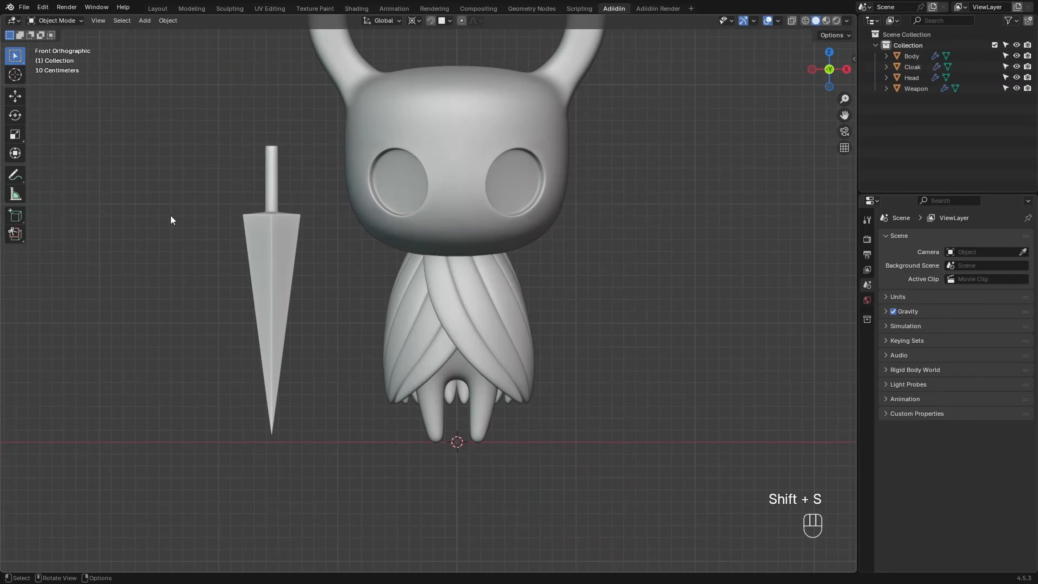
Scale down all the character and weapon objects together about the world origin
key("a")
key("s")
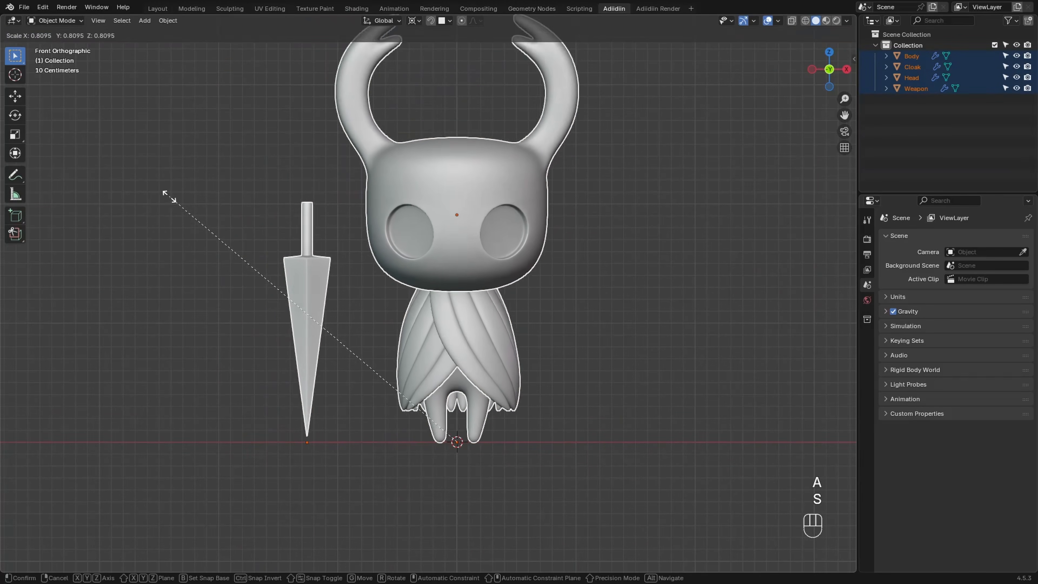
left_click(372, 389)
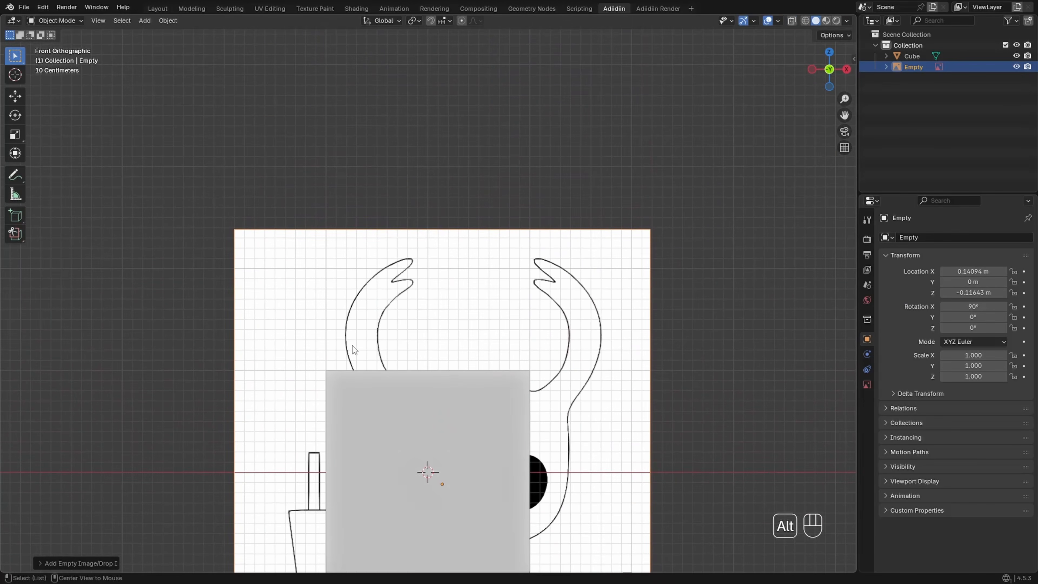
Move the reference image to about X -0.298 m and Z 2.181 m, standing the feet on the ground line and centring the character
key("alt+z")
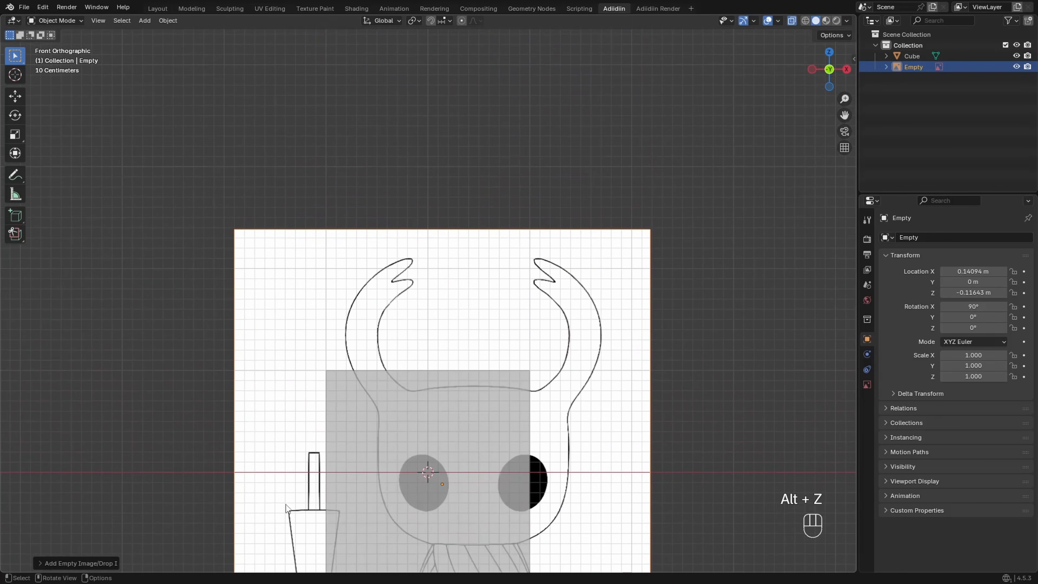
key("g")
key("z")
left_click(394, 301)
key("g")
key("x")
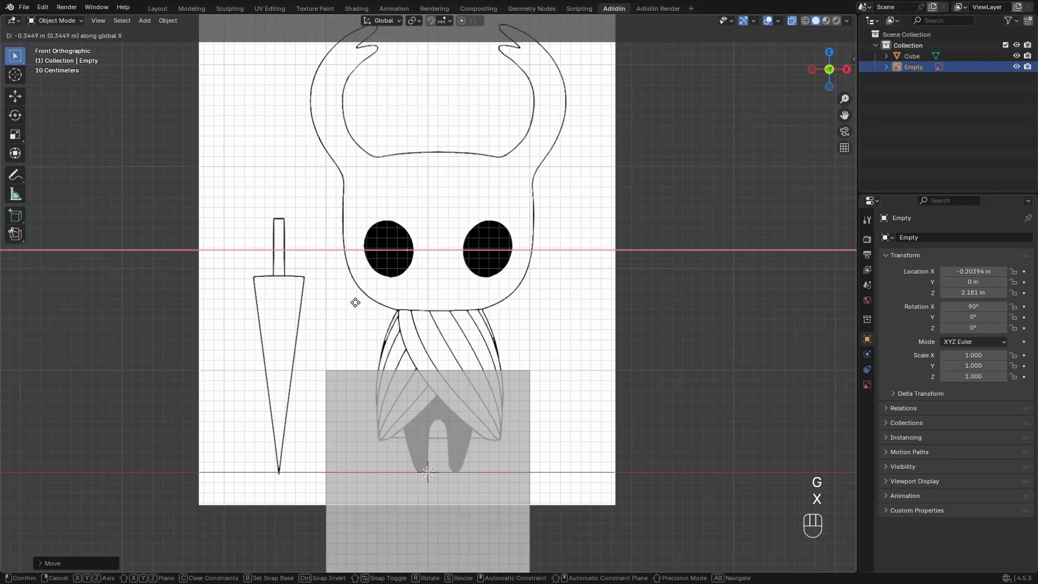
left_click(309, 306)
middle_click_drag(349, 241, 357, 302, "shift")
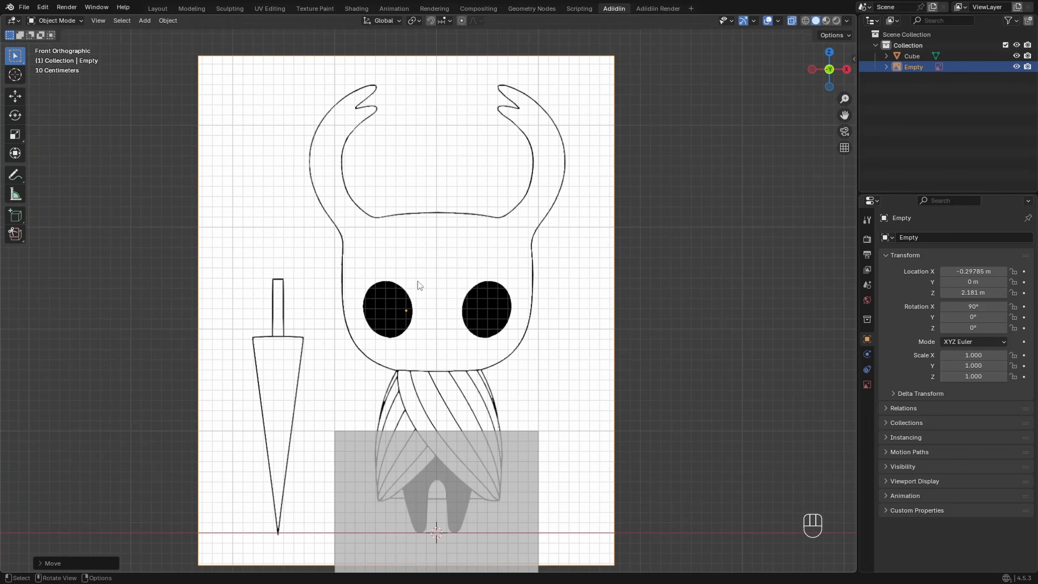
Show the selectability toggles in the object list and make the reference image Empty unselectable
left_click(1009, 20)
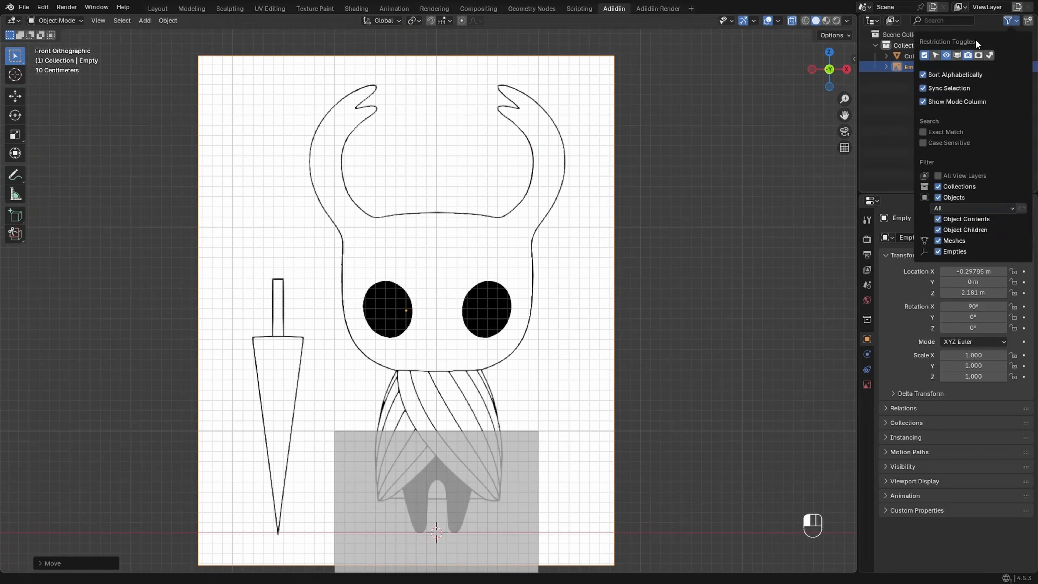
left_click(935, 55)
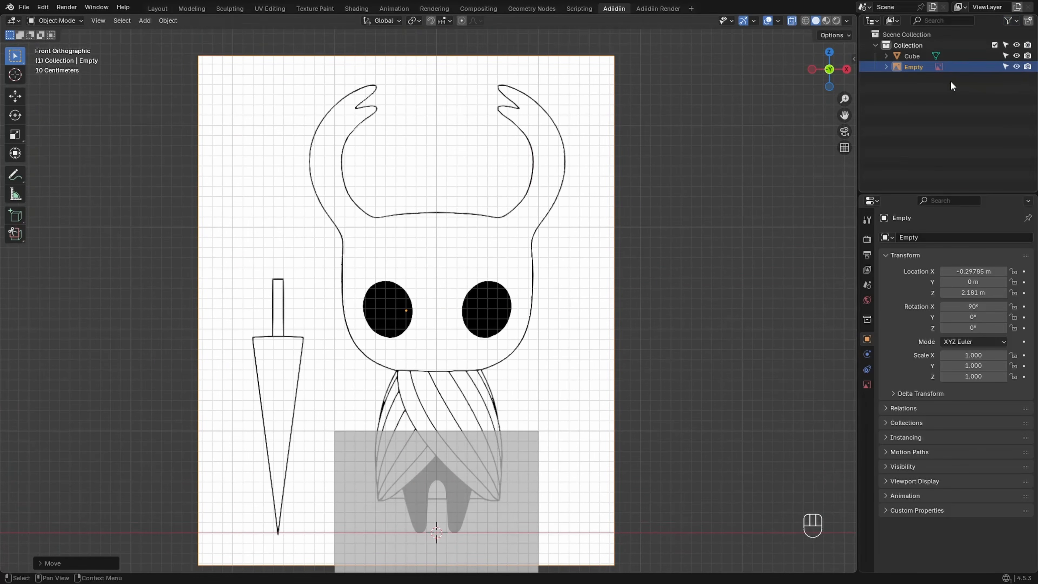
left_click(1005, 67)
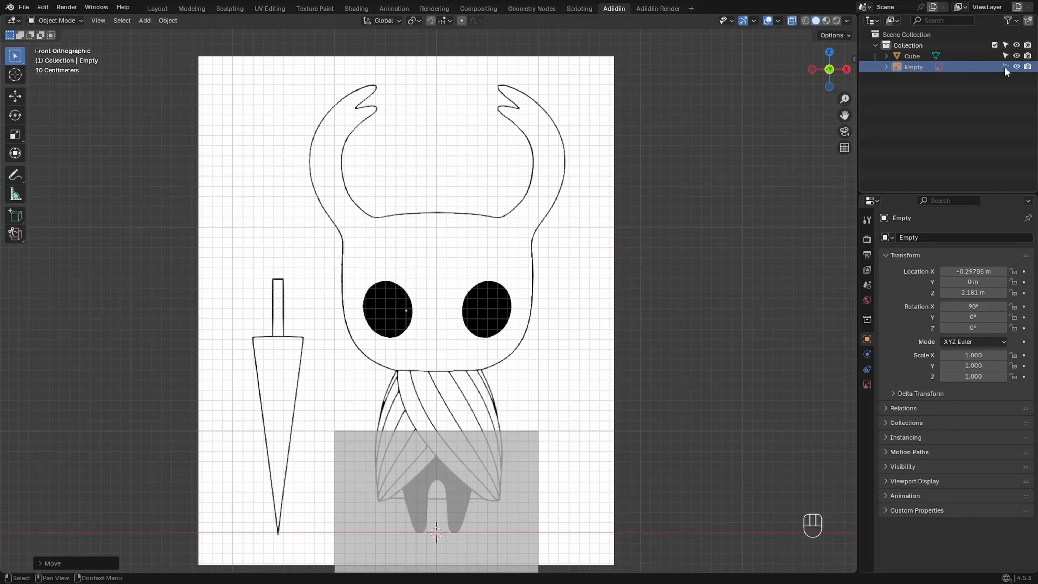
Enable opacity for the reference image and set it to 0.5
left_click(867, 385)
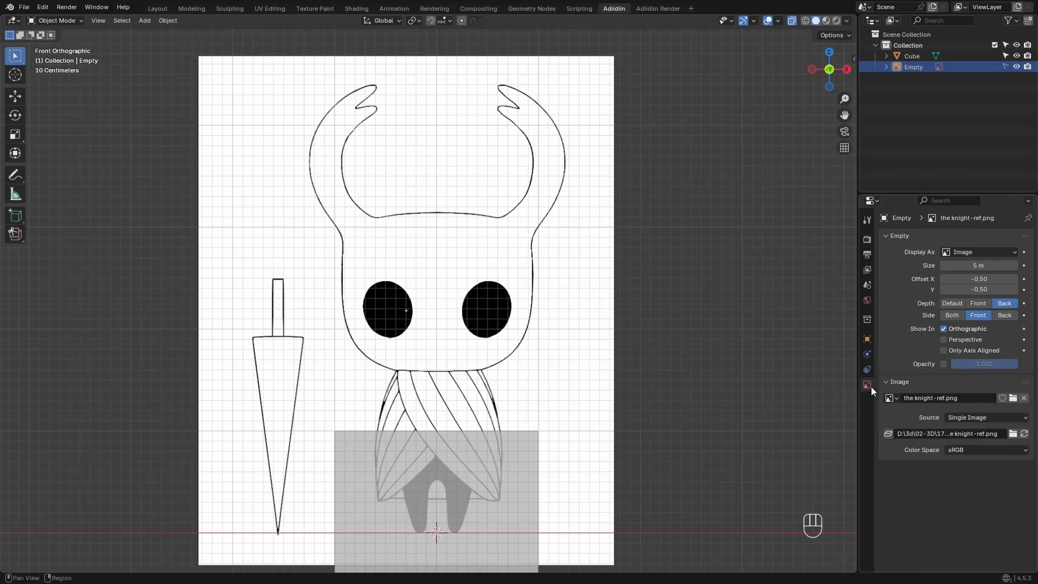
left_click(943, 364)
left_click(972, 367)
type("0.5")
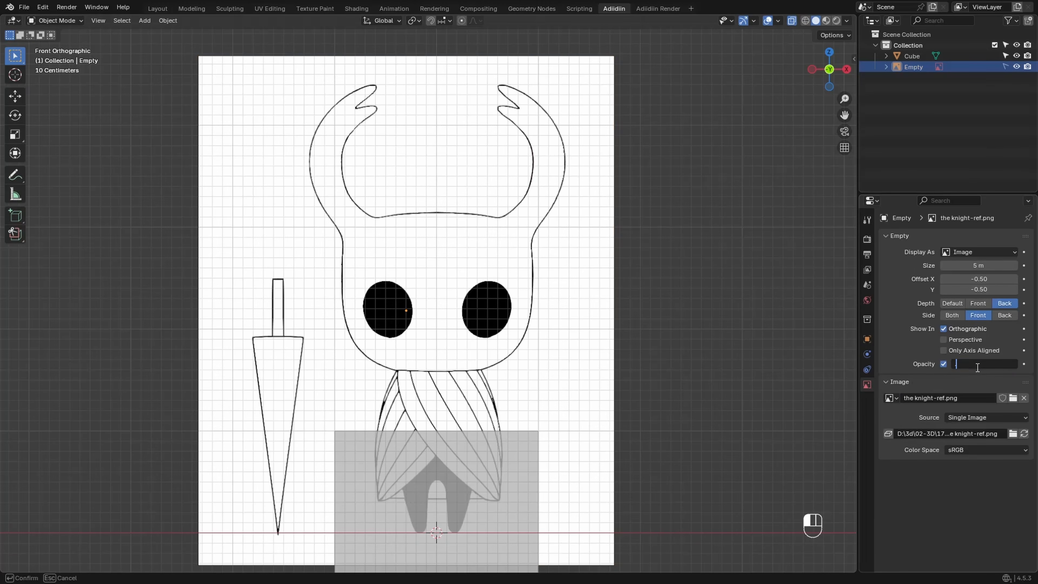
key("Return")
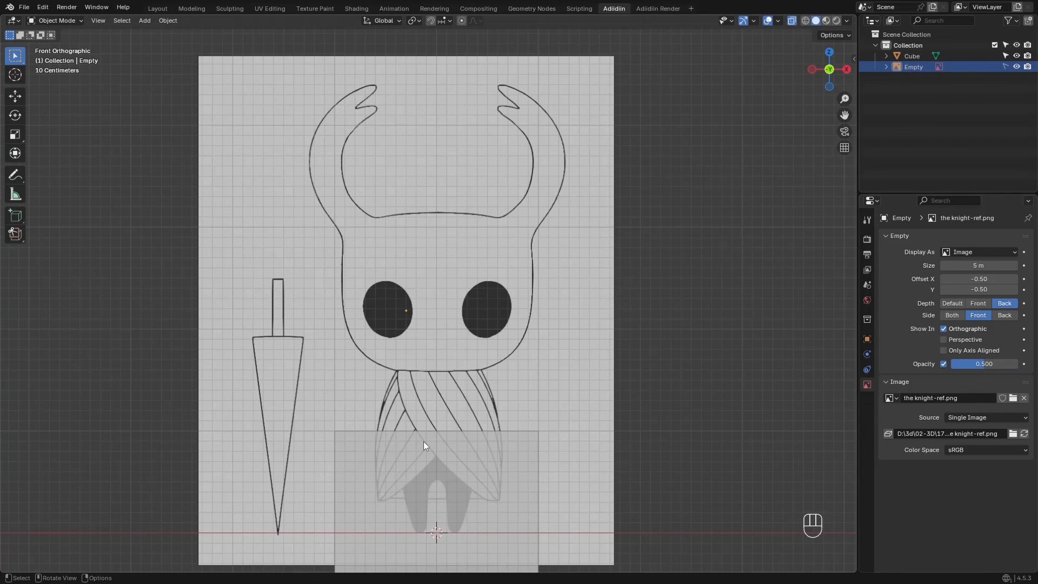
Give the cube a level 2 Subdivision modifier and raise it along Z onto the character's head in the reference
left_click(369, 448)
key("alt+z")
key("ctrl+2")
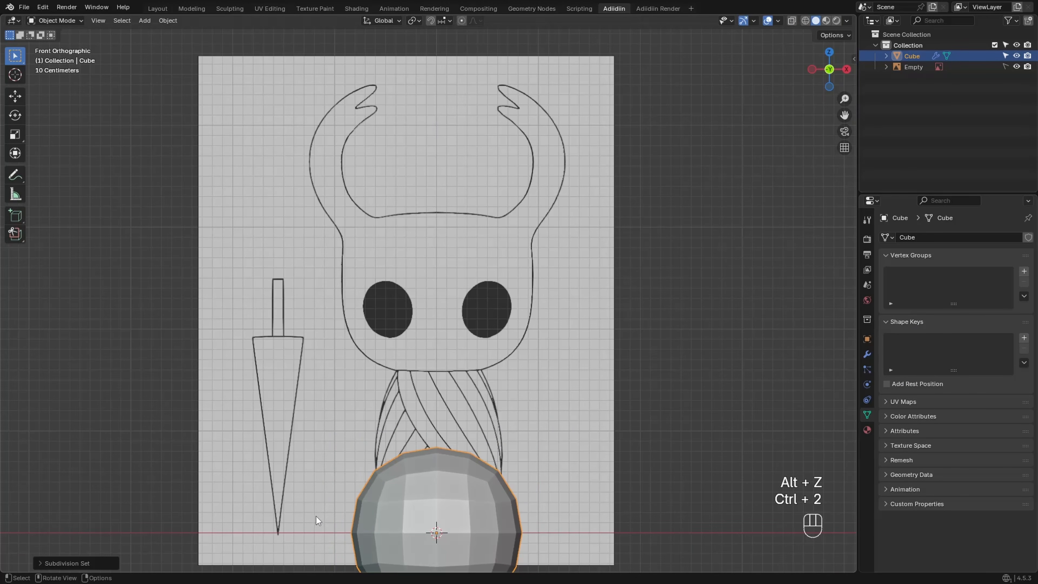
key("g")
key("z")
left_click(372, 262)
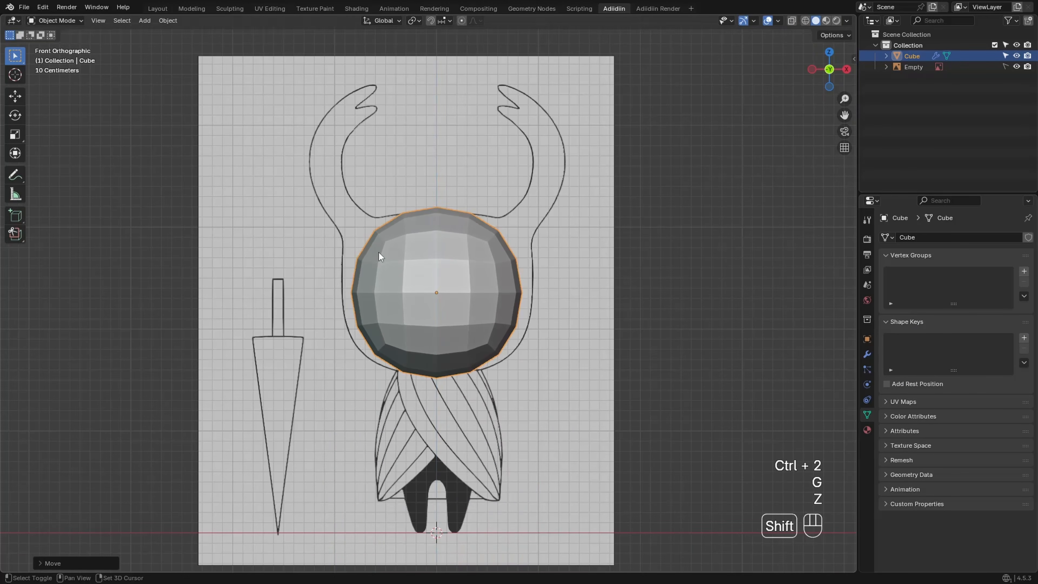
Add a horizontal loop cut around the cube and slide it slightly above the middle
key("Tab")
key("ctrl+r")
left_click(341, 298)
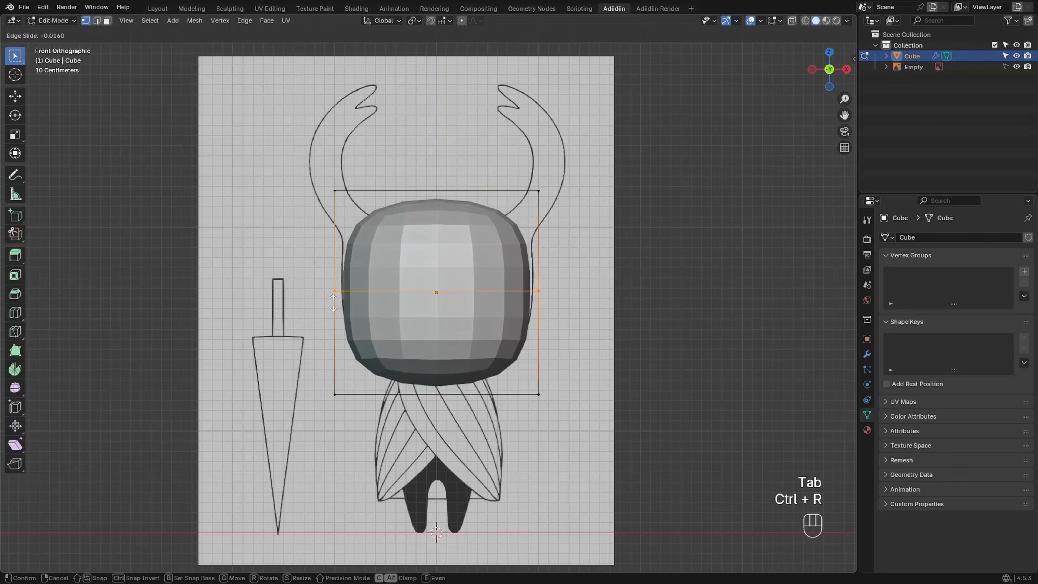
left_click(316, 295)
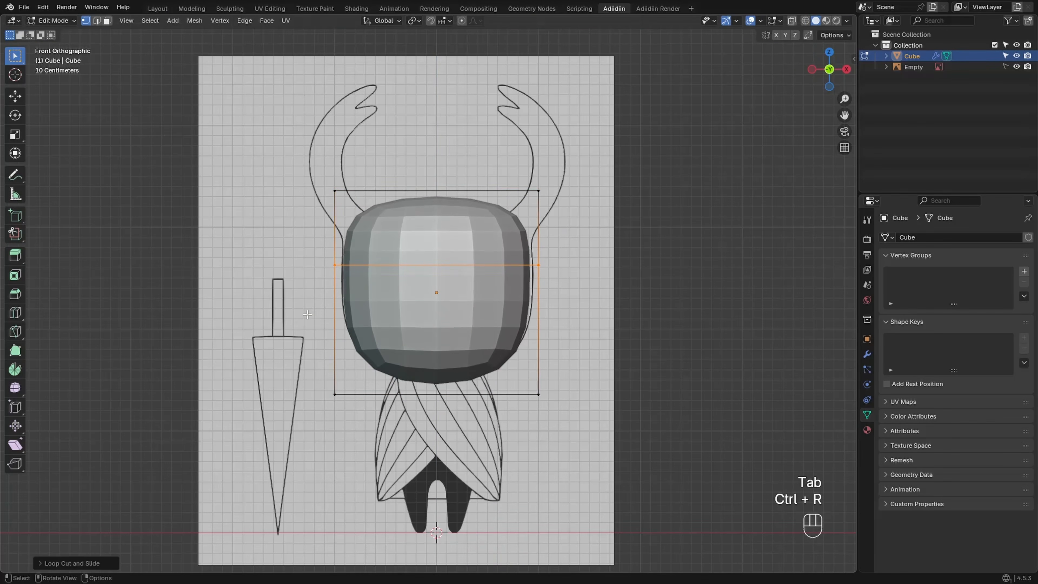
Scale the whole mesh to the reference head's width, flatten it along Z, and adjust its height to fit the outline
key("a")
key("s")
left_click(278, 417)
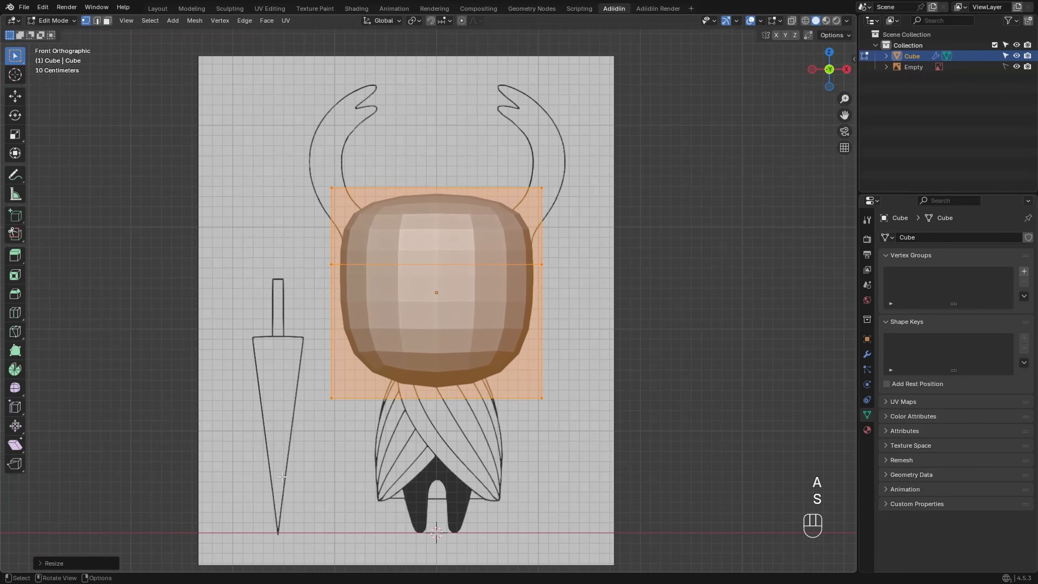
key("s")
key("z")
left_click(289, 455)
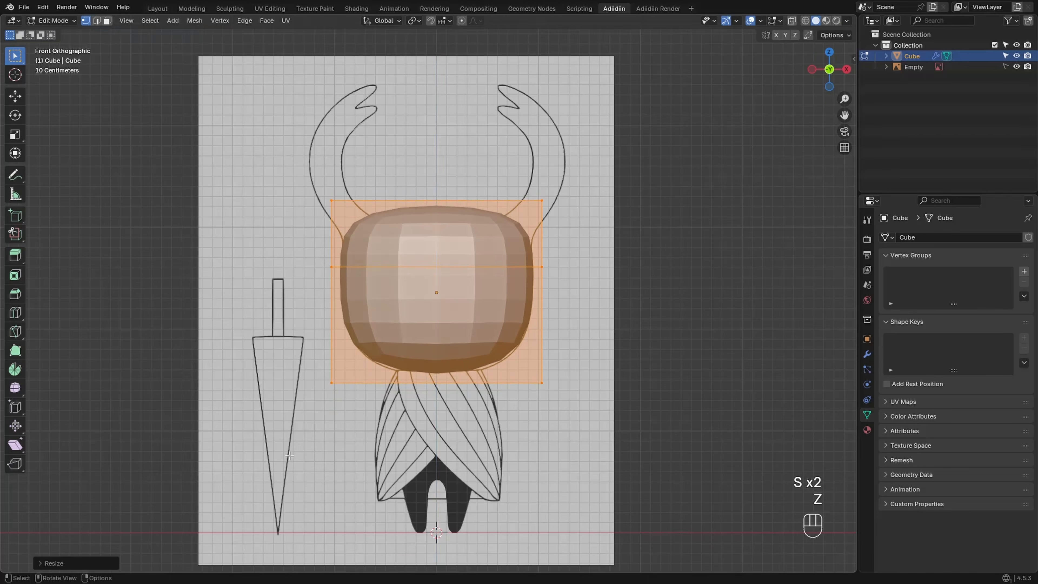
key("g")
key("z")
left_click(290, 457)
key("Tab")
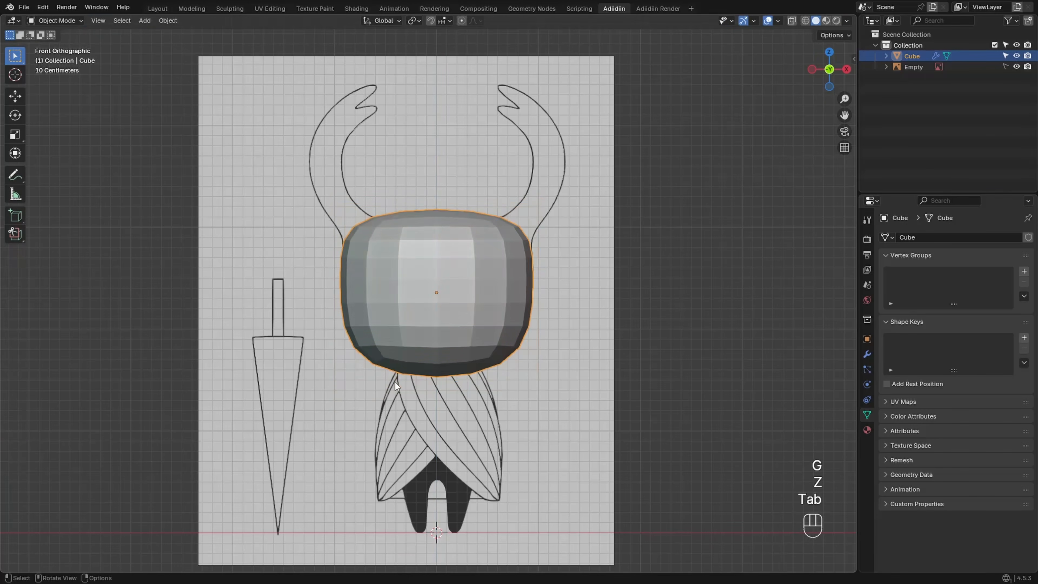
Set the Subdivision modifier's viewport and render levels to 3 and apply the modifier
left_click(867, 354)
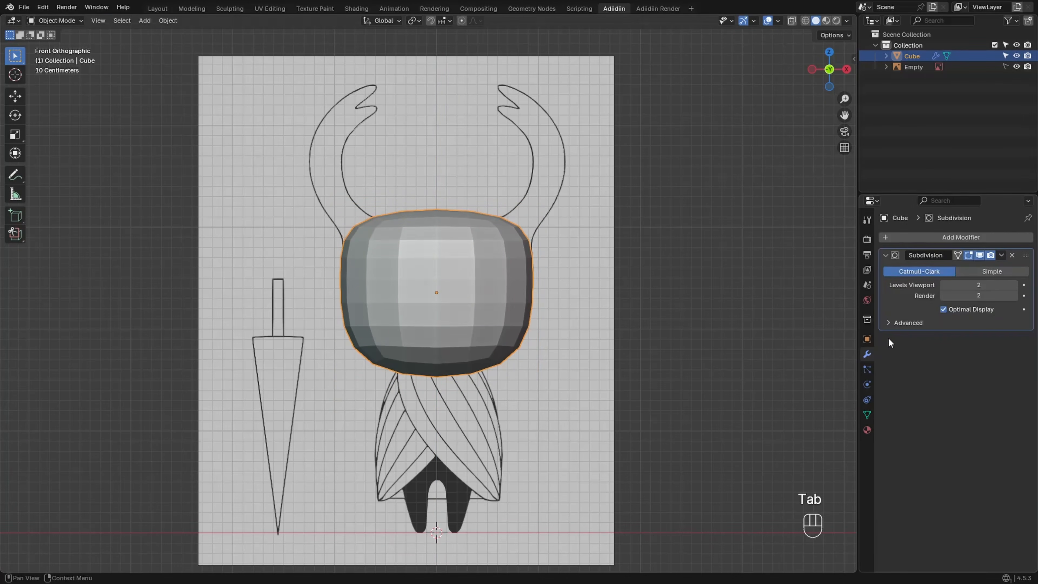
left_click_drag(970, 286, 969, 296)
type("3")
key("Return")
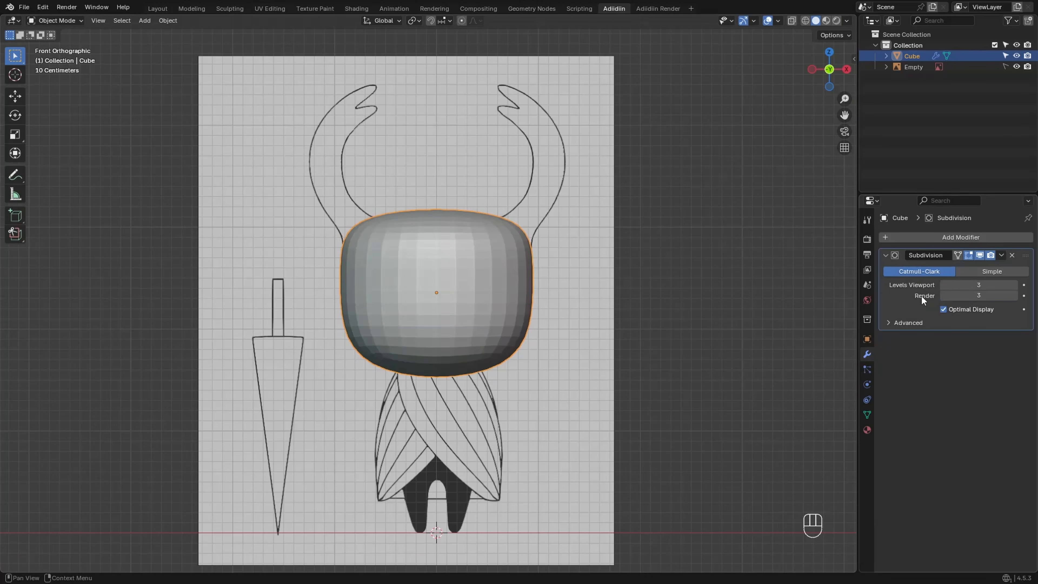
key("ctrl+a")
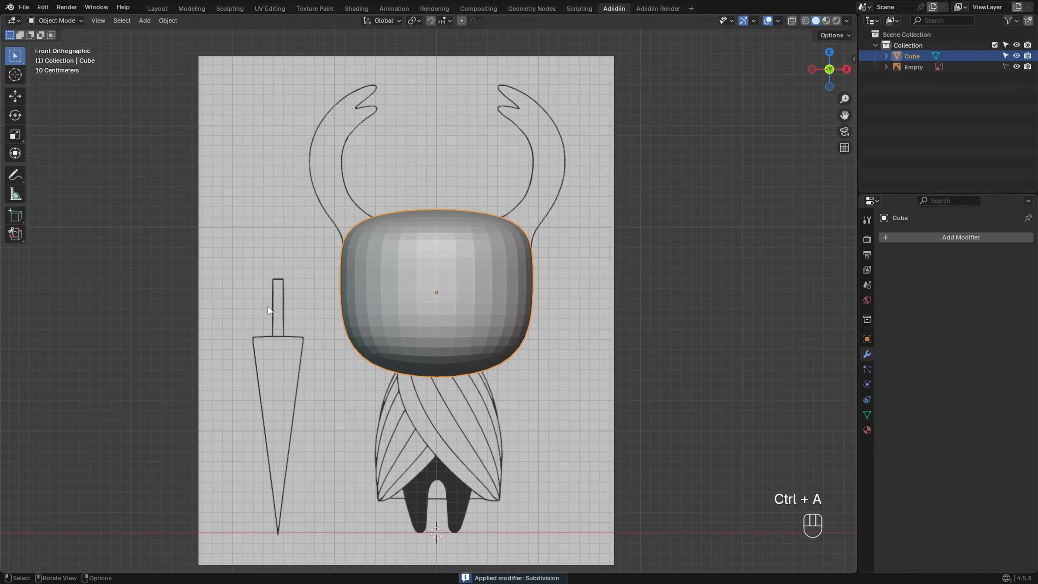
Compress the entire head mesh slightly along Z to match the top and bottom of the reference outline
scroll(246, 275, "up", 3)
key("Tab")
key("alt+z")
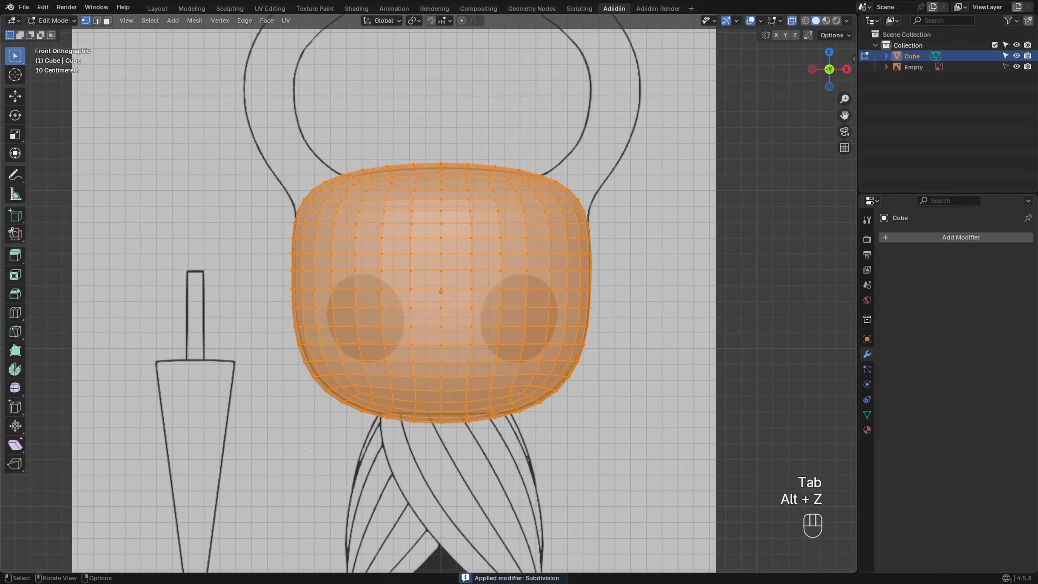
key("s")
key("z")
left_click(279, 495)
key("alt+z")
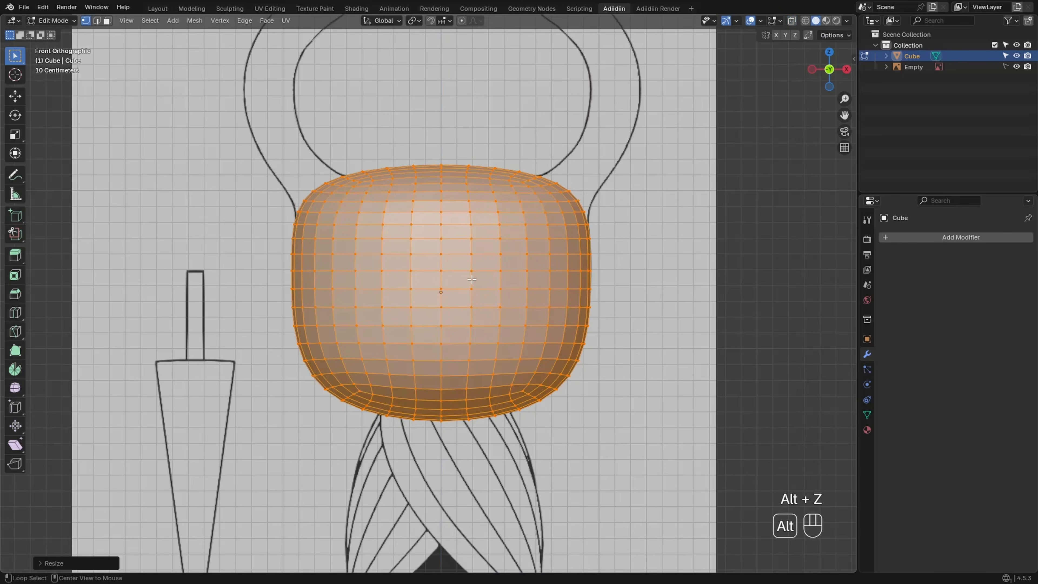
Select a closed rectangular vertex path around the eye area on the +X side and duplicate it in place
left_click(471, 273)
left_click(467, 374, "ctrl")
left_click(549, 373, "ctrl")
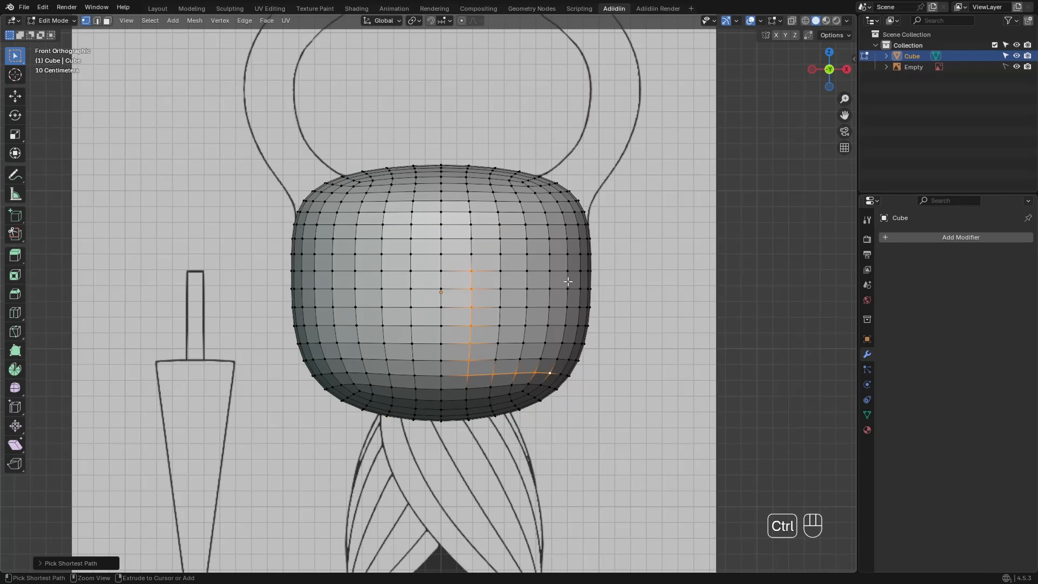
left_click(568, 274, "ctrl")
left_click(500, 271, "ctrl")
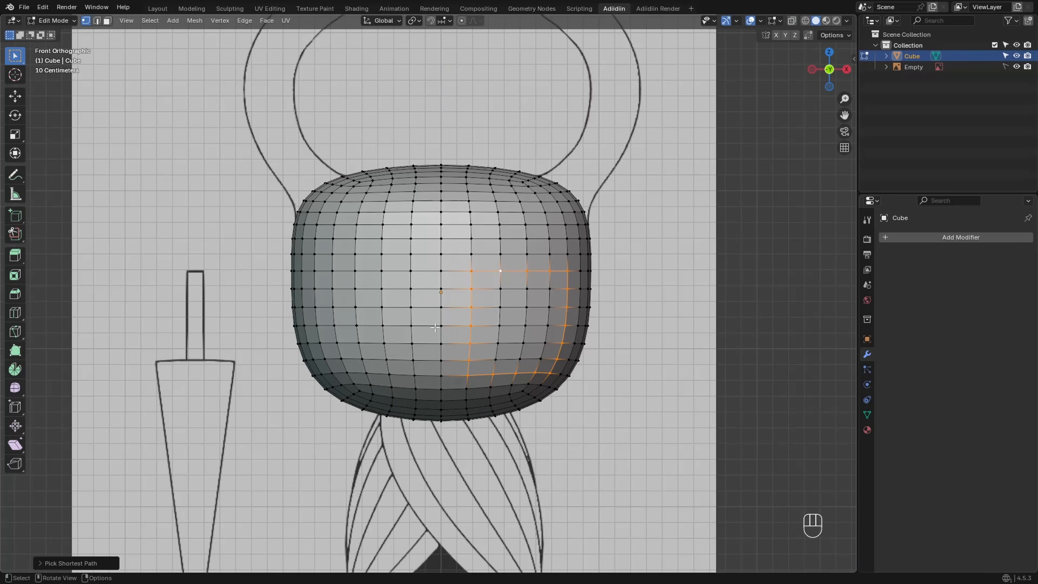
key("shift+d")
right_click(422, 321)
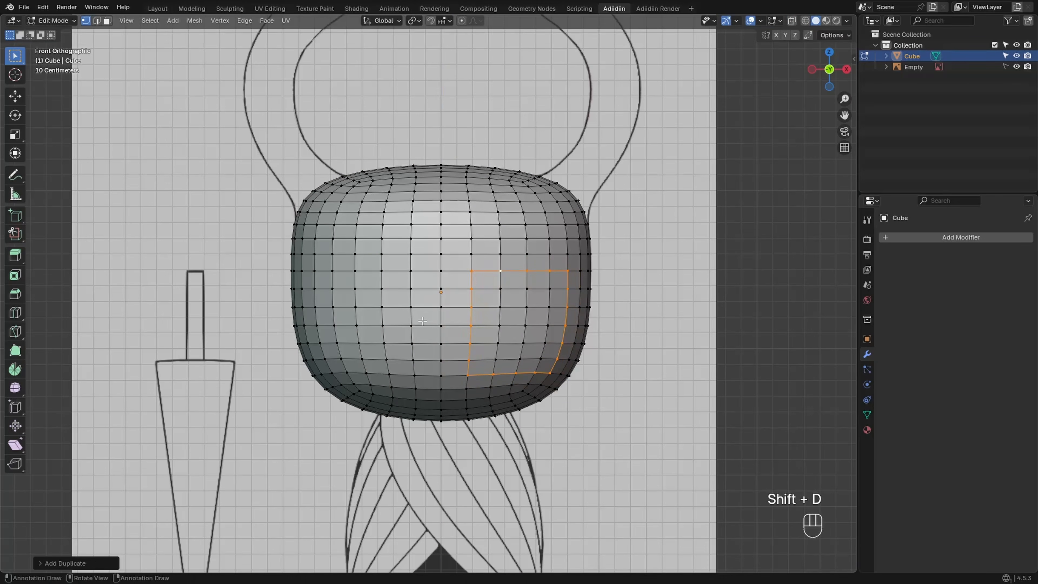
Reshape the duplicated vertex loop into a circle with the Circle operation
right_click(404, 308)
mouse_move(411, 306)
left_click(441, 302)
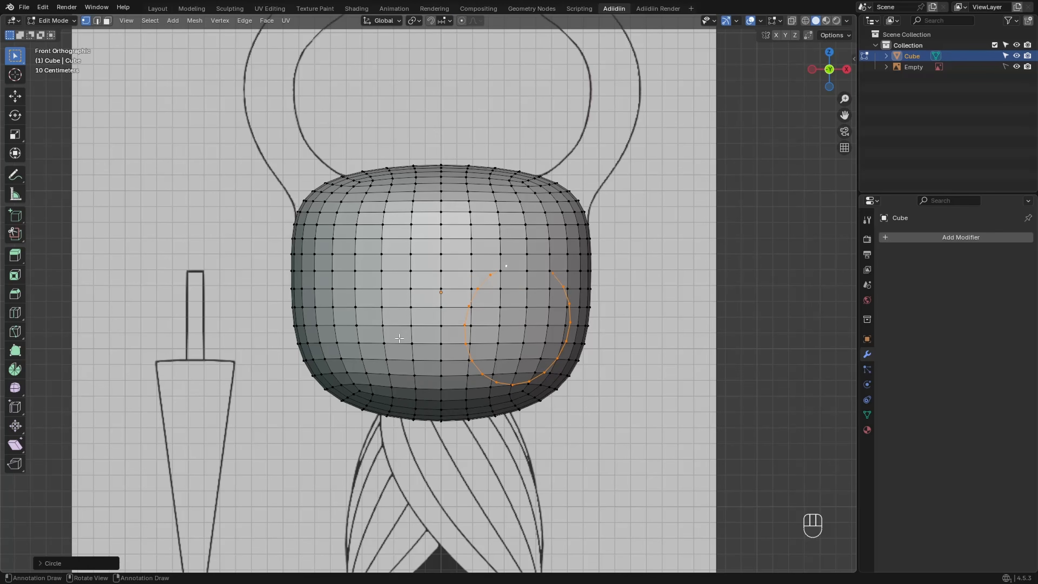
Enable snapping with Face Project, Align Rotation to Target, and have it affect Rotate and Scale as well as Move
key("shift+Tab")
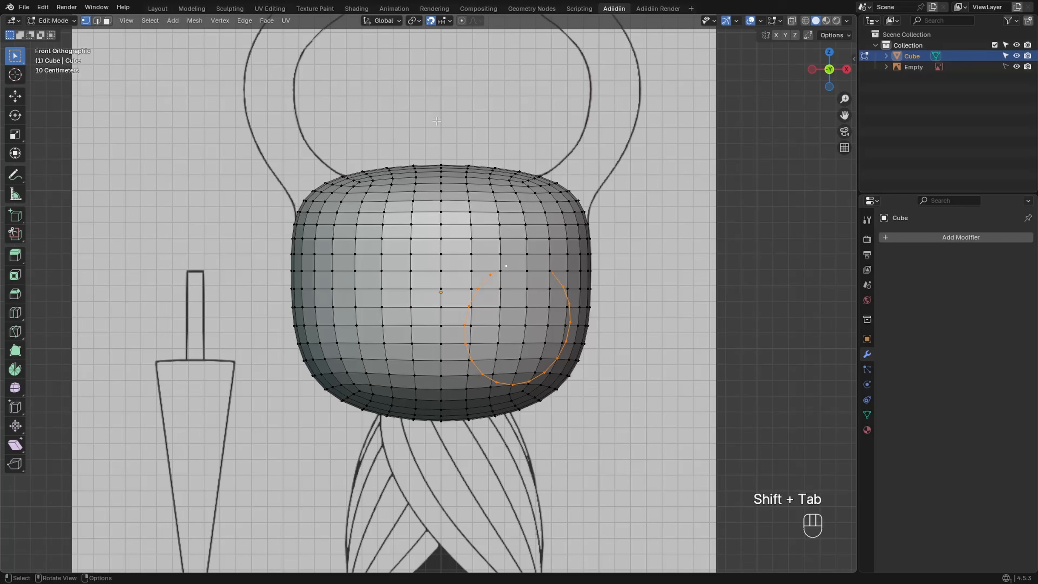
left_click(446, 22)
left_click(415, 175)
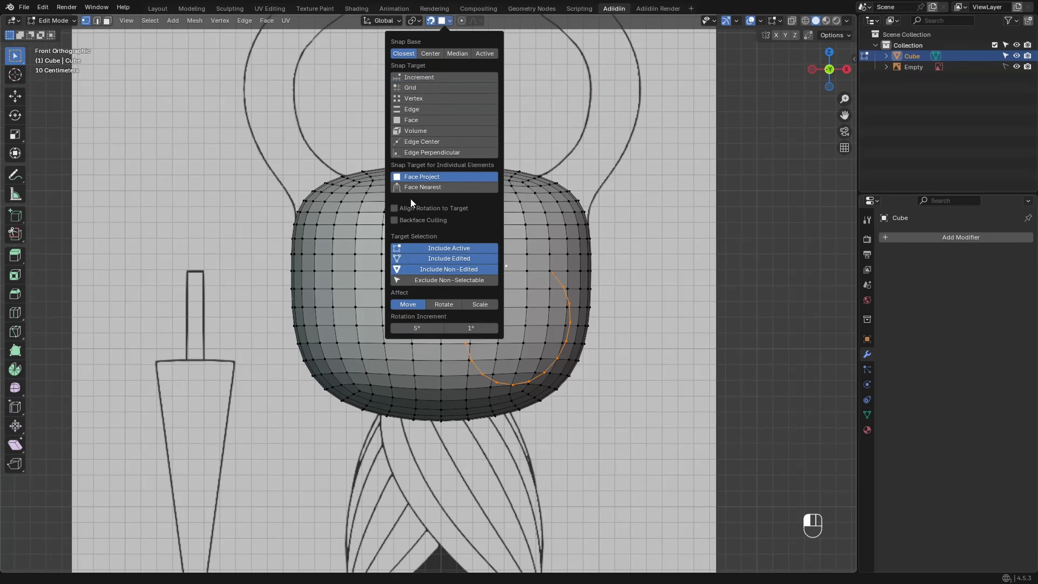
left_click(408, 207)
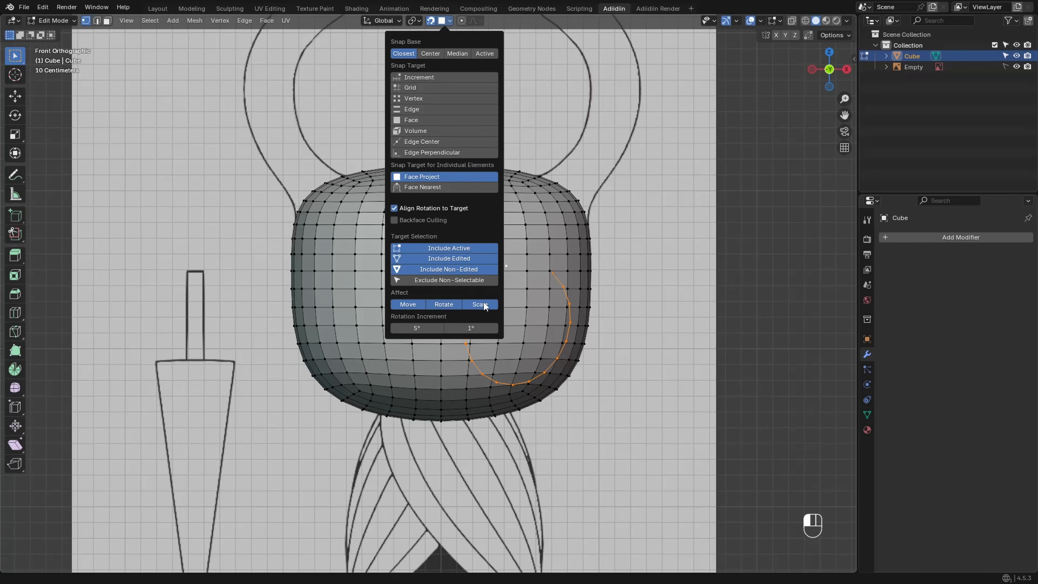
Scale down and move the circle to match the reference eye, and turn snapping off
key("s")
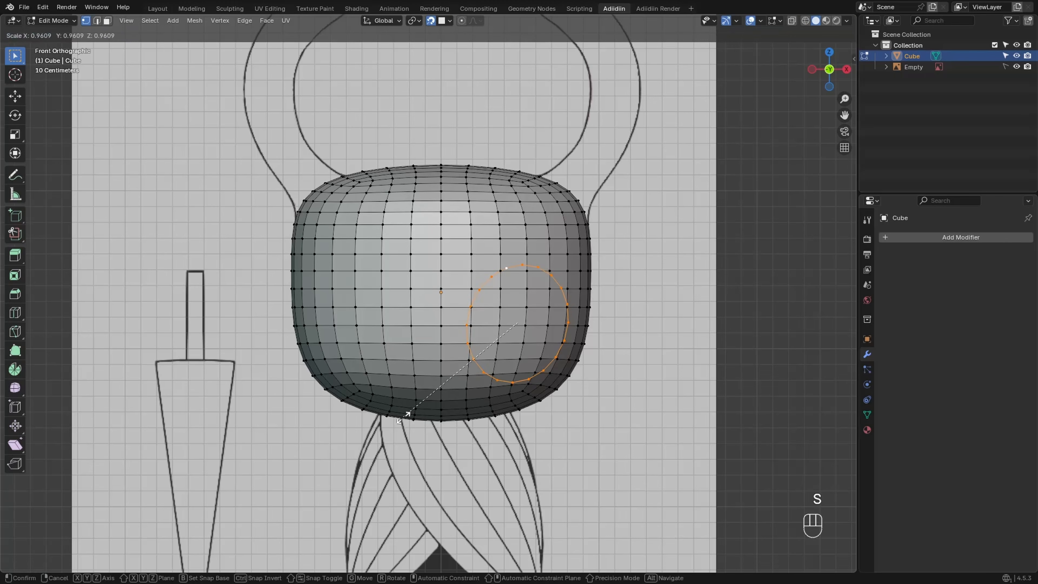
left_click(418, 393)
key("alt+z")
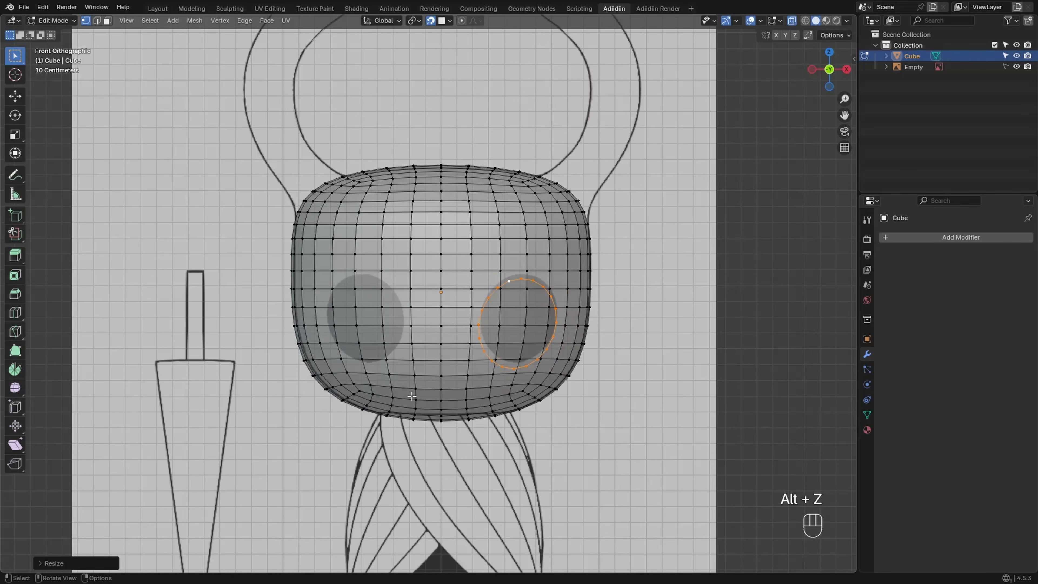
key("g")
left_click(417, 378)
key("alt+z")
key("shift+Tab")
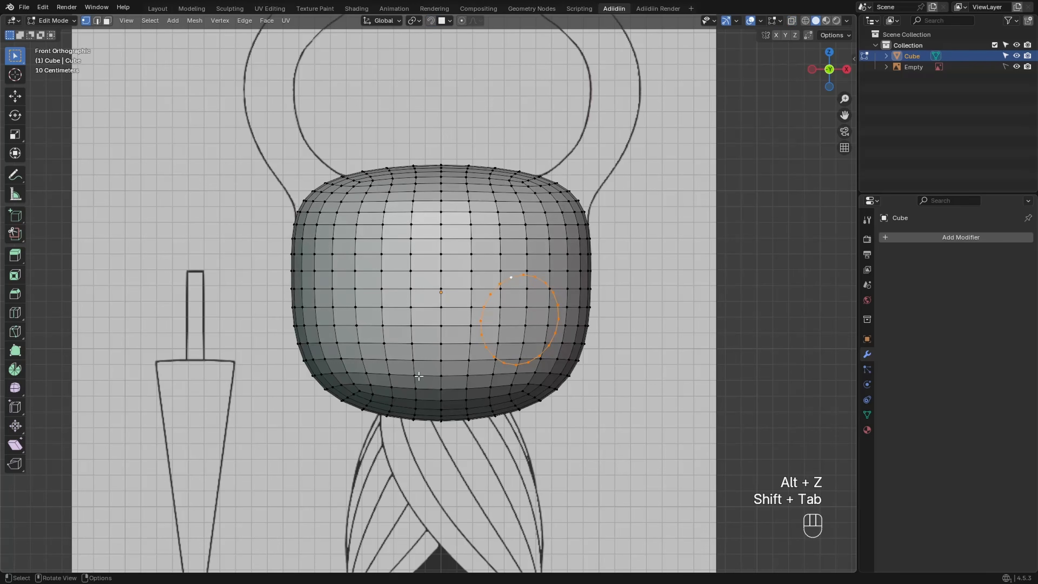
Delete the rectangular block of head faces surrounding the eye circle
key("3")
left_click(485, 280)
left_click(545, 365, "ctrl+shift")
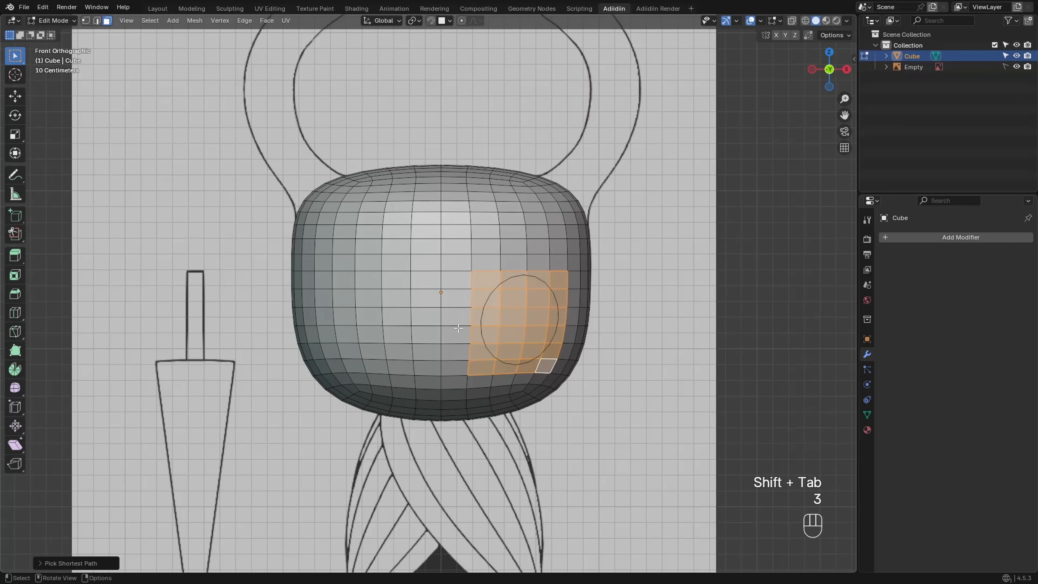
key("x")
left_click(421, 340)
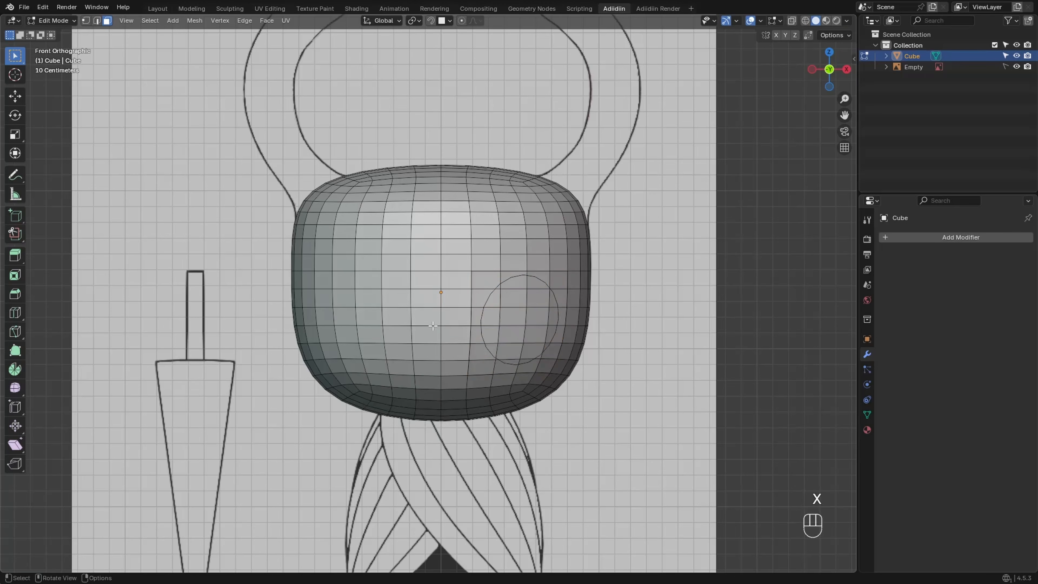
Bridge the rectangular hole's edge loop with the eye circle's edge loop
key("2")
left_click(486, 272, "alt")
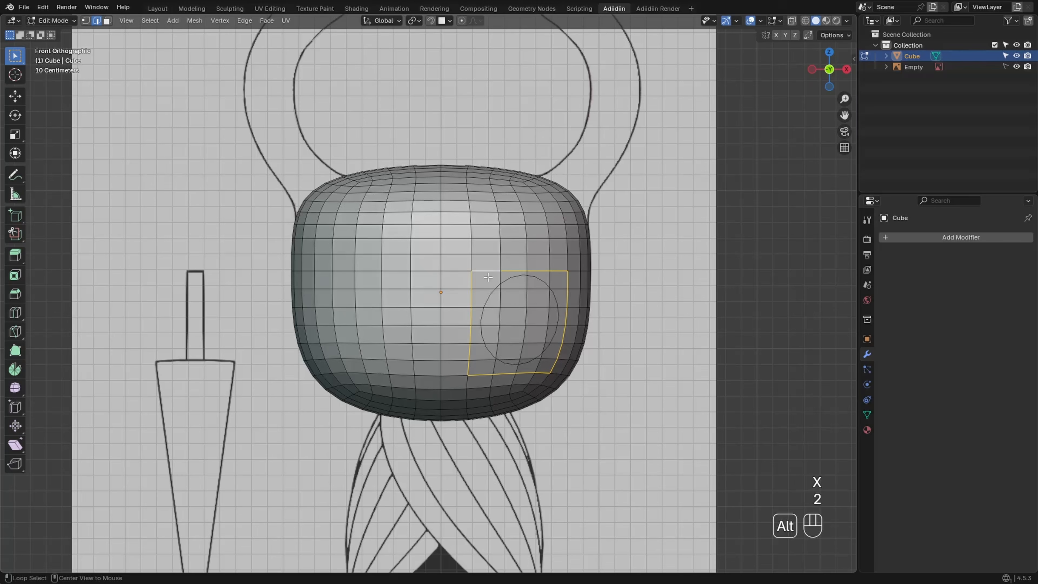
left_click(487, 298, "alt+shift")
right_click(434, 282)
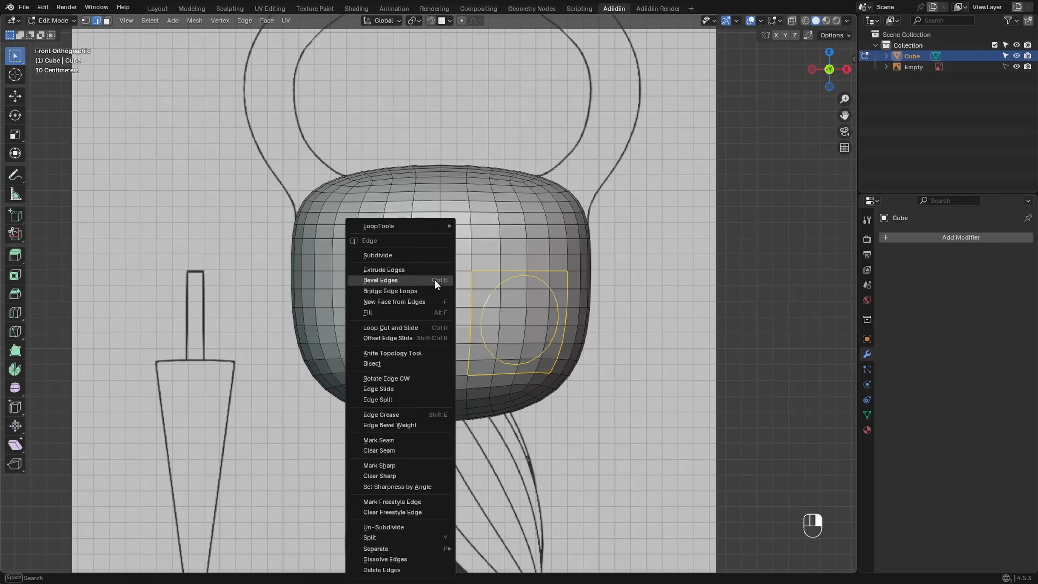
left_click(434, 290)
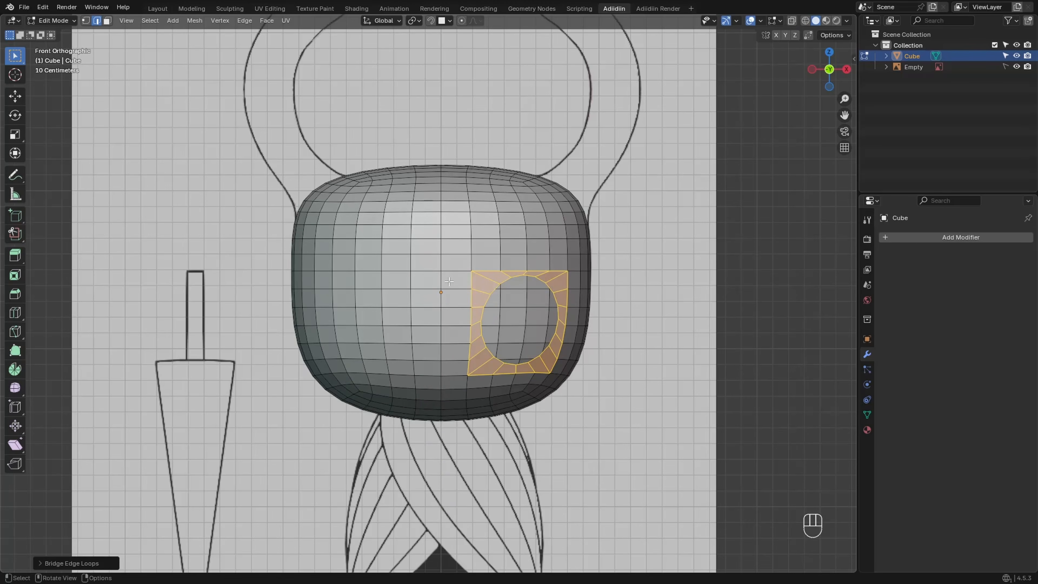
Slide the vertices along the upper and inner sides of the eye's surrounding rectangle outward, away from the eye circle
key("1")
left_click(499, 269)
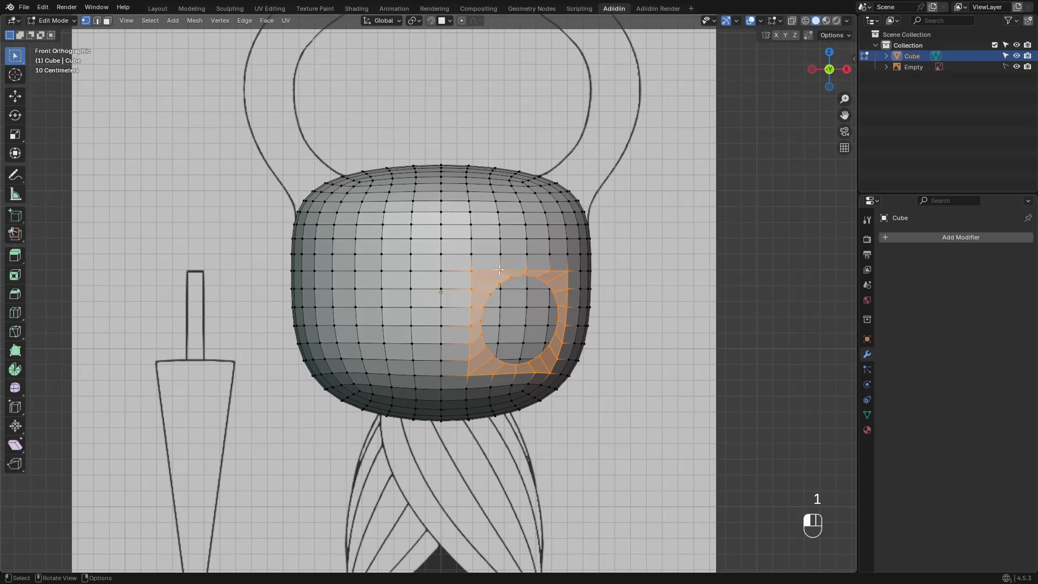
left_click(548, 272, "ctrl")
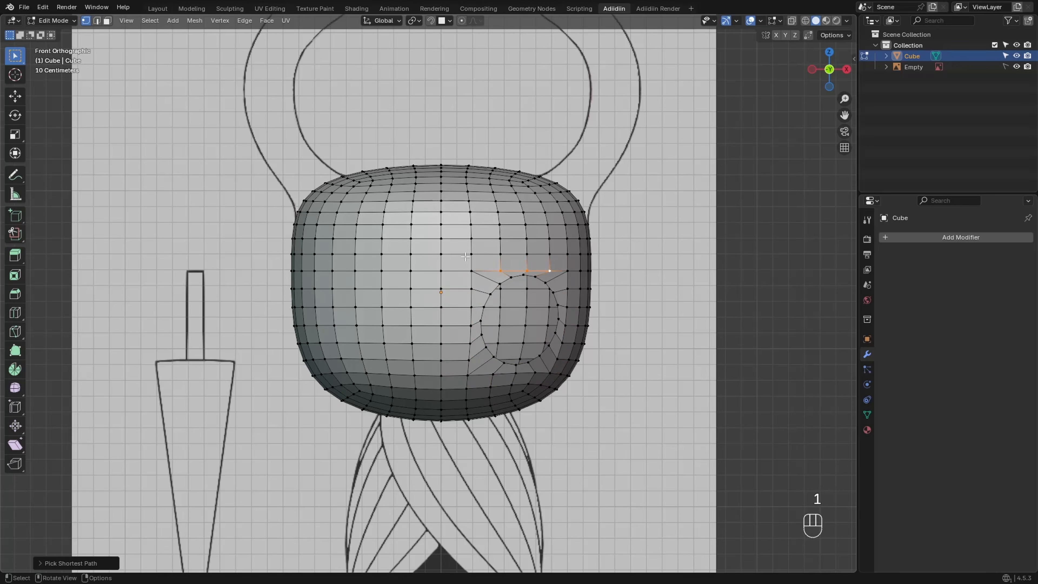
key("g")
key("g")
left_click(466, 258)
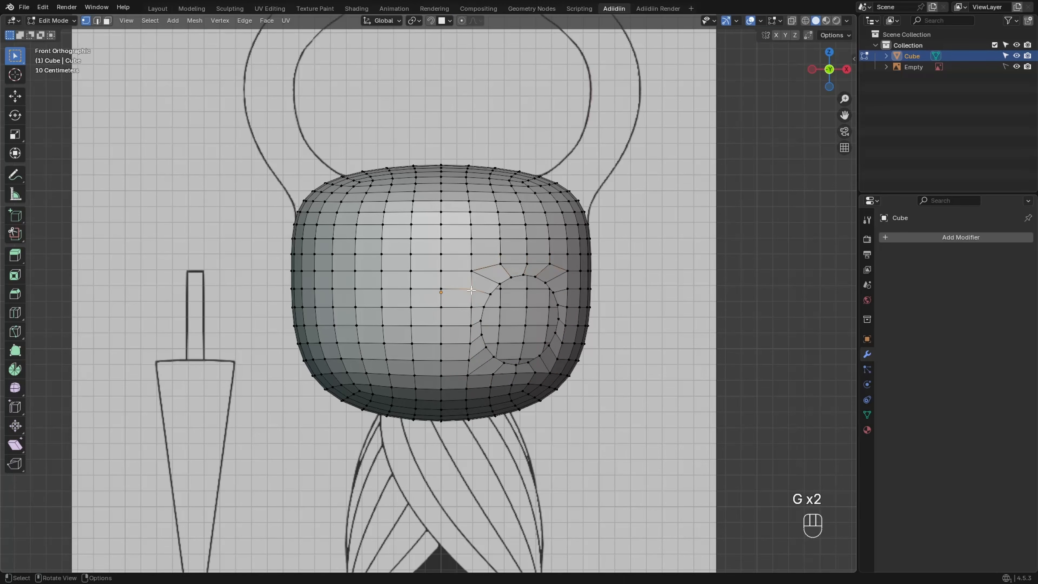
left_click(469, 360, "ctrl")
key("g")
key("g")
left_click(463, 361)
Slide the vertices along the outer and lower sides of the eye's surrounding rectangle to even out the faces around the eye
left_click(568, 289)
left_click(557, 359, "ctrl")
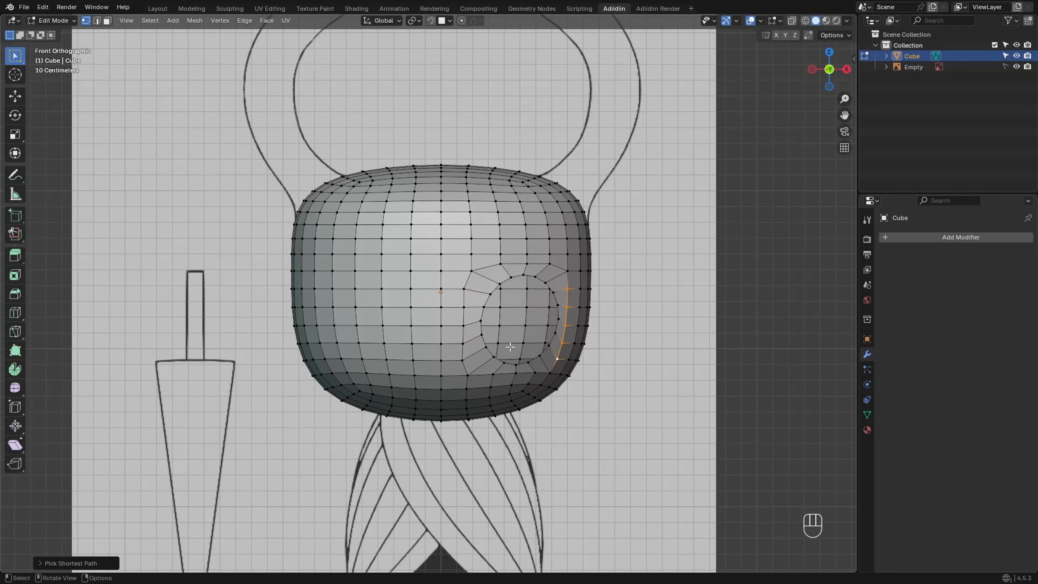
key("g")
key("g")
left_click(524, 357)
left_click(544, 373)
left_click(492, 375, "ctrl")
key("g")
key("g")
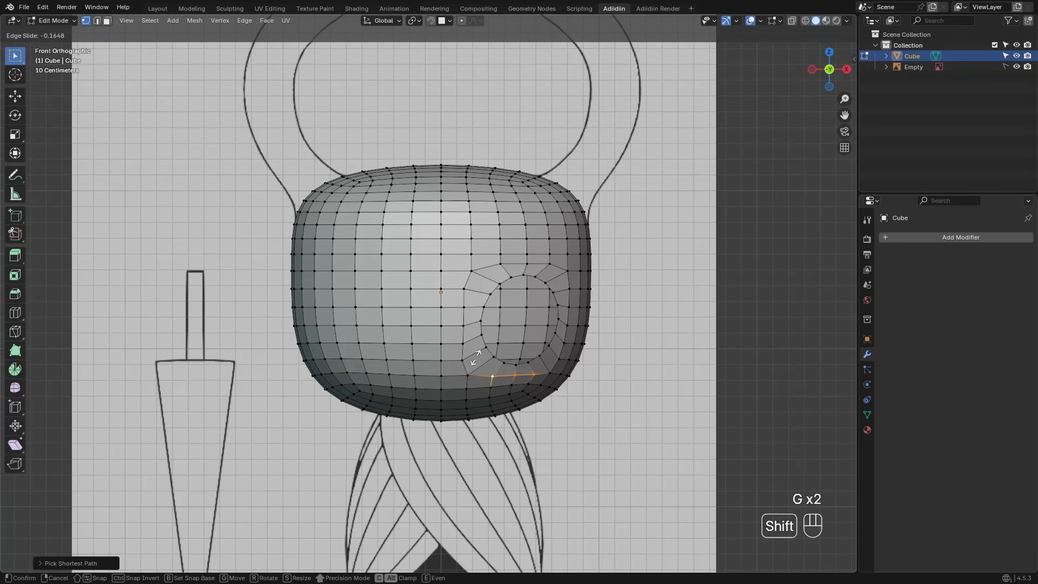
left_click(475, 358)
Extrude the eye circle's loop a short distance into the head, using a see-through top view for placement
left_click(492, 292, "alt")
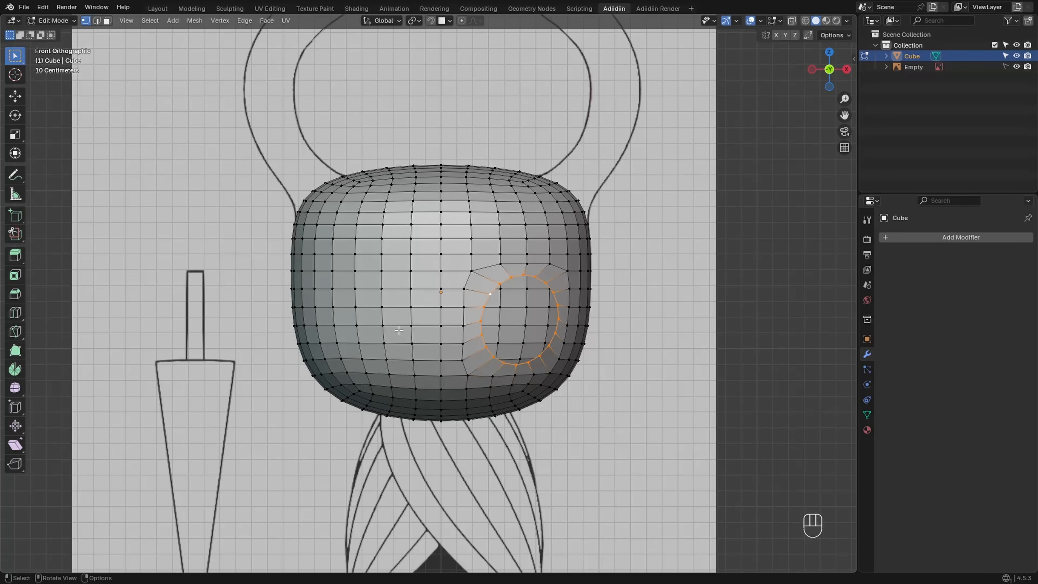
key("KP_7")
key("alt+z")
key("e")
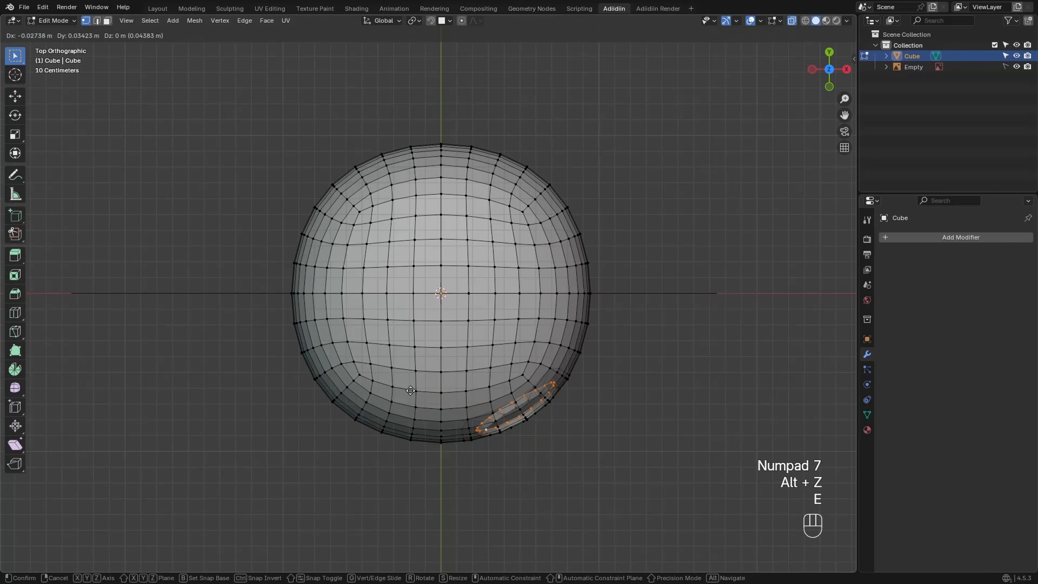
left_click(407, 388)
key("KP_1")
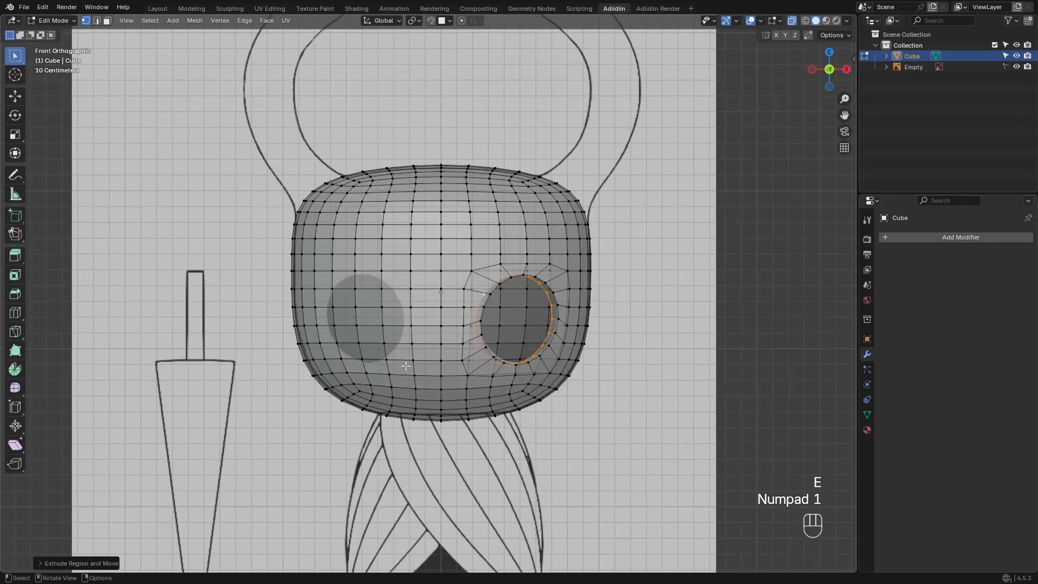
key("alt+z")
Close the extruded eye opening with a Grid Fill, setting its span to 5
key("ctrl+f")
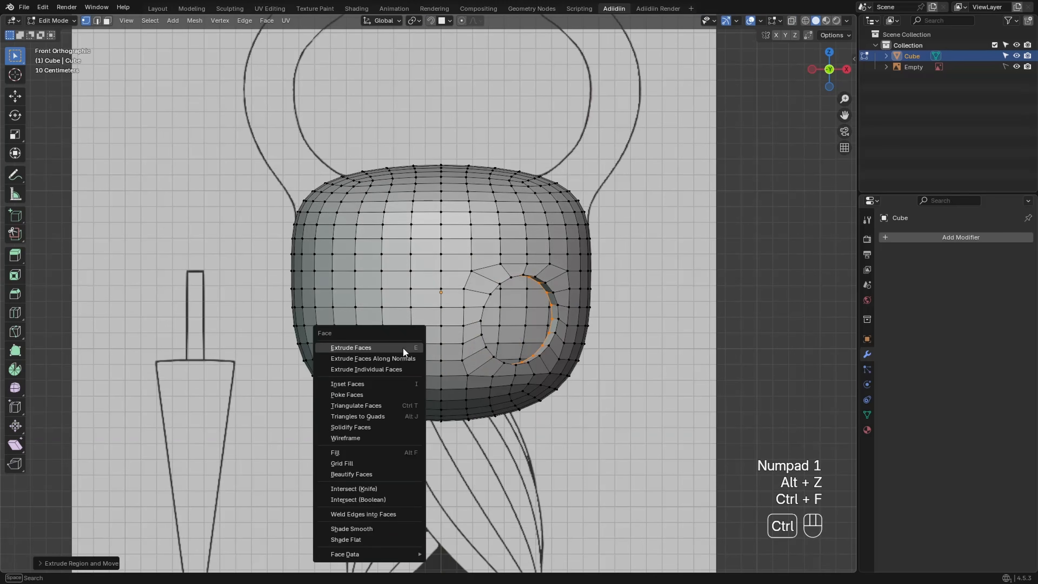
left_click(392, 460)
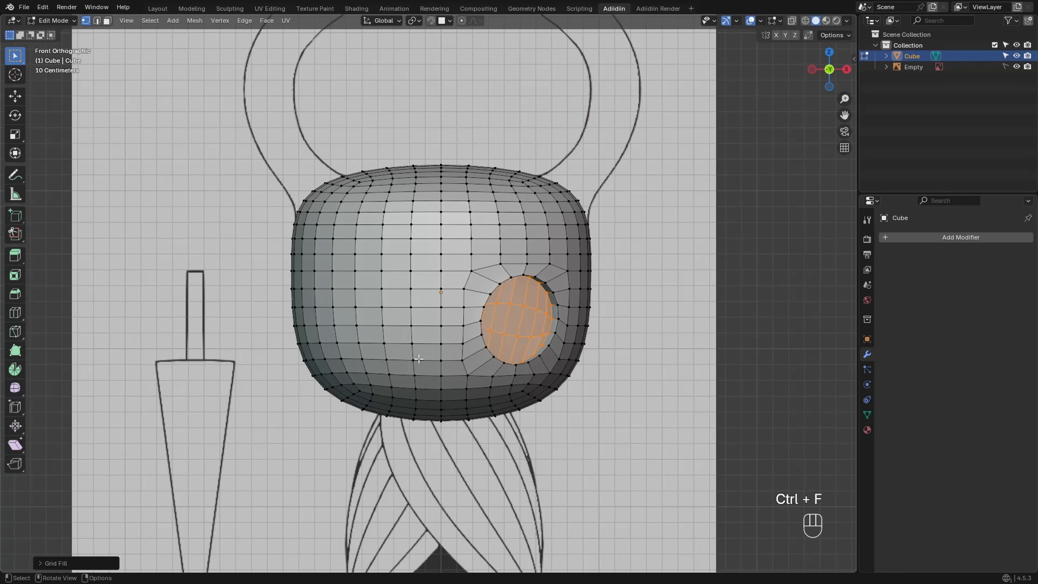
left_click(61, 561)
left_click(103, 535)
type("5")
key("Return")
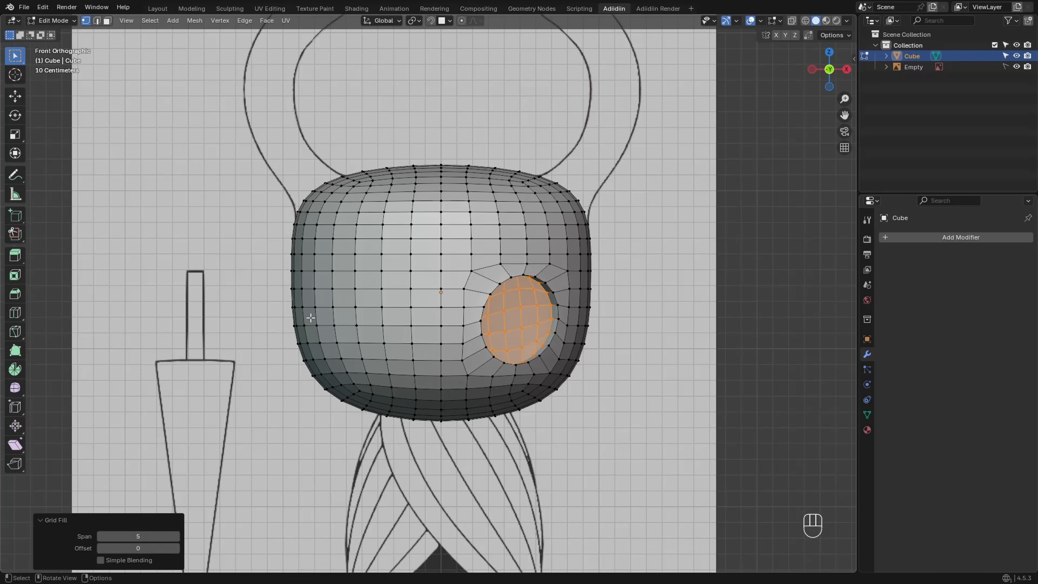
Bevel both the inner and outer edge loops of the eye socket together with a narrow one-segment bevel
key("2")
left_click(545, 308, "alt")
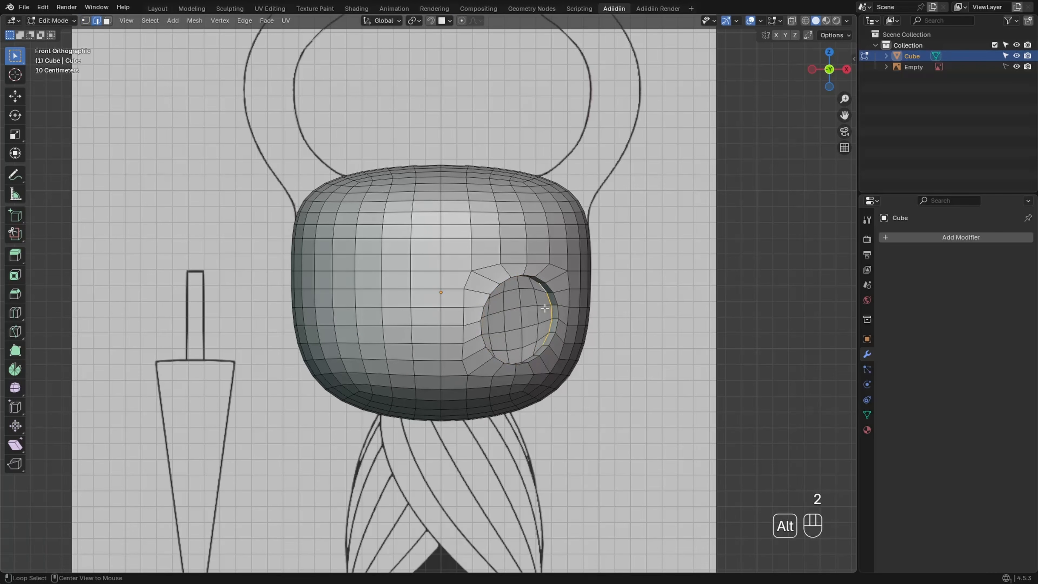
left_click(537, 347, "alt+shift")
left_click(534, 282, "alt+shift")
key("alt+z")
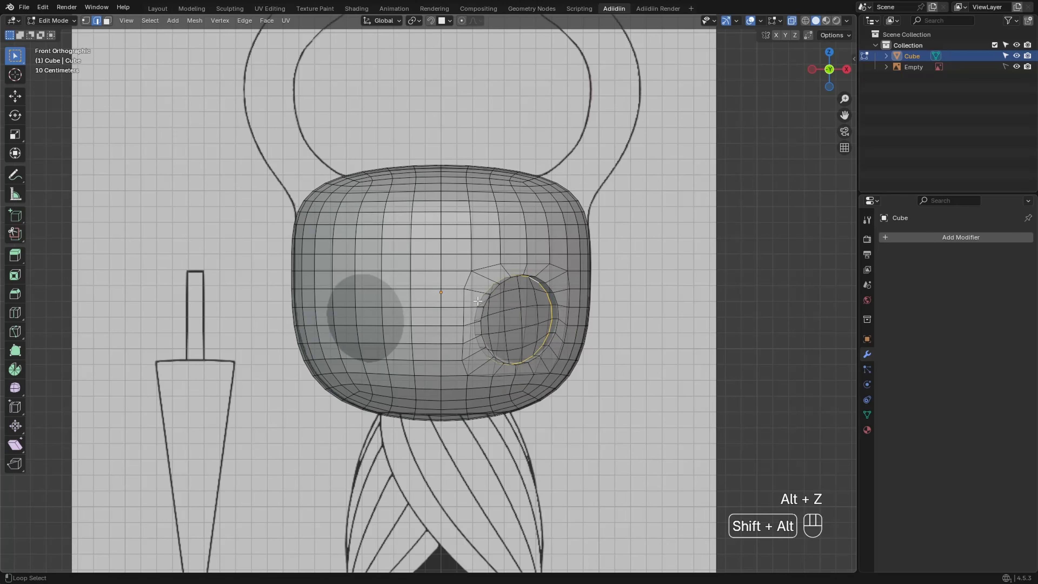
left_click(478, 303, "alt+shift")
key("alt+z")
left_click(536, 280, "alt+shift")
key("ctrl+b")
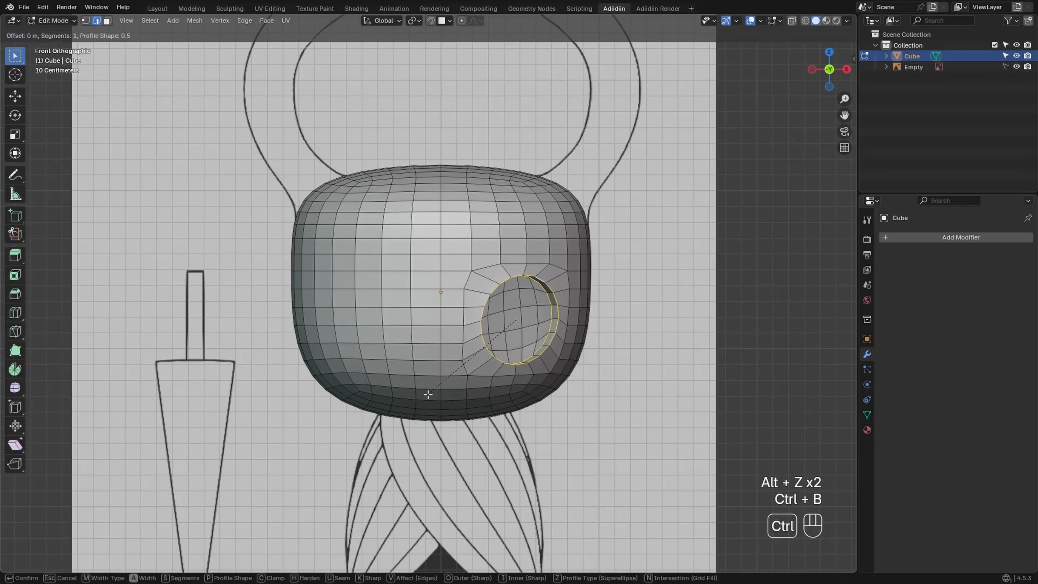
left_click(438, 382)
Symmetrize the whole head mesh from +X to -X to copy the eye socket to the other side
key("a")
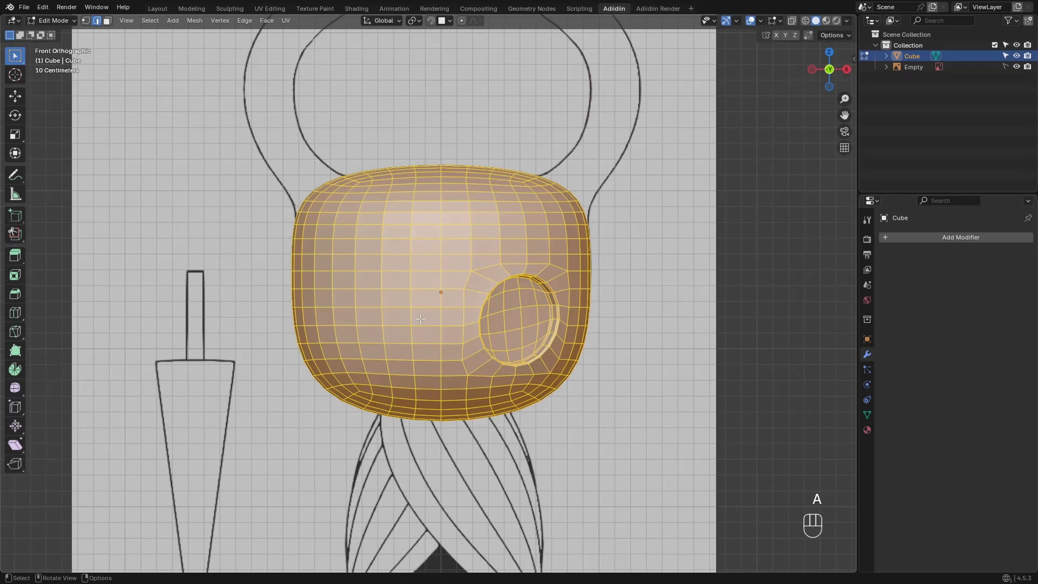
key("space")
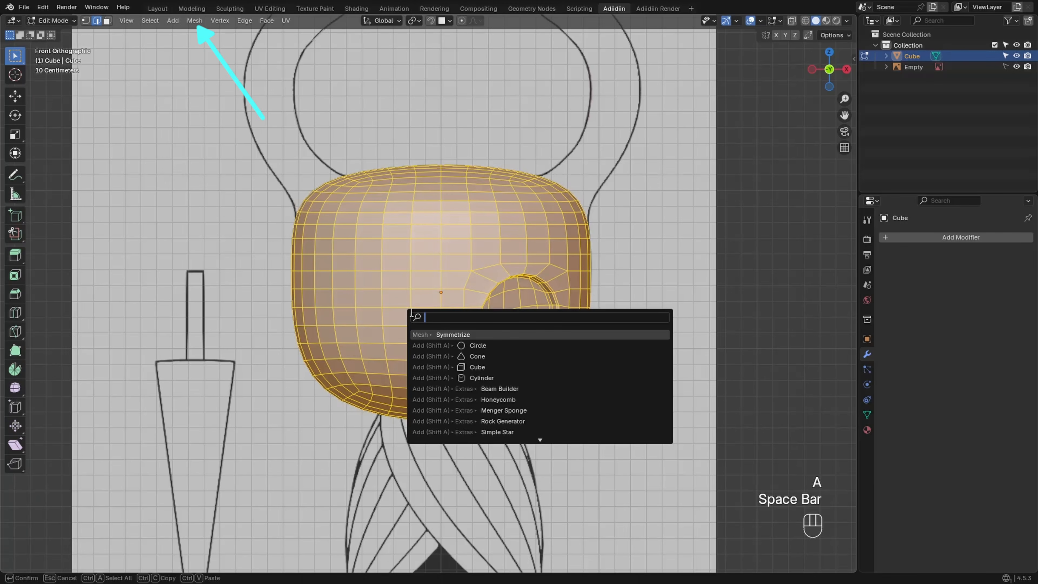
left_click(412, 335)
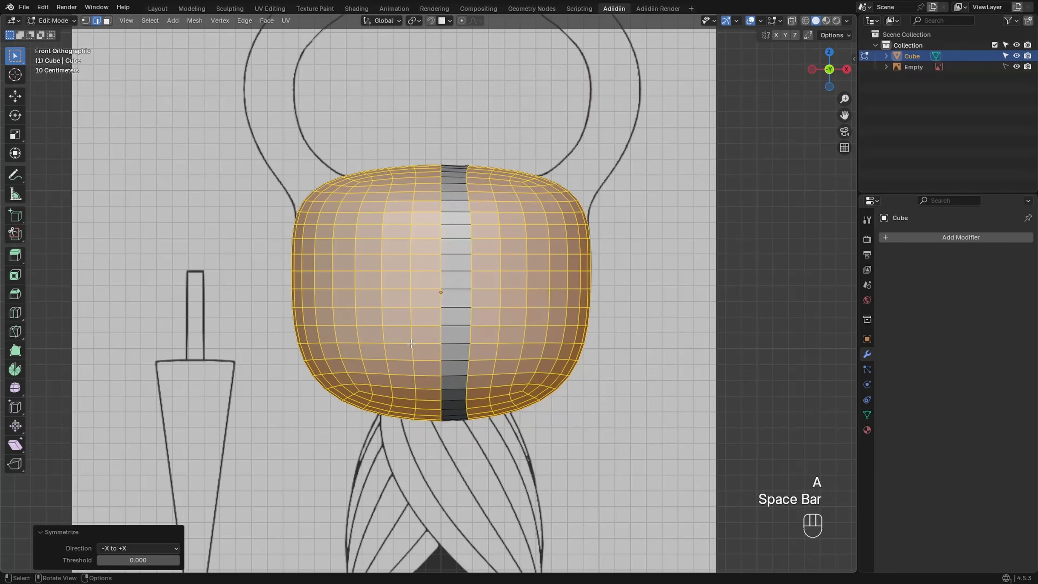
left_click(116, 544)
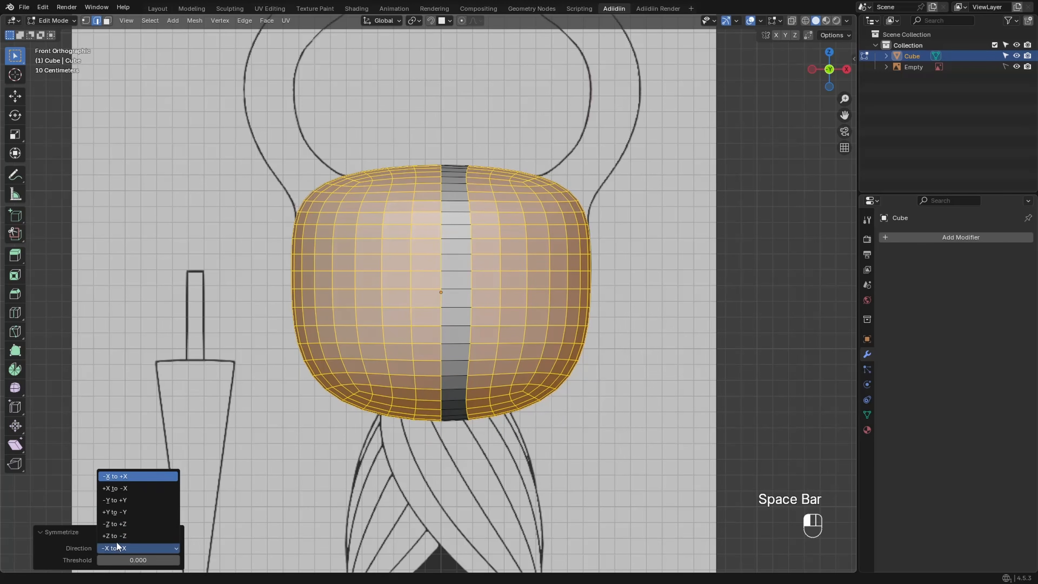
left_click(113, 487)
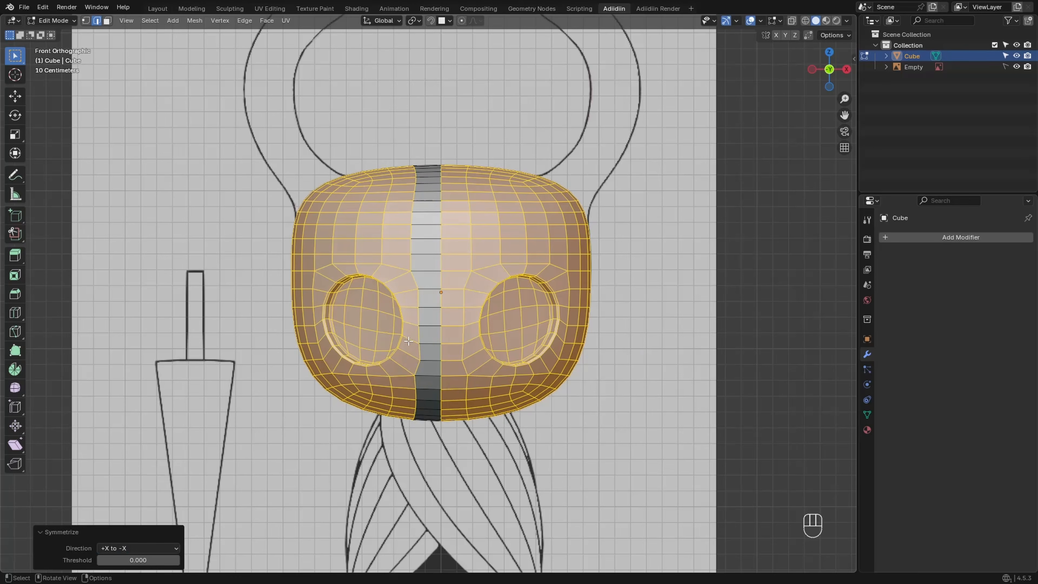
Give the head a level 3 subdivision in Object Mode, shade it smooth and set the render level to 3
key("Tab")
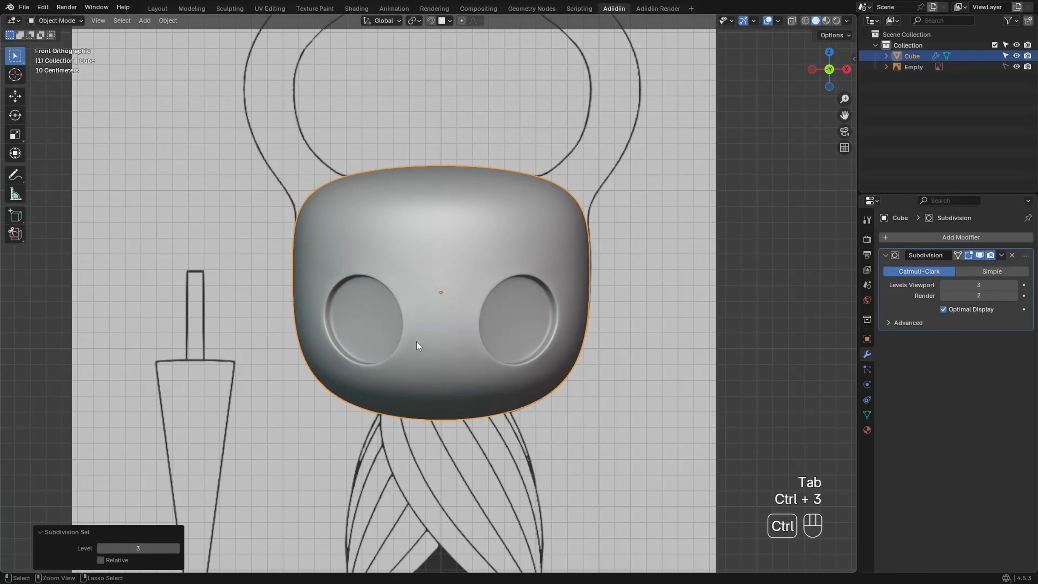
key("ctrl+3")
right_click(424, 314)
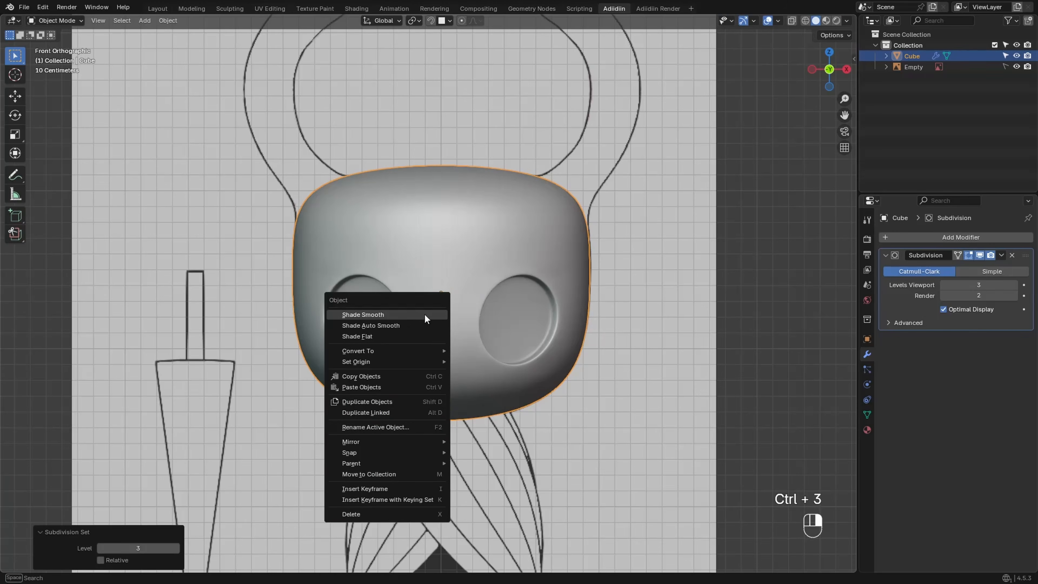
left_click(424, 313)
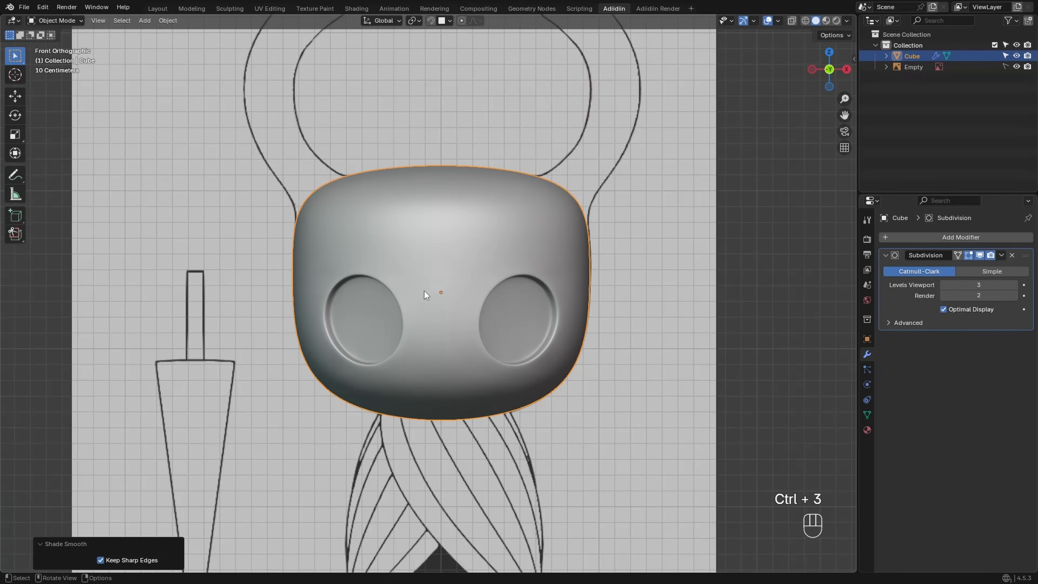
left_click(978, 295)
key("Return")
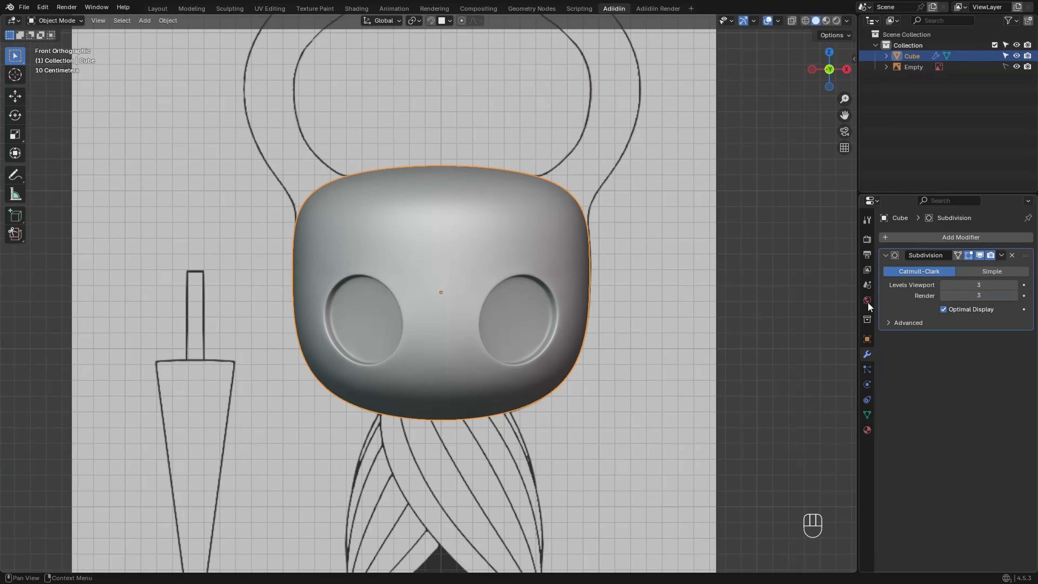
Add a cube for the horn and move its mesh up 2.3 m along Z in see-through Edit Mode
key("shift+a")
mouse_move(246, 257)
left_click(272, 269)
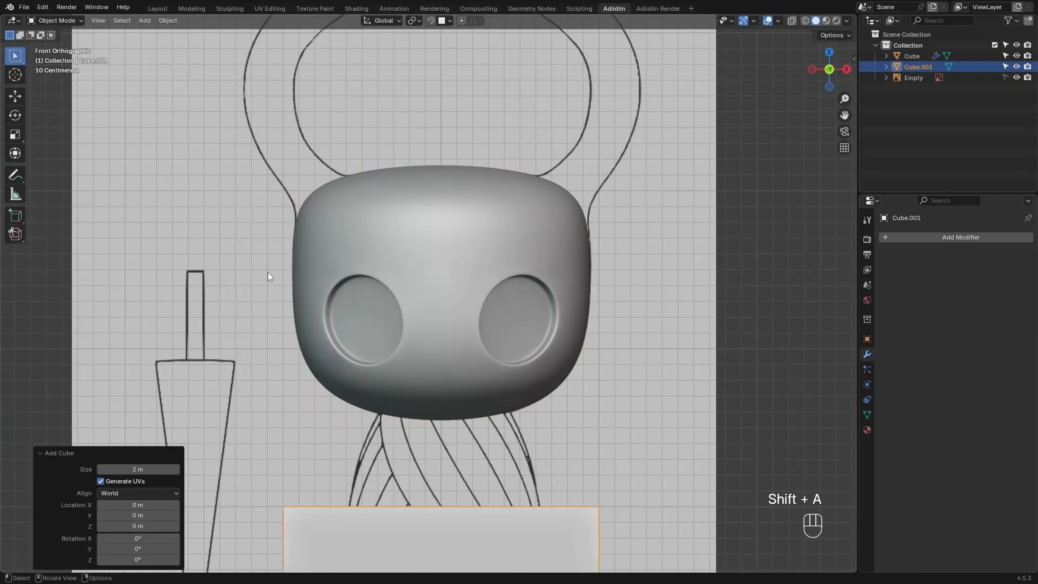
key("Tab")
key("alt+z")
key("g")
key("z")
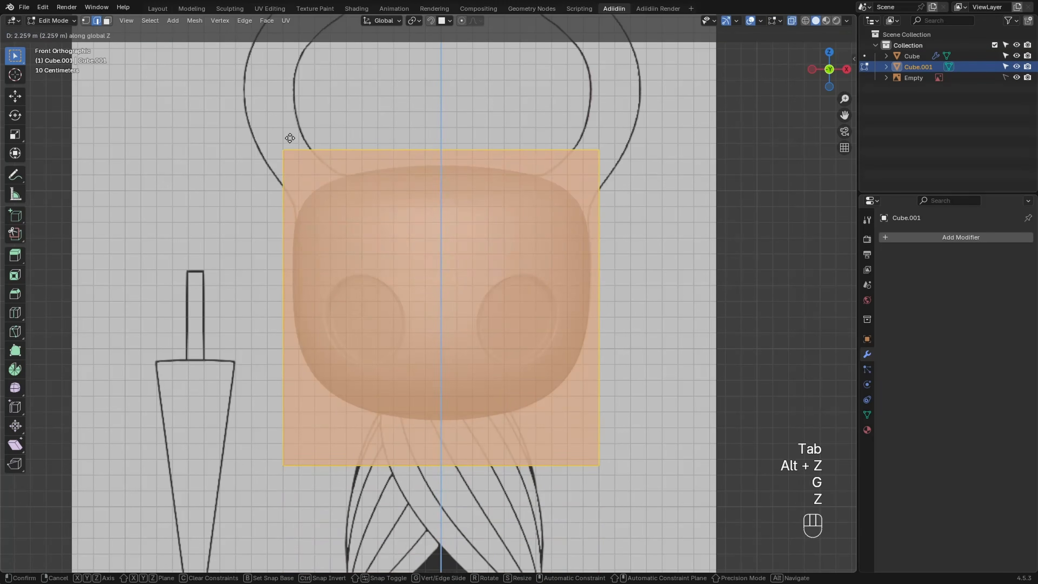
left_click(290, 137)
Scale the cube down to a small block, flatten it along Z by about 0.418, and shrink it overall by about 0.805
key("s")
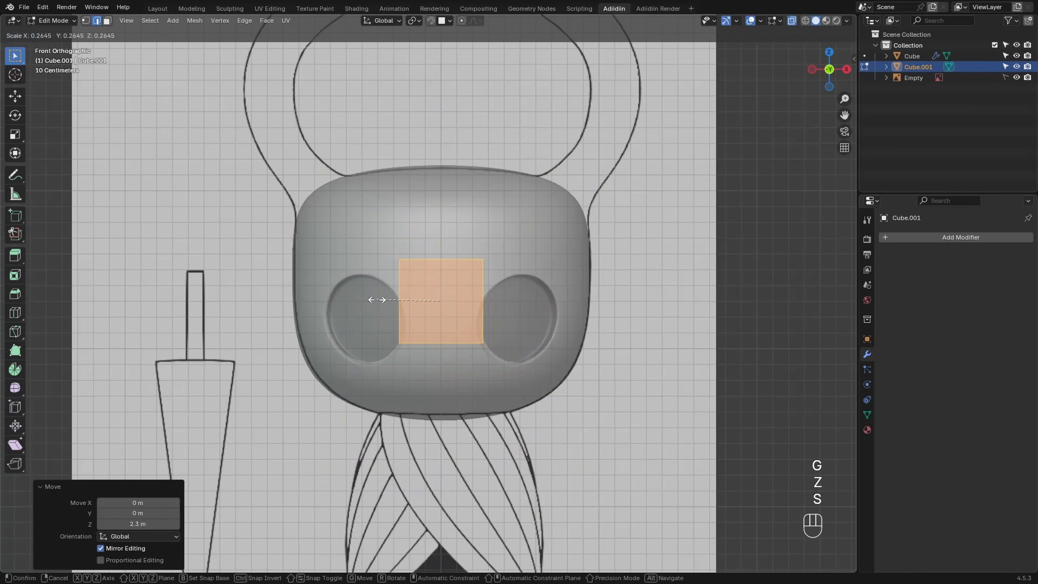
left_click(371, 296)
key("s")
key("z")
left_click(383, 324)
key("s")
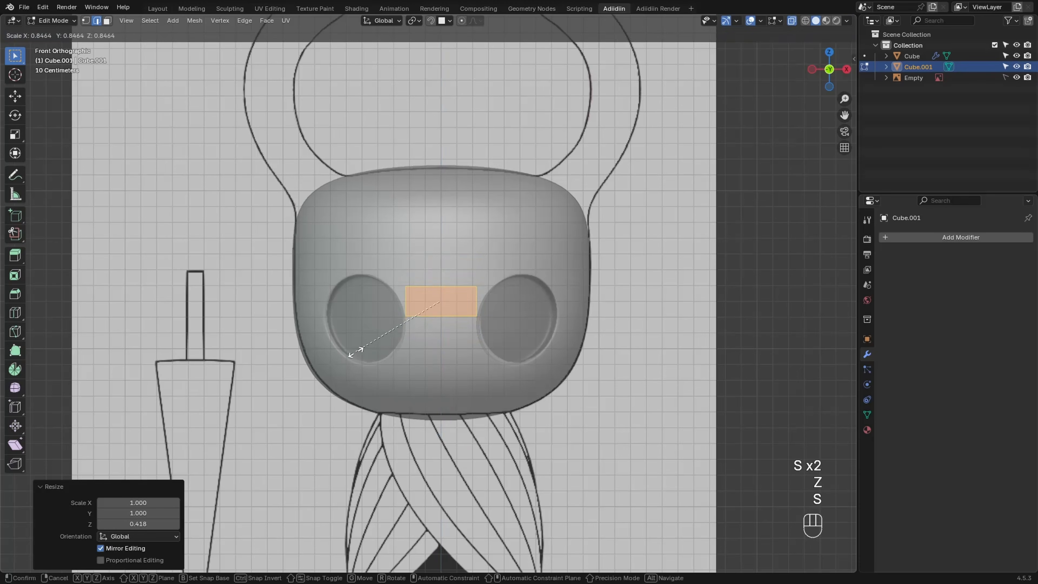
left_click(349, 347)
Rotate the block about 43 degrees and move it to the head's upper corner at the base of the +X horn
key("r")
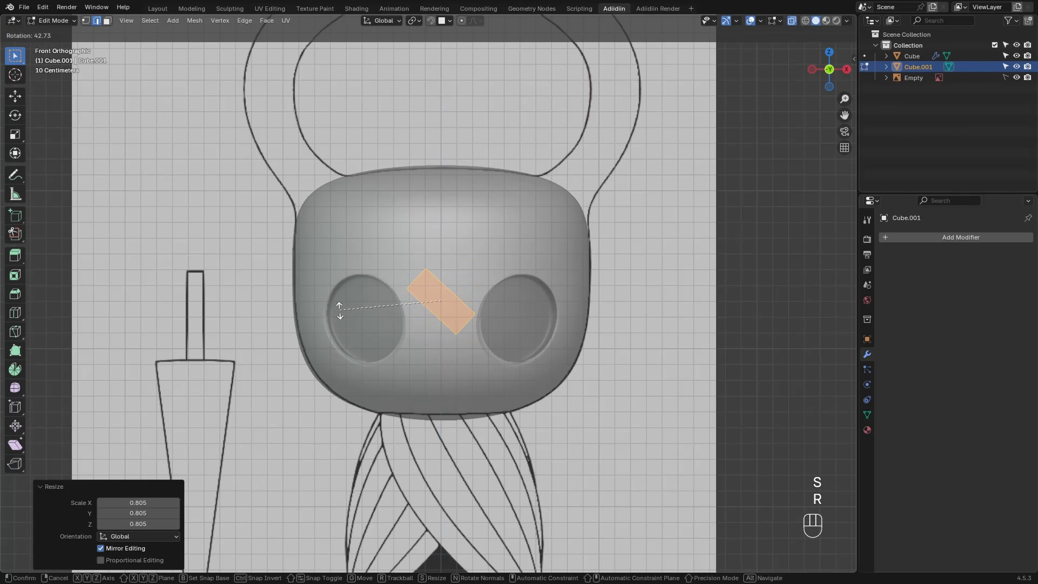
left_click(341, 307)
key("g")
left_click(448, 232)
Extrude the block's upper long side about 0.22 m toward the horn and scale it down to the horn's width
middle_click_drag(448, 233, 428, 339, "shift")
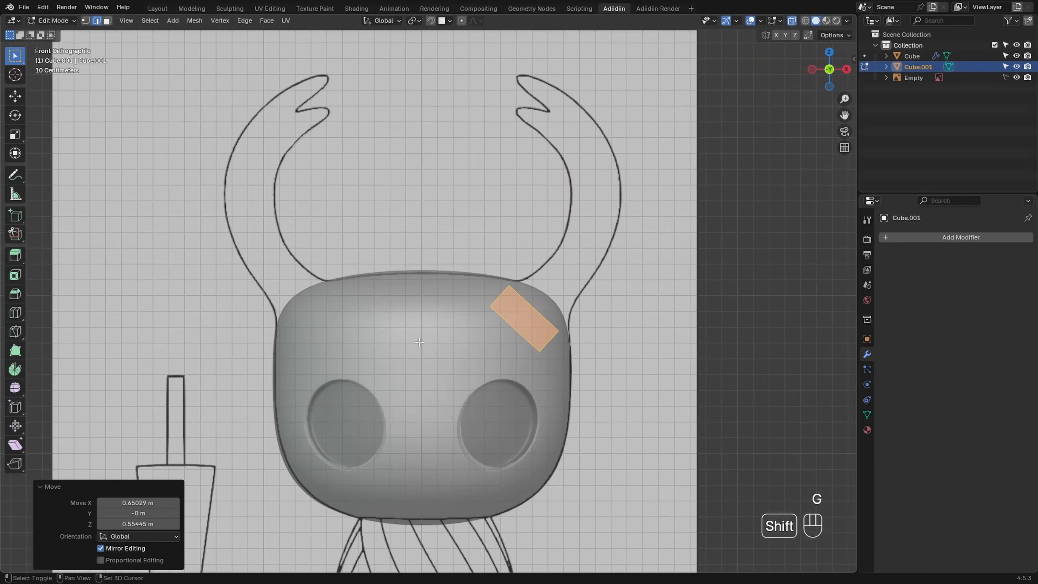
key("1")
left_click(507, 284)
left_click(559, 330, "shift")
key("e")
left_click(462, 368)
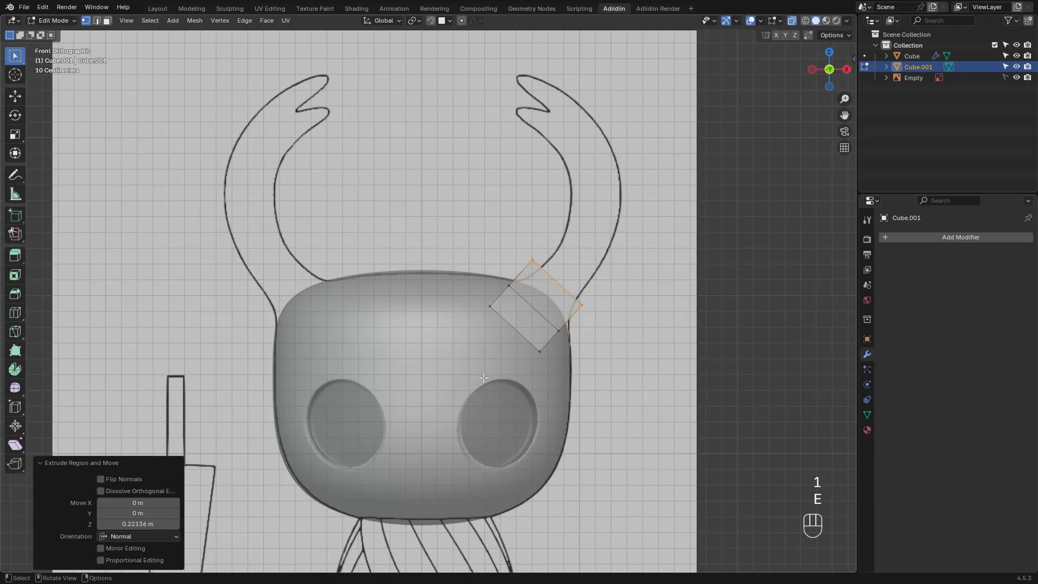
key("s")
left_click(476, 353)
Extrude another horn segment upward, then rotate and move its end to line up with the reference outline
key("e")
left_click(515, 329)
key("r")
left_click(550, 368)
key("g")
Extrude more horn segments upward to the horn's widest bend, rotating and moving each end to follow the reference outline
key("e")
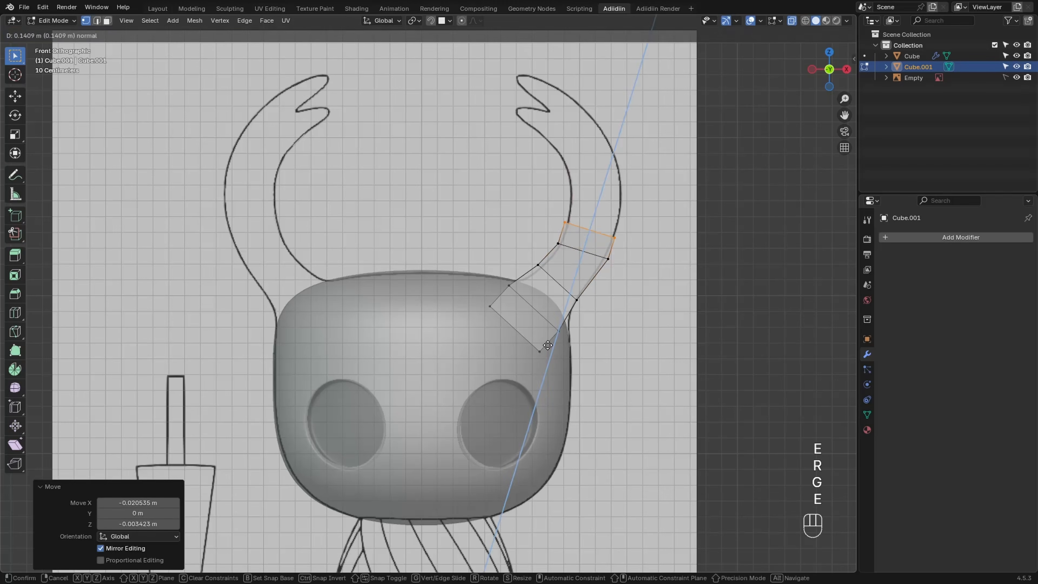
left_click(550, 344)
key("r")
key("s")
key("e")
key("r")
left_click(555, 383)
key("g")
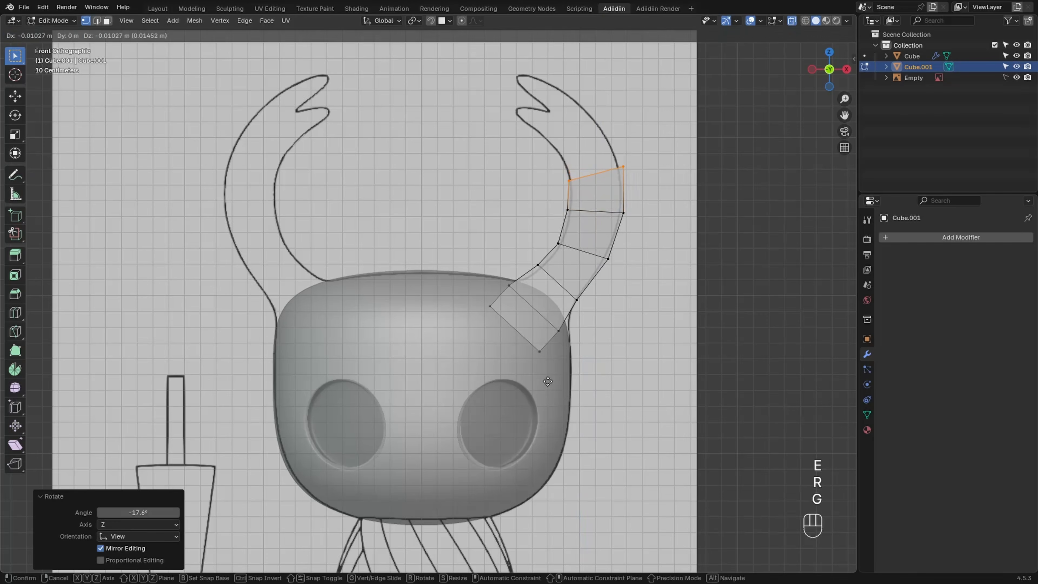
left_click(544, 381)
Extrude another segment inward along the horn's upper curve, then rotate, scale and move its end to fit the outline
key("e")
left_click(531, 343)
key("r")
key("s")
key("g")
left_click(542, 381)
Extrude a segment about 0.2 m to where the horn forks, then rotate and move its end to match the reference
key("e")
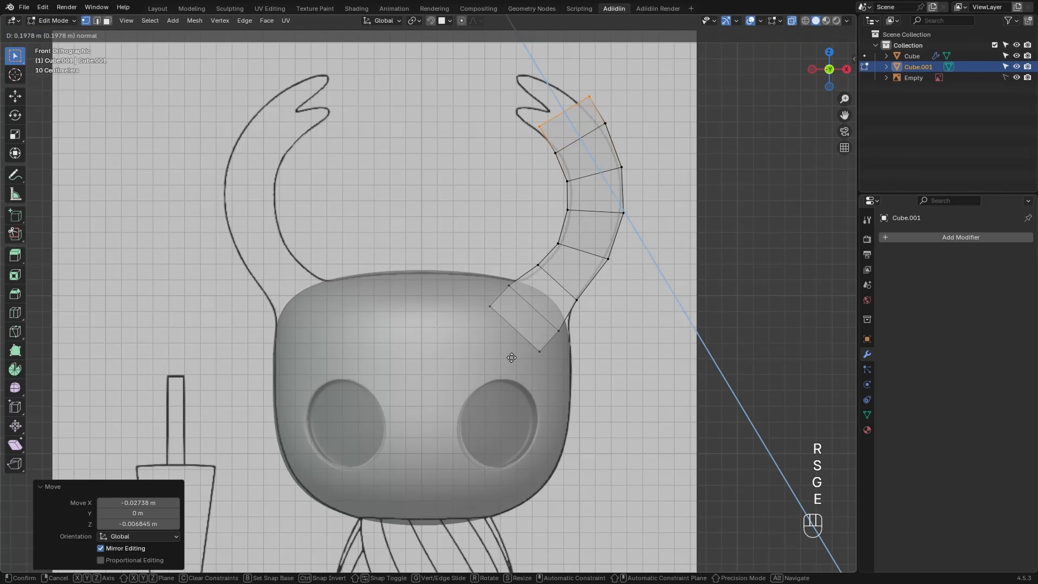
left_click(513, 356)
key("r")
left_click(582, 267)
key("g")
left_click(575, 270)
Add one centred loop cut running along the full length of the horn in the front view
key("ctrl+r")
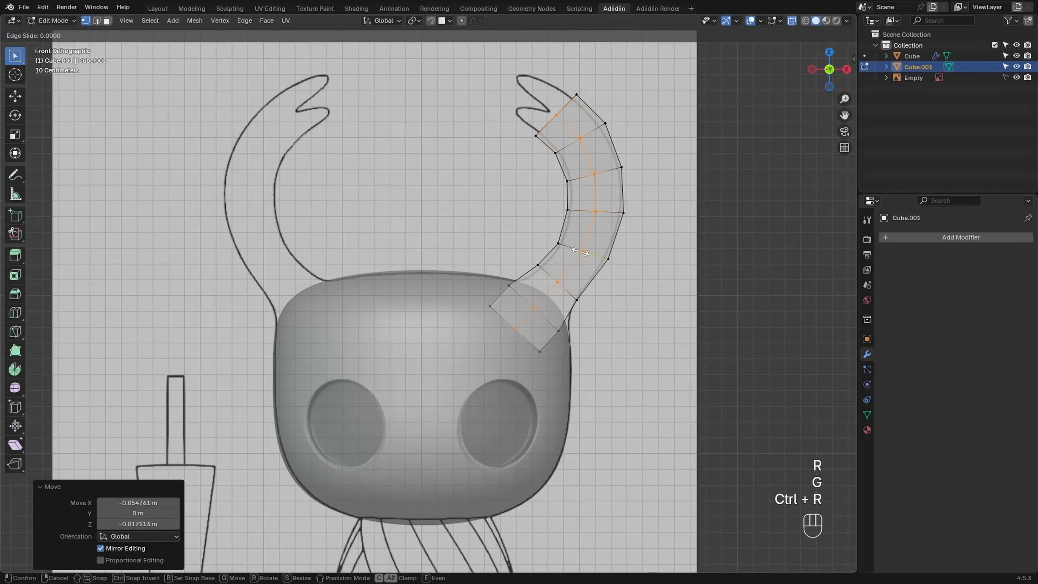
left_click(560, 173)
right_click(560, 173)
Extrude the outer half of the horn's end into the upper prong, scale its tip by about 0.644, then rotate and move it
left_click(566, 104)
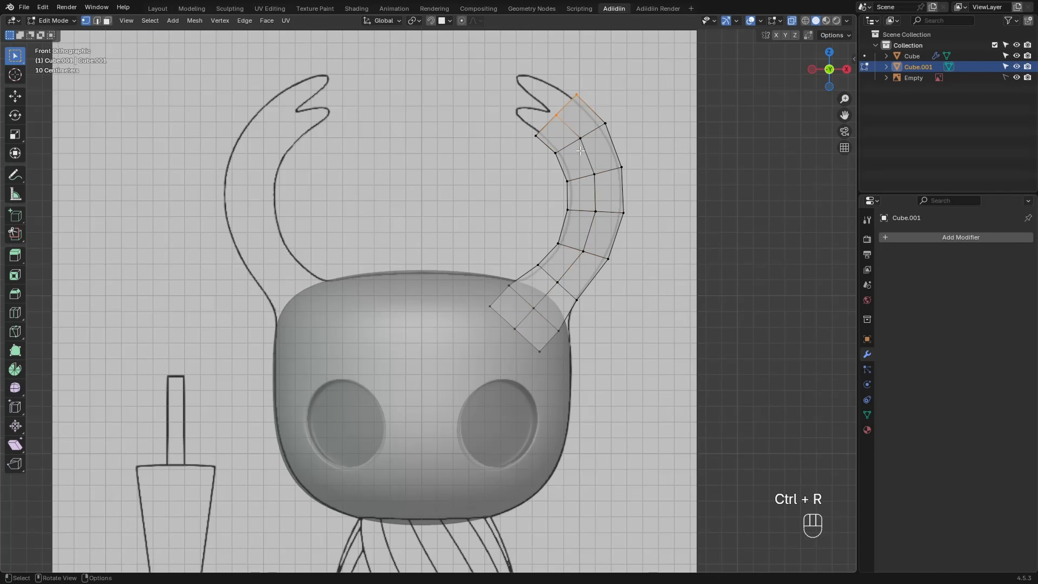
key("e")
left_click(524, 126)
key("s")
left_click(531, 135)
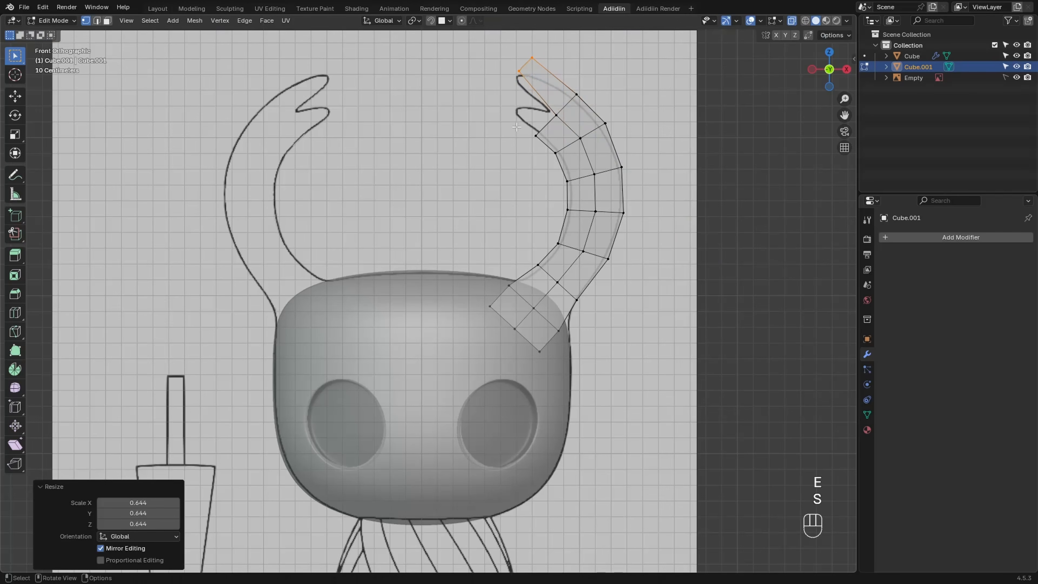
key("r")
left_click(539, 148)
key("g")
left_click(547, 161)
Extrude the inner half of the horn's end into the lower prong, rotate its tip about -32.9 degrees, move it and scale it by 0.850
key("e")
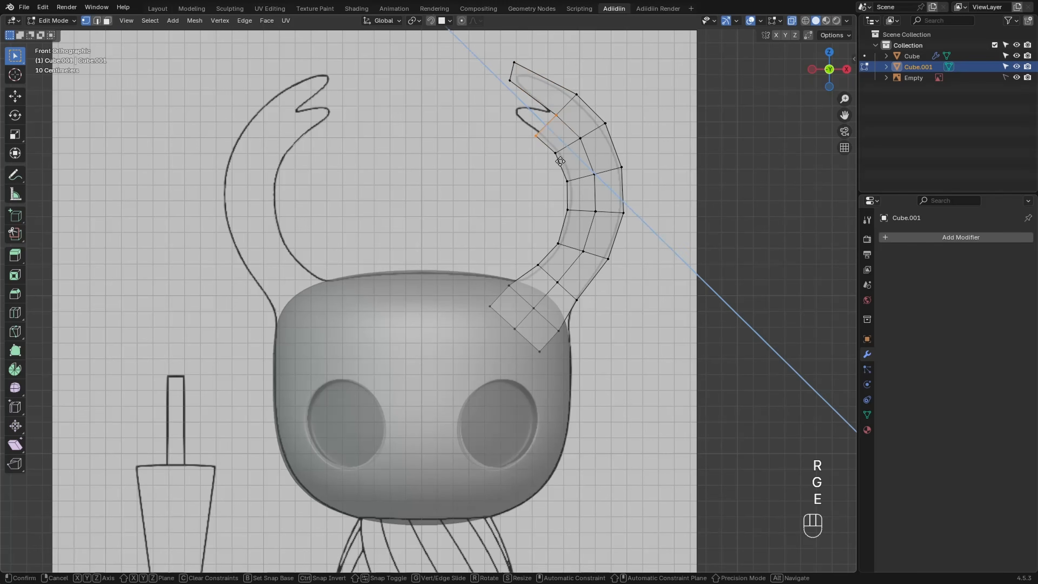
left_click(525, 143)
key("s")
left_click(527, 161)
key("r")
left_click(530, 170)
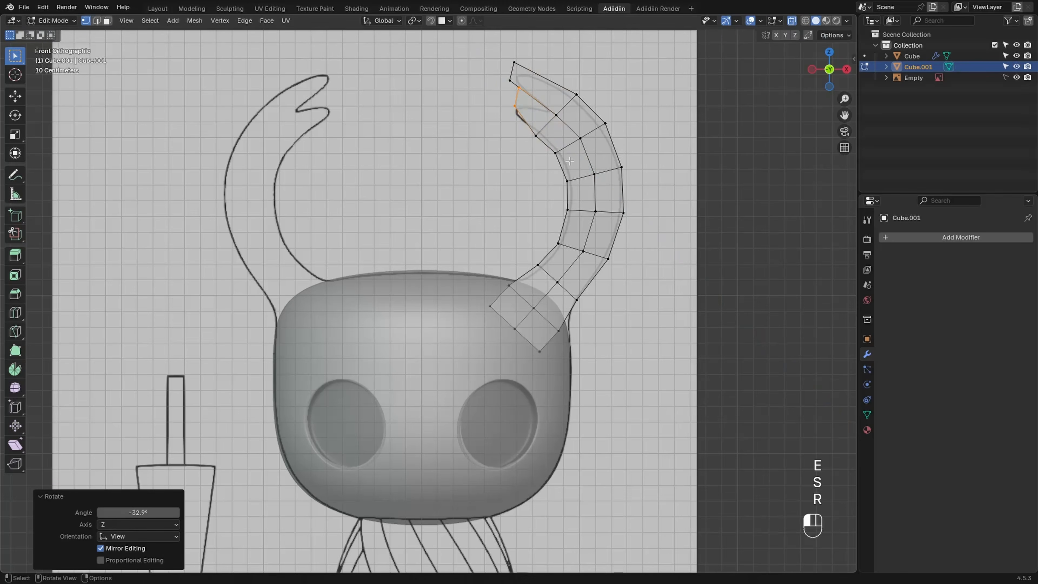
key("g")
left_click(533, 186)
key("s")
left_click(528, 189)
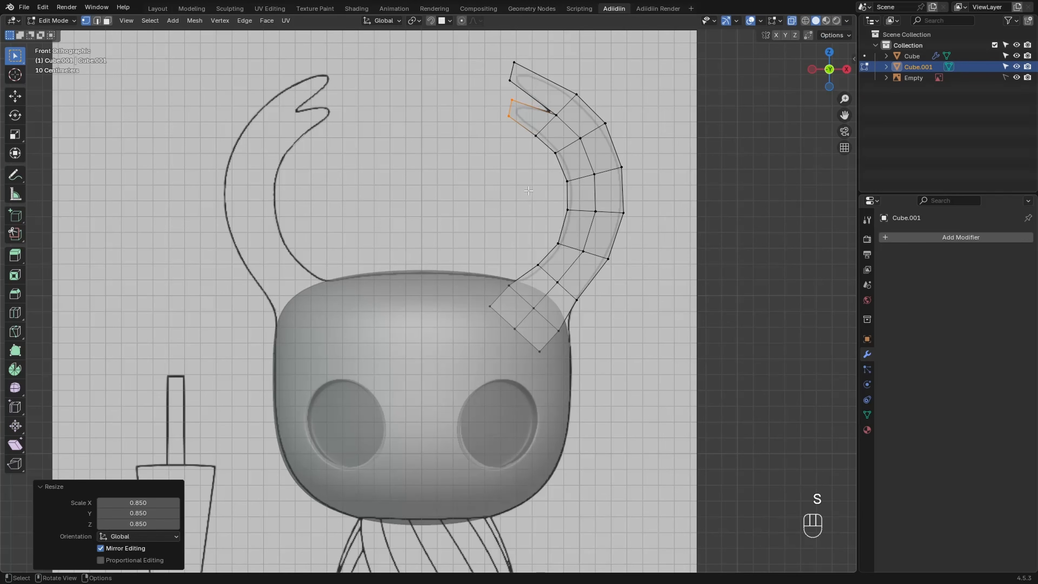
Add a centred lengthwise loop cut to the horn in the side view and widen the whole horn along Y by about 1.141
key("alt+z")
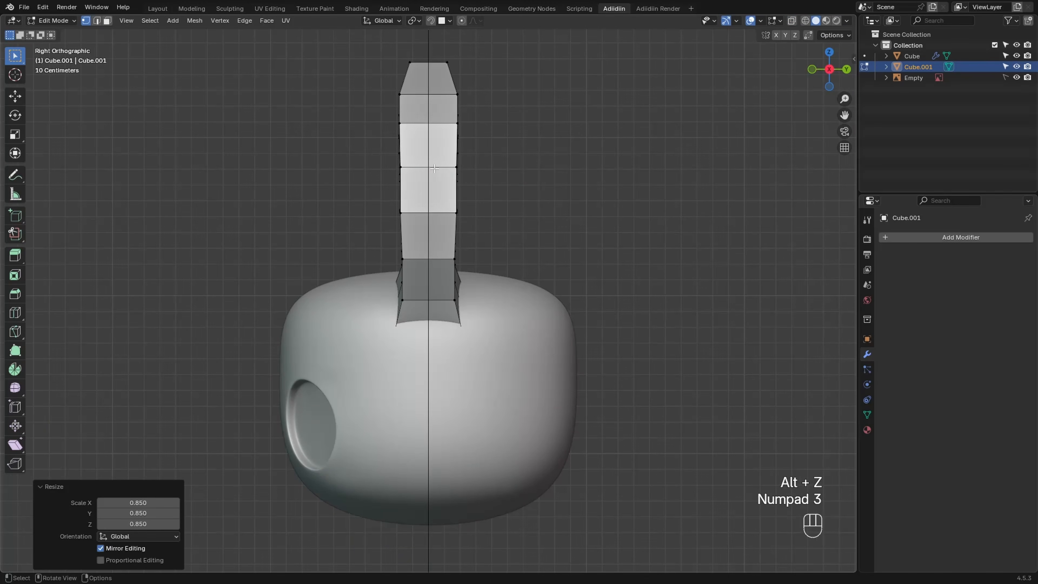
key("ctrl+r")
left_click(438, 176)
right_click(441, 180)
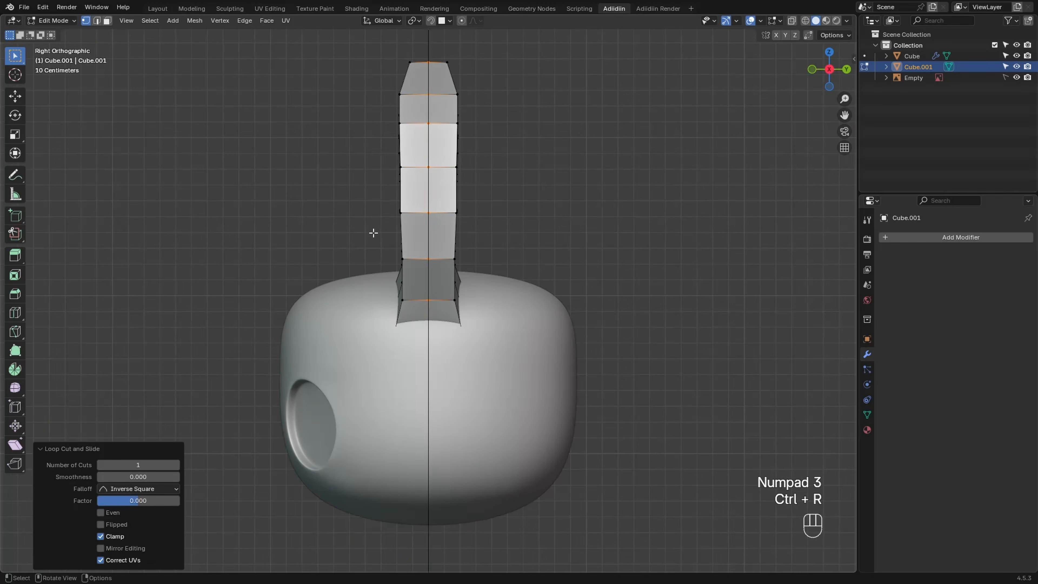
key("a")
key("s")
key("y")
left_click(344, 226)
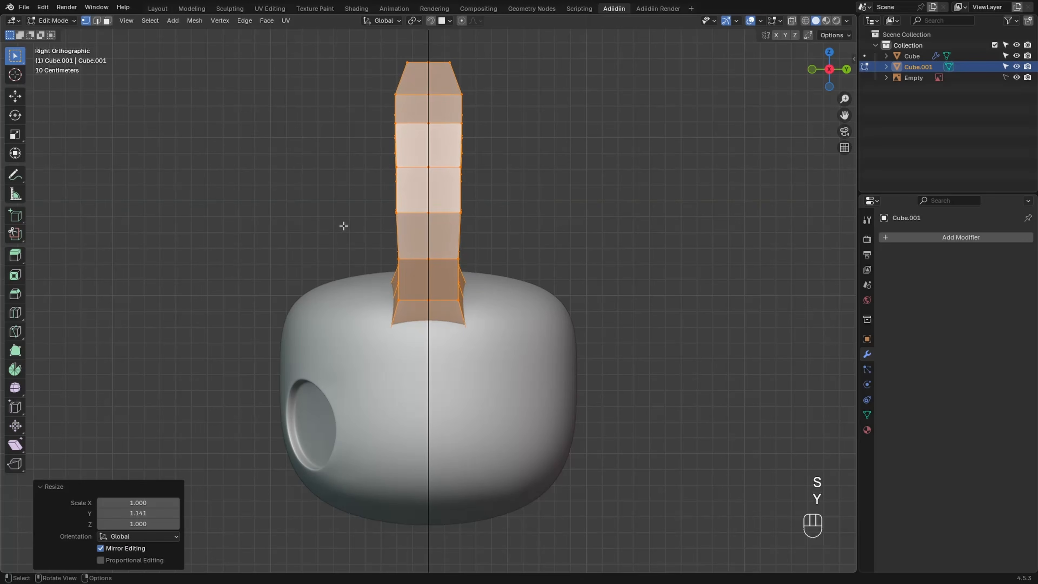
Add a level 1 Subdivision modifier to the horn
key("KP_1")
key("Tab")
key("ctrl+1")
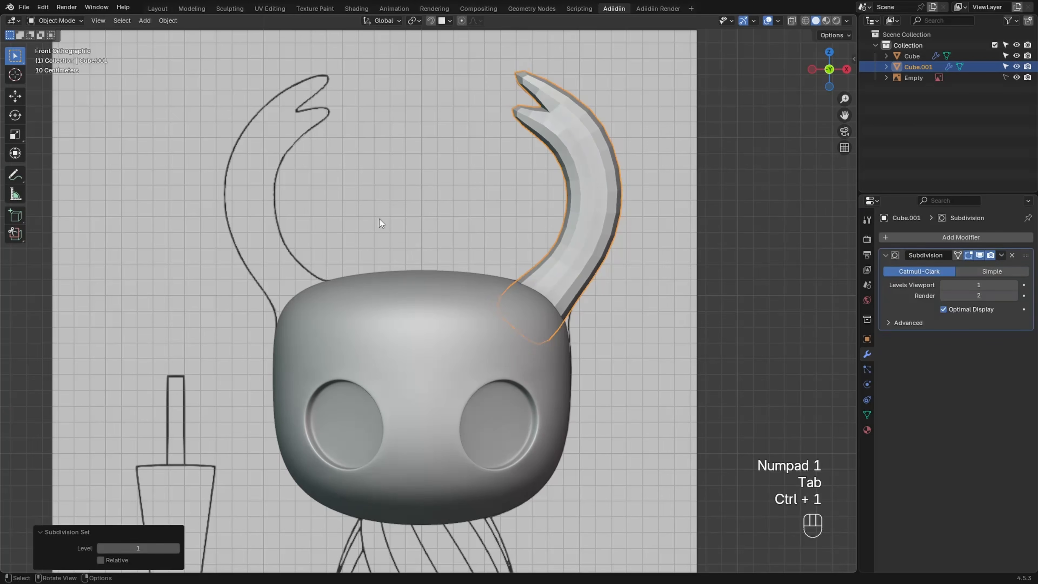
Add a loop cut across the upper prong, scale it by about 1.089, and rotate and move it to fit the outline
key("Tab")
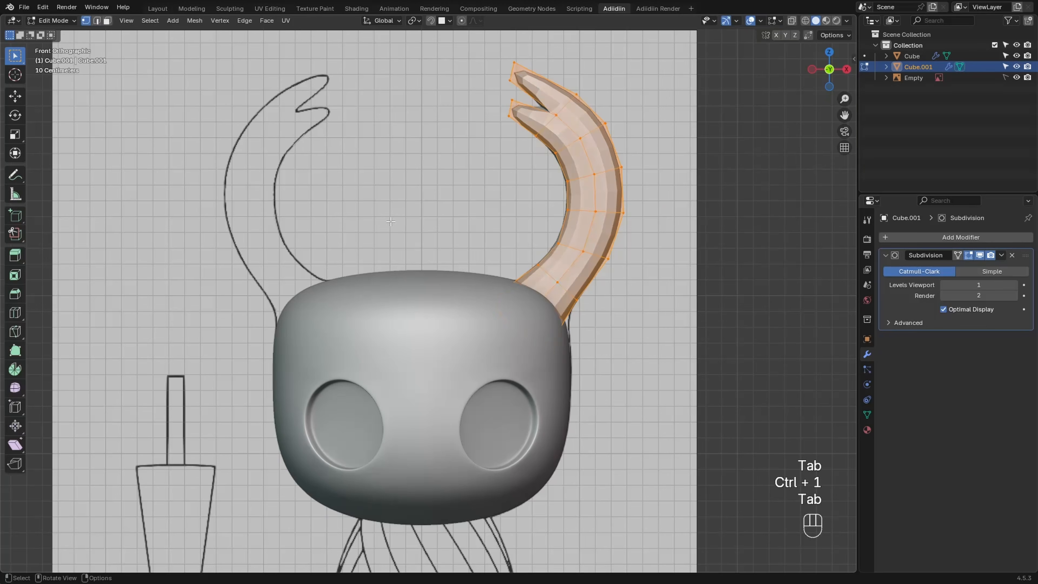
key("ctrl+r")
left_click(519, 98)
key("s")
left_click(507, 167)
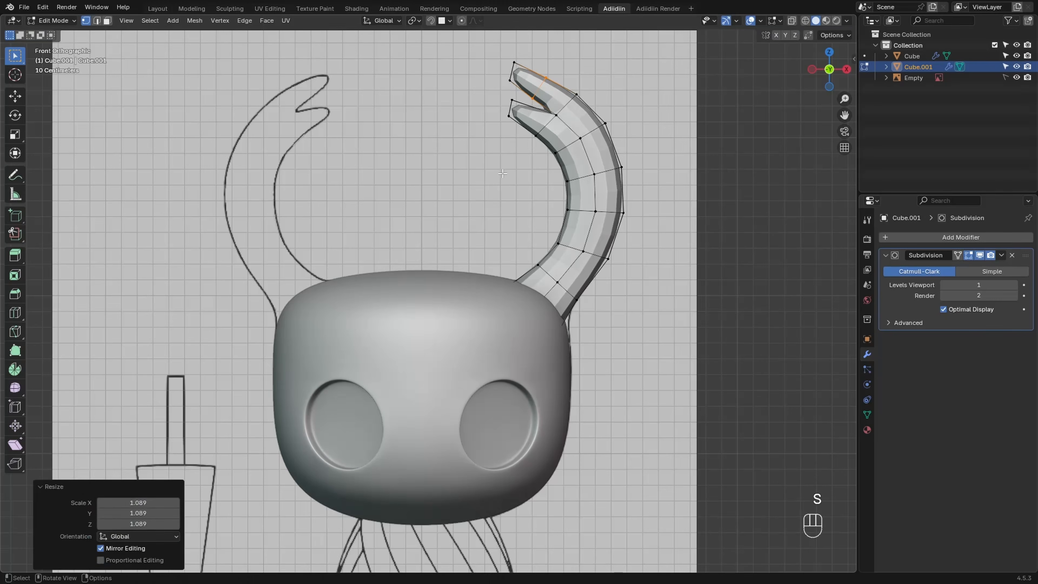
key("r")
key("g")
left_click(513, 172)
Add a loop cut across the lower prong, then rotate, move and scale it to match the reference outline
key("ctrl+r")
left_click(513, 135)
key("r")
left_click(516, 194)
key("g")
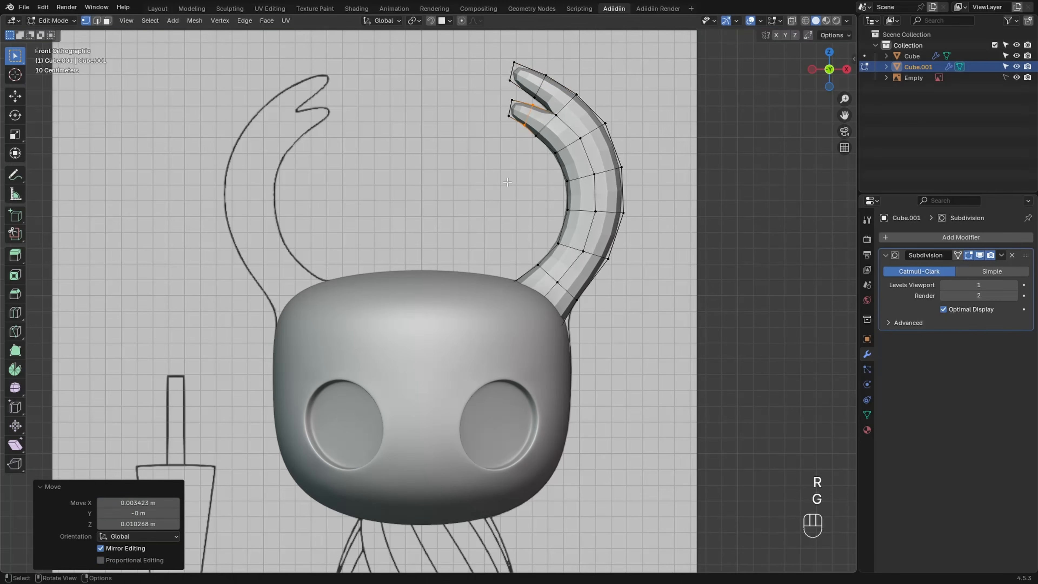
left_click(502, 189)
key("s")
left_click(488, 185)
Apply the horn's Subdivision modifier and delete the block of vertices at its base that sits inside the head
key("Tab")
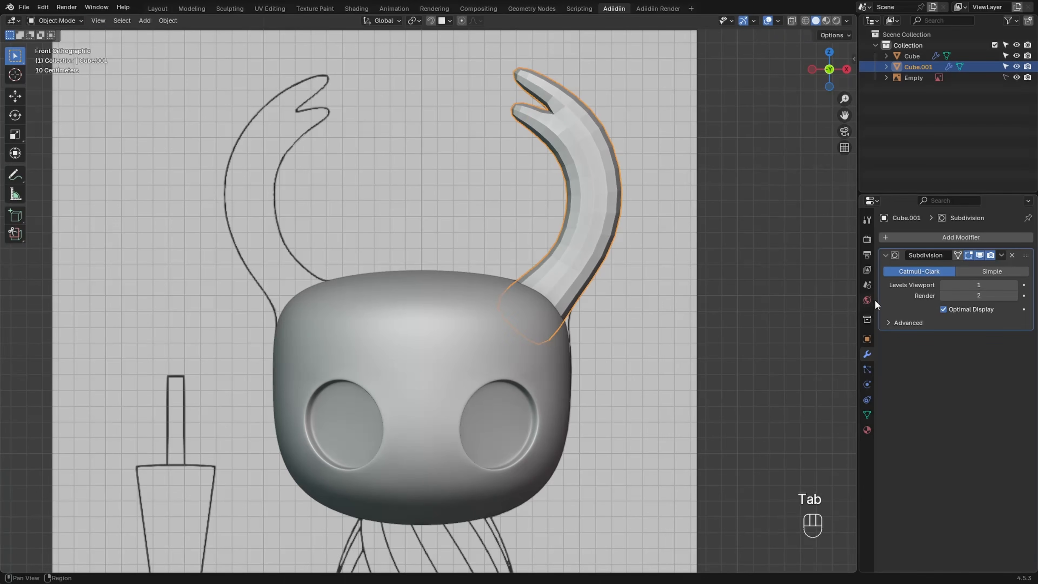
key("ctrl+a")
key("Tab")
key("alt+z")
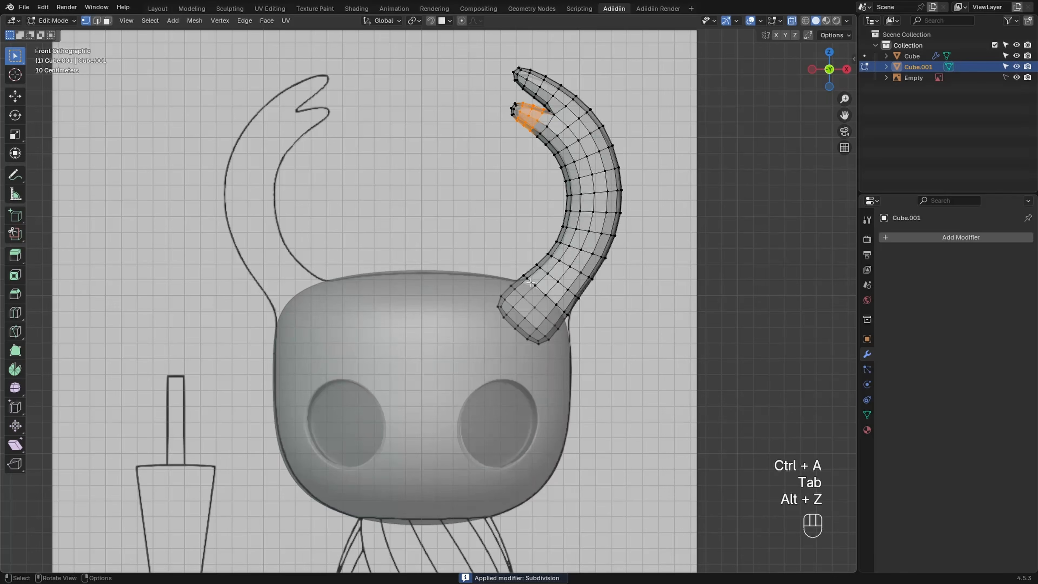
left_click(518, 287, "alt")
left_click(516, 307, "alt+shift")
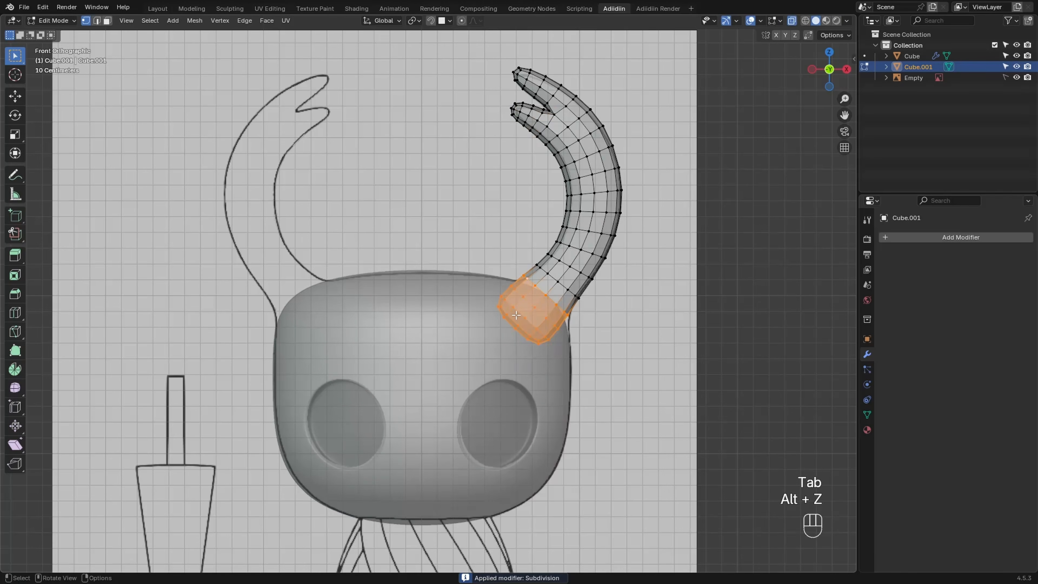
key("x")
left_click(485, 286)
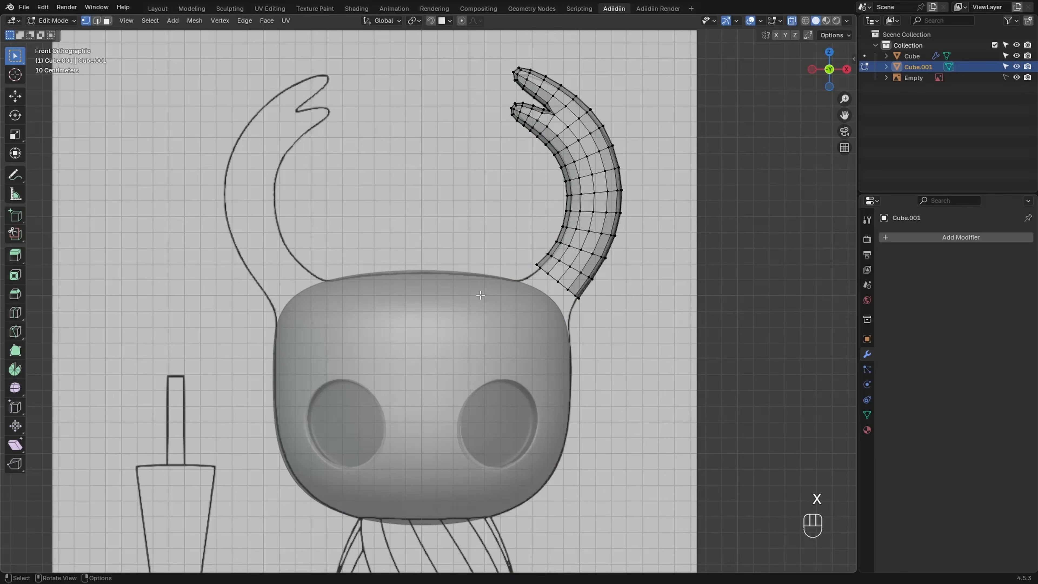
Join the horn to the head as one object, with the head active
key("Tab")
left_click(484, 295, "shift")
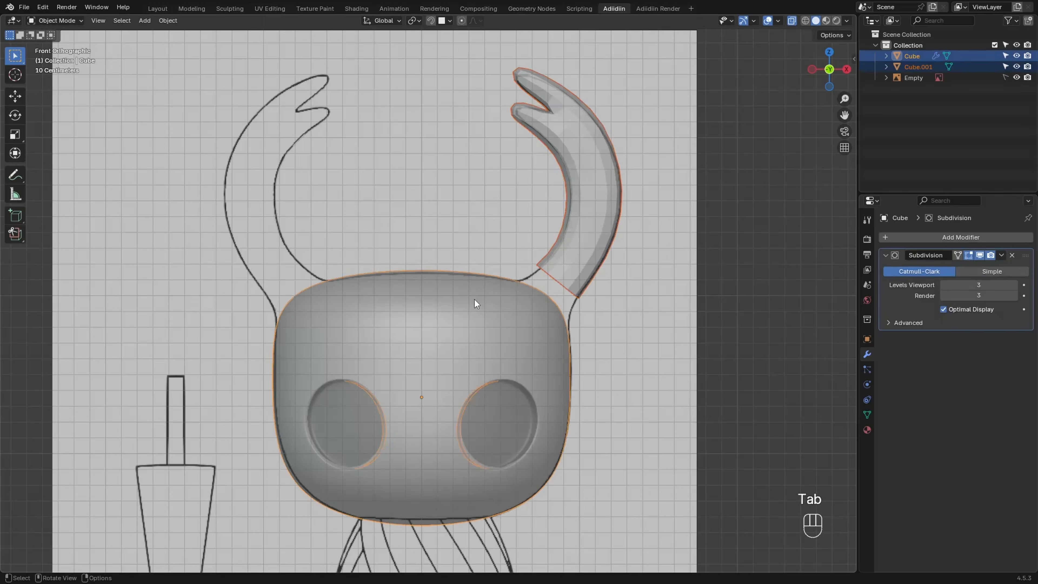
key("ctrl+j")
Delete the patch of head vertices beneath the horn's open base to make a hole for it
key("Tab")
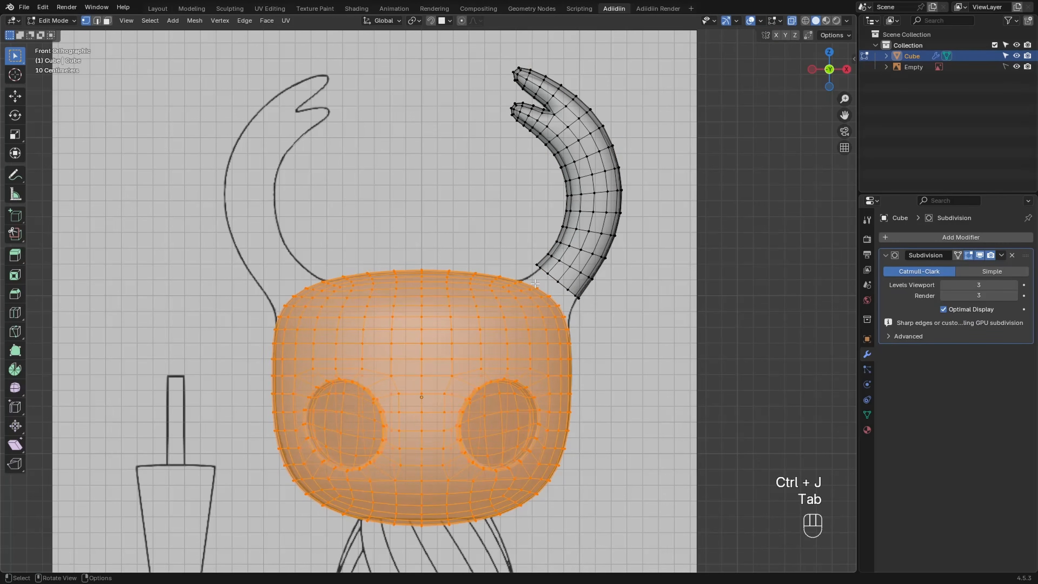
left_click(535, 286)
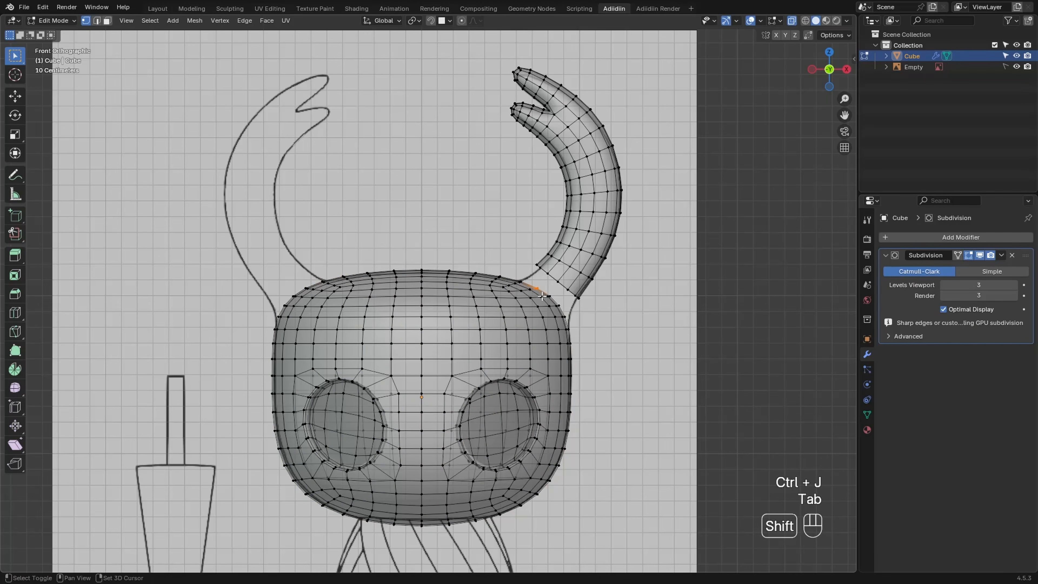
left_click(563, 314, "shift")
key("alt+z")
middle_click_drag(563, 314, 480, 331)
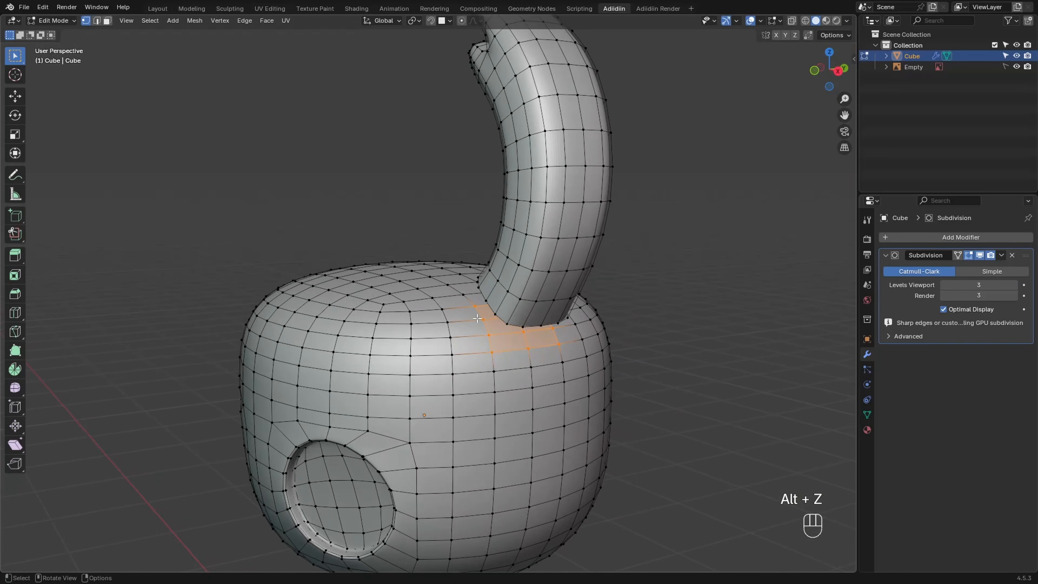
key("x")
left_click(440, 327)
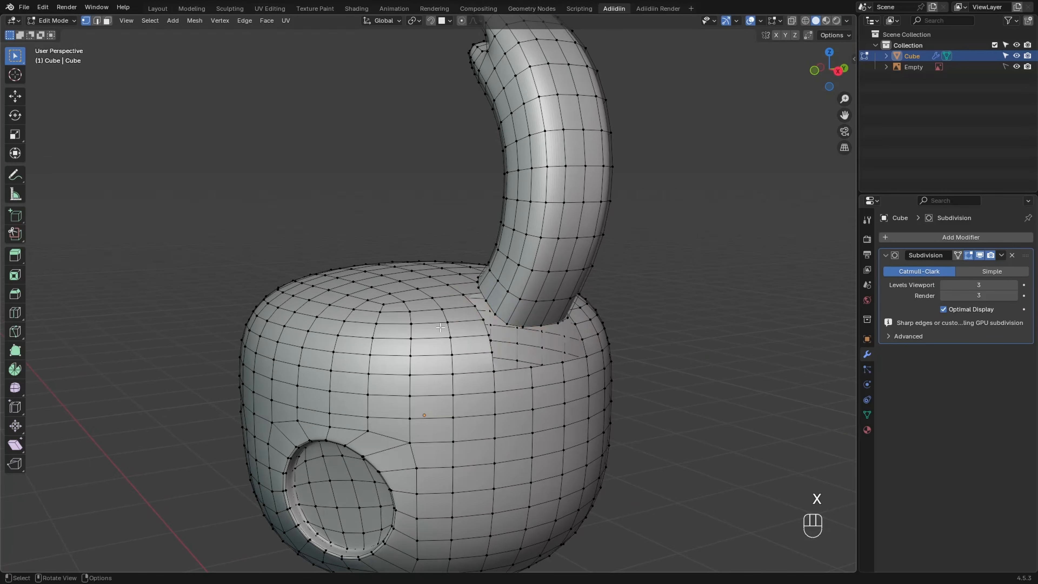
Select the whole horn as linked geometry and move it about 0.076 m along Y to centre it over the hole
key("KP_3")
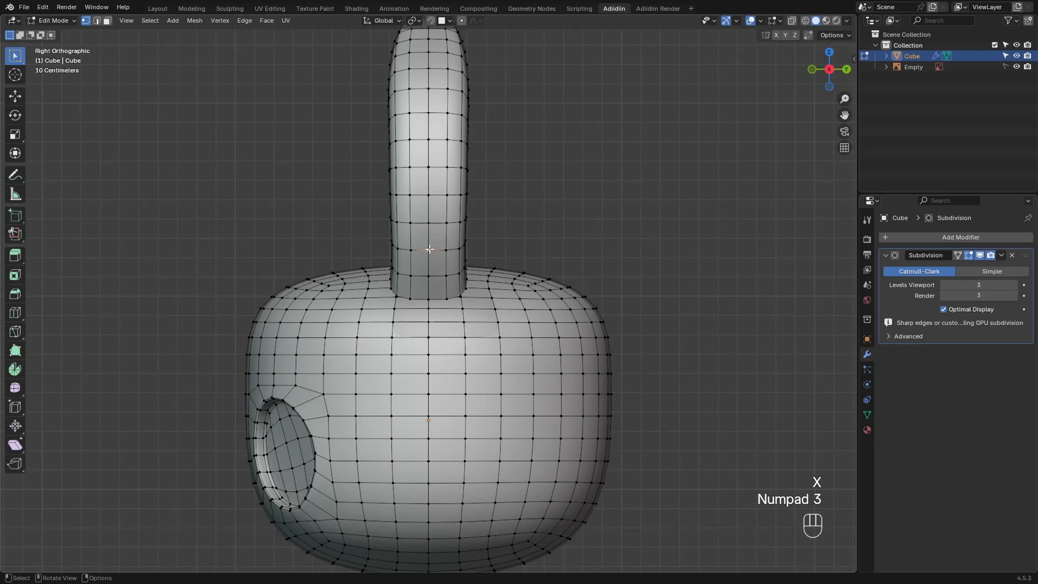
key("l")
key("g")
key("y")
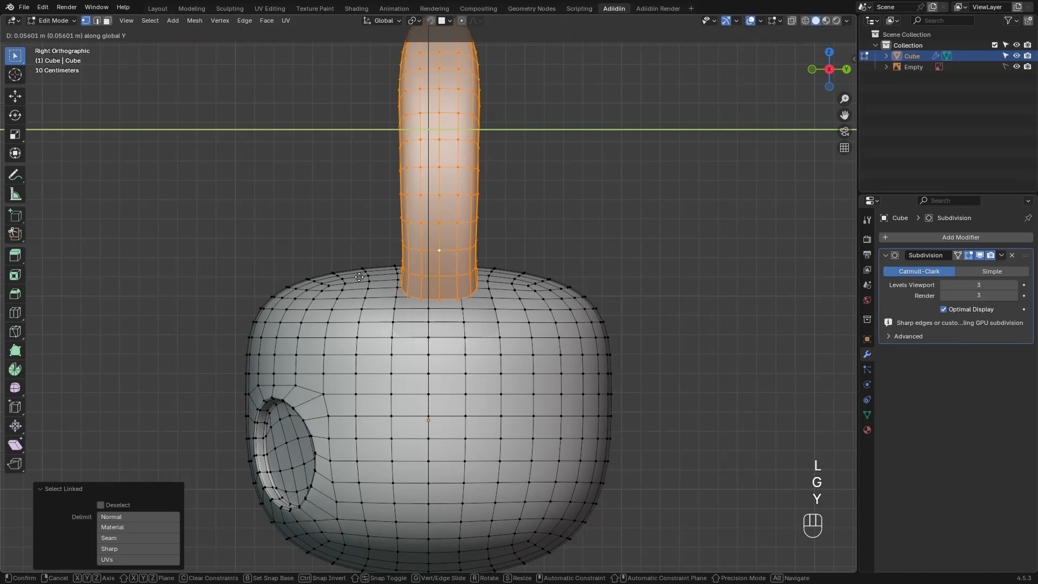
left_click(358, 287, "shift")
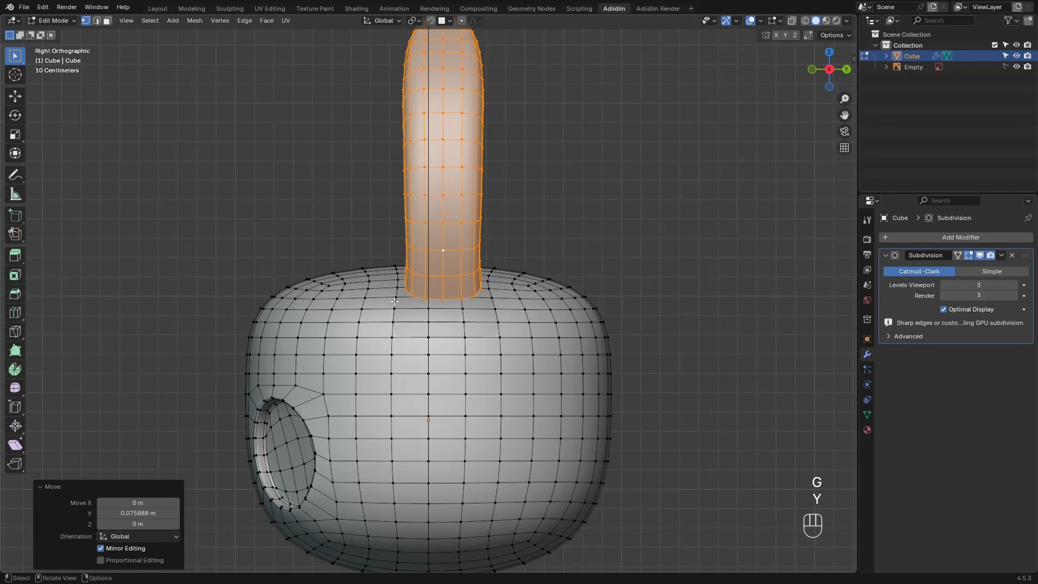
Bridge the horn's open bottom edge loop to the border loop of the hole in the head
key("2")
left_click(414, 305, "alt")
left_click(408, 333, "alt+shift")
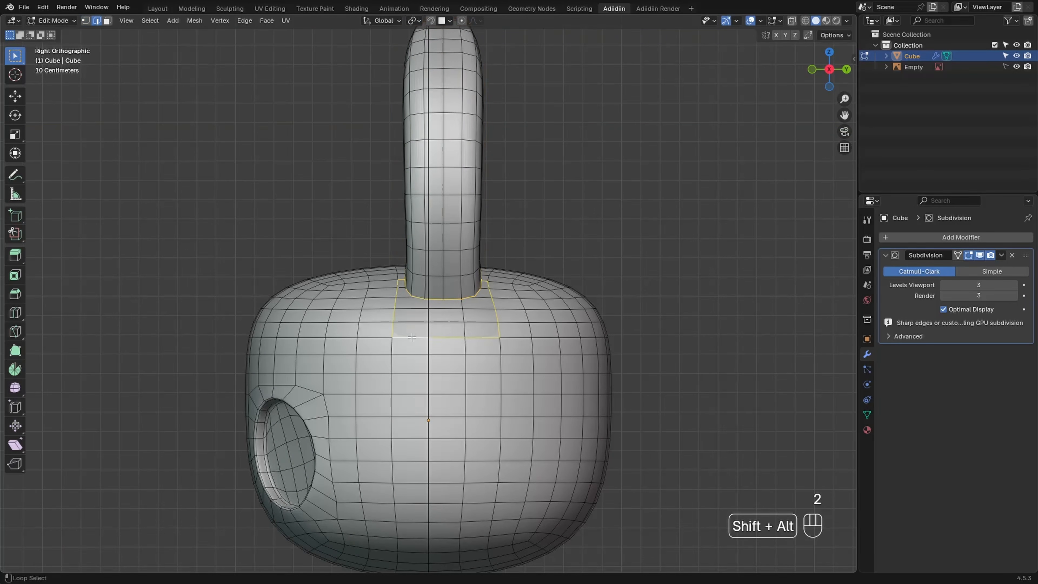
key("KP_1")
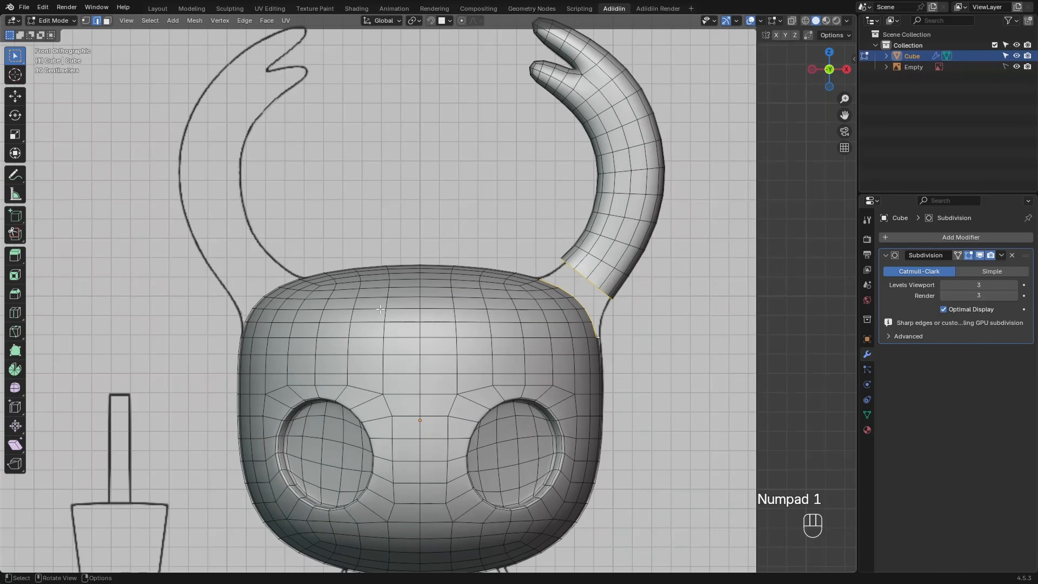
right_click(418, 293)
left_click(410, 292)
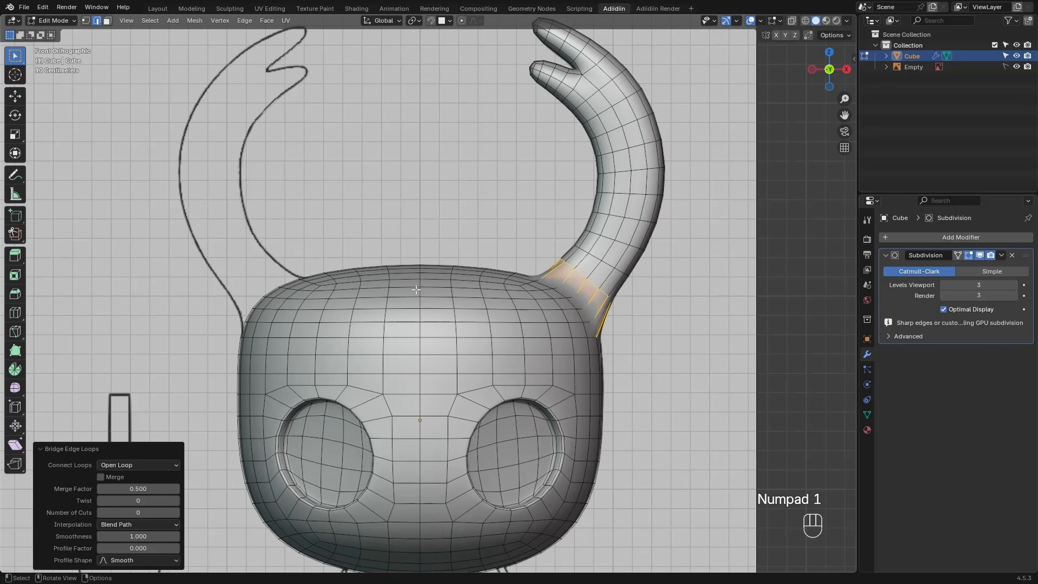
Move the lowest four edge loops of the horn one by one to smooth its lower curve along the reference outline
key("1")
left_click(581, 273, "alt")
key("g")
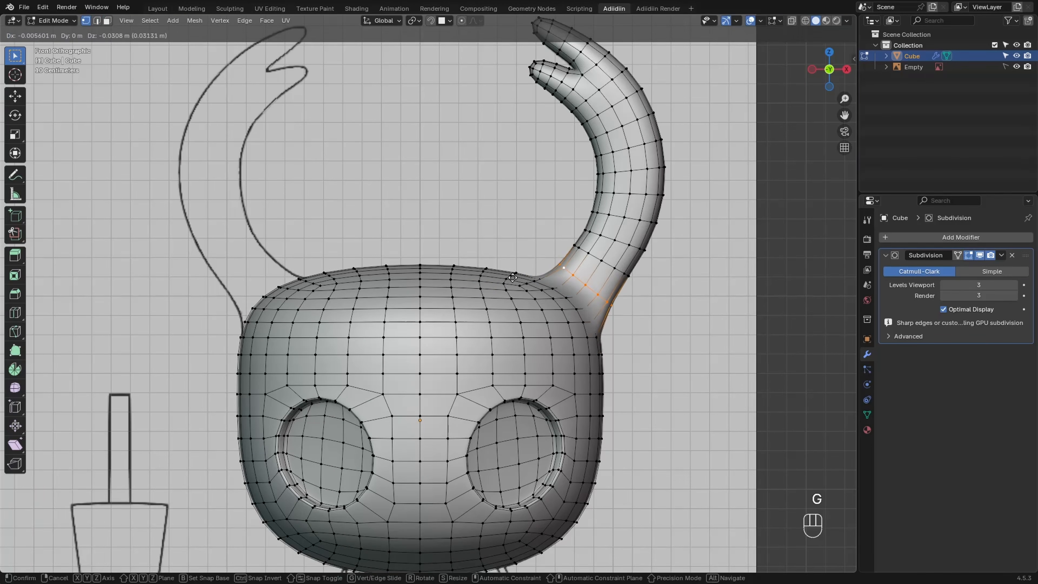
left_click(579, 279)
left_click(595, 256, "alt")
key("g")
left_click(595, 261)
left_click(616, 241, "alt")
key("g")
left_click(554, 228)
left_click(612, 215, "alt")
key("g")
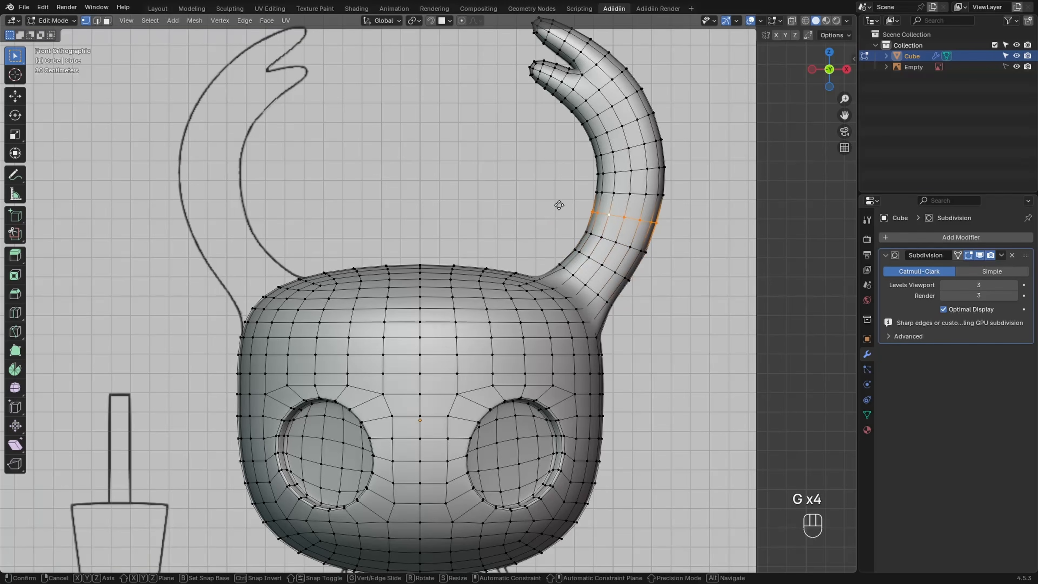
left_click(559, 206)
Symmetrize the entire mesh to copy the horn onto the head's -X side, and return to Object Mode
middle_click_drag(441, 173, 439, 193, "ctrl")
key("a")
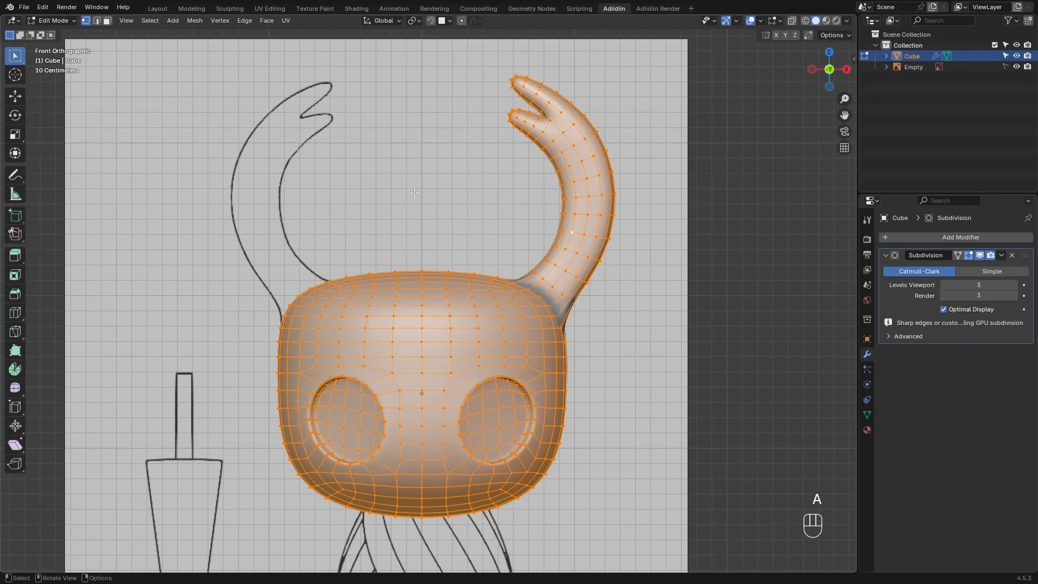
key("space")
left_click(427, 215)
key("Tab")
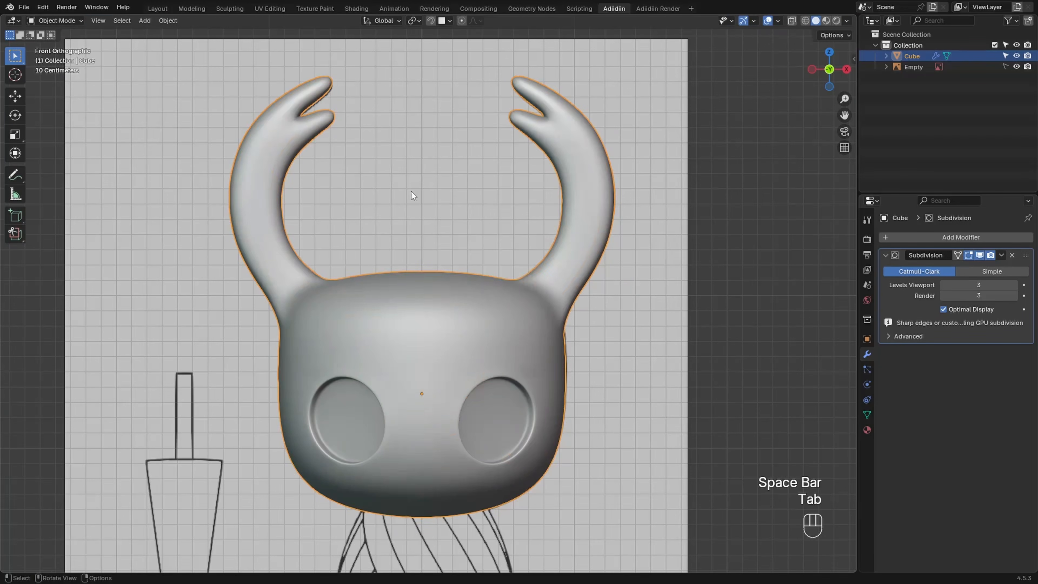
Select the front portion of the head through the mesh in side view and scale it along Y to about 0.86
key("KP_3")
left_click(303, 322)
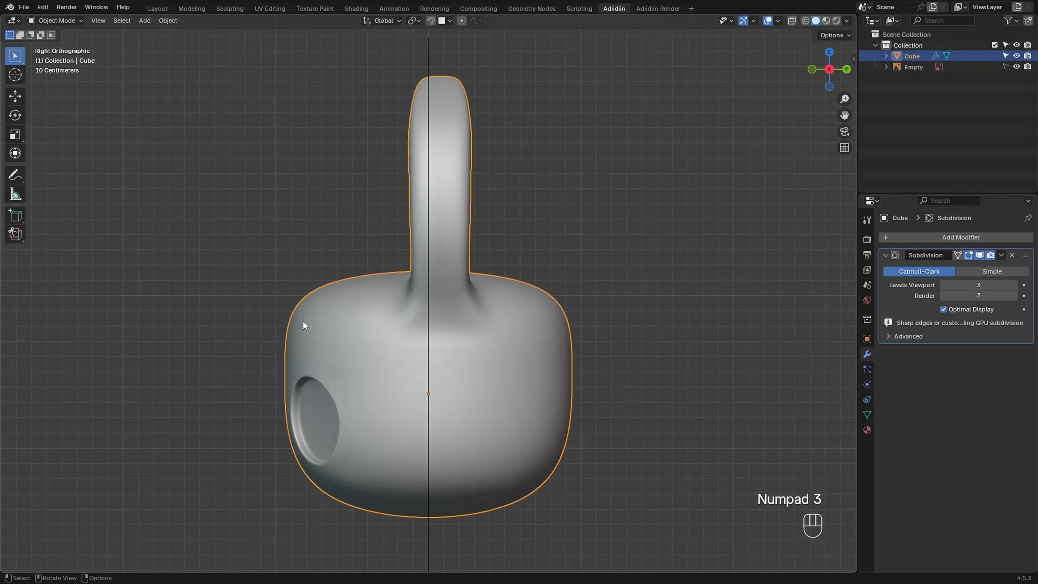
key("Tab")
key("alt+z")
left_click_drag(266, 261, 388, 542)
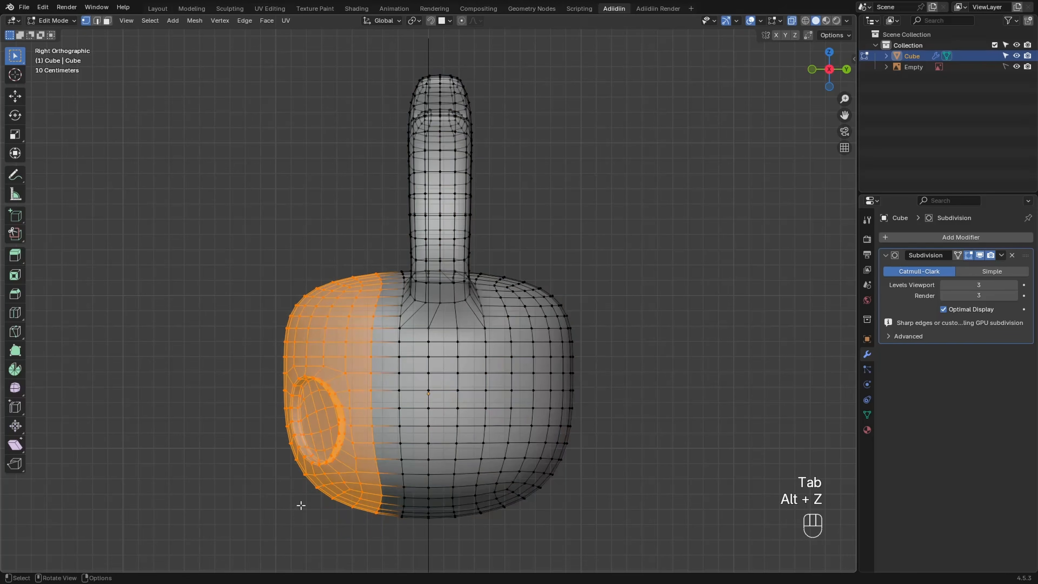
key("s")
key("y")
left_click(219, 487)
Move the selected front portion of the head back along Y to make the head shallower, and return to Object Mode
key("g")
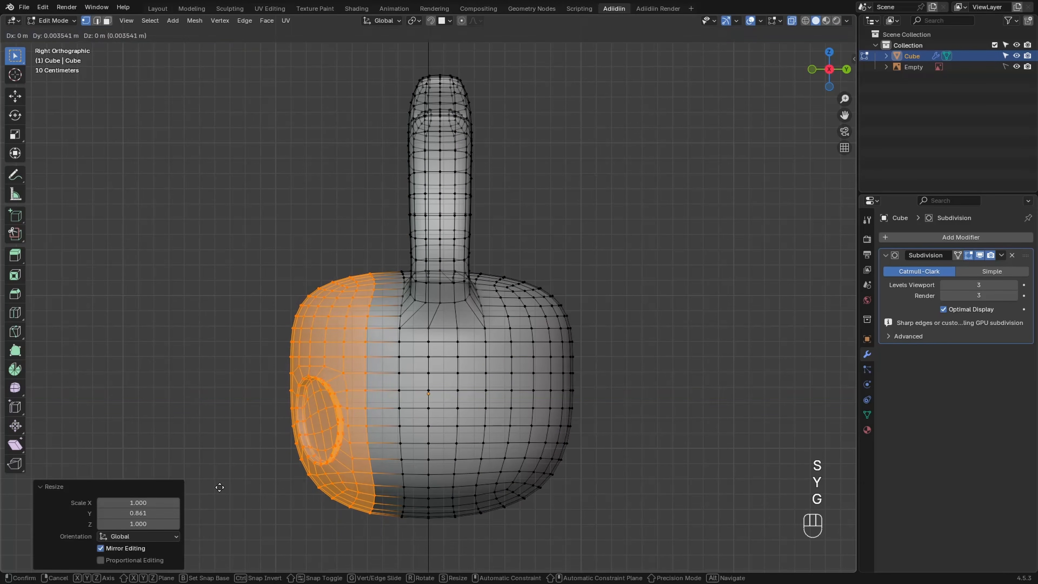
key("y")
left_click(231, 485)
key("Tab")
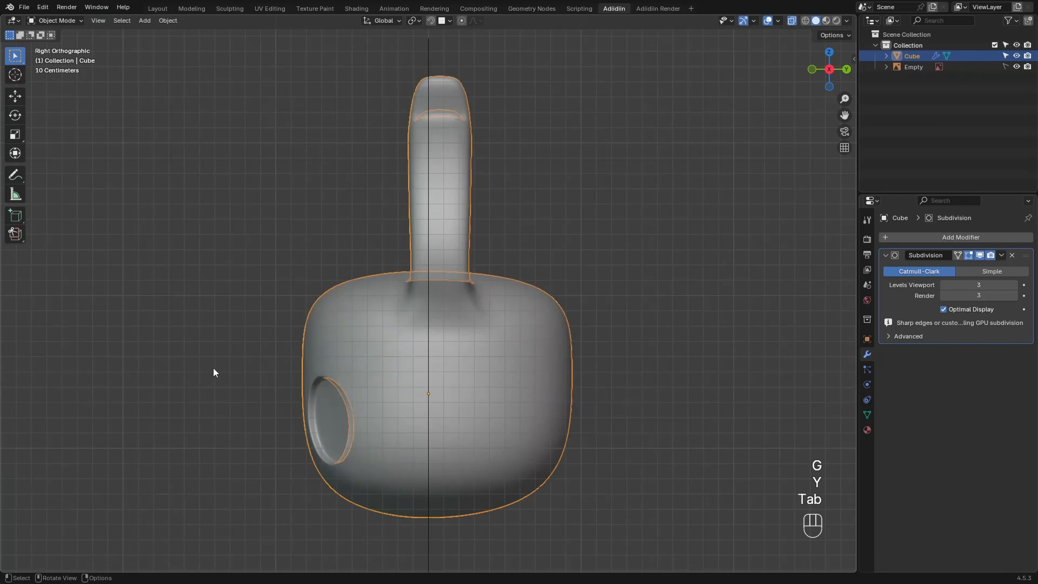
key("alt+z")
Return to the front view and rename the Cube object as Head
key("KP_1")
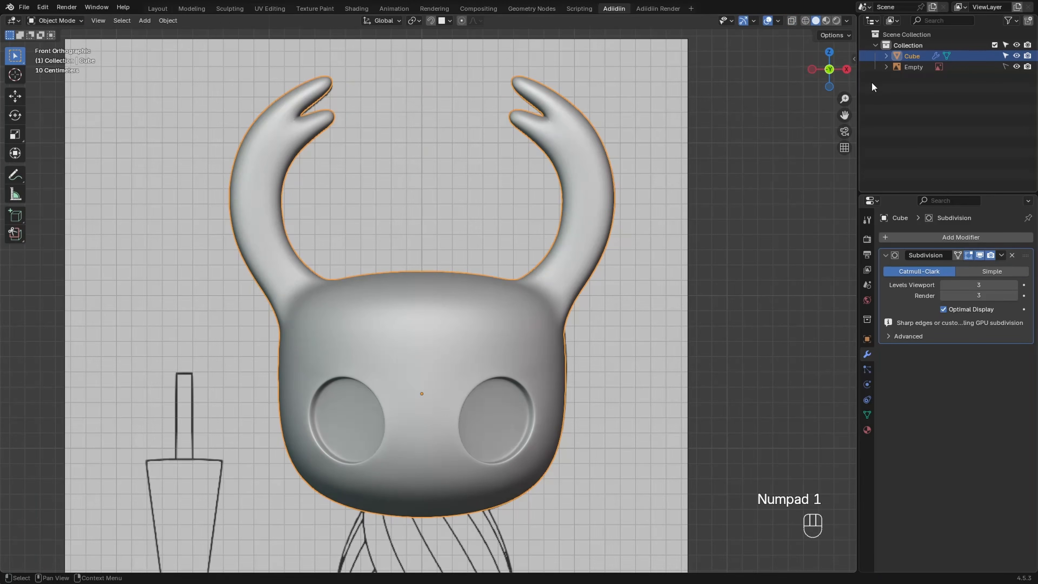
double_click(914, 56)
type("Hea")
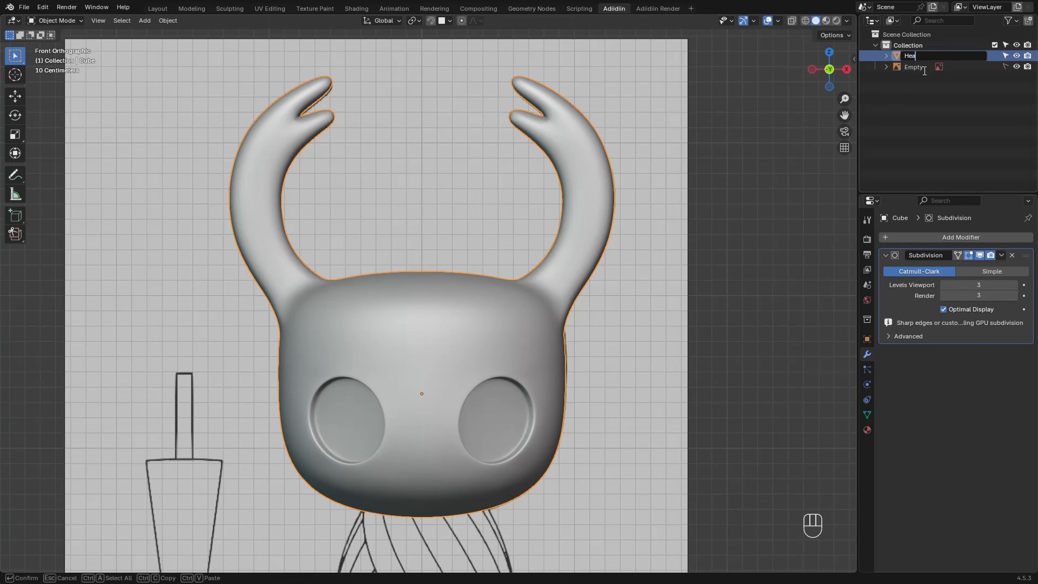
type("d")
key("Return")
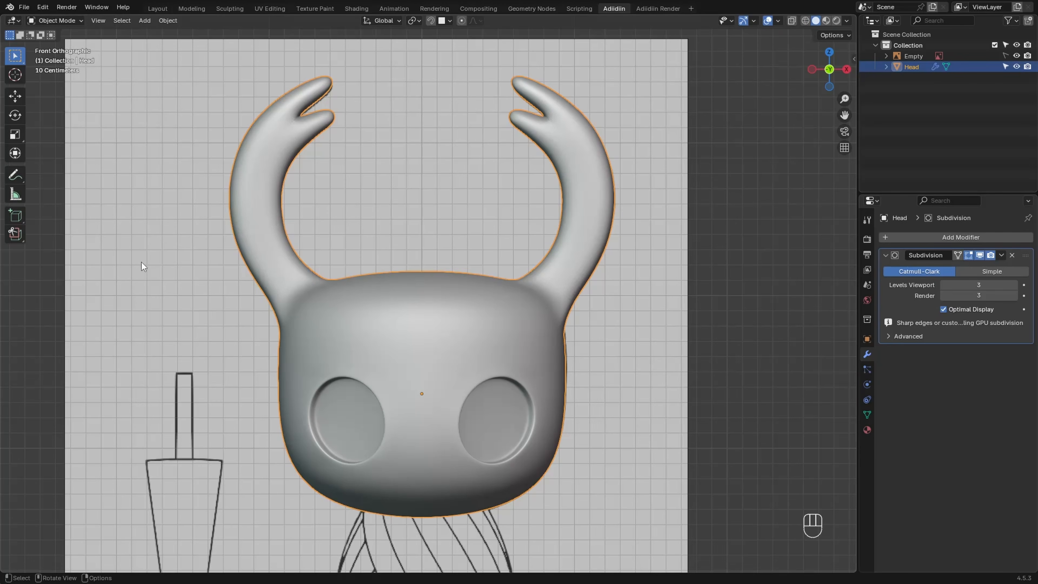
Deselect the head, add a single vertex at the origin and move it up about 1.75 m along Z inside the head's base
left_click(246, 437)
middle_click_drag(252, 491, 259, 244, "shift")
key("shift+a")
mouse_move(232, 286)
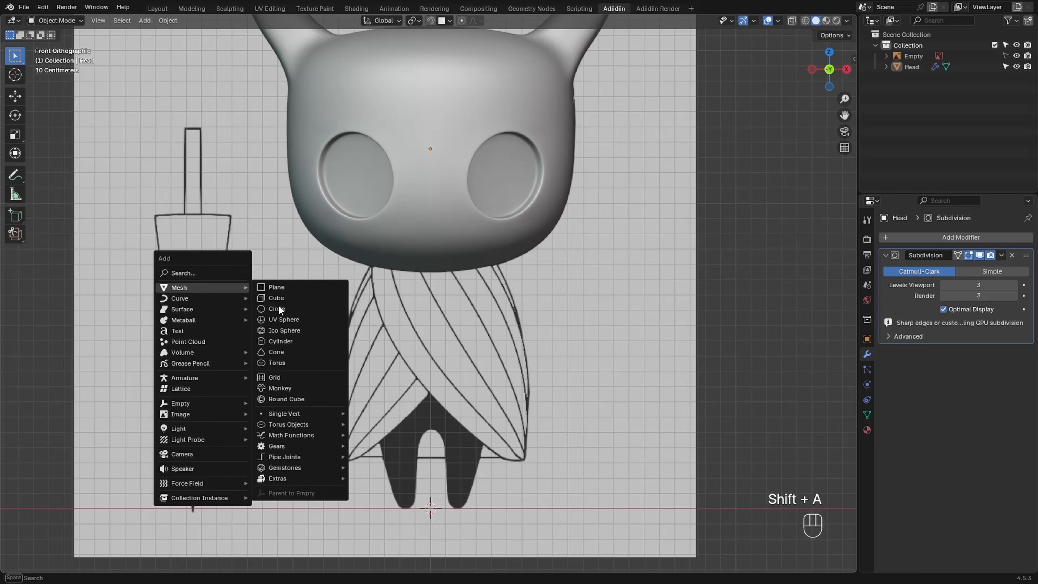
mouse_move(284, 410)
left_click(360, 413)
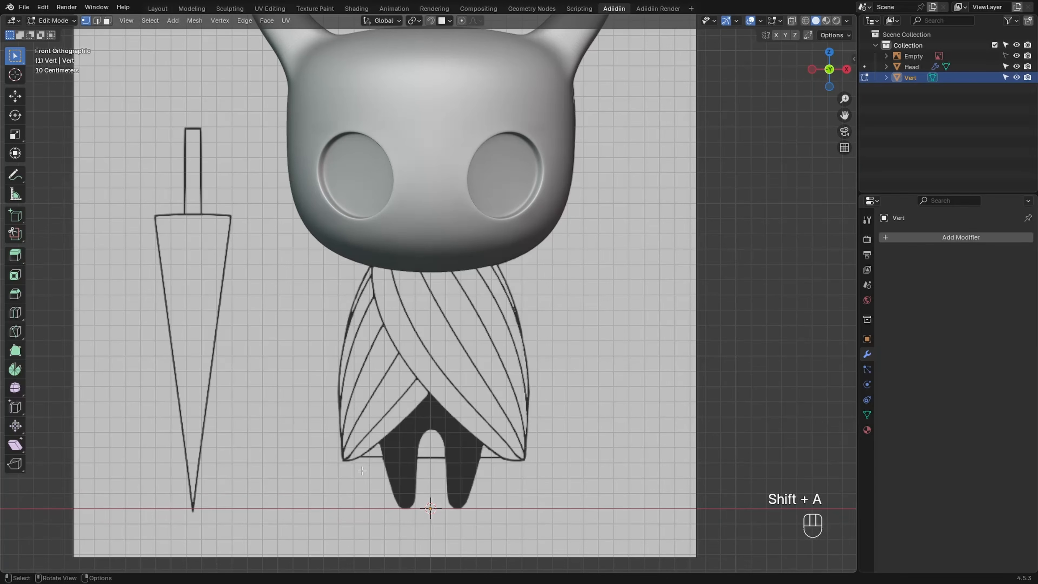
key("g")
key("z")
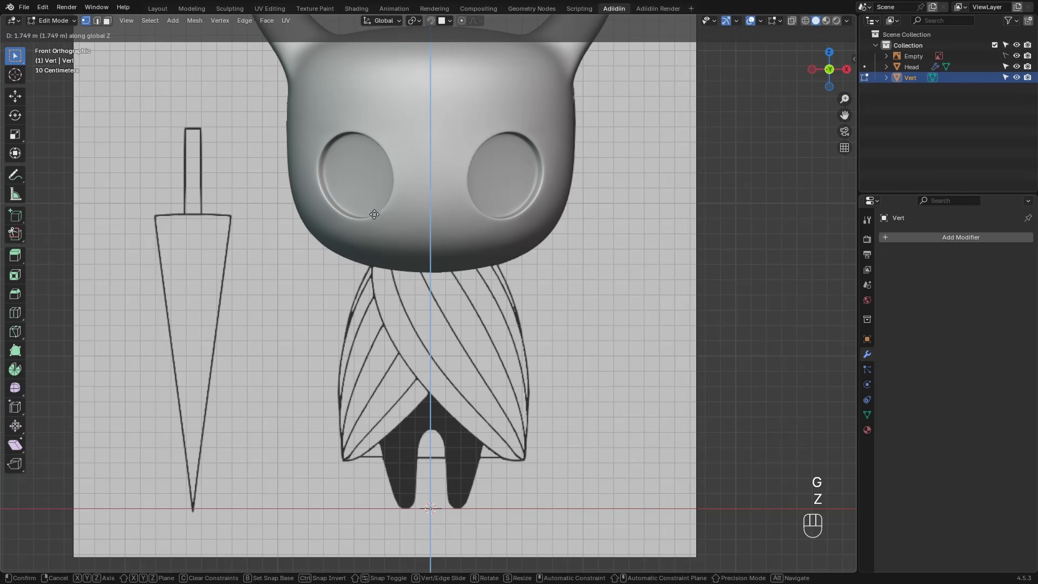
left_click(375, 214)
Extrude the vertex straight down three times by about 0.2 m, 0.1 m and 0.72 m to form the neck and spine
key("e")
key("z")
left_click(372, 283)
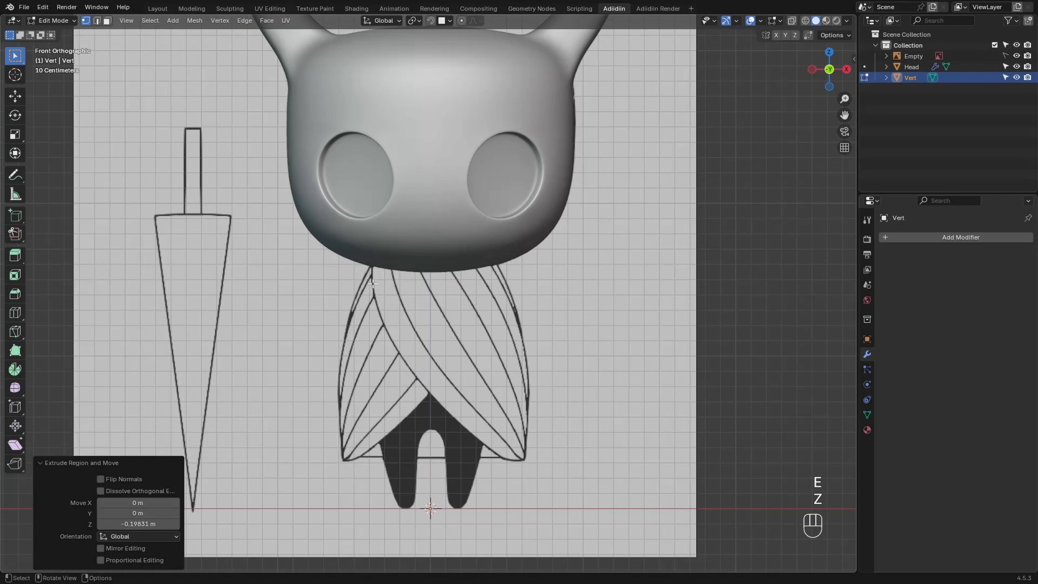
key("e")
key("z")
left_click(373, 301)
key("e")
key("z")
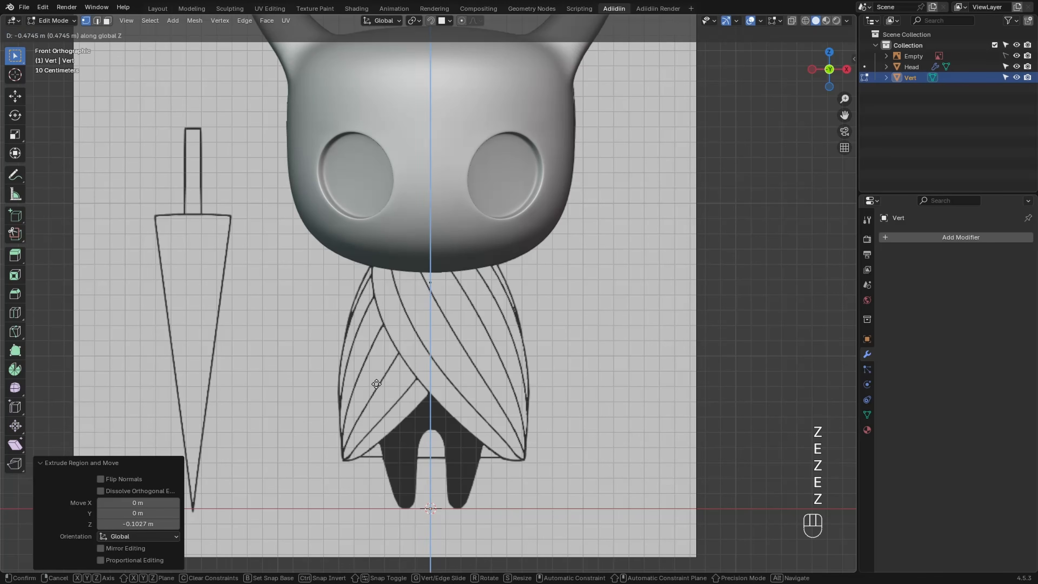
left_click(378, 410)
Extrude a hip point about 0.22 m outward and 0.12 m down, and extrude the leg down to the foot in the reference
key("e")
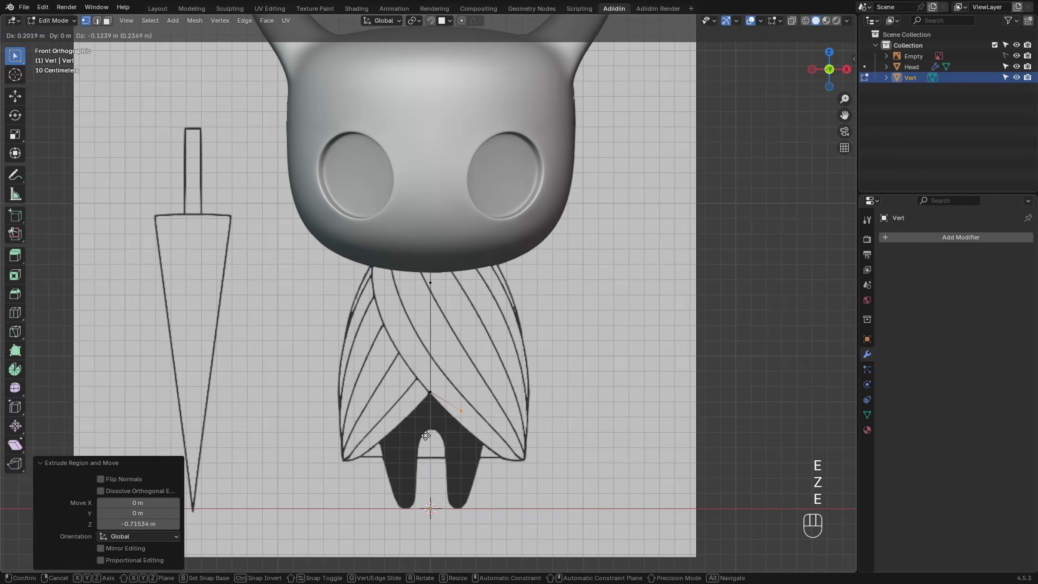
left_click(440, 442)
key("e")
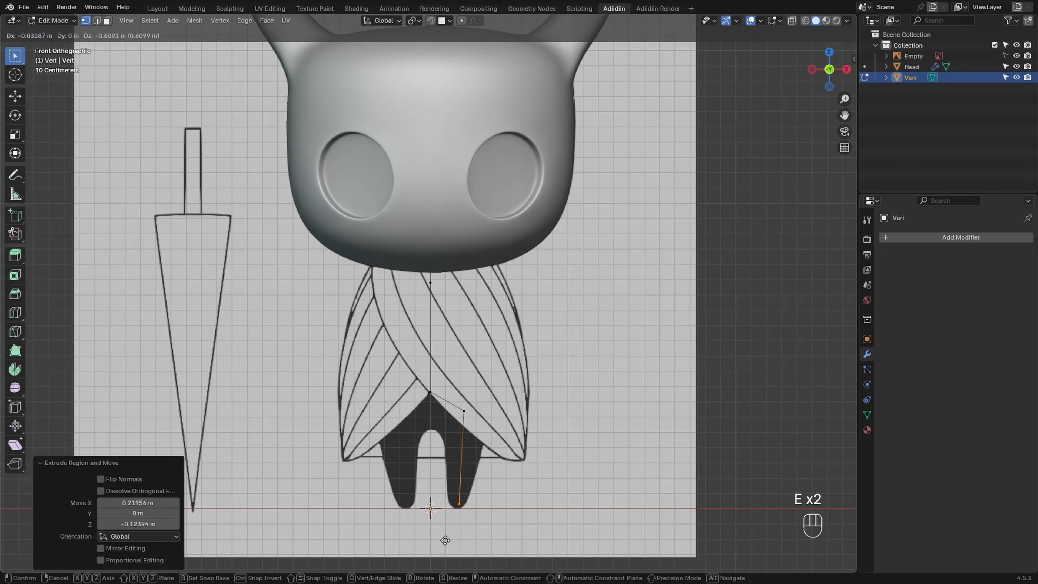
left_click(453, 514)
From the upper spine vertex, extrude a shoulder about 0.3 m outward and 0.13 m down, extrude the arm downward, and return to Object Mode
left_click(429, 287)
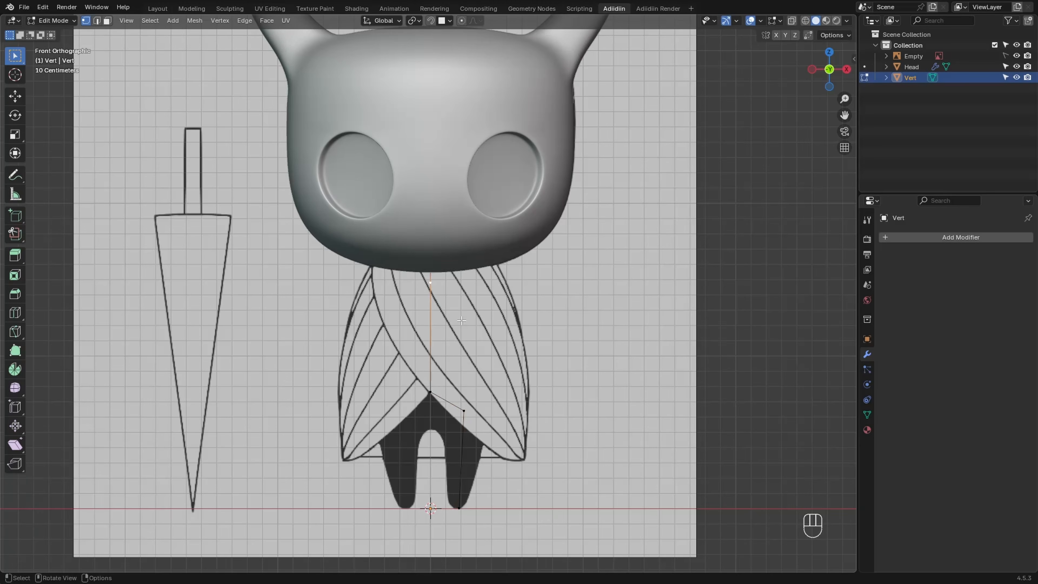
key("e")
left_click(506, 340)
key("e")
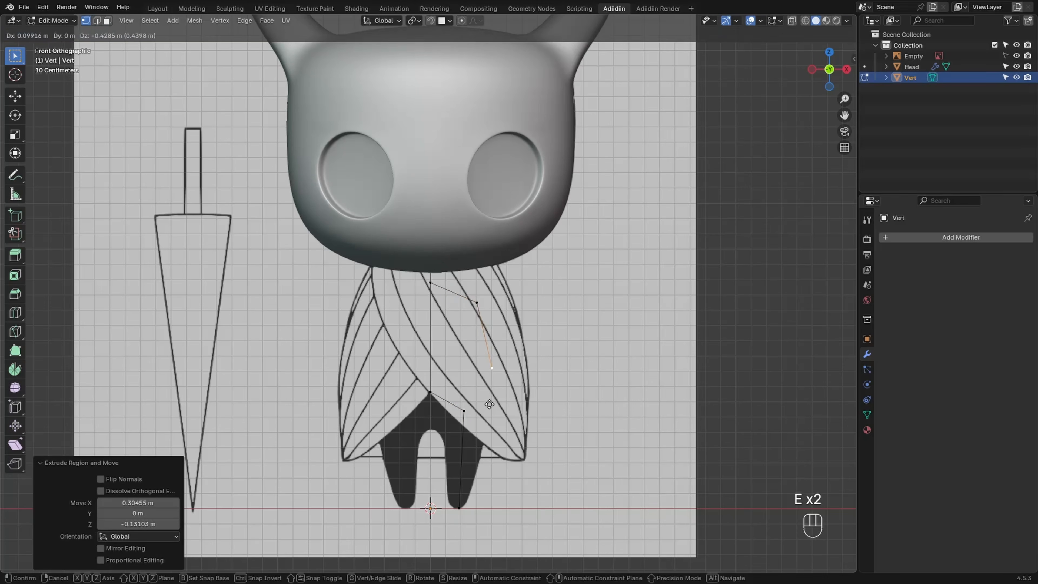
left_click(493, 430)
key("Tab")
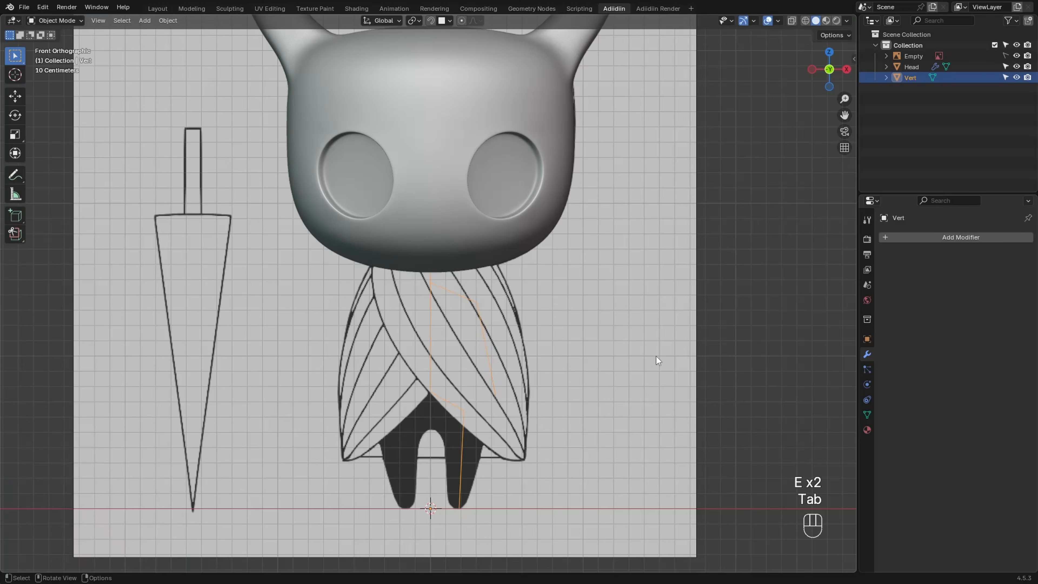
Add a Mirror modifier on the X axis with Clipping enabled to the body skeleton and collapse its settings
key("shift+a")
left_click(905, 289)
type("mi")
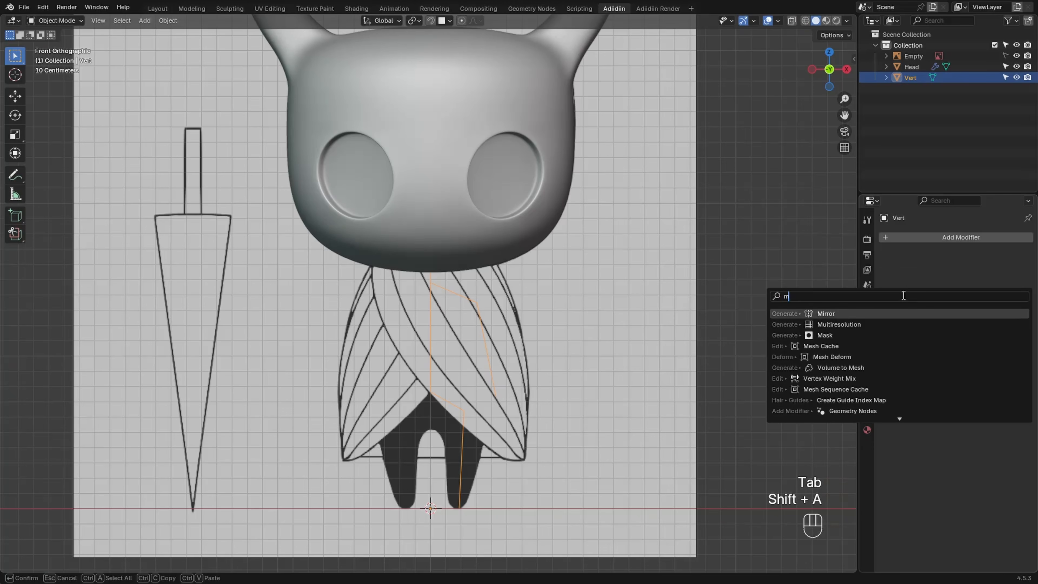
left_click(891, 310)
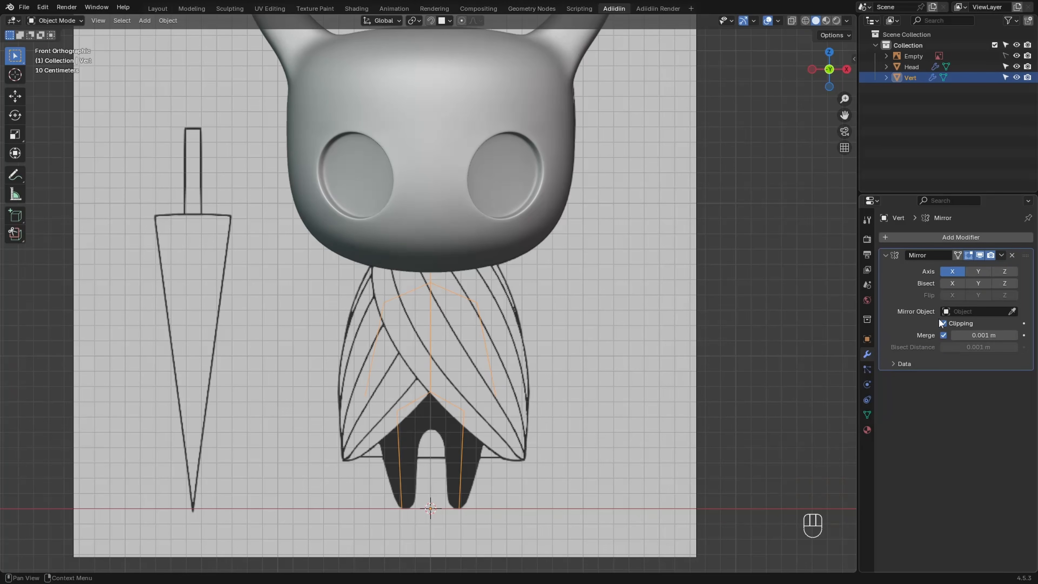
left_click(886, 256)
Add a Skin modifier to the mirrored skeleton and collapse its settings
key("shift+a")
type("ski")
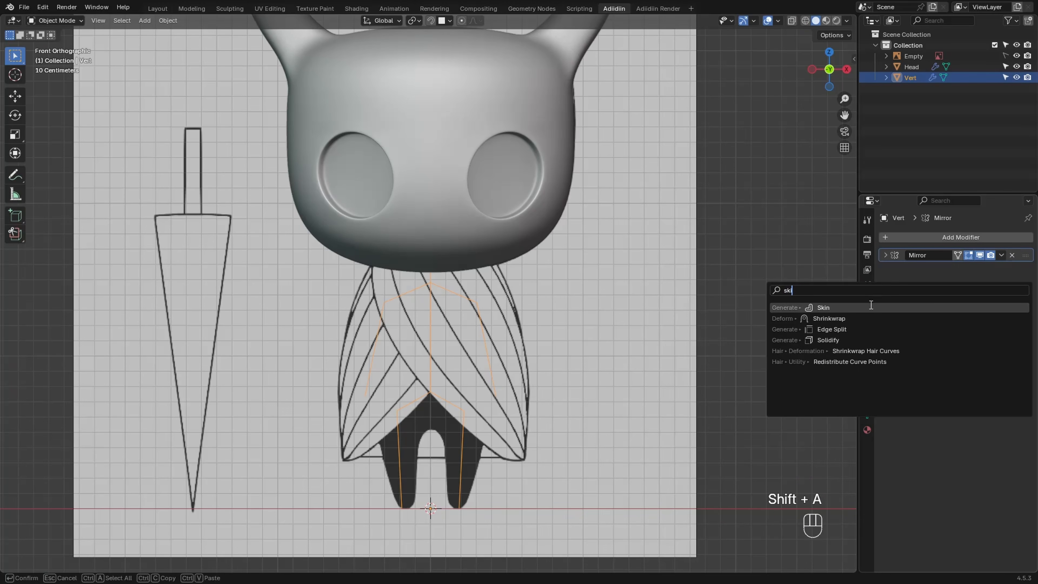
key("Return")
left_click(885, 270)
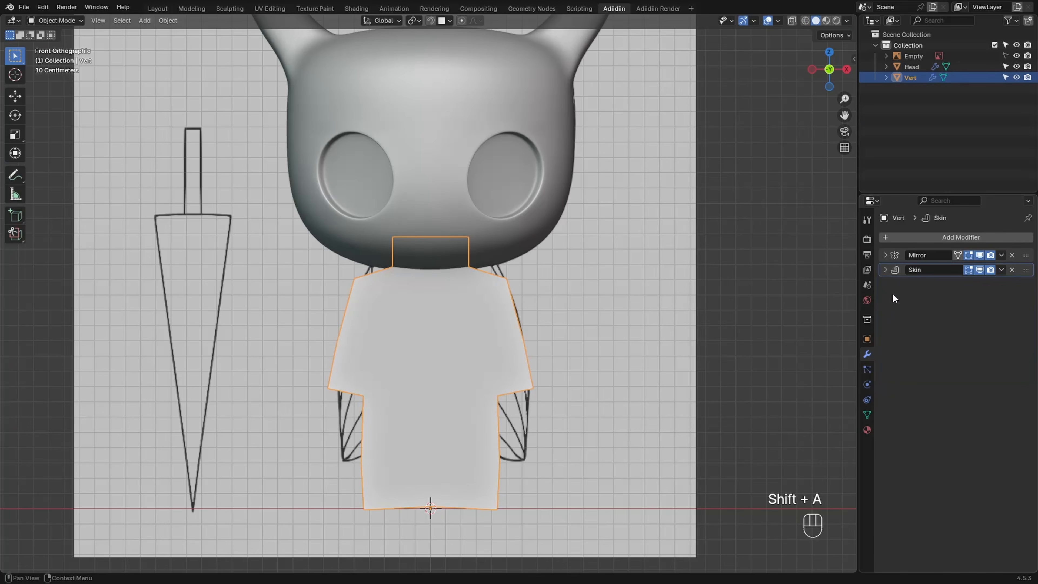
Add a Subdivision Surface modifier to the body and raise its viewport level for a smoother surface
key("shift+a")
type("sub")
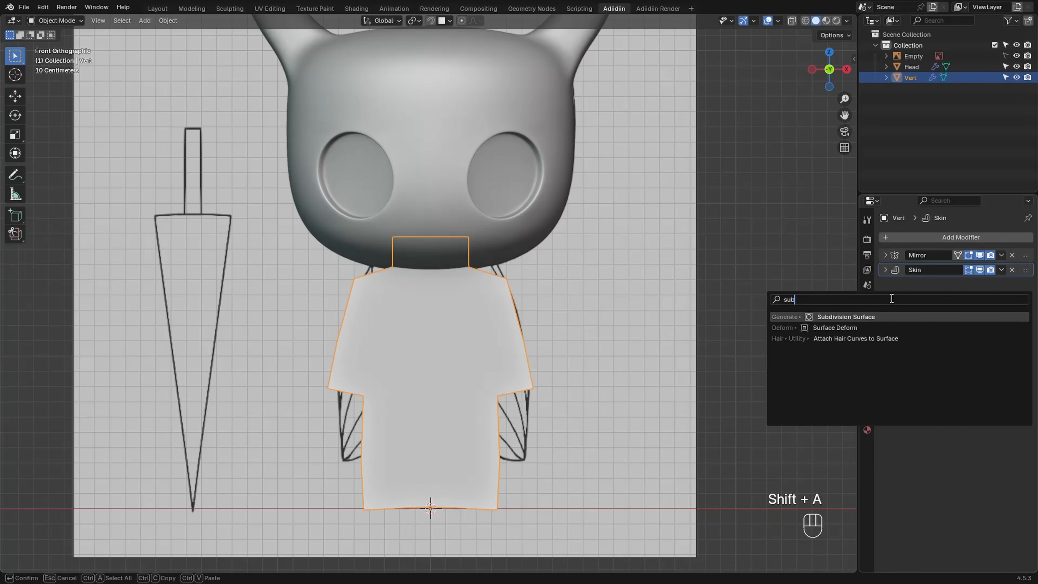
left_click(876, 317)
left_click(956, 313)
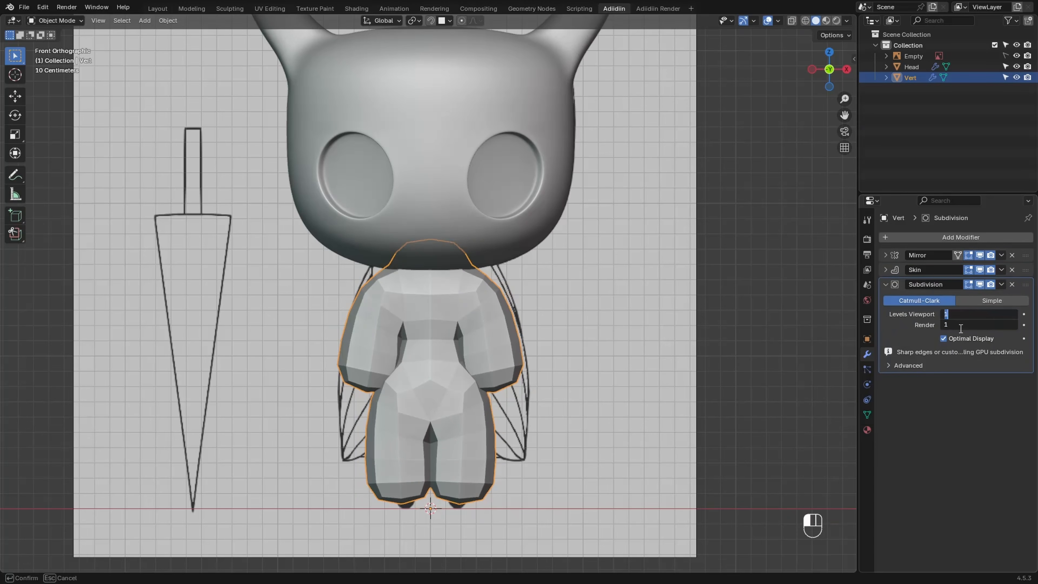
key("Return")
left_click(885, 284)
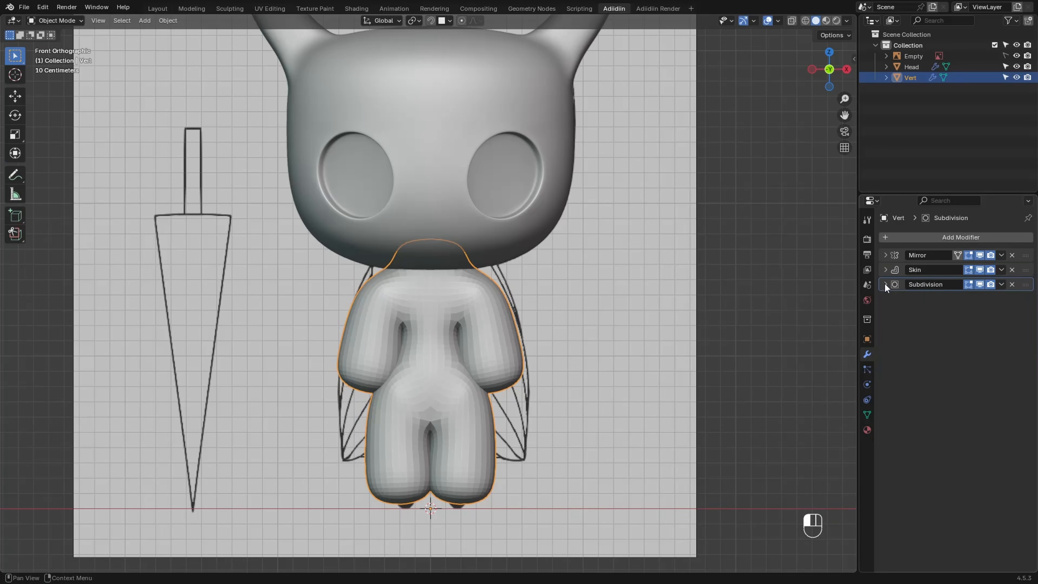
Reduce the skin radius of all body vertices in Edit Mode, then enlarge the skin radius of the torso
key("Tab")
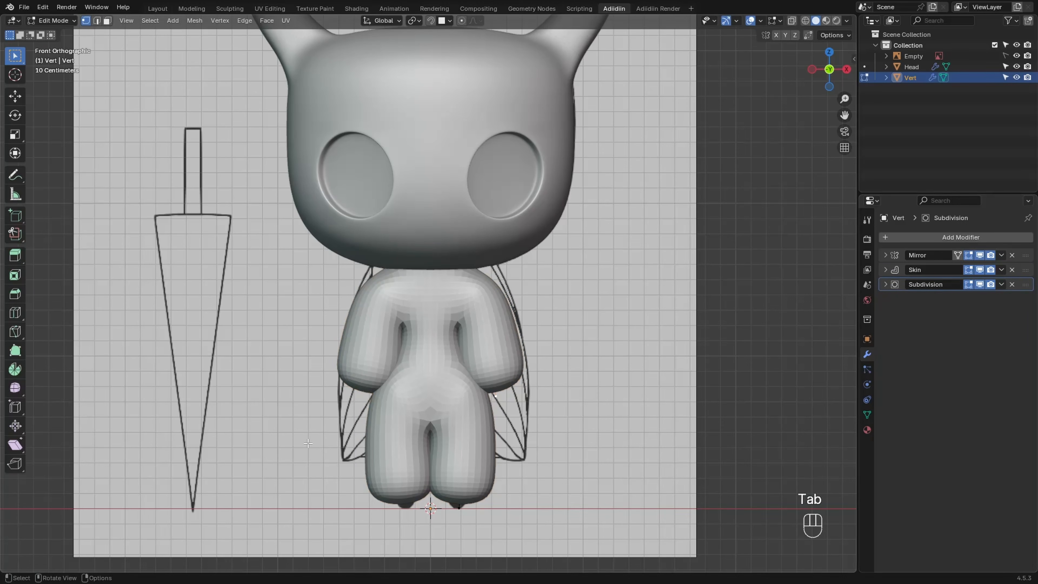
key("ctrl+a")
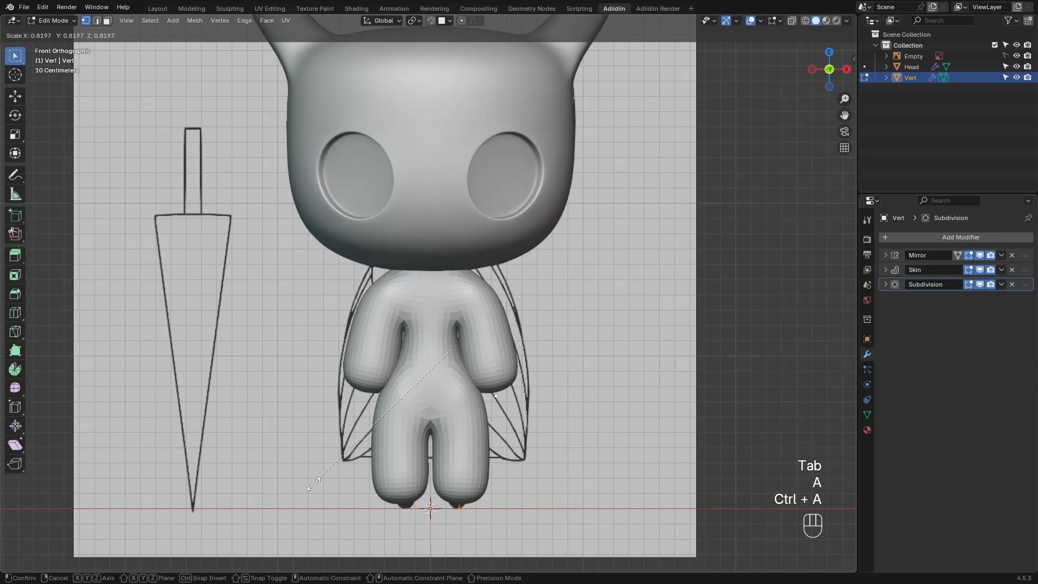
left_click(367, 421)
key("ctrl+a")
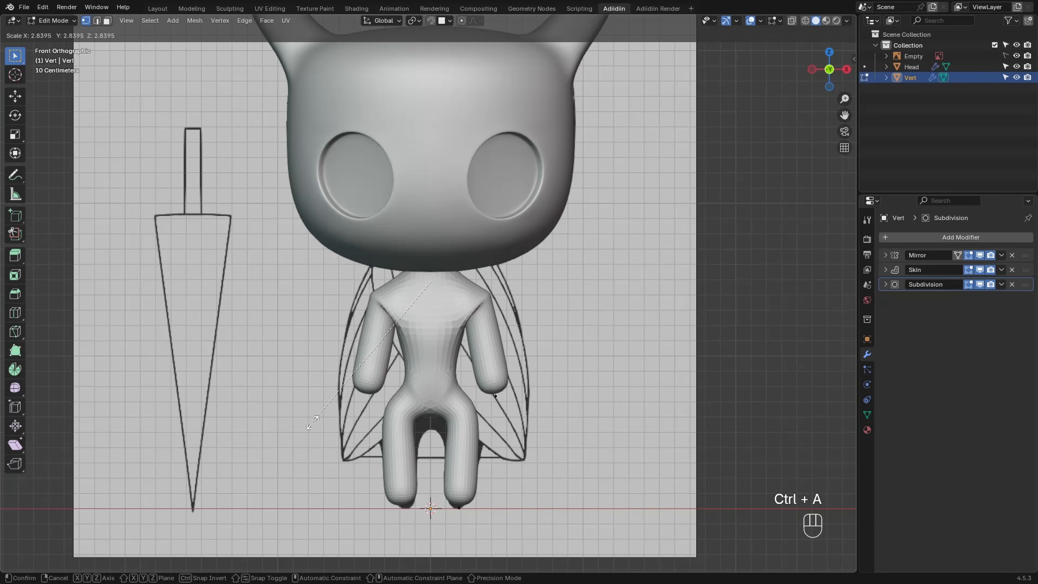
left_click(335, 479)
Reduce the skin radius at the hand vertex and move it lower to form a longer, tapered arm
left_click(497, 399)
key("ctrl+a")
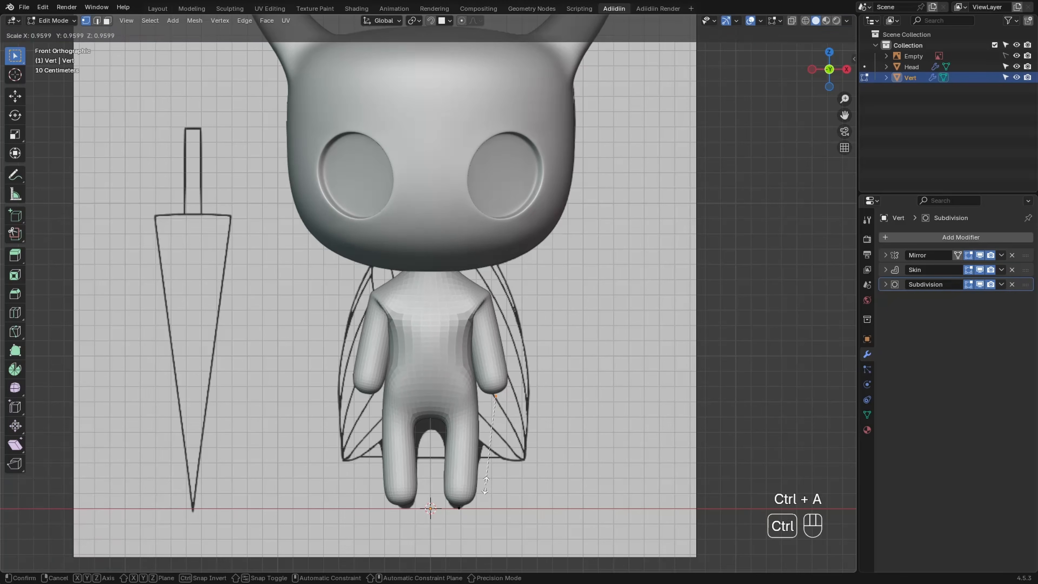
left_click(493, 422)
key("g")
left_click(494, 443)
Shrink the skin radius at the foot vertex and reposition it to match the foot in the reference
left_click(451, 500)
key("ctrl+a")
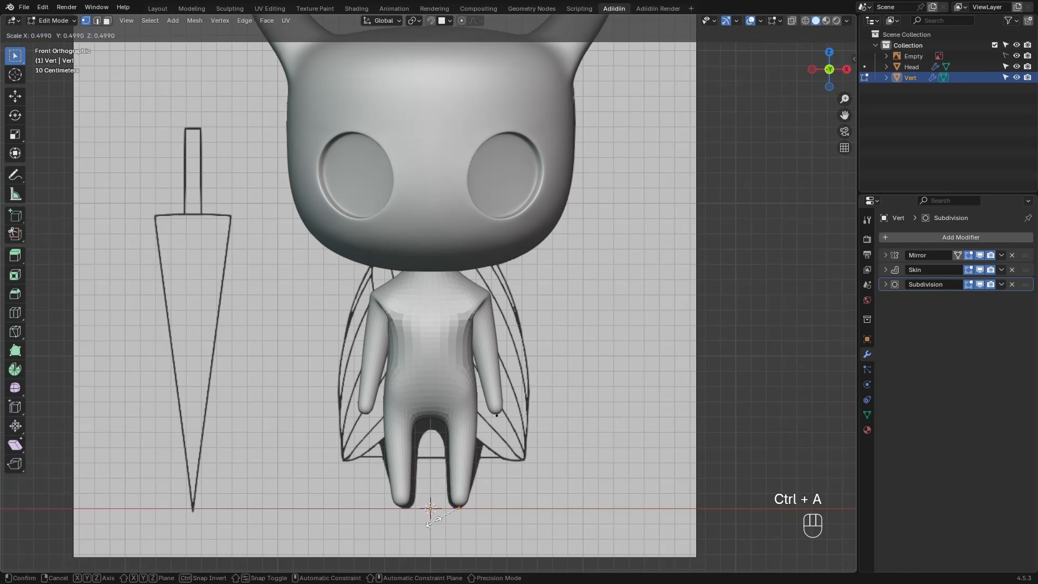
left_click(458, 464)
key("g")
left_click(454, 467)
Enlarge the skin radius at the hip vertex and shift it slightly outward and down to match the upper leg outline
left_click(452, 387)
key("ctrl+a")
left_click(461, 453)
key("g")
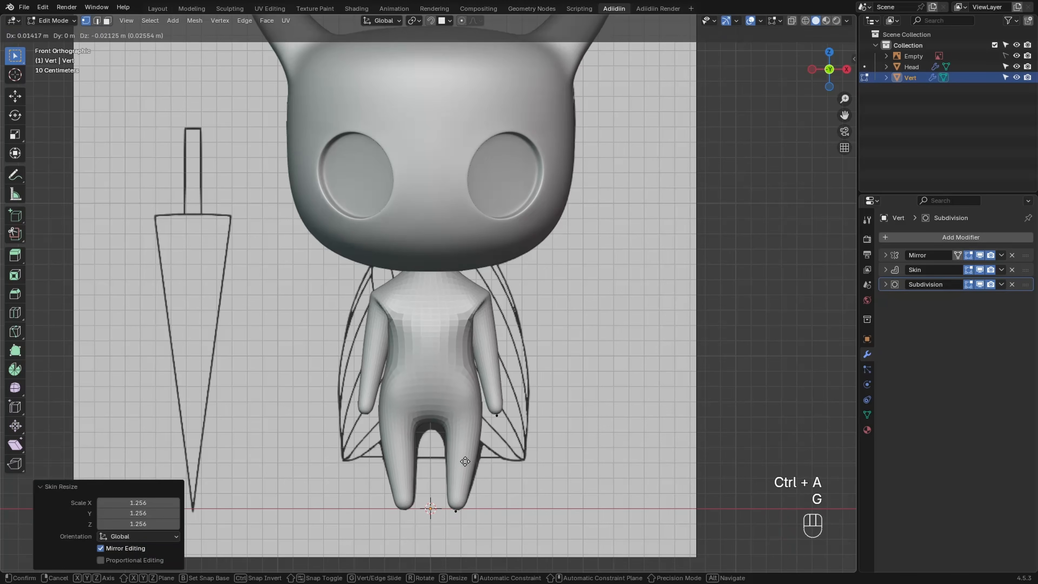
left_click(465, 462)
key("ctrl+a")
left_click(465, 469)
Enlarge the skin radius at the lowest spine vertex to fill out the pelvis
left_click(437, 362)
key("ctrl+a")
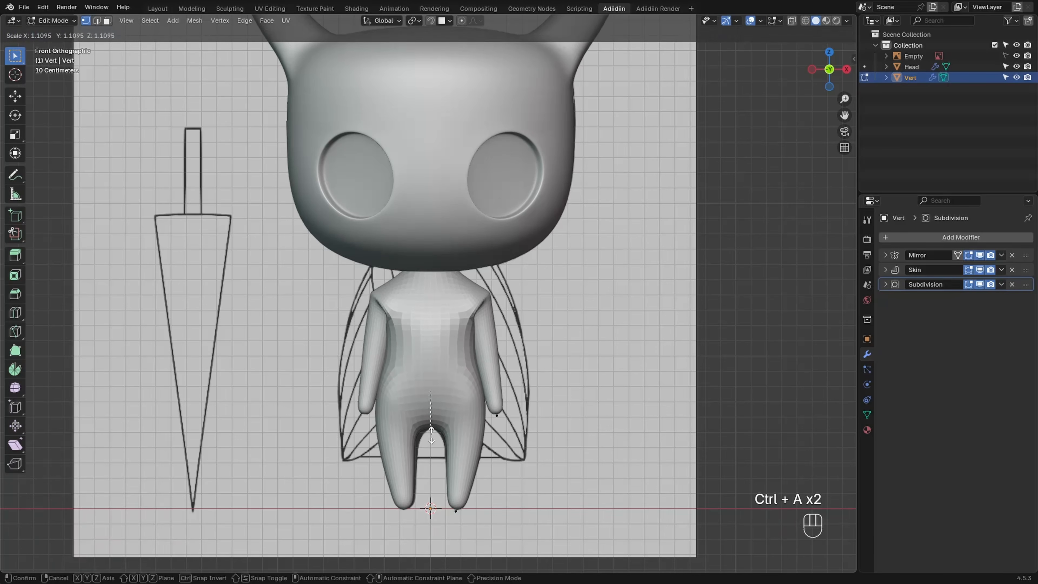
left_click(458, 409)
Insert one elbow vertex halfway along the arm and move it about 0.03 m outward and 0.02 m up
key("ctrl+r")
left_click(484, 354)
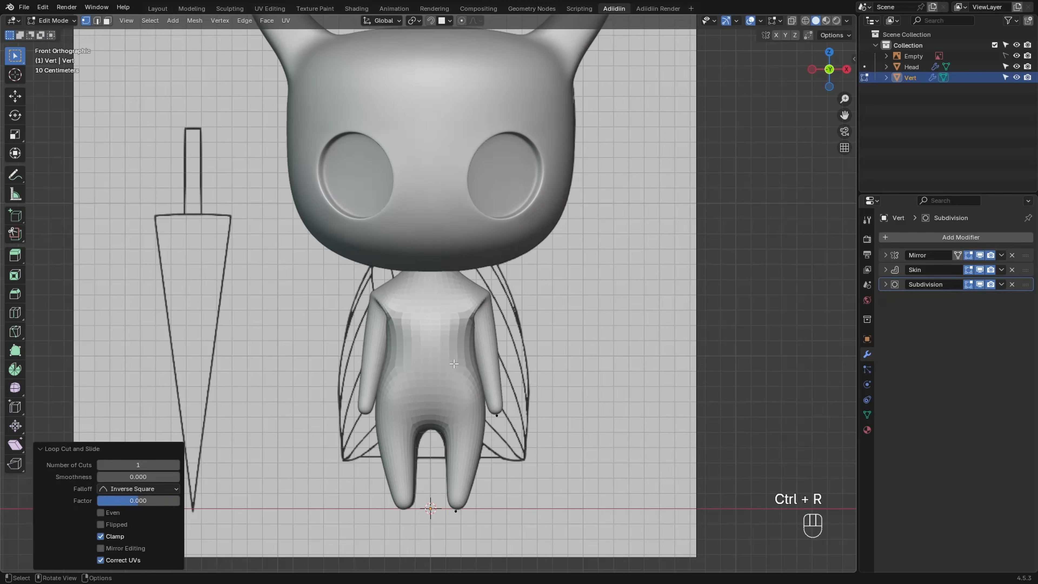
key("g")
left_click(462, 360)
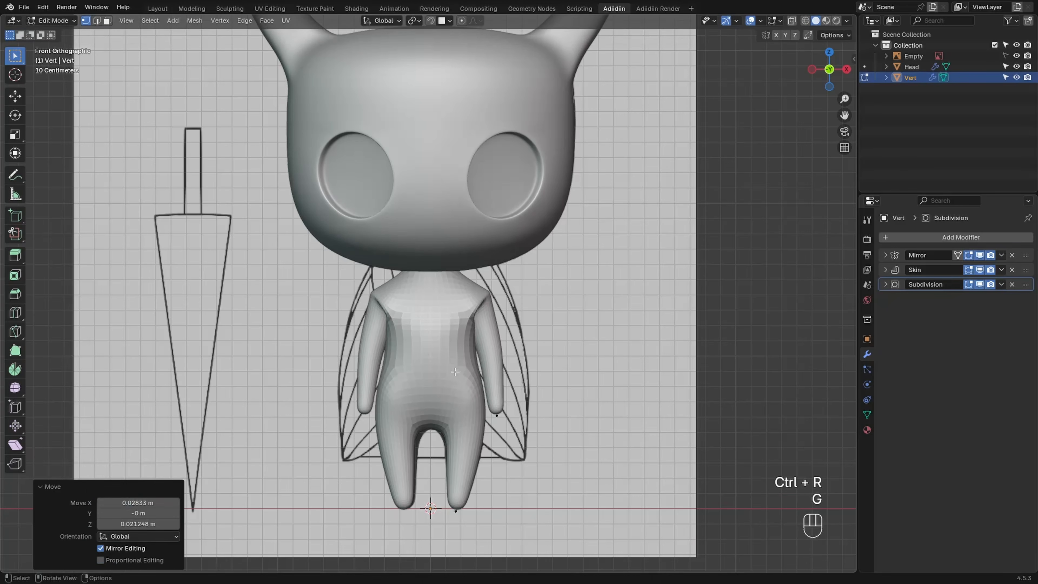
In side view, move the elbow vertex about 0.053 m along Y to bend the arm, and adjust its skin radius
key("KP_3")
key("g")
key("y")
left_click(380, 399)
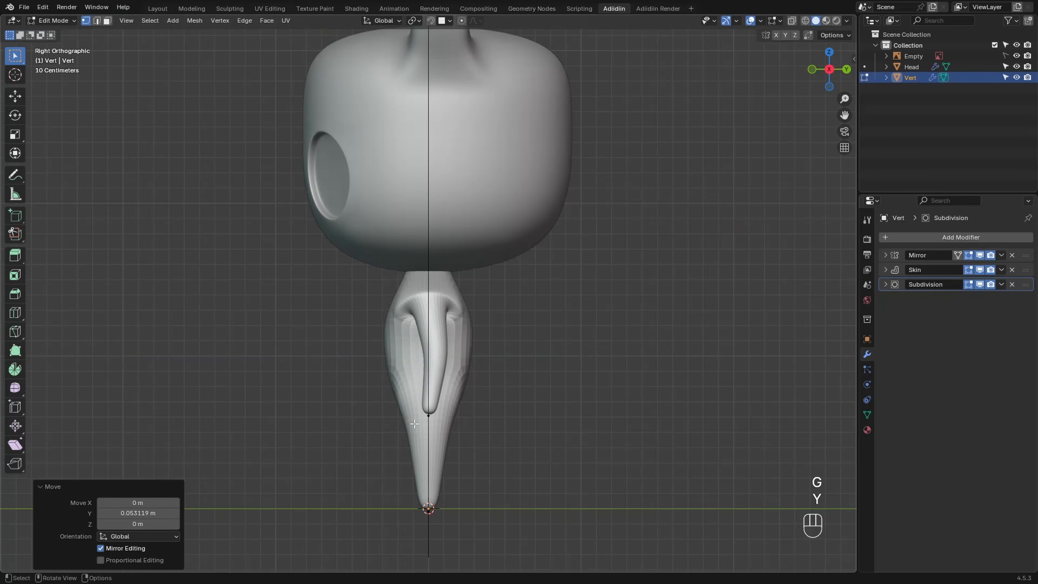
key("ctrl+a")
left_click(409, 421)
In side view, shift the two pelvis vertices slightly forward along Y and move the neck's top vertex about 0.078 m forward and 0.05 m up
key("alt+z")
left_click(422, 394)
left_click(424, 422, "shift")
key("g")
key("y")
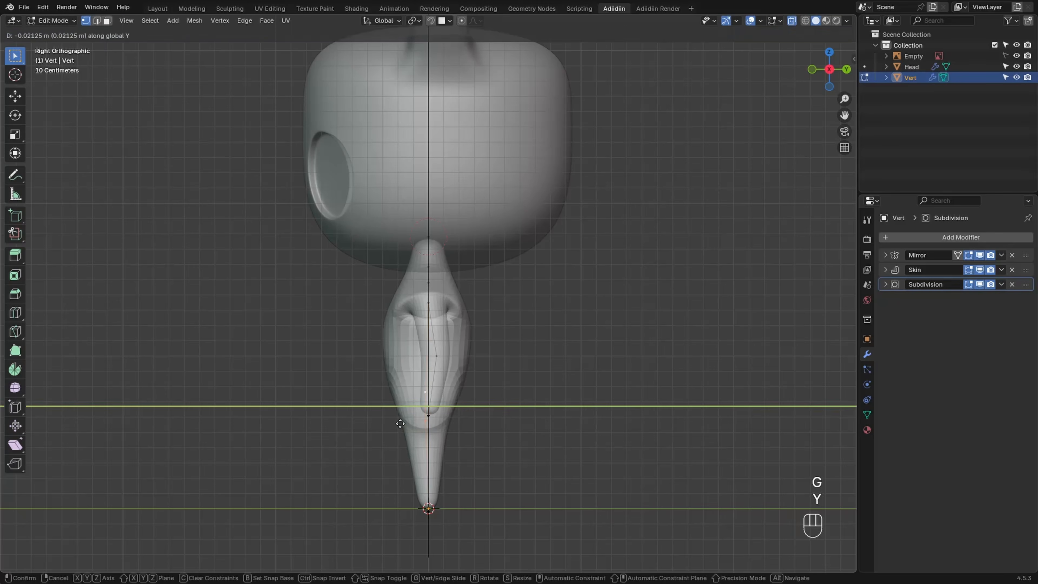
left_click(395, 426)
left_click(412, 238)
key("g")
left_click(392, 252)
key("alt+z")
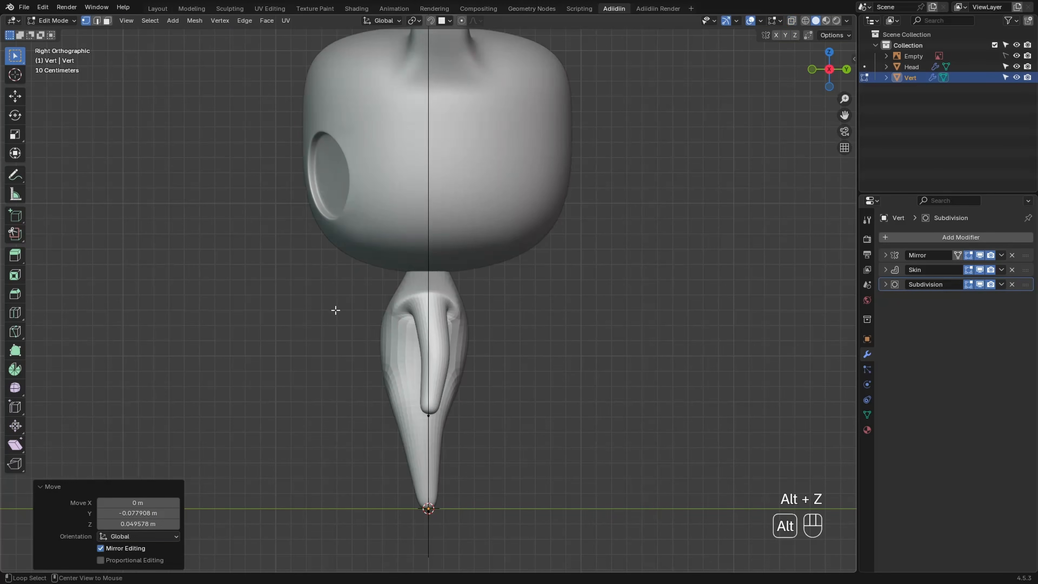
Move the entire head mesh slightly forward along Y in side view, and return to the front view in Object Mode
key("Tab")
left_click(393, 239)
middle_click_drag(340, 317, 344, 363, "shift")
key("Tab")
key("a")
key("g")
key("y")
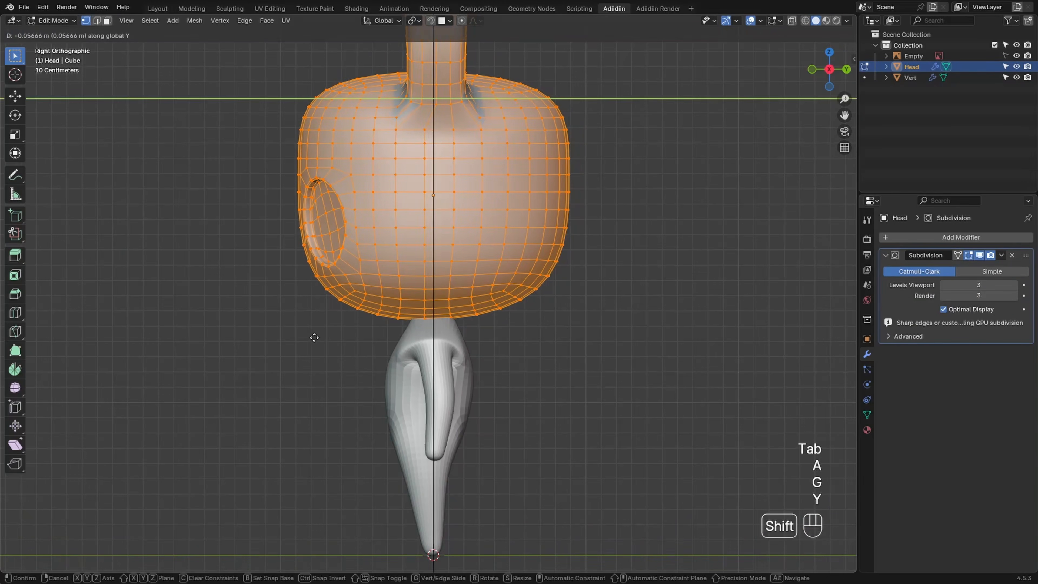
left_click(295, 348)
key("Tab")
key("KP_1")
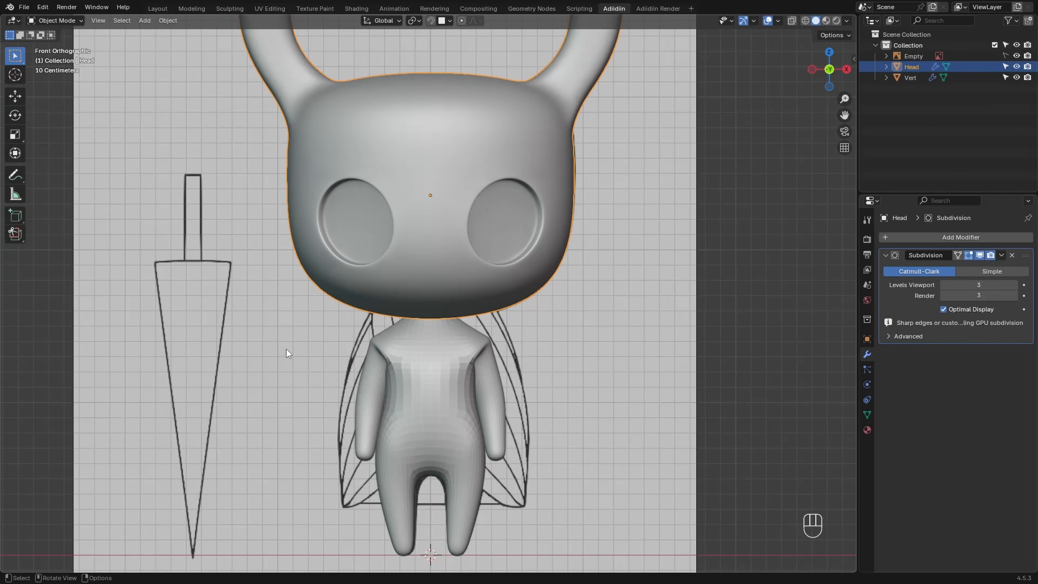
Rename the skinned body object as Body
left_click(286, 349)
left_click(422, 360)
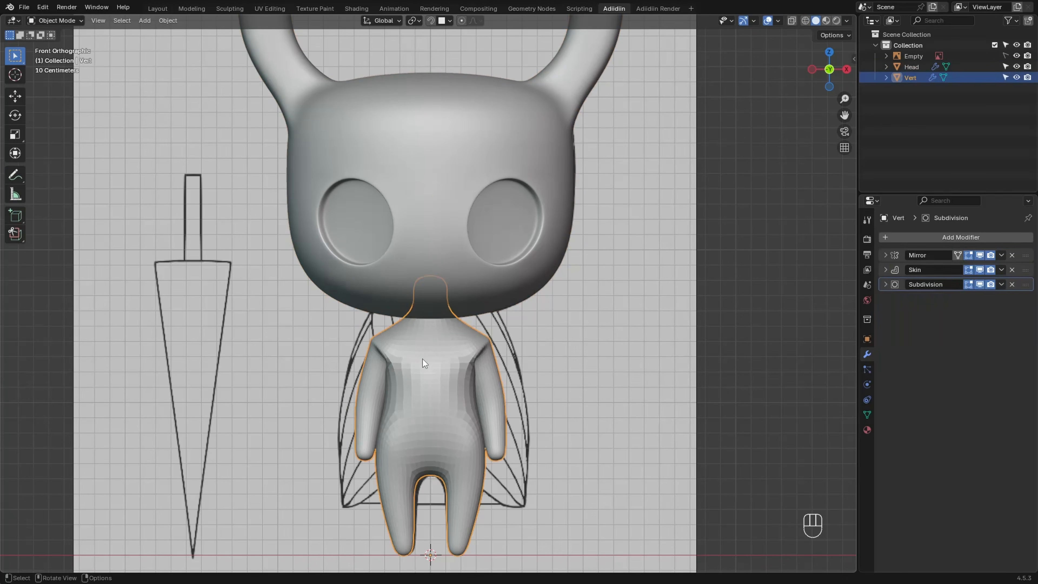
double_click(915, 77)
type("Body")
key("Return")
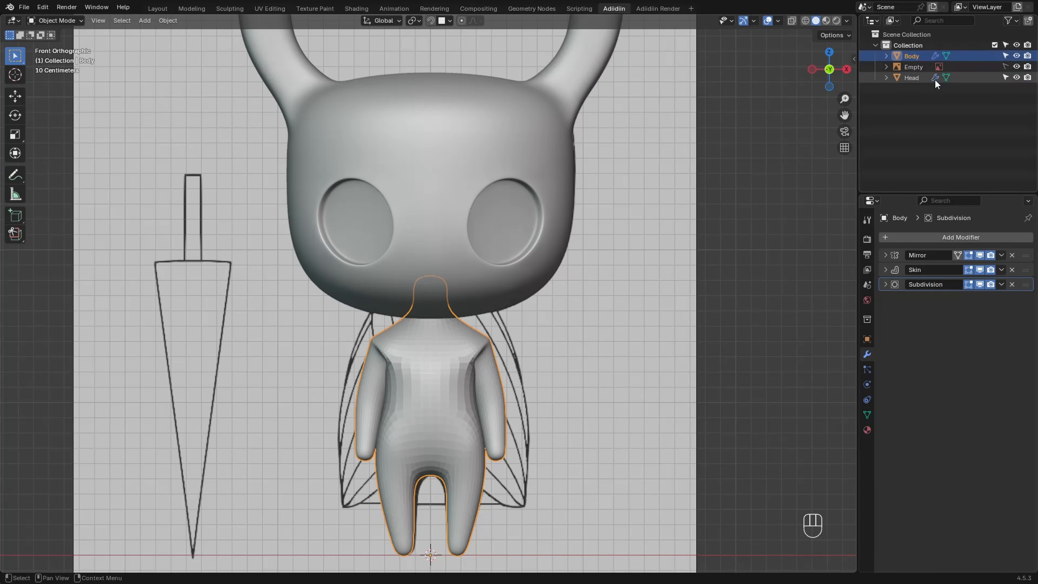
Add a mesh circle with 12 vertices as the base for the cloak
left_click(268, 337)
key("shift+a")
mouse_move(267, 336)
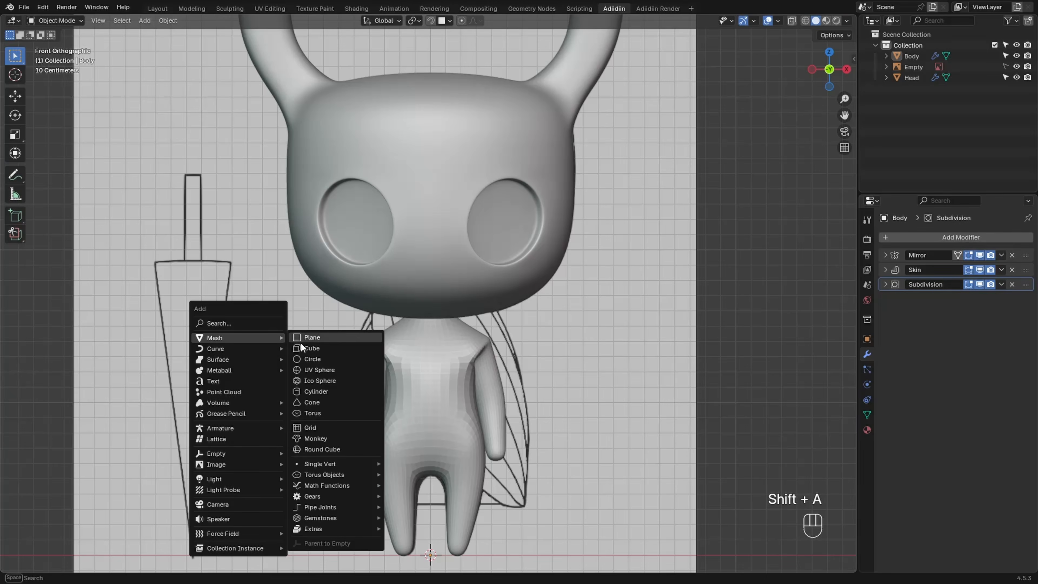
left_click(304, 359)
left_click(125, 445)
type("12")
key("Return")
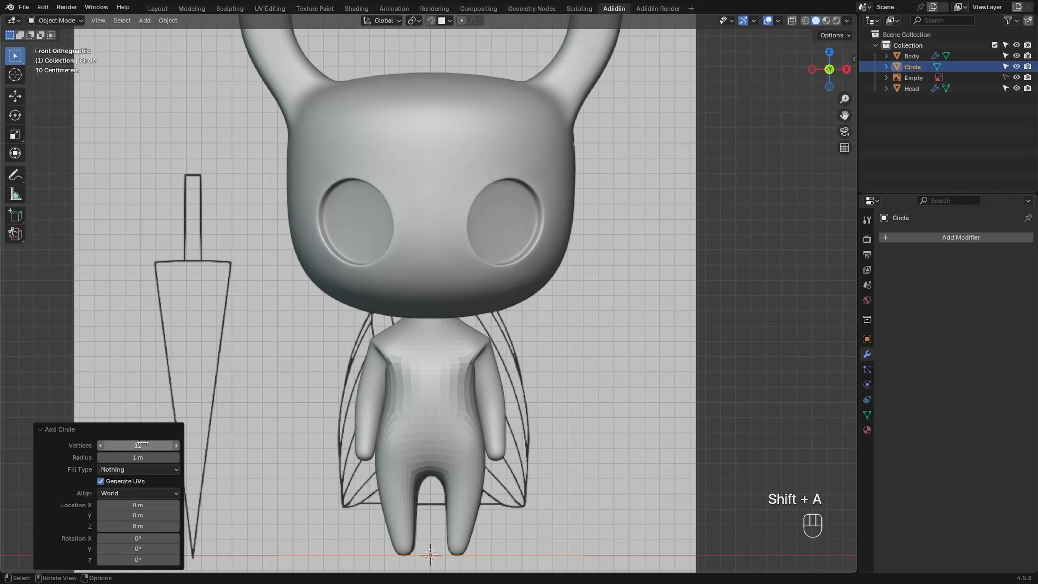
Move the circle's vertices about 1.71 m up along Z and scale them to about 0.275 to form the neckline
key("Tab")
key("g")
key("z")
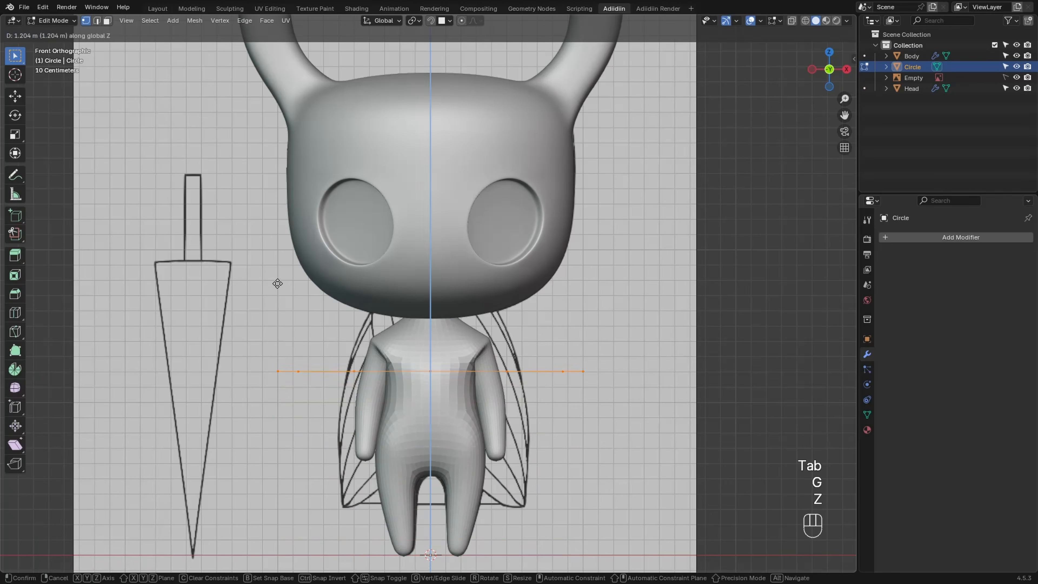
left_click(277, 235)
key("s")
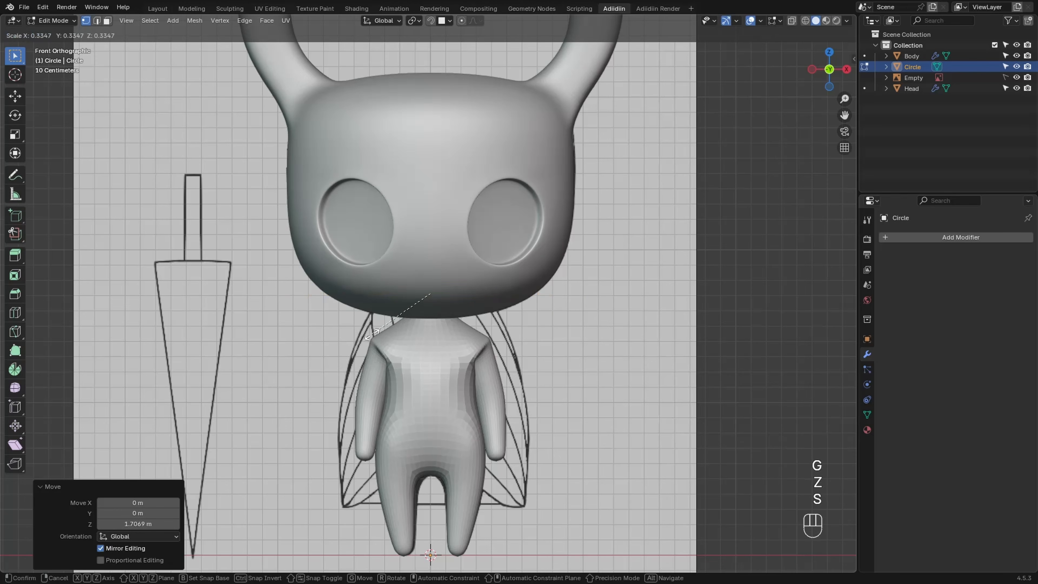
left_click(380, 323)
Extrude the neckline ring straight down to the cloak's hem in the reference and scale the new ring by about 2.1
key("e")
key("z")
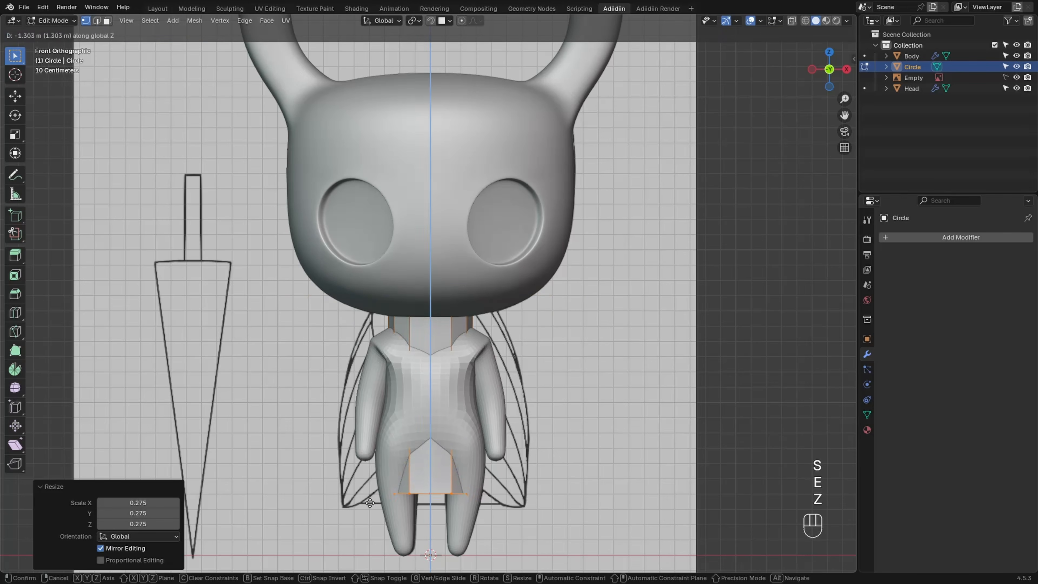
left_click(371, 505)
key("s")
left_click(300, 510)
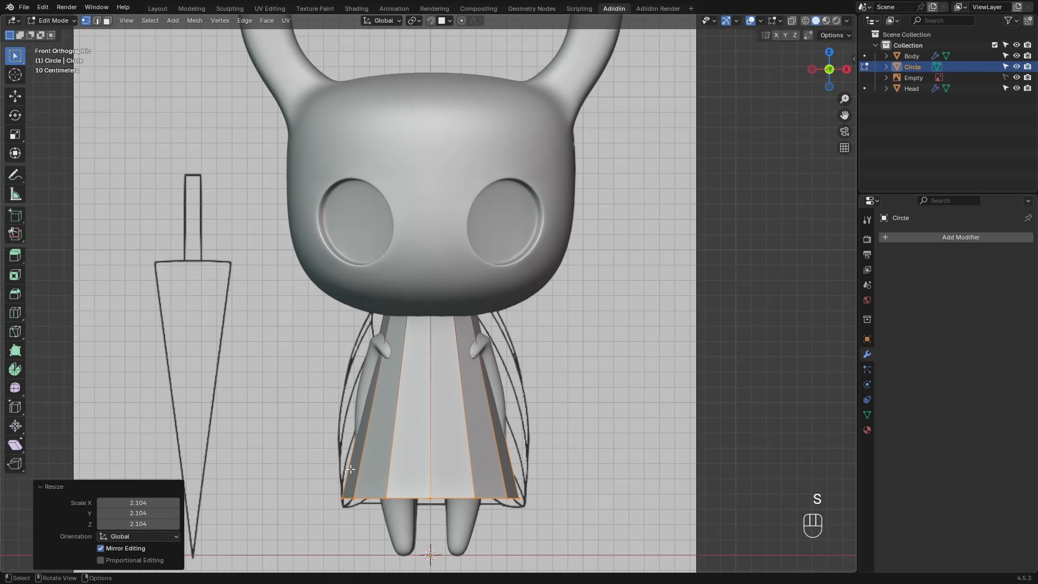
Add five evenly spaced horizontal loop cuts around the cloak
key("ctrl+r")
scroll(362, 447, "up", 4)
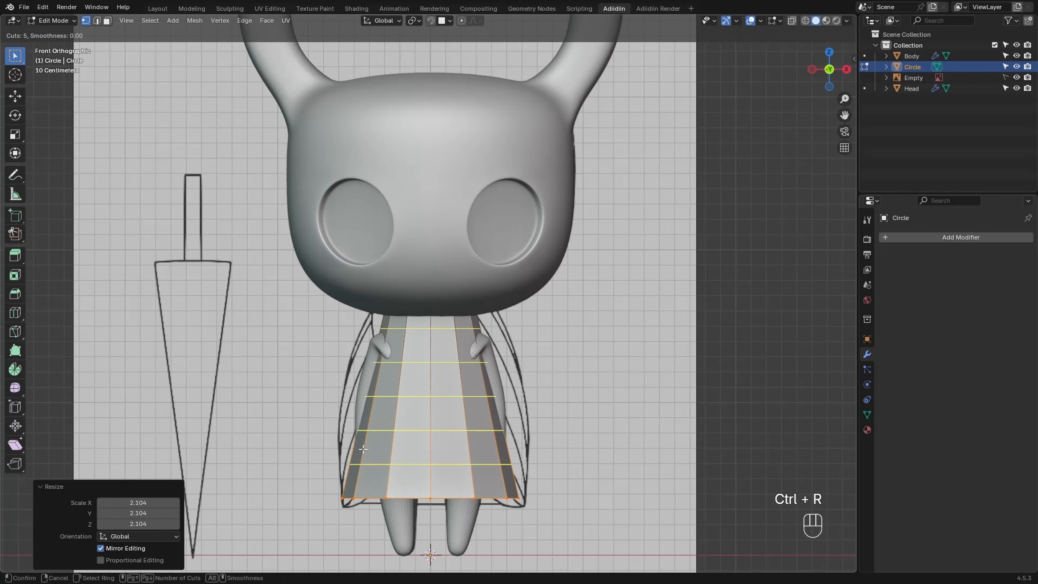
left_click(364, 437)
right_click(365, 425)
Scale the cloak's middle loop by about 1.32 with proportional editing to round out its silhouette
left_click(405, 397, "alt")
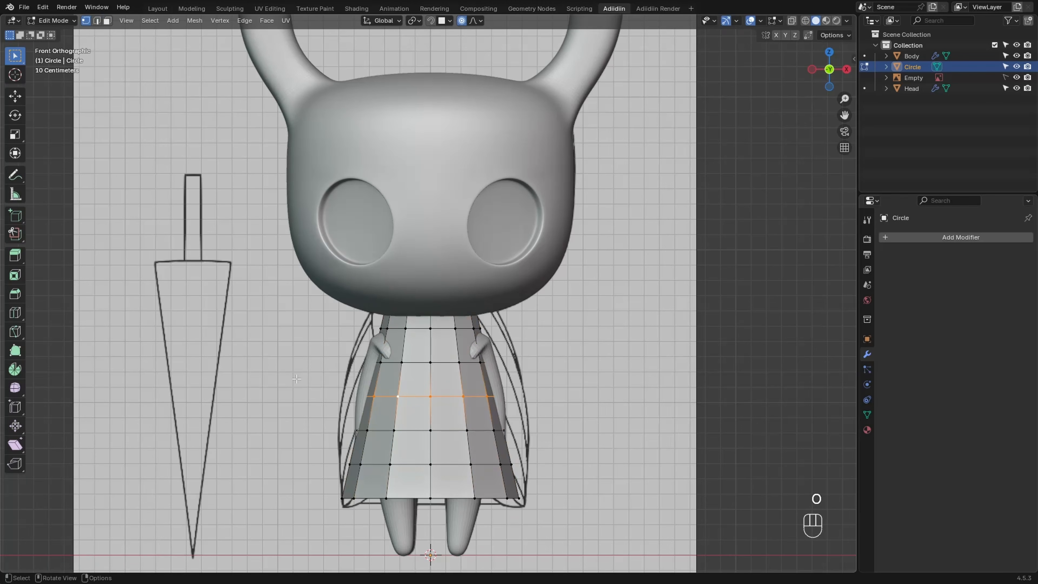
key("s")
left_click(250, 408)
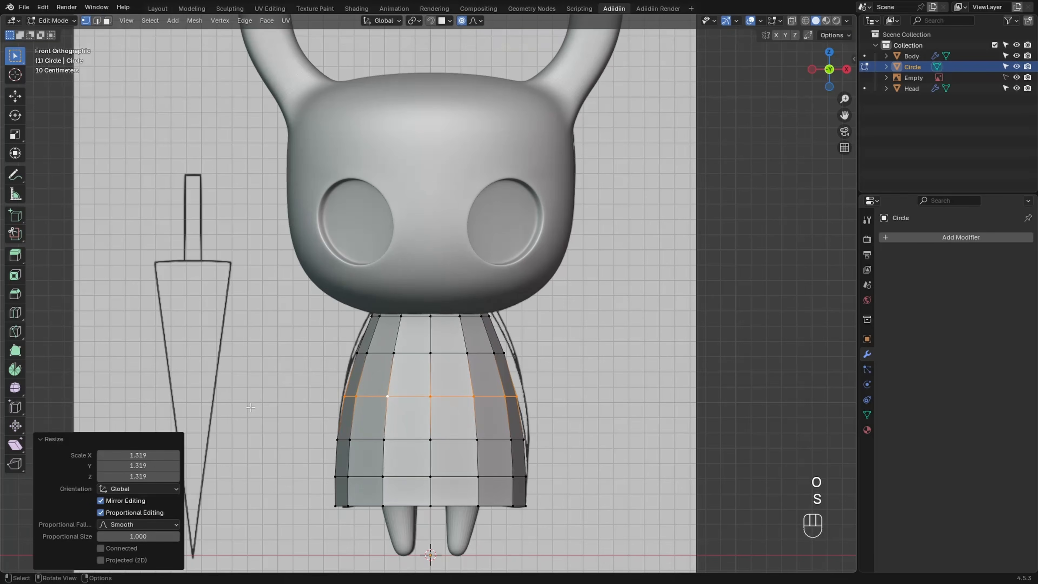
key("o")
In side view, scale the whole cloak mesh to 0.75 along Y
key("a")
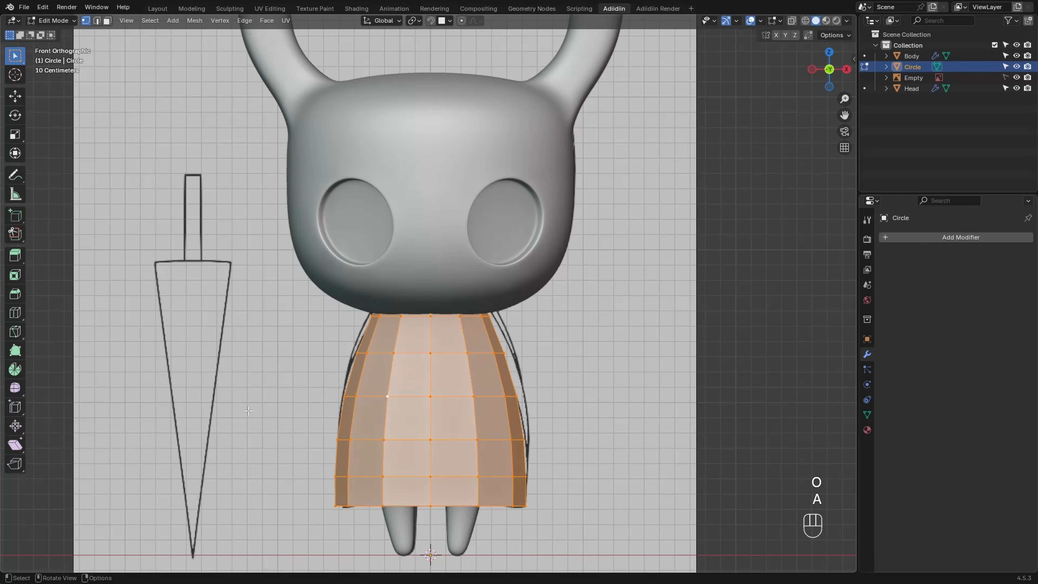
key("KP_3")
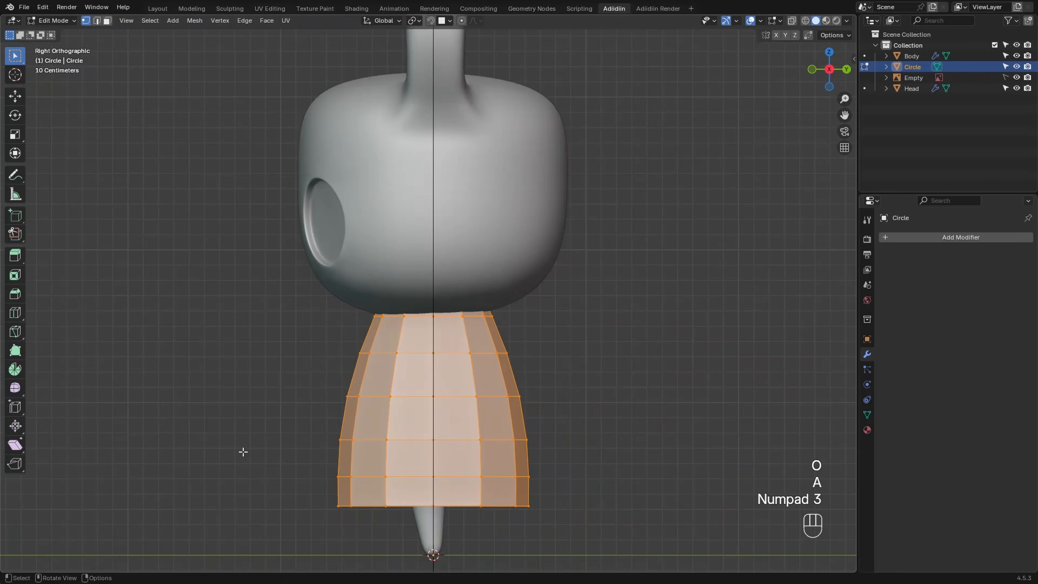
key("s")
key("y")
left_click(266, 453)
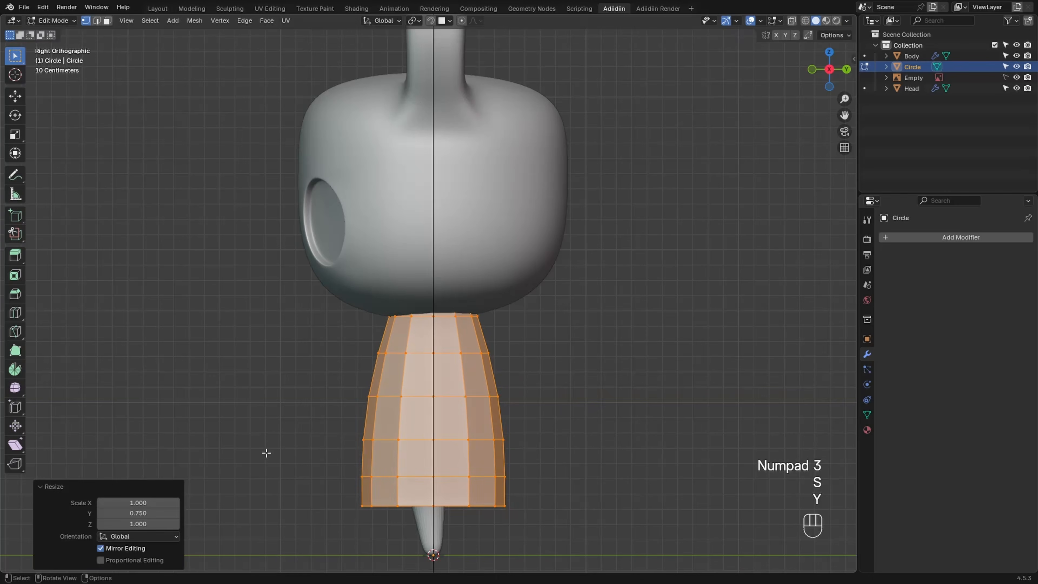
Give the cloak a level 2 Subdivision modifier, duplicate it in place, and remove the modifier from the duplicate
key("KP_1")
key("Tab")
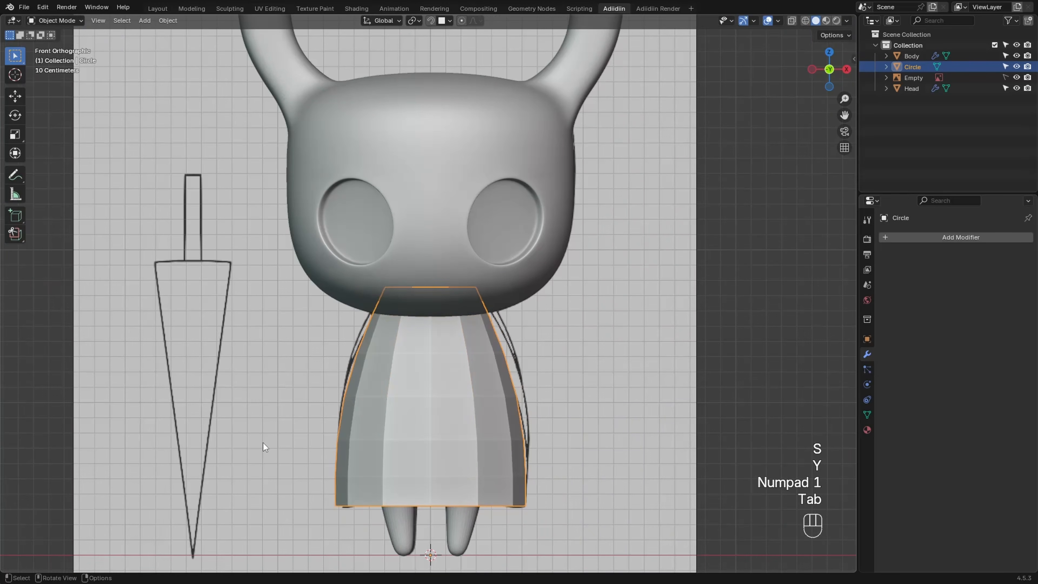
key("ctrl+2")
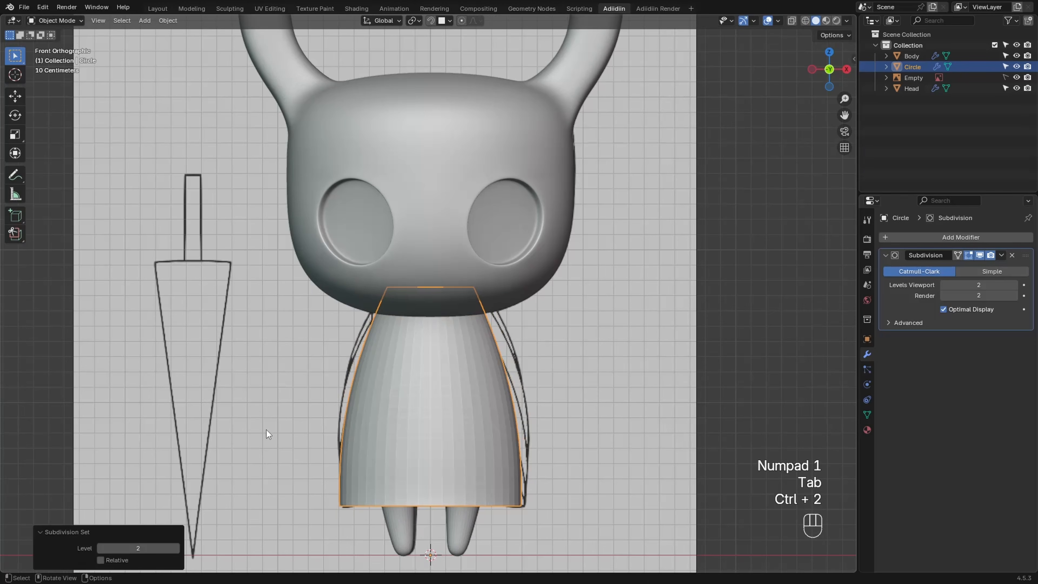
key("shift+d")
right_click(291, 412)
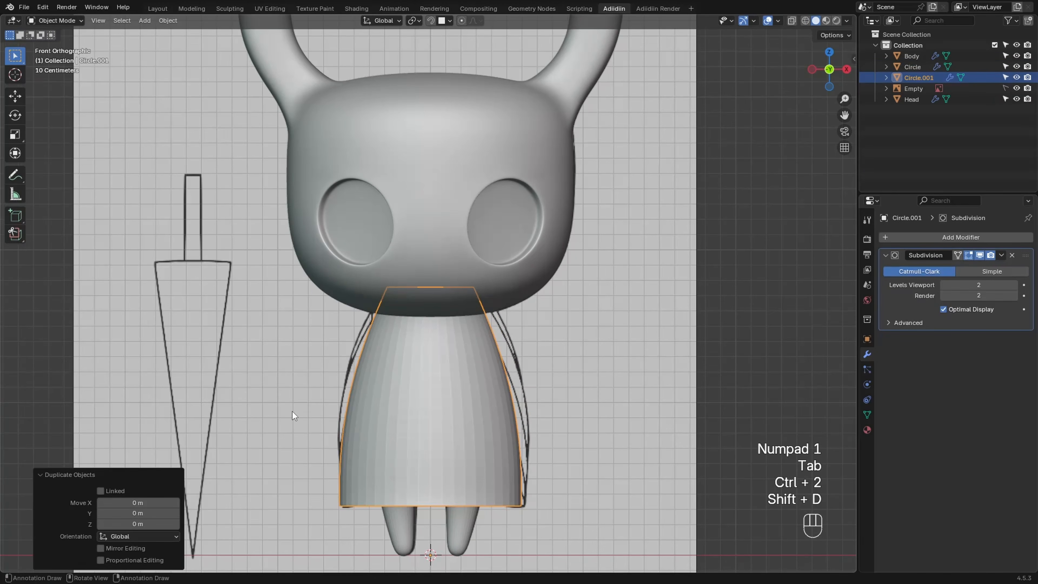
left_click(1012, 255)
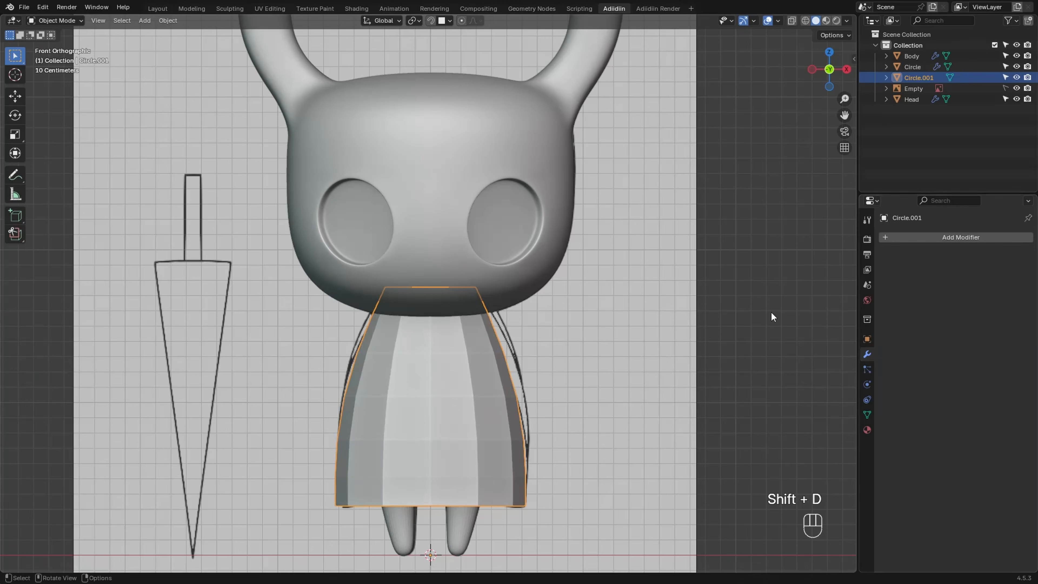
Isolate the duplicate and delete its excess geometry, keeping only part of the neckline, the back centre line and one half of the hem
key("slash")
key("KP_7")
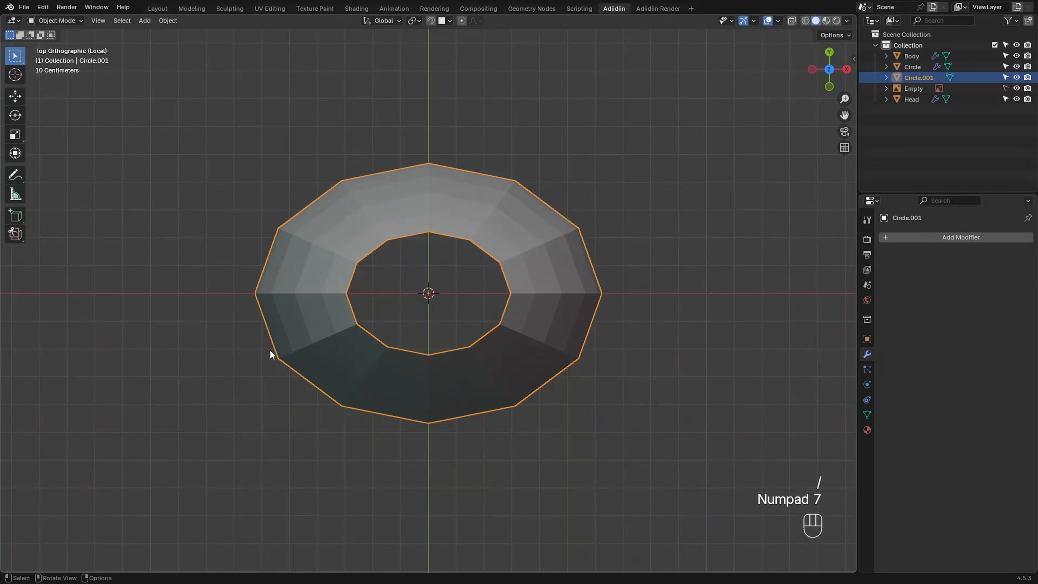
key("Tab")
key("alt+z")
left_click_drag(463, 171, 623, 308)
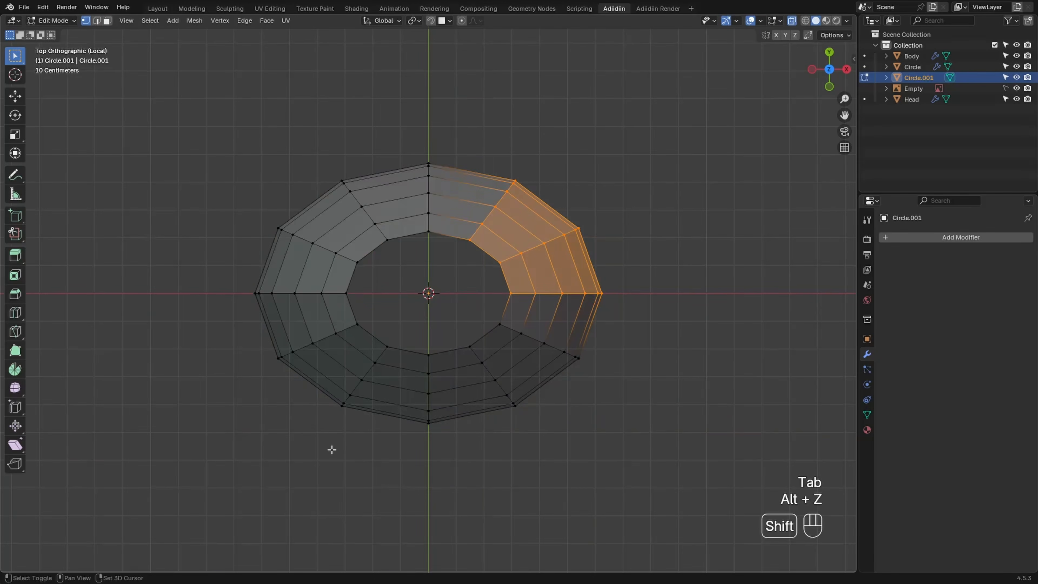
left_click_drag(331, 451, 585, 367, "shift")
left_click(338, 339, "shift")
key("alt+z")
middle_click_drag(211, 465, 366, 413)
left_click(436, 385, "ctrl+shift")
key("x")
left_click(299, 307)
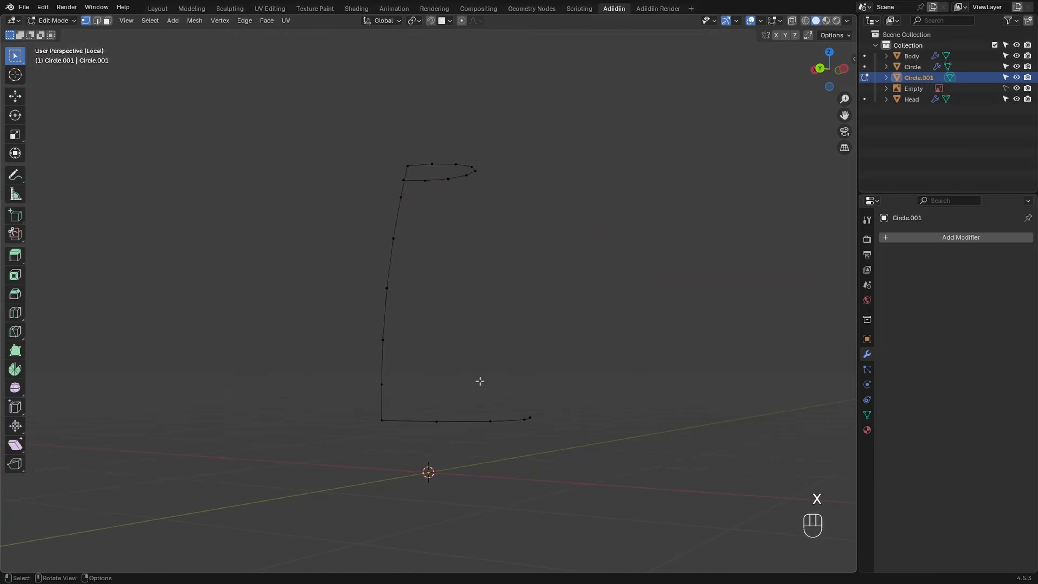
Connect the hem's end vertex to the neckline's opposite end vertex with an edge and divide it with five cuts
key("KP_1")
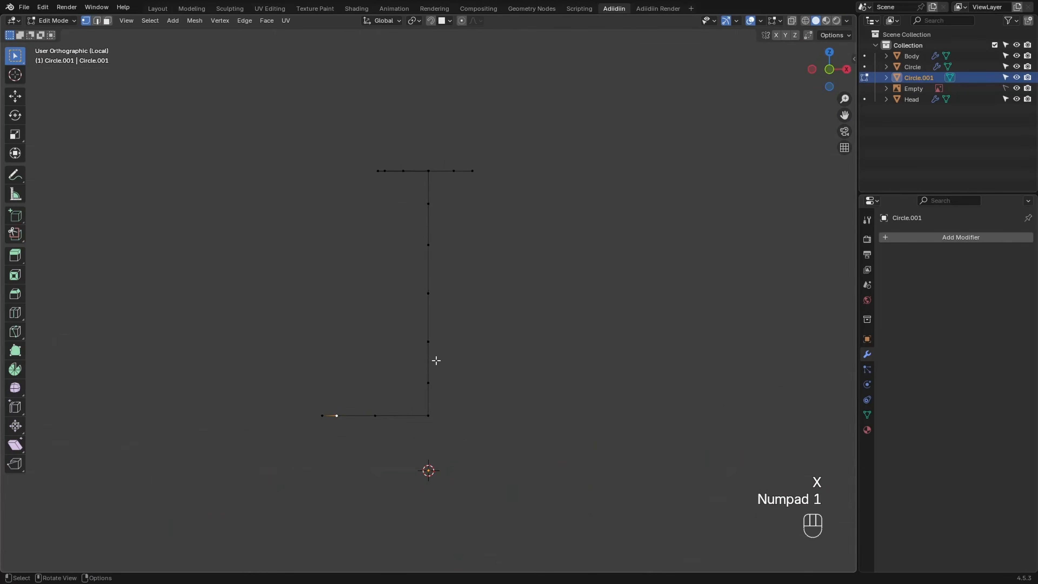
left_click(472, 170, "shift")
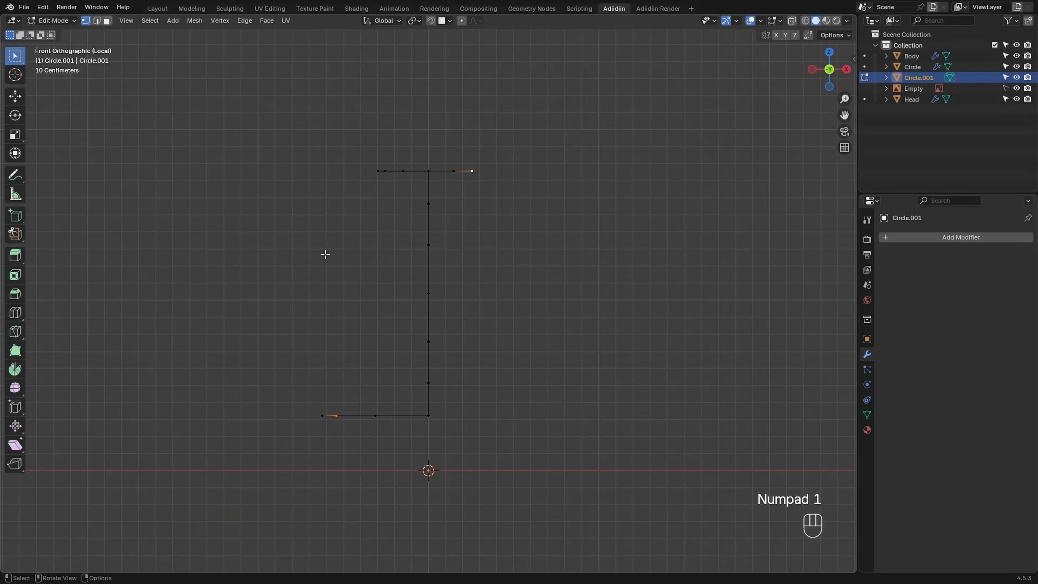
key("f")
key("ctrl+r")
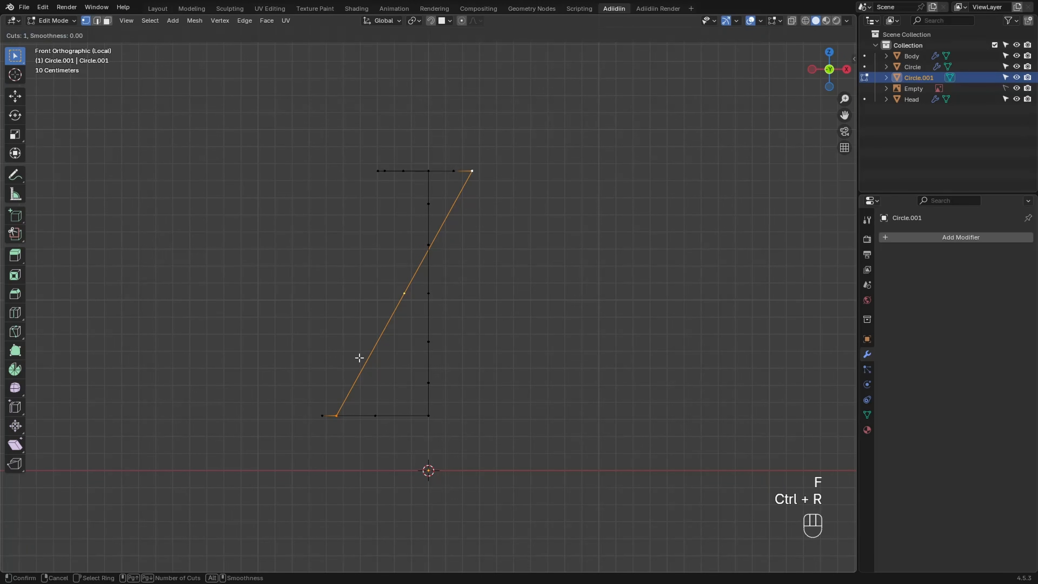
left_click(357, 360)
right_click(342, 347)
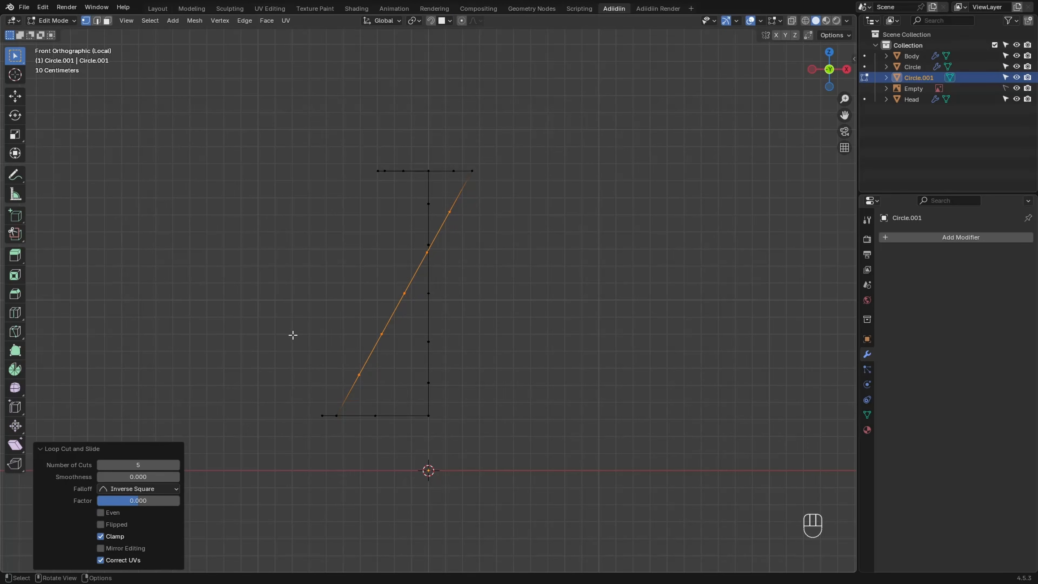
Leave the isolated view, enable snapping, and move the diagonal edge's five vertices slightly outward and down over the cloak surface
key("KP_Divide")
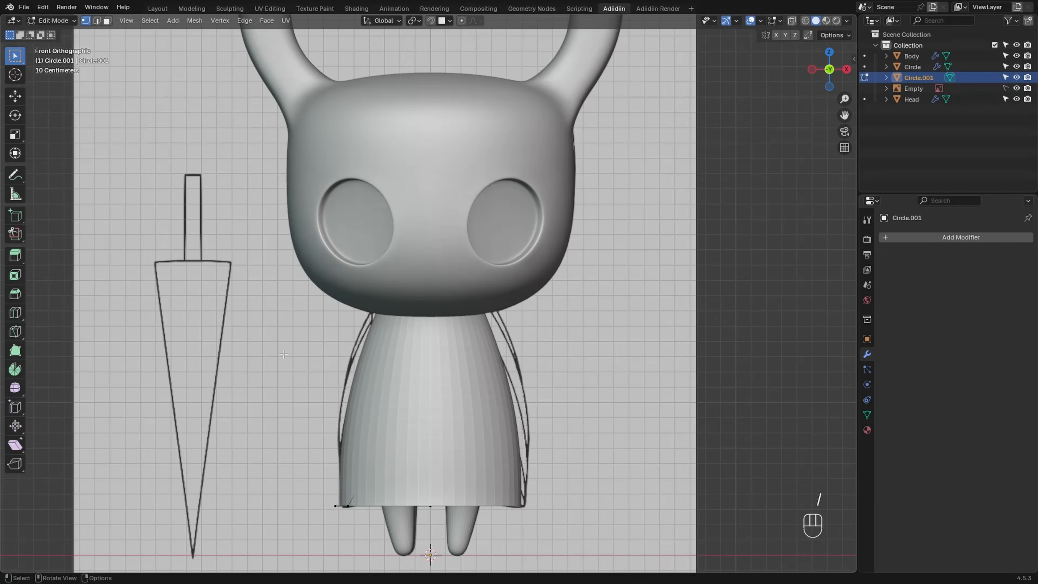
key("shift+Tab")
key("alt+z")
key("g")
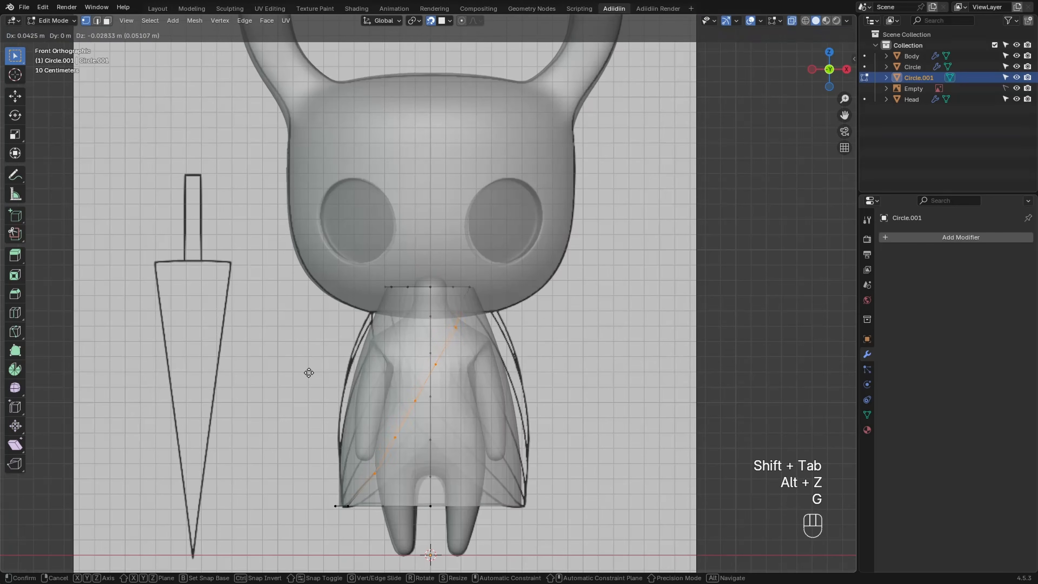
left_click(318, 375)
Move the diagonal's second-lowest vertex and its middle vertex toward the cloak's outer side to curve the opening
left_click(398, 447)
key("g")
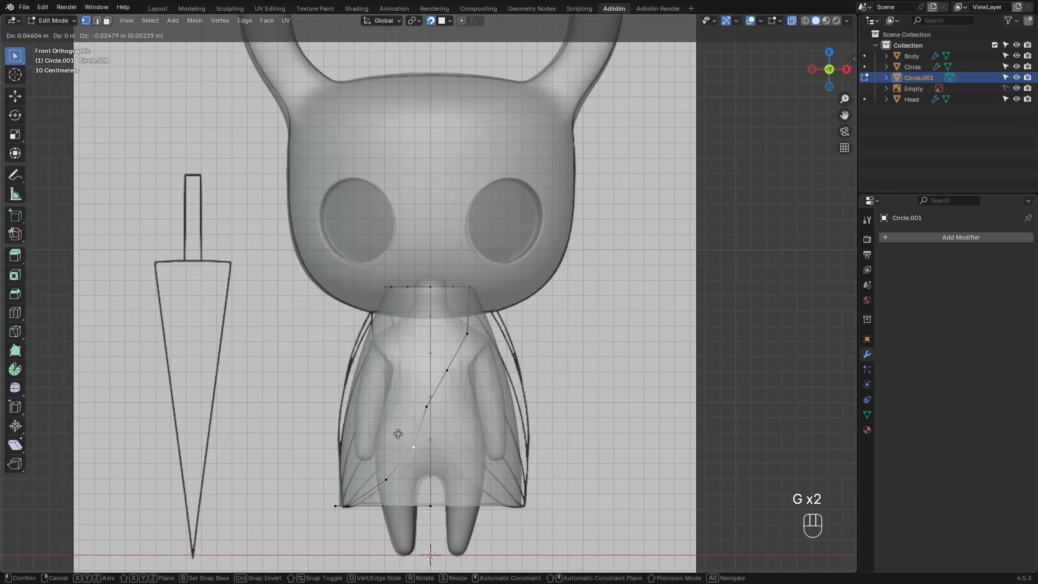
left_click(400, 435)
left_click(424, 412)
left_click(429, 407)
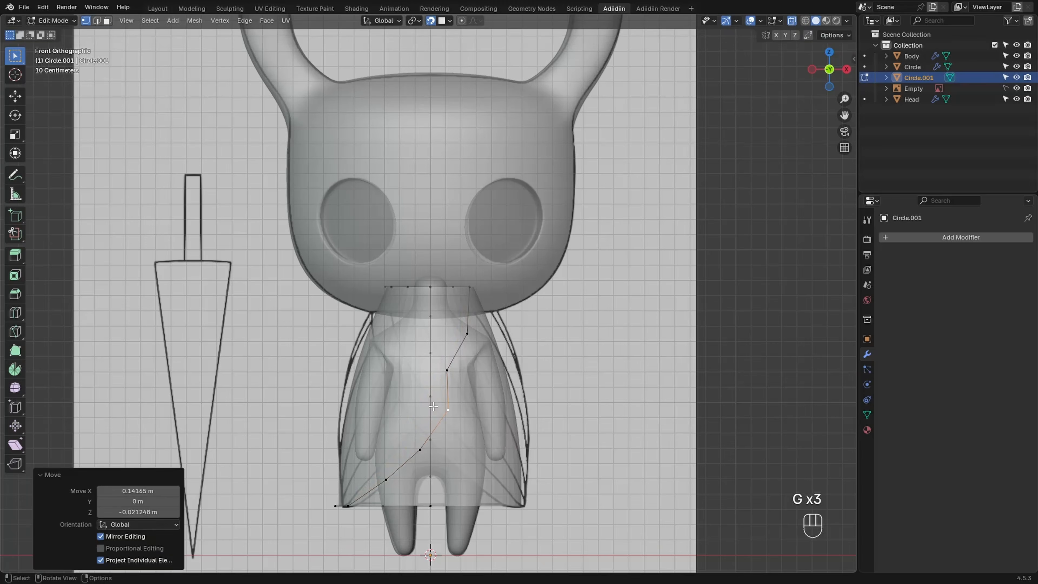
Move the two upper vertices of the diagonal outward to finish the curved opening, and turn off X-ray and snapping
left_click(447, 370)
key("g")
left_click(434, 372)
left_click(427, 337)
key("g")
left_click(434, 335)
key("alt+z")
key("shift+Tab")
Bevel the cloak hem's inner vertices with a width of 0.0678 m, then add one more cut along the hem edge
middle_click_drag(286, 362, 408, 368)
middle_click_drag(407, 367, 388, 186, "shift")
scroll(406, 306, "up", 2)
left_click(377, 406)
left_click(516, 403, "ctrl")
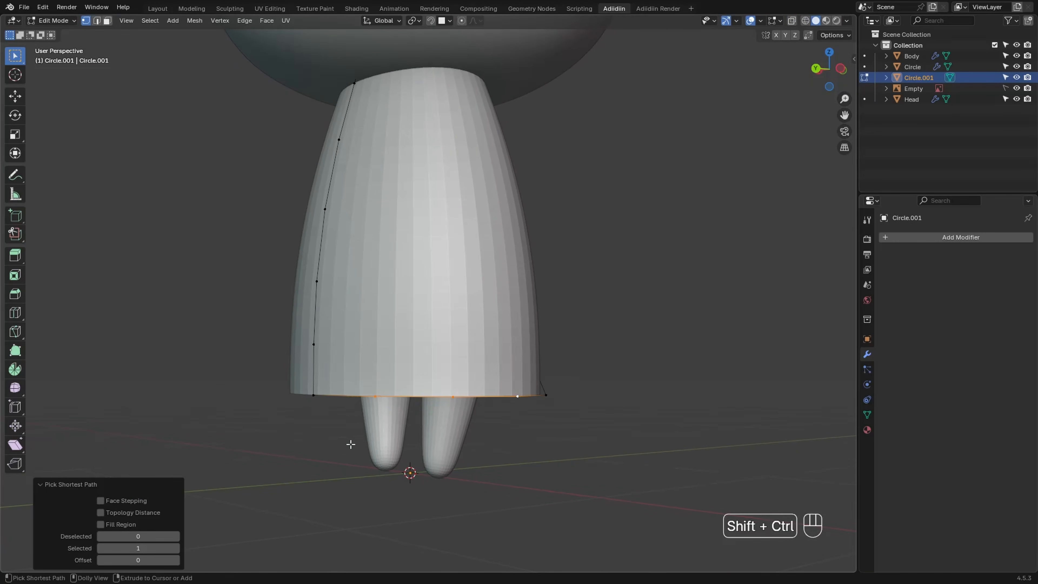
key("shift+ctrl+b")
left_click(335, 448)
key("ctrl+r")
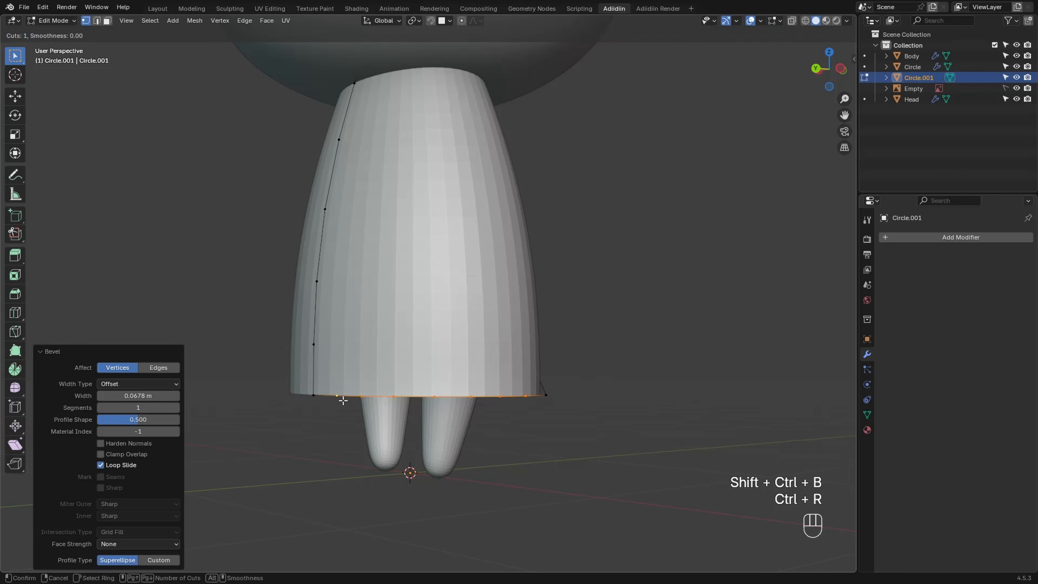
left_click(343, 401)
Select the whole hem from end to end and space its vertices evenly with LoopTools, using cubic interpolation
left_click(313, 395)
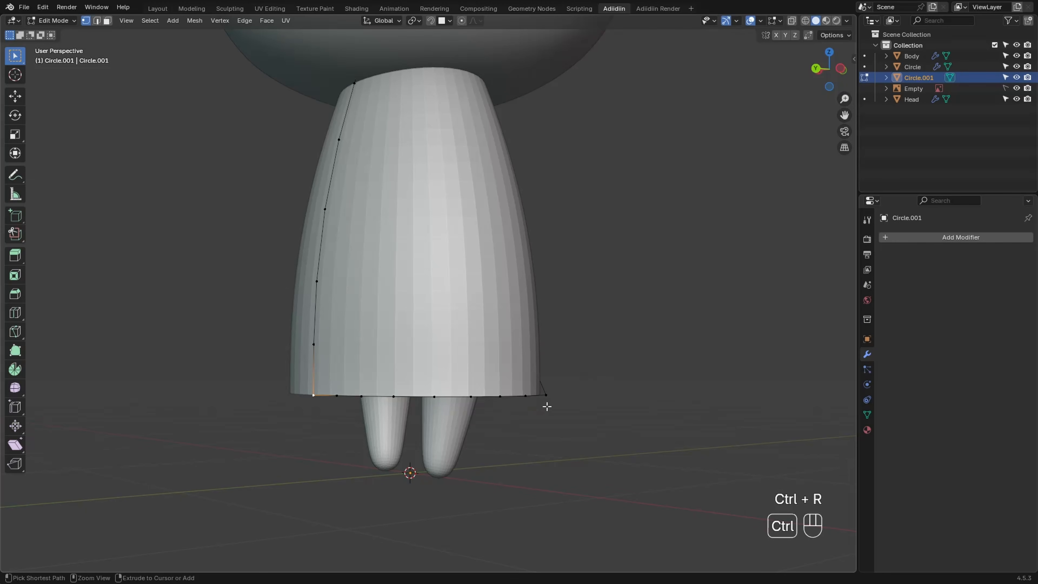
left_click(545, 395, "ctrl")
right_click(267, 290)
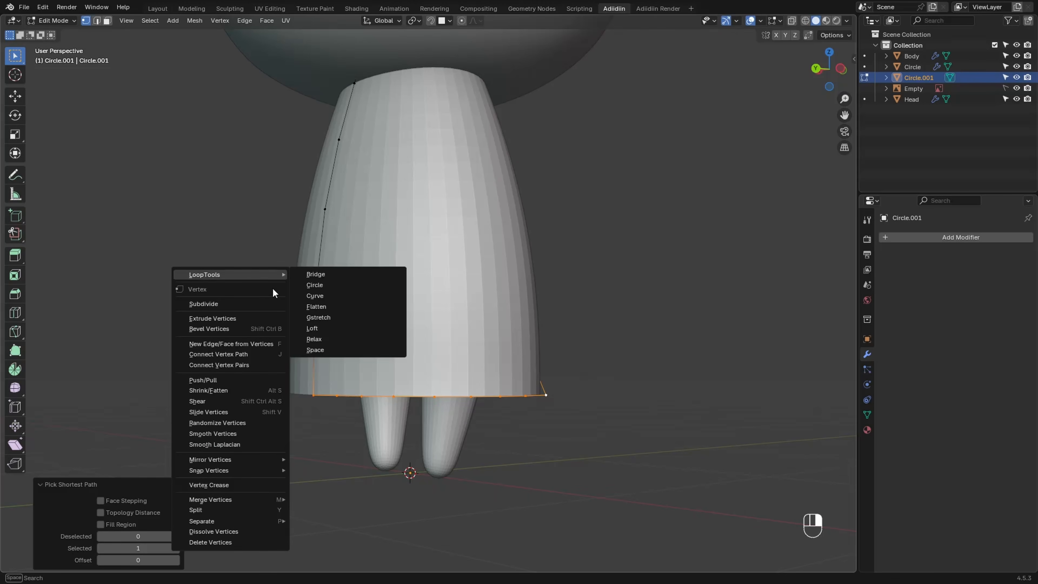
left_click(330, 351)
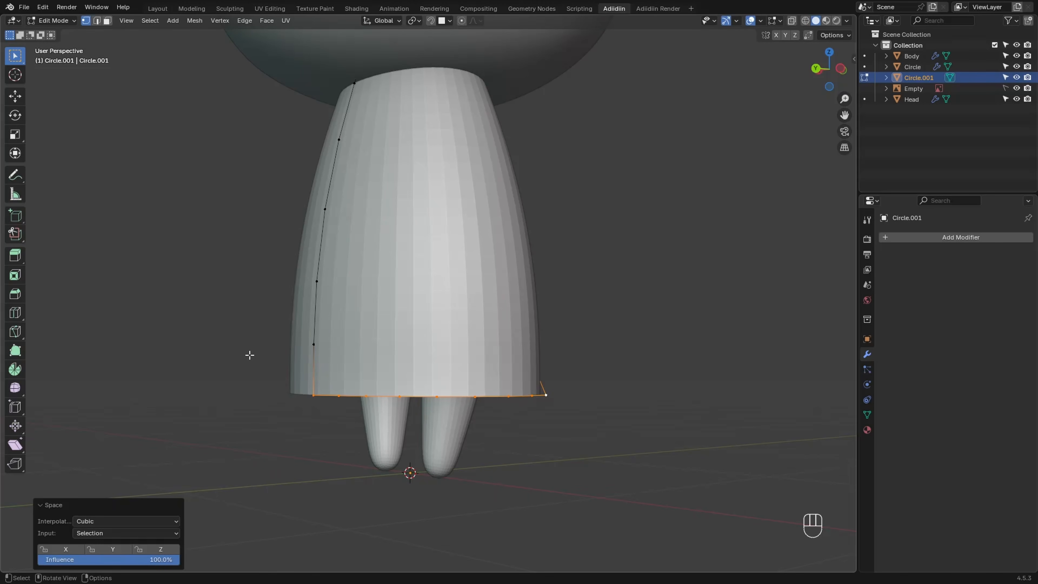
Fill the half-cloak outline with a grid of faces, using a span of 6 and offset 0
key("KP_1")
key("a")
scroll(325, 324, "down", 3)
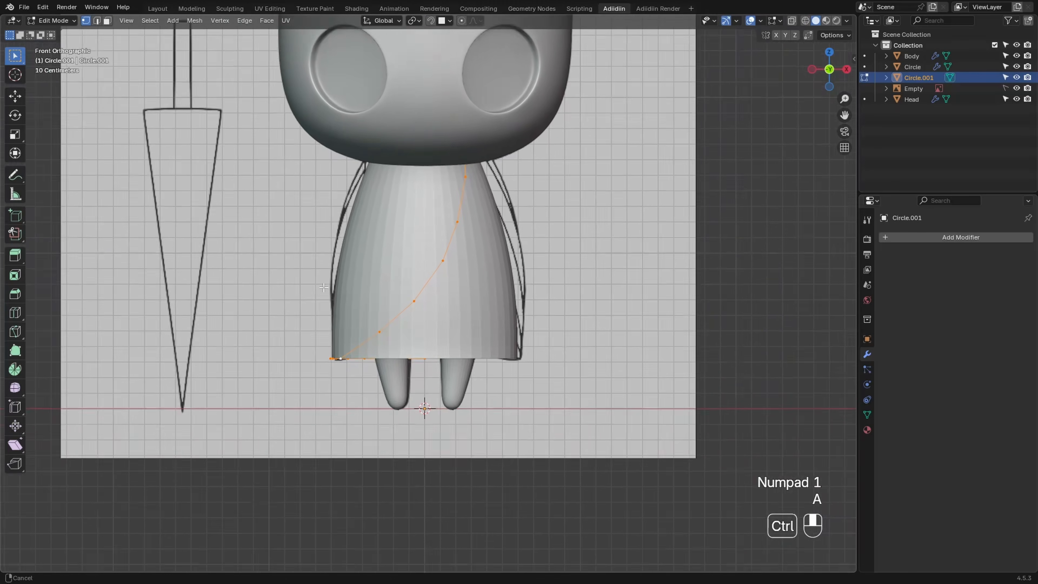
key("ctrl+f")
left_click(320, 375)
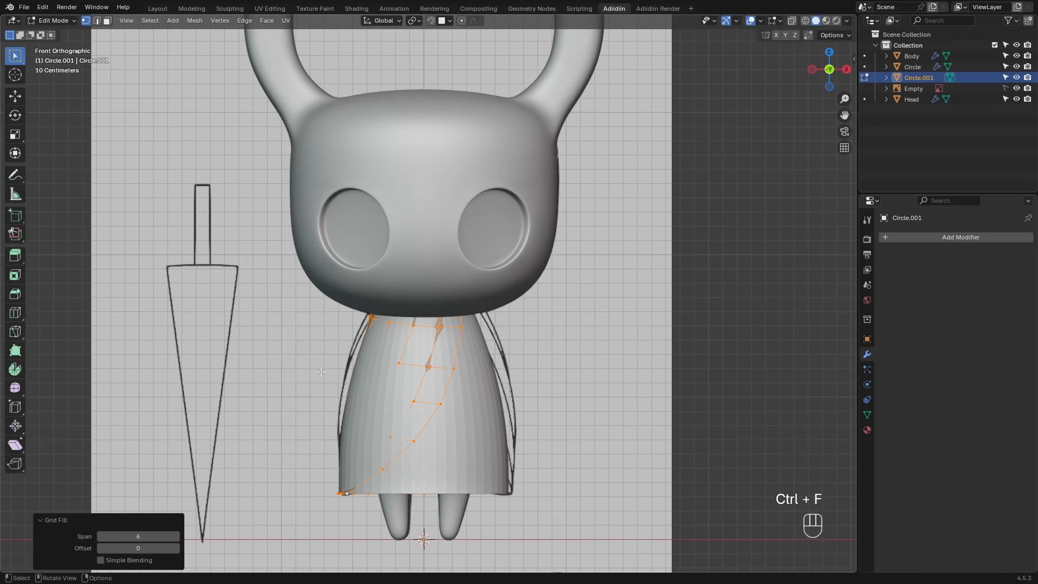
Add a Shrinkwrap modifier to the half cloak with Circle as its target, and apply it
key("Tab")
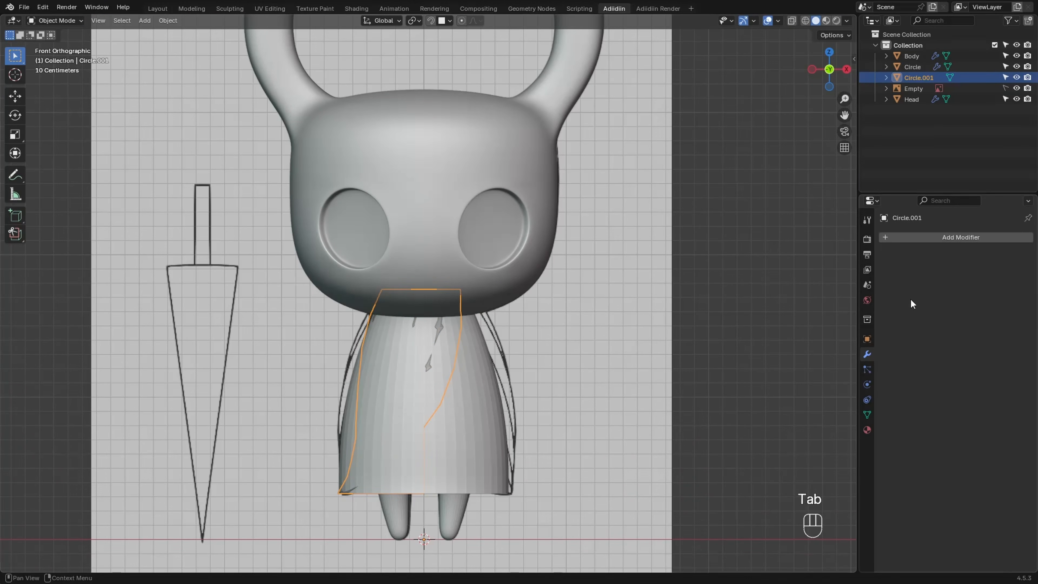
key("shift+a")
type("sh")
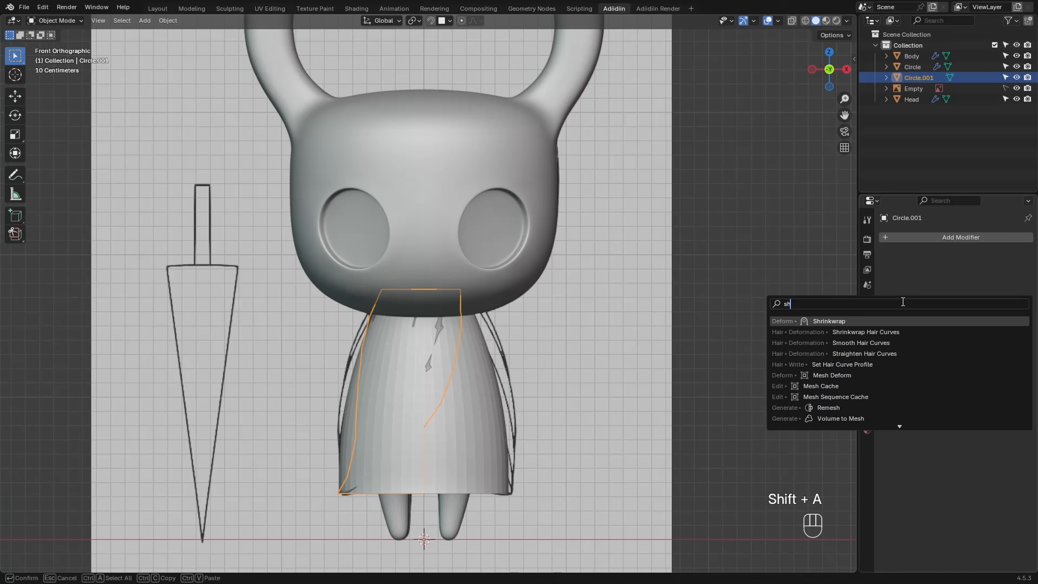
left_click(870, 320)
left_click(488, 409)
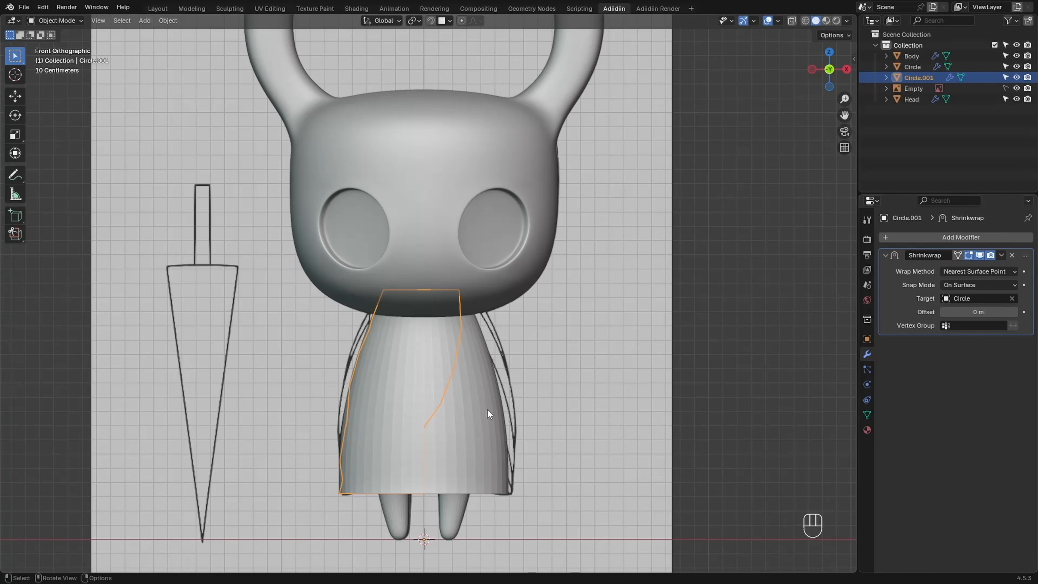
key("ctrl+a")
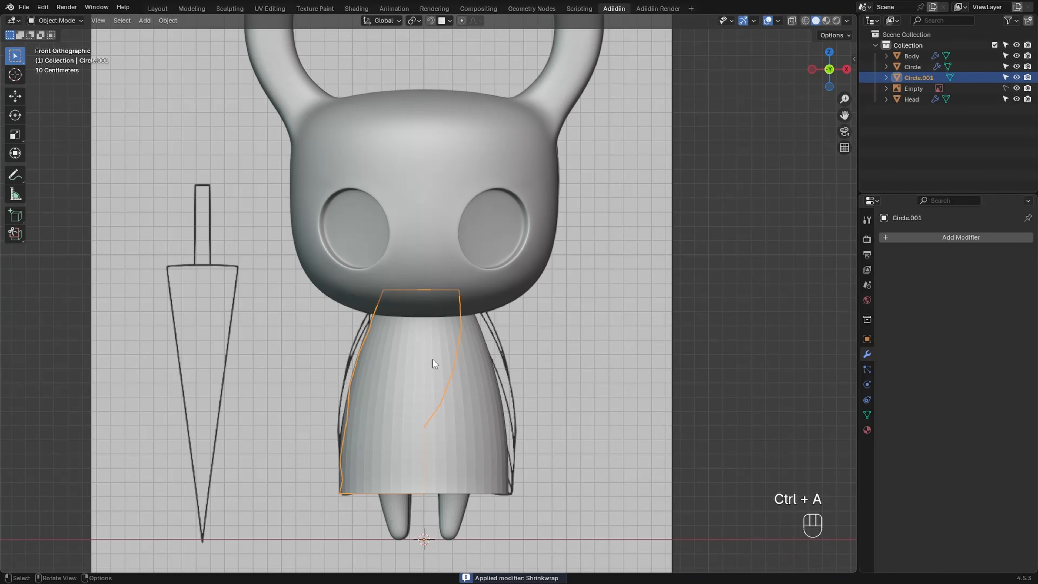
Isolate the half cloak, duplicate its mesh in place, and mirror the copy along X around the 3D cursor
key("KP_Divide")
middle_click_drag(425, 364, 321, 272, "ctrl")
key("Tab")
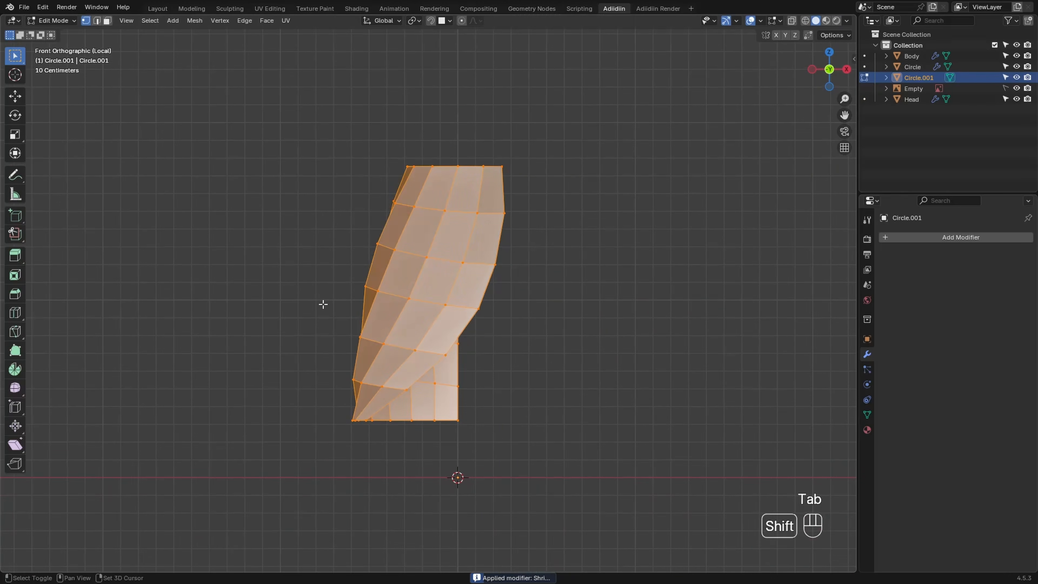
key("shift+d")
right_click(323, 292)
key("period")
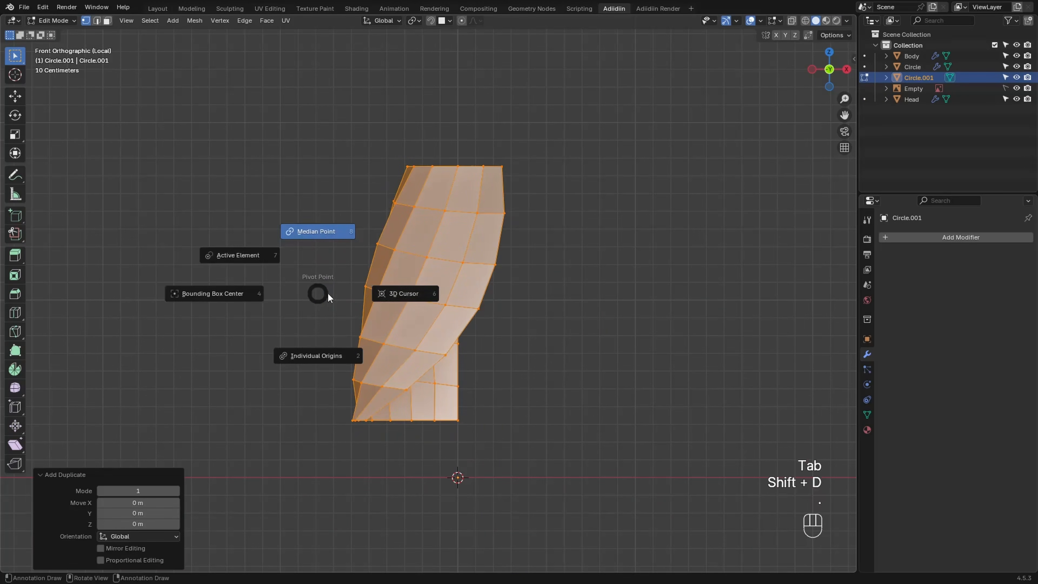
left_click(379, 294)
key("ctrl+m")
key("x")
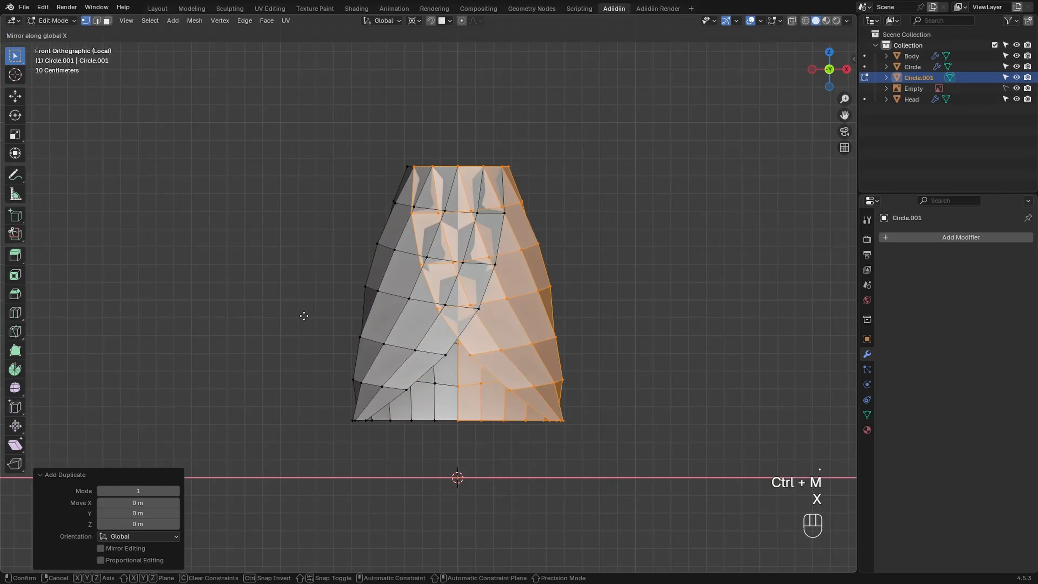
left_click(305, 314)
Select the entire cloak mesh and recalculate its normals to face outward
key("a")
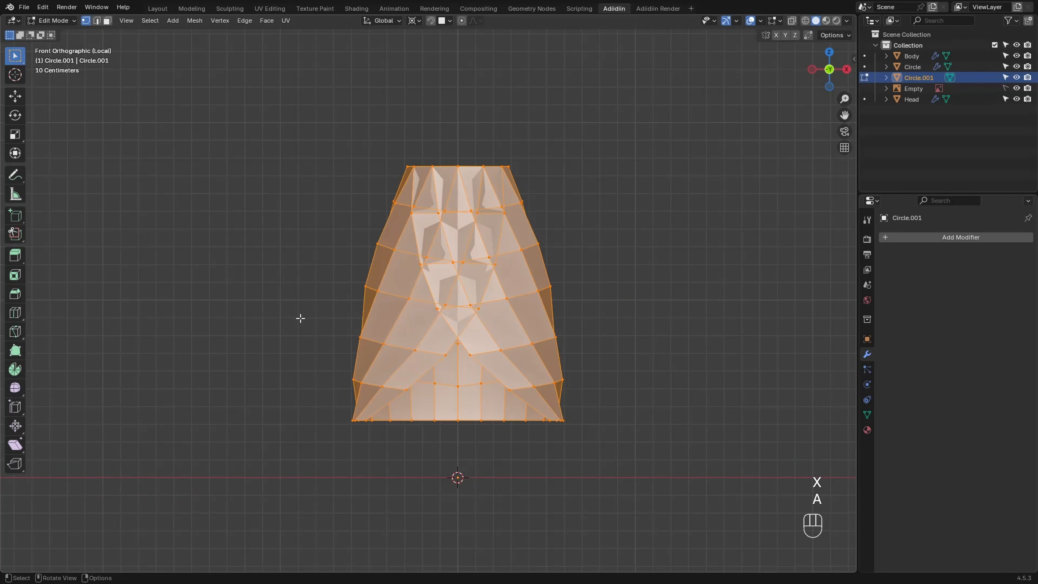
key("ctrl+shift+n")
left_click(101, 559)
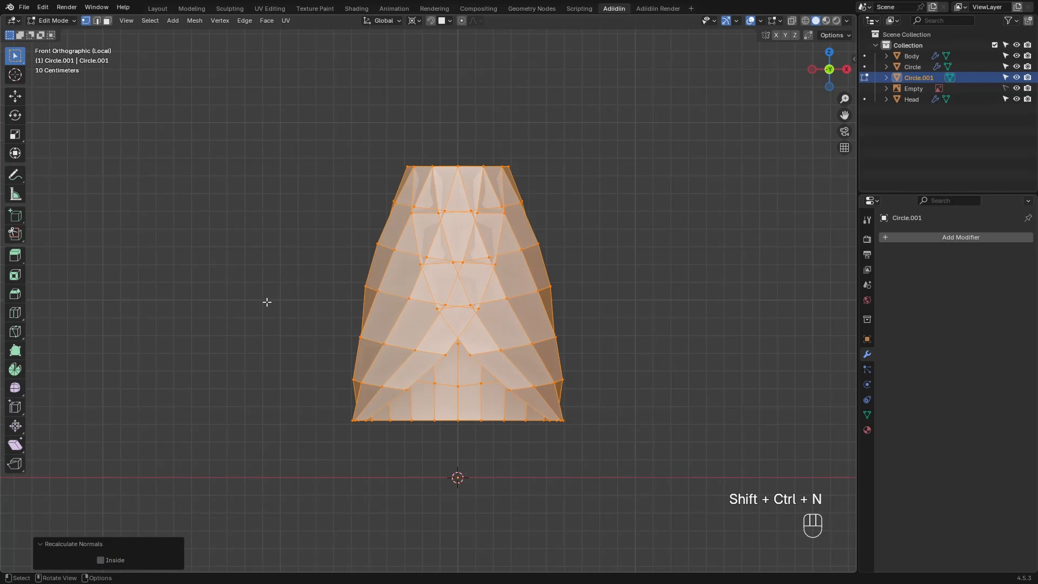
Merge the overlapping vertices on the cloak's center back seam by distance at 0.0001 m, using X-ray for the selection
key("KP_7")
key("alt+z")
left_click(471, 268)
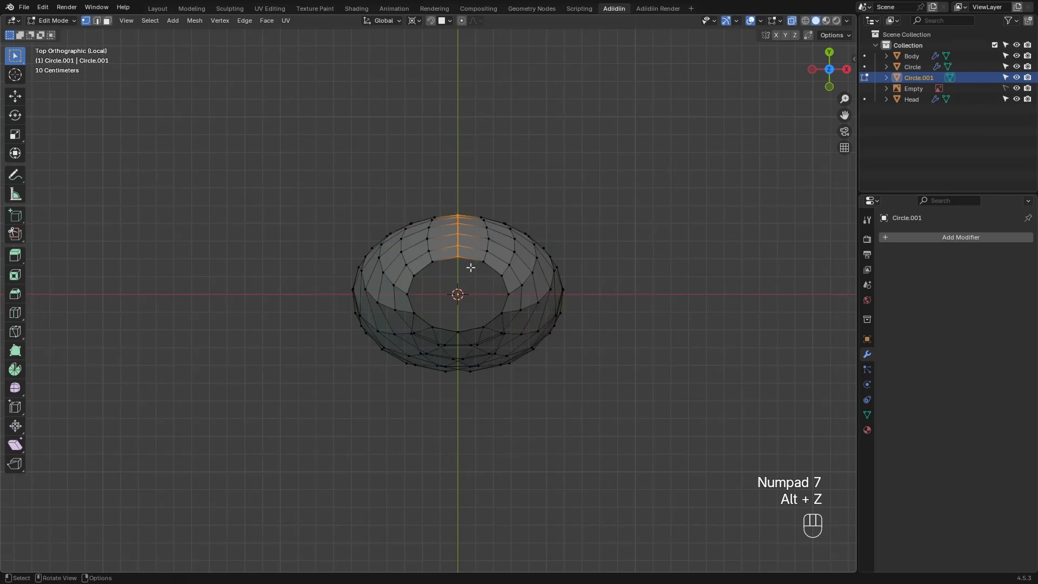
key("m")
left_click(326, 253)
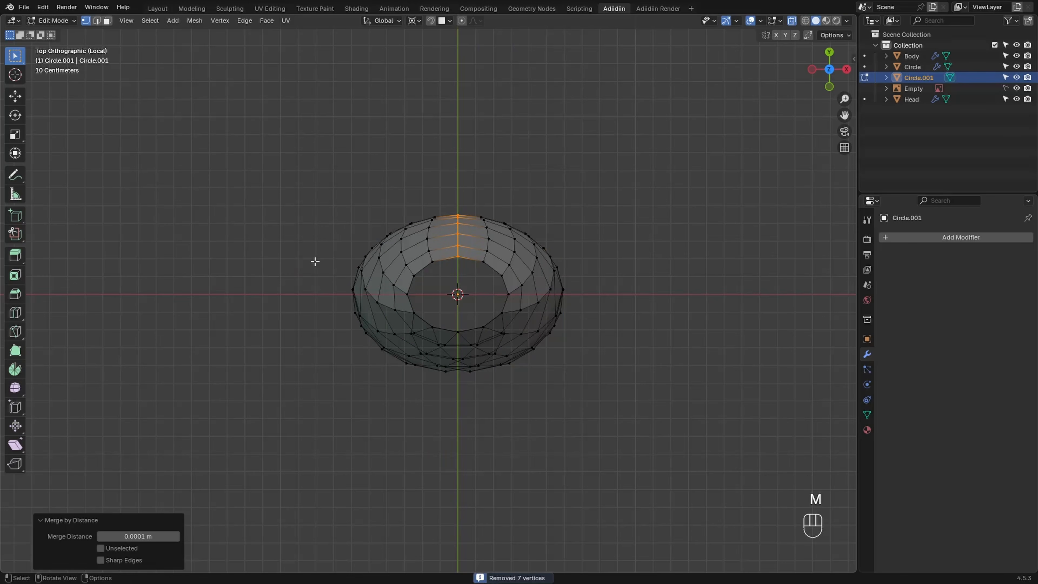
key("KP_1")
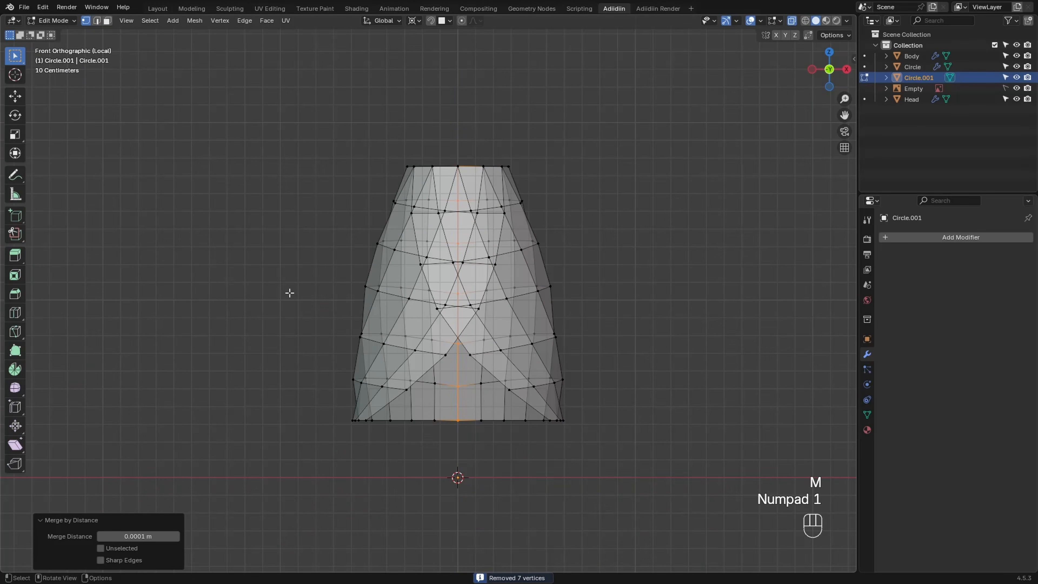
key("alt+z")
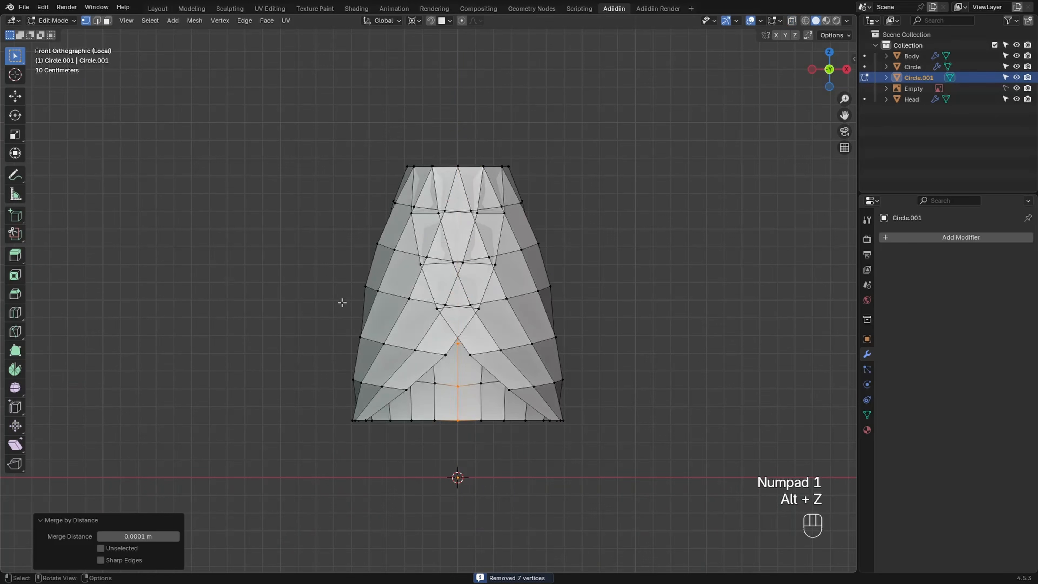
Select the mirrored front panel's face strips and push them slightly outward along their normals over the other panel
left_click(444, 313, "alt+shift")
left_click(535, 350, "alt+shift")
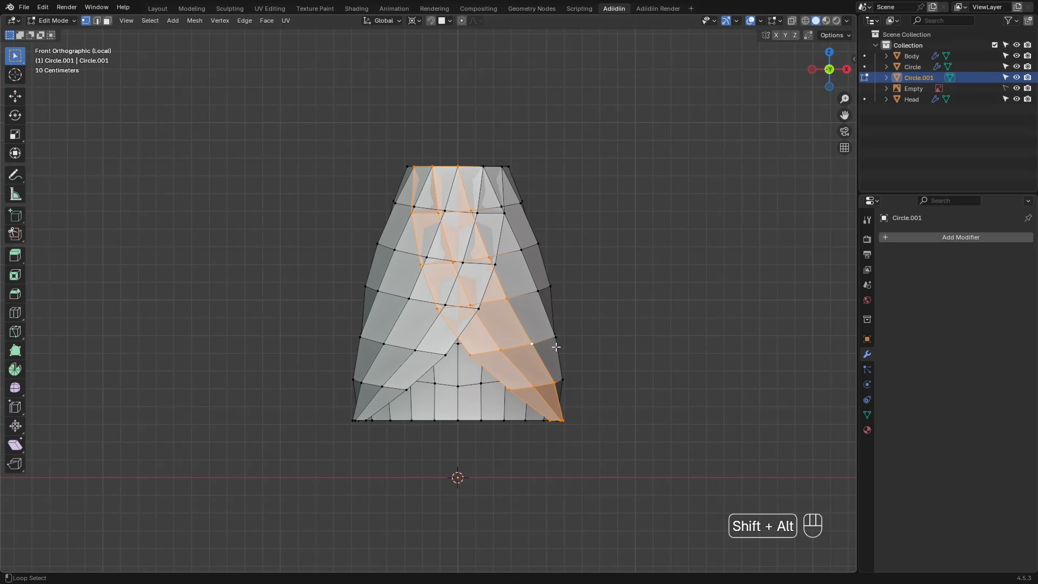
left_click(556, 342, "alt+shift")
key("alt+s")
key("shift")
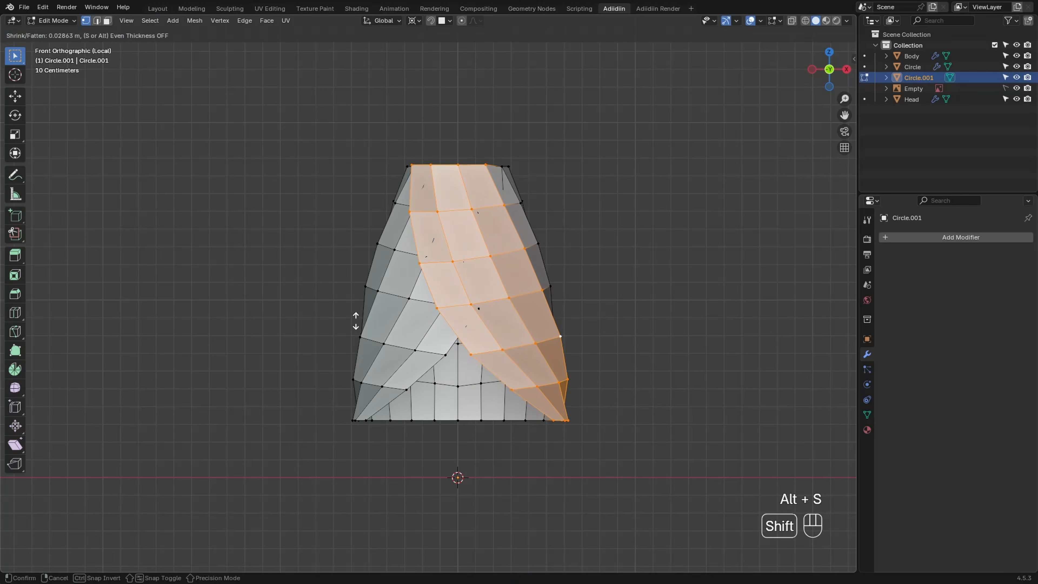
left_click(368, 307)
Slide the two inner edge loops of the underlying front panel slightly toward the cloak's outer side
left_click(394, 326, "alt")
key("g")
key("g")
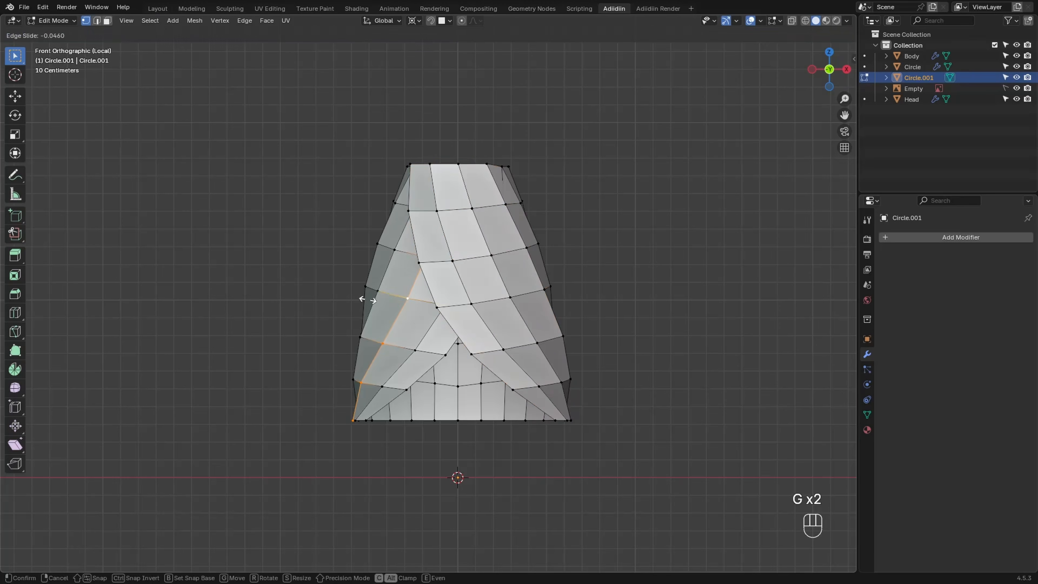
left_click(361, 299)
left_click(421, 341, "alt")
key("g")
key("g")
left_click(417, 333)
Slide the two inner edge loops of the overlapping front panel to even out its face widths
left_click(482, 320, "alt")
key("g")
key("g")
left_click(475, 320)
left_click(519, 313, "alt")
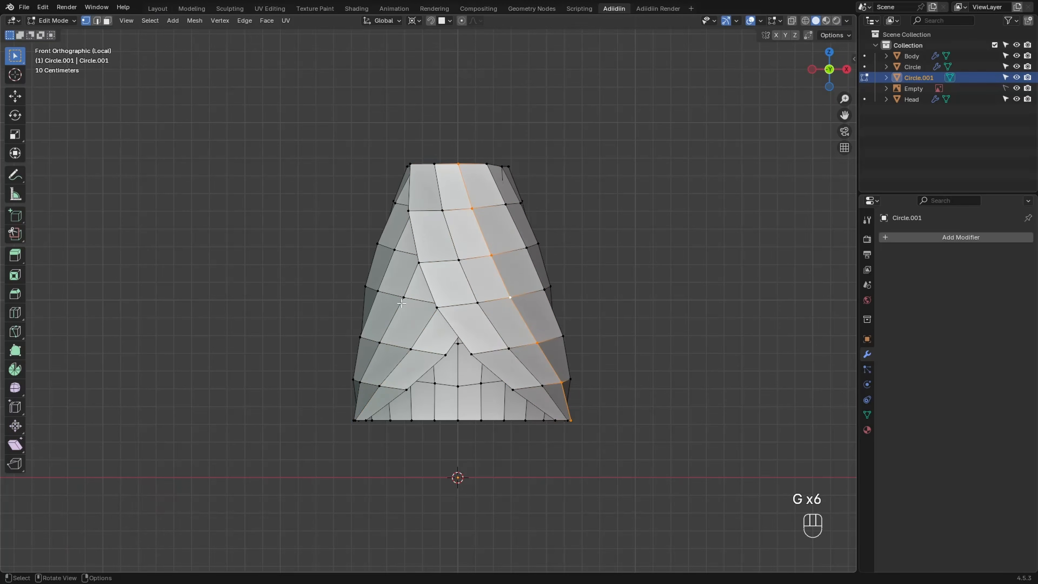
key("g")
key("g")
left_click(508, 312)
Slide two lengthwise edge loops on the underlying panel's side of the cloak to spread the faces more evenly
middle_click_drag(351, 300, 435, 297)
left_click(429, 296, "alt")
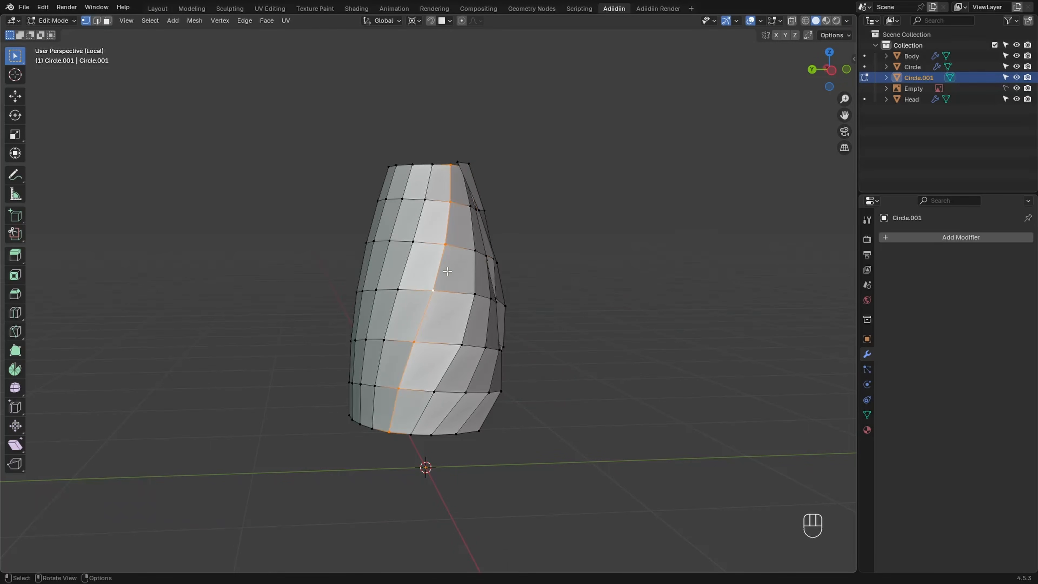
key("g")
key("g")
left_click(390, 319)
middle_click_drag(380, 315, 433, 307)
left_click(435, 299, "alt")
key("g")
key("g")
left_click(427, 299)
Adjust the remaining lengthwise edge loops around the cloak's sides and back with small edge slides
left_click(402, 298, "alt")
key("g")
key("g")
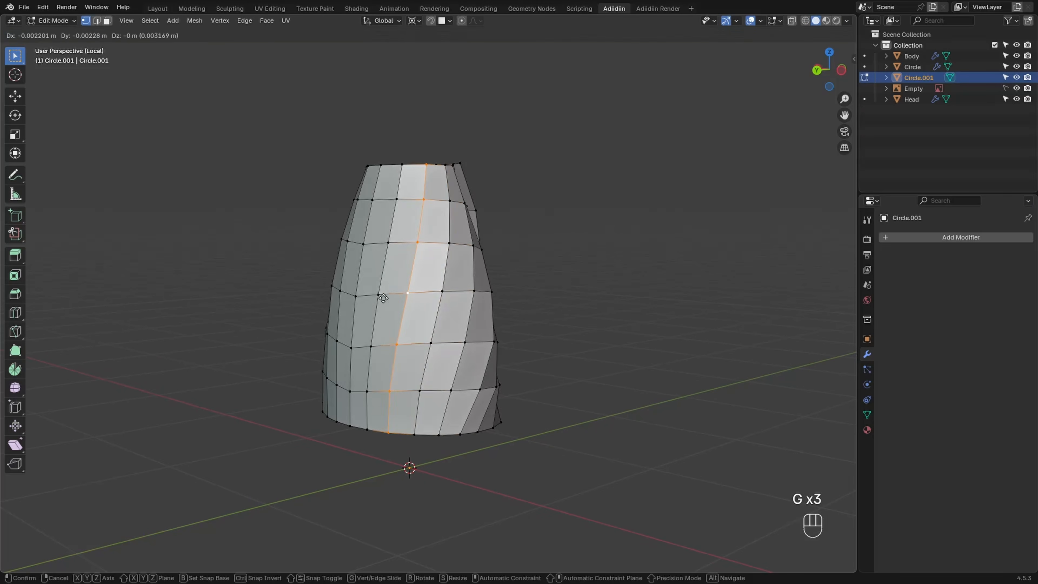
left_click(387, 298, "alt")
key("g")
key("g")
left_click(382, 301)
left_click(423, 301, "alt")
key("g")
key("g")
left_click(417, 303)
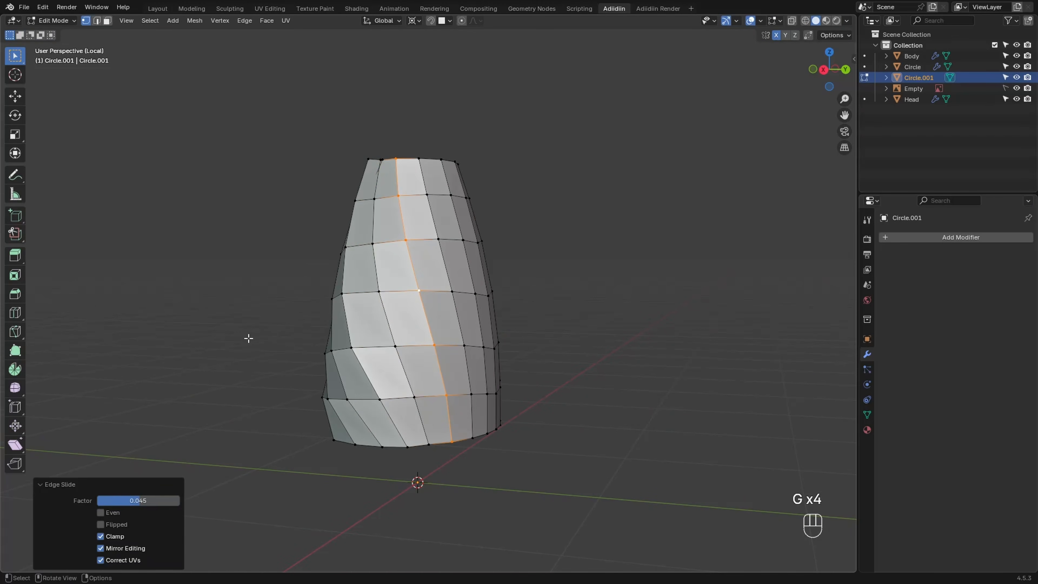
Select all neckline vertices through the mesh, change the pivot point, and flatten them by scaling to 0 along Z
key("KP_1")
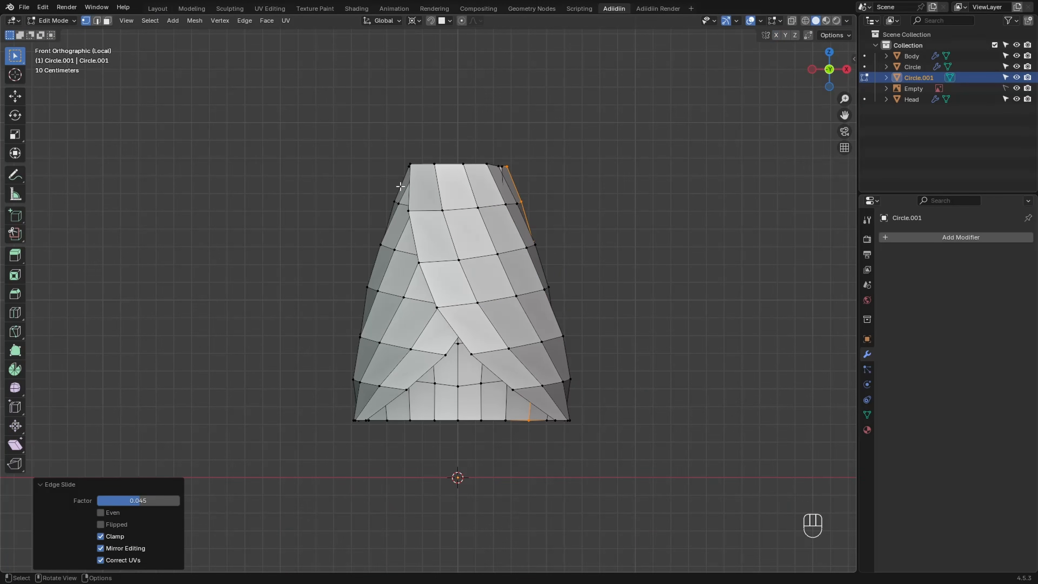
key("alt+z")
left_click_drag(393, 153, 530, 179)
key("period")
left_click(330, 176)
key("s")
key("z")
key("KP_0")
key("KP_Enter")
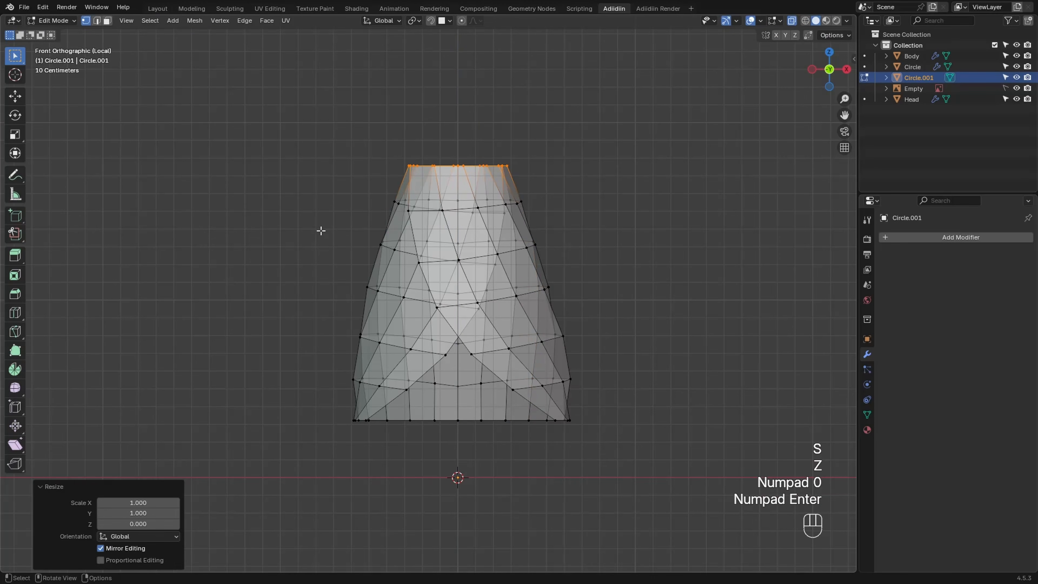
Turn off X-ray and add one supporting loop cut just below the neckline, with a slide factor of about 0.8
key("alt+z")
key("ctrl+r")
left_click_drag(320, 224, 320, 217)
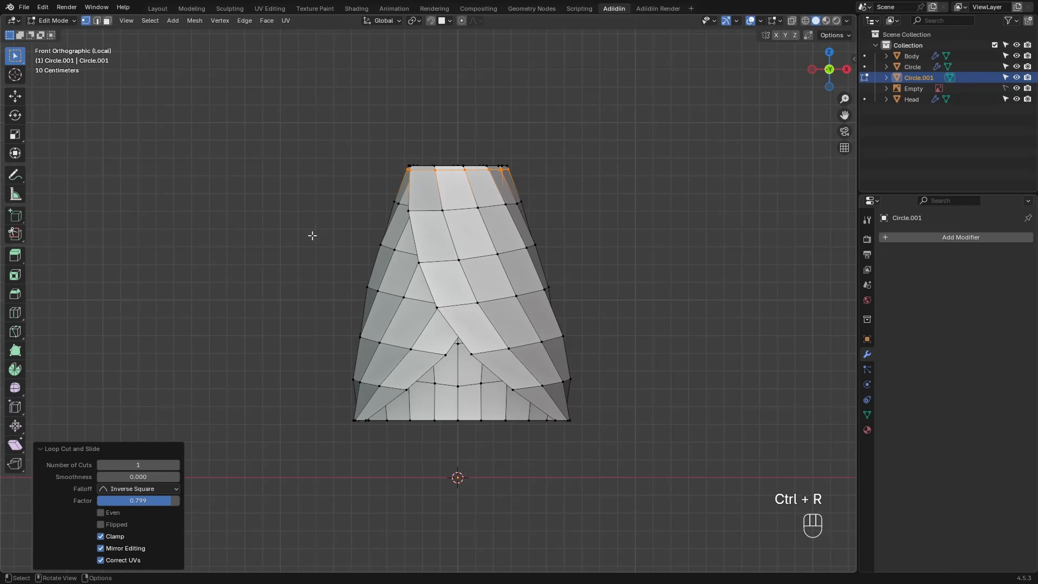
Give the cloak a Solidify modifier with a thickness of 0.05 m and collapse its settings
key("Tab")
key("shift+a")
type("s")
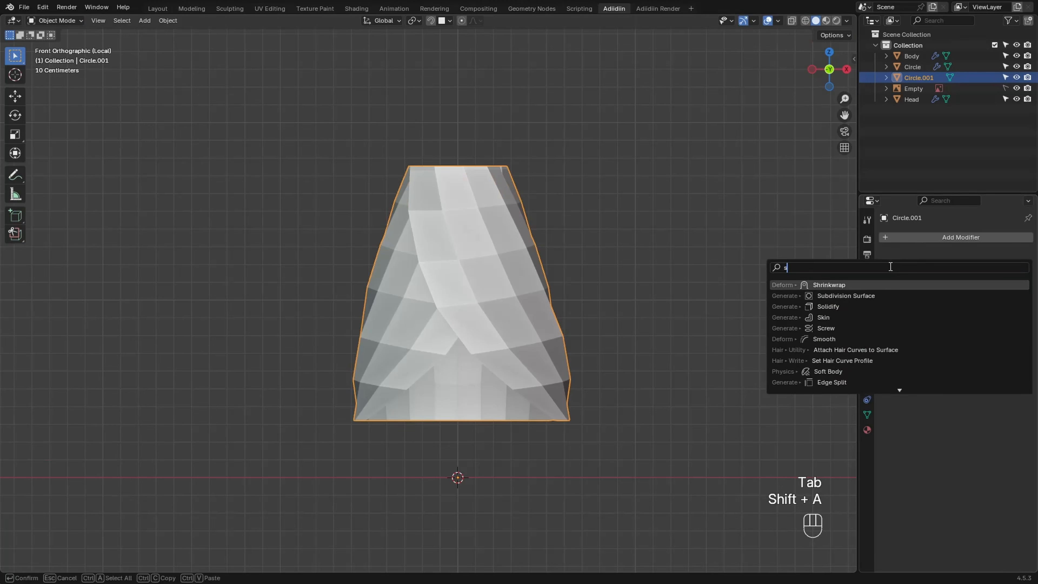
type("oli")
left_click(879, 281)
left_click(966, 284)
type(".05")
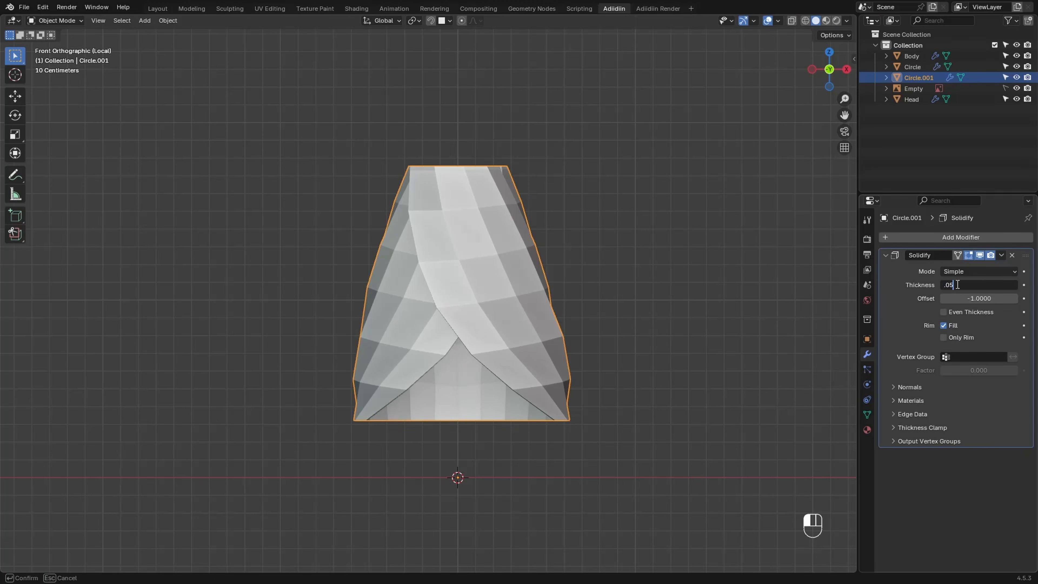
key("Return")
left_click(885, 256)
Add a Subdivision Surface modifier to the cloak after Solidify and collapse its settings
key("shift+a")
type("s")
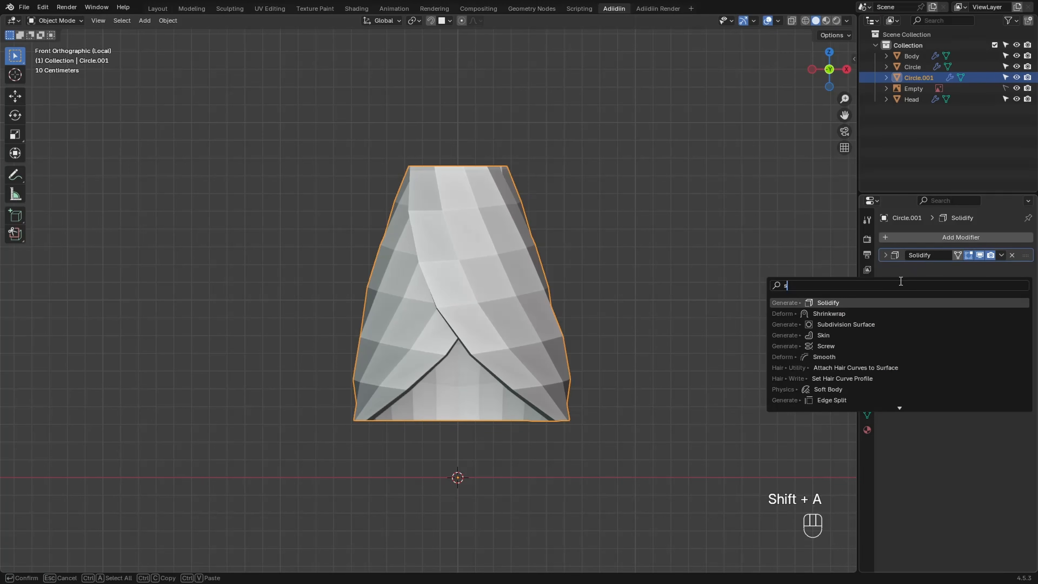
type("ub")
left_click(881, 302)
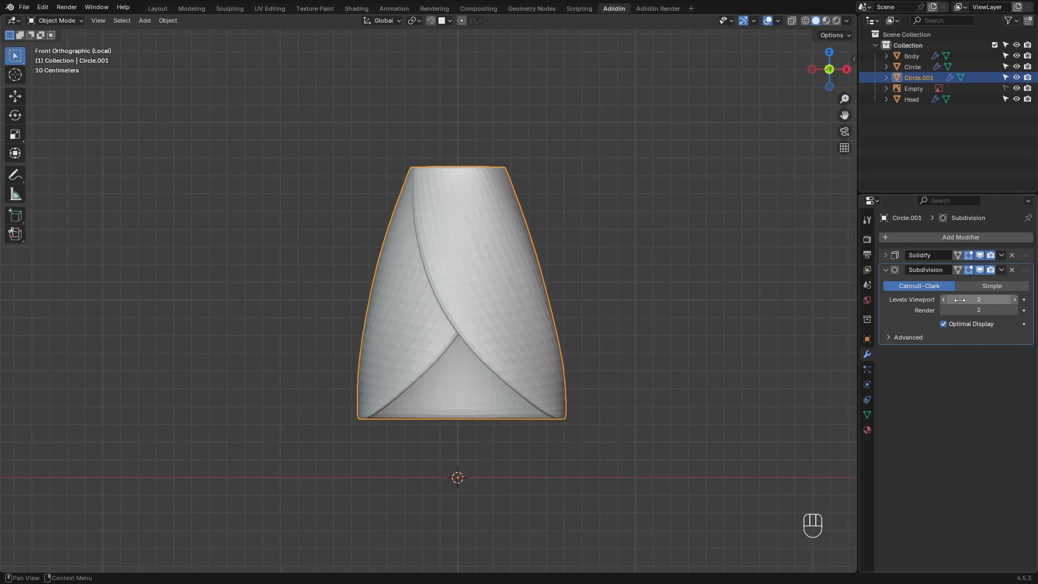
left_click(886, 270)
Leave the isolated view and fatten the whole cloak mesh outward by about 0.065 m with Shrink/Fatten
key("slash")
key("Tab")
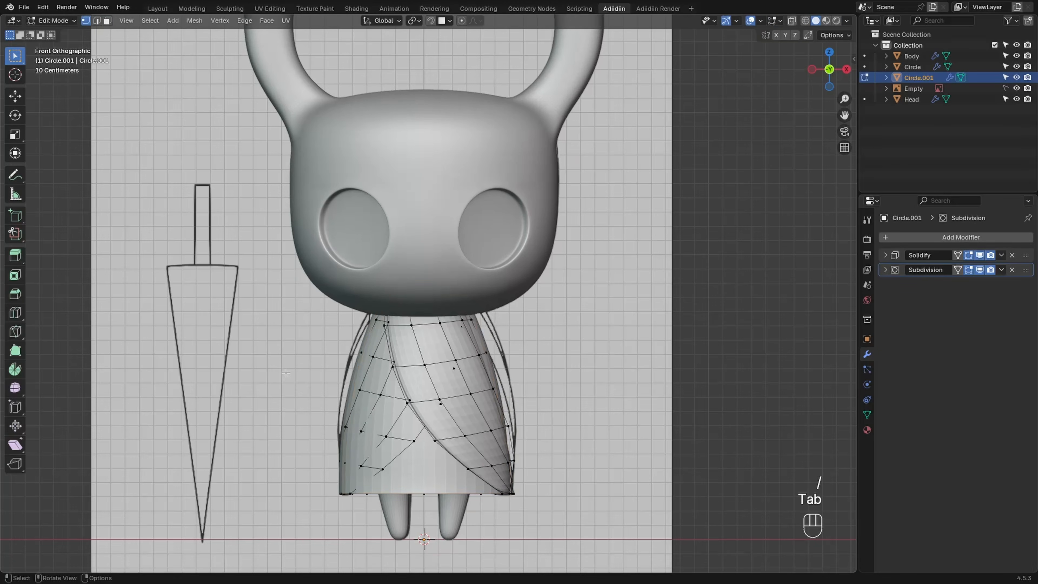
key("a")
key("alt+s")
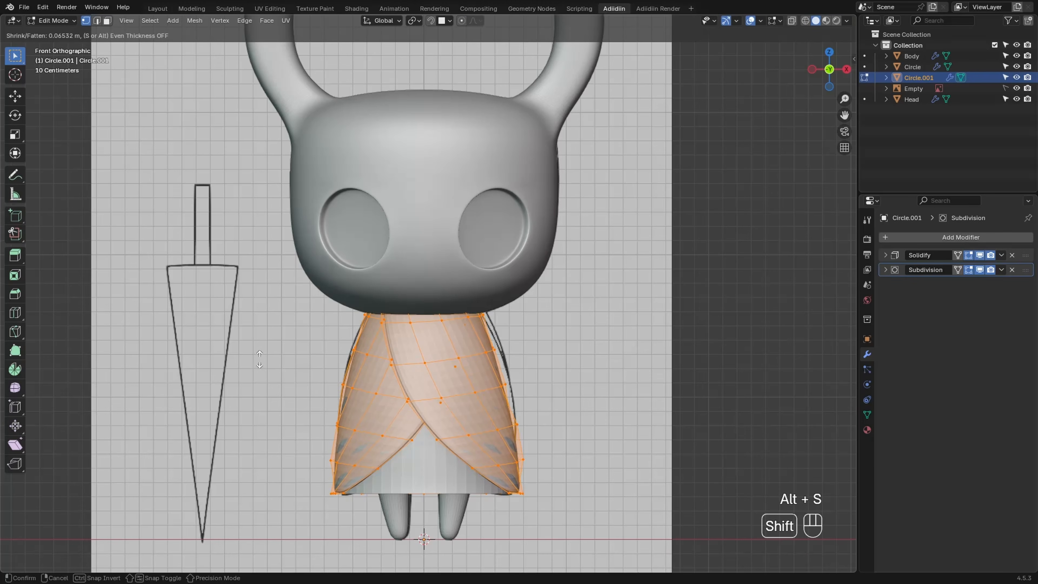
left_click(273, 375)
Delete the old inner Circle object underneath the cloak
key("Tab")
key("x")
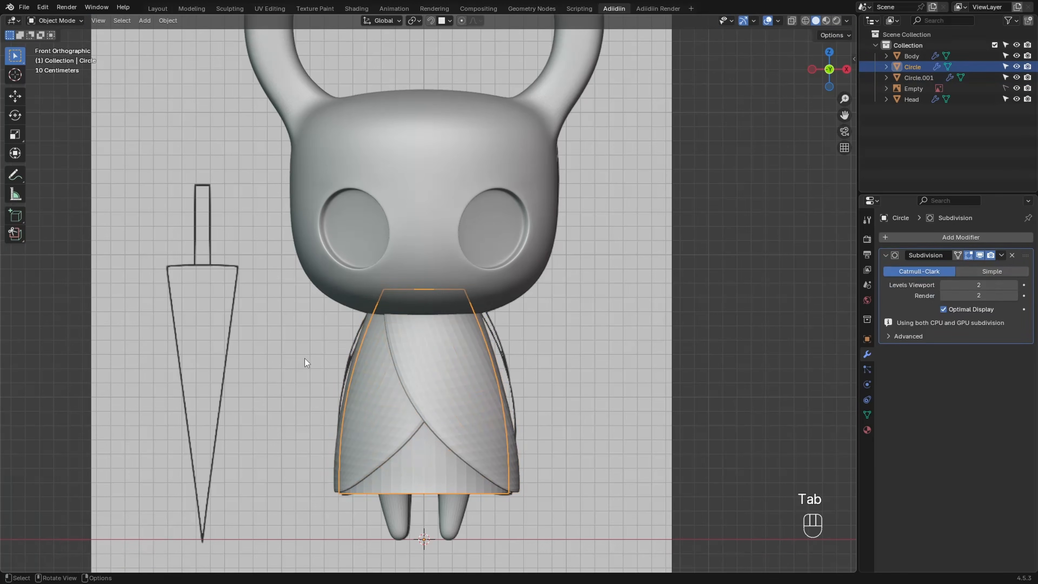
left_click(303, 358)
Select the lengthwise edge loops all around the cloak and rip them in place to split it into separate strips
left_click(369, 396)
key("Tab")
key("2")
left_click(384, 417, "alt")
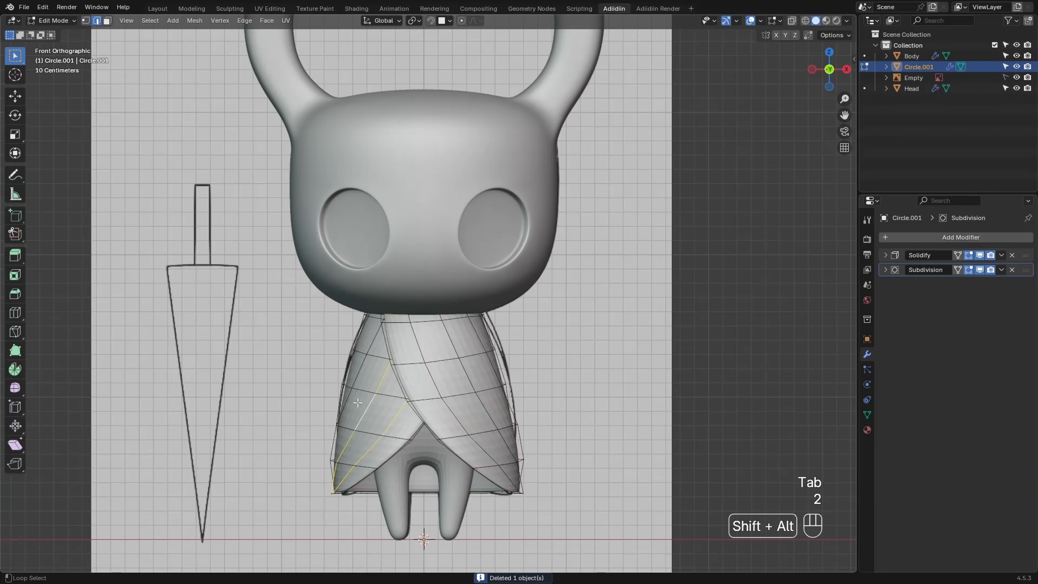
middle_click_drag(363, 410, 458, 407)
left_click(409, 409, "alt+shift")
left_click(375, 408, "alt+shift")
left_click(356, 405, "alt+shift")
left_click(407, 412, "alt+shift")
left_click(360, 414, "alt+shift")
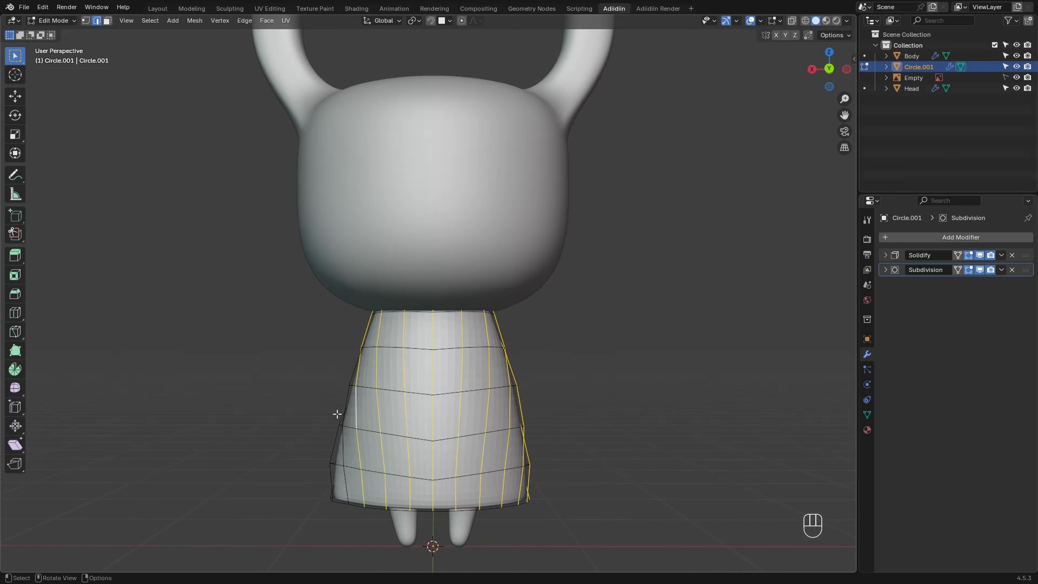
middle_click_drag(336, 414, 441, 411)
left_click(434, 409, "alt+shift")
left_click(413, 409, "alt+shift")
key("KP_1")
left_click(455, 411, "alt+shift")
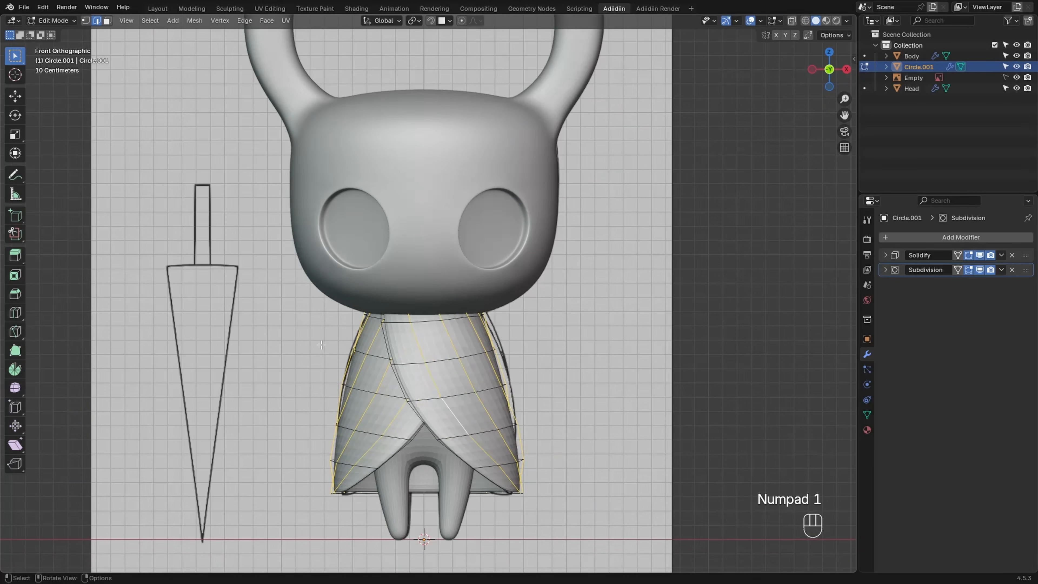
key("v")
right_click(322, 345)
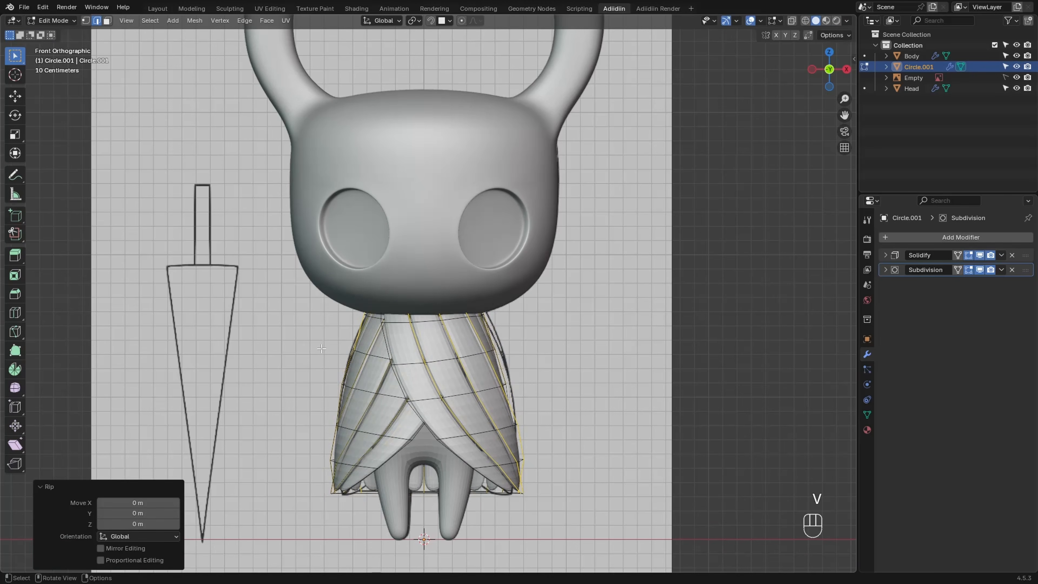
key("Tab")
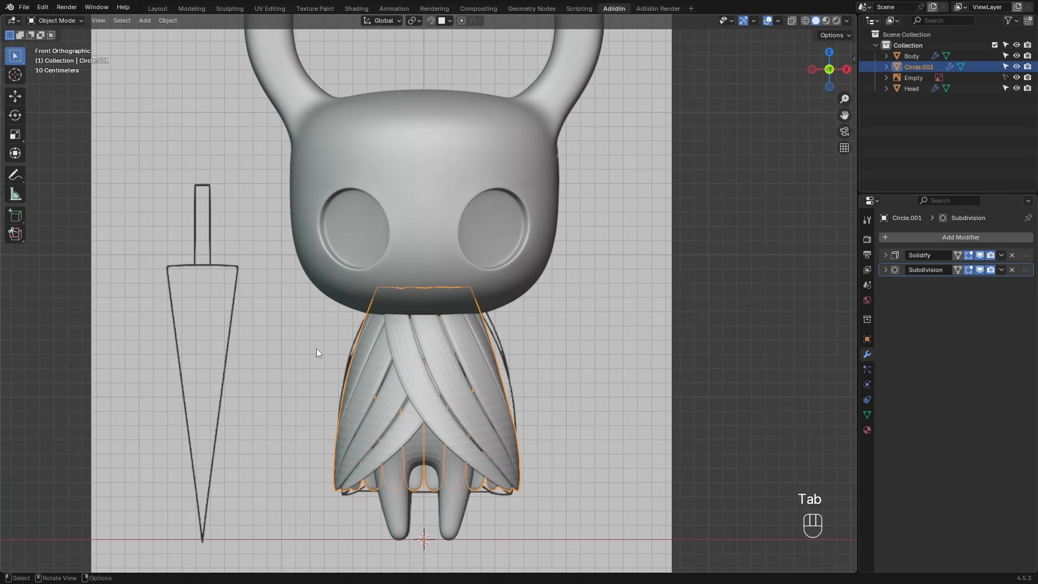
left_click(314, 345)
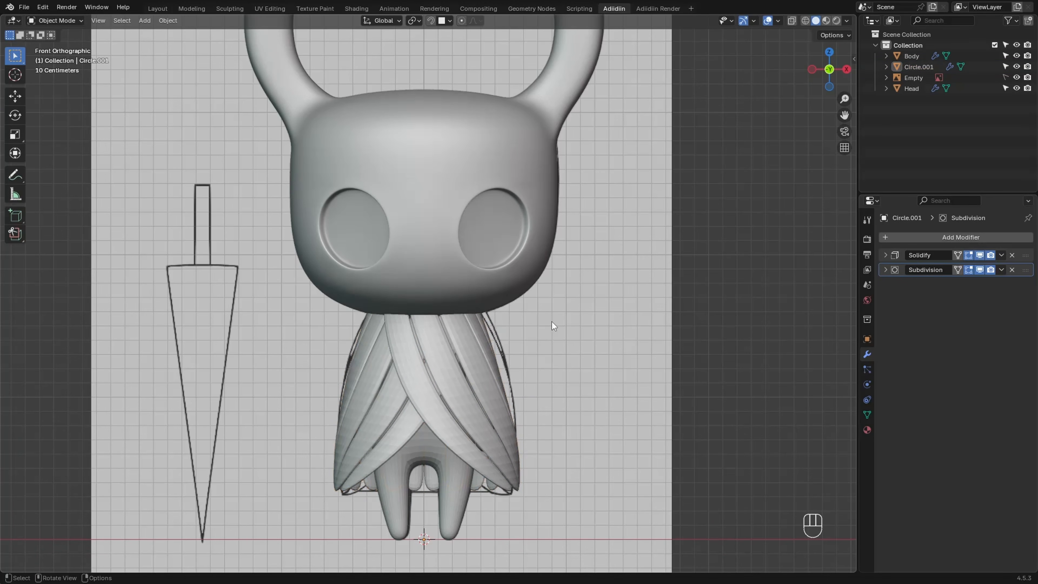
Add a Displace modifier to the cloak with a strength of 0.05
key("shift+a")
type("di")
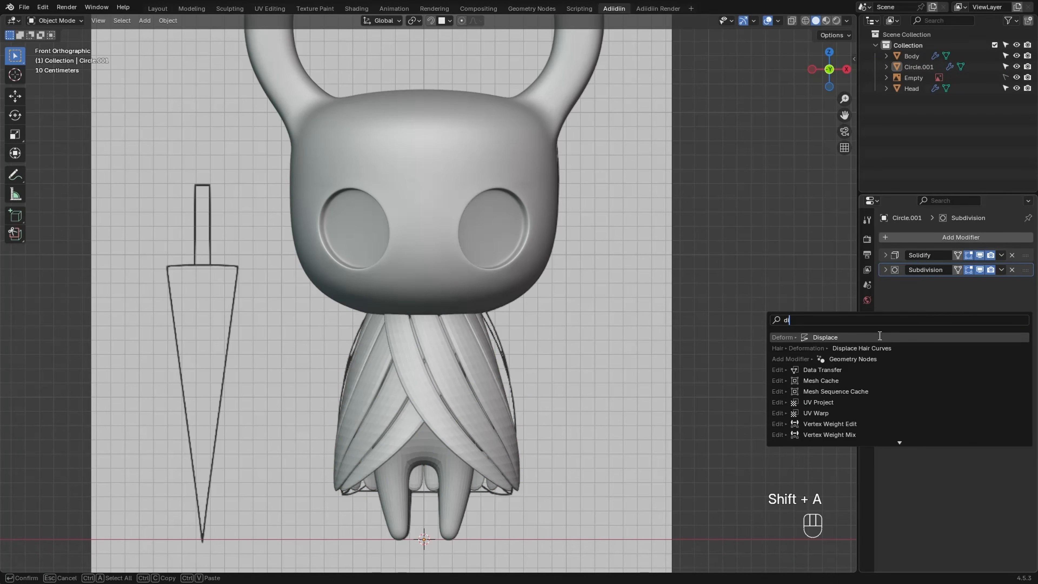
left_click(879, 336)
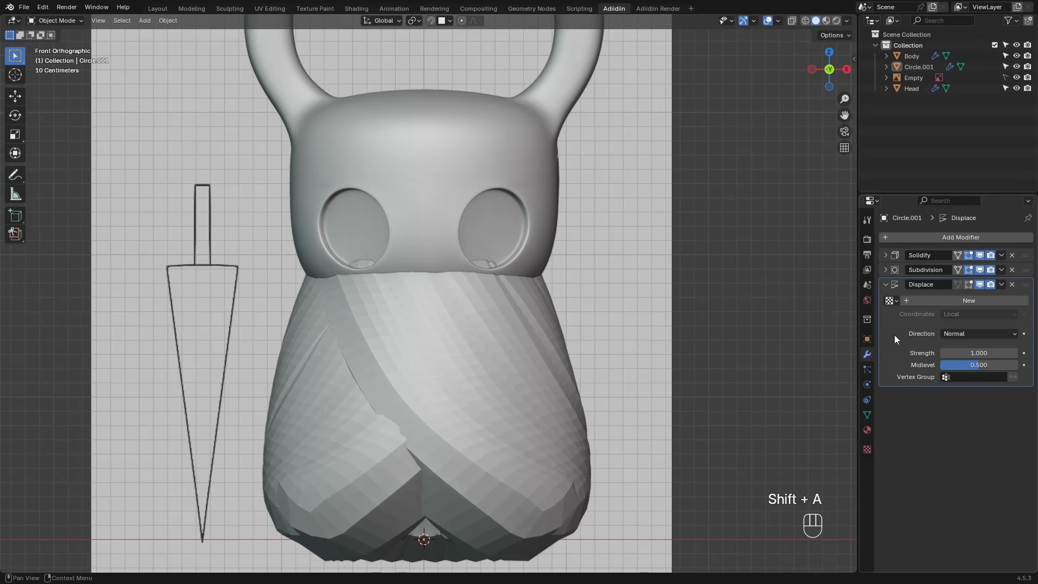
left_click_drag(964, 352, 906, 370, "shift")
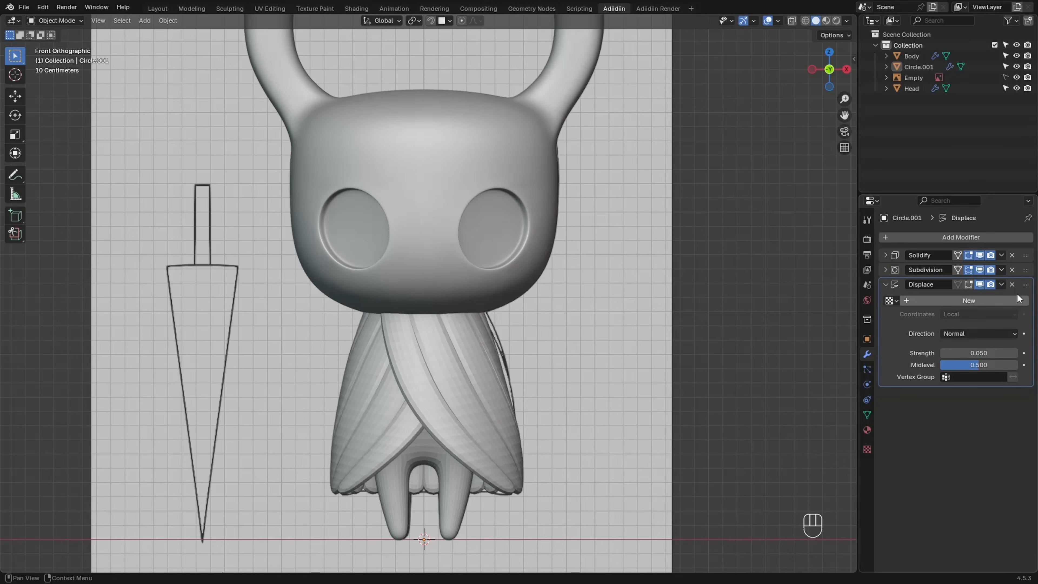
Place Displace before Subdivision, set both the viewport and render subdivision levels to 3, and collapse both modifiers
left_click_drag(1025, 284, 1027, 267)
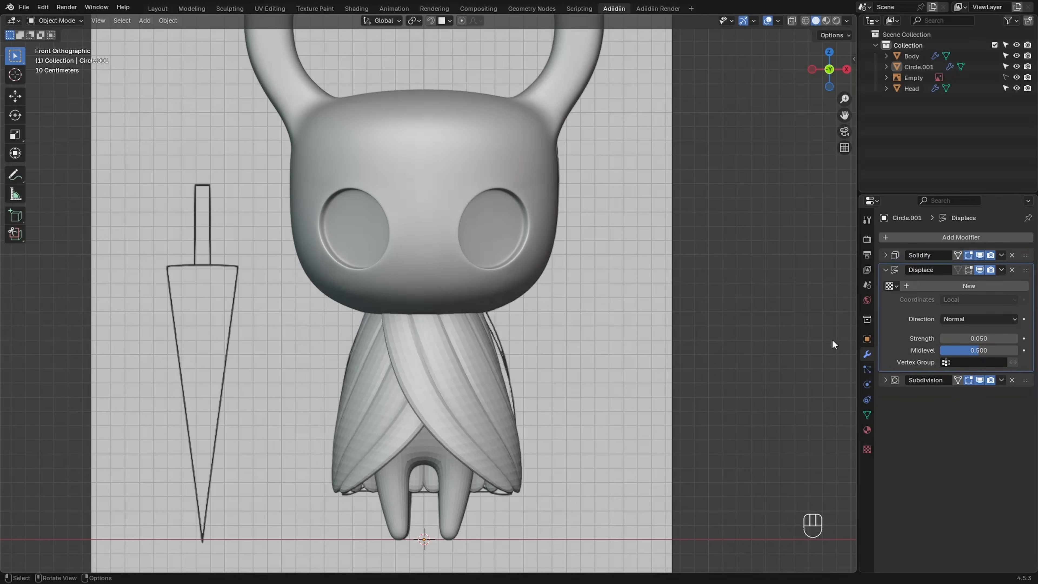
left_click(884, 269)
left_click(886, 284)
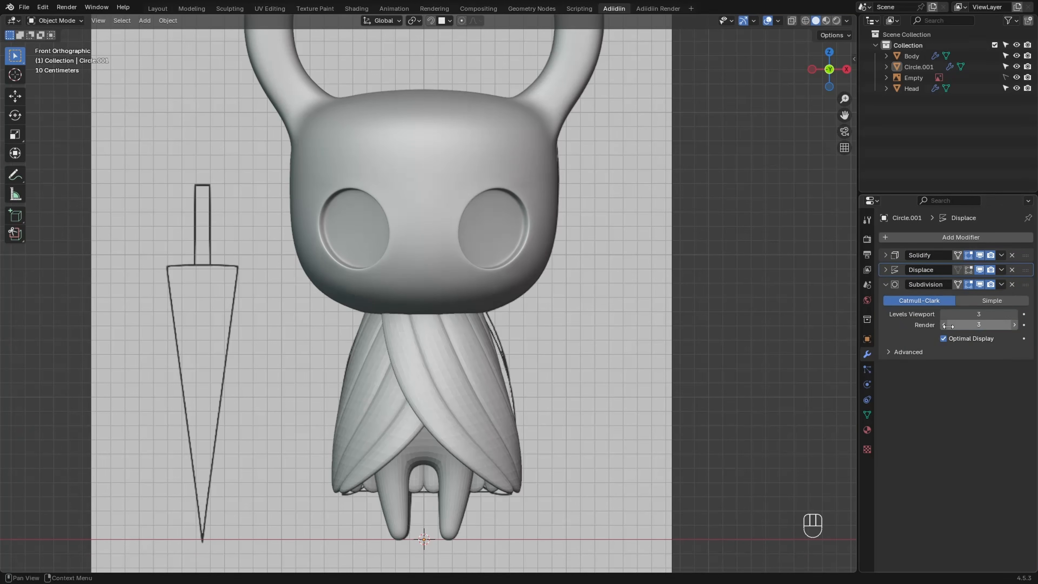
left_click(884, 284)
Select all hem vertices through the mesh and scale them around individual origins to about a third, tapering each strip's tip
key("ctrl+KP_1")
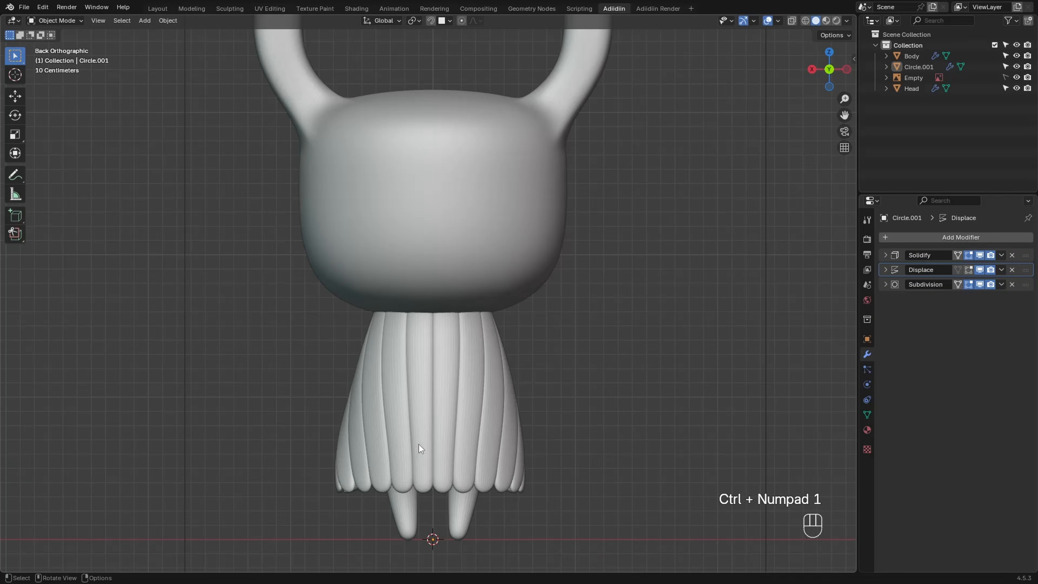
key("Tab")
key("1")
key("alt+z")
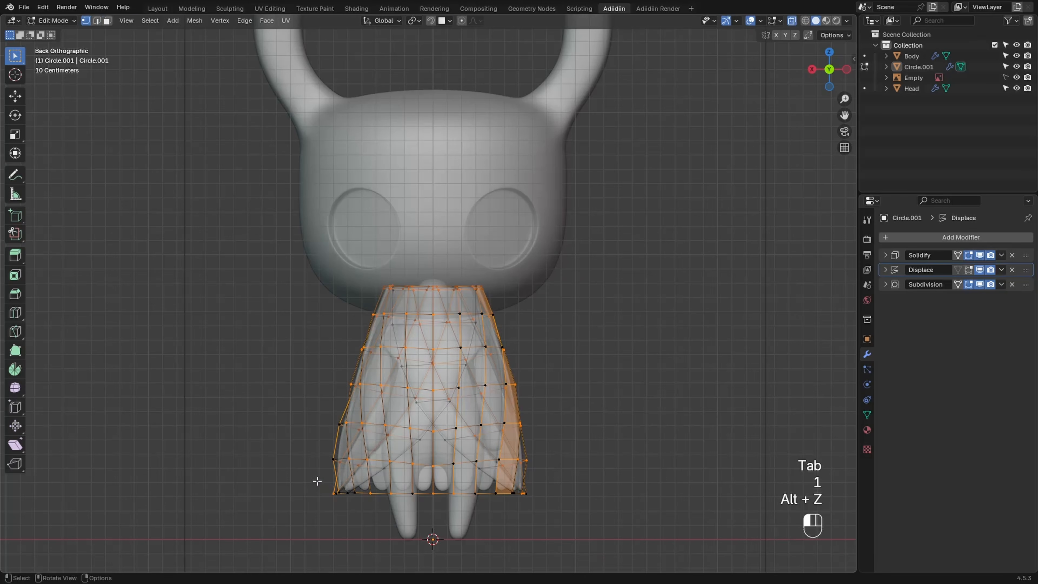
left_click_drag(318, 479, 528, 515)
key("period")
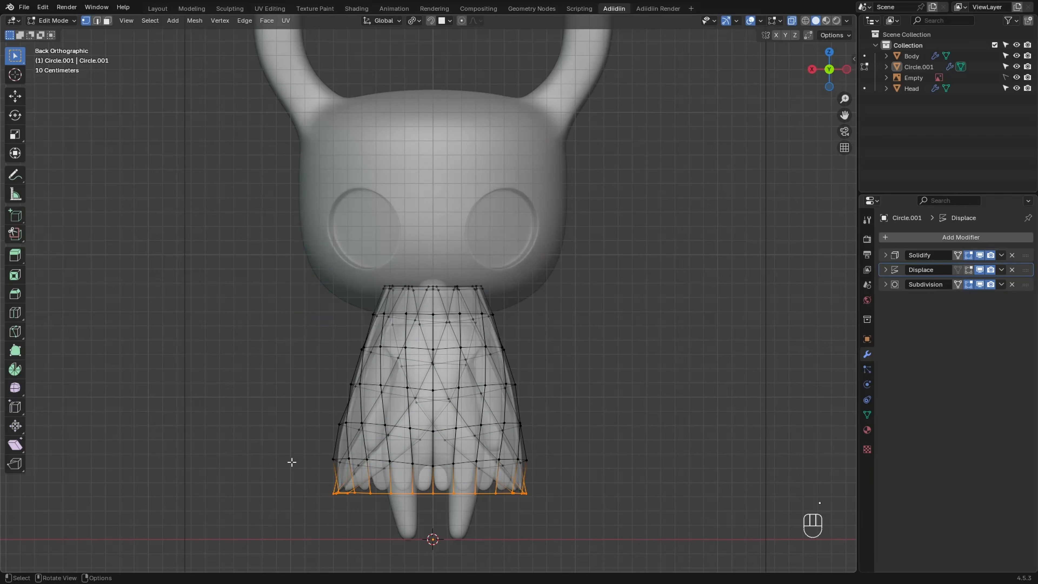
key("s")
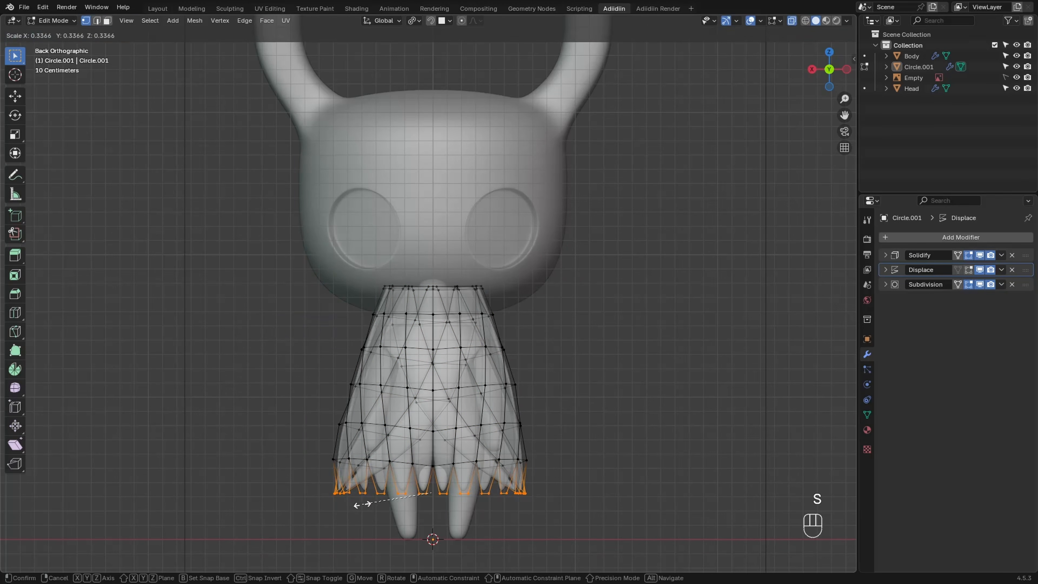
left_click(372, 504)
key("Tab")
key("alt+z")
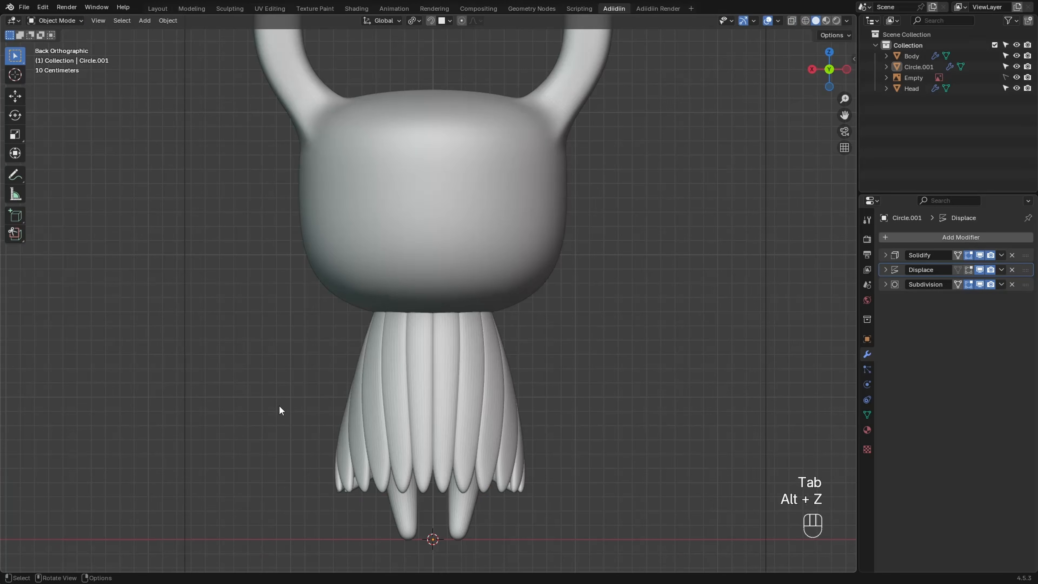
Select the whole cloak mesh, change the pivot point, and enlarge it slightly with Scale and Shrink/Fatten
key("KP_1")
left_click(352, 384)
key("Tab")
key("a")
key("period")
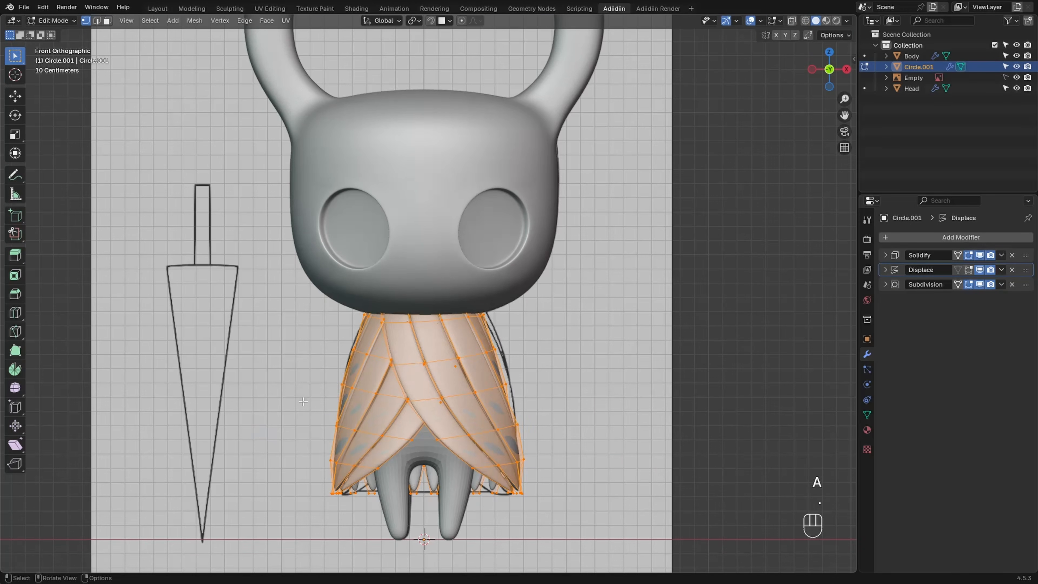
key("s")
left_click(290, 408)
key("alt+s")
left_click(292, 384)
key("Tab")
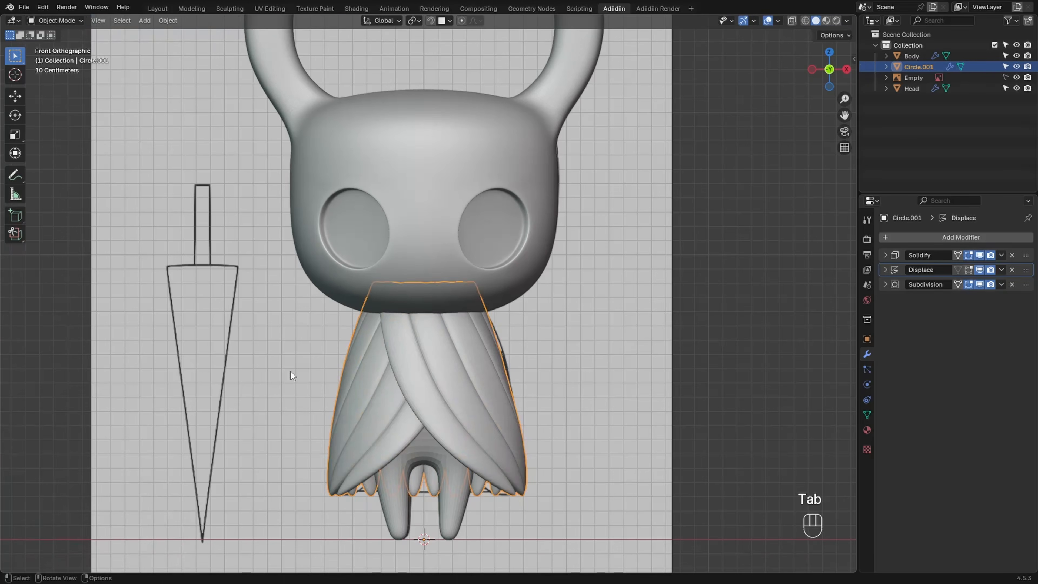
left_click(296, 358)
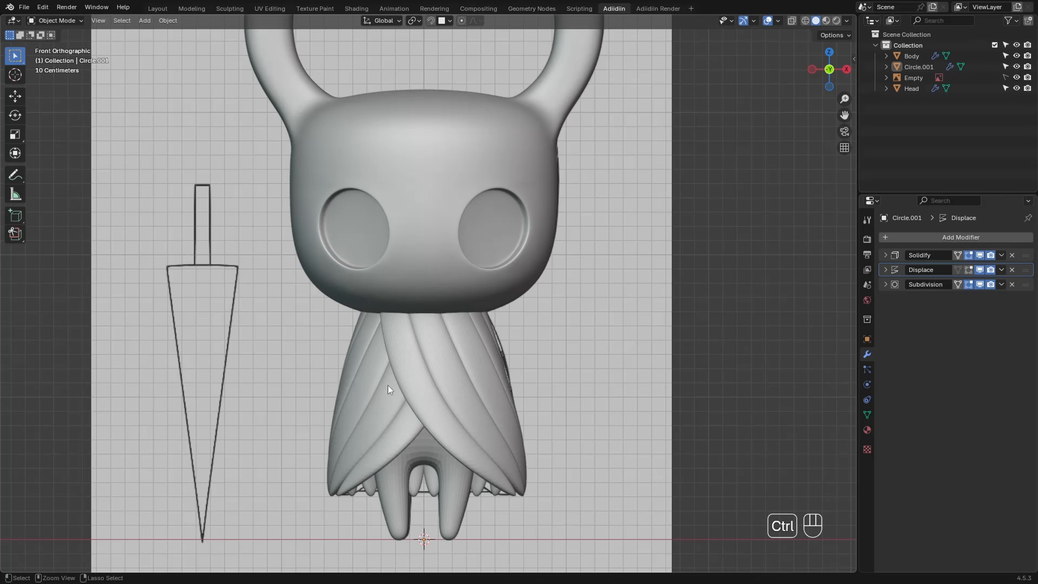
Narrow the cloak's neckline by scaling its upper vertex rows down, ending with the topmost row at about 0.92
middle_click_drag(388, 385, 299, 393, "ctrl")
left_click(355, 389)
key("Tab")
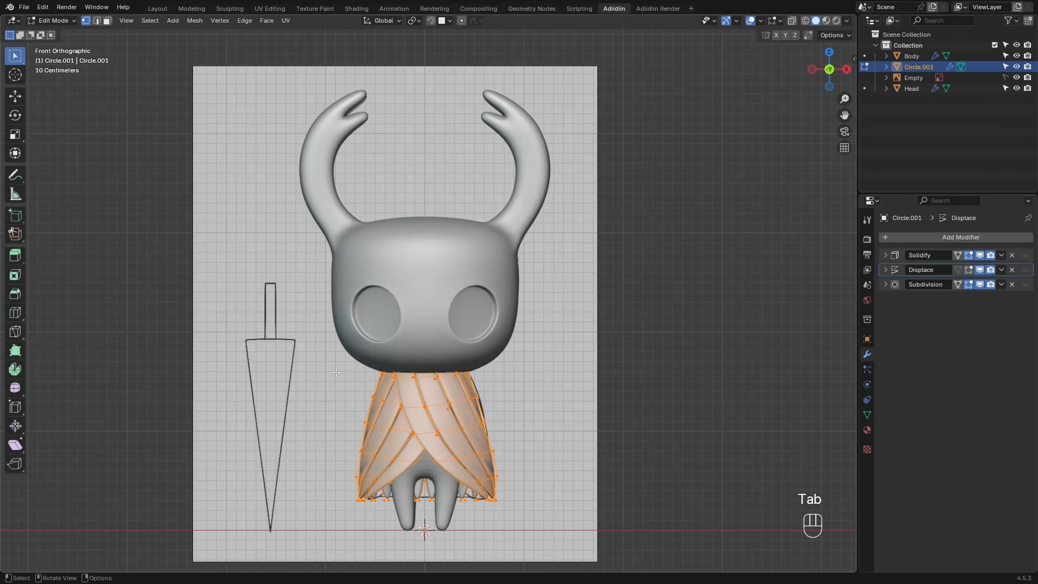
key("alt+z")
left_click_drag(337, 334, 490, 387)
key("s")
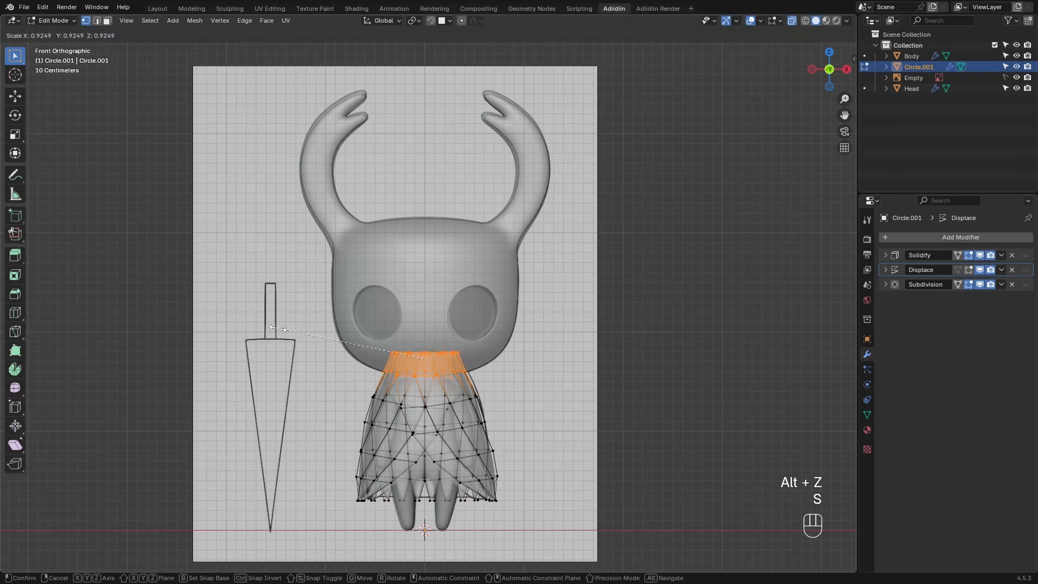
left_click(276, 329)
left_click_drag(354, 342, 479, 362)
key("s")
left_click(301, 332)
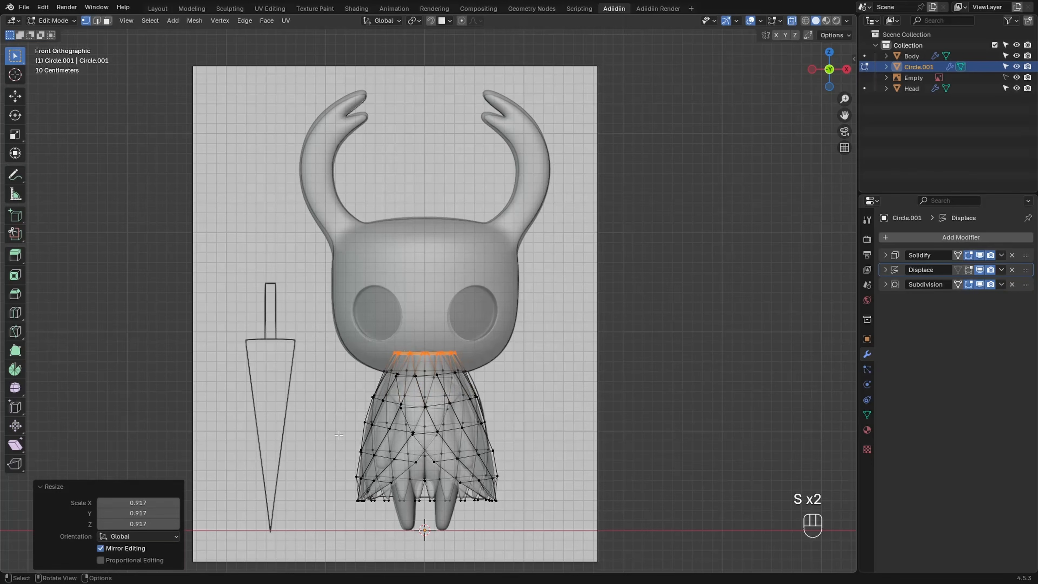
Taper the cloak's lower part by scaling successively lower vertex rows to about 0.96, 0.95 and 0.94
left_click_drag(345, 446, 507, 522)
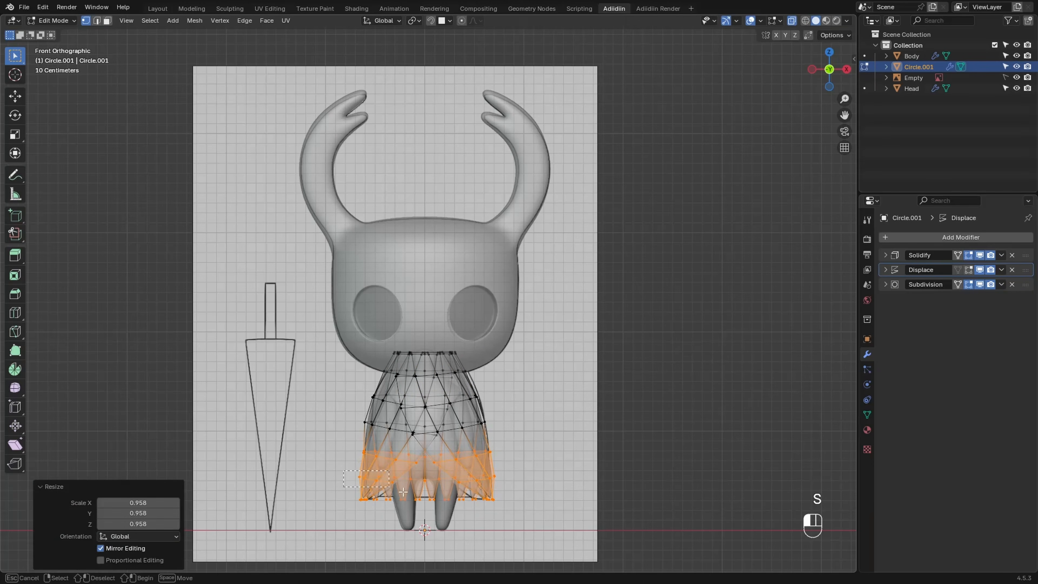
key("s")
left_click(288, 433)
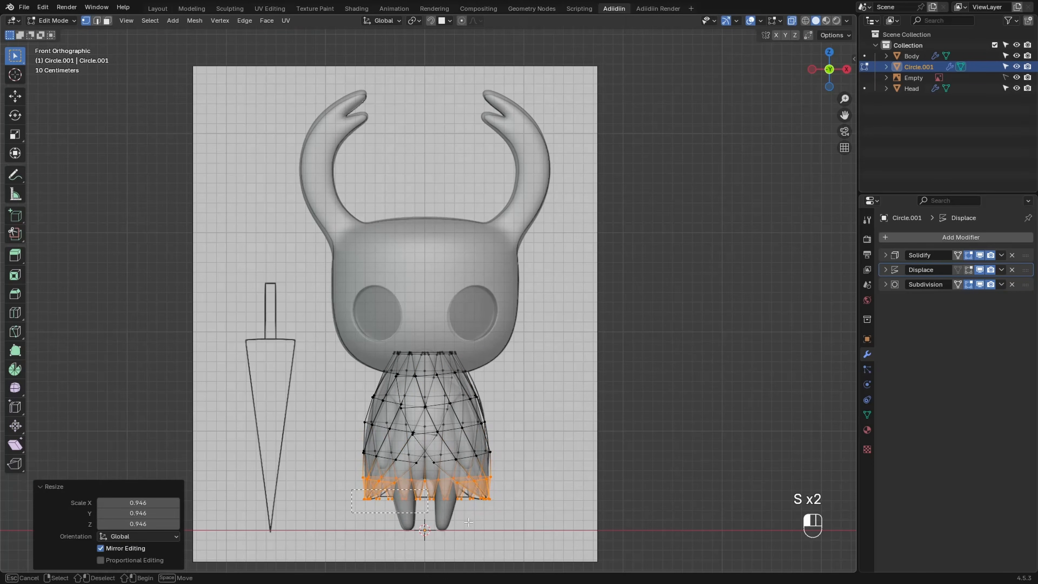
key("s")
left_click(280, 447)
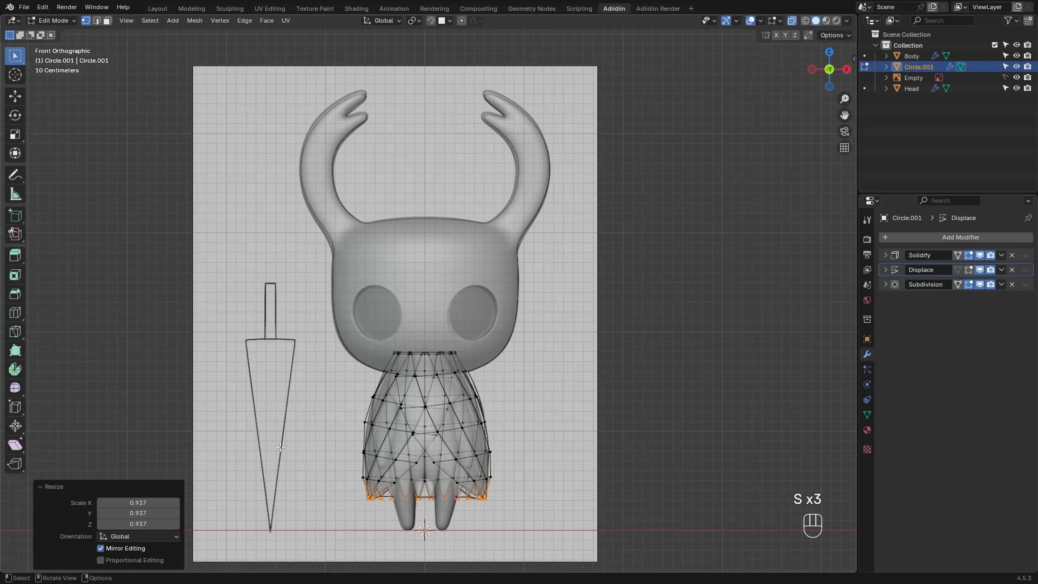
Turn off X-ray and, in the right side view, scale the whole cloak along Y to about 0.85
key("alt+z")
key("KP_3")
key("a")
key("s")
key("y")
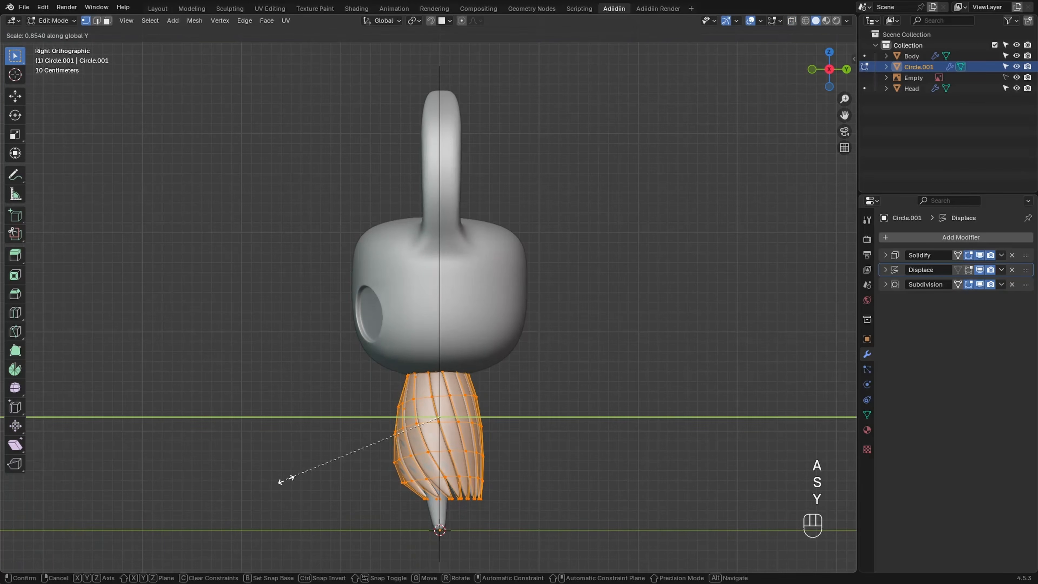
left_click(286, 478)
Edit the cloak and body together and move both meshes about 0.06 m along Y
key("Tab")
left_click(426, 520, "shift")
key("Tab")
key("a")
key("g")
key("y")
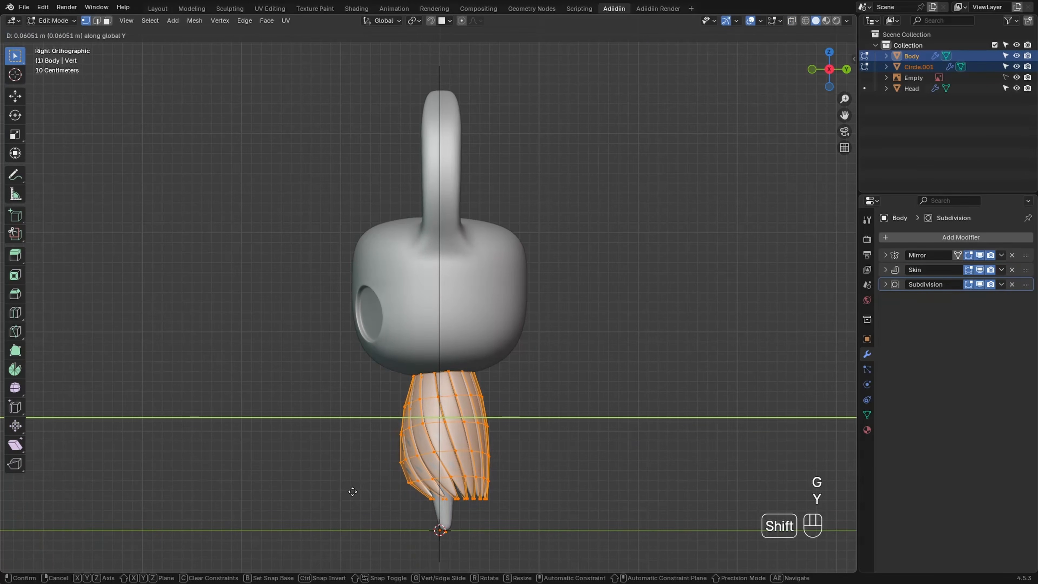
left_click(351, 491)
key("Tab")
key("KP_1")
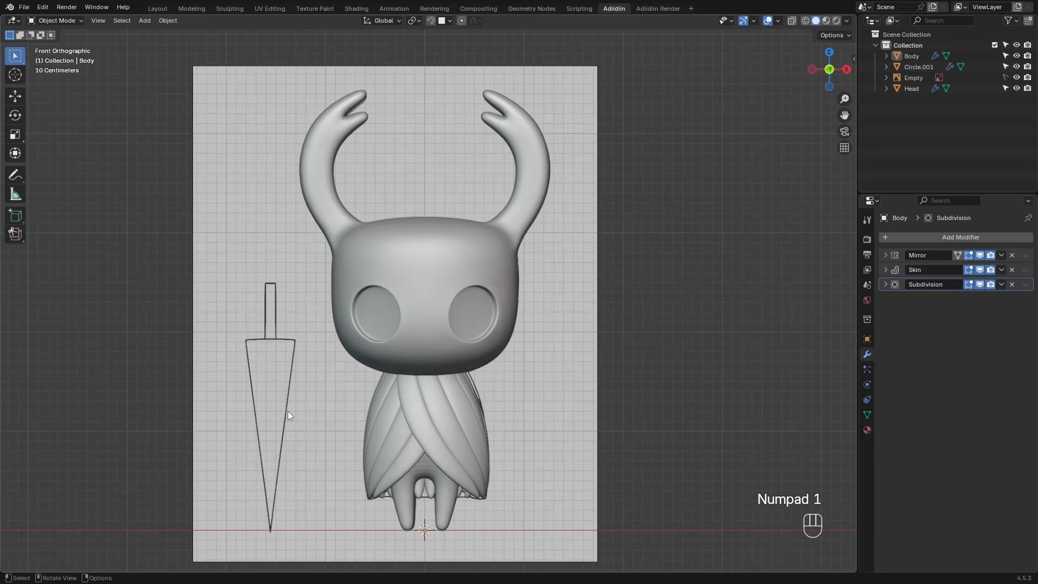
Rename the Circle.001 object as Cloak and shade it smooth
double_click(916, 67)
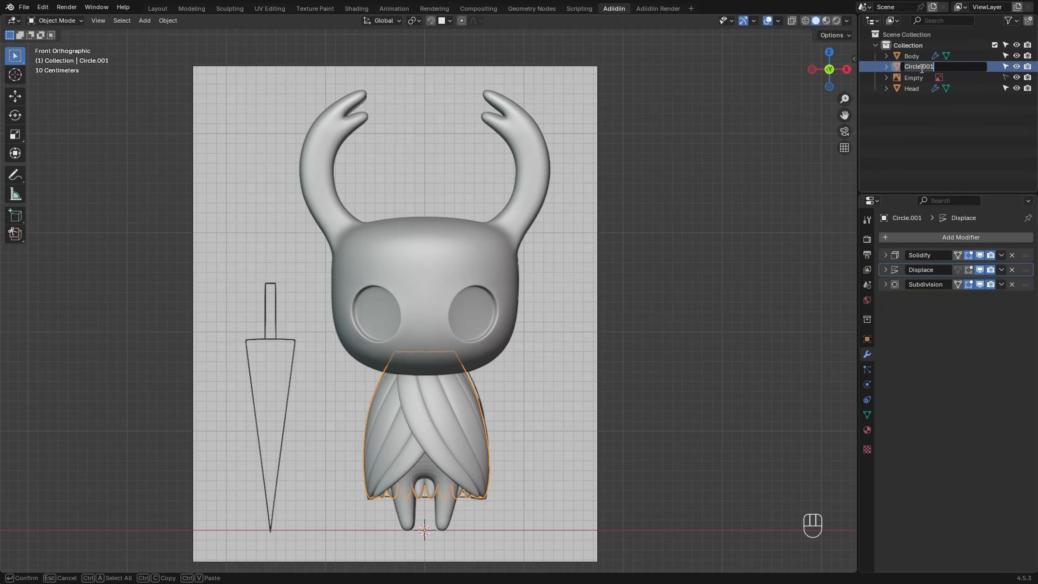
type("Cloak")
key("Return")
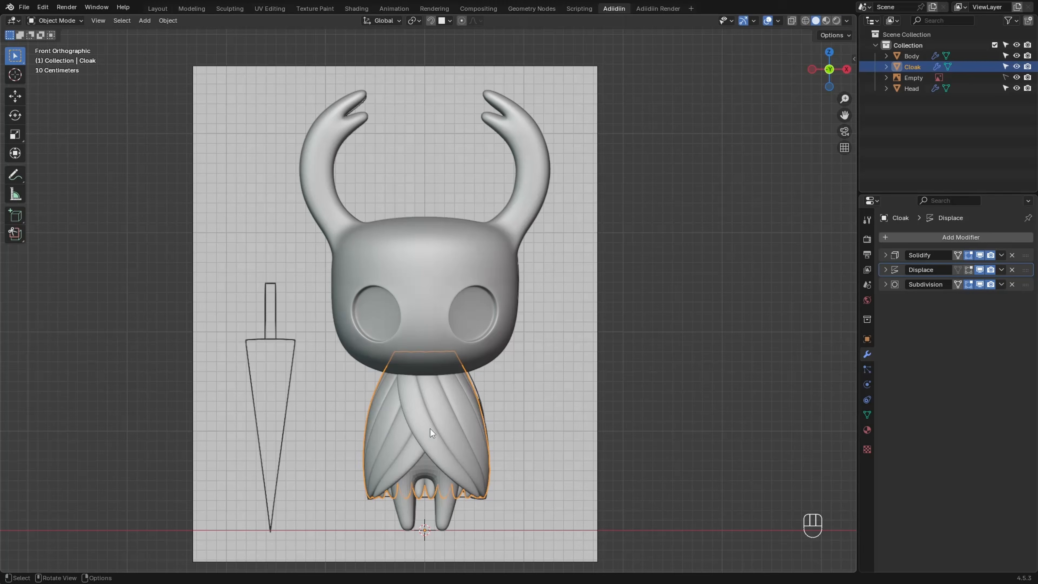
right_click(388, 418)
left_click(375, 369)
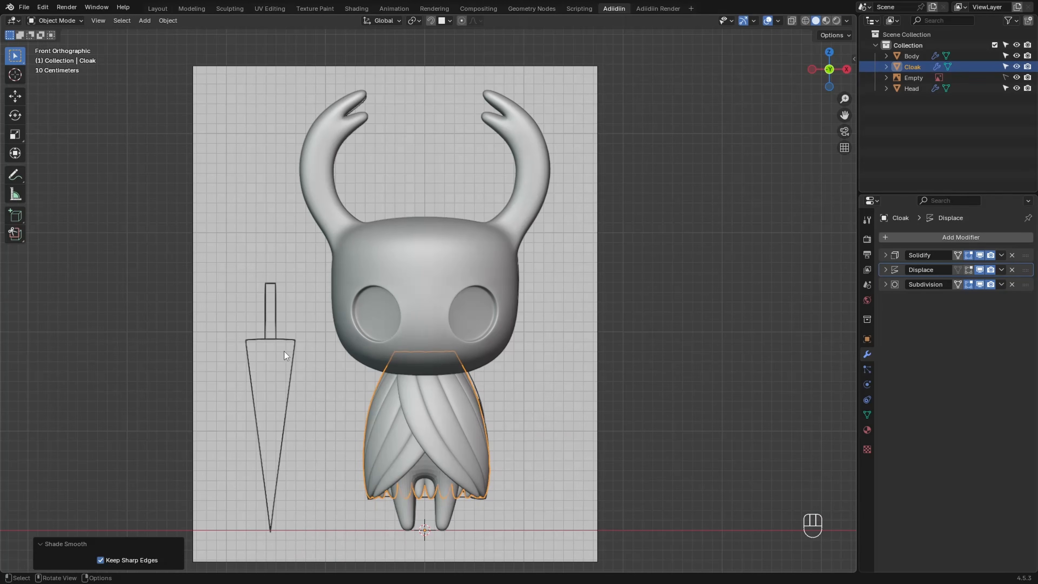
Apply the Body's Mirror and Skin modifiers and shade the body smooth
left_click(284, 351)
left_click(417, 468)
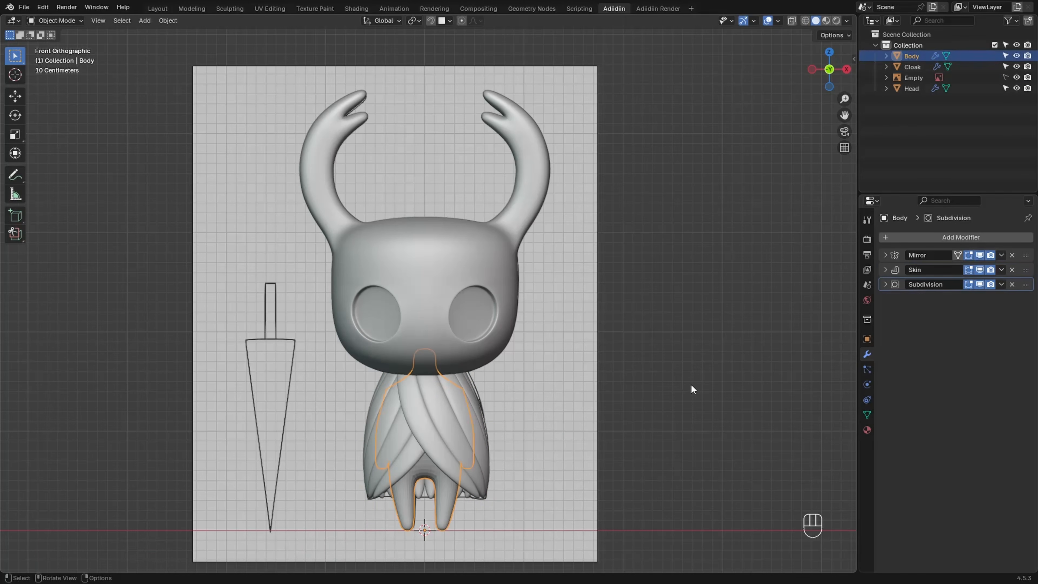
left_click(1001, 254)
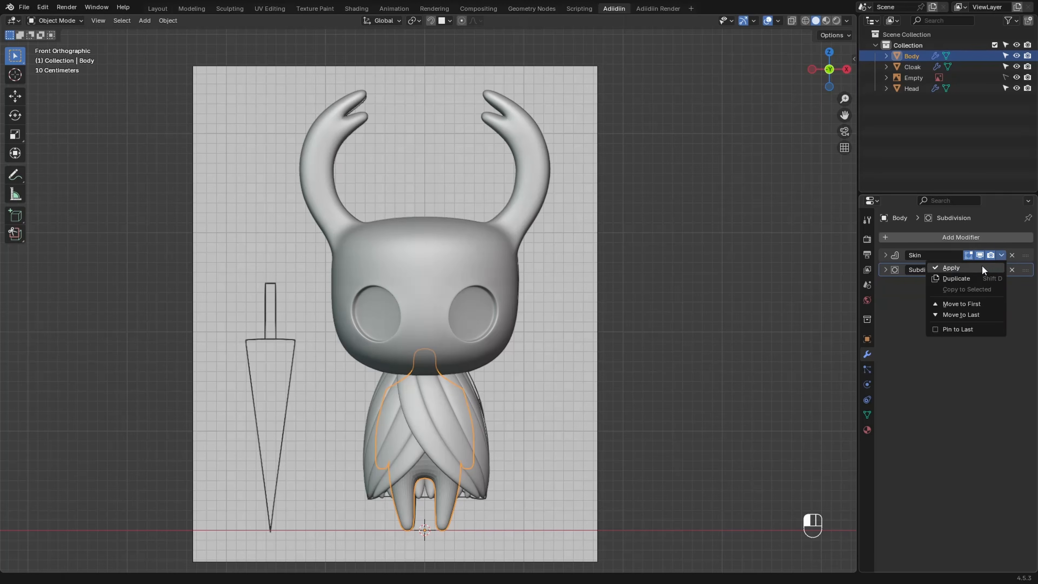
left_click(981, 266)
right_click(404, 481)
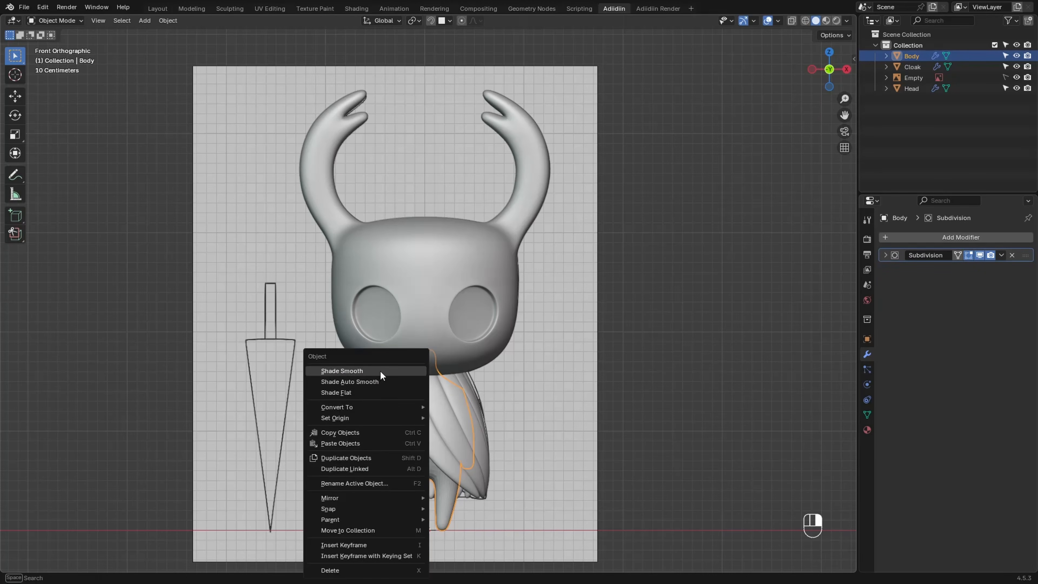
left_click(381, 371)
left_click(311, 366)
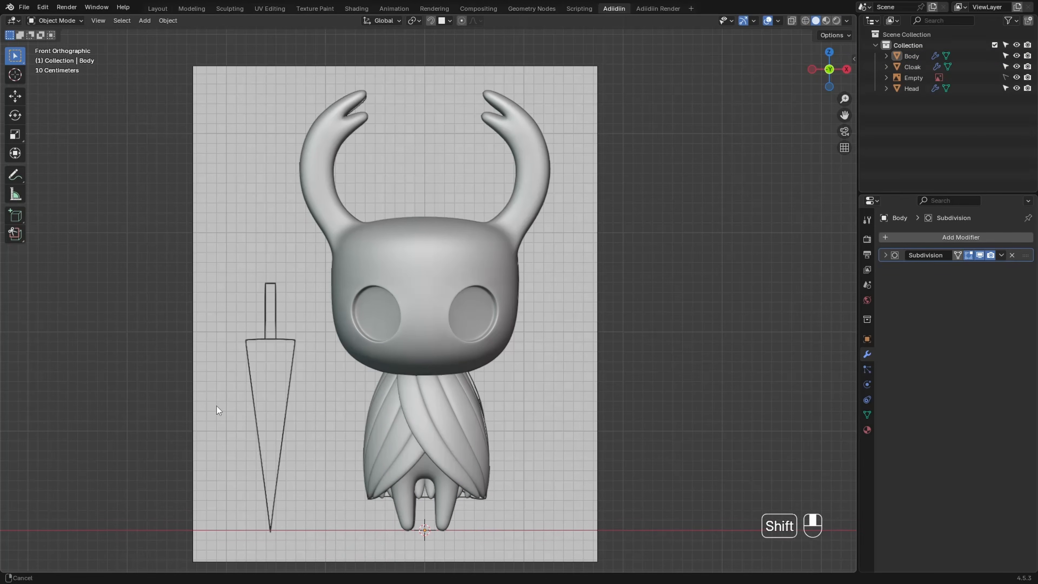
Add a mesh circle at the tip of the reference sword and open it for mesh editing
middle_click_drag(216, 405, 348, 290, "shift")
middle_click_drag(259, 310, 269, 331, "ctrl")
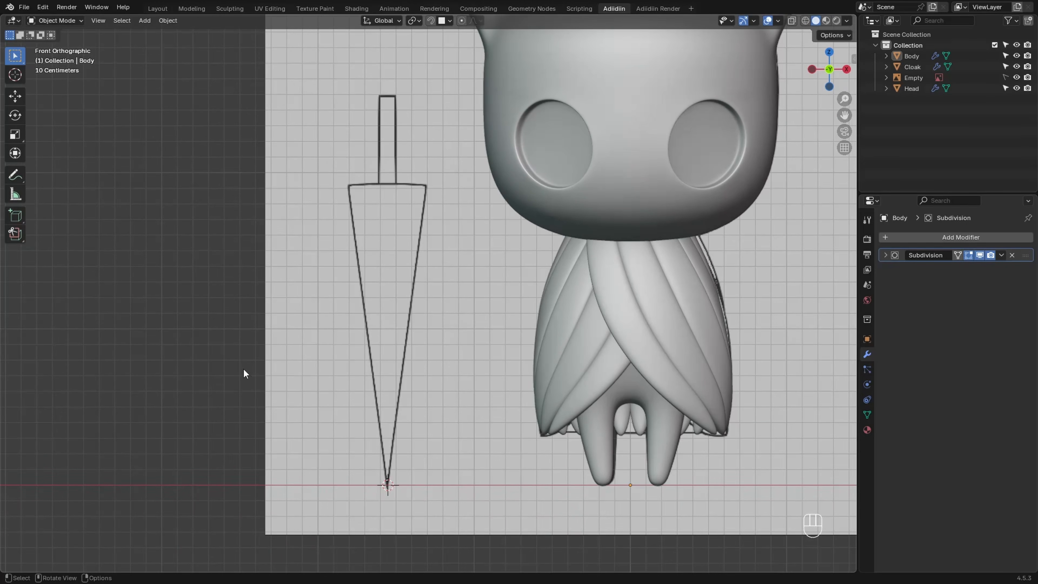
key("shift+a")
mouse_move(230, 351)
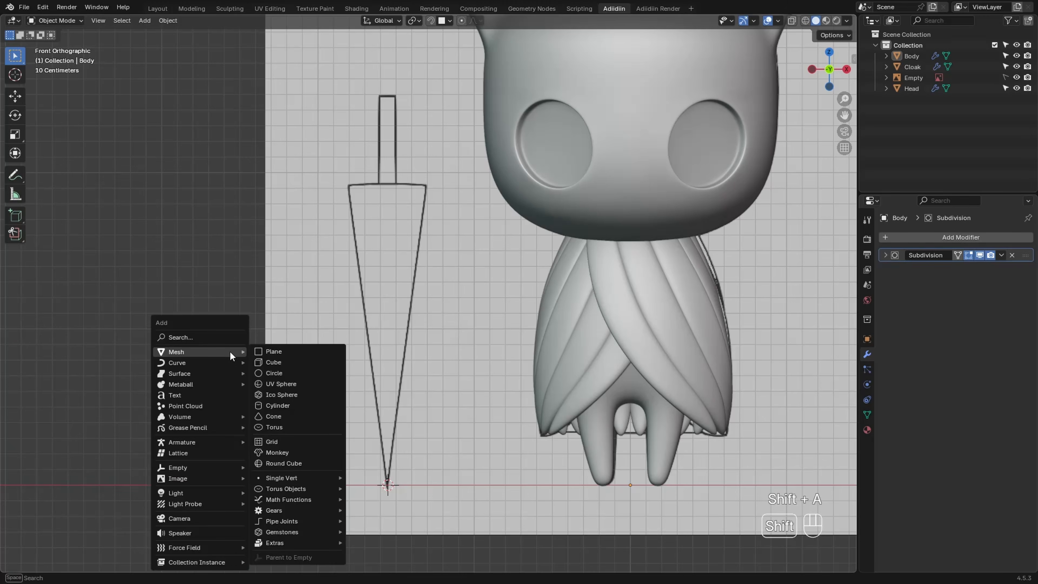
left_click(265, 372)
key("Tab")
Scale the circle down to the sword handle's width and raise it about 2.49 m along Z to the handle's top
key("s")
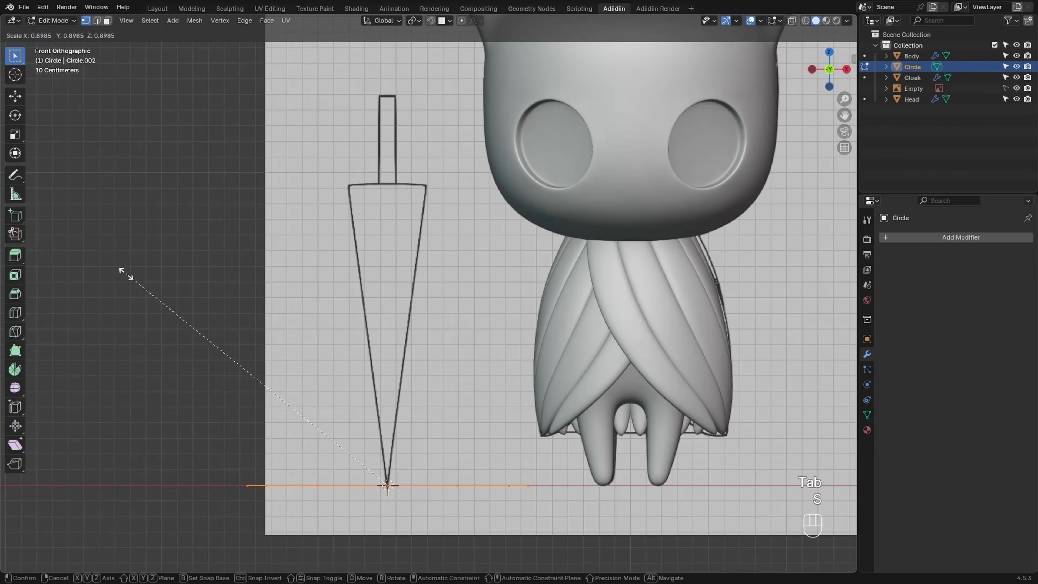
left_click(369, 472)
key("g")
key("z")
left_click(348, 109)
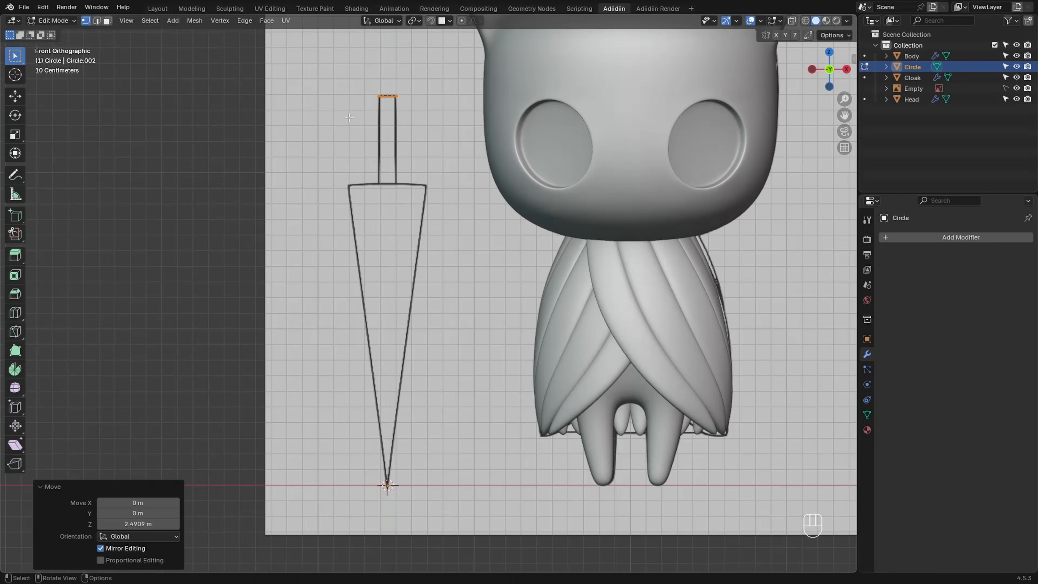
Extrude the ring down Z to the blade's shoulder, extrude about 0.024 m more, and widen that ring about 4.1 times to the blade's width
key("e")
key("z")
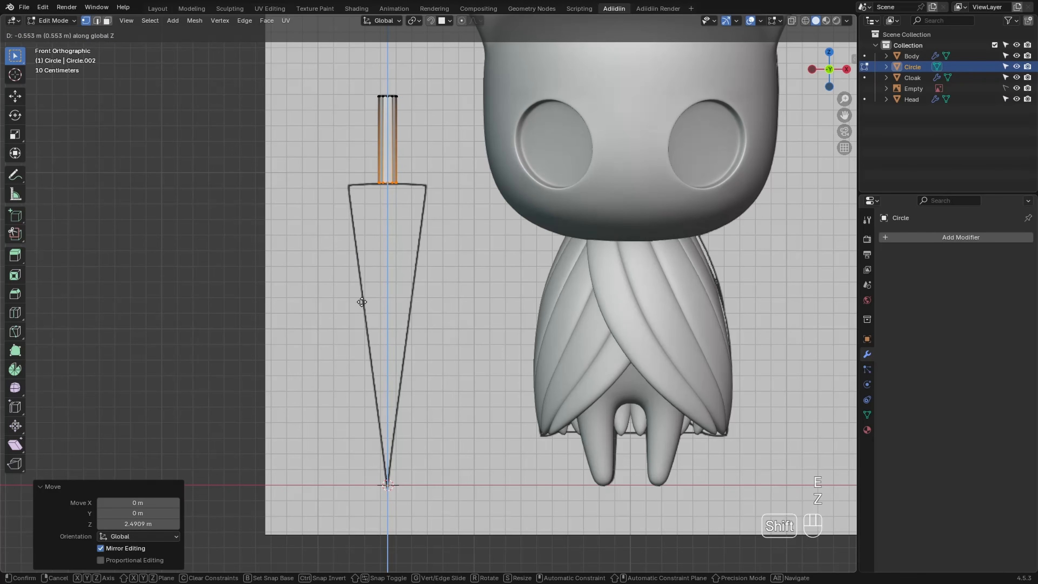
left_click(362, 302)
key("e")
key("z")
left_click(321, 226)
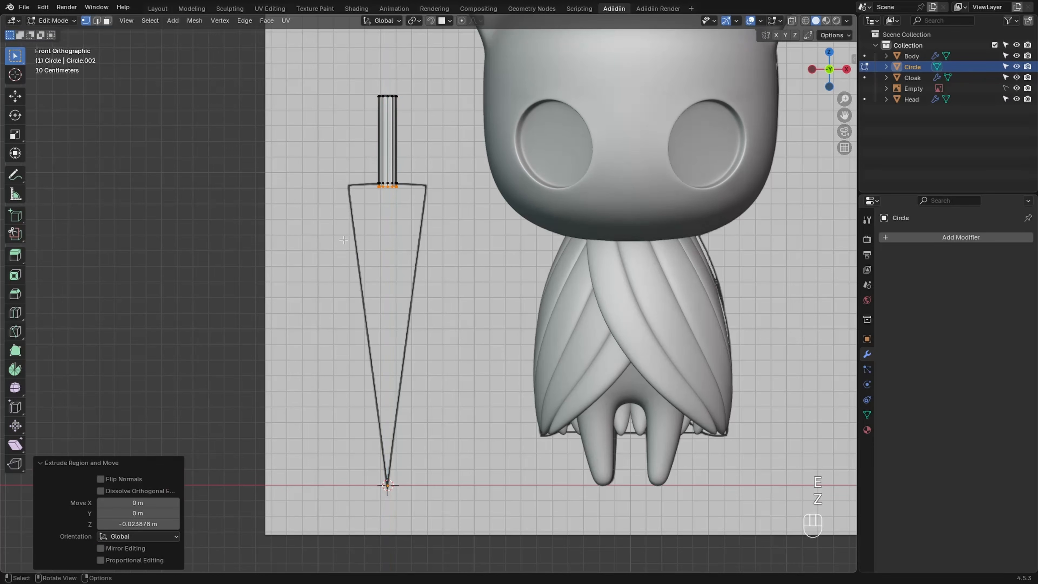
key("s")
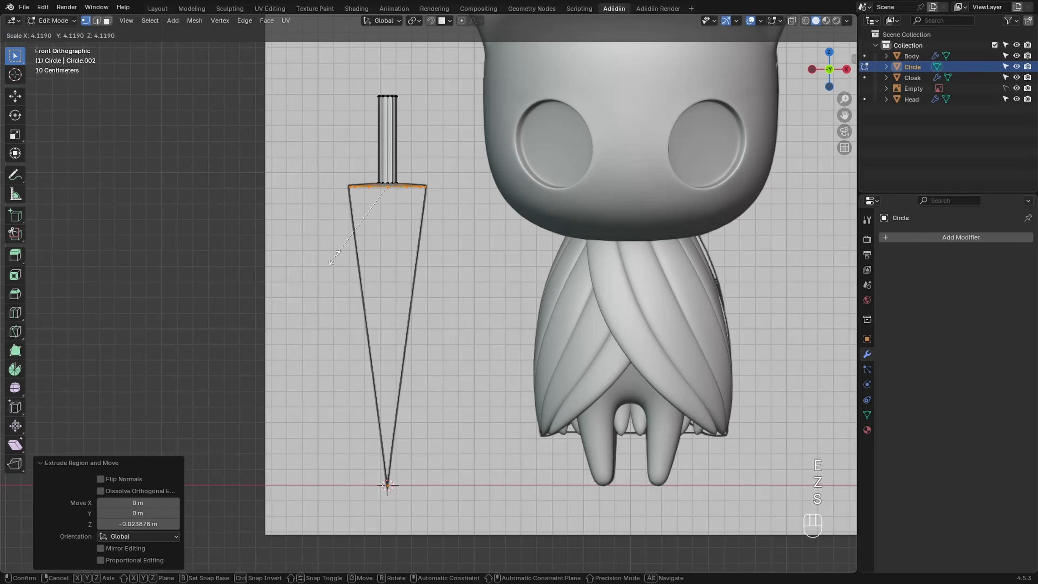
left_click(292, 227)
In top view, scale the whole sword mesh along Y to about 0.84 and fill the handle's open end with a face
key("KP_7")
scroll(194, 159, "up", 7)
middle_click_drag(194, 159, 317, 226, "shift")
scroll(218, 390, "up", 1)
key("a")
key("s")
key("y")
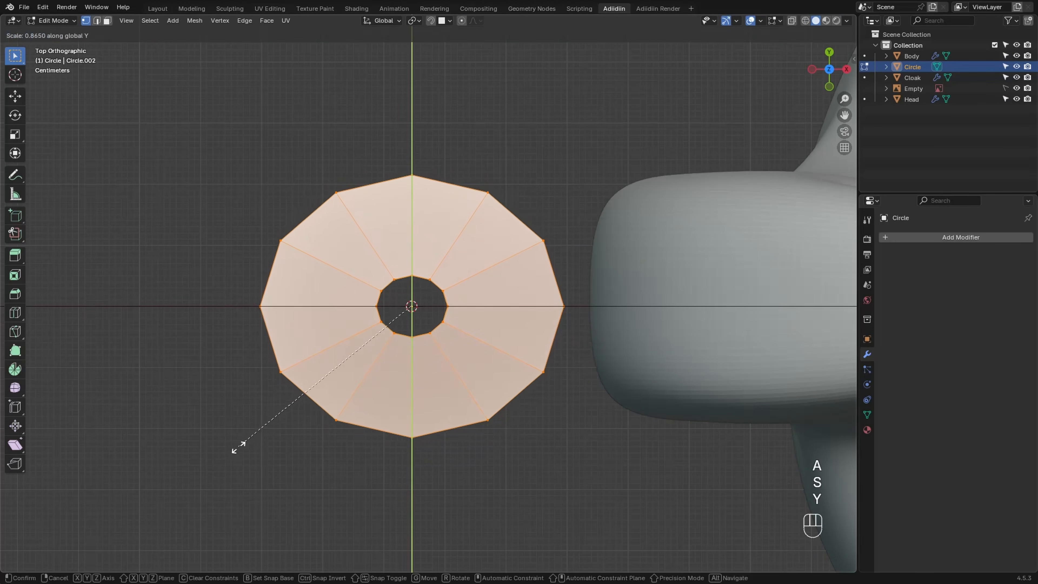
left_click(242, 442)
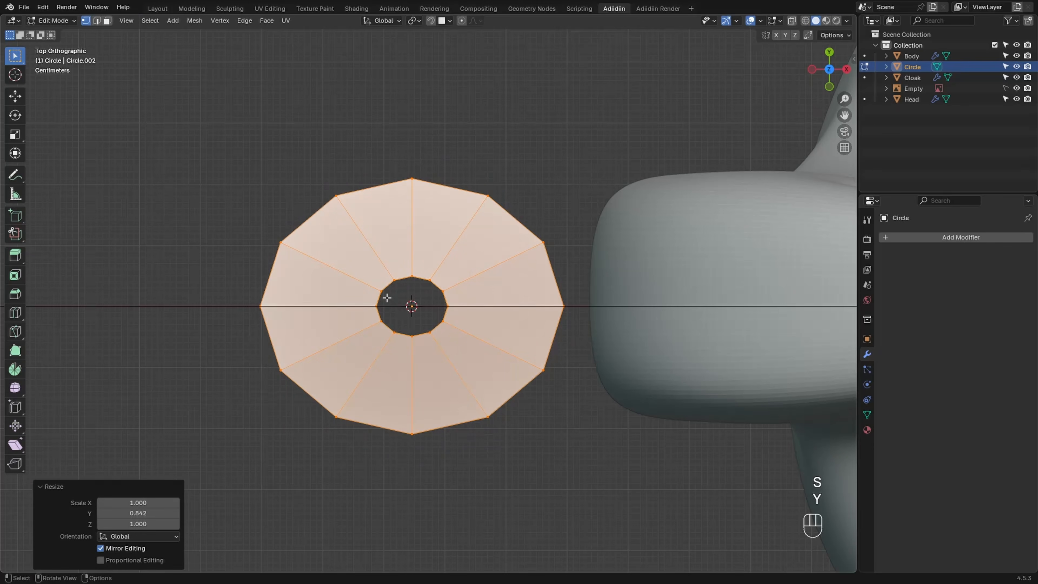
left_click(387, 286, "alt")
key("f")
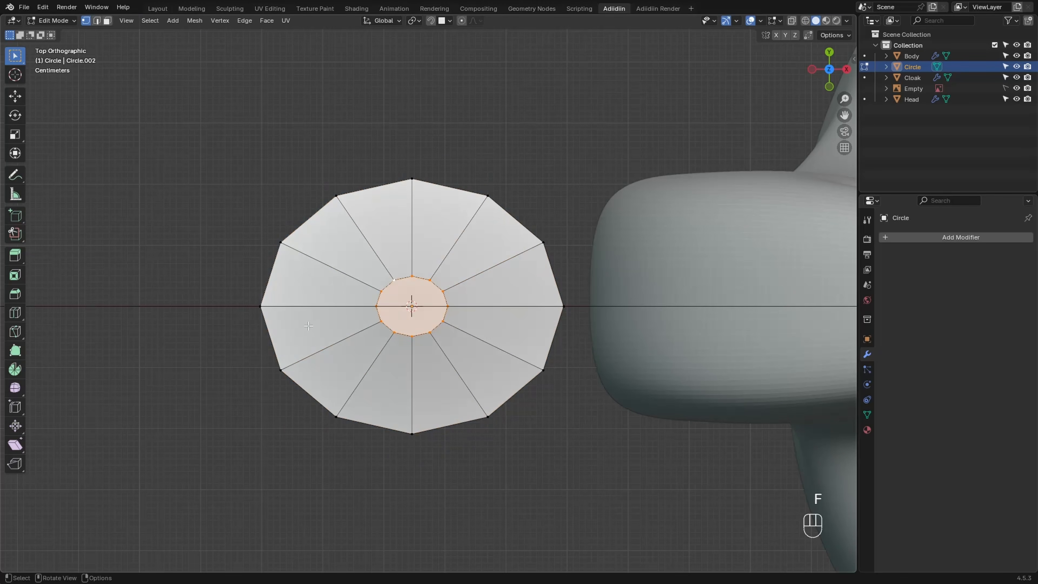
Connect the four axis vertices of the wide outer ring with straight edges to outline a diamond
left_click(261, 306)
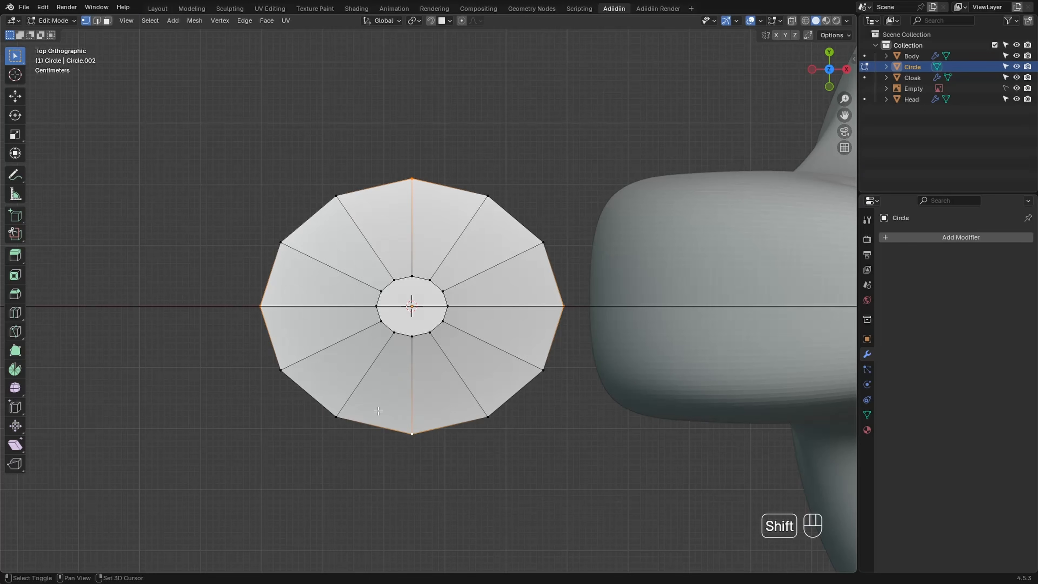
key("j")
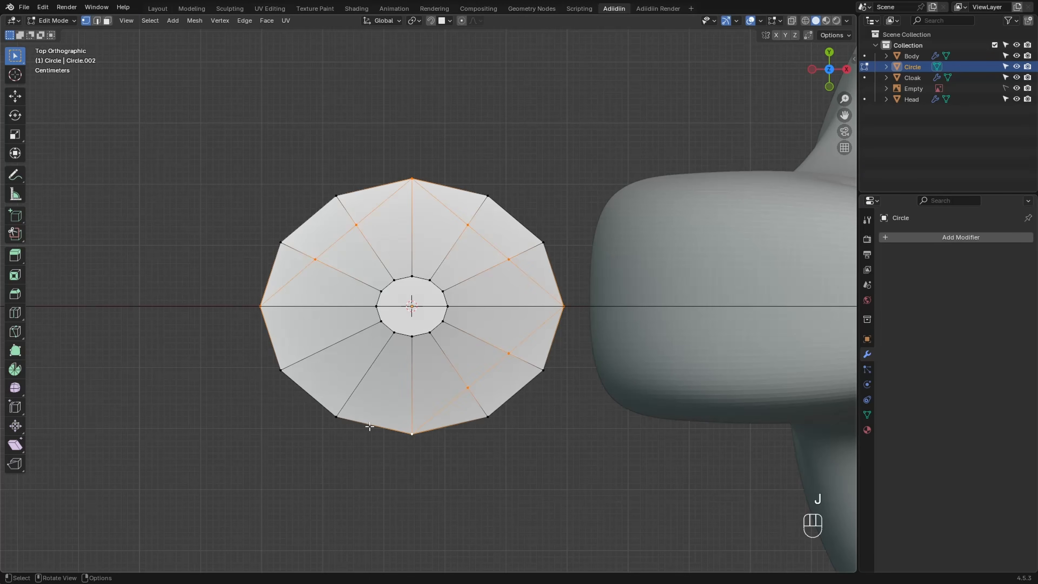
left_click(411, 434)
left_click(261, 310, "shift")
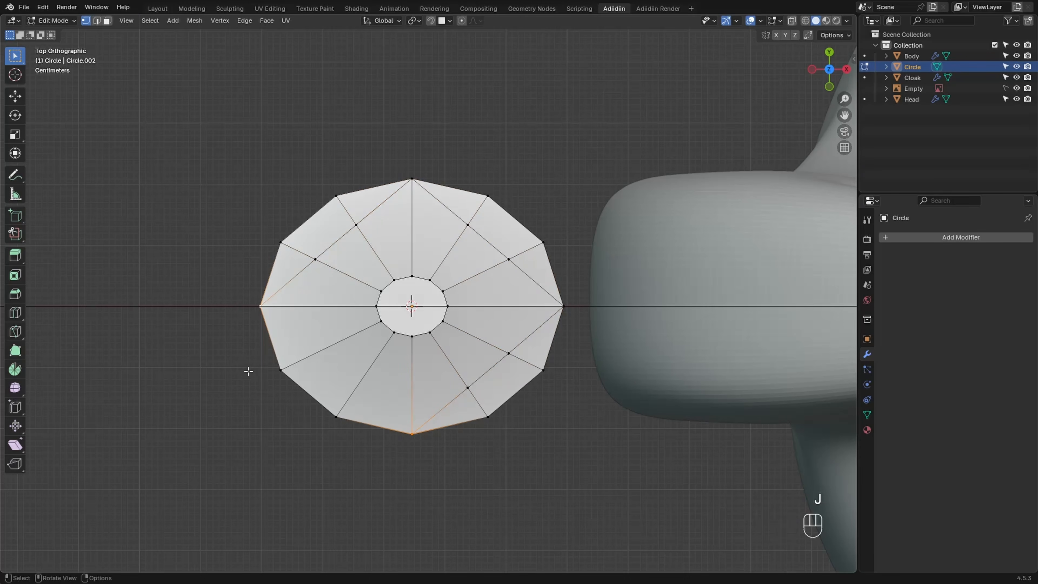
Delete the eight outer ring vertices lying outside the diamond outline
left_click(282, 371, "shift")
left_click(281, 244, "shift")
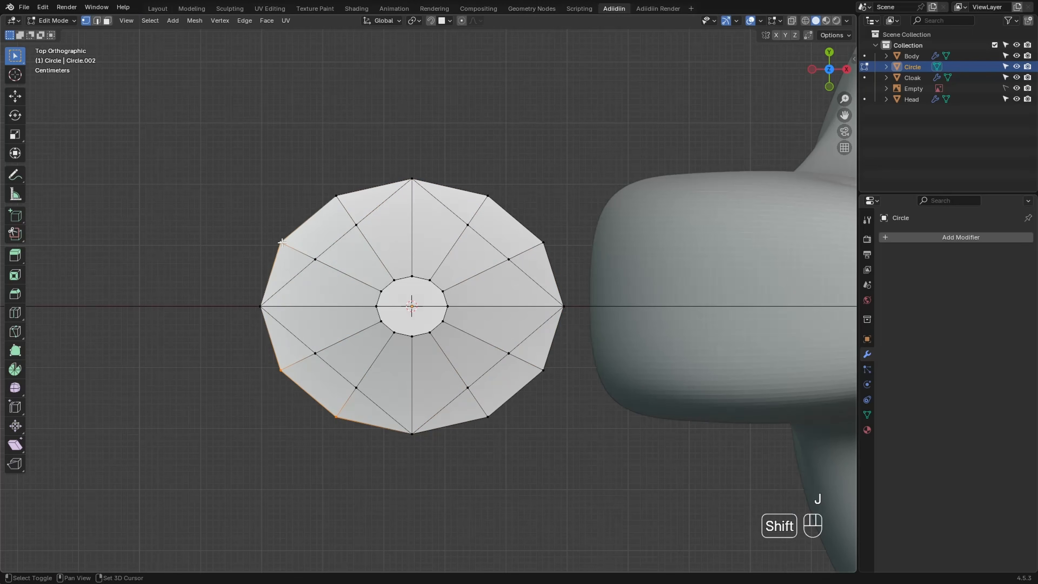
left_click(336, 197, "shift")
left_click(488, 196, "shift")
left_click(544, 242, "shift")
left_click(544, 371, "shift")
left_click(487, 417, "shift")
key("x")
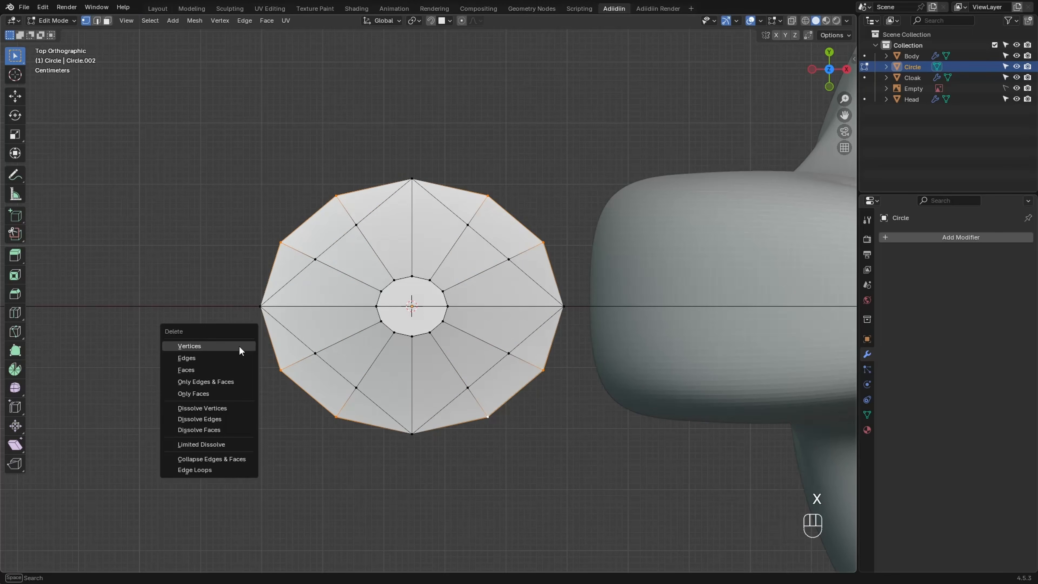
left_click(238, 346)
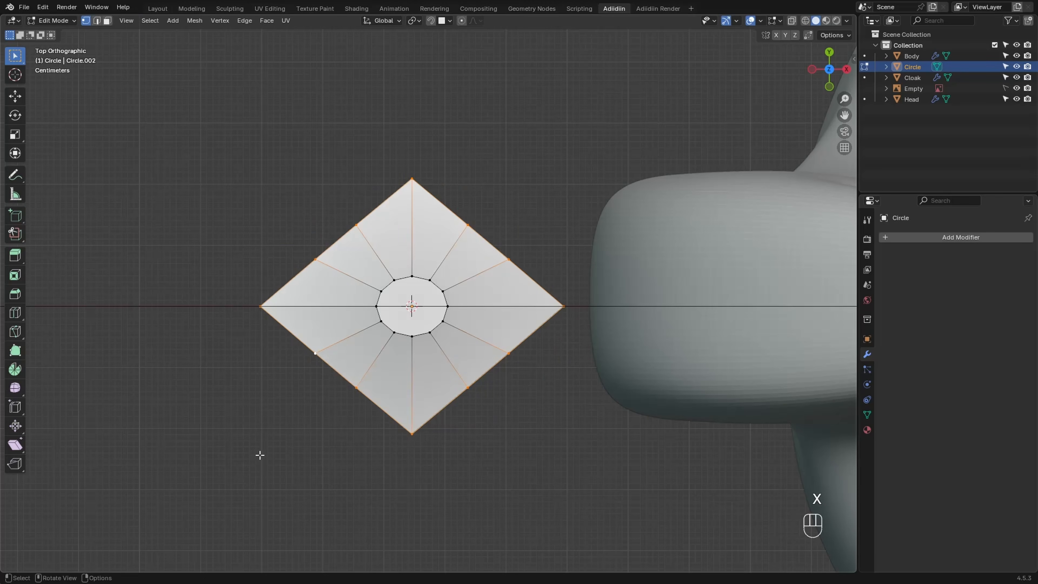
Scale the diamond outline along Y to about 0.56 and flatten it along Z with a scale of 0
key("s")
key("y")
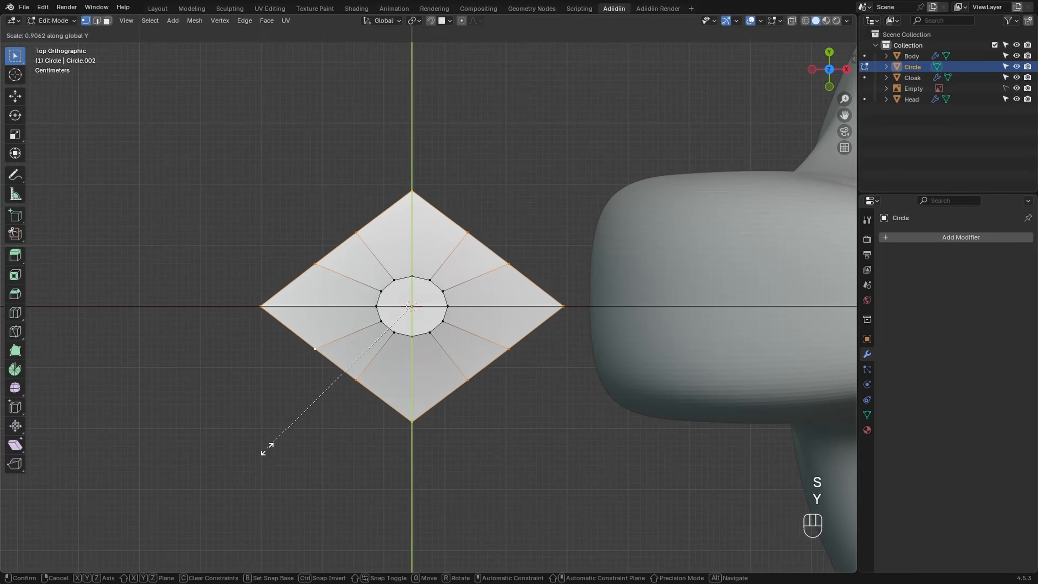
left_click(307, 382)
key("KP_1")
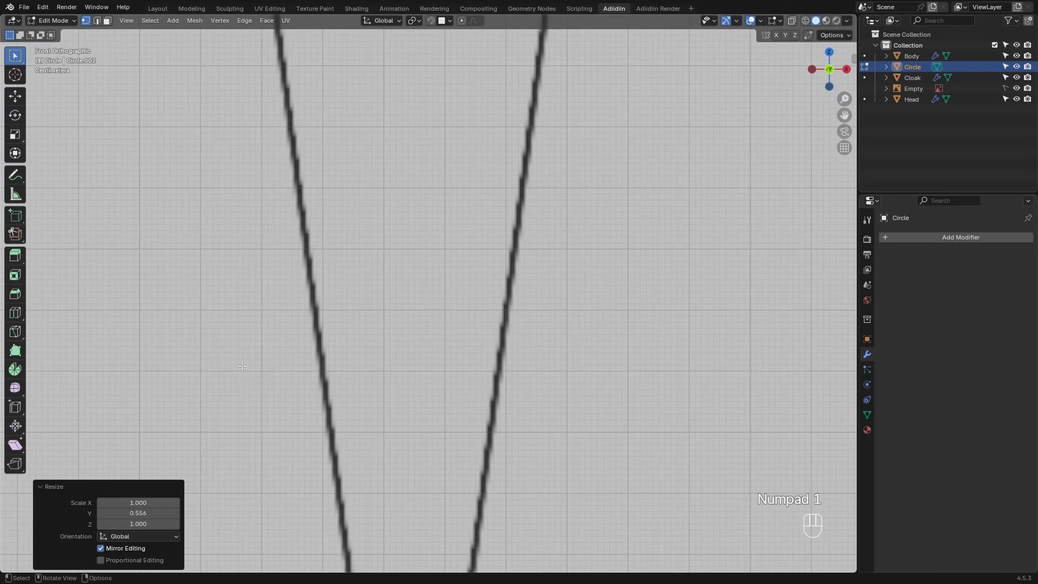
scroll(245, 245, "down", 6)
key("s")
key("z")
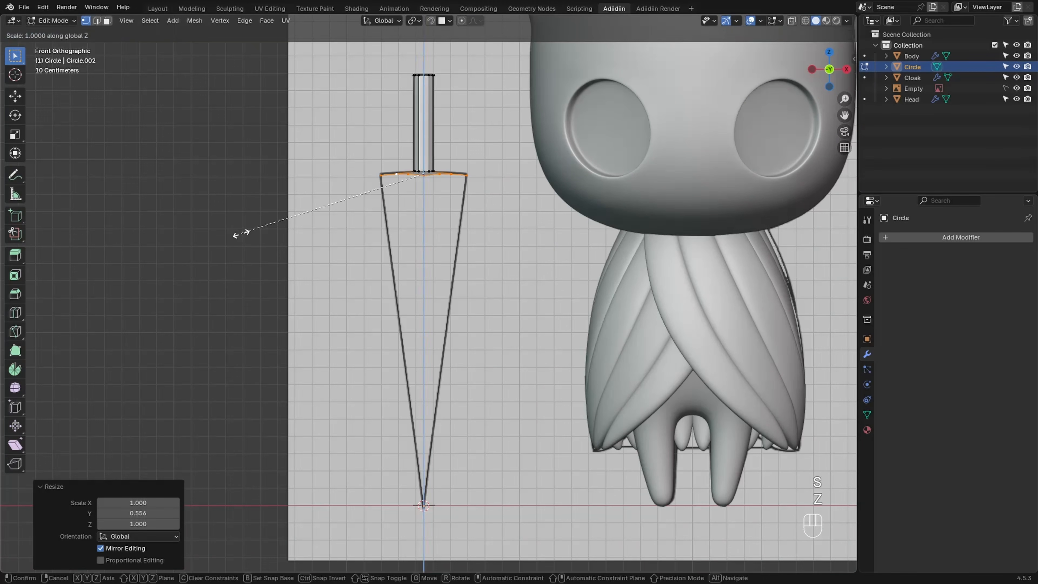
key("KP_0")
key("KP_Enter")
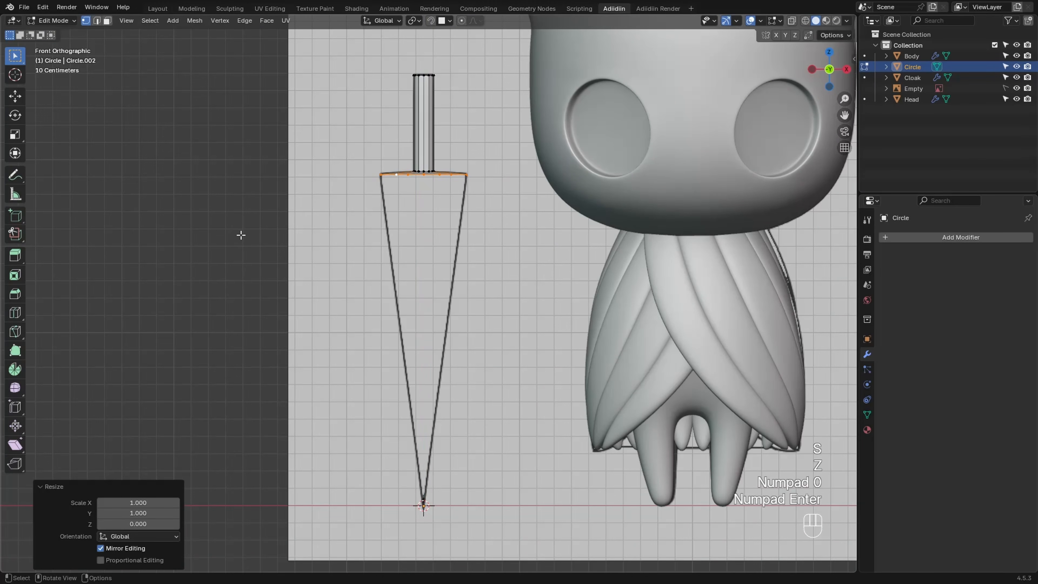
Extrude the diamond outline to a point at the 3D cursor with scale 0, merge the tip vertices at center, and return to Object Mode
key("period")
left_click(300, 235)
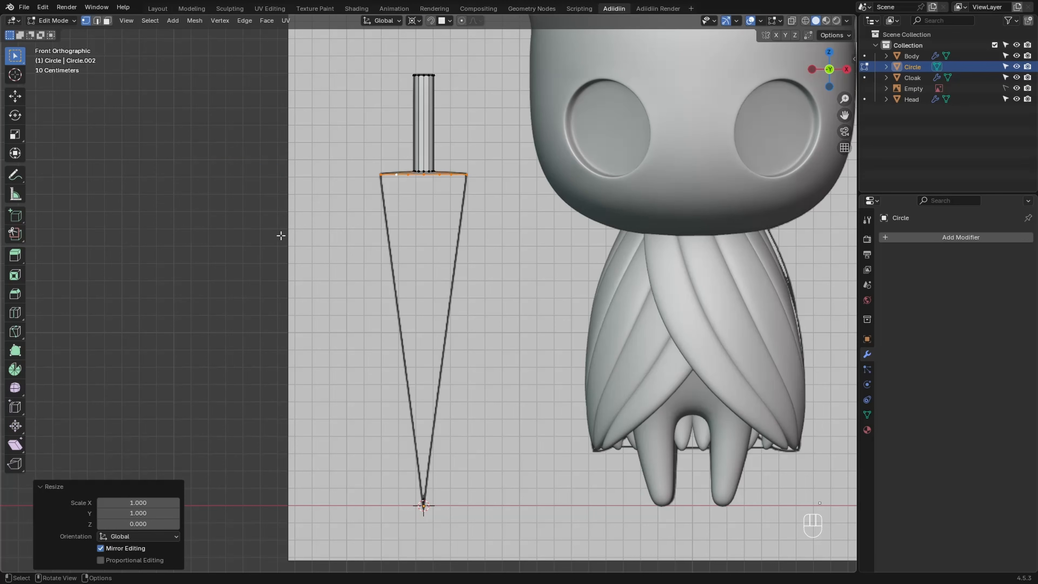
key("e")
key("s")
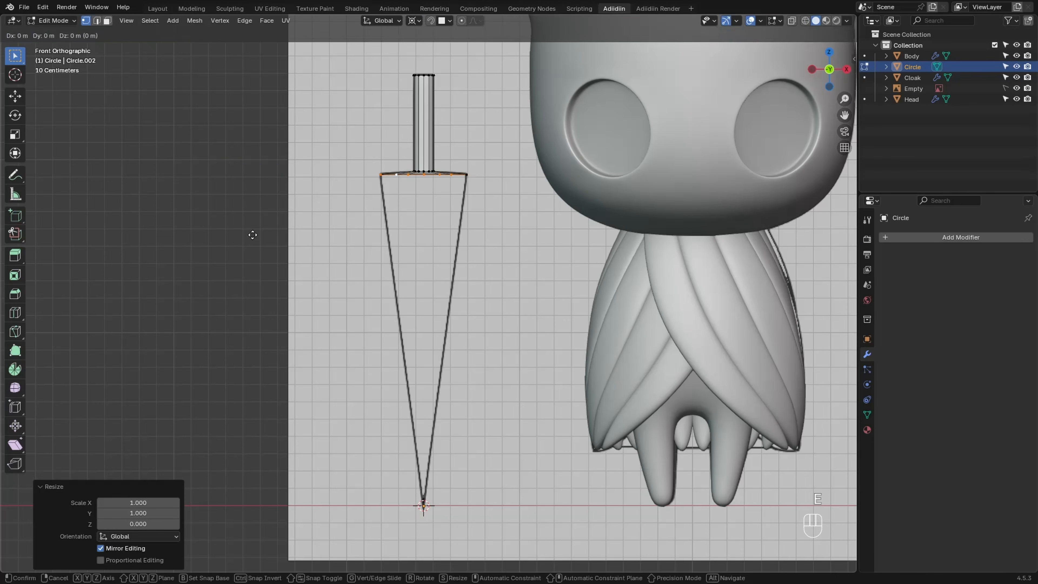
key("KP_0")
key("KP_Enter")
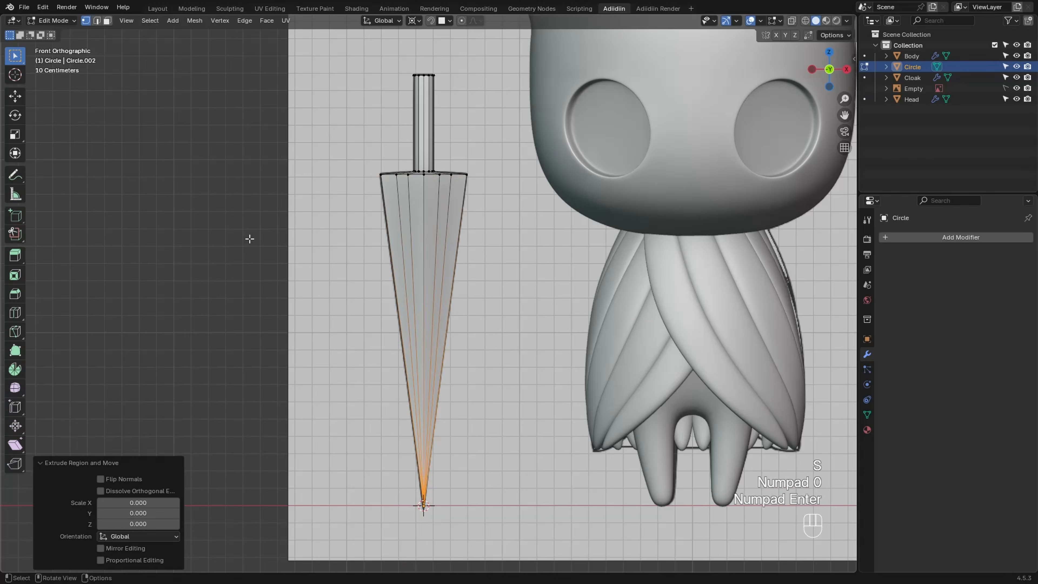
key("m")
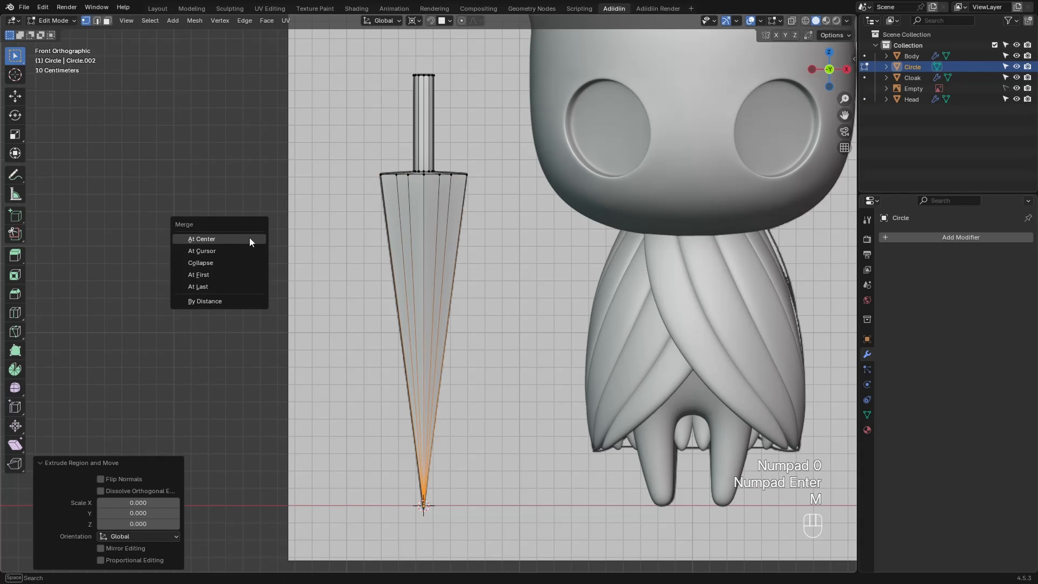
left_click(250, 239)
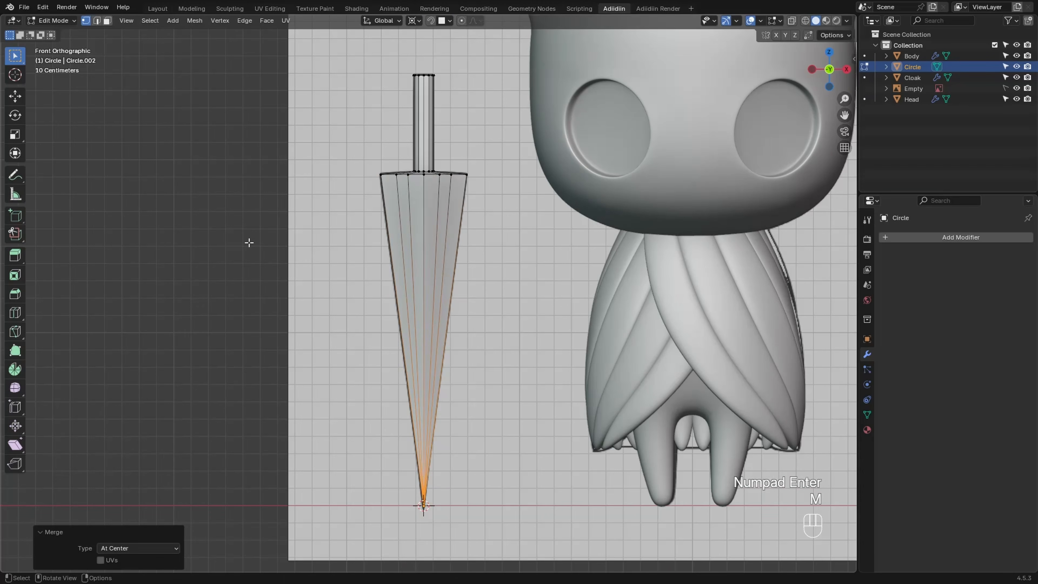
key("Tab")
Add a Bevel modifier to the sword with an amount of 0.005 m and 2 segments
key("shift+a")
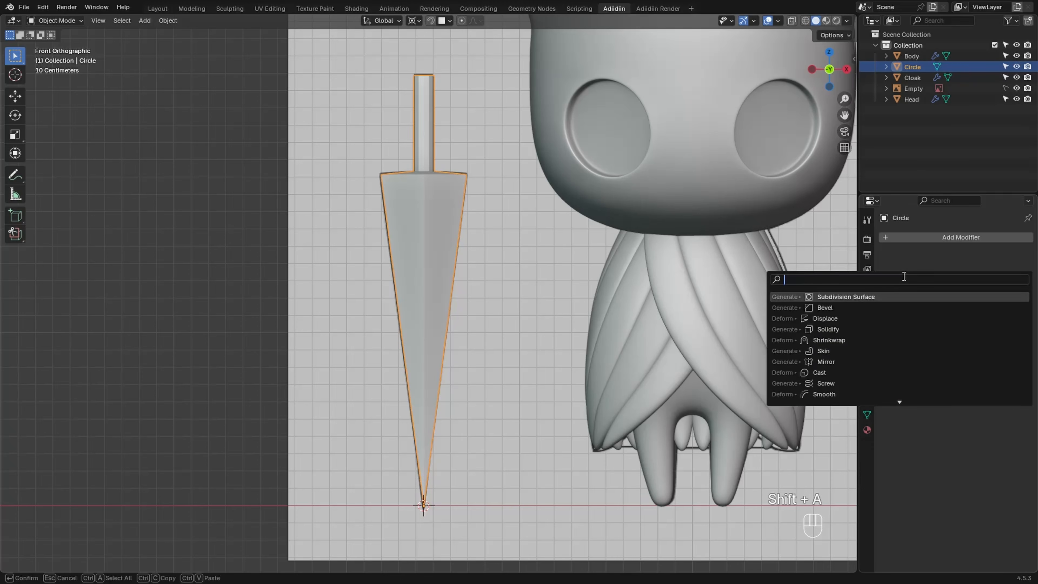
type("bev")
left_click(921, 294)
left_click_drag(922, 295, 911, 301)
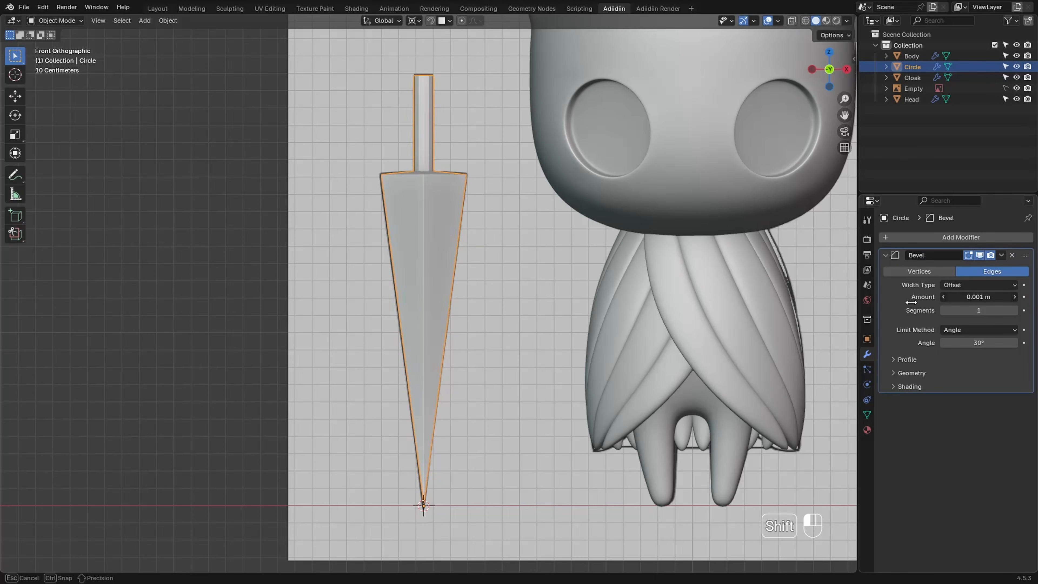
double_click(979, 297)
type("0.005")
key("Return")
double_click(942, 311)
type("2")
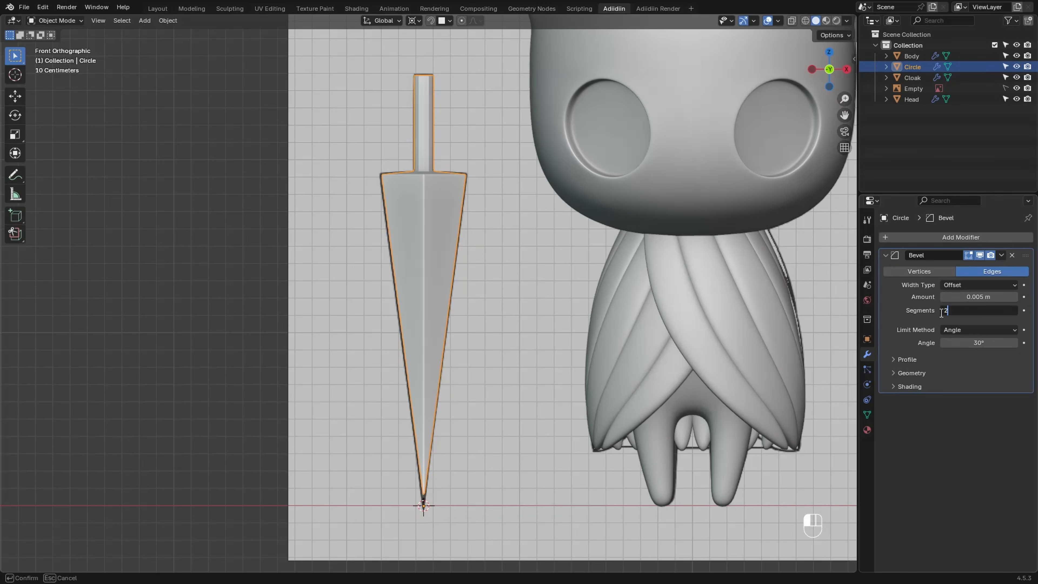
key("Return")
Add a Subdivision Surface modifier with levels of 3 and set the Bevel's angle limit to 40°
key("shift+a")
type("sub")
key("Return")
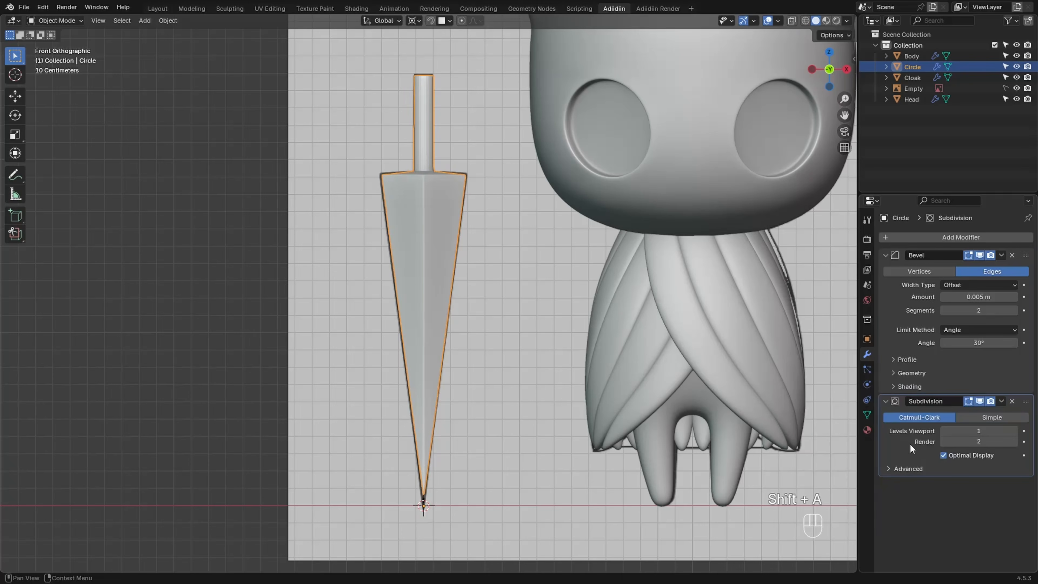
left_click_drag(947, 430, 925, 454)
type("3")
key("Return")
double_click(961, 344)
type("40")
key("Return")
left_click_drag(885, 255, 898, 300)
Rename the sword's Circle object as Weapon
double_click(912, 66)
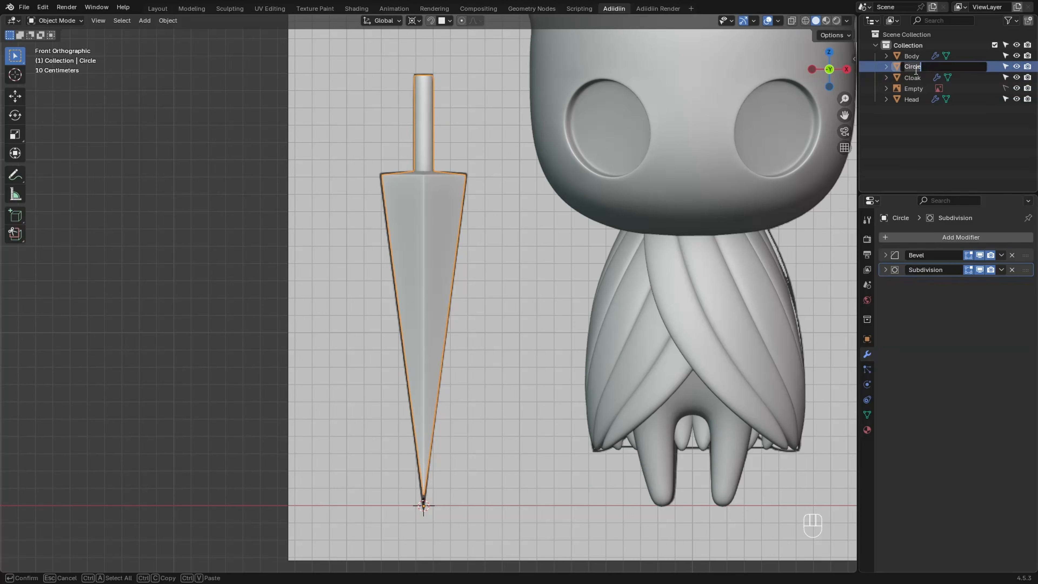
type("Weapon")
key("Return")
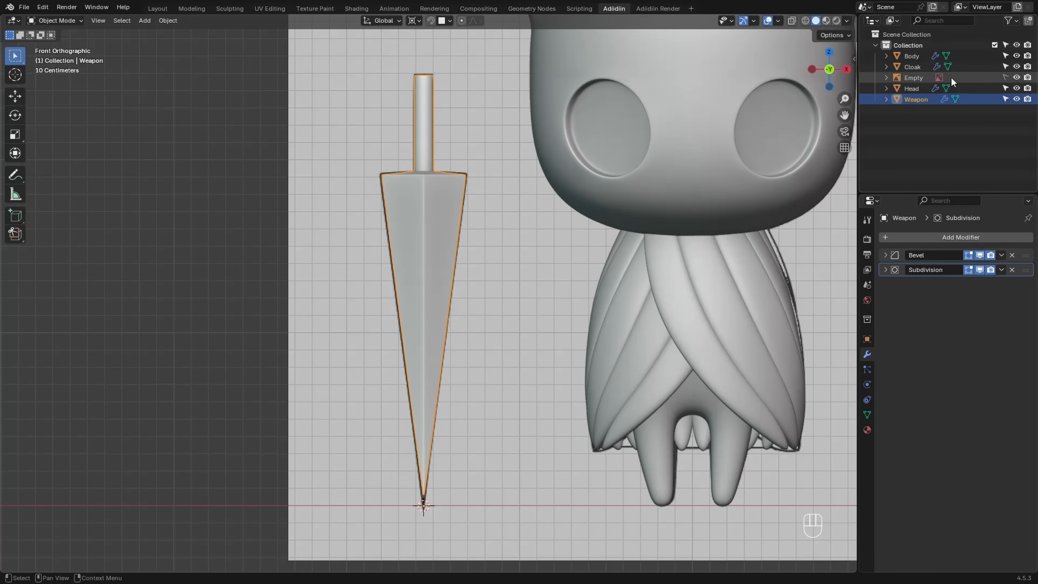
Delete the Empty reference image object from the scene
left_click(241, 234)
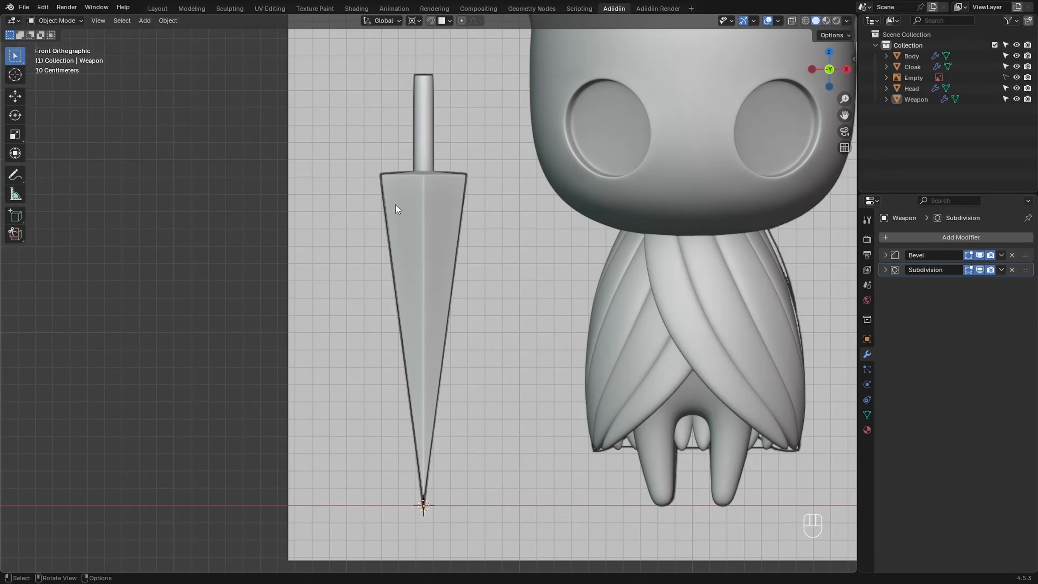
left_click(913, 80)
key("x")
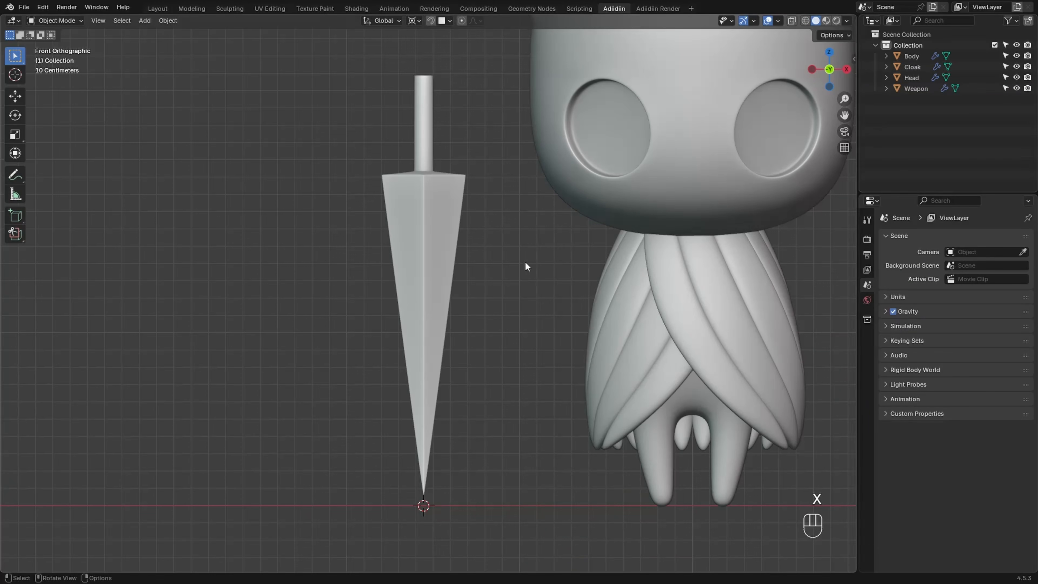
middle_click_drag(527, 267, 248, 229, "shift")
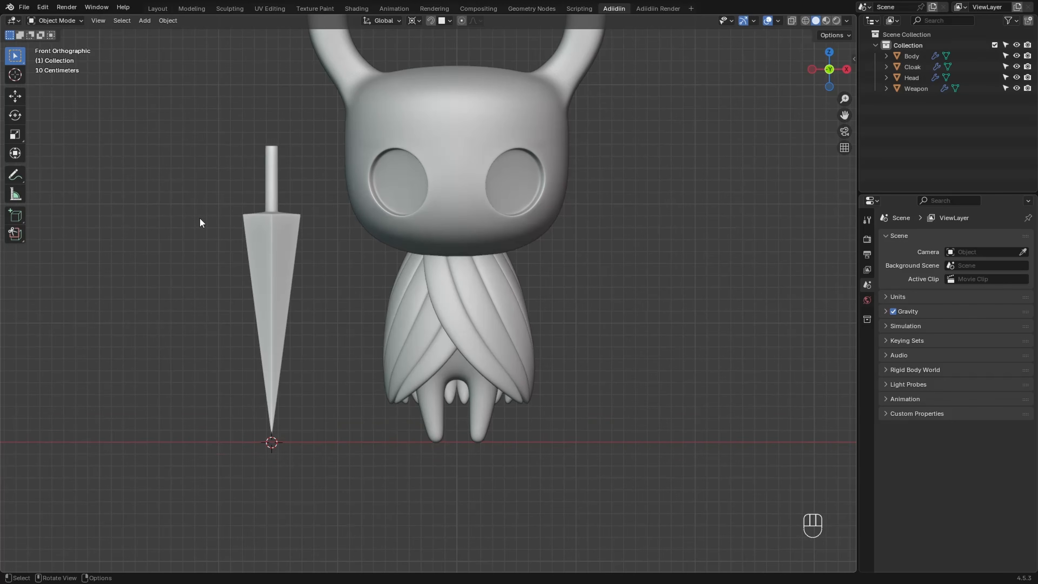
Snap the 3D cursor to the world origin and scale all objects down around it to about 0.212
key("shift+s")
left_click(136, 249)
key("a")
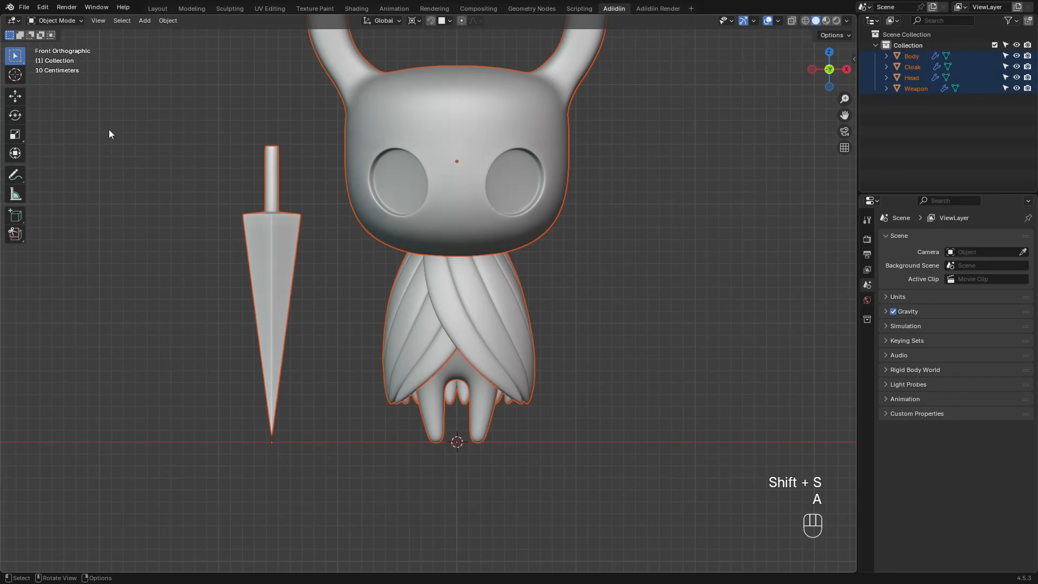
key("s")
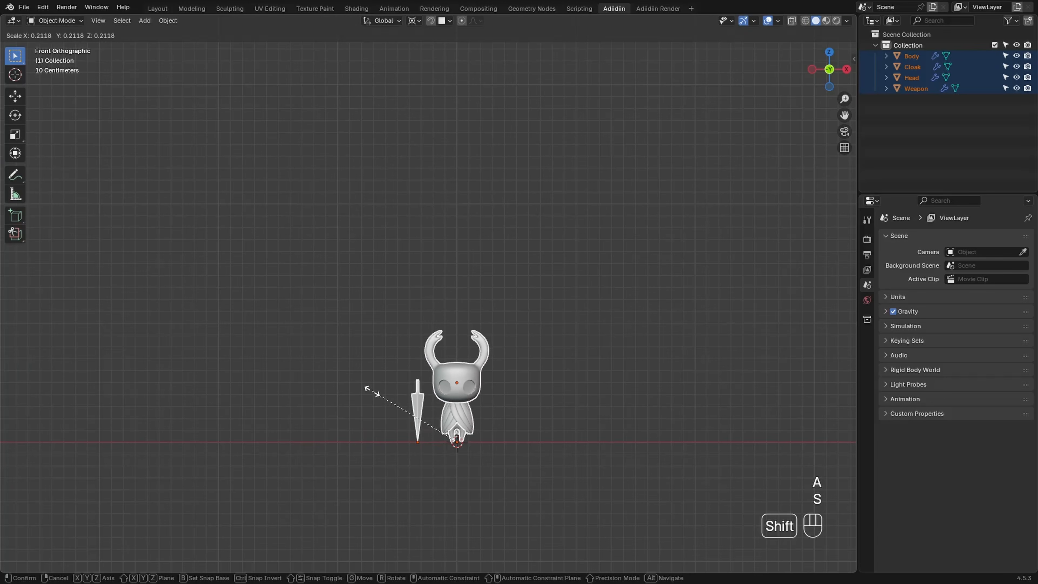
left_click(375, 396, "shift")
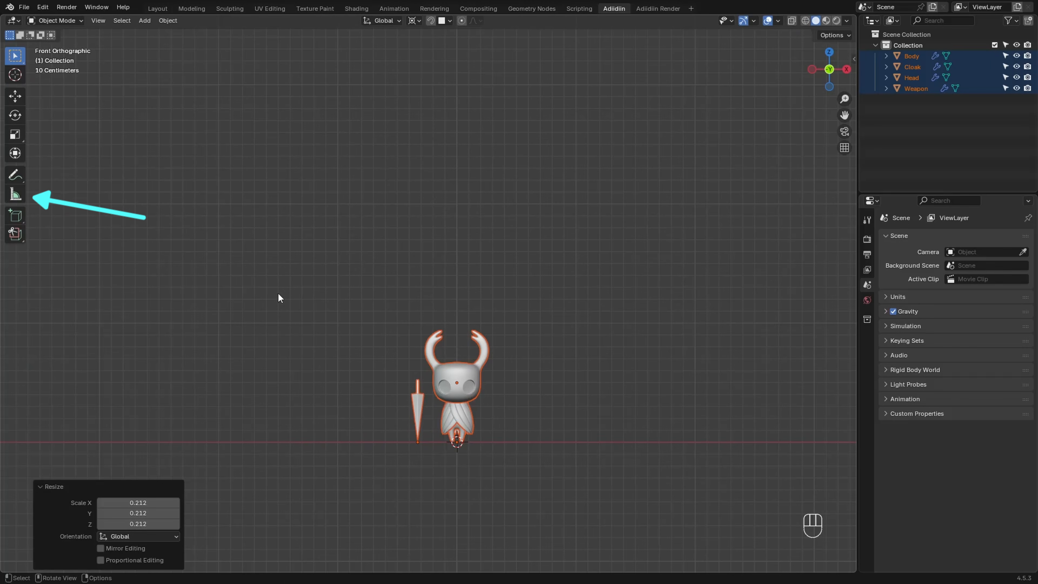
key("KP_Decimal")
Apply the Bevel modifier on the Weapon object
left_click(304, 334)
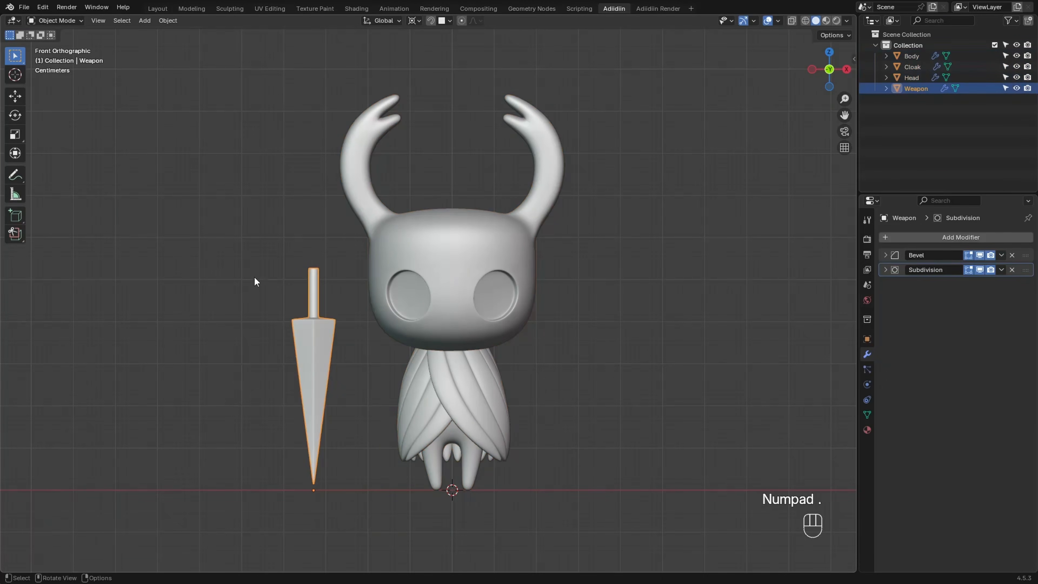
left_click(1001, 255)
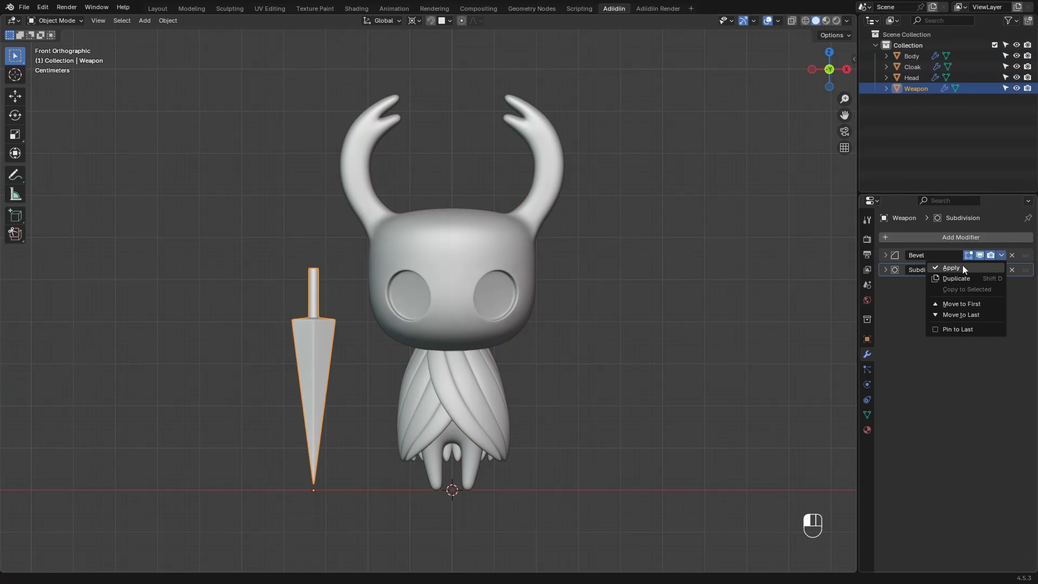
left_click(961, 264)
Apply the Solidify and Displace modifiers on the Cloak object, leaving its Subdivision modifier live
left_click(487, 358)
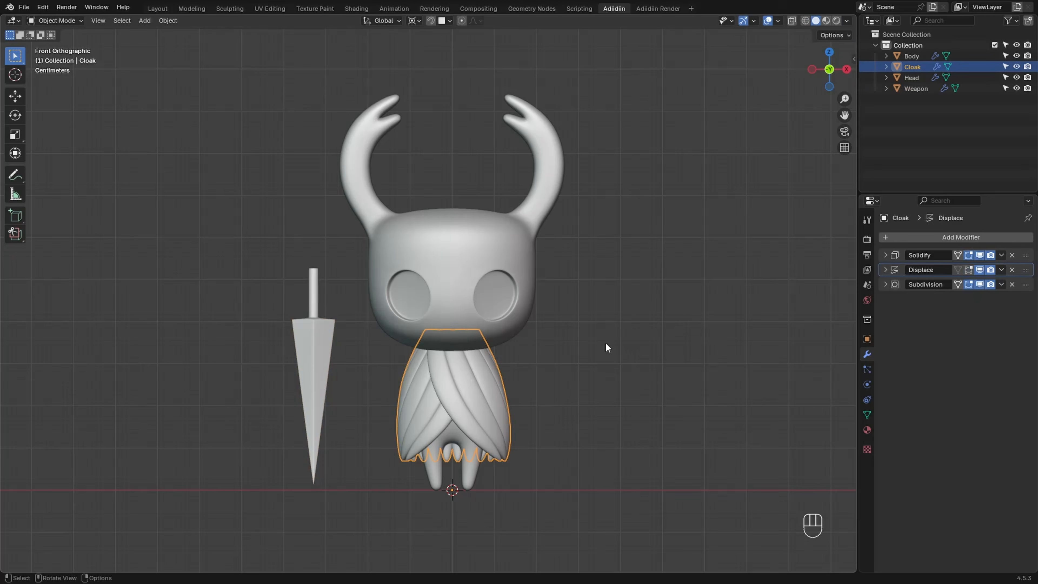
left_click(1002, 255)
left_click(976, 268)
left_click(1002, 255)
left_click(983, 266)
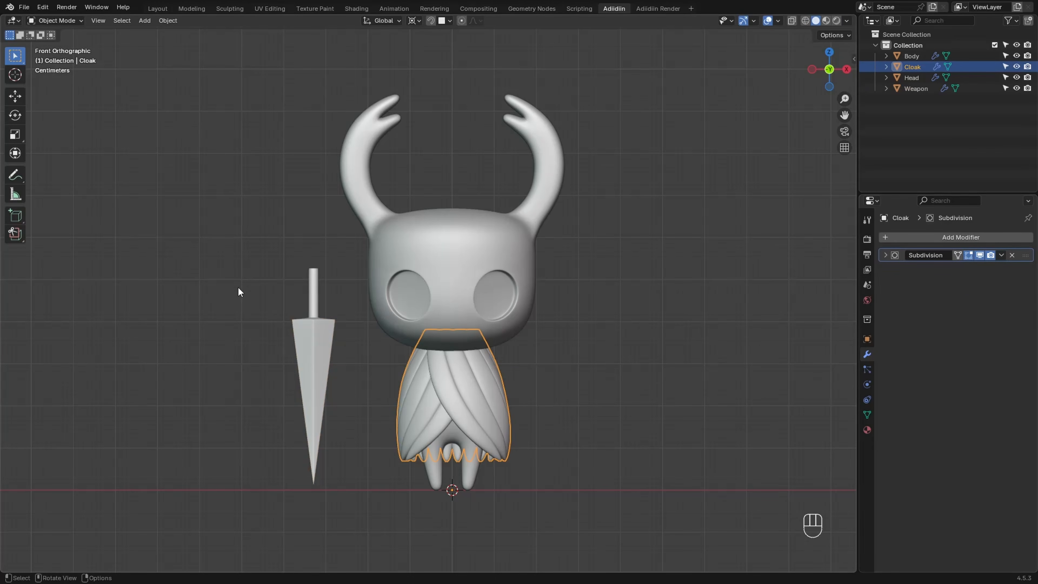
Apply the scale transform to the Body, Cloak, Head and Weapon objects together
key("a")
key("ctrl+a")
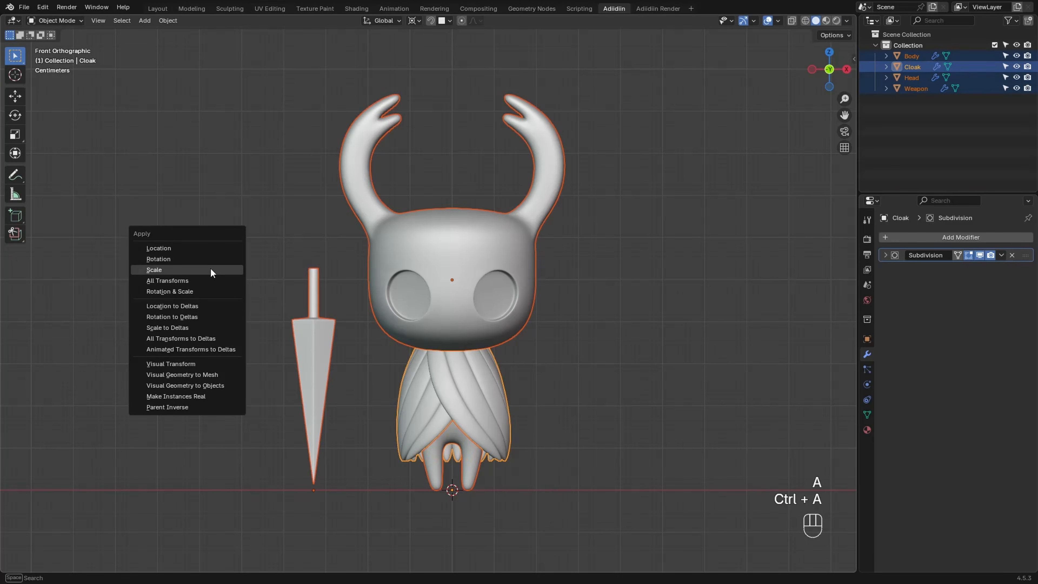
left_click(211, 270)
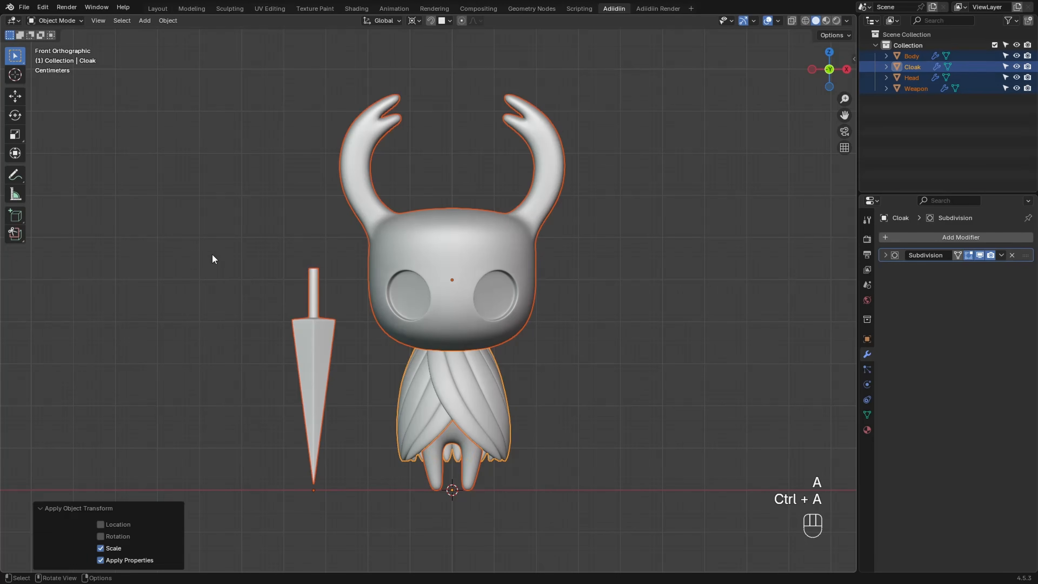
Isolate the Weapon in local view, split the viewport in two and show the isolated one in Material Preview shading
left_click(311, 288)
key("slash")
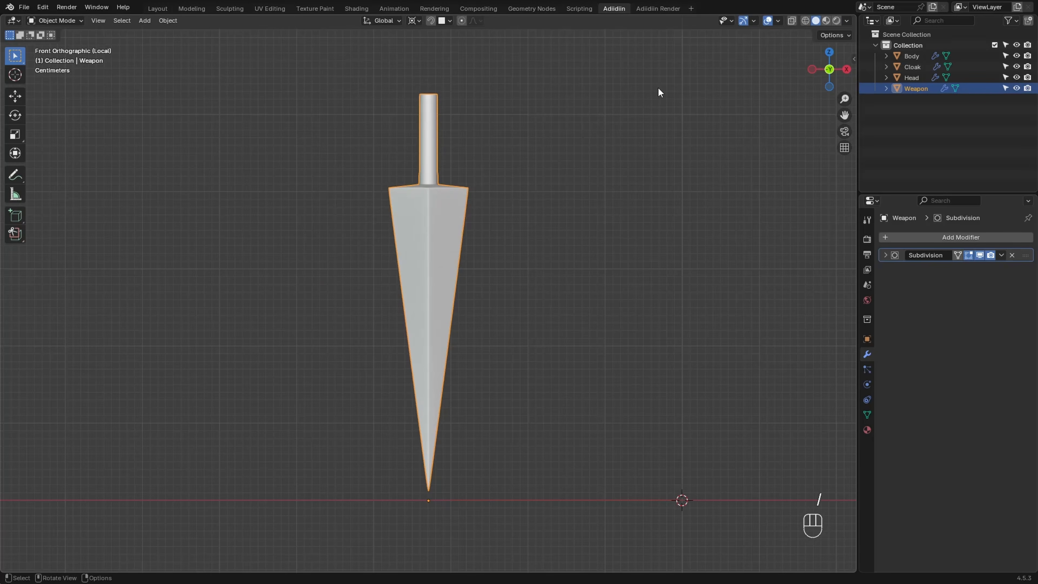
left_click_drag(855, 17, 307, 101)
middle_click_drag(100, 152, 150, 181, "ctrl")
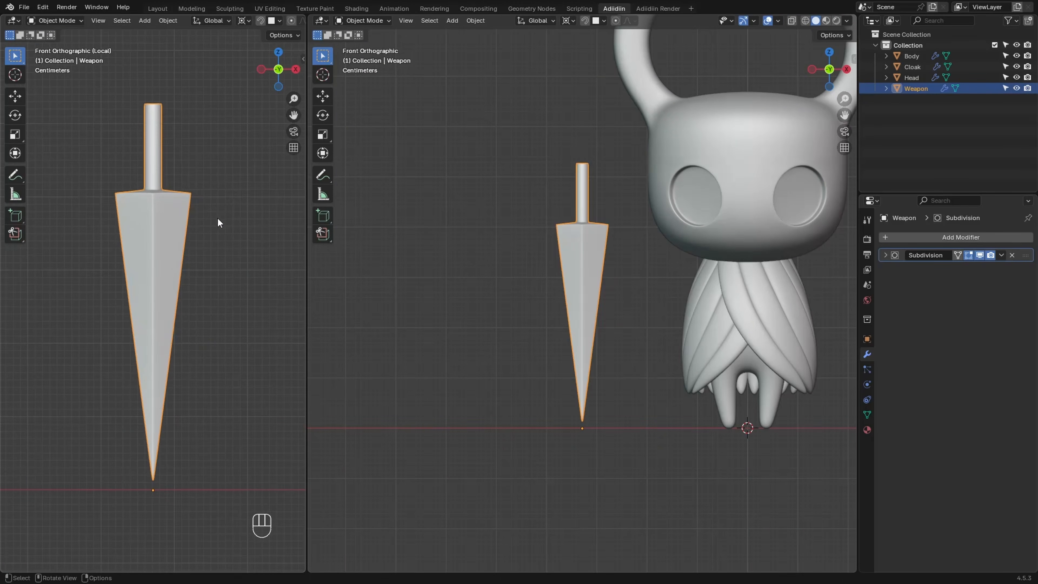
key("z")
left_click(224, 265)
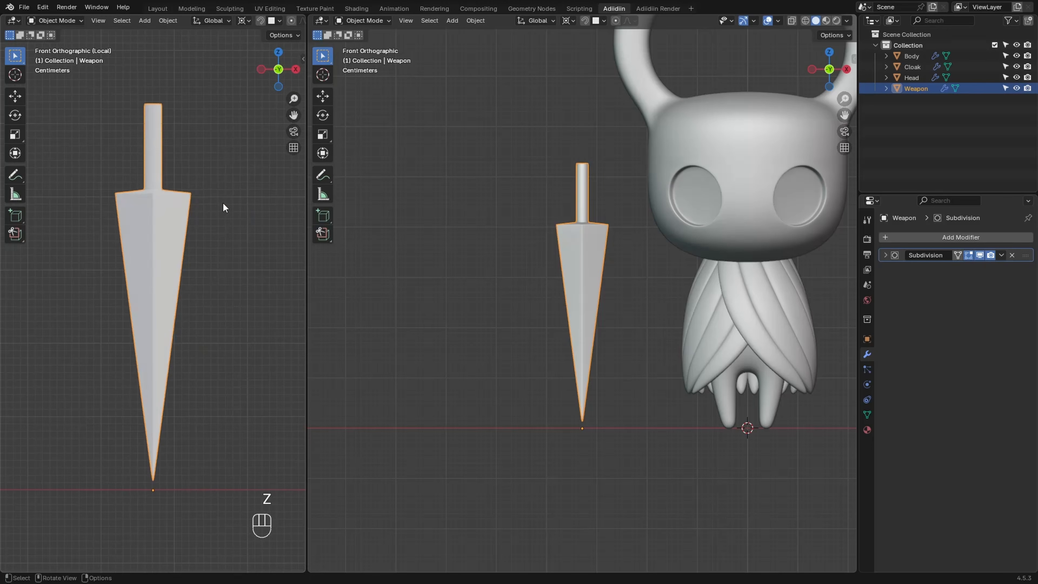
Turn the larger viewport into a Shader Editor and create a new material named Weapon on the sword
left_click(320, 21)
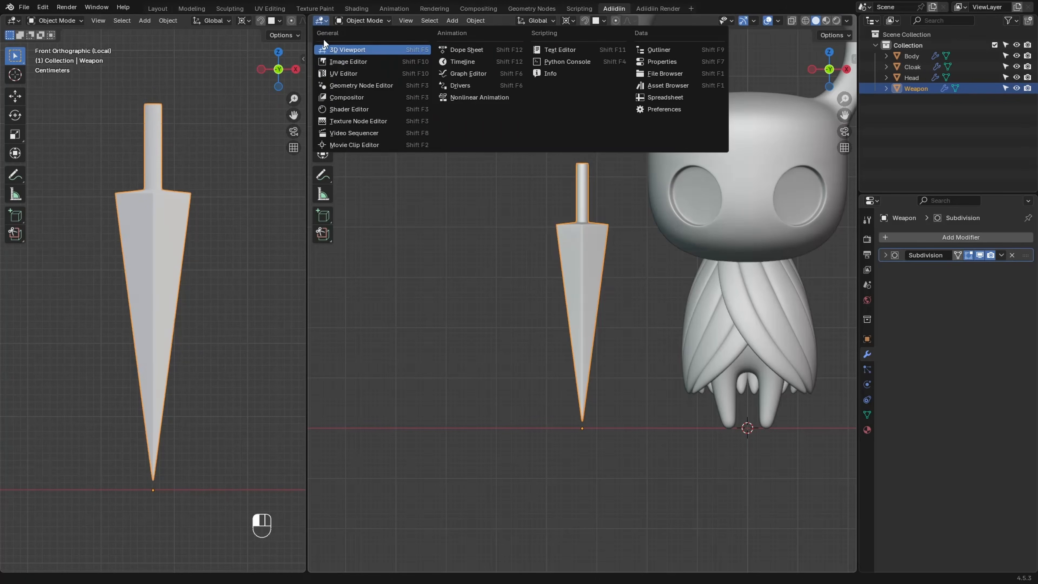
left_click(336, 107)
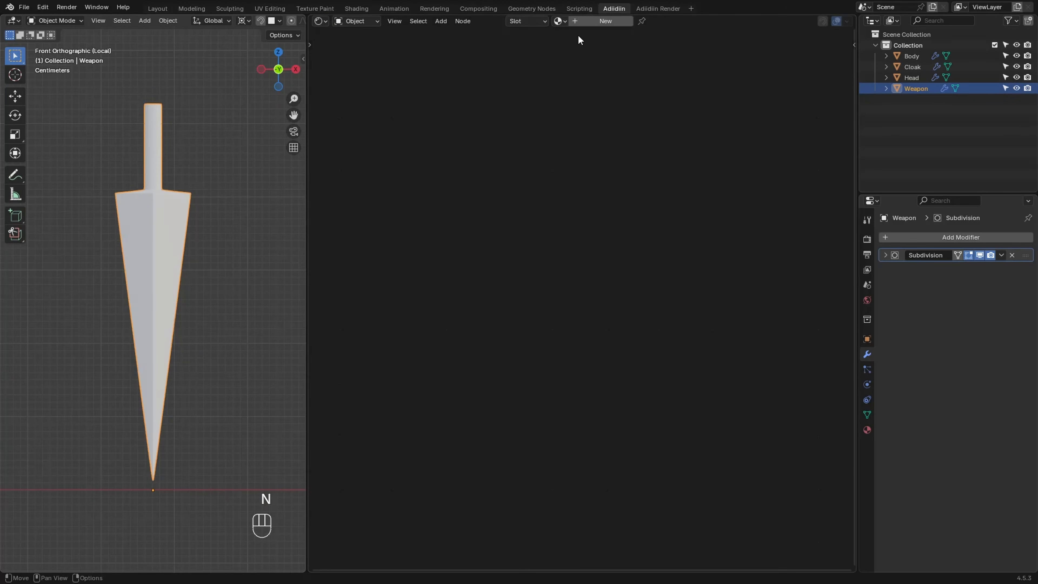
left_click(605, 21)
double_click(618, 21)
type("Weapon")
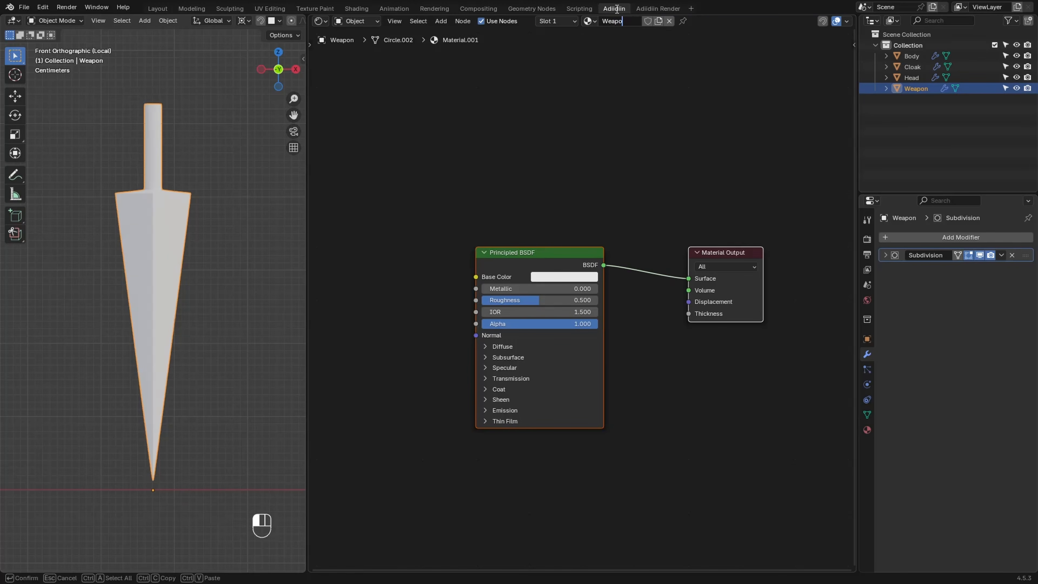
key("Return")
Set the Principled BSDF's Metallic to 1.000 and tint its Base Color a pale blue
left_click_drag(498, 288, 693, 310)
left_click(564, 277)
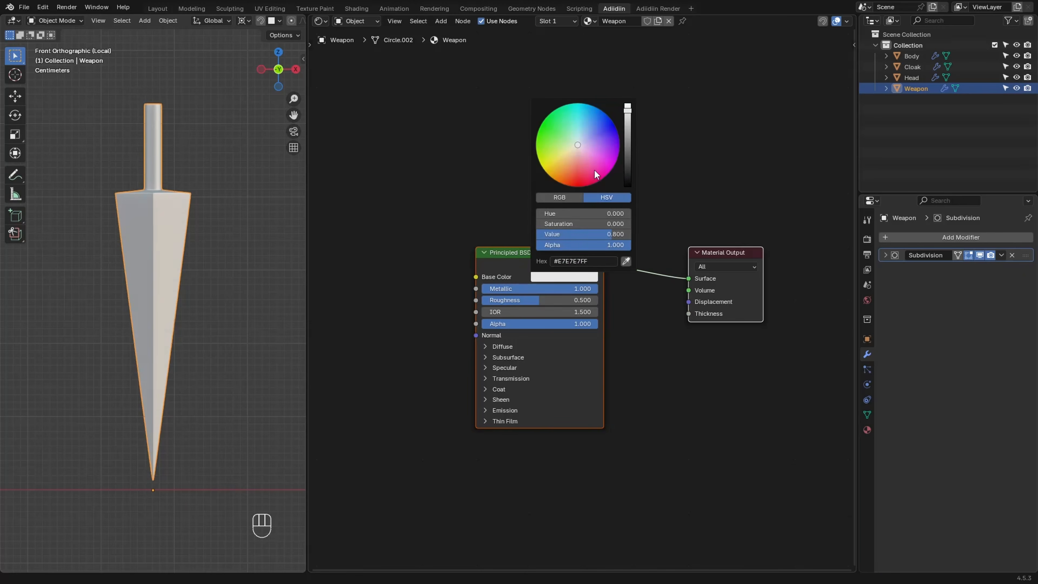
left_click(582, 140)
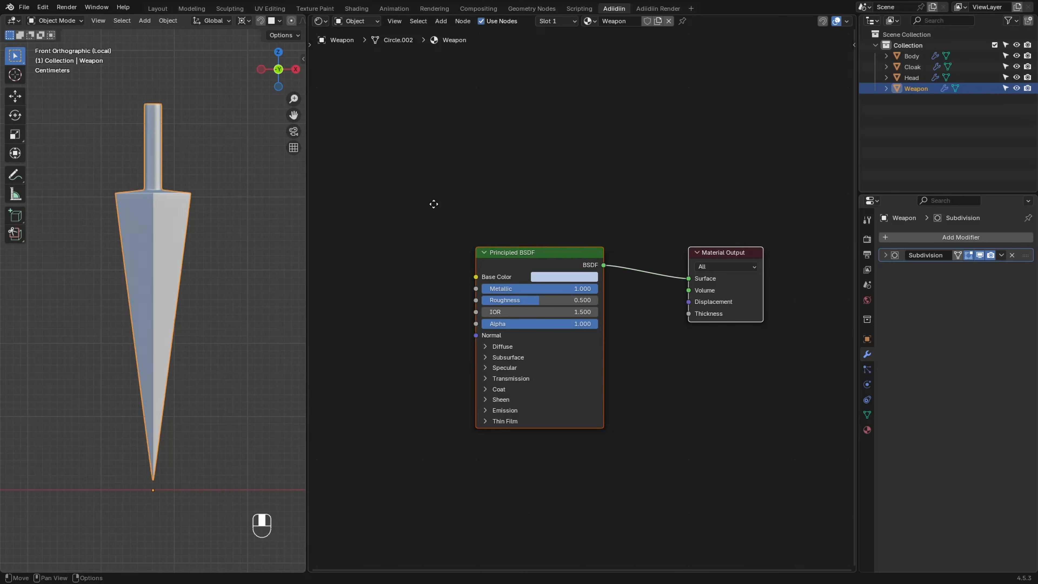
Add a Wave Texture node in empty space with Mapping and Texture Coordinate nodes attached to its Vector input
middle_click_drag(434, 203, 618, 228)
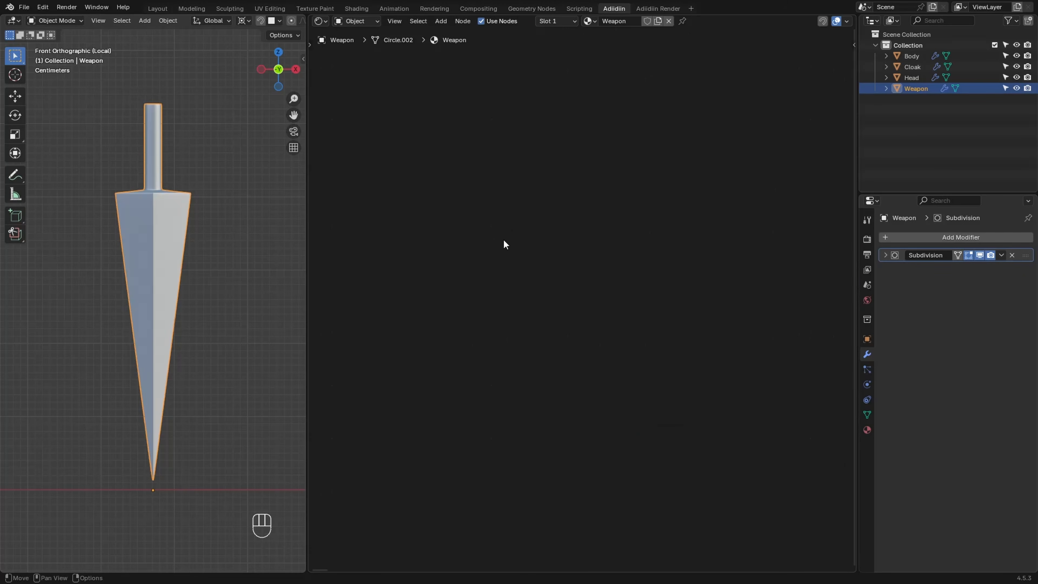
key("shift+a")
type("wav")
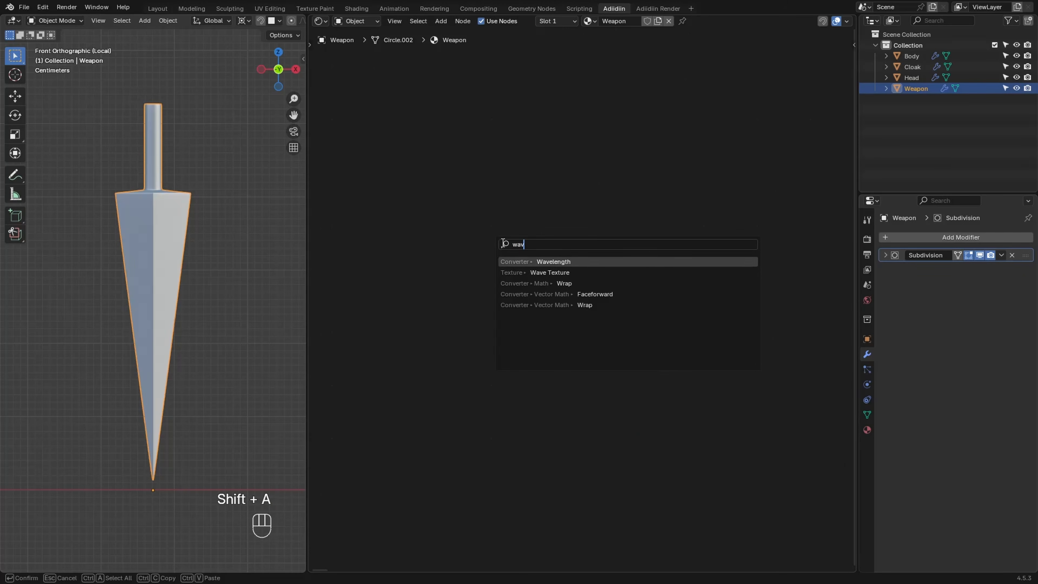
left_click(505, 271)
left_click(453, 228)
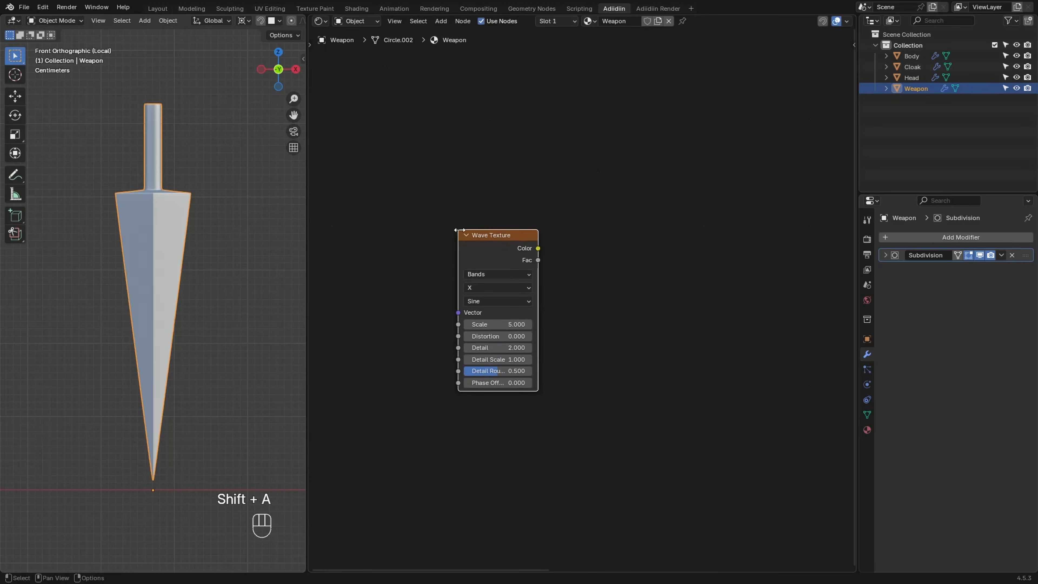
key("ctrl+t")
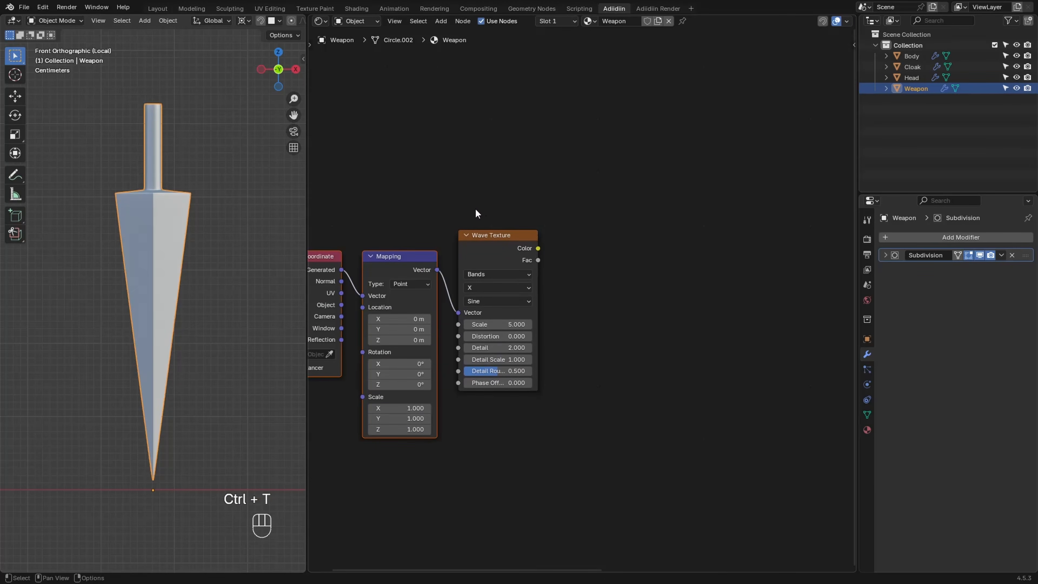
Feed the Wave Texture's Color into a new Color Ramp, preview it, and drive the Mapping node with Object coordinates
left_click_drag(538, 248, 598, 253)
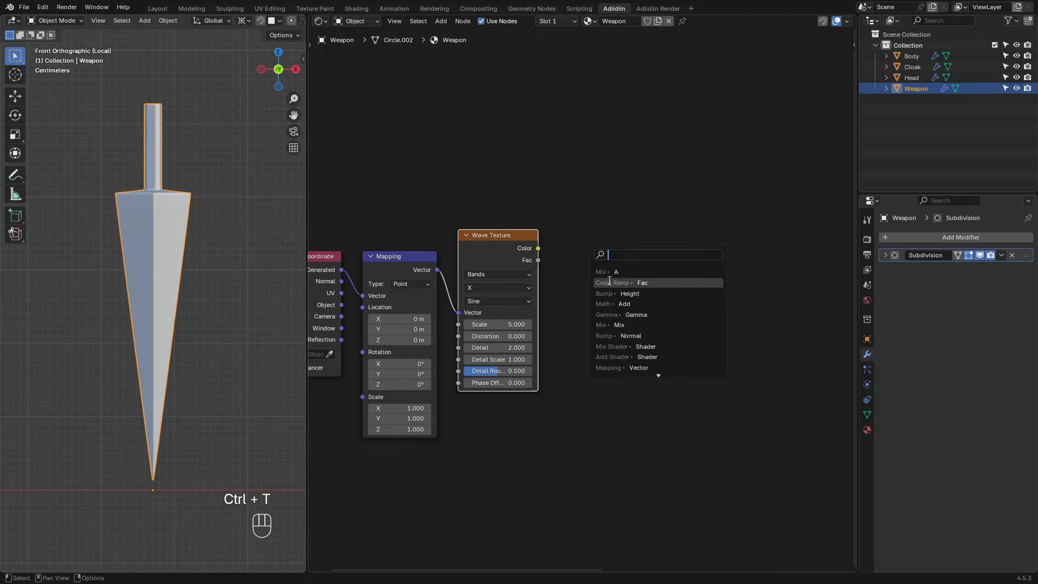
left_click(609, 281)
left_click(600, 268)
left_click(609, 259, "ctrl+shift")
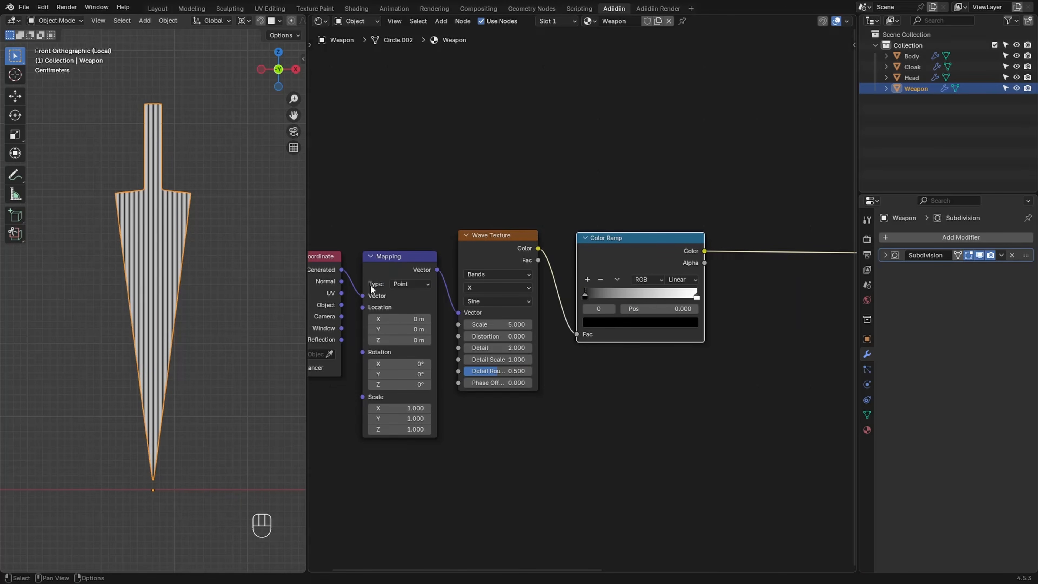
left_click_drag(341, 304, 368, 302)
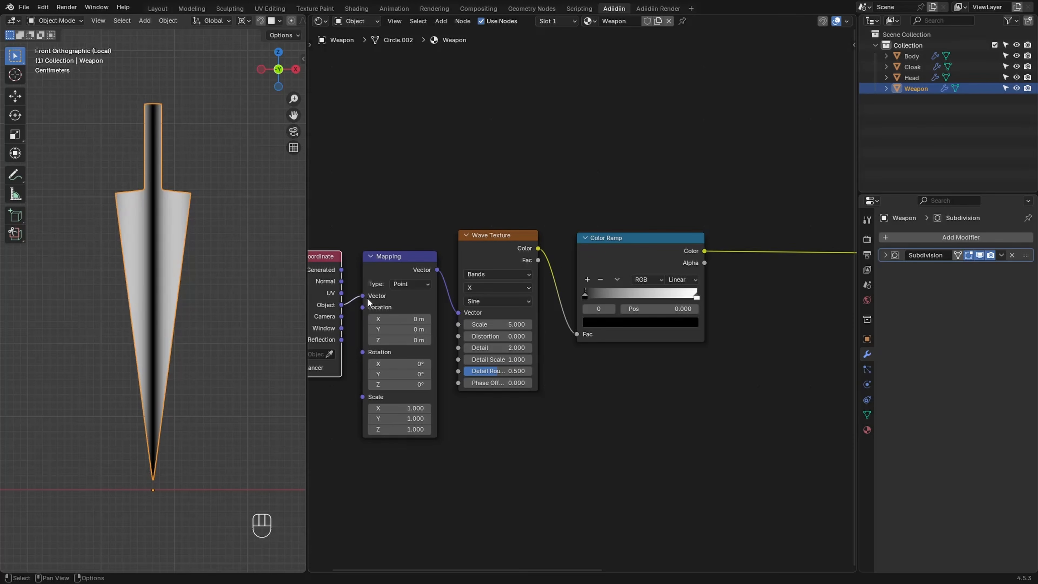
Set the Mapping node's Y rotation to 55° and the Wave Texture's Scale to 2.5
left_click_drag(394, 374, 672, 398)
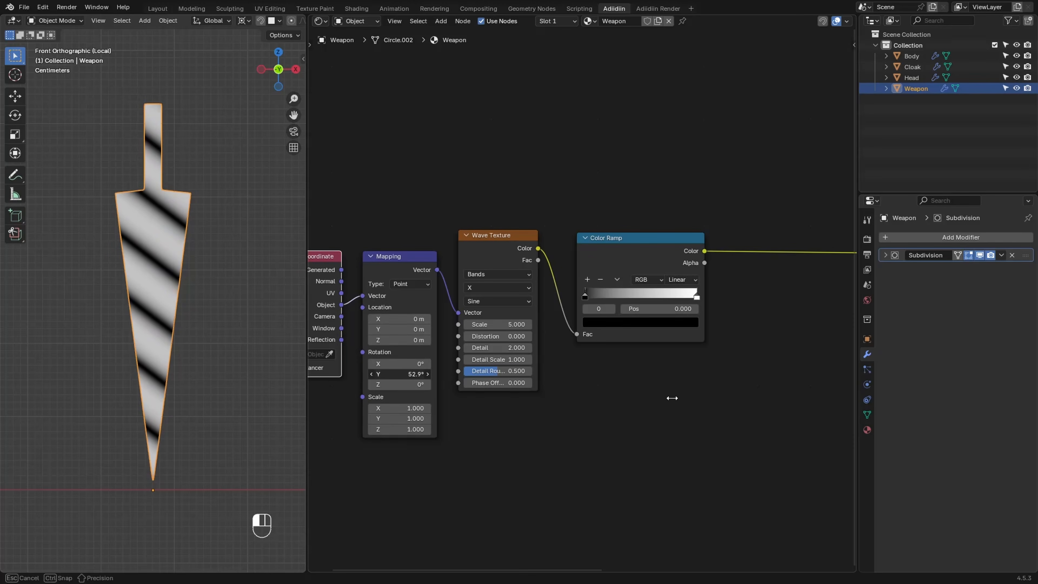
left_click(411, 374)
type("55")
key("Return")
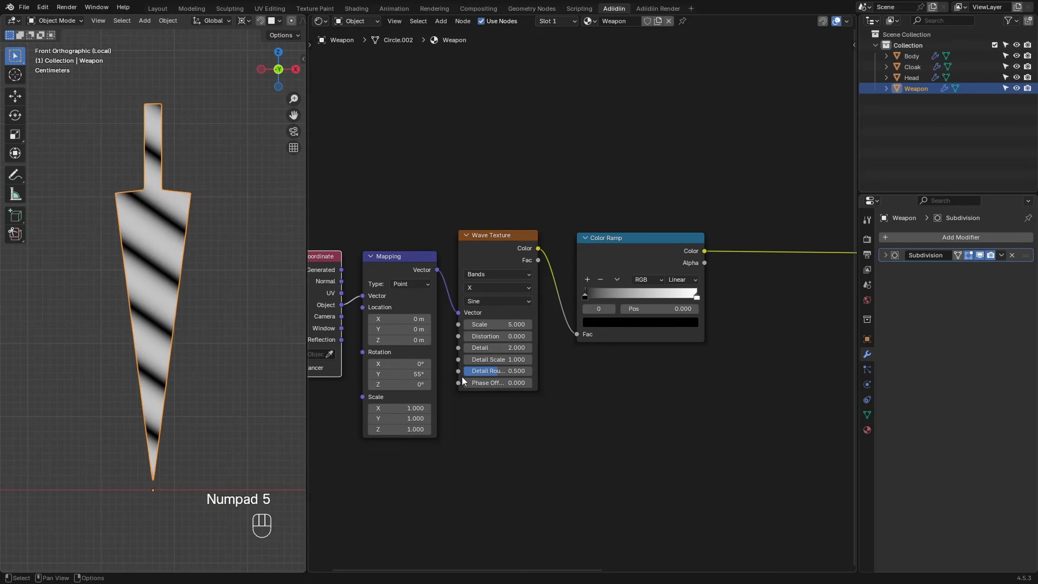
left_click(485, 324)
type("2.5")
key("Return")
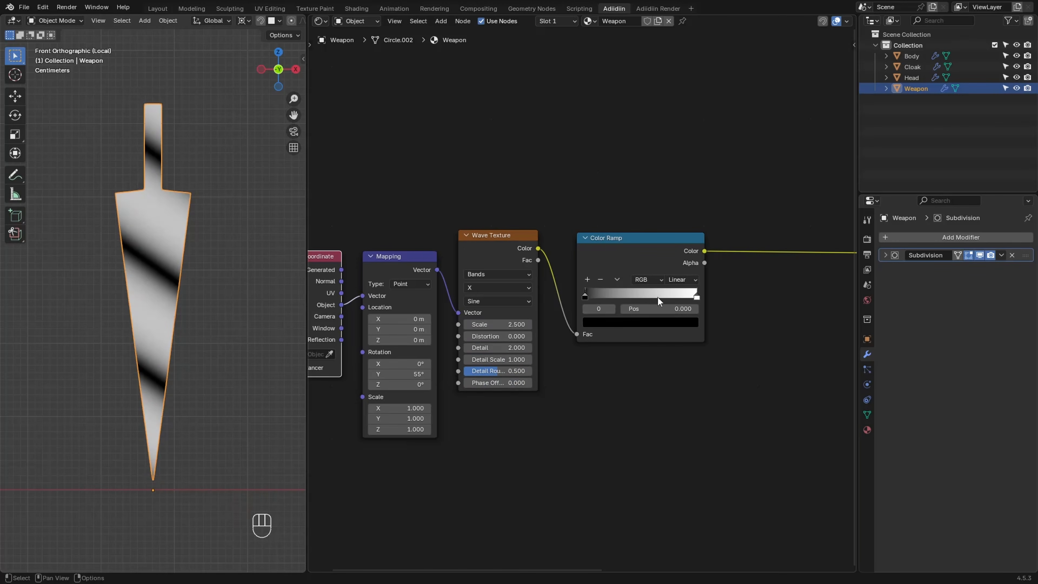
Move the Color Ramp's white stop to position 0.01 to thin the dark bands into lines
left_click_drag(690, 295, 585, 300)
left_click(665, 309)
key("BackSpace")
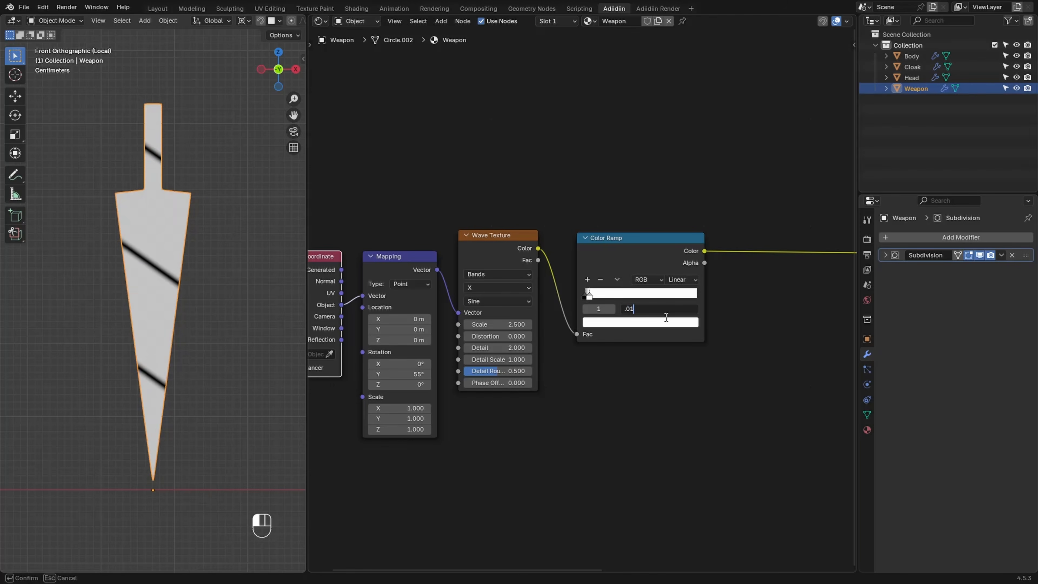
key("Return")
Set the Wave Texture's Distortion and Detail to 5 and Detail Scale to 1.4, and the Mapping X location to 0.005 m
left_click_drag(489, 336, 515, 357)
type("5")
key("Return")
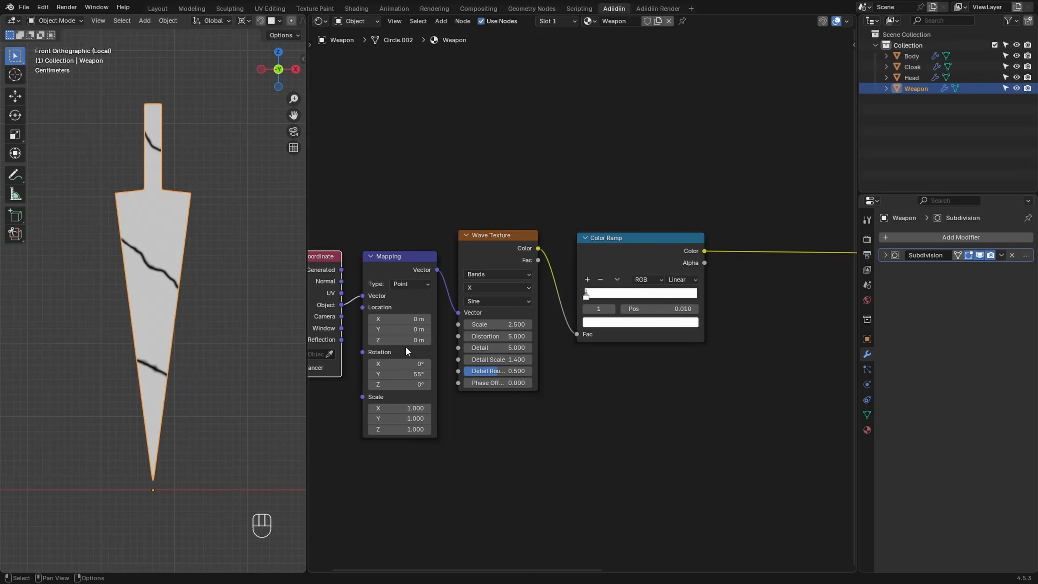
left_click(406, 318)
type("0.005")
key("Return")
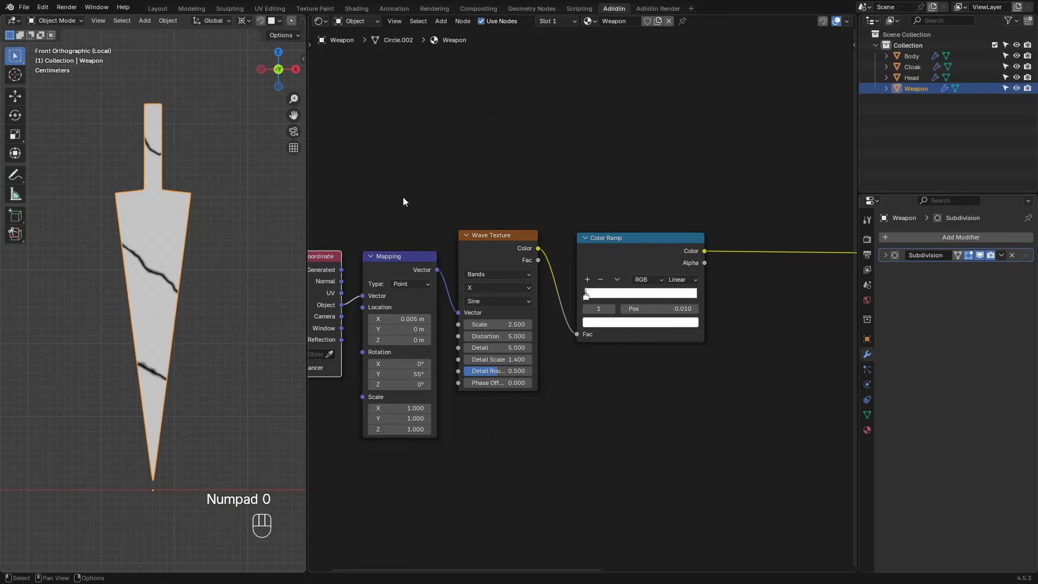
Duplicate the Mapping, Wave Texture and Color Ramp nodes with their input links kept, placing the copies below the originals
left_click_drag(402, 196, 663, 410)
scroll(600, 377, "down", 5)
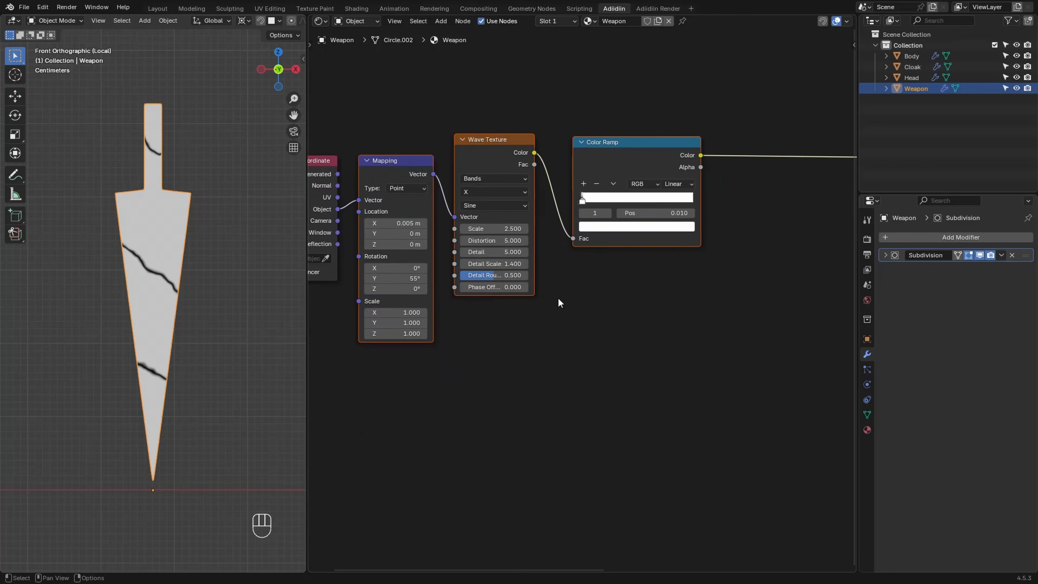
key("shift+ctrl+d")
left_click(513, 489)
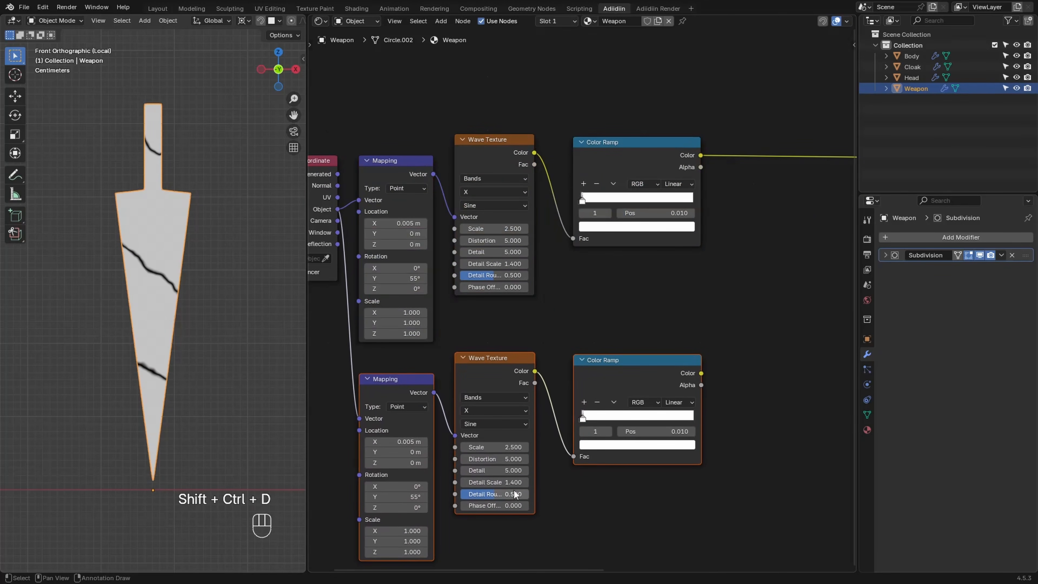
Combine the two Color Ramp outputs through a Mix node set to Multiply with Factor 1.0
left_click(619, 170)
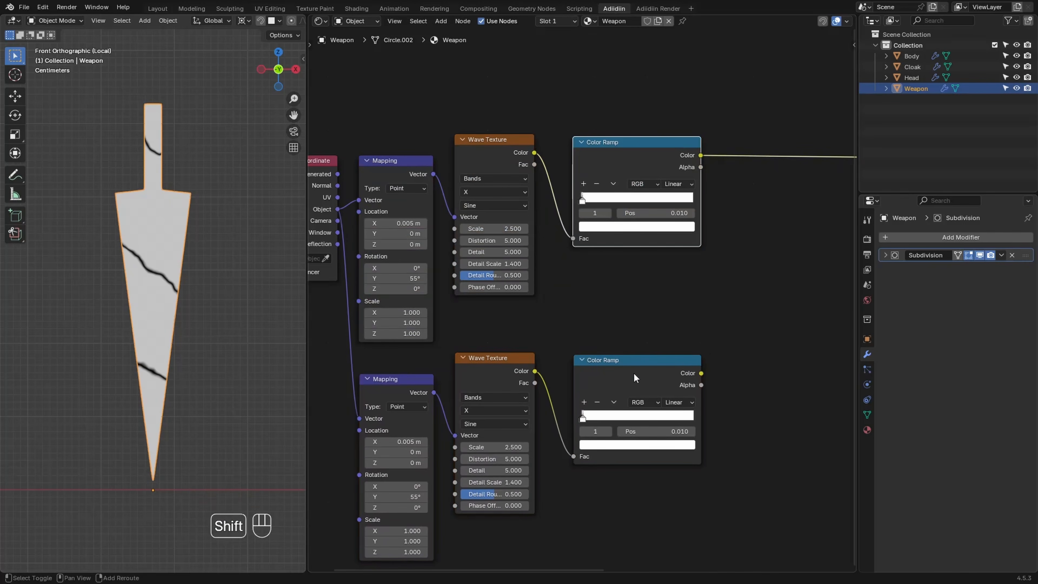
left_click(633, 373, "shift")
key("ctrl+KP_0")
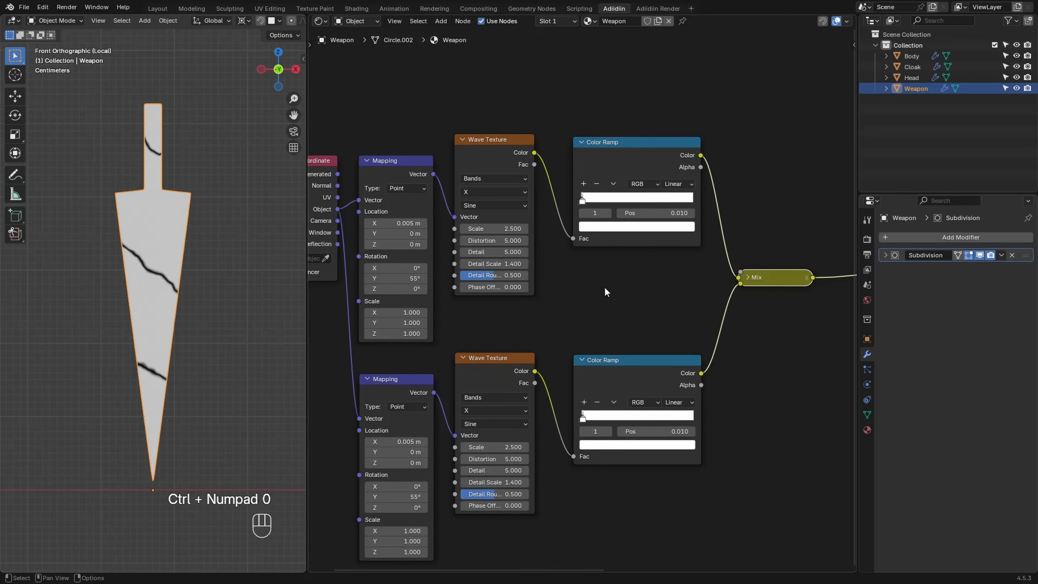
left_click(747, 277)
left_click(756, 319)
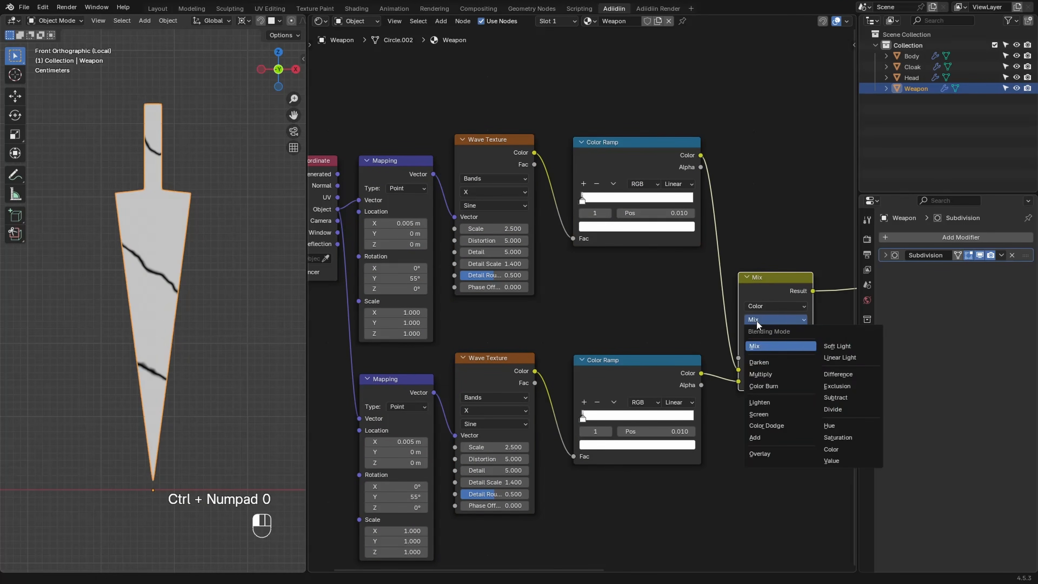
left_click(766, 366)
left_click_drag(774, 360, 825, 364)
Set the duplicated Wave Texture's Detail Scale to 1.29 and its Color Ramp's white stop to position 0.005
left_click_drag(486, 482, 459, 482, "shift")
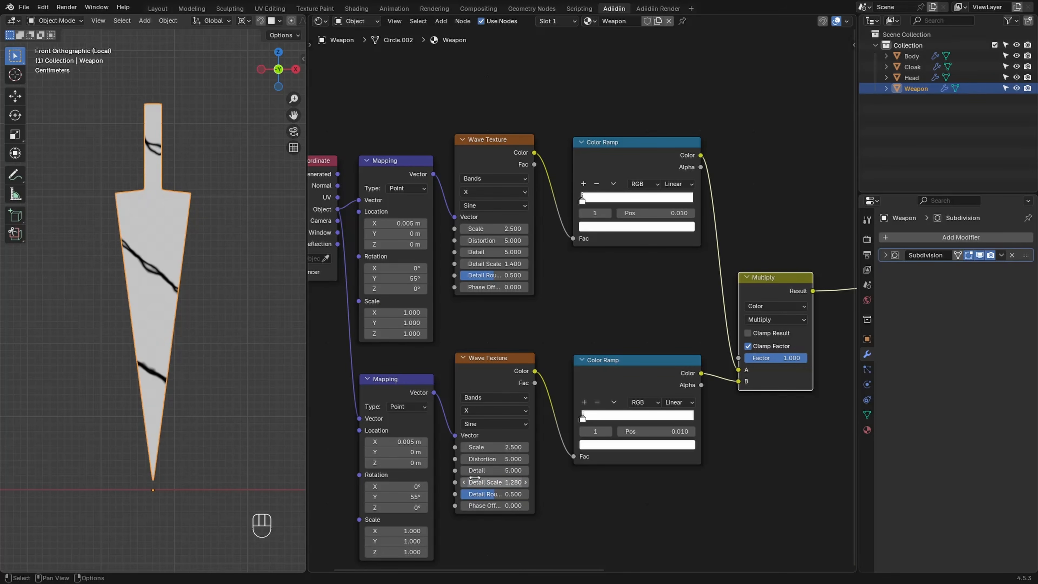
left_click(654, 430)
type("0.005")
key("Return")
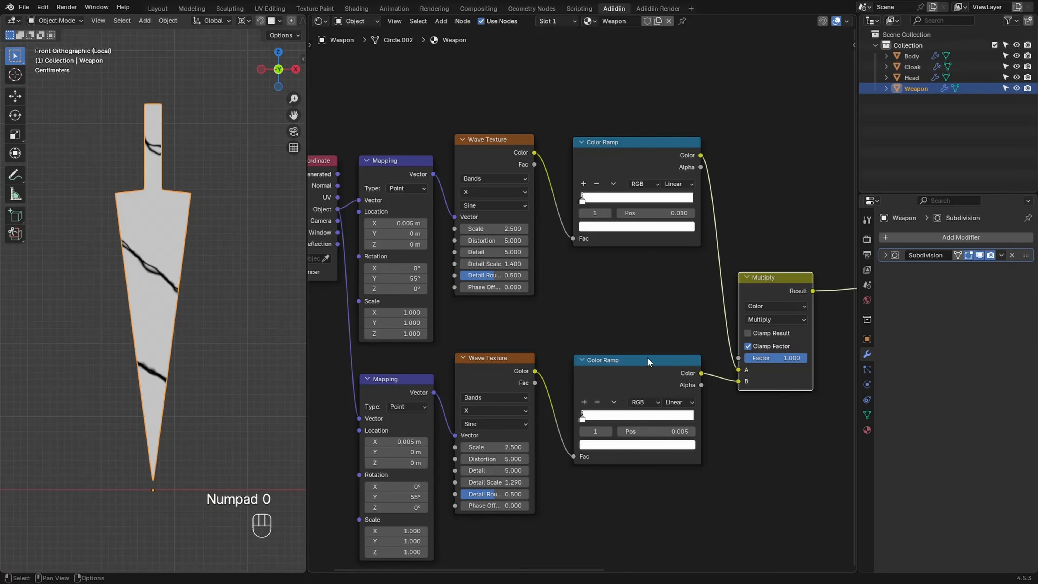
Insert a Bump node between Multiply and the Principled BSDF's Normal, feed Multiply's Result into Height, and preview the shader
middle_click_drag(589, 312, 309, 345)
key("shift+a")
type("bump")
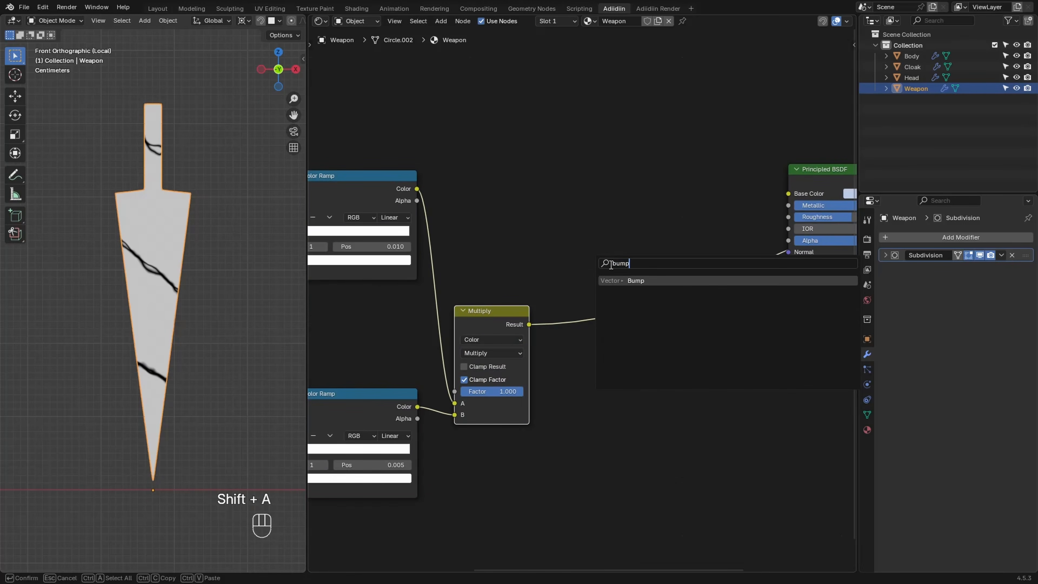
key("Return")
left_click(598, 252)
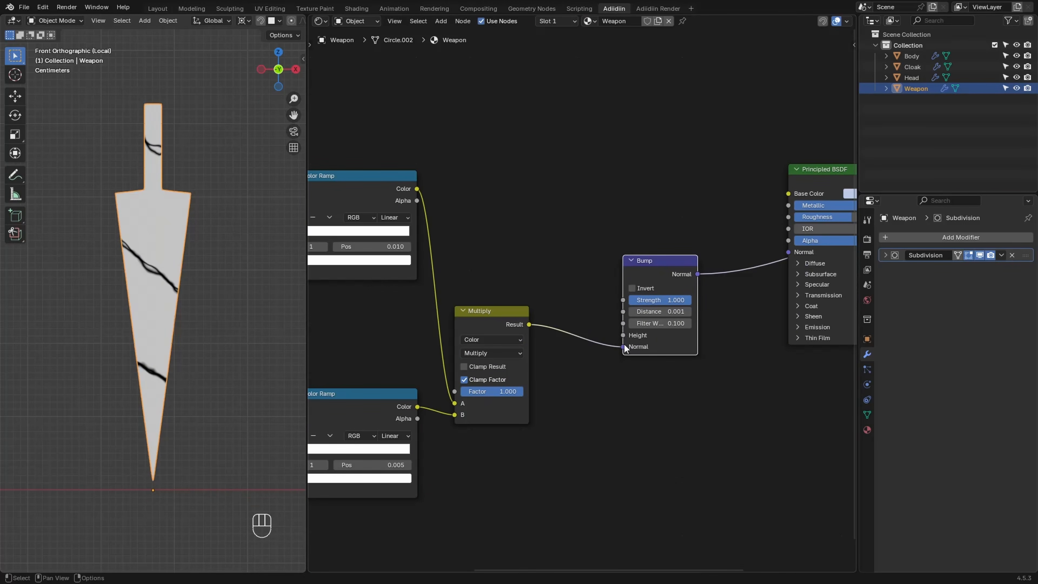
left_click_drag(624, 347, 622, 336)
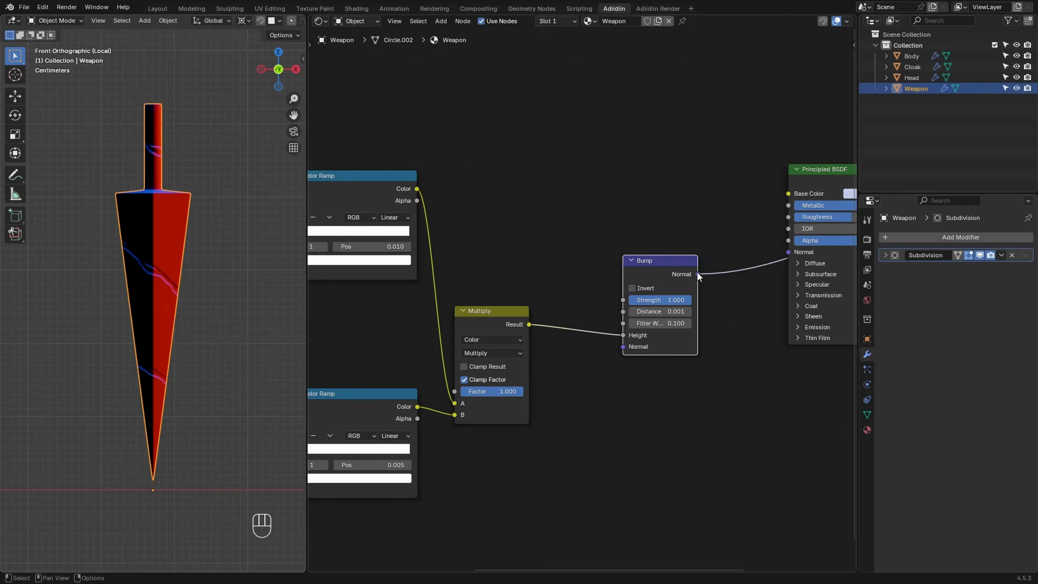
left_click(808, 183, "ctrl+shift")
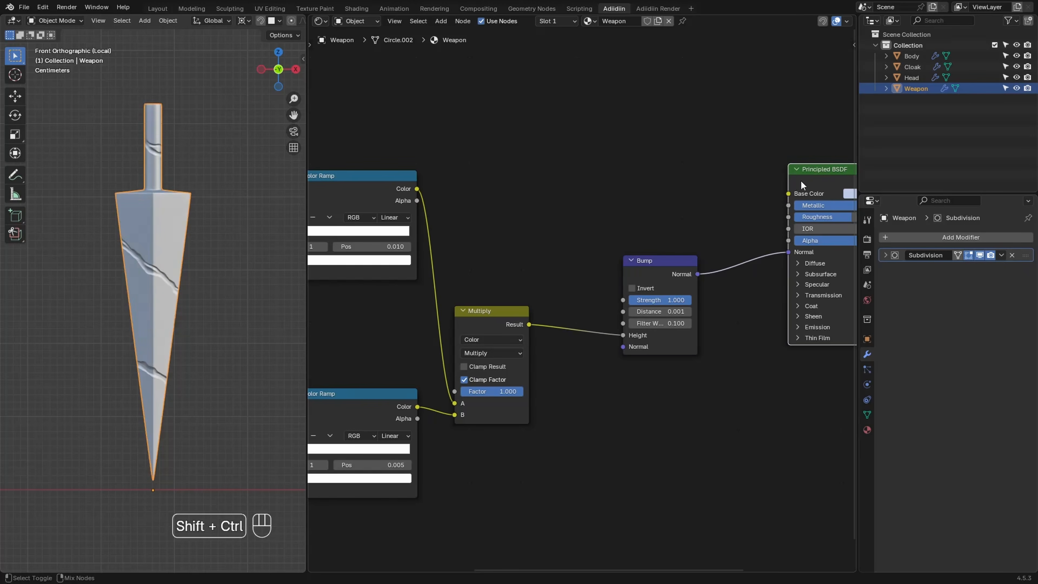
Set the Bump node's Strength and Distance both to 0.2
left_click(652, 301)
type("0.2")
key("Return")
left_click(653, 311)
type("0.2")
key("Return")
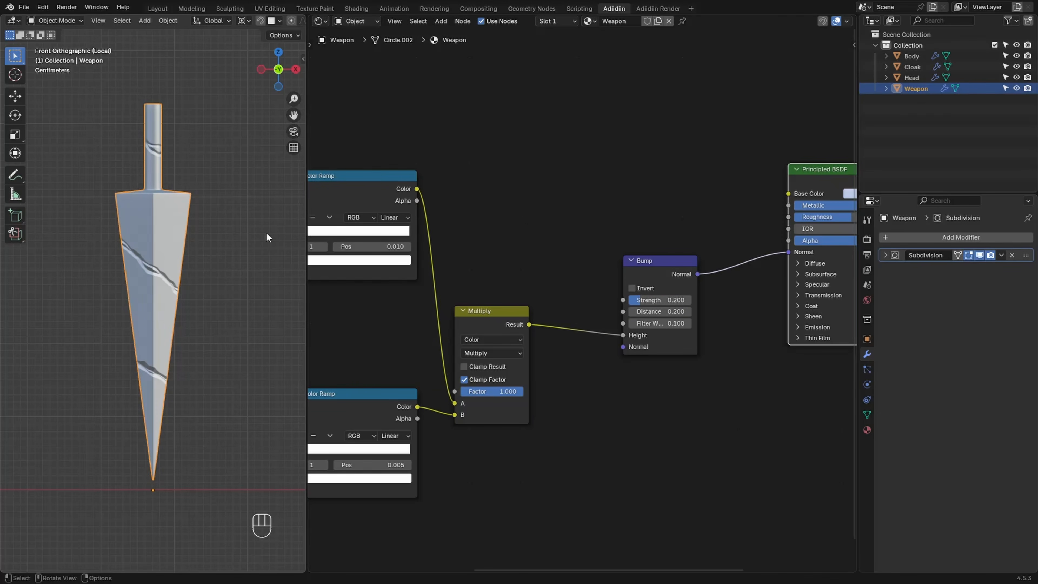
Exit the weapon's local view and select the character's head
key("KP_Divide")
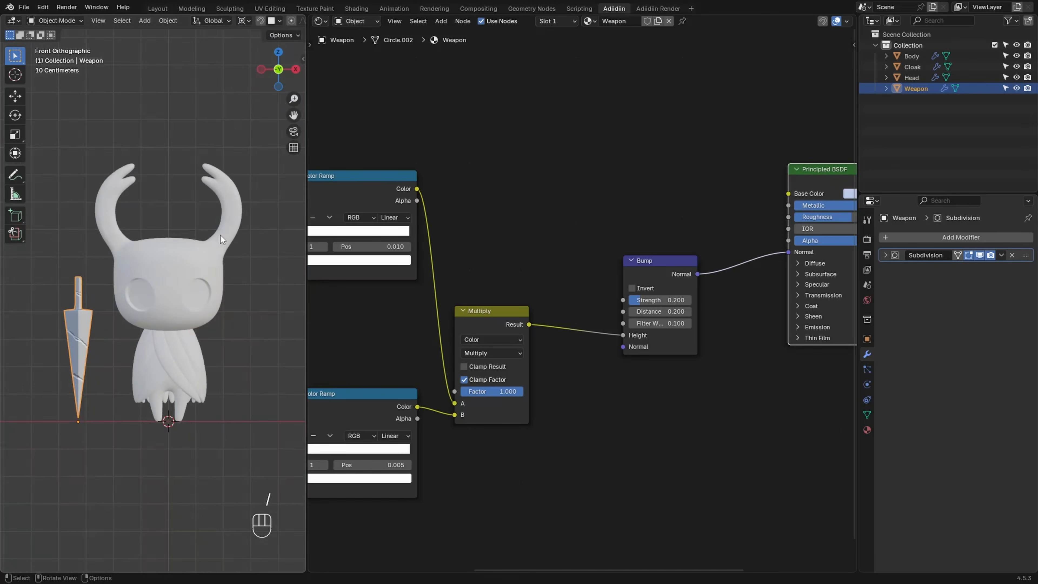
middle_click_drag(169, 203, 203, 207, "ctrl")
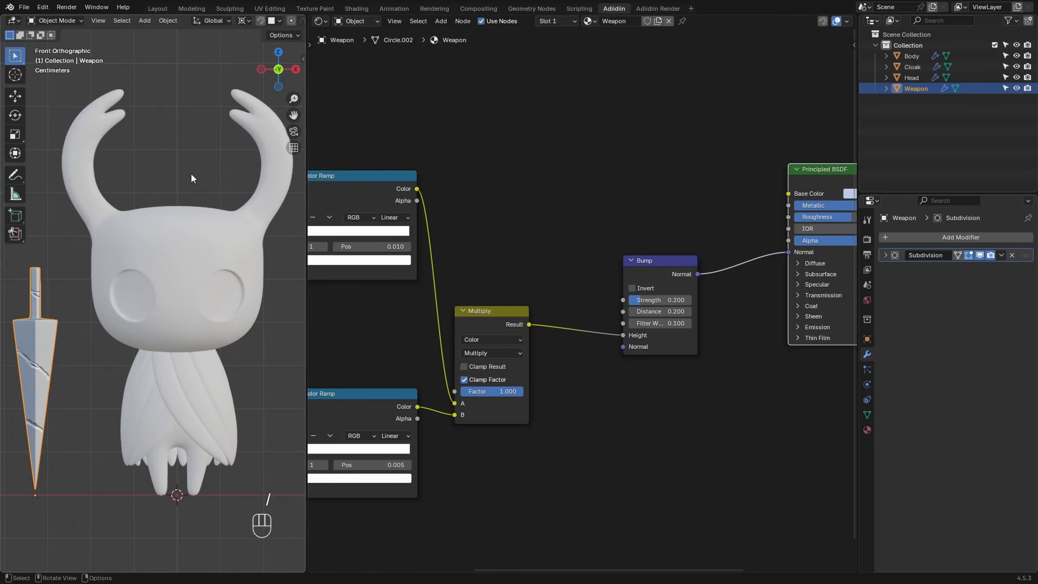
left_click(184, 231)
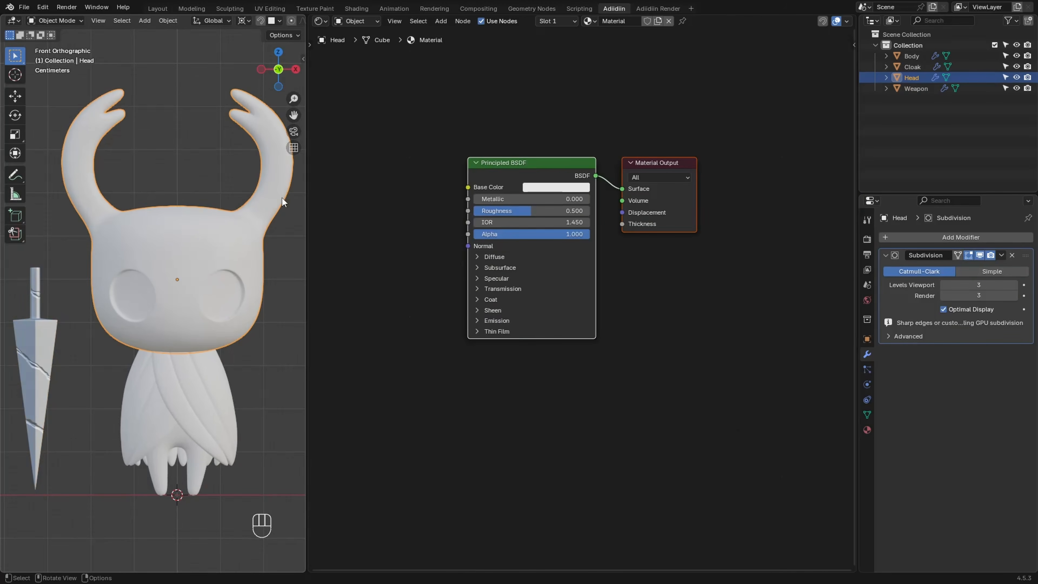
Switch the render engine to Cycles and set its device to GPU Compute
left_click(867, 238)
left_click(965, 237)
left_click(967, 264)
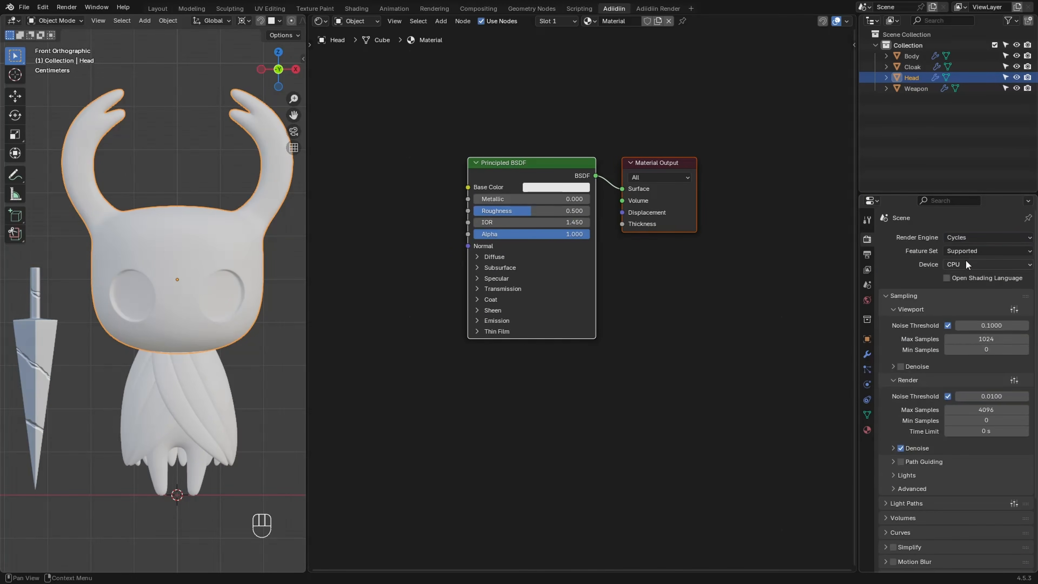
left_click(966, 264)
left_click(953, 286)
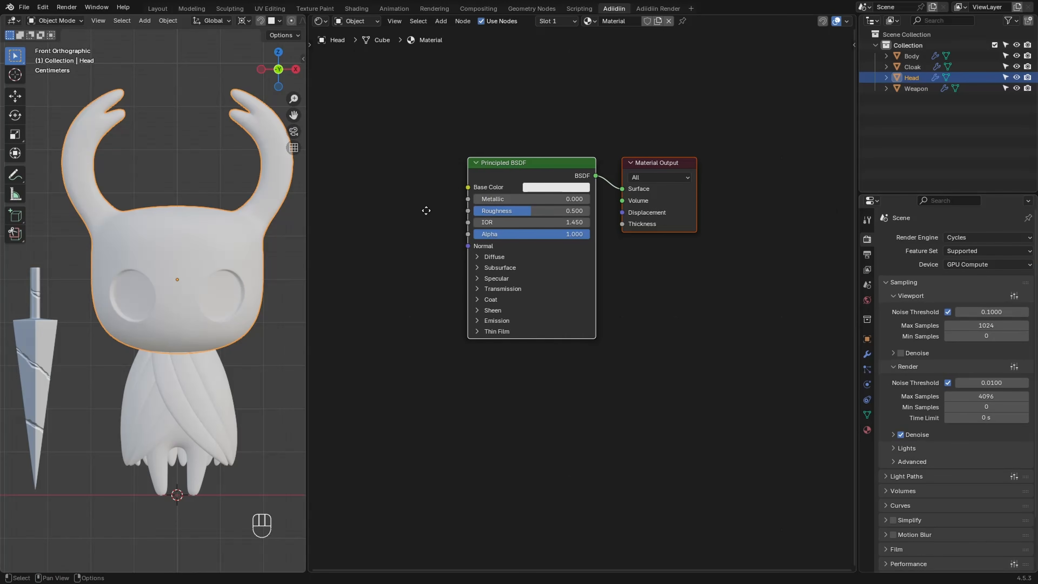
Rename the head's material to Head
middle_click_drag(426, 210, 565, 267)
middle_click_drag(474, 238, 626, 242)
double_click(620, 22)
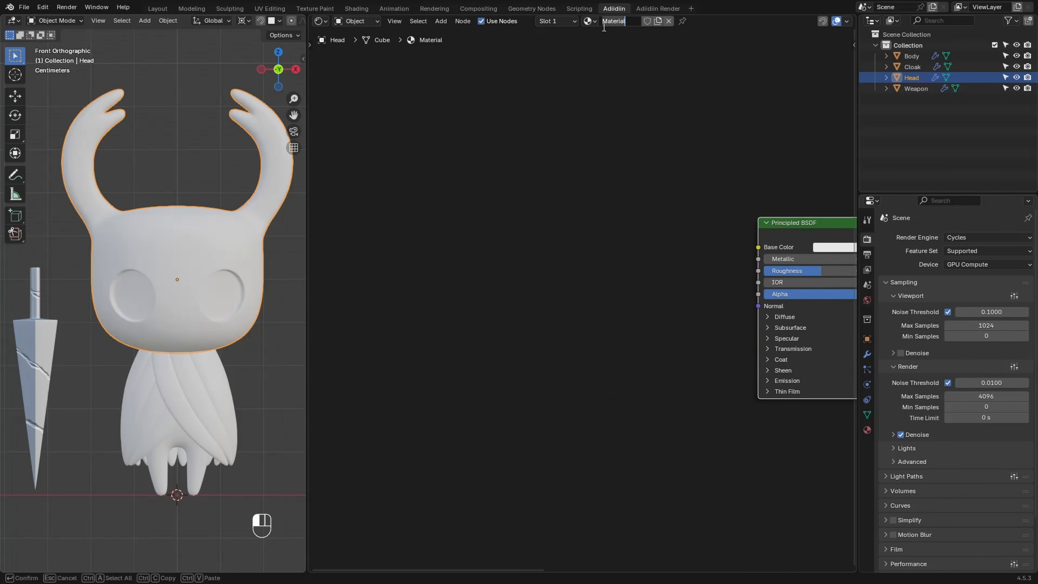
type("Head")
key("Return")
Add a Geometry node, connect its Pointiness to a new Color Ramp, and preview the ramp on the head
key("shift+a")
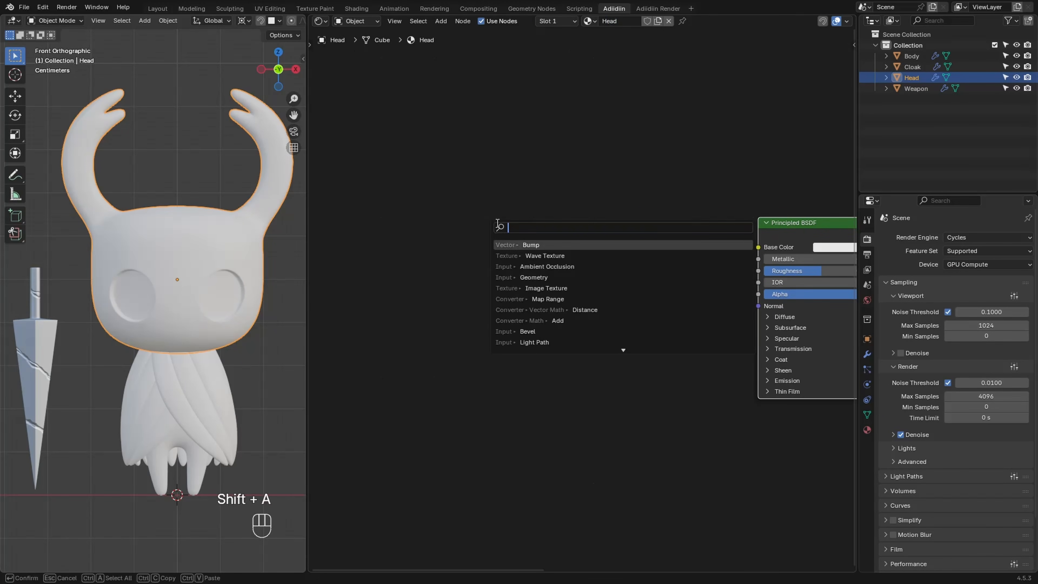
type("geo")
key("Return")
left_click(379, 313)
left_click_drag(438, 408, 489, 392)
left_click(501, 409)
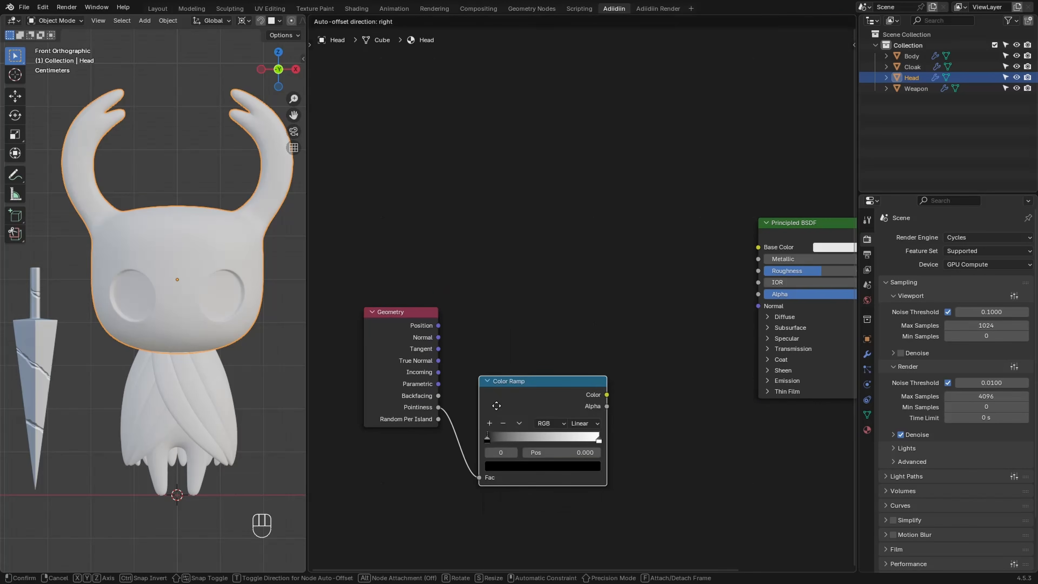
left_click(476, 349)
left_click(500, 352, "ctrl+shift")
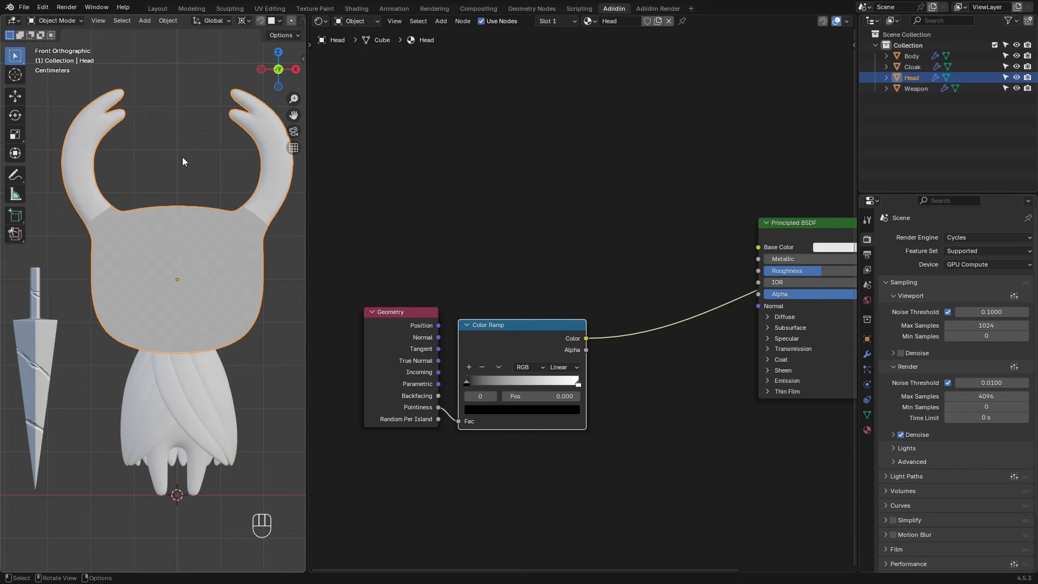
Show the viewport in rendered shading and move the pointiness ramp's black stop to 0.418 and white stop to 0.668
key("z")
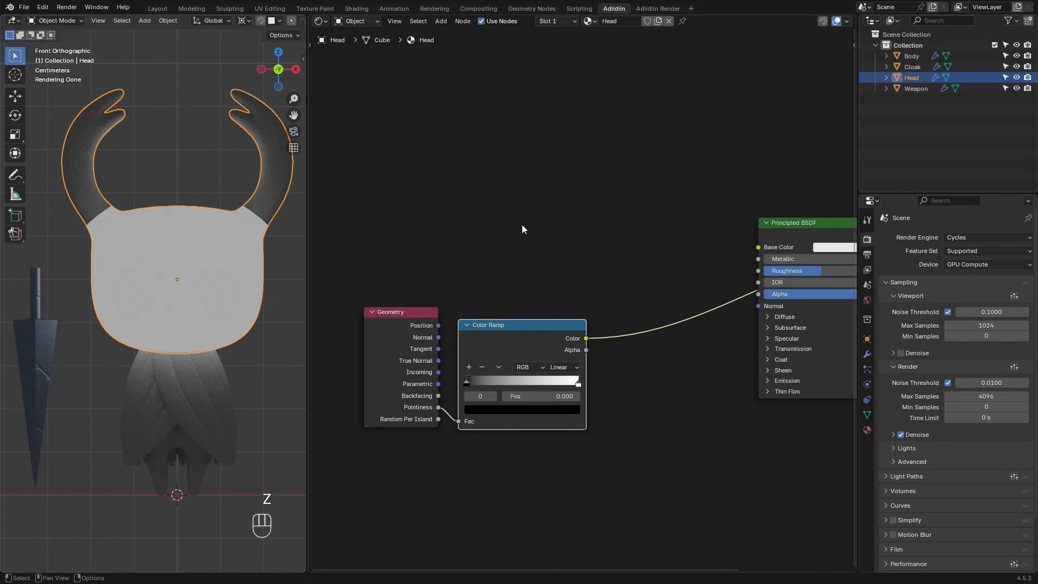
left_click(867, 429)
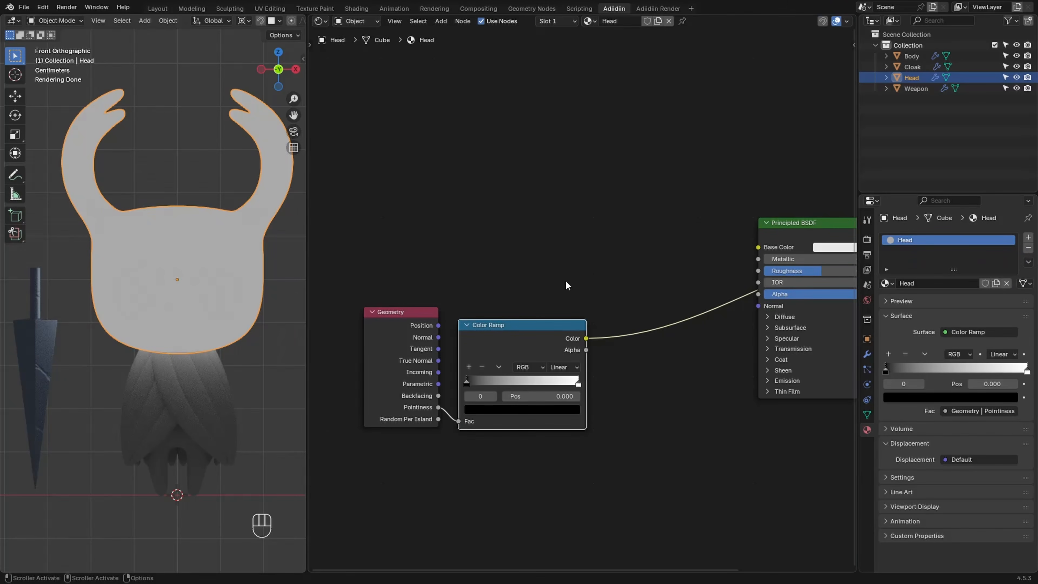
left_click_drag(469, 381, 514, 387)
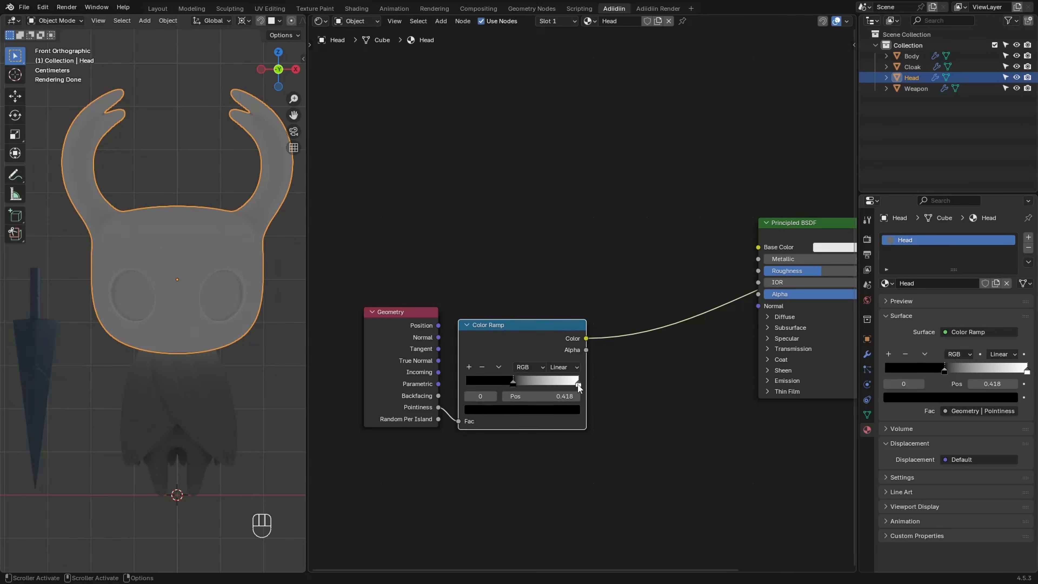
left_click_drag(577, 384, 540, 386)
Add an Ambient Occlusion node above Geometry, connect its Color to a new Color Ramp, and preview that ramp
key("shift+a")
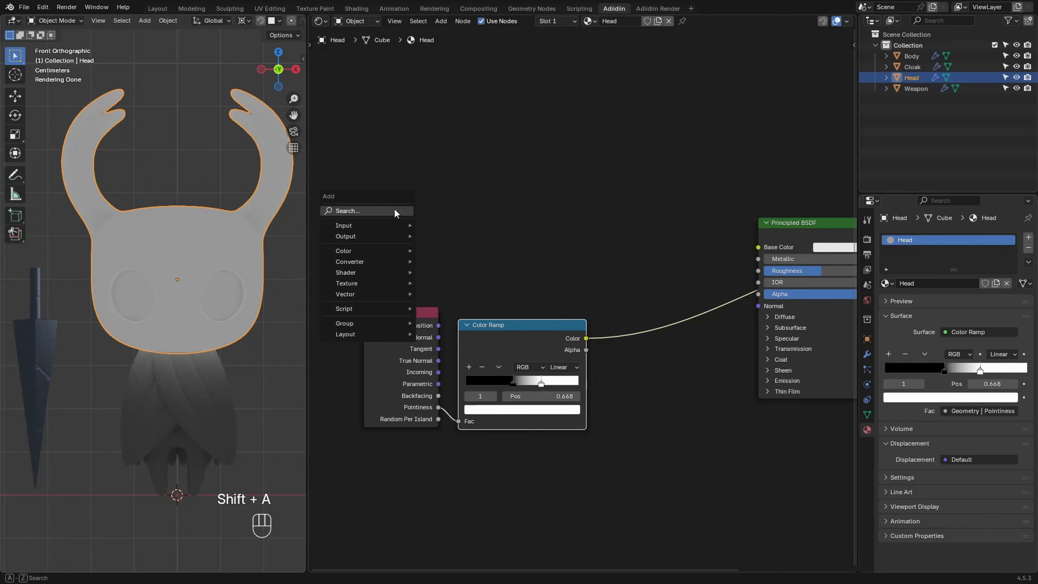
type("am")
key("Return")
left_click(361, 185)
left_click_drag(440, 202, 486, 217)
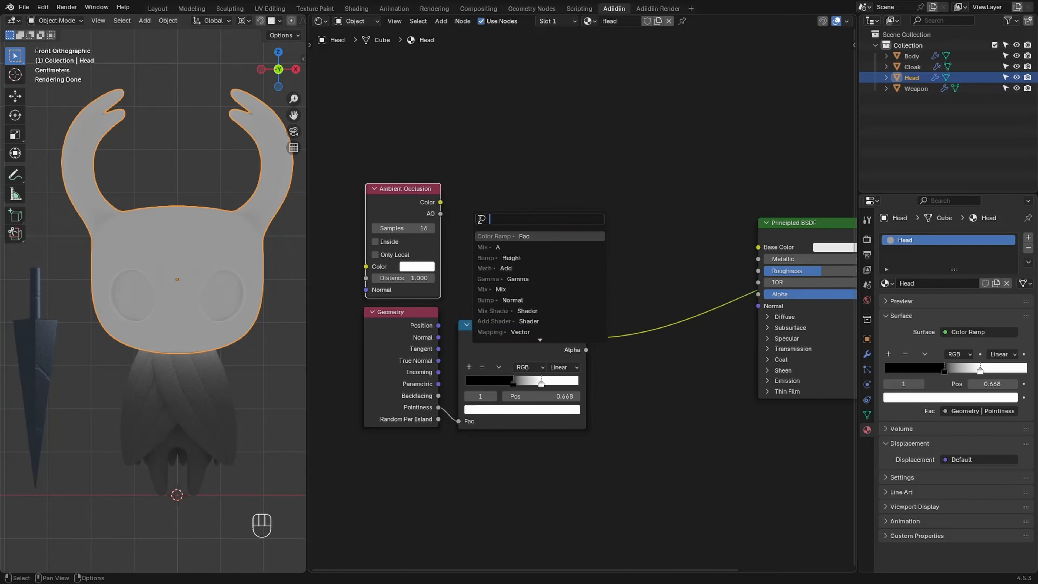
key("Return")
left_click(475, 219)
left_click(499, 223, "ctrl+shift")
Move the occlusion ramp's dark stop to 0.618, lighten it to value 0.5, and shift the four input nodes away from the shader
left_click_drag(465, 251, 569, 237)
left_click(531, 279)
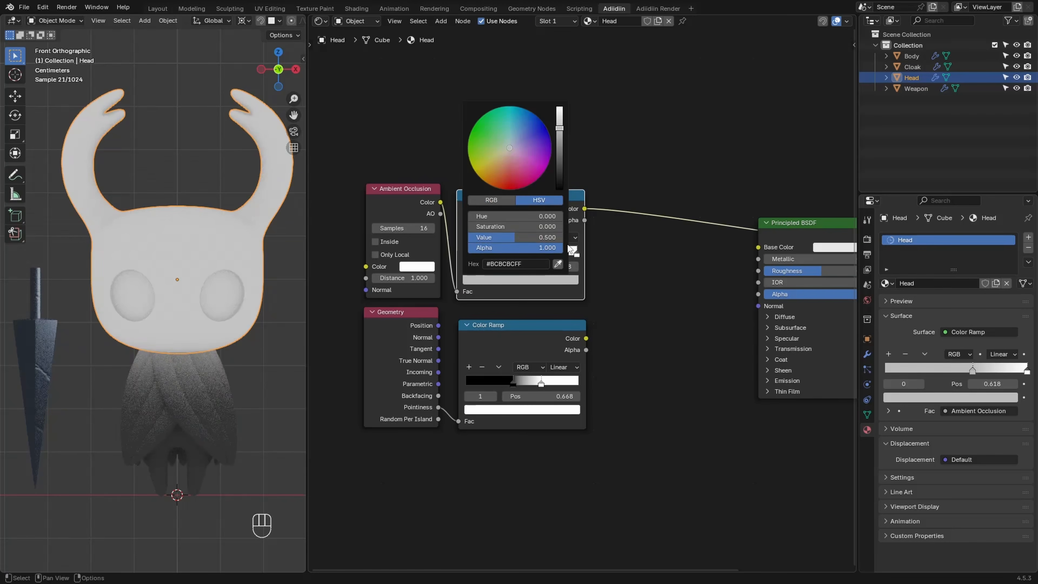
left_click_drag(408, 156, 534, 353)
left_click_drag(493, 198, 417, 193)
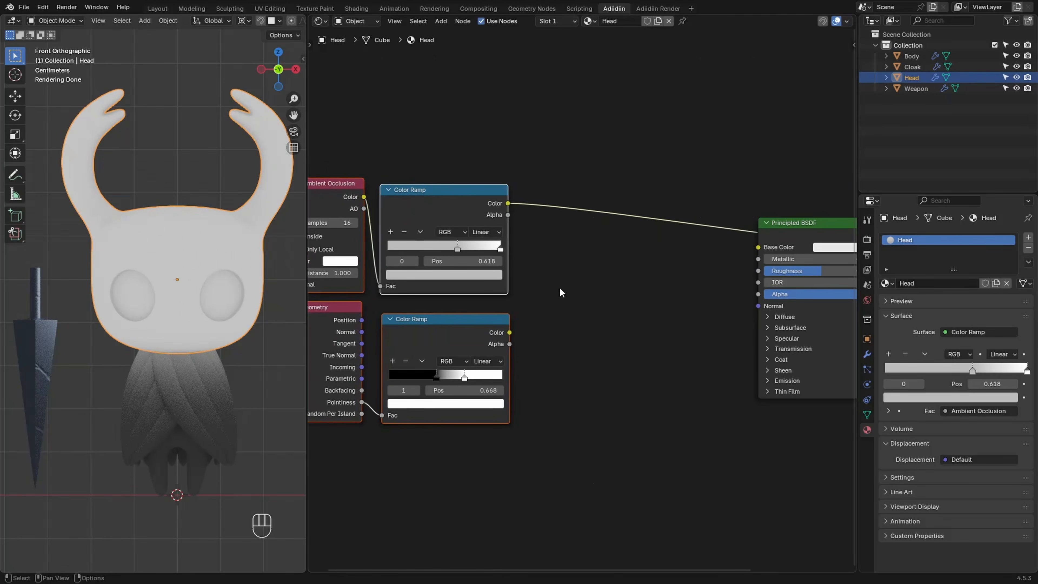
Add a Mix Color node with the pointiness ramp feeding B, set its blending mode to Value, and preview it
key("shift+a")
type("mi")
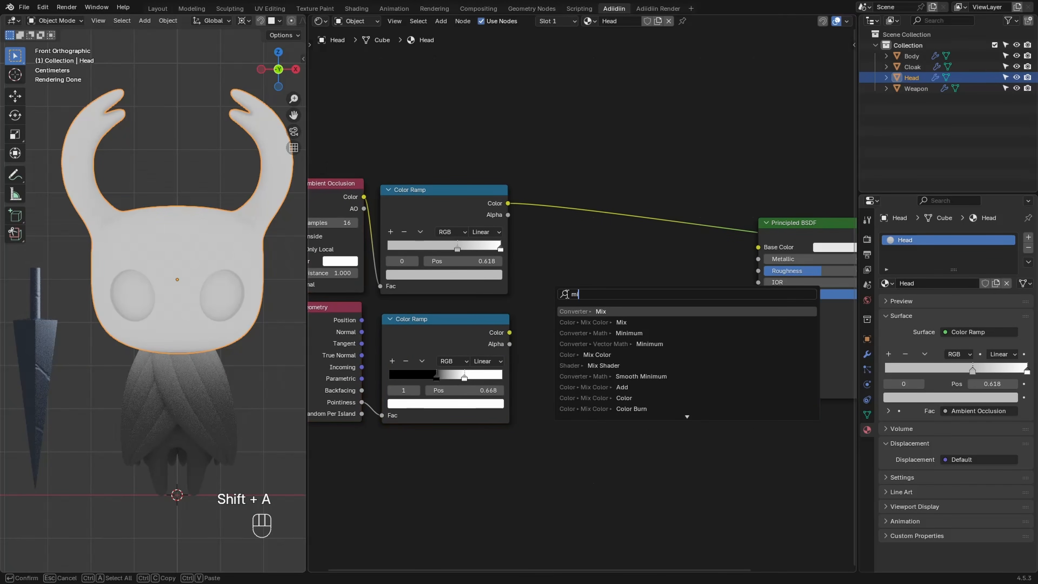
left_click(570, 322)
left_click(546, 322)
left_click_drag(510, 333, 547, 432)
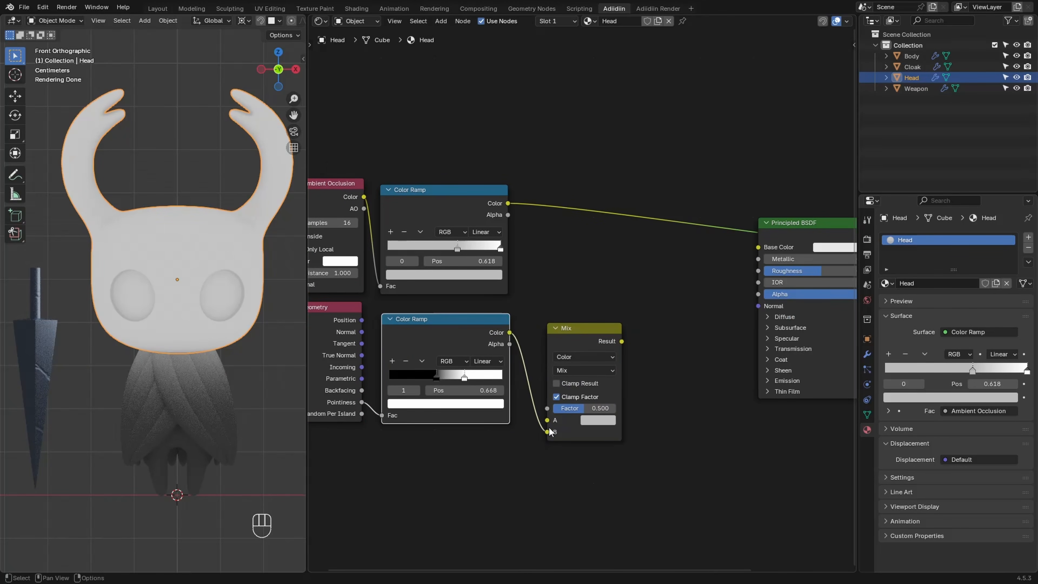
left_click(568, 370)
left_click(650, 512)
left_click(570, 339, "ctrl+shift")
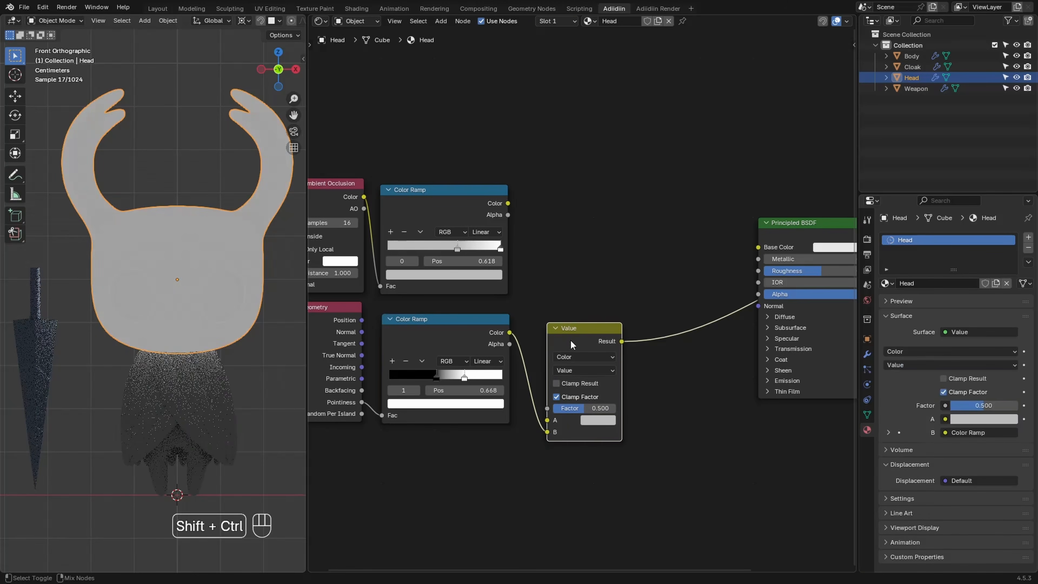
Set color A of the Value mix node to a very light, slightly pinkish white
left_click(589, 419)
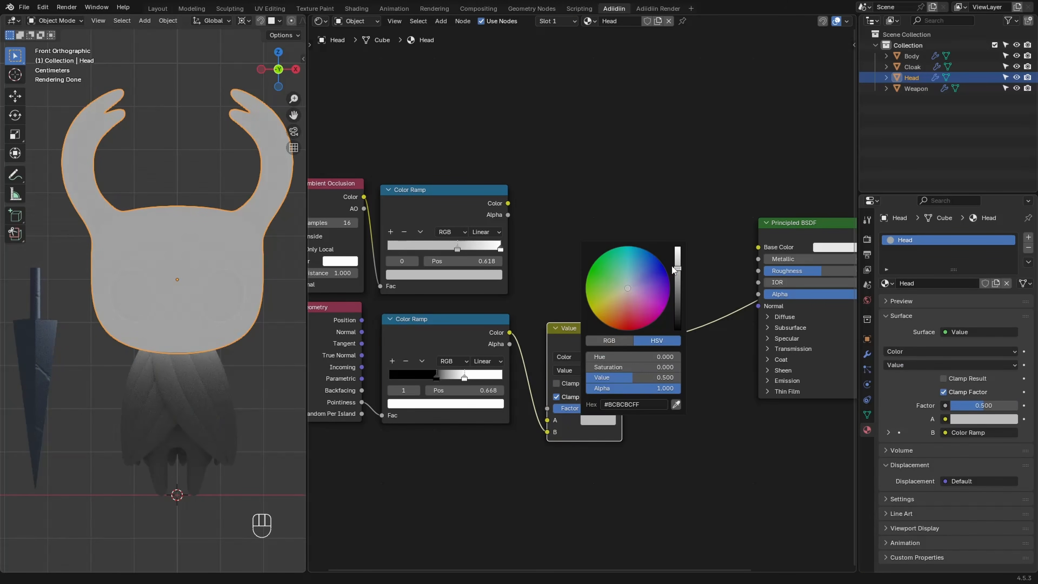
left_click_drag(677, 269, 677, 250)
left_click_drag(625, 293, 628, 291)
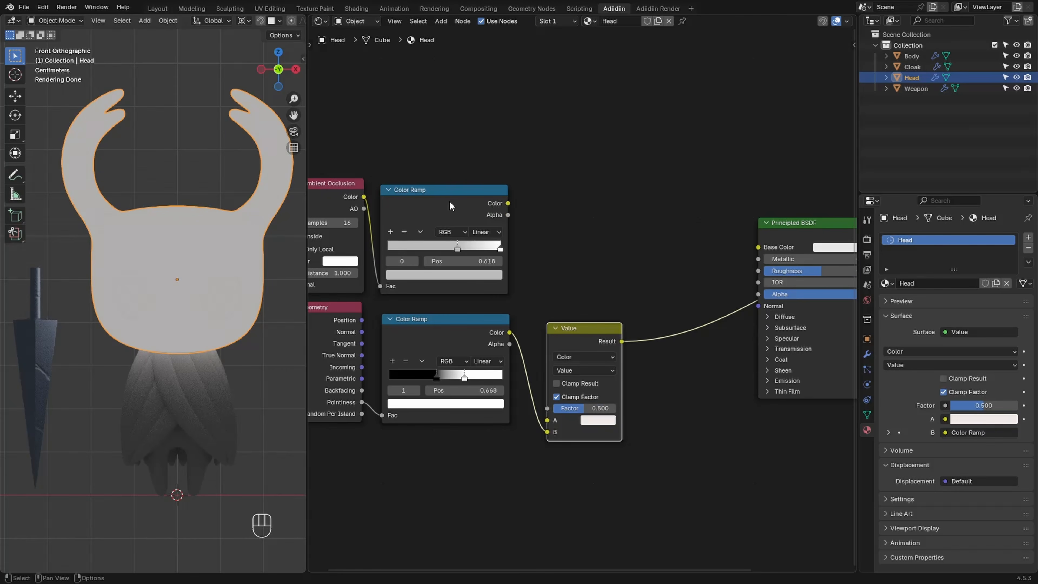
Mix the upper Color Ramp with the Value node through a new Mix node, using the ramp as its Factor
left_click(461, 203, "shift")
key("ctrl+KP_0")
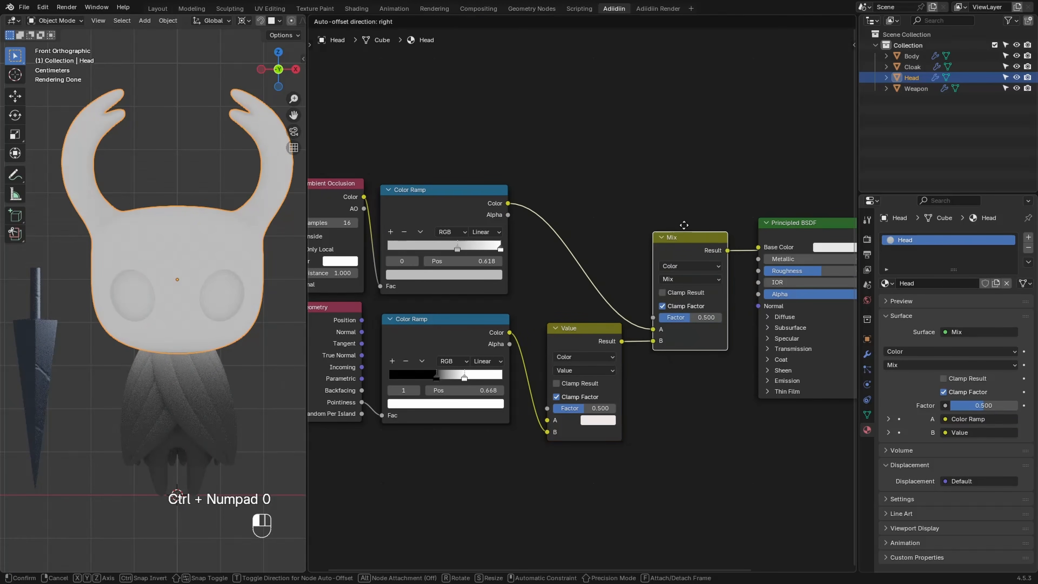
left_click_drag(684, 225, 686, 210)
left_click_drag(654, 306, 655, 295)
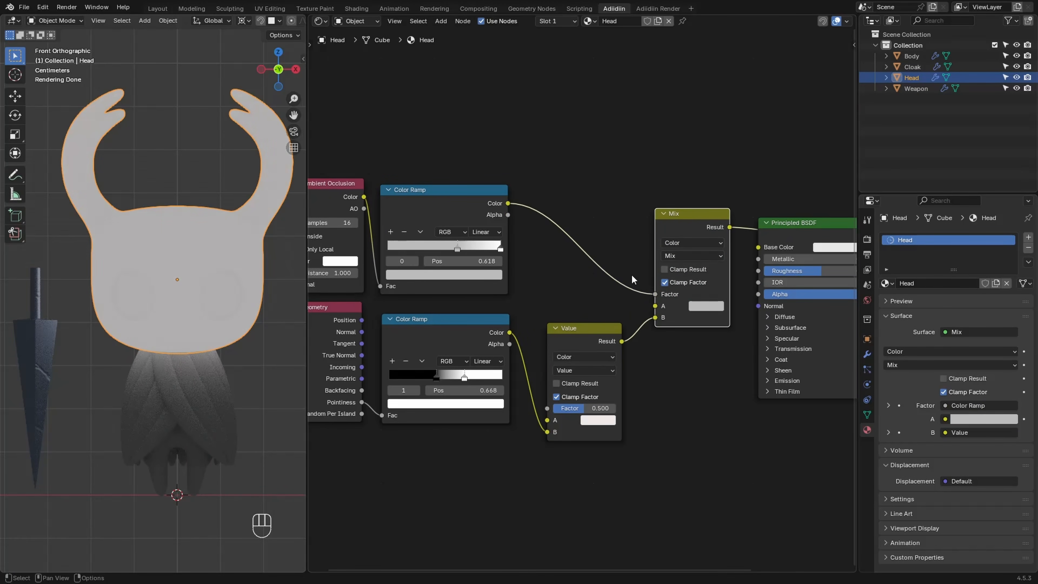
Darken the Mix node's A colour to a mid grey and show the Principled BSDF result in Material Preview shading
left_click(706, 306)
left_click_drag(785, 196, 785, 182)
left_click(784, 224, "ctrl+shift")
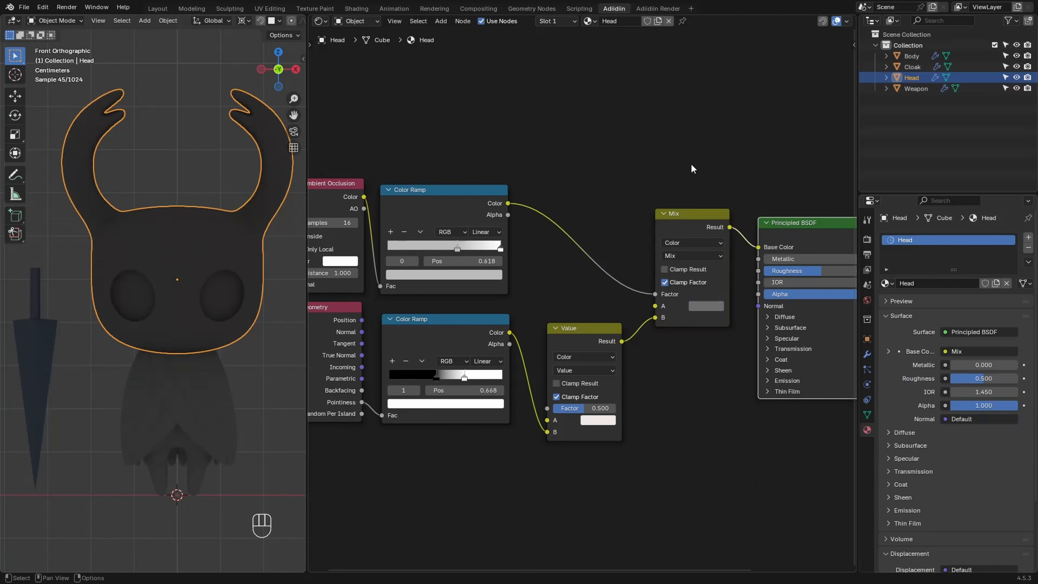
key("z")
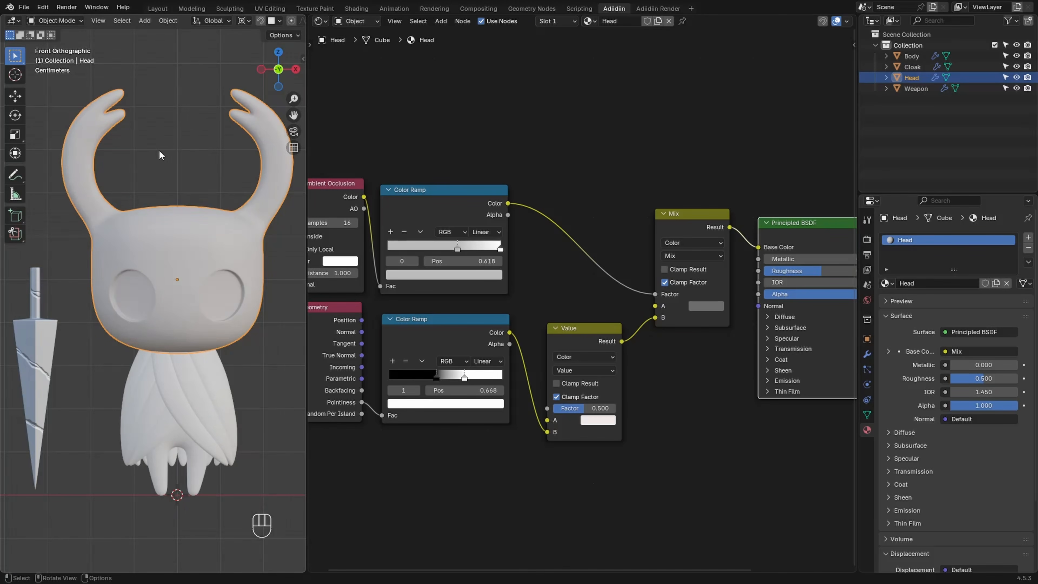
Select the faces inside both eye sockets of the Head mesh, growing the selection out to the socket rims
scroll(158, 254, "up", 4)
middle_click_drag(157, 254, 131, 135, "shift")
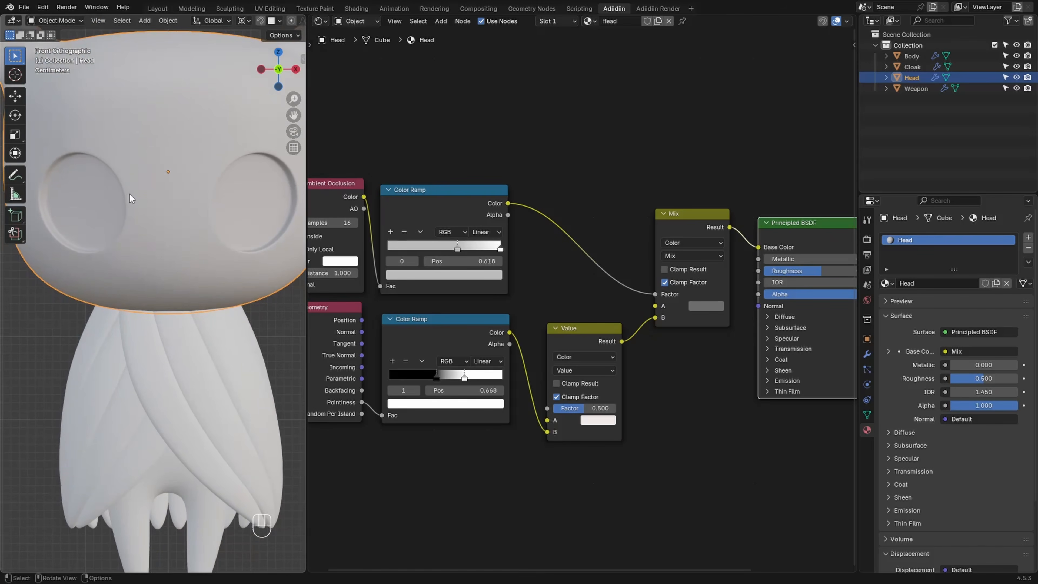
key("Tab")
key("3")
left_click(65, 168)
key("ctrl+KP_Add")
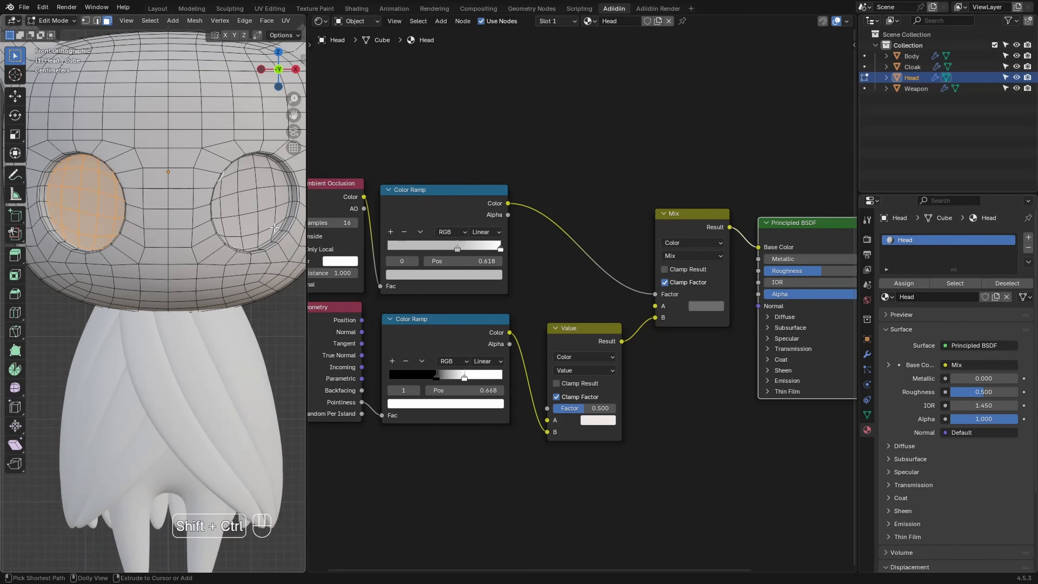
left_click(253, 192, "shift")
key("ctrl+KP_Add")
key("ctrl+KP_Add")
Add a second material slot with a new material to the Head and assign it to the selected eye faces
left_click(1028, 237)
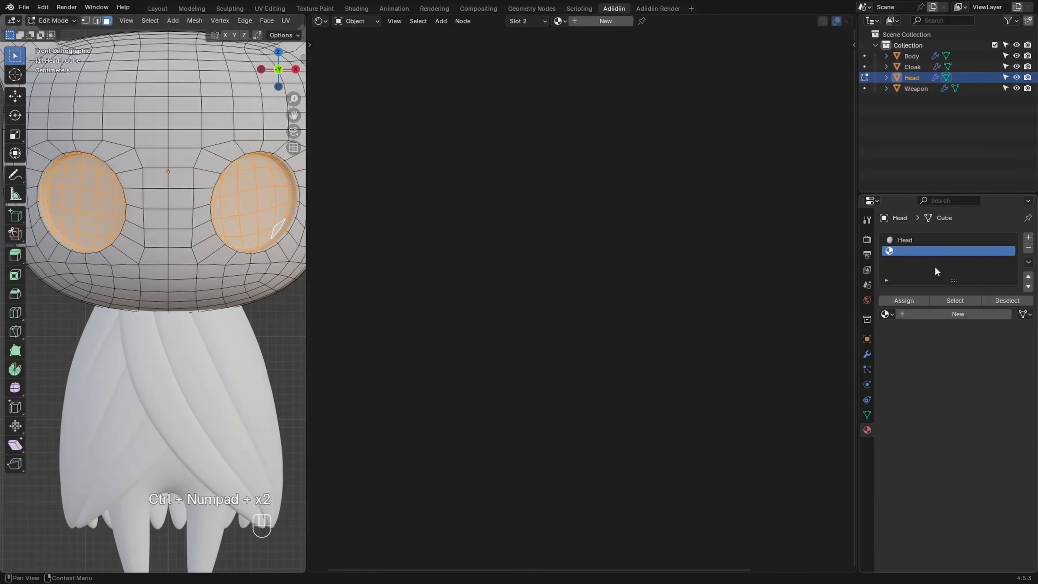
left_click(921, 316)
left_click(904, 301)
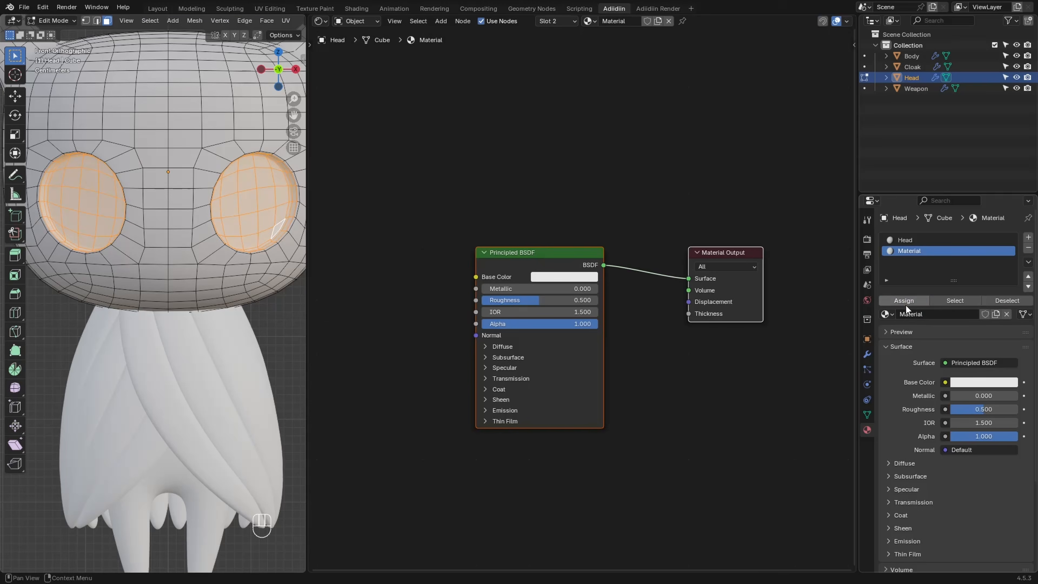
Change the eye material's surface to Emission with a black colour and return to Object Mode
left_click(953, 362)
left_click(885, 113)
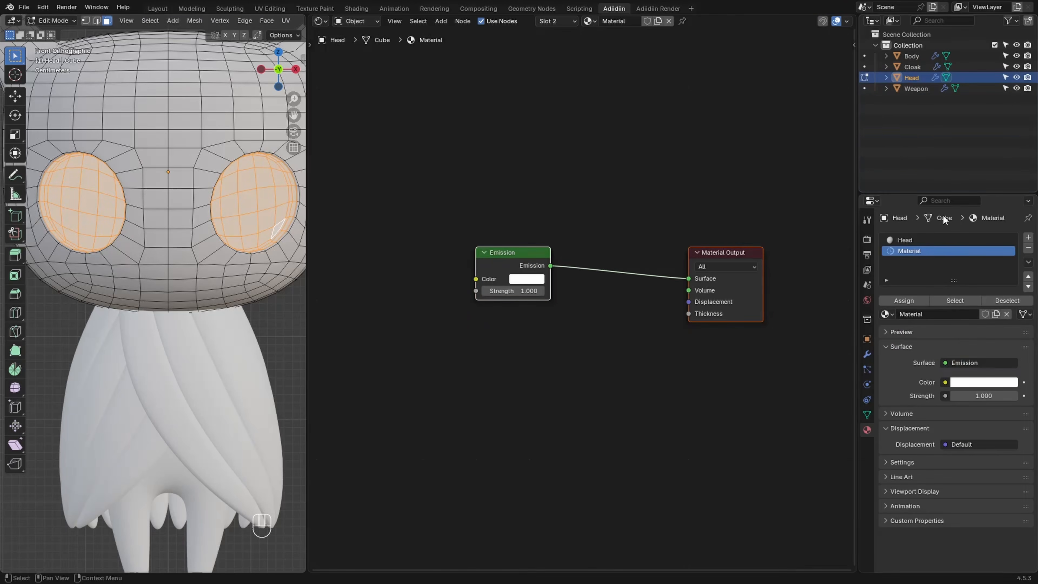
left_click(971, 382)
left_click(1012, 288)
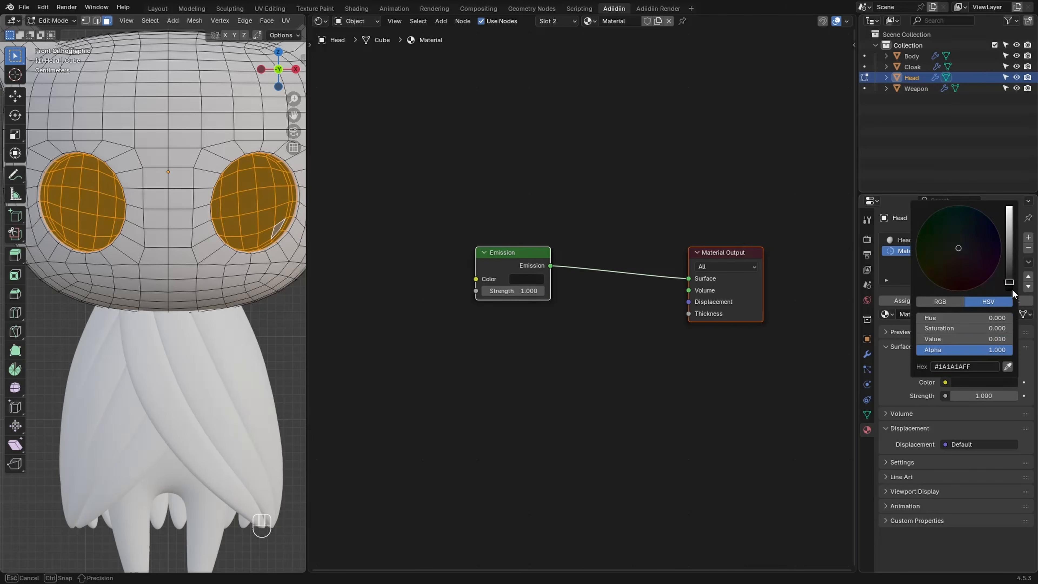
middle_click_drag(256, 312, 192, 341, "ctrl")
key("Tab")
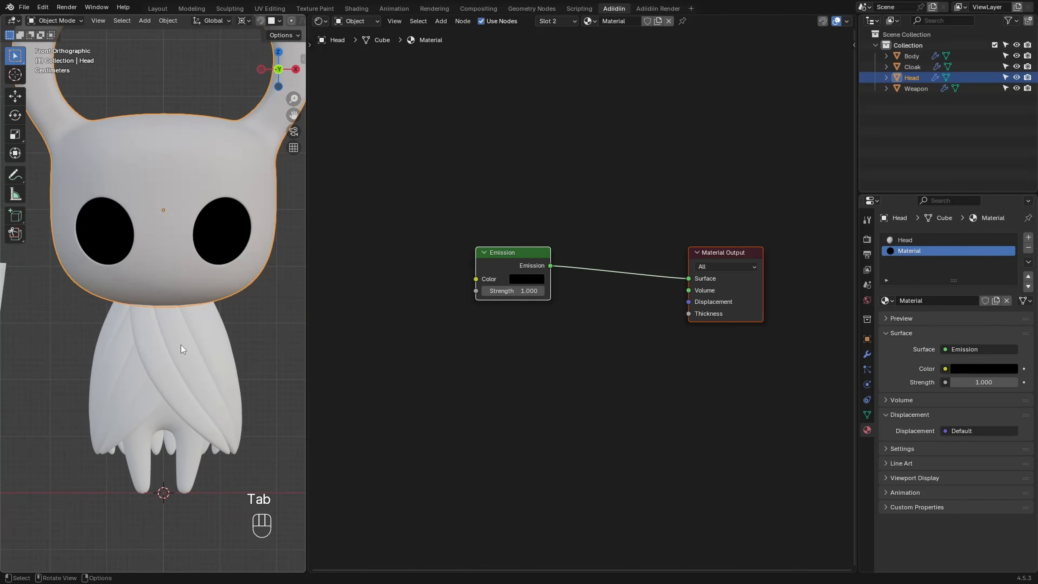
Copy the Head material's Ambient Occlusion, Geometry, Color Ramp, Value and Mix nodes
left_click(904, 239)
middle_click_drag(572, 286, 564, 302, "ctrl")
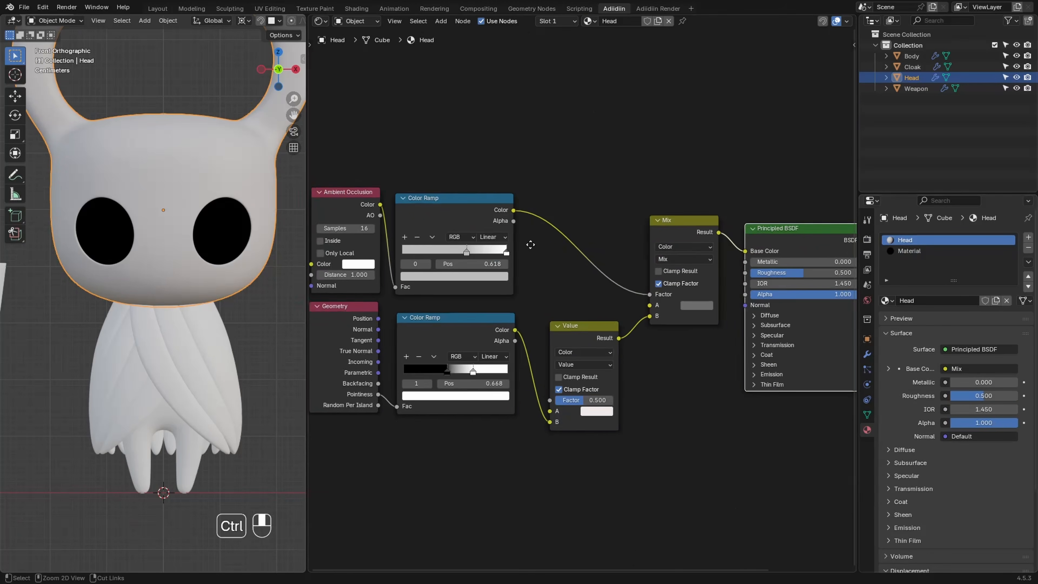
left_click_drag(357, 155, 710, 481)
key("ctrl+c")
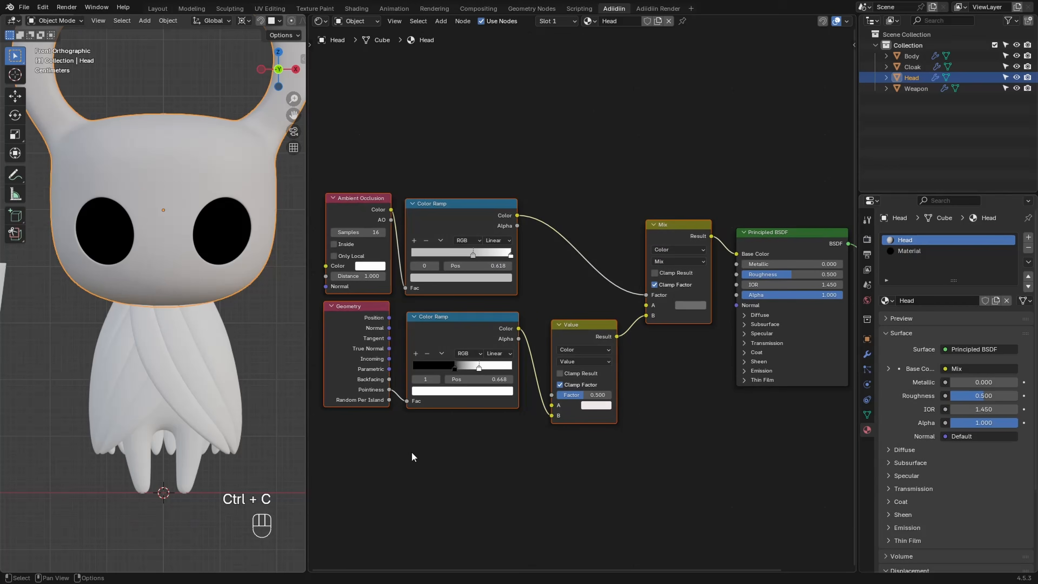
Create a new material on the cloak and name it Cloak
left_click(163, 339)
left_click(599, 21)
double_click(618, 21)
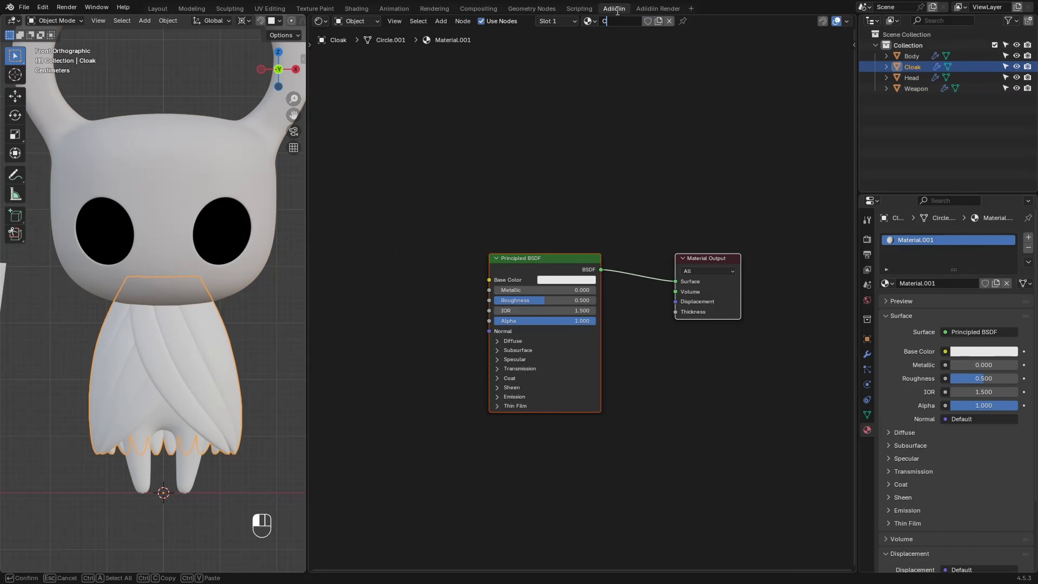
key("Return")
Paste the copied nodes into the Cloak material and connect the Mix result to the Principled BSDF's Base Color
middle_click_drag(383, 240, 567, 225)
key("ctrl+v")
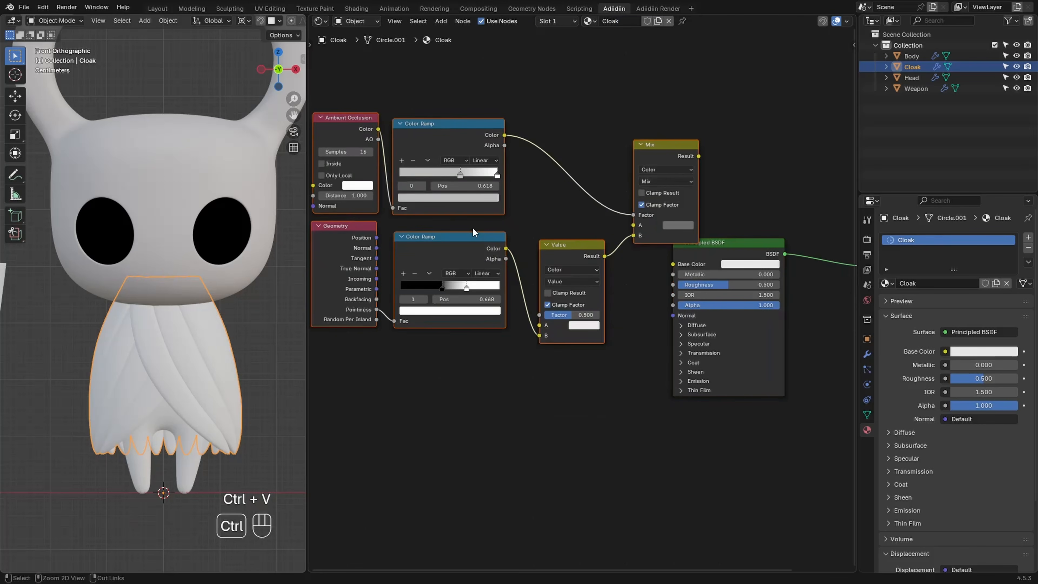
left_click_drag(660, 148, 673, 264)
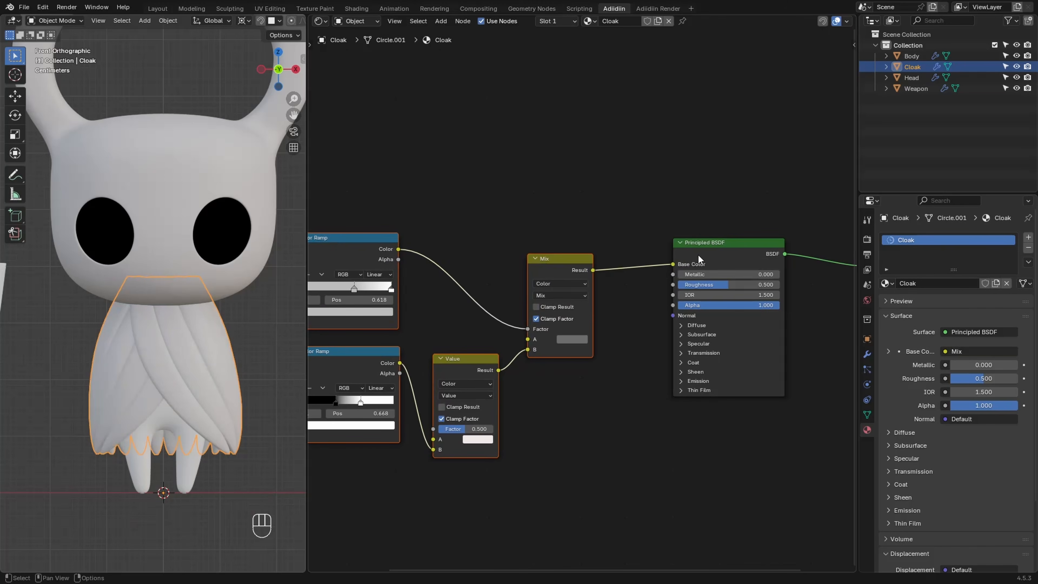
Set the Cloak's Value node to a dark blue A colour and a Factor of 0.125
left_click(477, 439)
left_click_drag(520, 315, 550, 343)
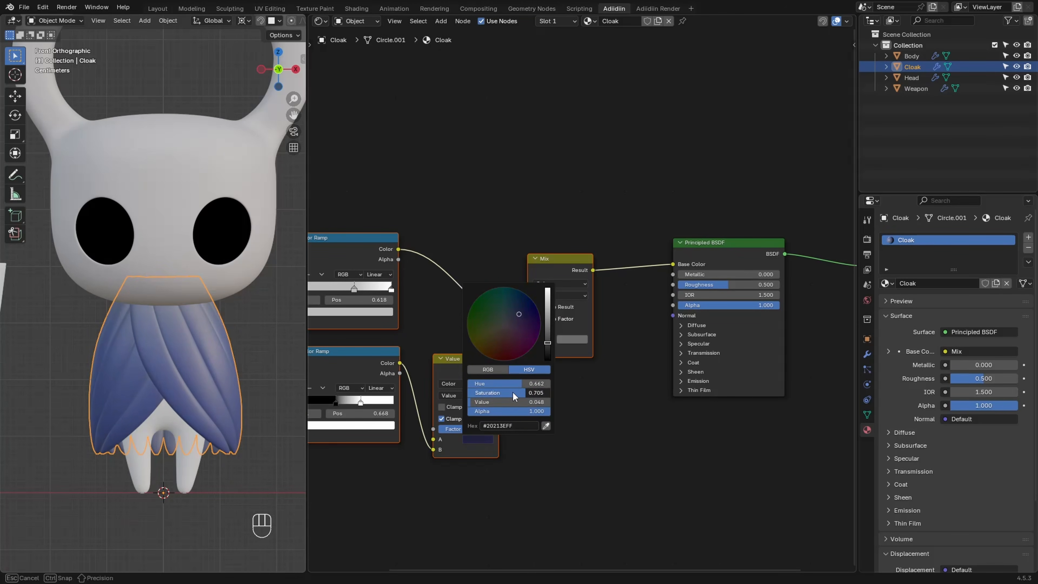
left_click_drag(453, 429, 426, 430)
Copy the dark blue to the Mix node's A colour and shift it to a darker purple, hex #191225FF
left_click_drag(473, 440, 568, 339)
left_click(570, 340)
left_click_drag(618, 225, 644, 253)
left_click_drag(604, 292, 603, 292)
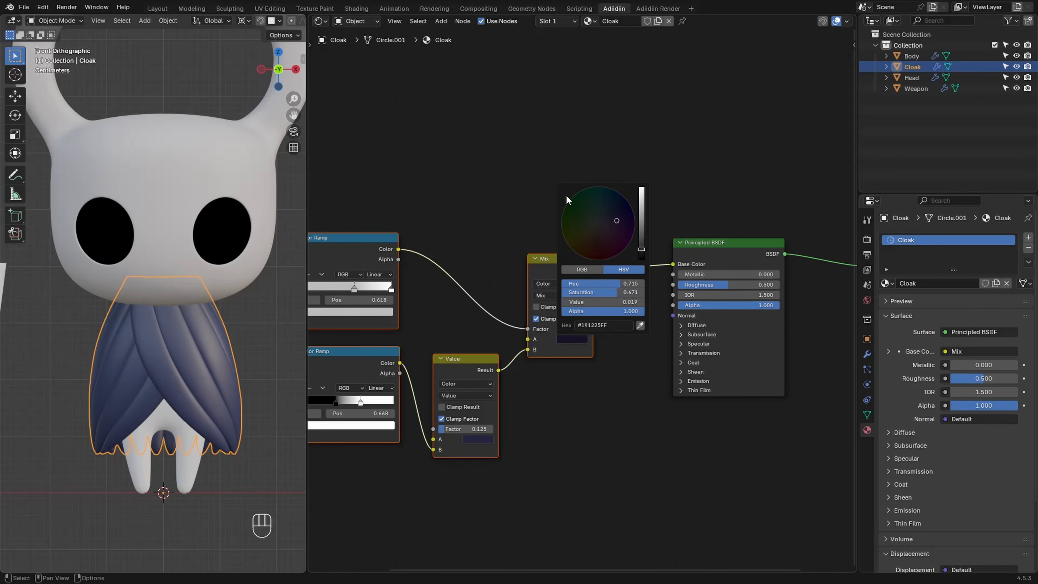
Create a material named Body on the character's body and set its Base Color to black
left_click(192, 436)
left_click(605, 20)
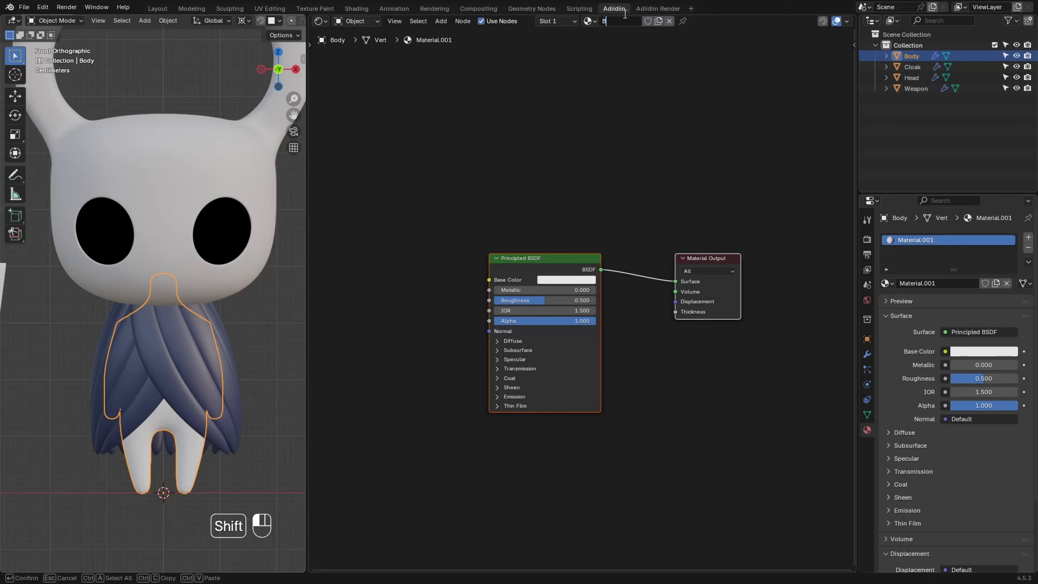
left_click(570, 280)
left_click(625, 199)
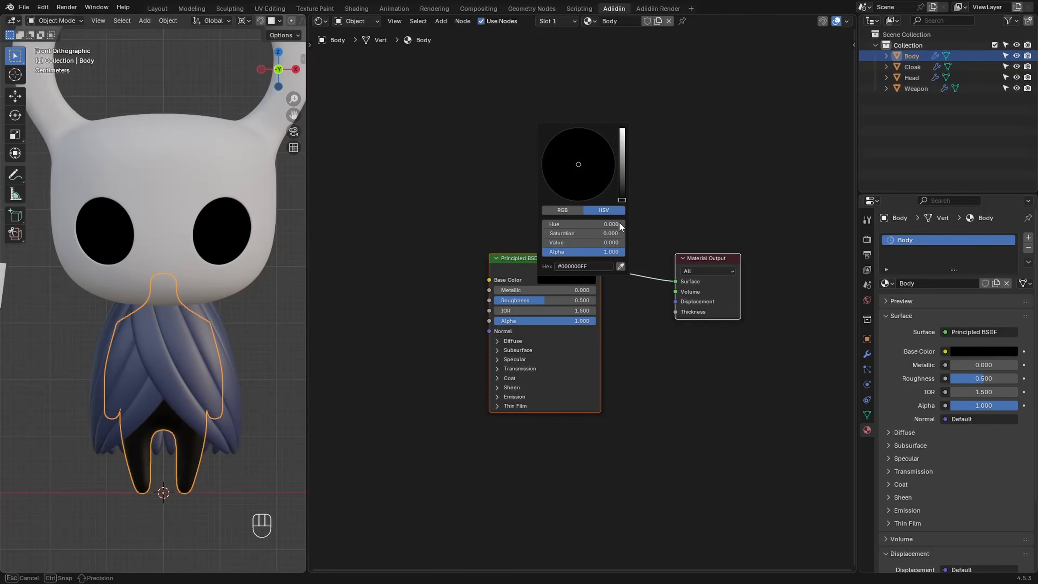
Close the node editor by joining its area into the 3D viewport
right_click(307, 267)
left_click(312, 266)
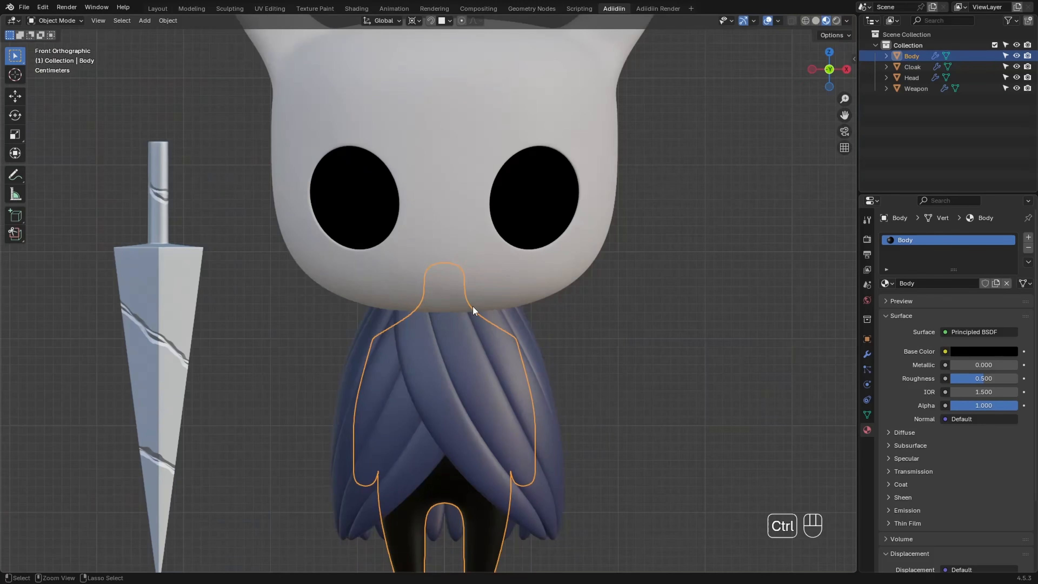
middle_click_drag(474, 306, 297, 189, "ctrl")
middle_click_drag(205, 164, 241, 211, "shift")
Rotate the weapon -55° about the Y axis
left_click(298, 270)
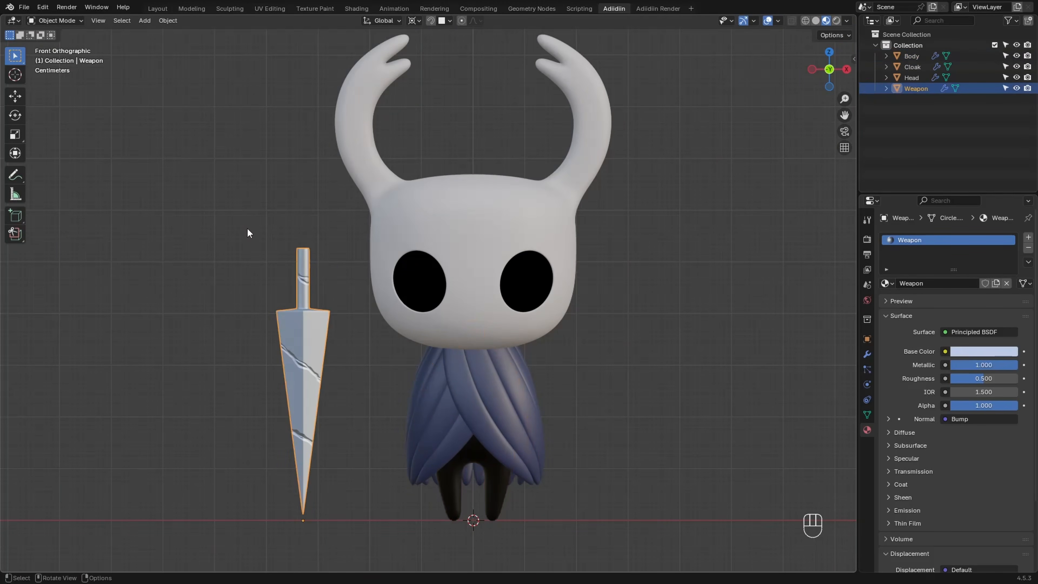
key("period")
left_click(220, 241)
key("r")
key("y")
key("KP_5")
key("KP_5")
key("KP_Subtract")
key("KP_Enter")
Place the weapon diagonally behind the cloak by moving it about 0.505 m in X, 0.094 m in Z and 0.113 m in Y
key("g")
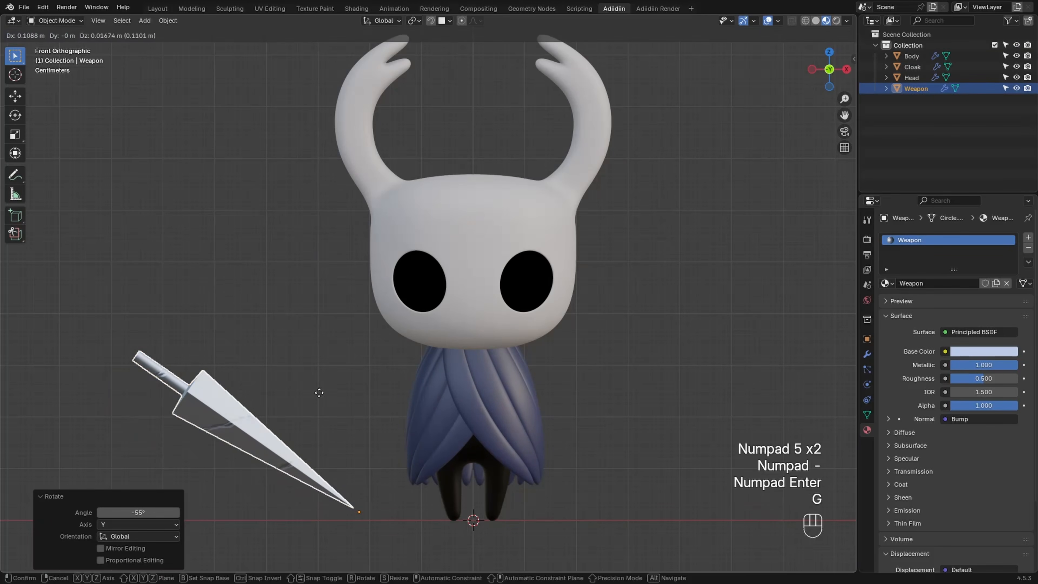
left_click(470, 376, "shift")
key("ctrl+KP_3")
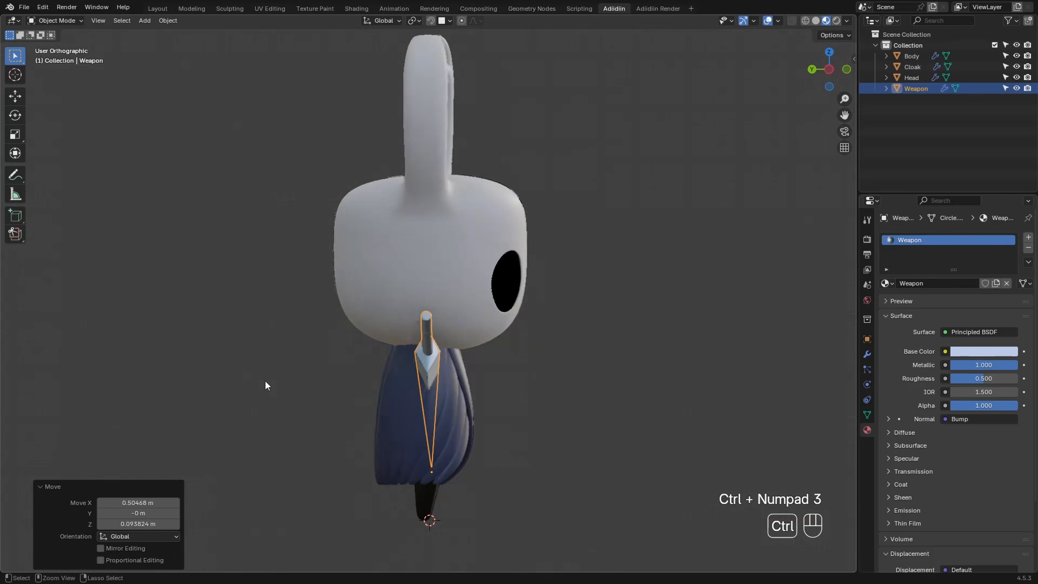
key("g")
key("y")
left_click(229, 368)
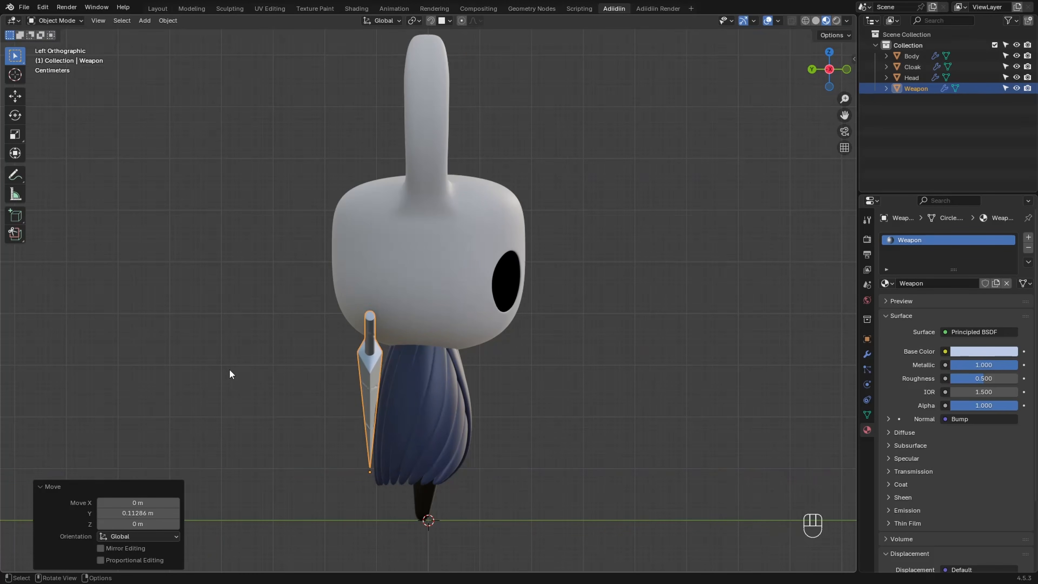
key("ctrl+KP_1")
key("KP_3")
key("KP_1")
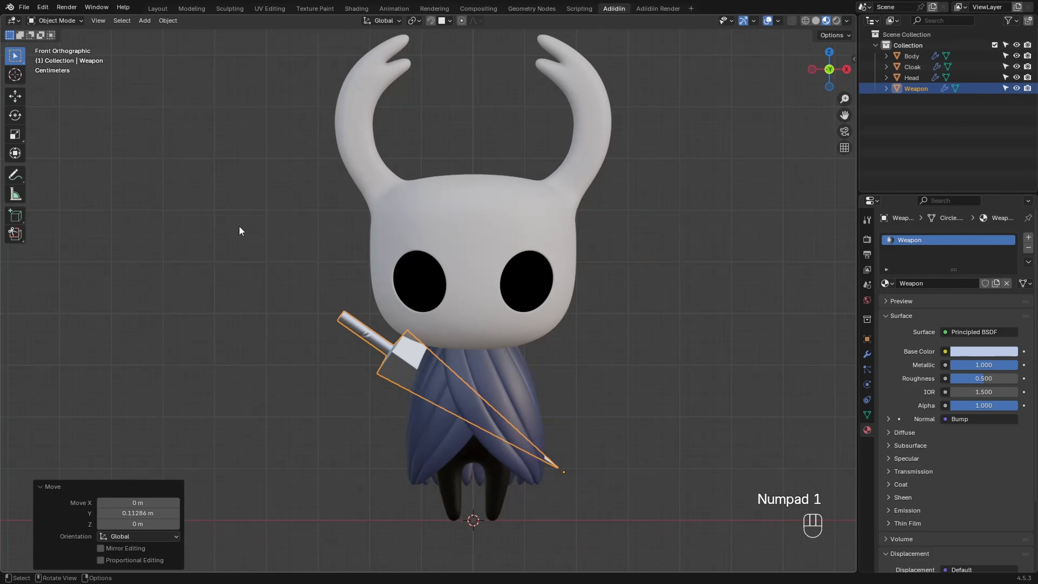
left_click(233, 277)
Switch the viewport to Solid shading and hide the cloak and the weapon
key("z")
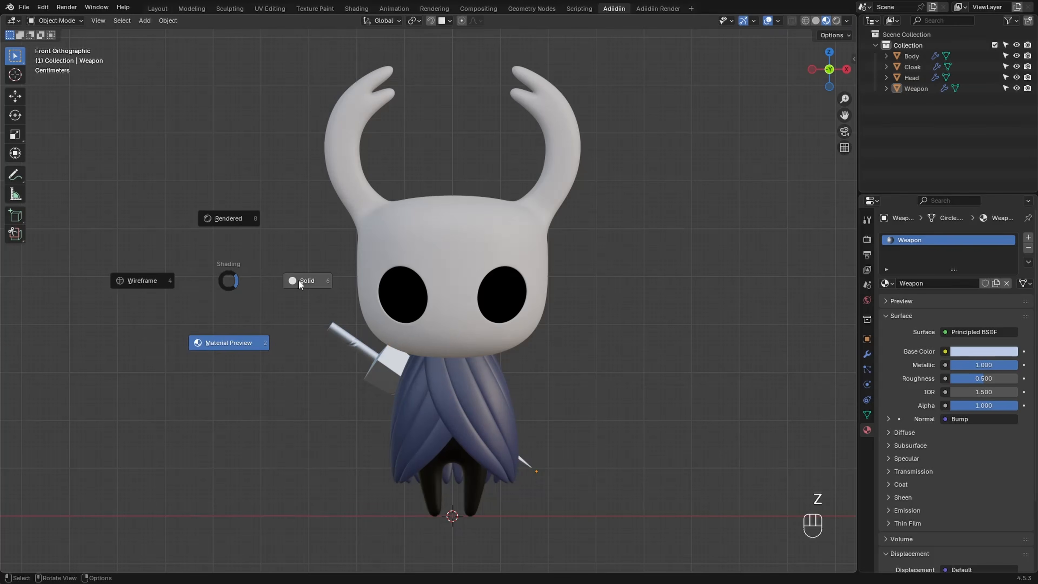
left_click(300, 280)
left_click(412, 391, "shift")
left_click(412, 389, "shift")
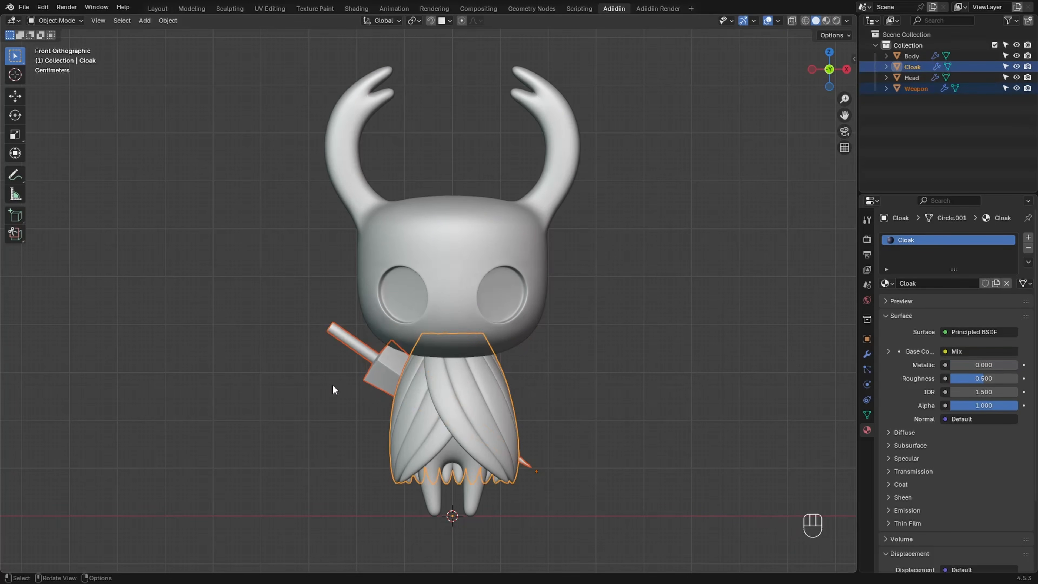
key("h")
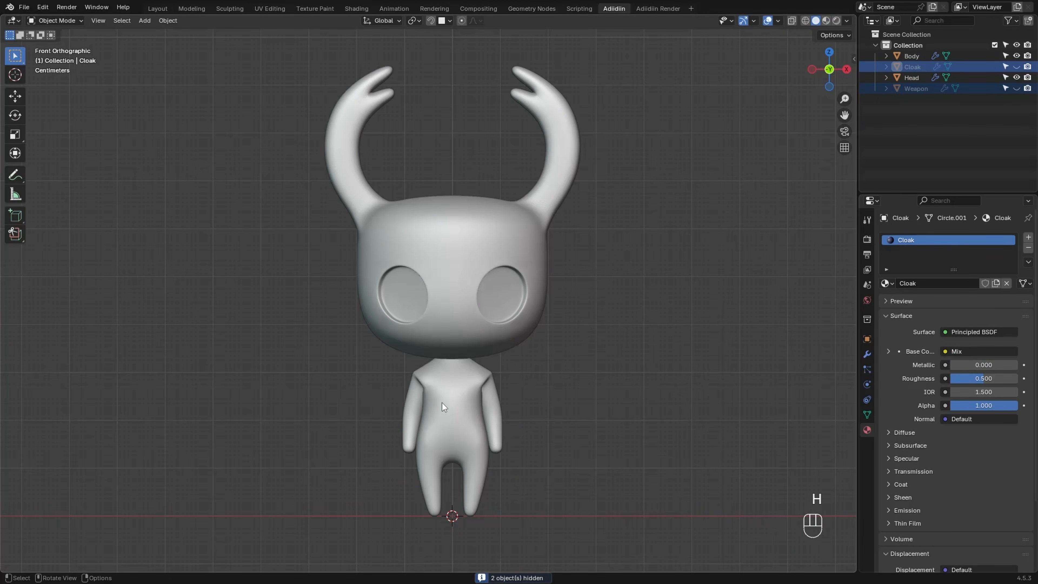
Select the Body's arm faces and rotate them about -8.89° outward with X mirroring, so both arms spread
left_click(441, 404)
key("Tab")
left_click(499, 405, "alt+shift")
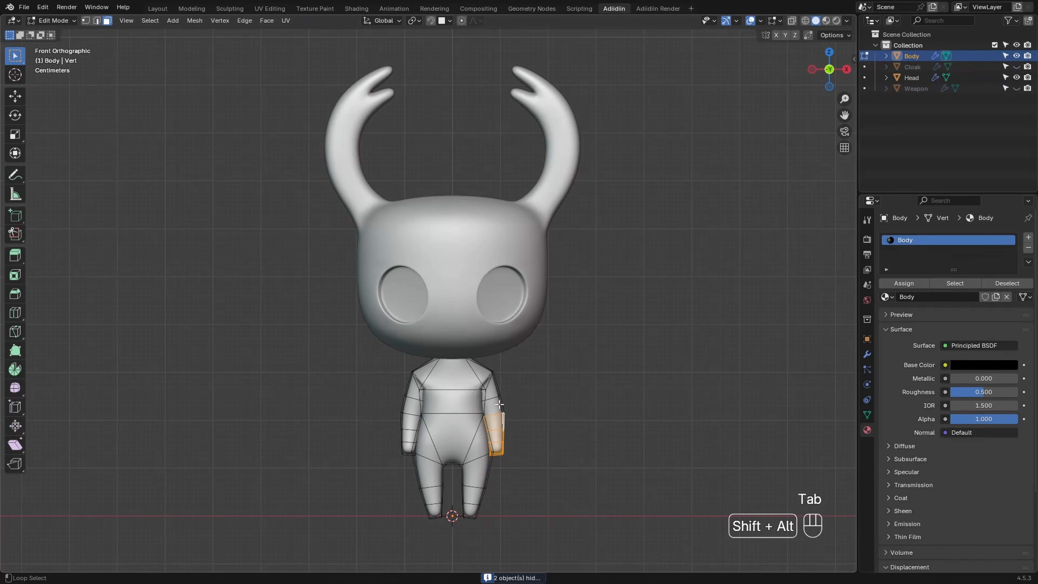
key("period")
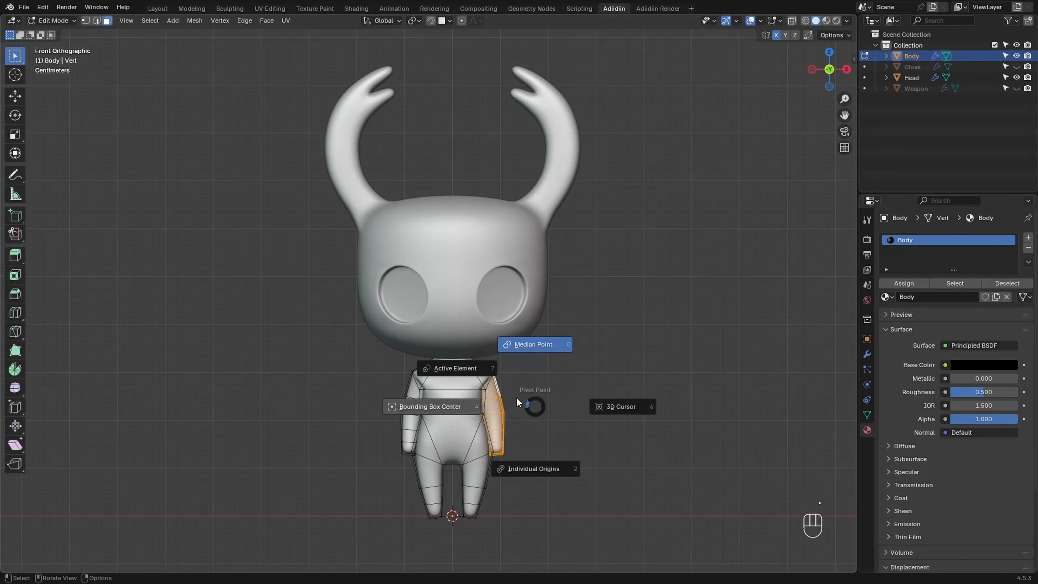
left_click(531, 436)
key("r")
left_click(533, 475)
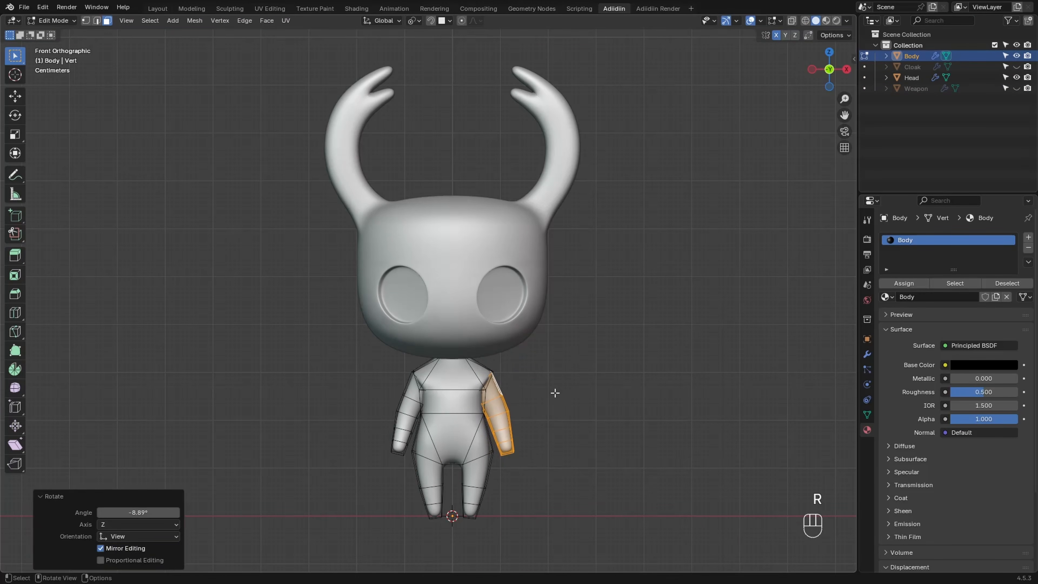
key("Tab")
Set the Body's Subdivision modifier to 2 levels for both viewport and render
left_click(867, 354)
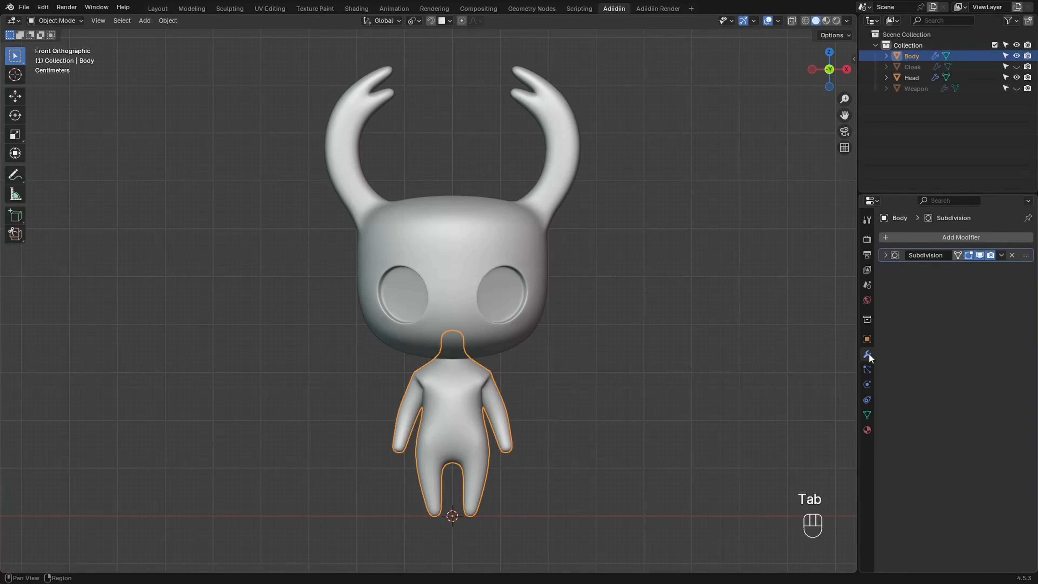
left_click(884, 255)
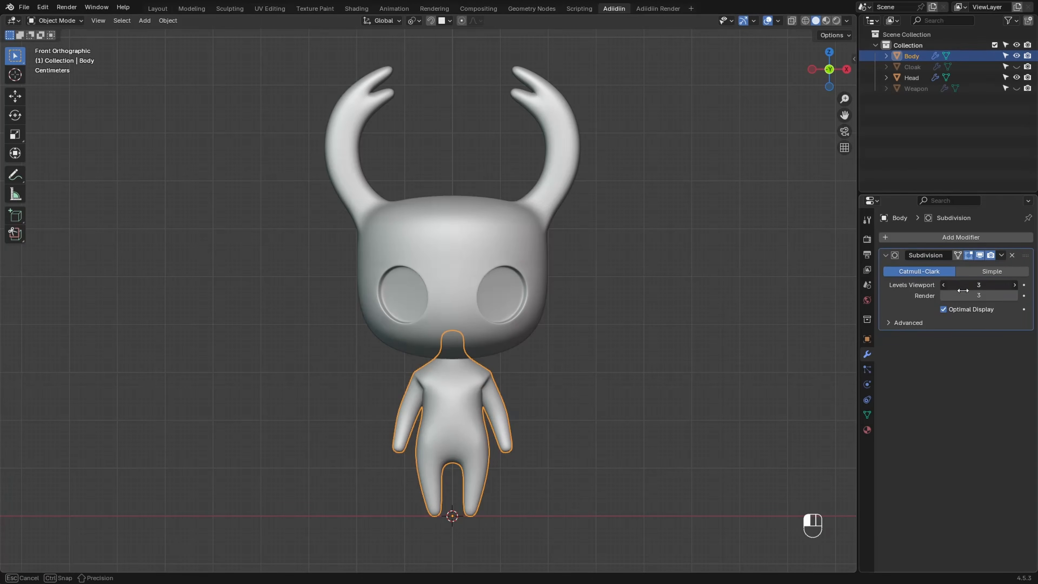
left_click(978, 285)
type("2")
key("Return")
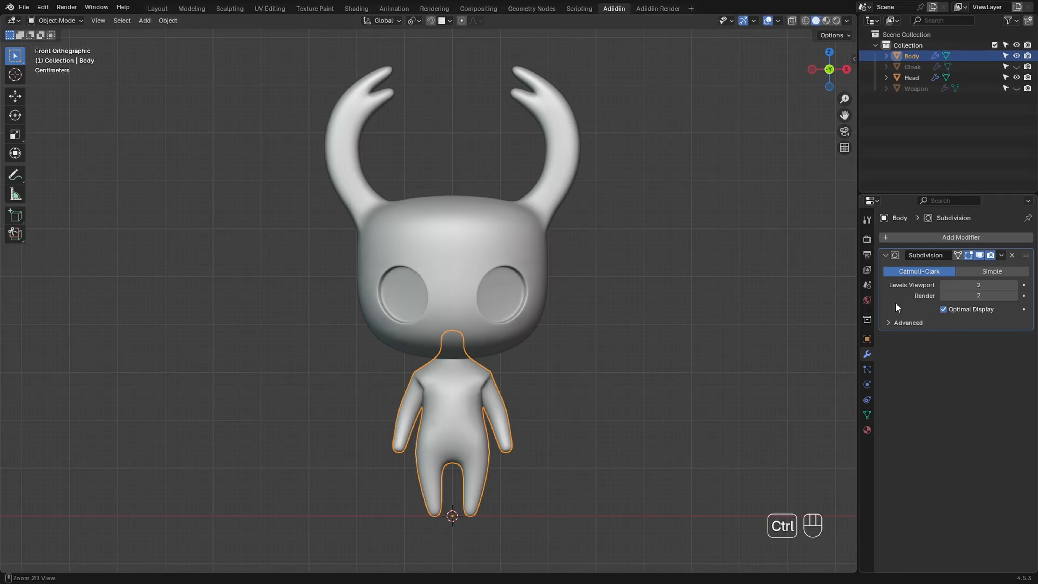
Apply the Body's Subdivision modifier, add a new one at level 2, and collapse it
key("ctrl+a")
key("ctrl+2")
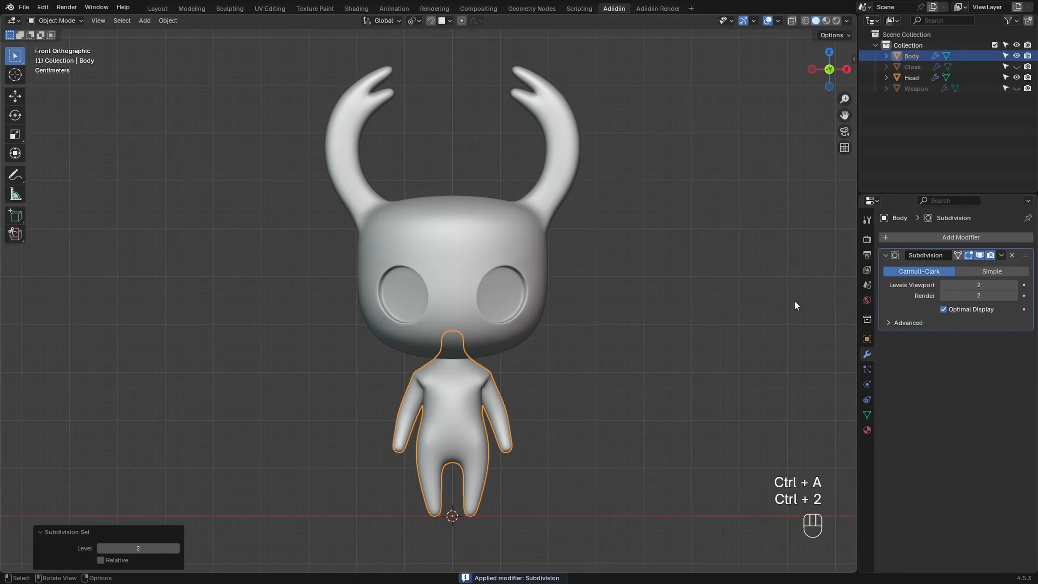
left_click(885, 256)
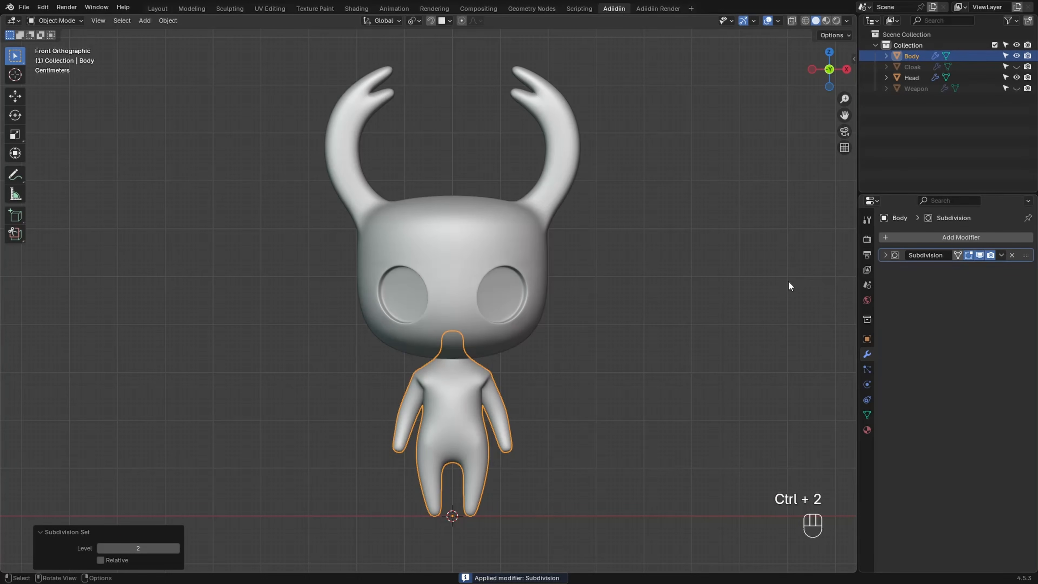
Add a basic human Rigify meta-rig to the Scene Collection and enter Edit Mode on it
left_click(879, 34)
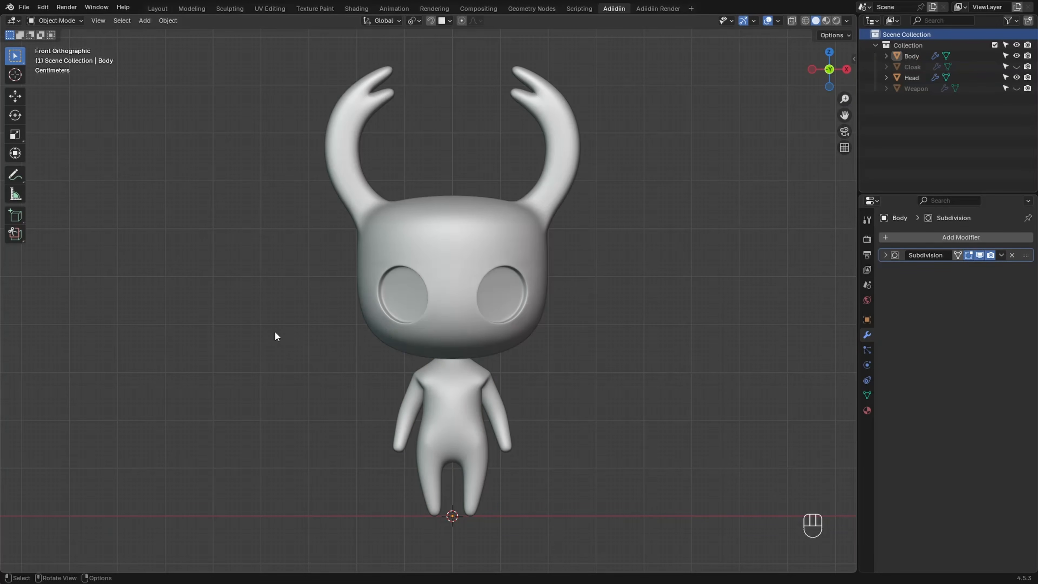
key("shift+a")
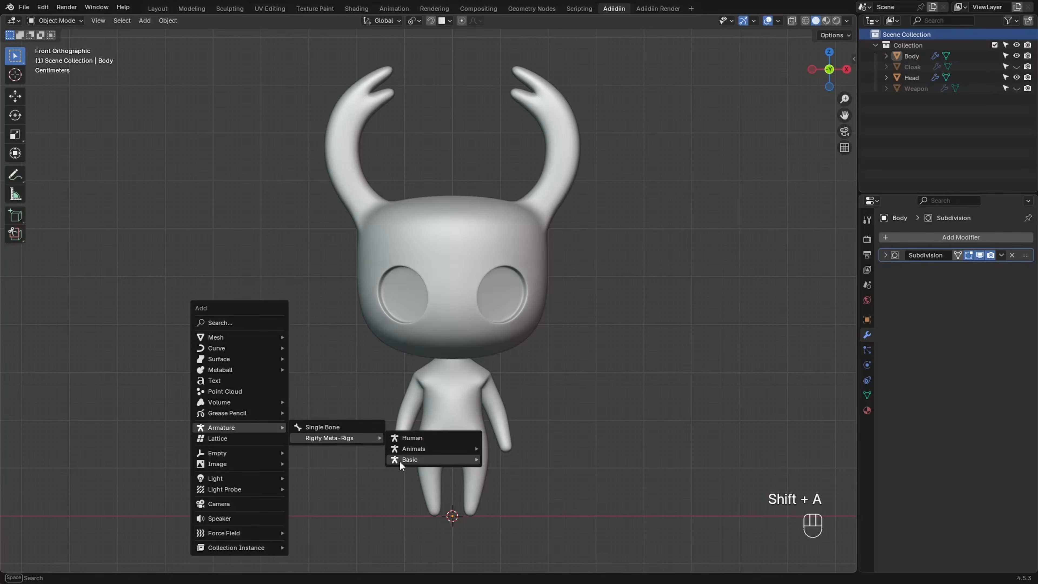
left_click(399, 461)
key("Tab")
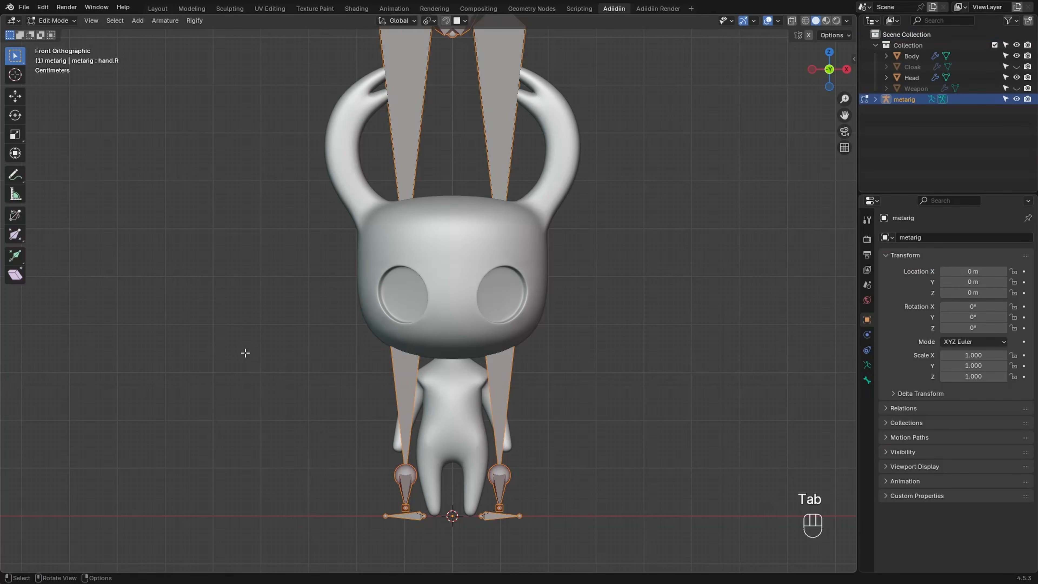
With X-ray on, scale all the meta-rig's bones by about 0.186 around the 3D cursor to match the body
key("period")
left_click(296, 350)
key("alt+z")
key("s")
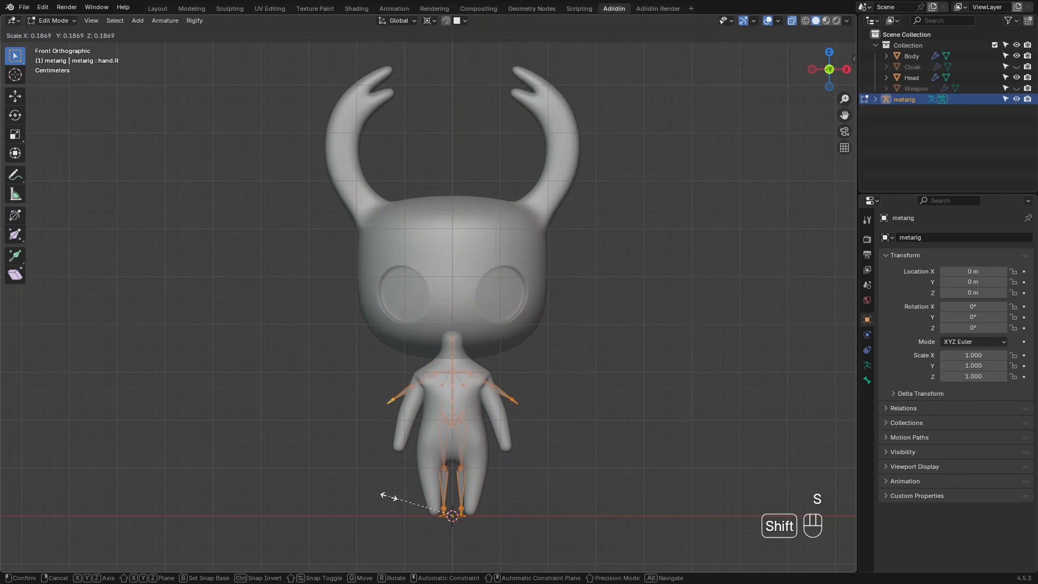
left_click(386, 487, "shift")
scroll(346, 368, "up", 3)
middle_click_drag(347, 368, 297, 244, "shift")
scroll(297, 244, "up", 2)
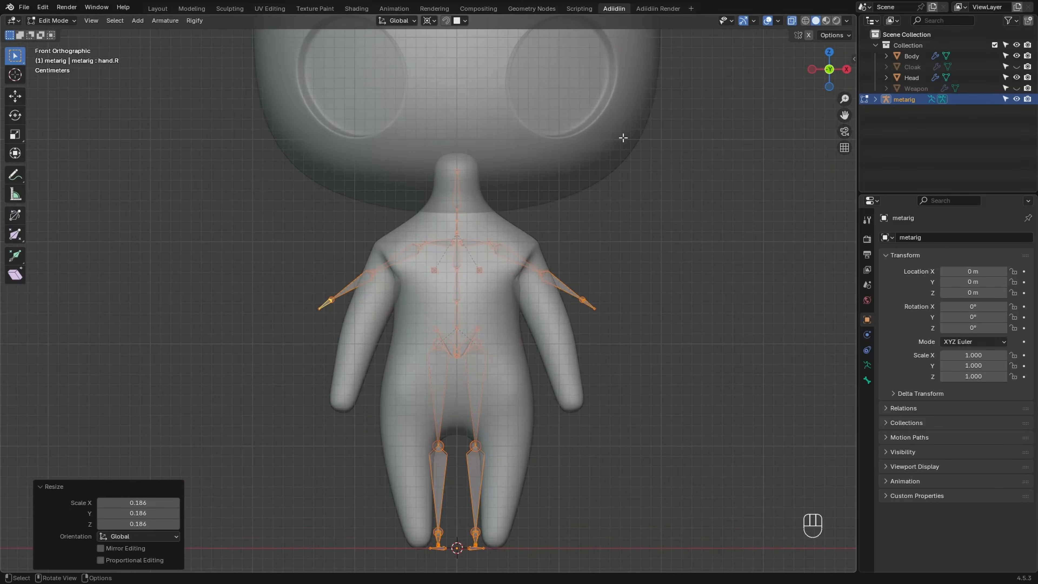
Turn on X-axis mirroring for the armature and lower the spine's base joint along Z to just above the crotch
left_click(808, 35)
left_click(456, 351)
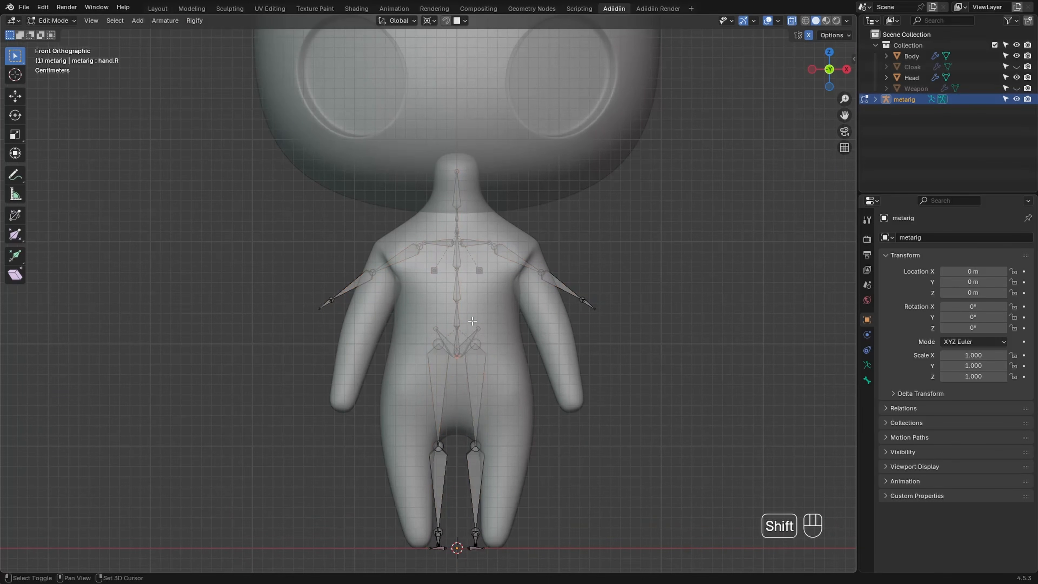
key("g")
key("z")
left_click(474, 392)
Move the pelvis tips and thigh tops outward over the legs, and place the knee joints mid-leg
left_click_drag(469, 386, 494, 414)
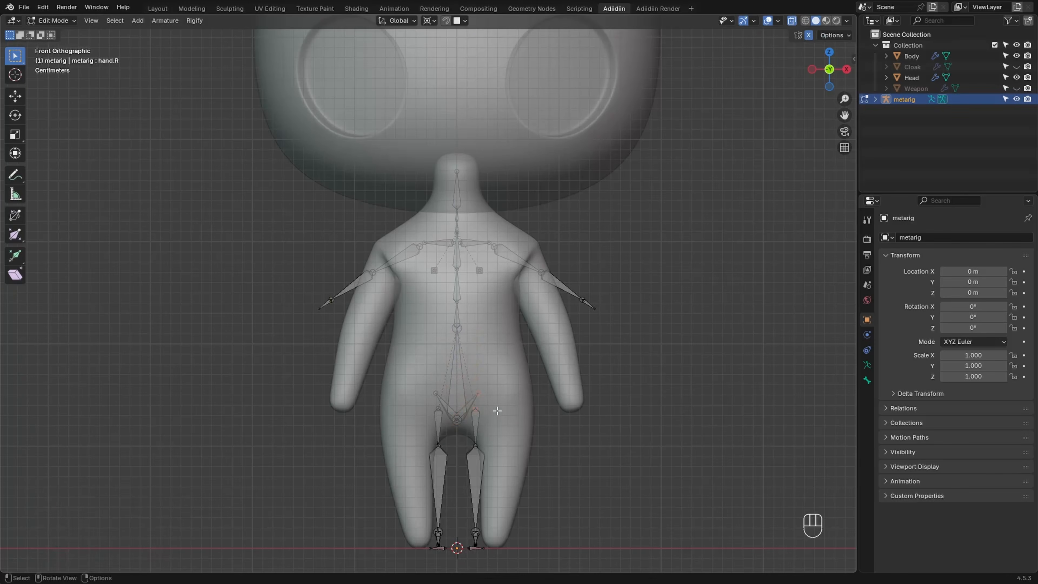
key("g")
left_click(532, 426)
left_click(475, 450)
key("g")
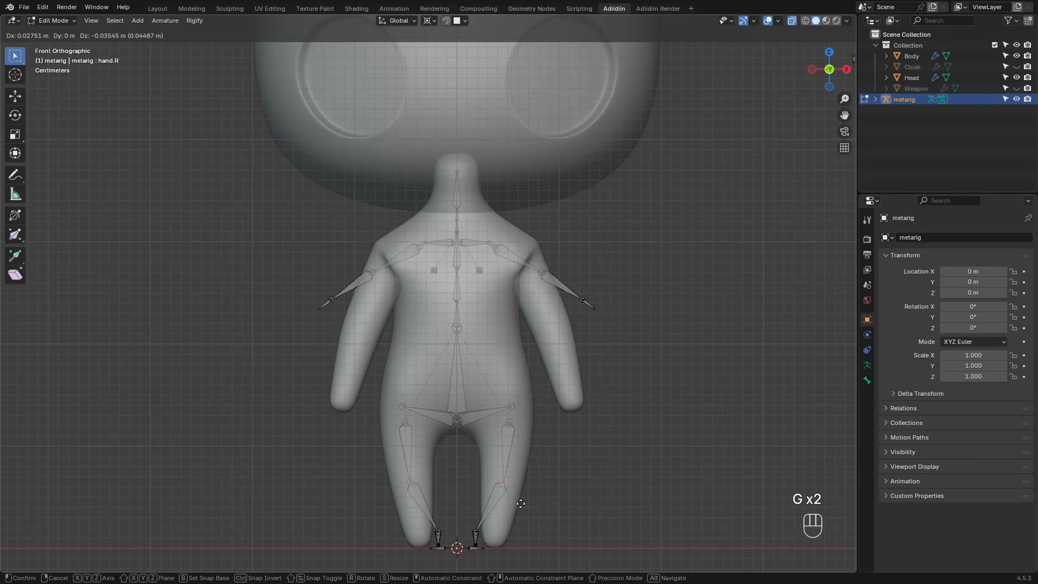
left_click(521, 507)
Move the ankle and foot bones about 0.0196 m outward in X to centre them in the feet
left_click_drag(464, 527, 504, 558)
key("g")
key("x")
left_click(550, 533)
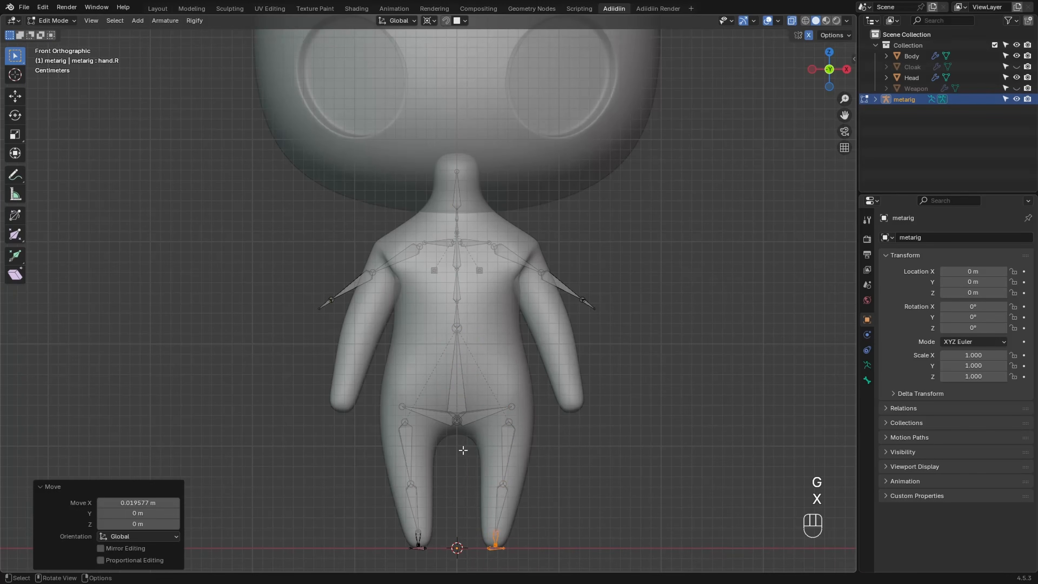
Lower the three joints of the spine chain along Z to space the spine bones evenly through the torso
left_click(476, 343)
key("g")
key("z")
left_click(488, 393)
left_click(487, 323)
key("g")
key("z")
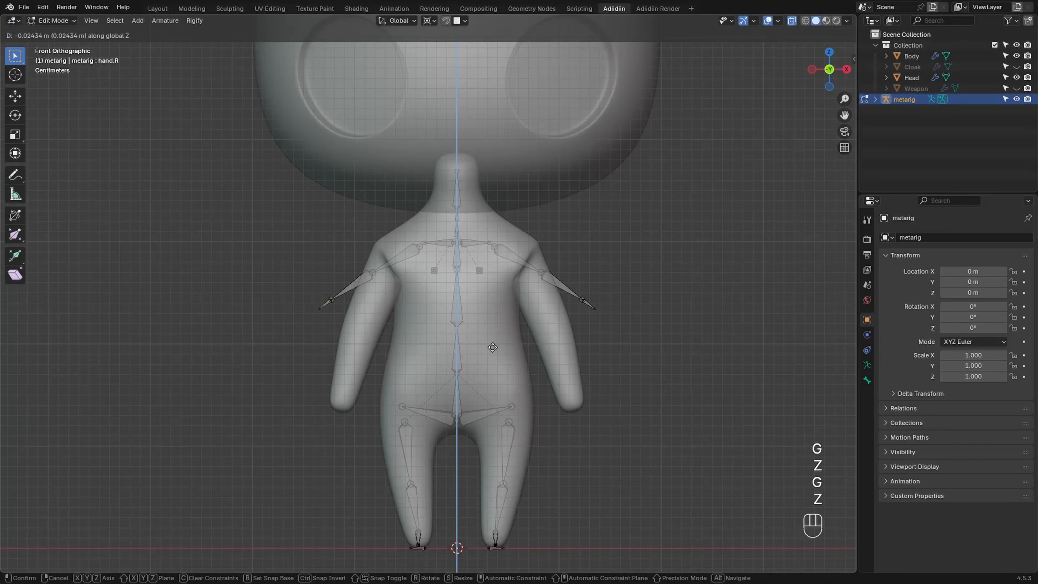
left_click(492, 350)
left_click(482, 294)
key("g")
key("z")
left_click(490, 321)
Delete the breast bones from the meta-rig's chest
left_click(479, 269)
key("x")
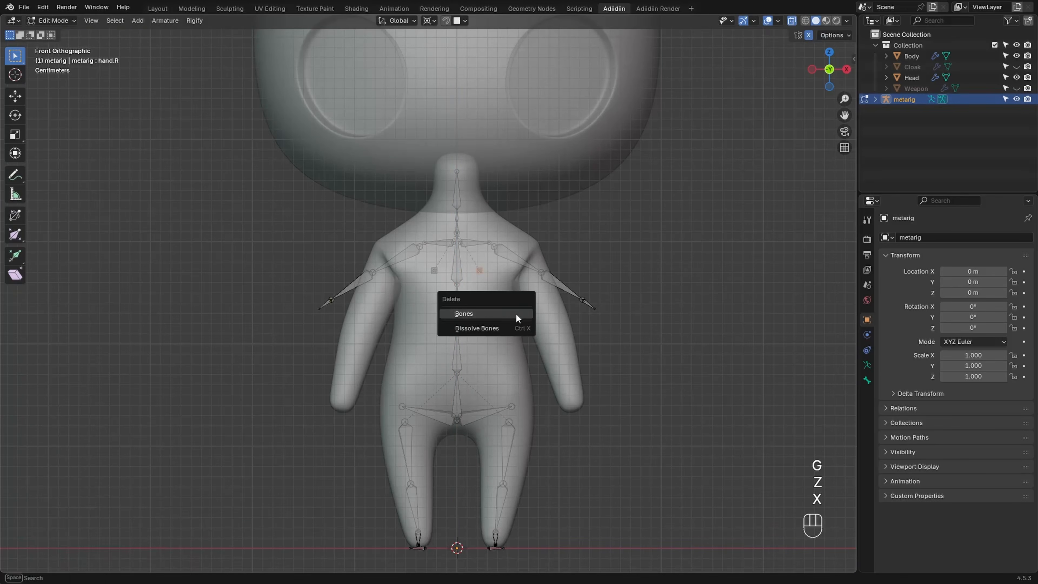
left_click(517, 316)
Rotate the arm bone chain downward and move it about 0.016 m in X and -0.034 m in Z into the shoulder
left_click(563, 287)
key("period")
left_click(634, 424)
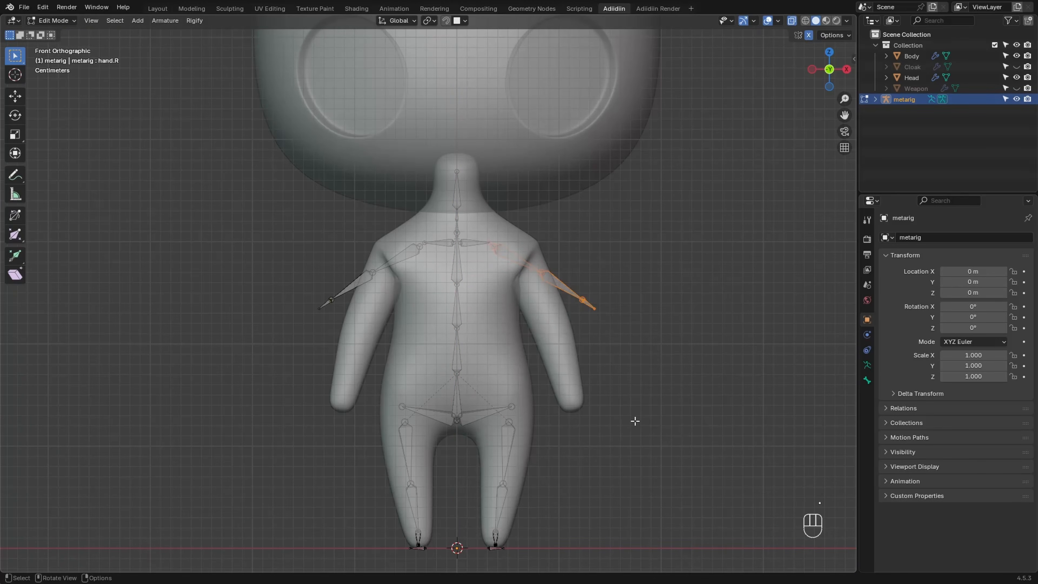
key("r")
left_click(573, 404)
key("g")
left_click(616, 434)
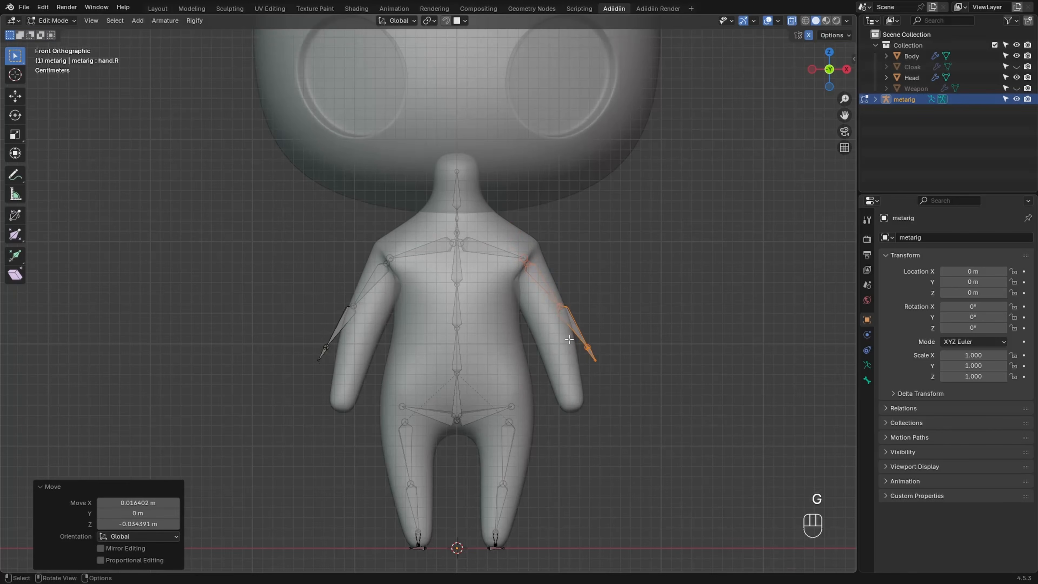
Rotate and move the forearm and hand bones so the elbow and wrist sit inside the arm mesh
left_click_drag(549, 289, 626, 414)
key("r")
left_click(610, 428)
key("g")
left_click(598, 454)
Rotate the hand bone to follow the arm, position it in the hand, and scale it by about 1.433
left_click_drag(564, 365, 607, 424)
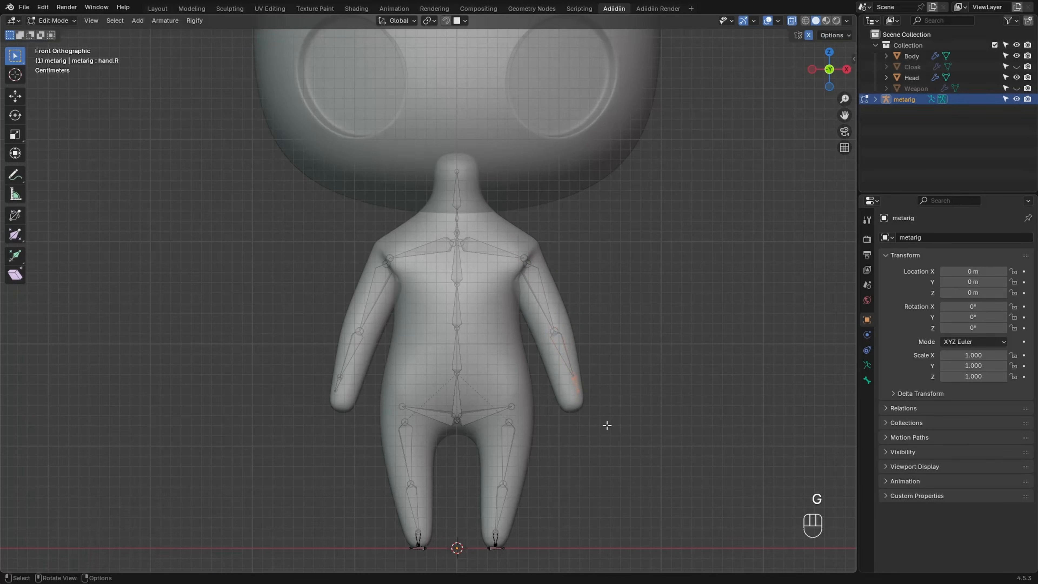
key("r")
left_click(604, 455)
key("g")
key("s")
left_click(615, 385)
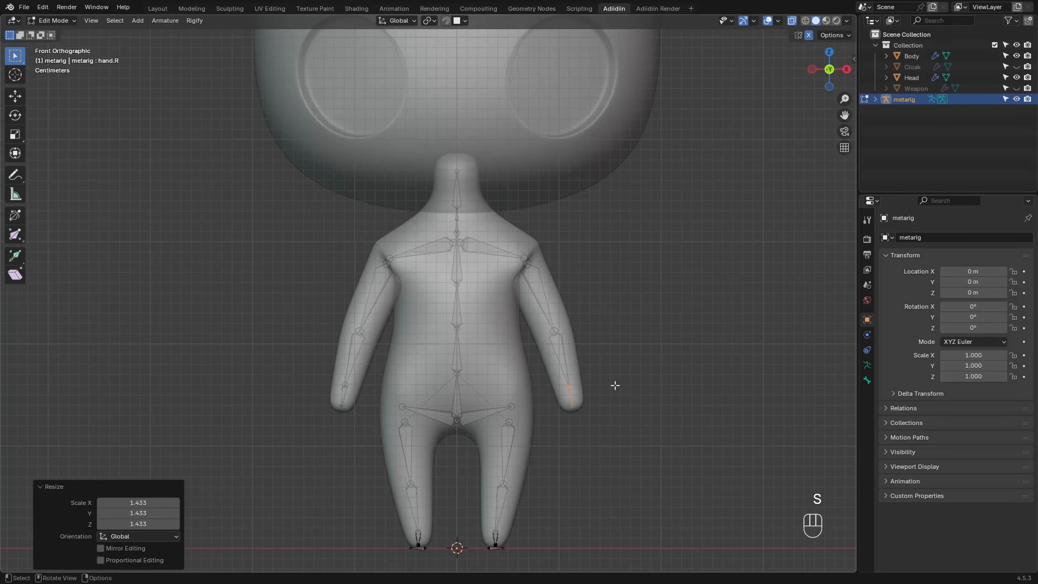
From the side view, shrink the foot bones along Y and shift them along Y into the foot
key("KP_3")
key("s")
key("y")
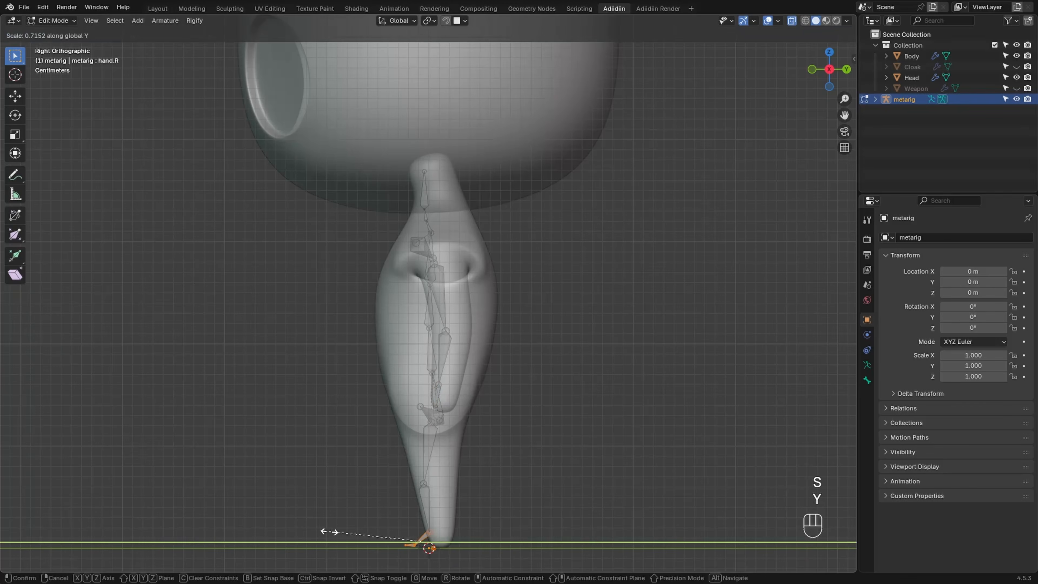
left_click(359, 534)
key("g")
key("y")
left_click(378, 507)
In the side view, shift the three spine joints along Y to align the spine within the torso
left_click_drag(419, 364, 442, 382)
left_click_drag(420, 322, 435, 334, "shift")
key("g")
key("y")
left_click(366, 361)
left_click_drag(422, 278, 436, 291)
key("g")
key("y")
left_click(351, 302)
Extend the head bone's tip upward along Z to the top of the head mesh
scroll(355, 303, "down", 2)
scroll(396, 313, "up", 5, "shift")
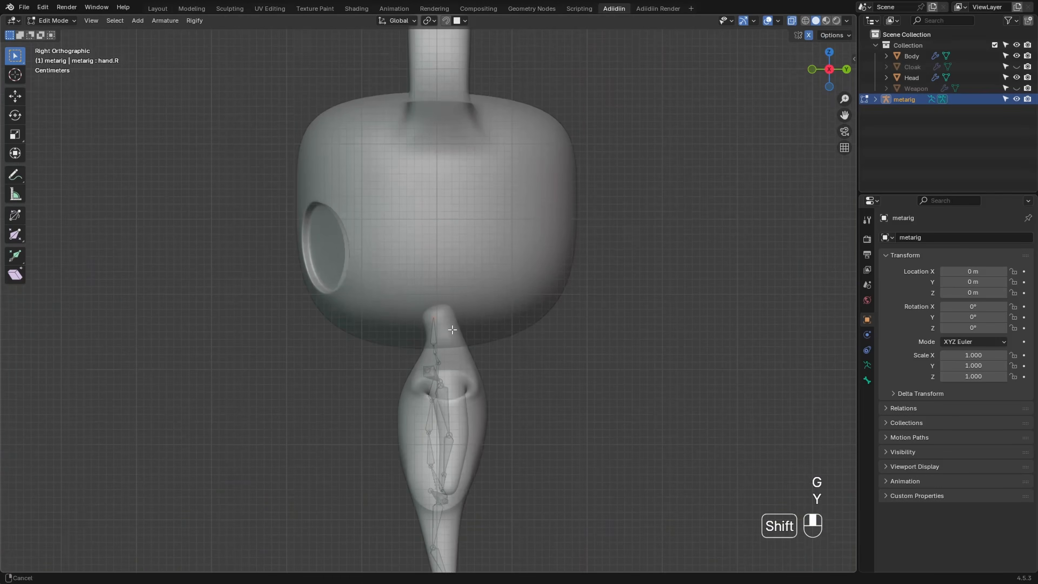
key("g")
key("z")
left_click(400, 100)
Move the neck joint about 0.0116 m along Y toward the back of the body
mouse_move(423, 364)
left_mouse_down()
mouse_move(444, 373)
mouse_move(443, 363)
left_mouse_up()
key("g")
key("y")
left_click(217, 330)
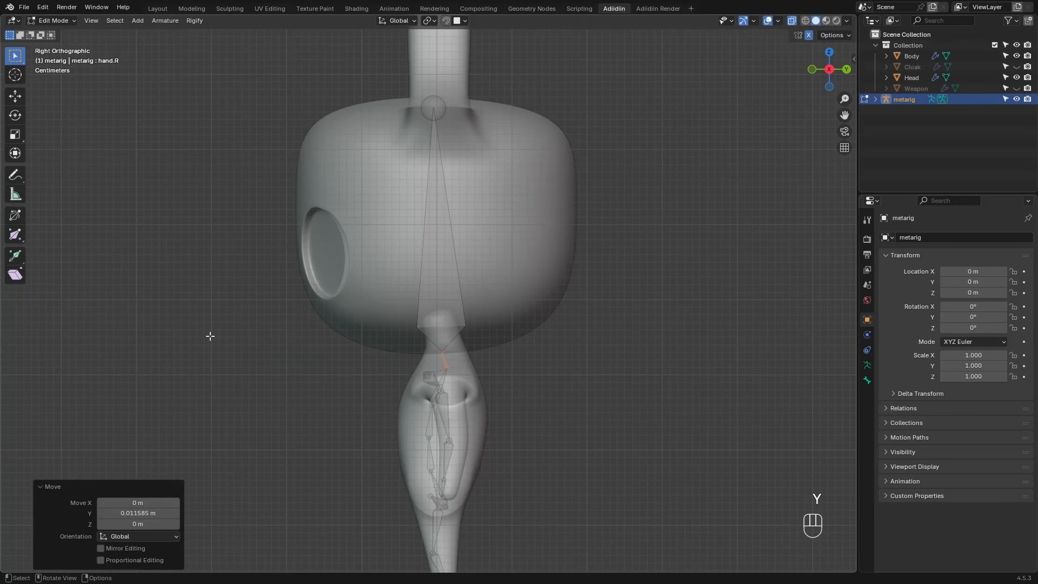
Select the upper arm, forearm and shoulder bones and move them about 0.0075 m along Y into the arm
left_click(443, 434)
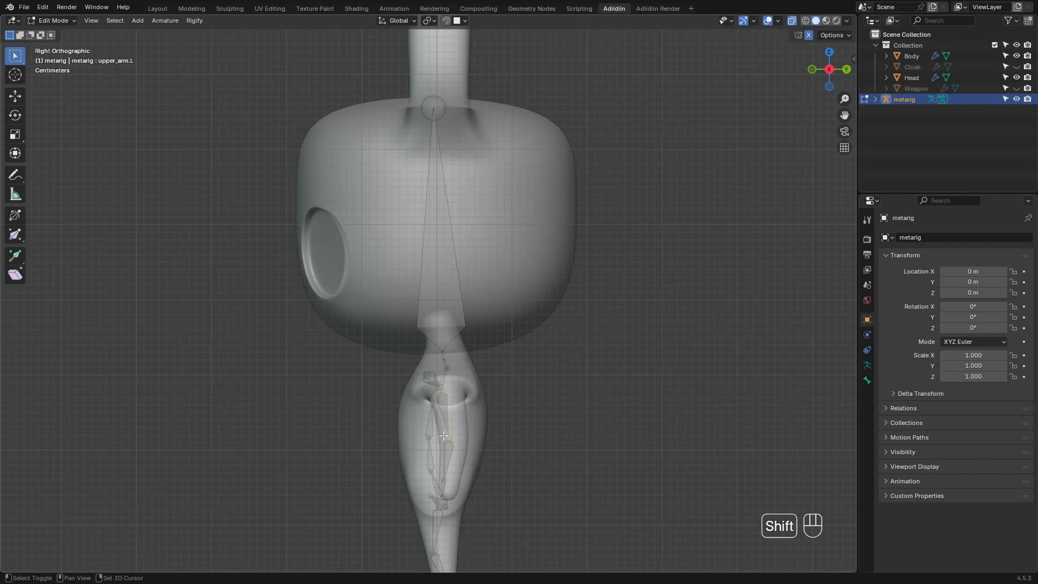
left_click(444, 477, "shift")
left_click(431, 400, "shift")
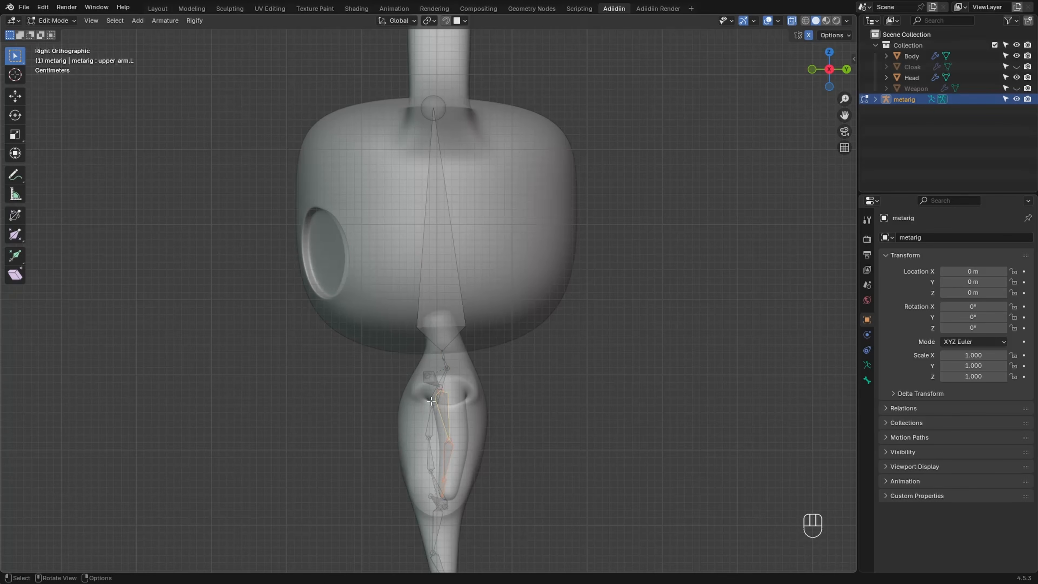
key("g")
key("y")
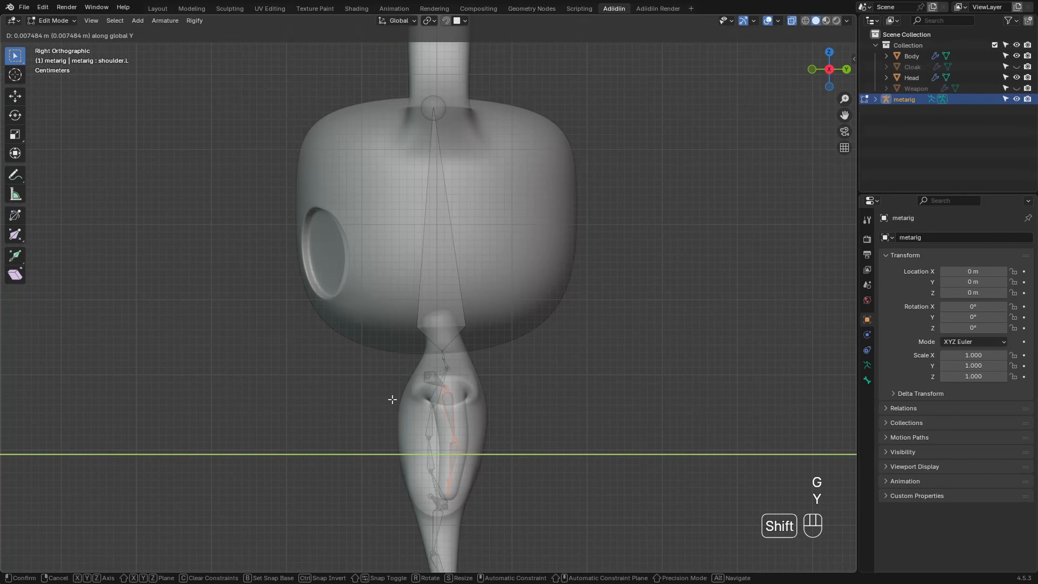
left_click(392, 400)
Return to Object Mode in front view with X-ray off and generate the Rigify rig from the meta-rig
key("KP_1")
key("Tab")
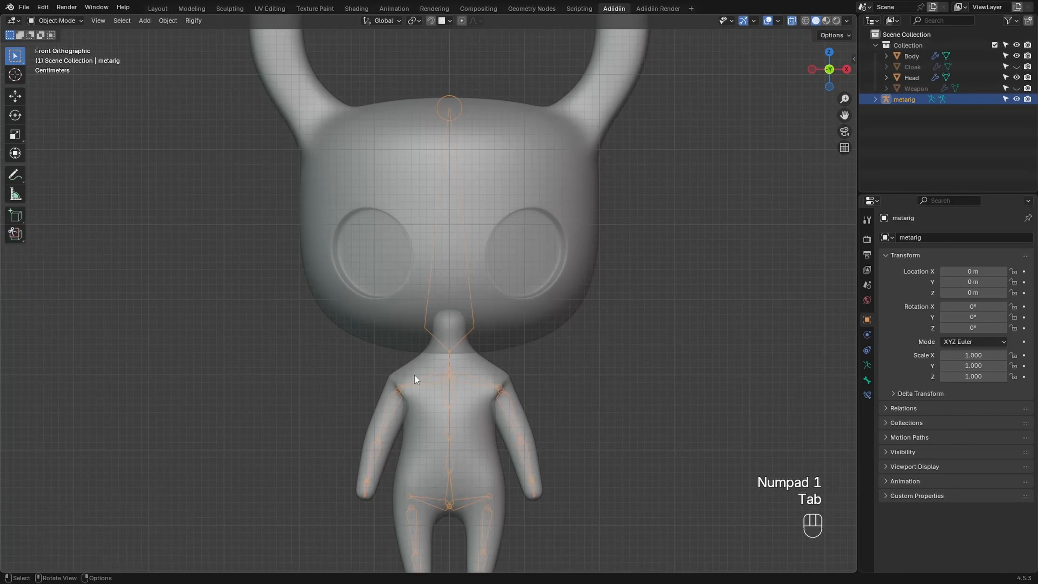
scroll(415, 375, "down", 3)
key("alt+z")
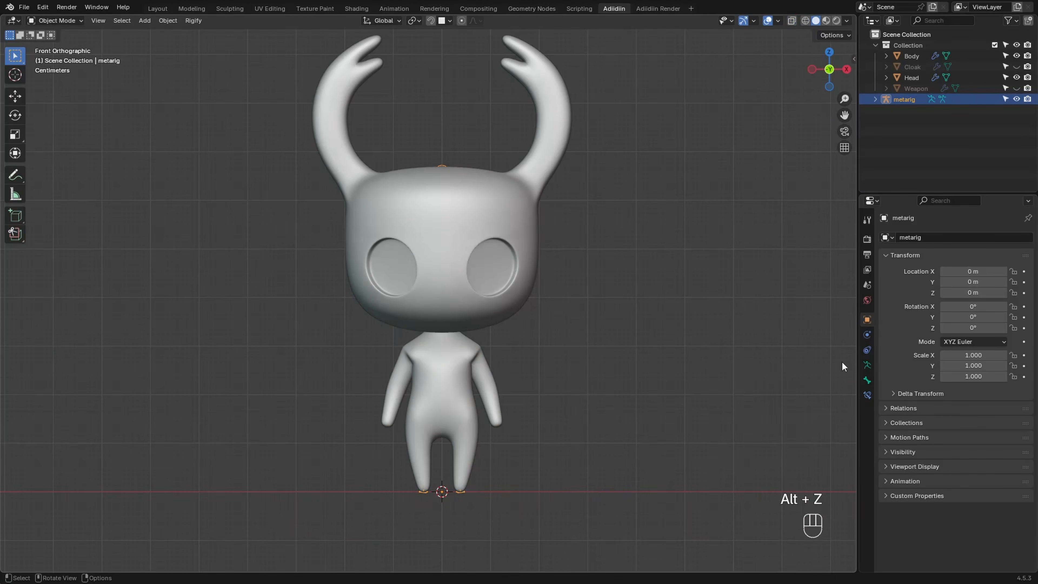
left_click(867, 365)
left_click(907, 472)
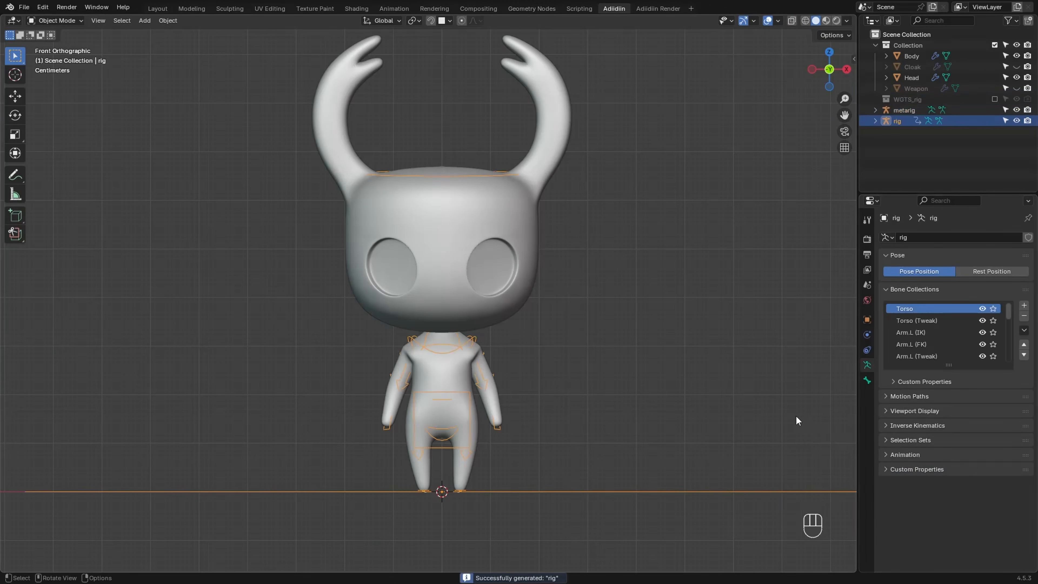
Parent the Head and Body to the generated rig with automatic weights
left_click(525, 297)
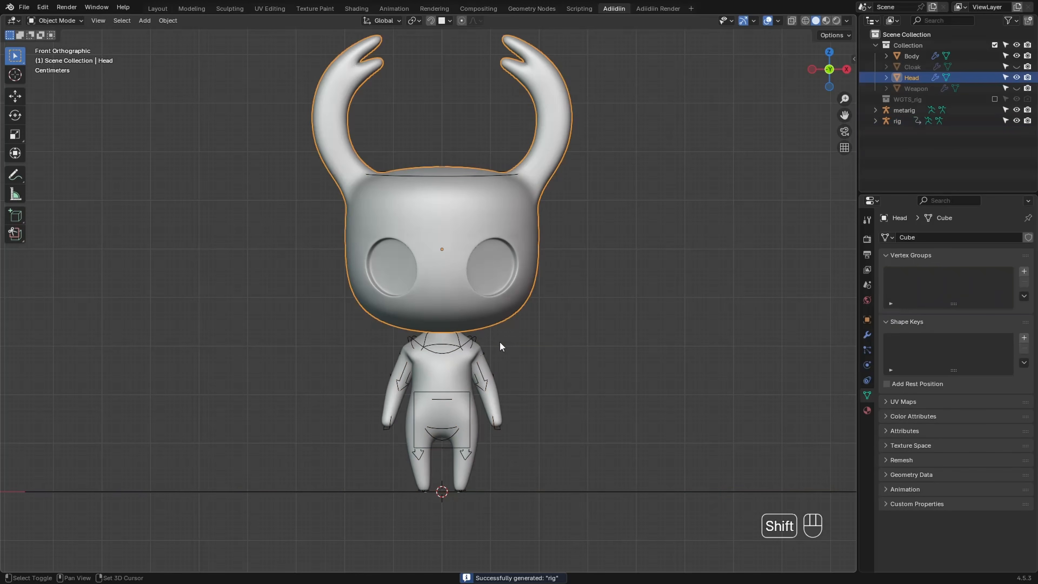
left_click(473, 350, "shift")
left_click(475, 334, "shift")
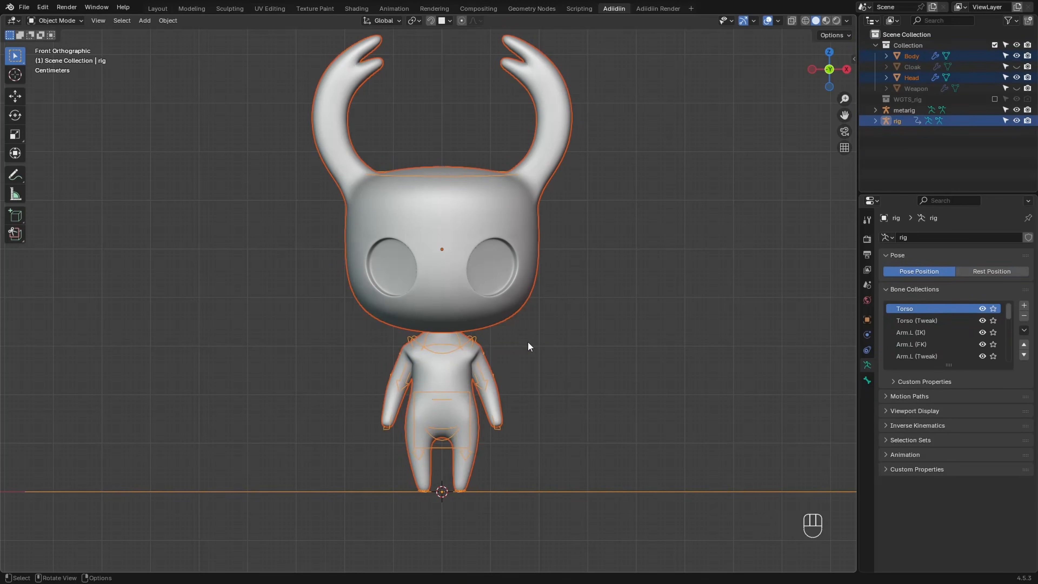
key("ctrl+p")
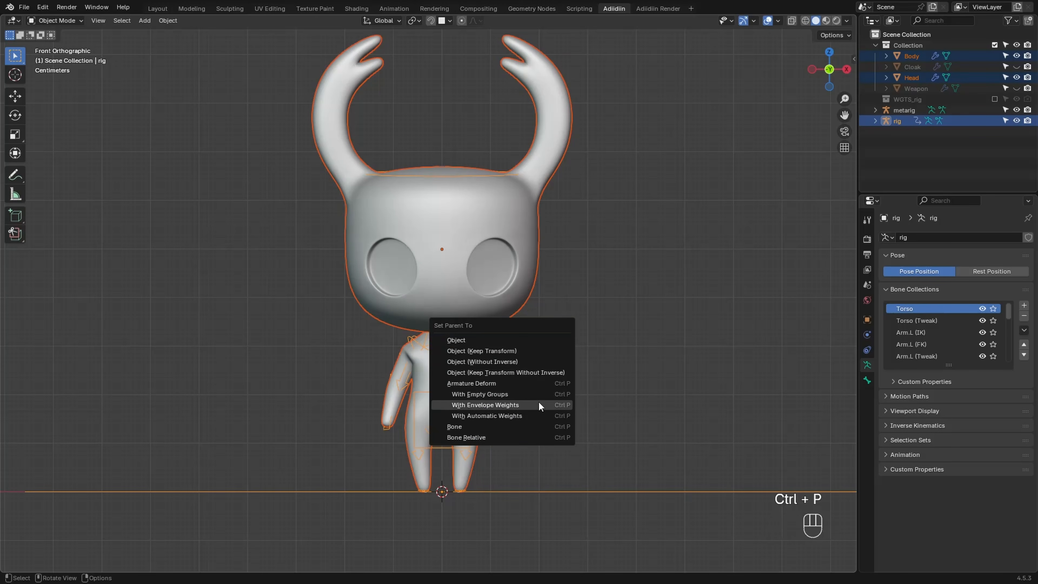
left_click(540, 413)
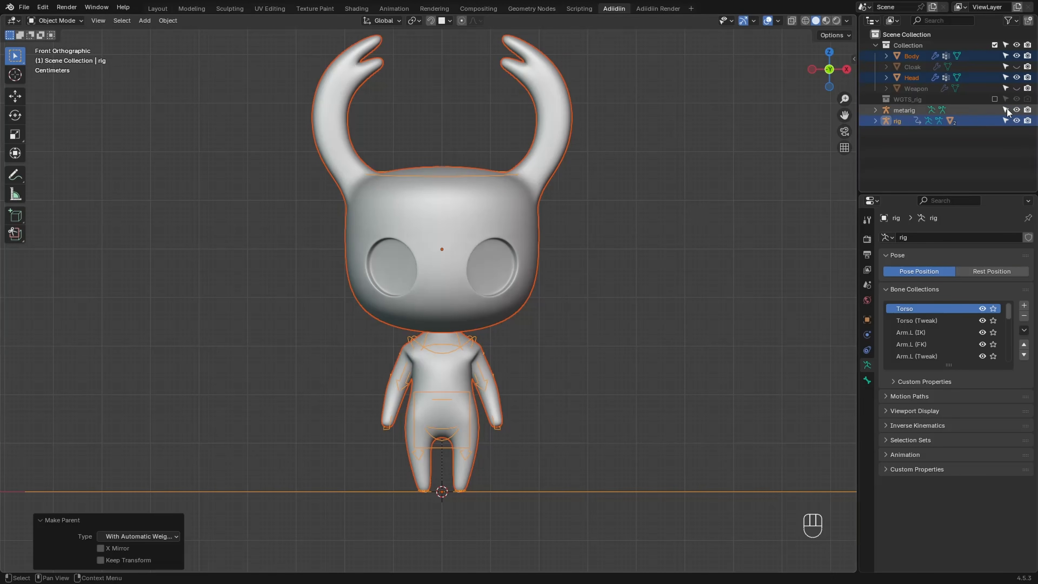
Hide the meta-rig and switch the generated rig to Pose Mode
left_click(1016, 110)
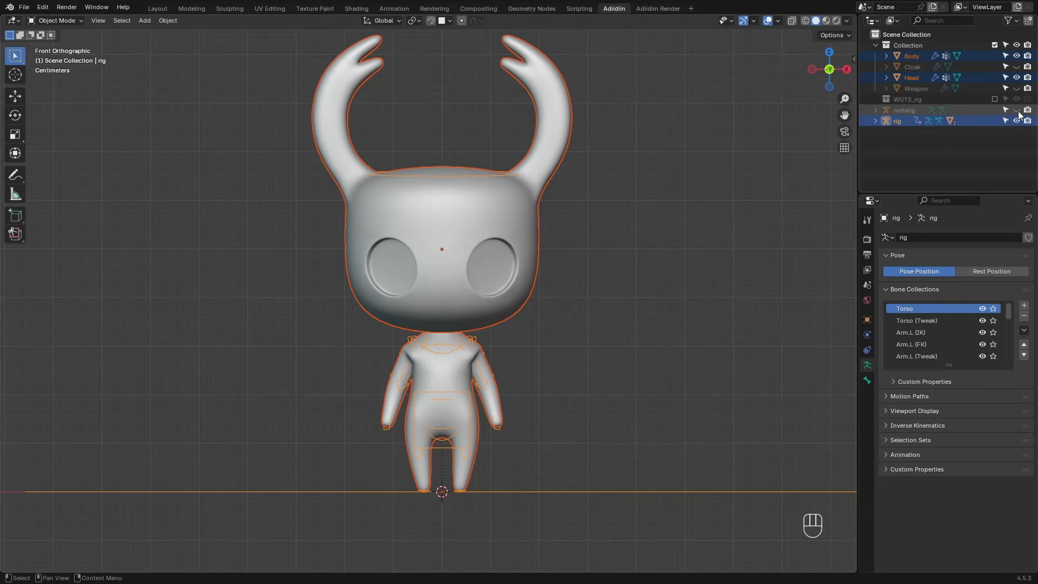
left_click(444, 395)
key("ctrl+Tab")
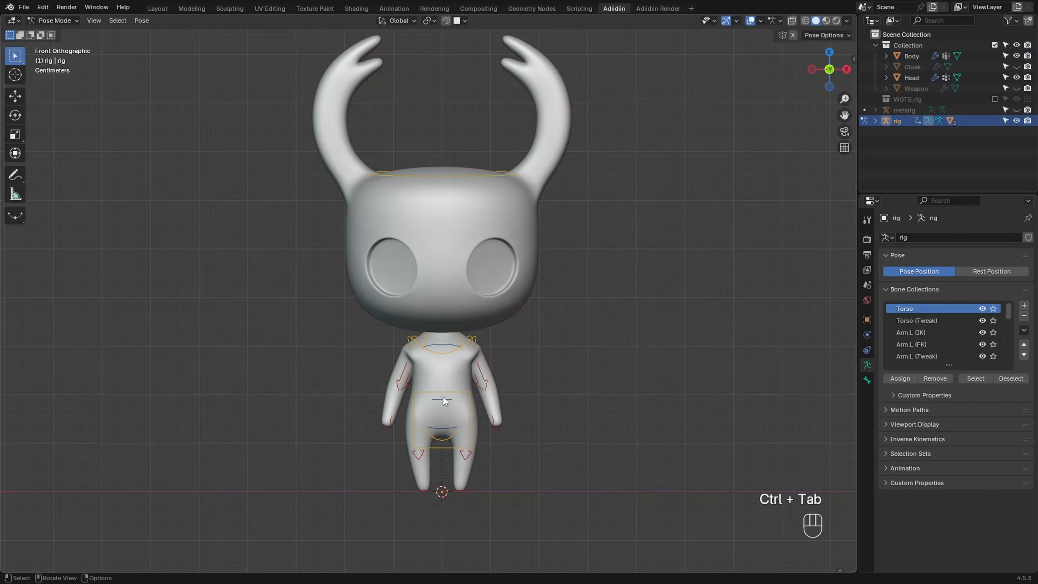
Try moving the rig's torso control downward along Z
key("g")
key("z")
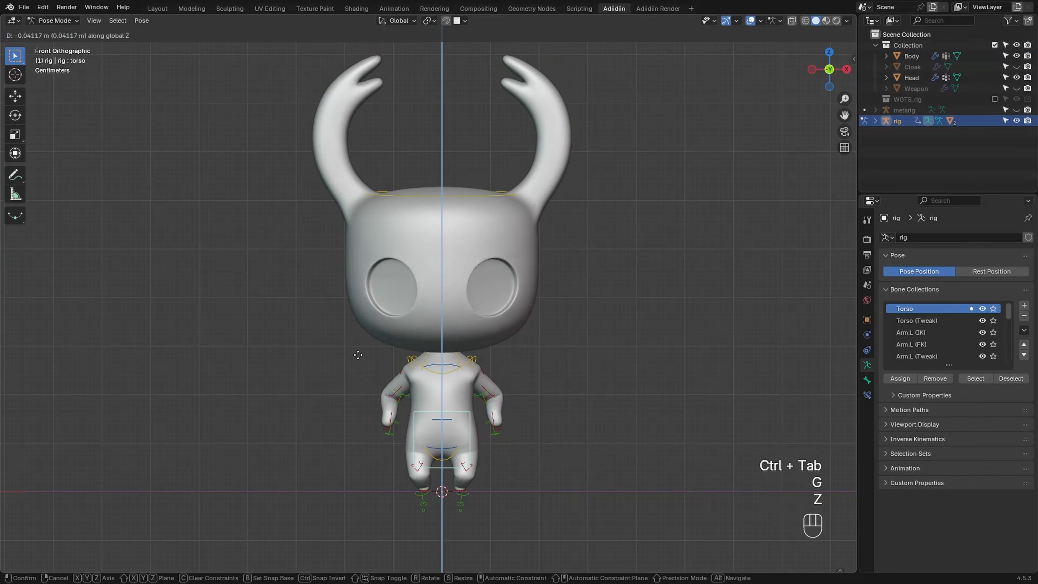
right_click(354, 348)
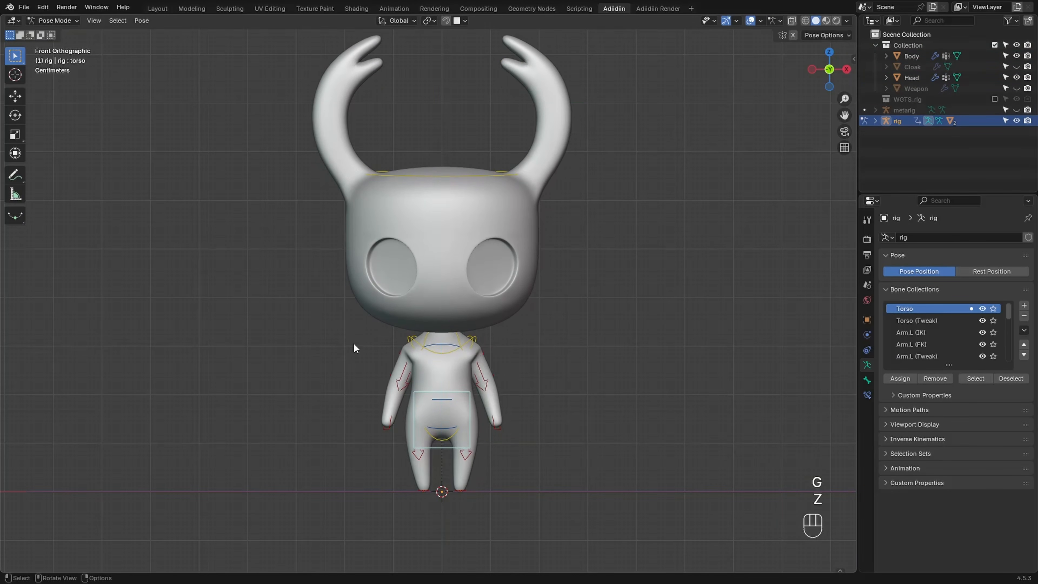
Try rotating the rig's head control in front view
left_click(390, 185)
key("r")
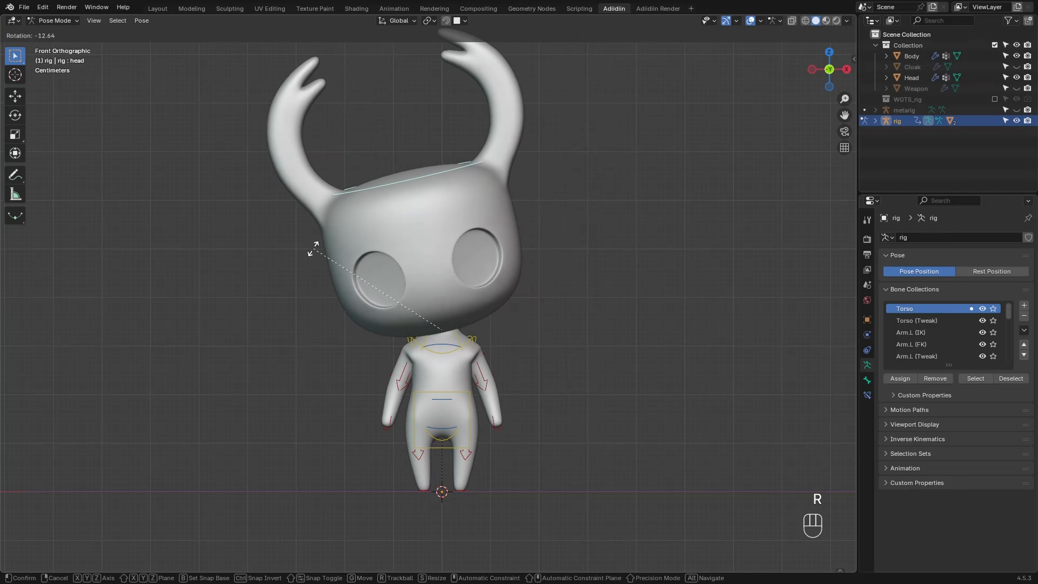
right_click(341, 233)
Hide the Torso tweak, arm FK, arm tweak and leg FK layers of the rig
key("ctrl+Tab")
key("n")
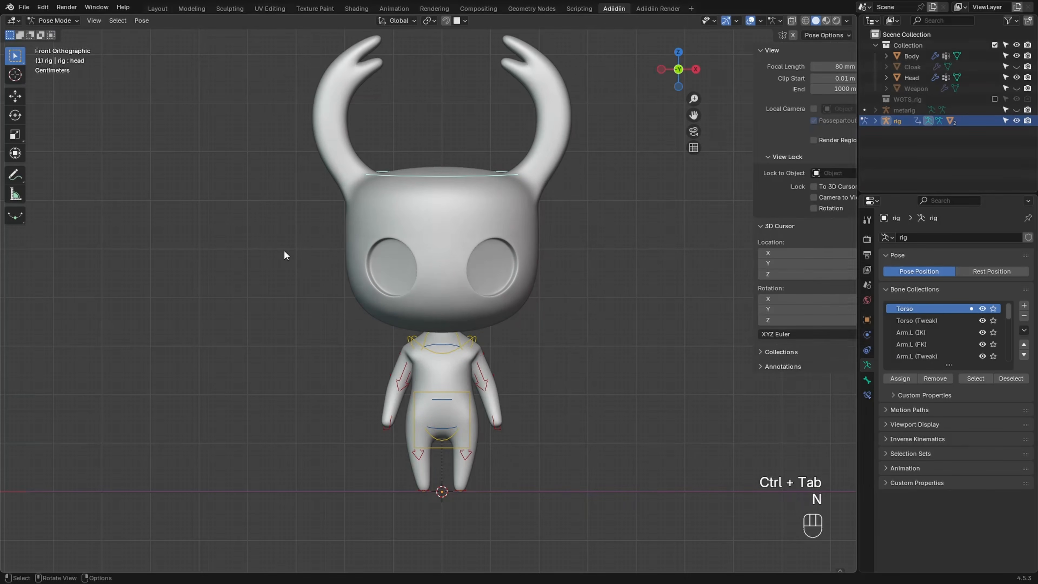
left_click(850, 56)
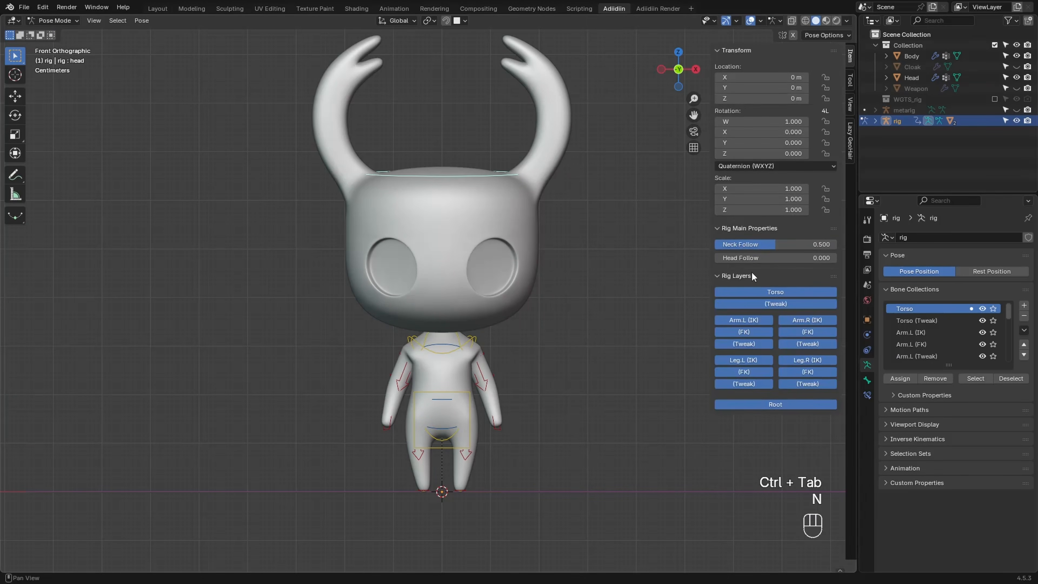
left_click(760, 302)
left_click(746, 332)
left_click(807, 332)
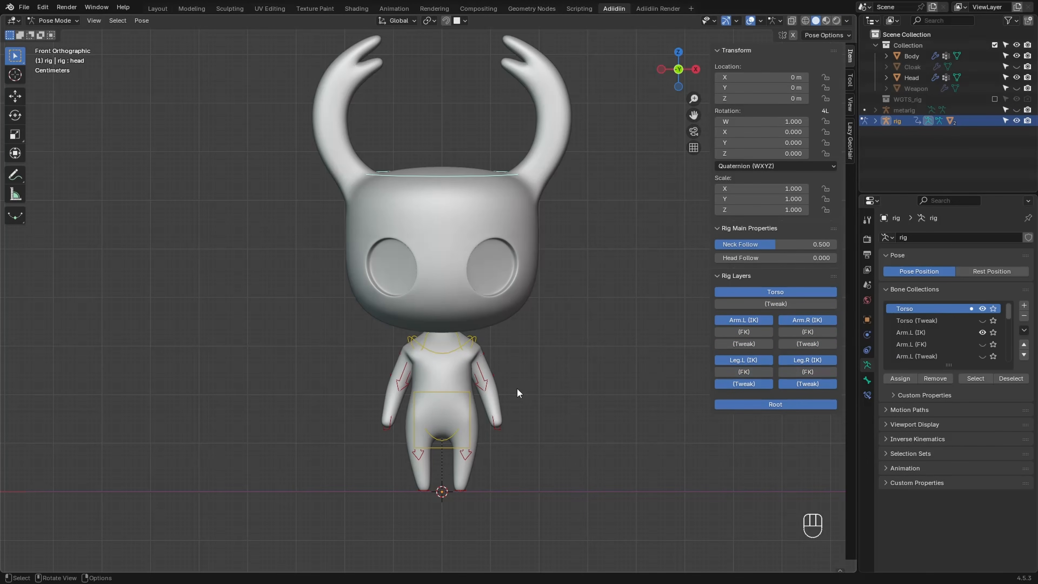
Move the chest control up and sideways by about 0.10 m in Z and 0.04 m in X
left_click(450, 355)
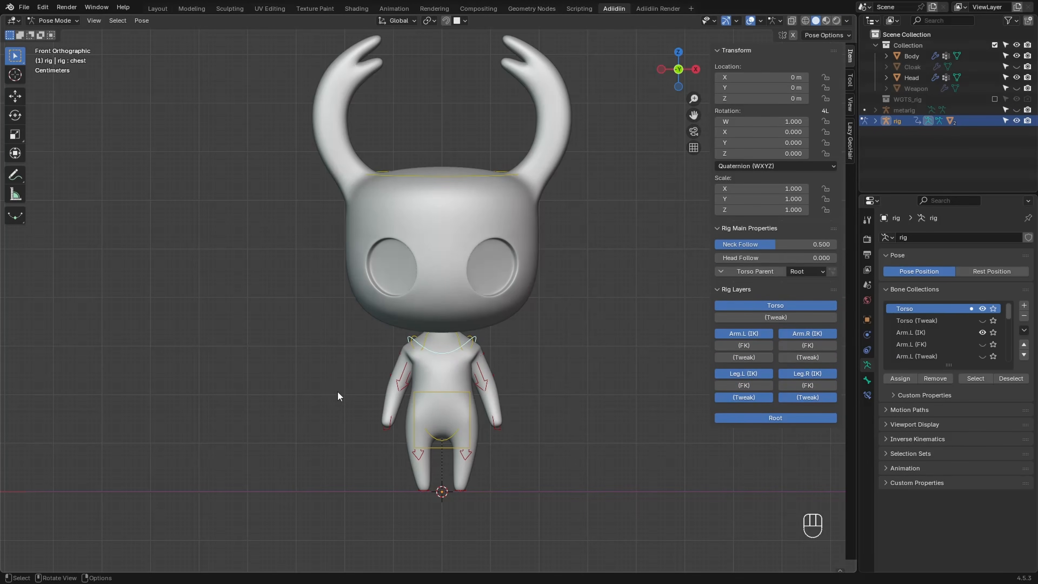
key("g")
left_click(355, 345)
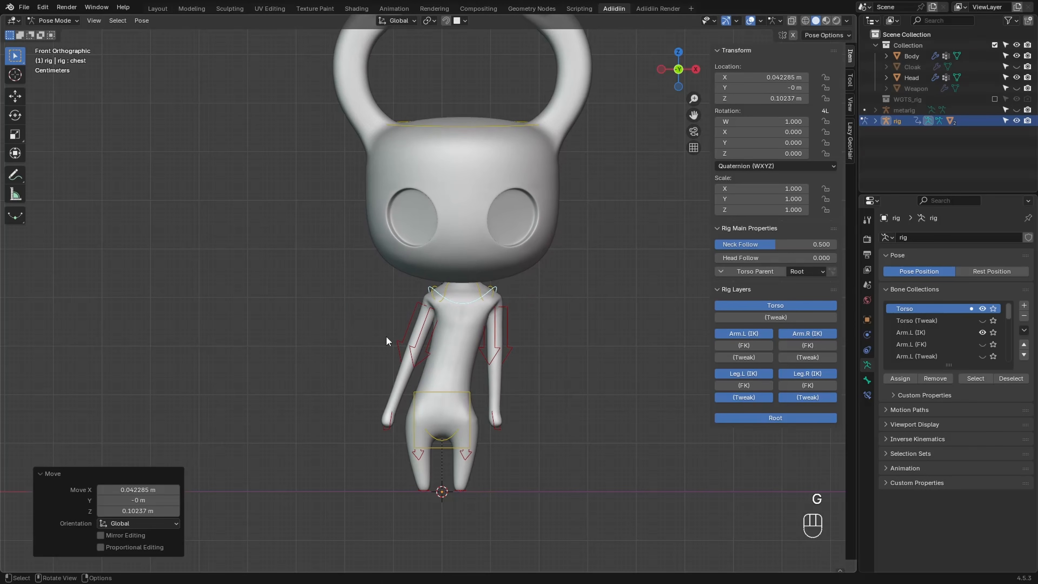
Place the Armature modifier above the Subdivision modifier on both the Body and the Head
key("ctrl+Tab")
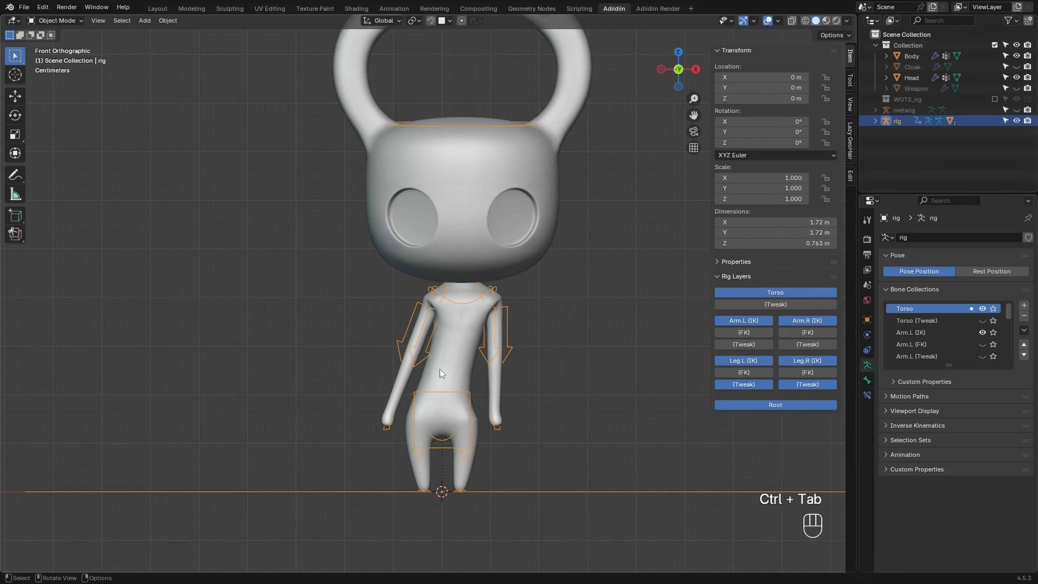
left_click(440, 369)
left_click(867, 334)
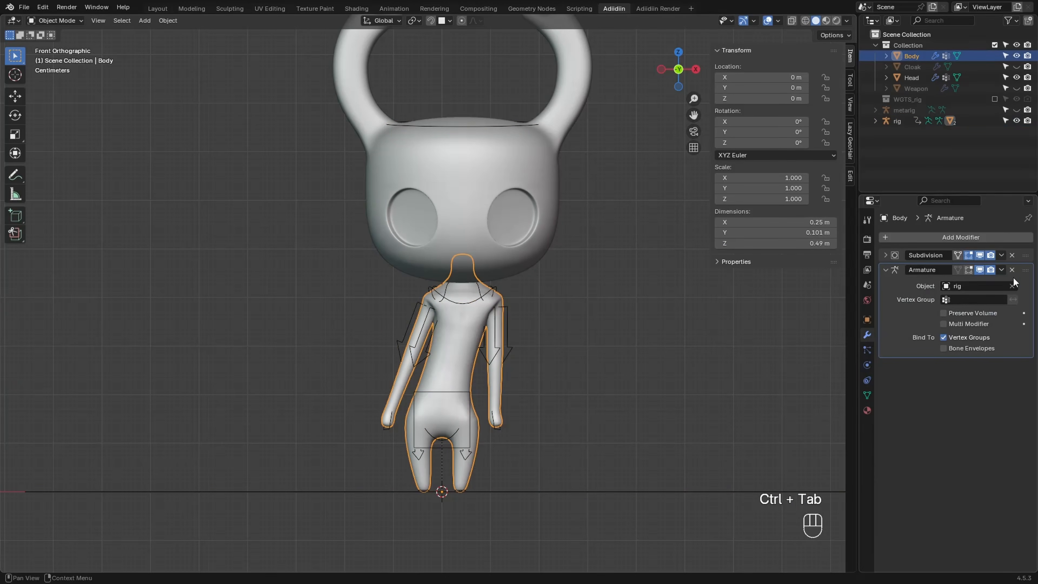
left_click_drag(1026, 270, 1026, 257)
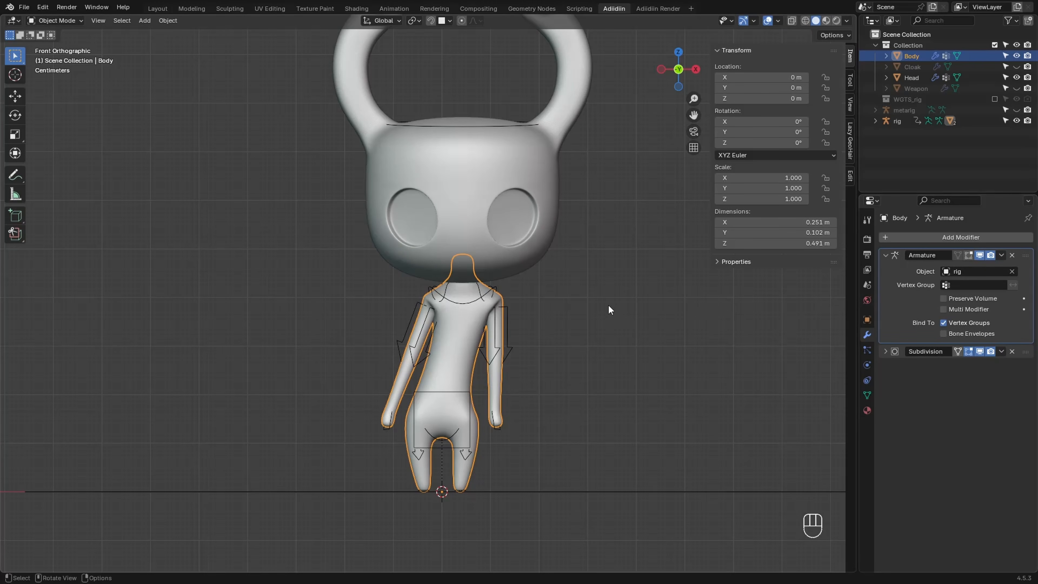
left_click(538, 256)
left_click_drag(1026, 353, 1026, 256)
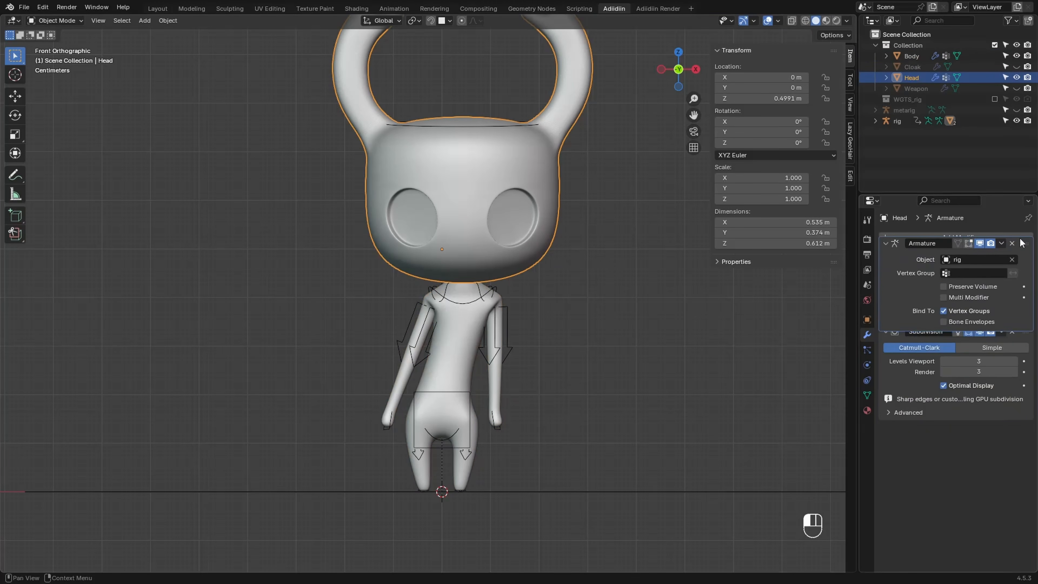
Return the rig to Pose Mode and set the left hand's IK Stretch to 0 and its IK Parent to Chest
left_click(395, 342)
key("ctrl+Tab")
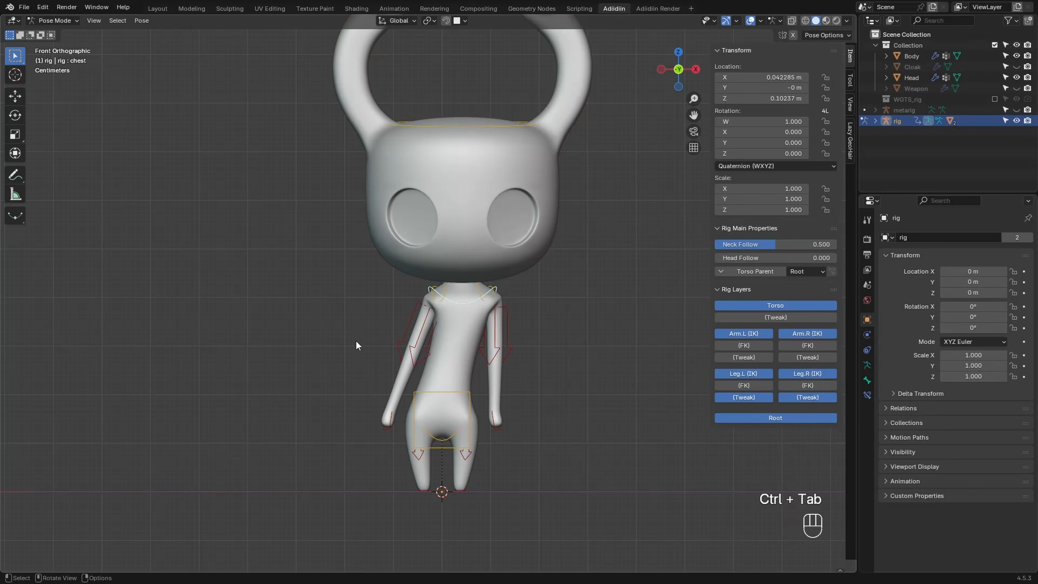
left_click(496, 430)
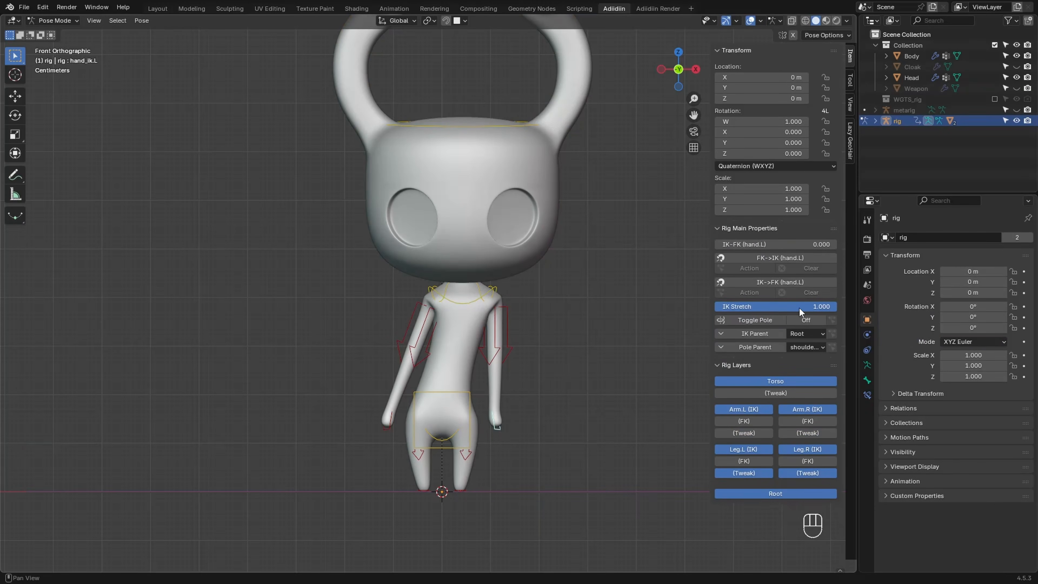
left_click_drag(799, 306, 588, 291)
left_click(800, 333)
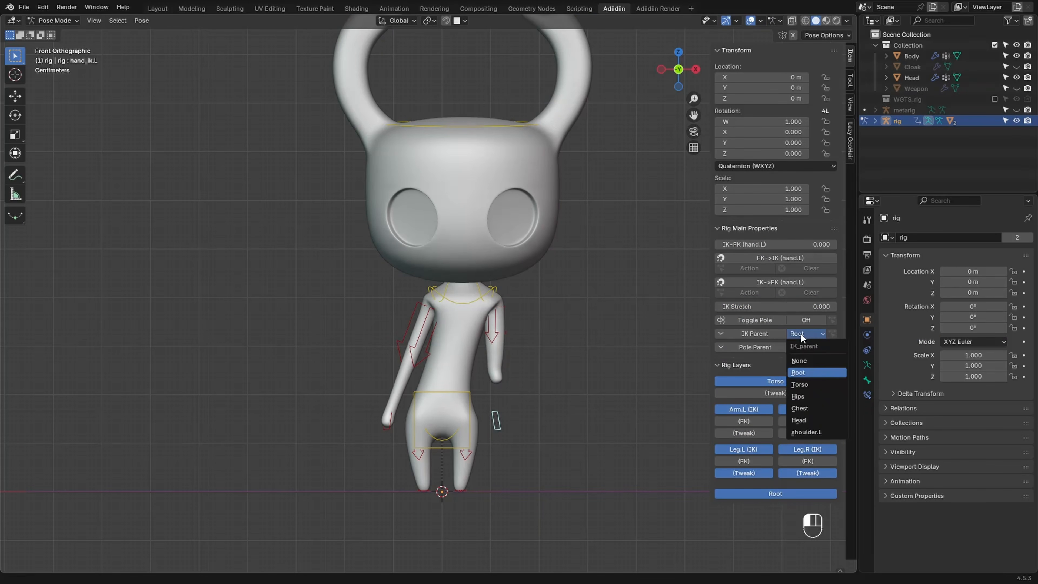
left_click(800, 408)
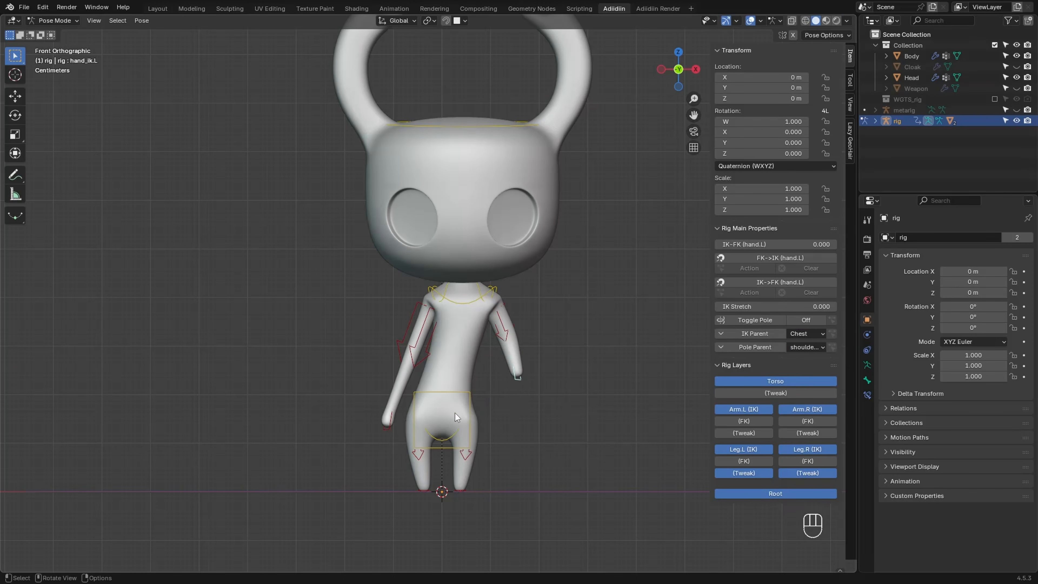
Set the right hand's IK Stretch to 0 and its IK Parent to Chest
left_click(386, 428)
left_click_drag(782, 311, 603, 297)
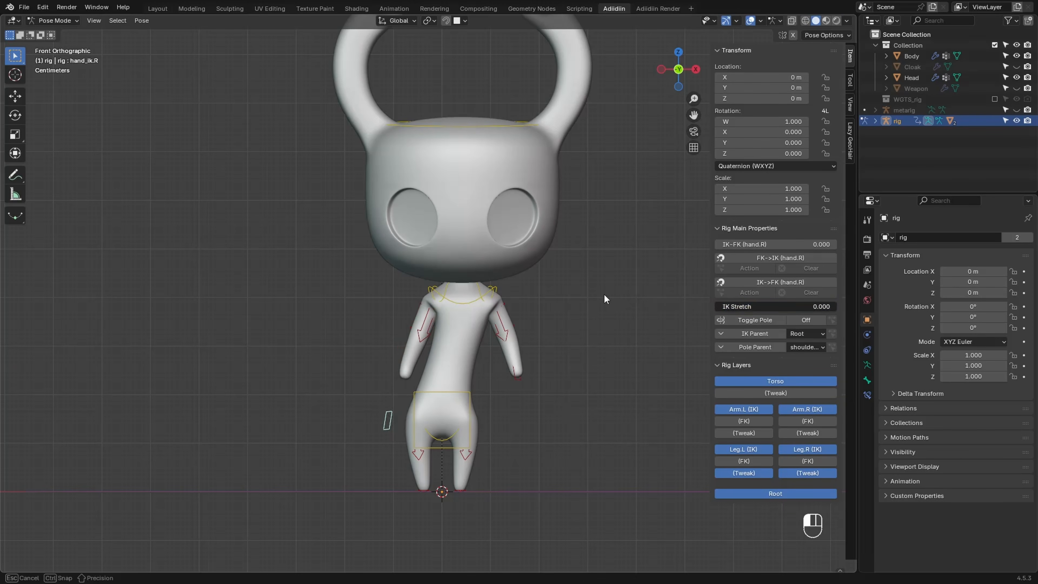
left_click(801, 333)
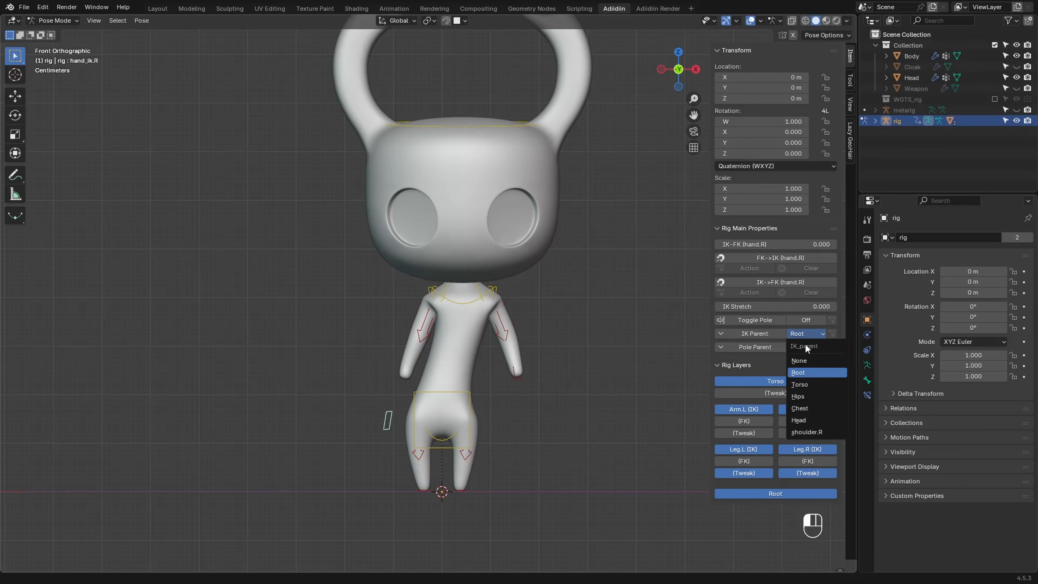
left_click(796, 405)
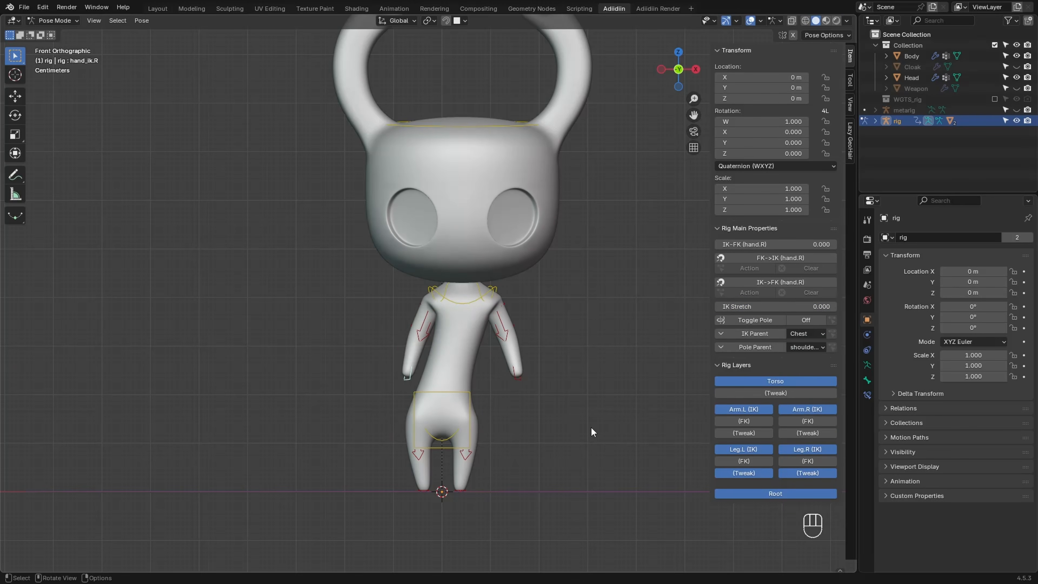
Set IK Stretch to 0 on both foot controls and clear the chest control's location
left_click(461, 488)
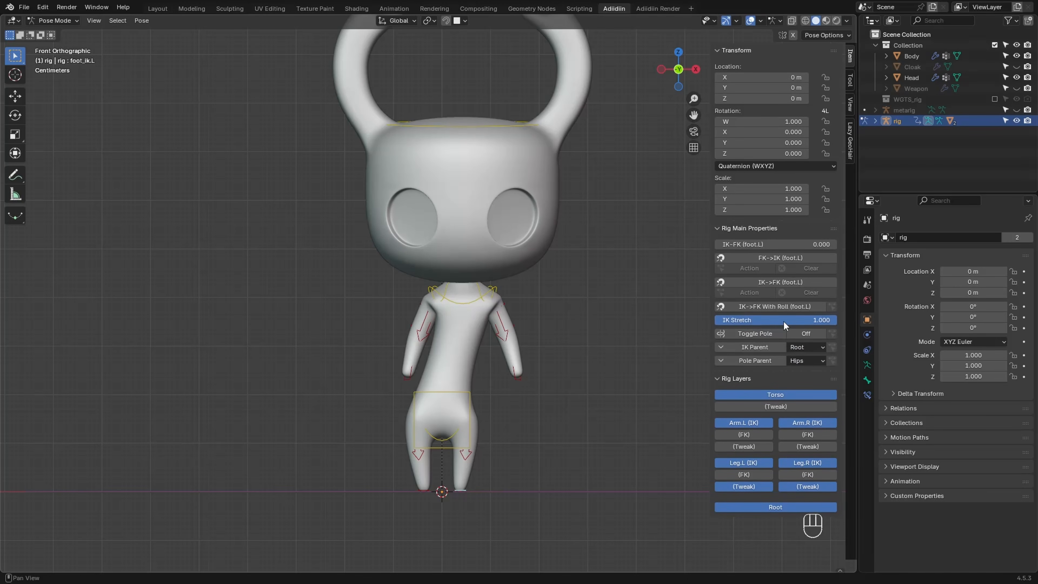
left_click_drag(699, 318, 542, 350)
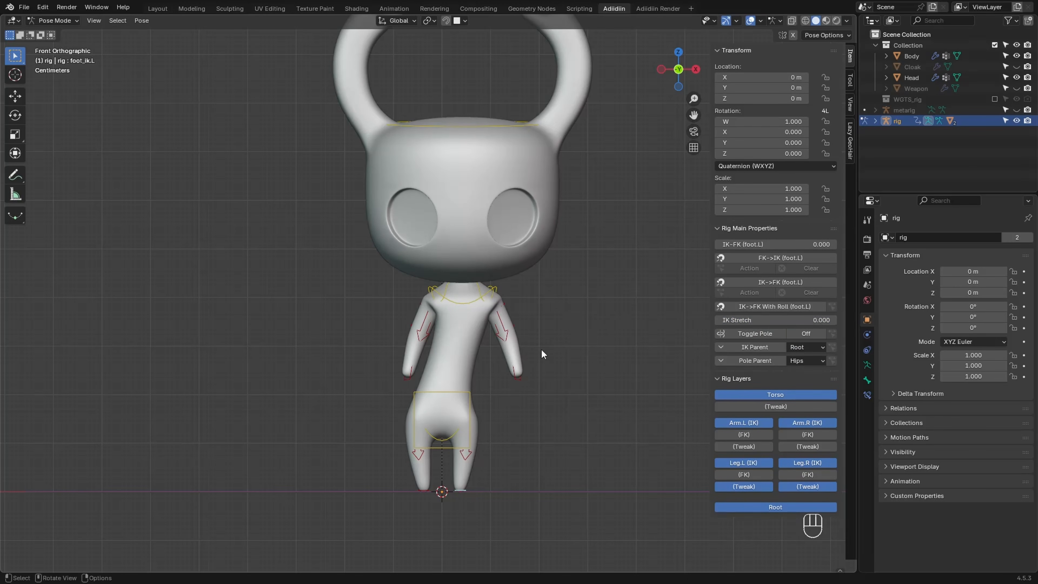
left_click(423, 488)
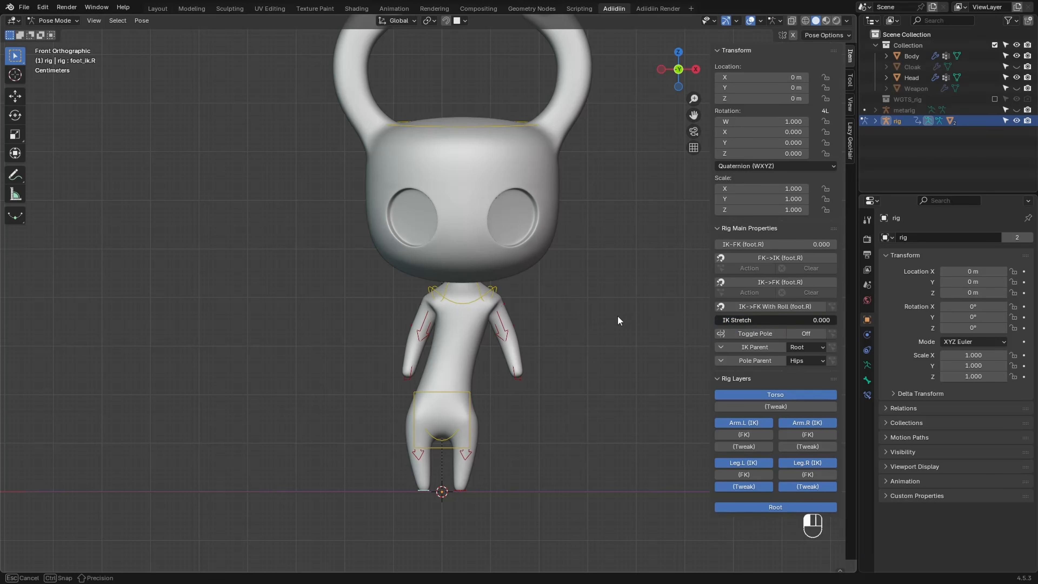
left_click_drag(620, 320, 411, 319)
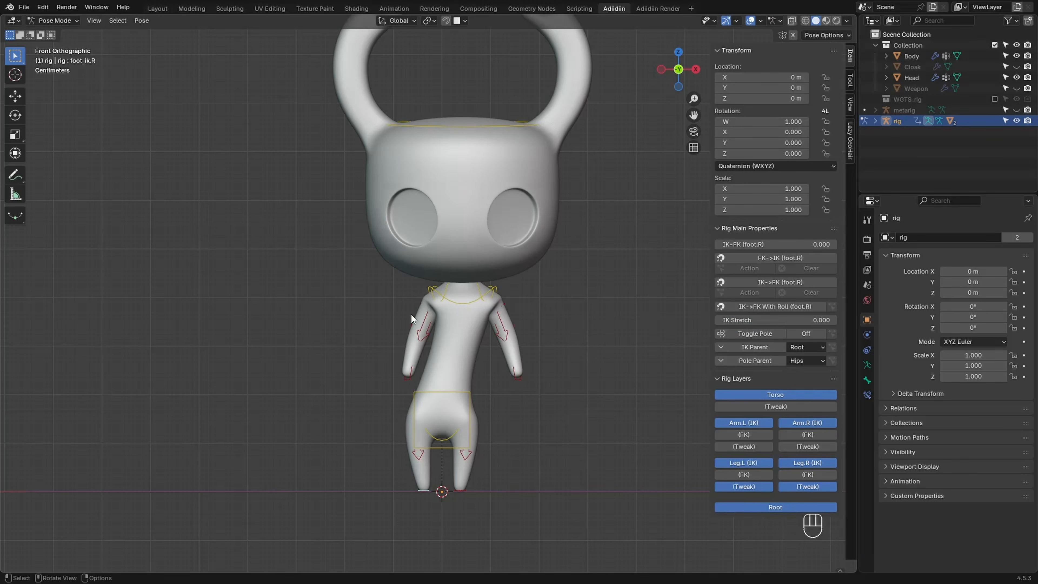
left_click(453, 302)
key("alt+g")
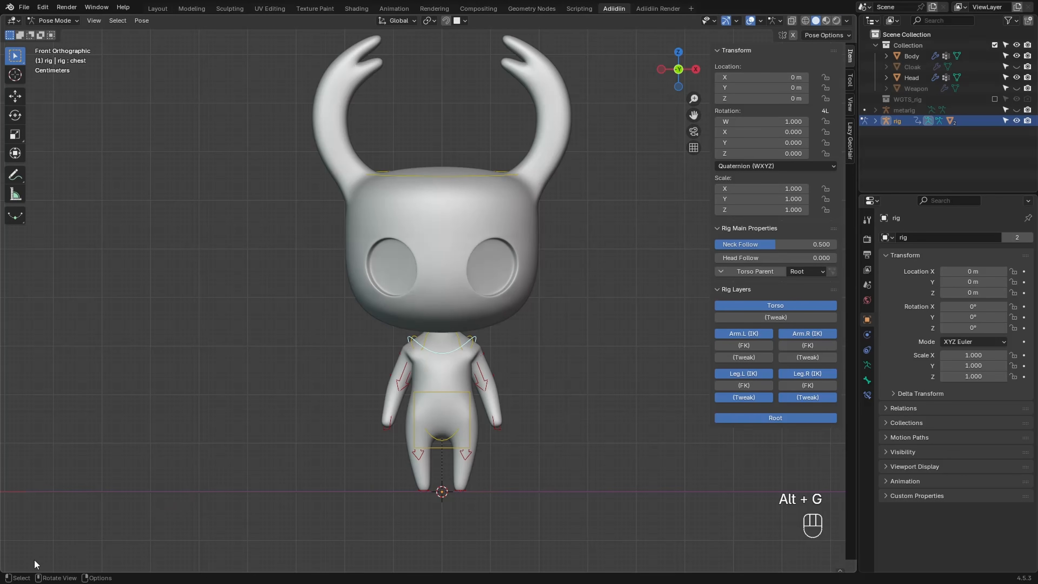
Split off an area below the viewport, turn it into a Timeline and fit it to the frame range
left_click_drag(4, 569, 16, 511)
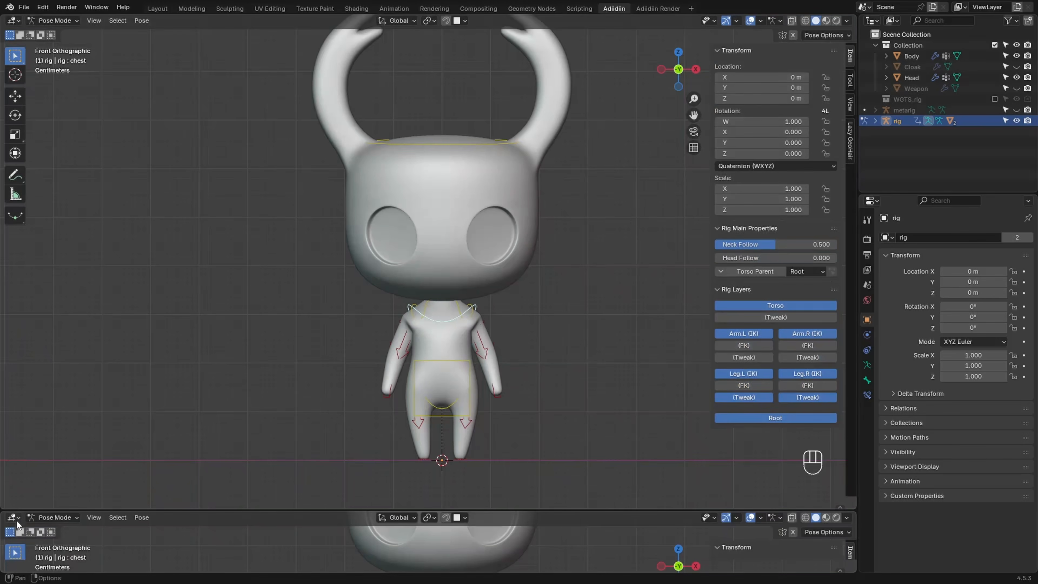
left_click(12, 518)
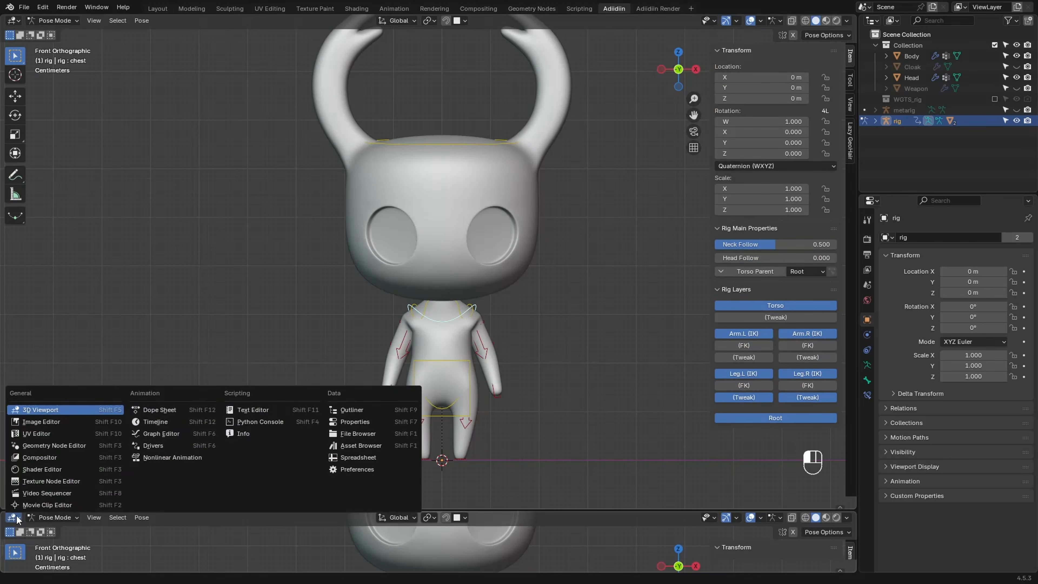
left_click(156, 422)
key("n")
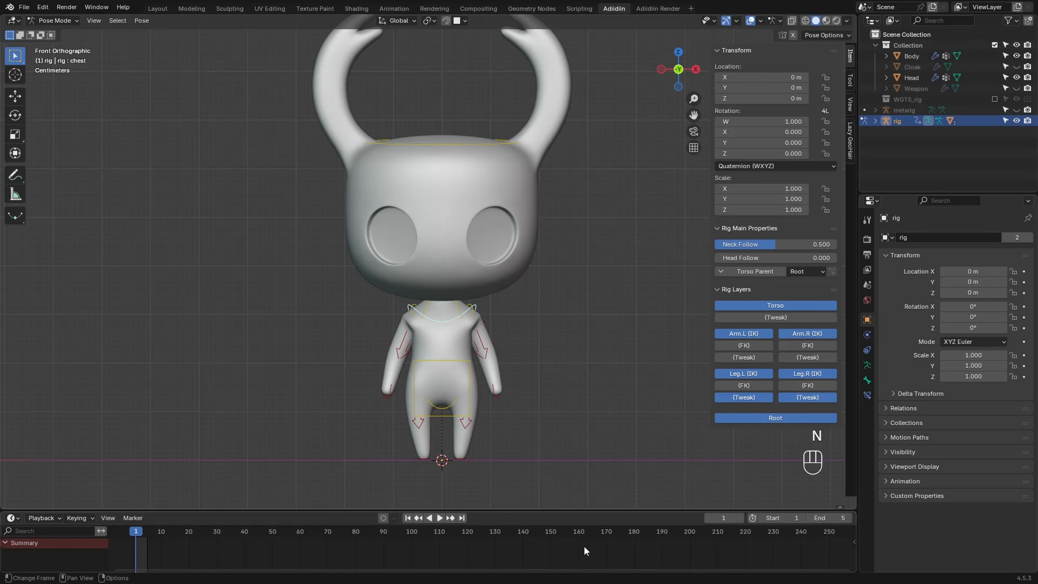
key("Home")
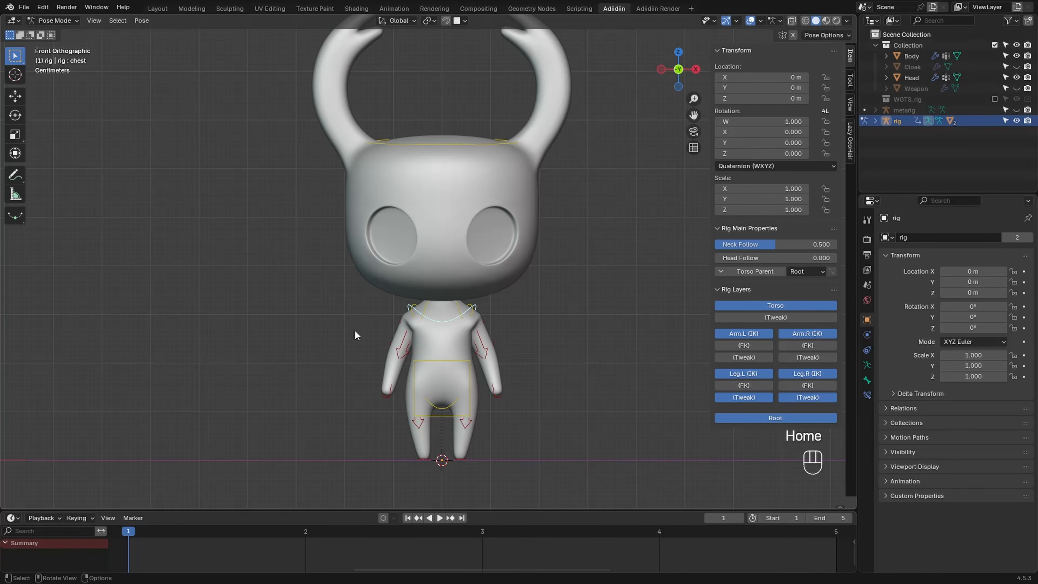
Select all visible rig controls and insert keyframes for them at frame 1
key("a")
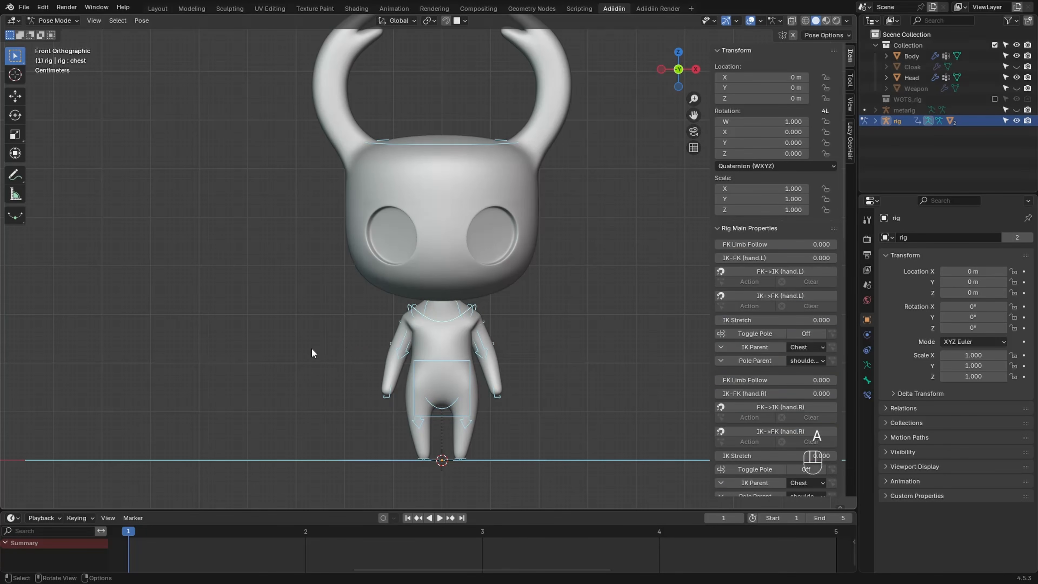
key("i")
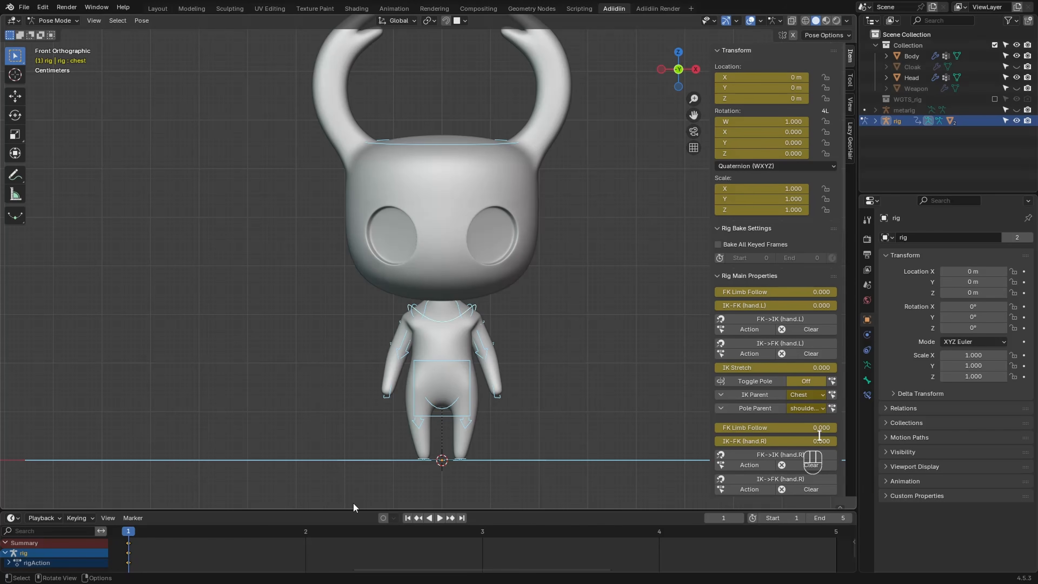
With auto keying on, bring both hand IK controls closer to the hips at frame 1, rotating the left one about 7°
left_click(498, 395)
key("r")
key("g")
left_click(493, 414)
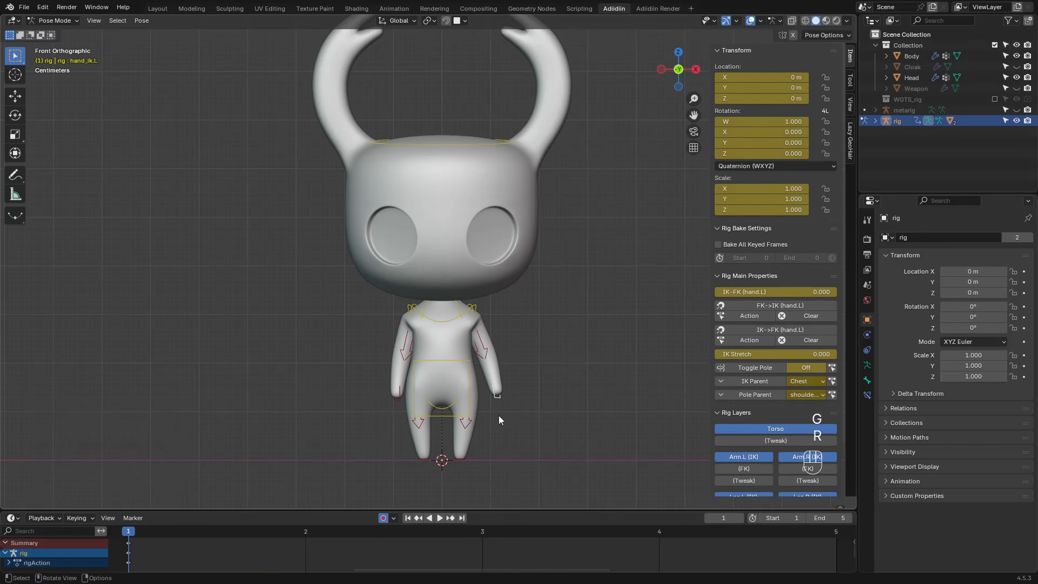
key("r")
left_click(474, 432)
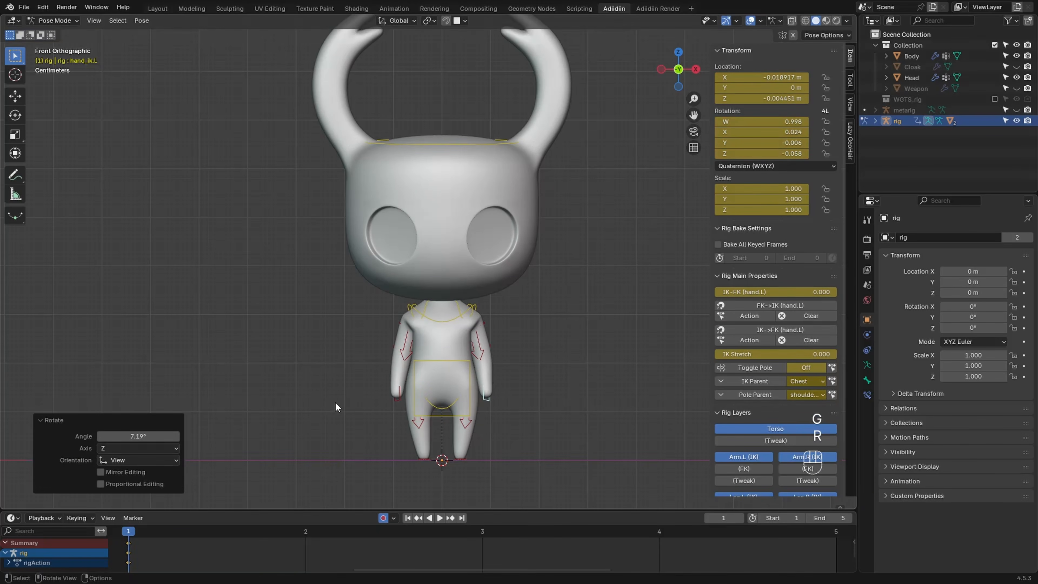
At frame 2, lower the torso control about 0.038 m along Z
left_click(307, 532)
left_click(428, 367)
key("g")
key("z")
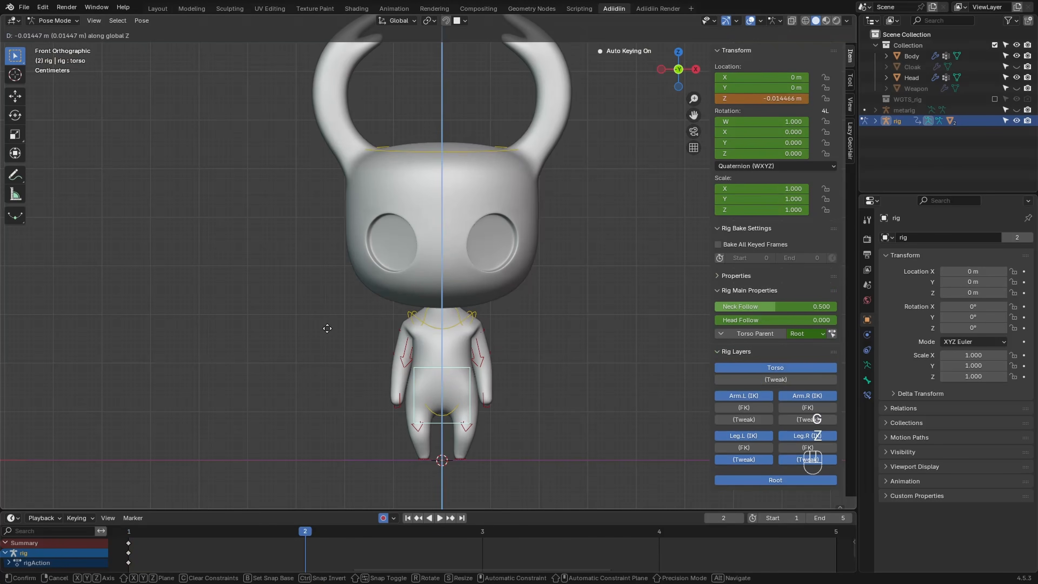
left_click(319, 335)
In right view, lean the torso, chest and head controls forward, ending with a head-only rotation of about -2.7°
key("KP_3")
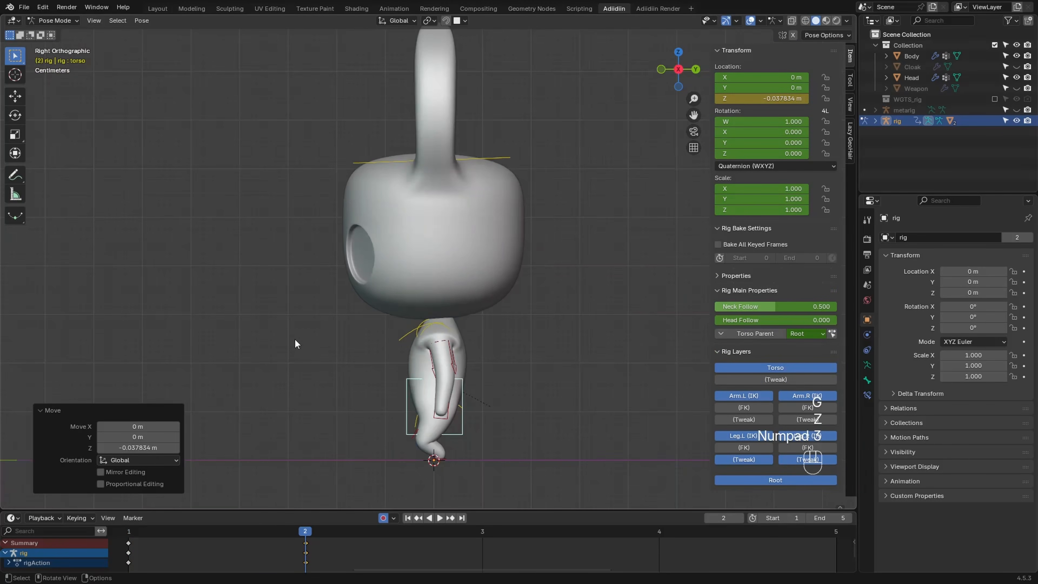
left_click(347, 160, "shift")
key("r")
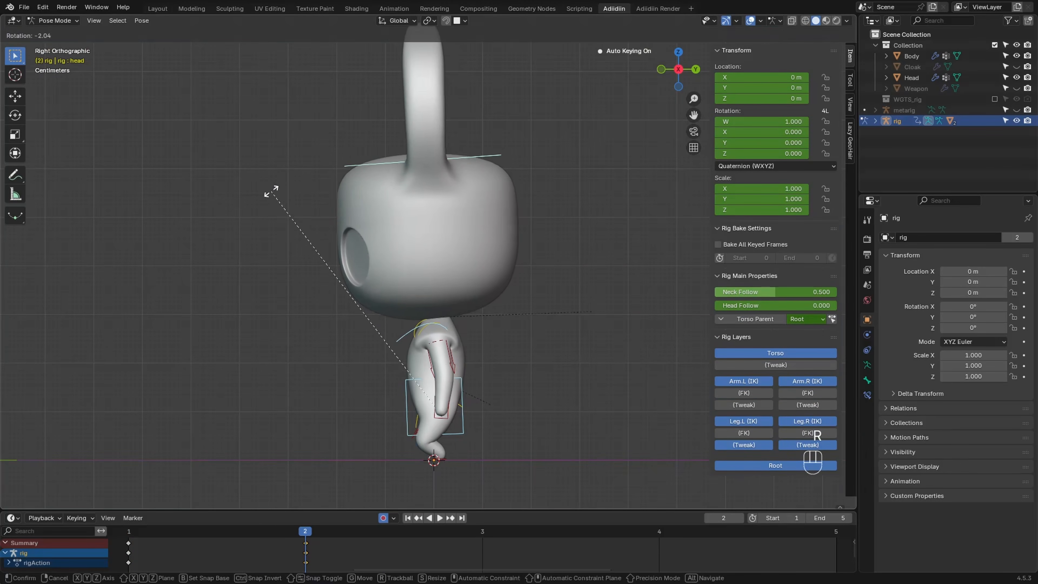
left_click(255, 174)
left_click(337, 161, "shift")
key("r")
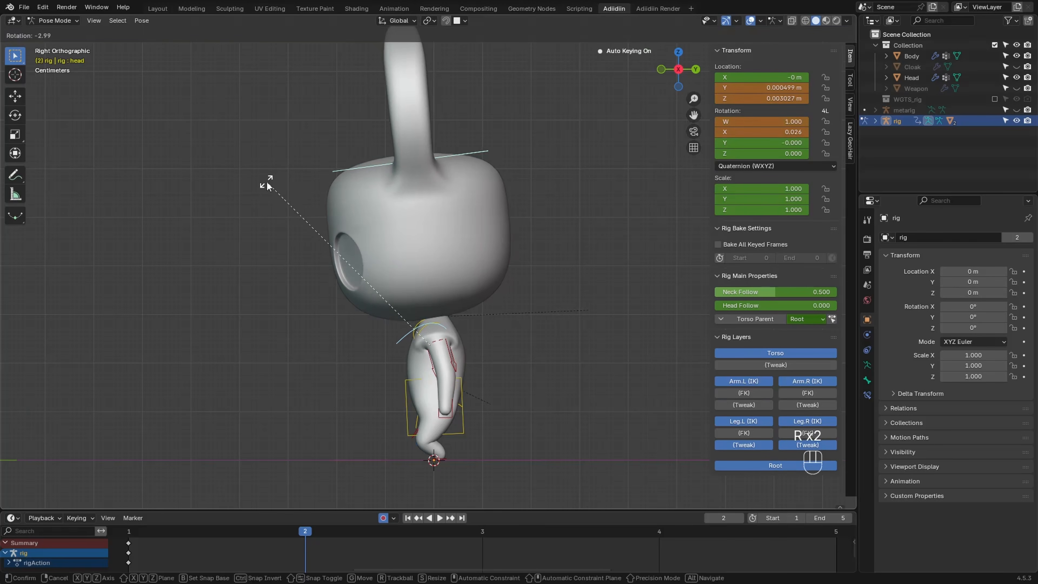
left_click(267, 181)
key("r")
left_click(302, 229)
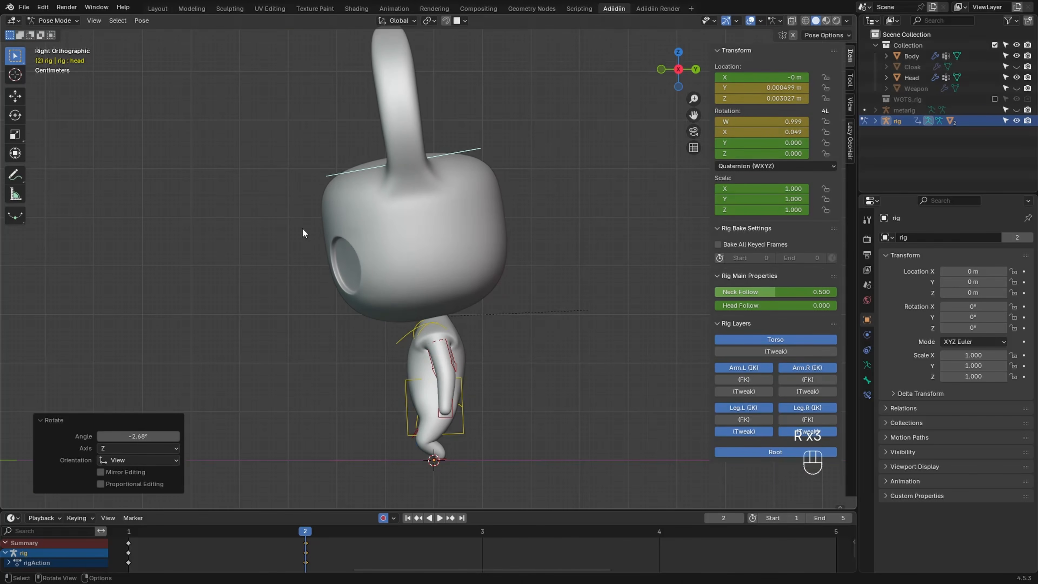
At frame 2, move both hand IK controls backward about 0.016 m along Y and up about 0.009 m
left_click(447, 417)
key("KP_1")
left_click(382, 420, "shift")
key("KP_3")
key("g")
left_click(362, 436)
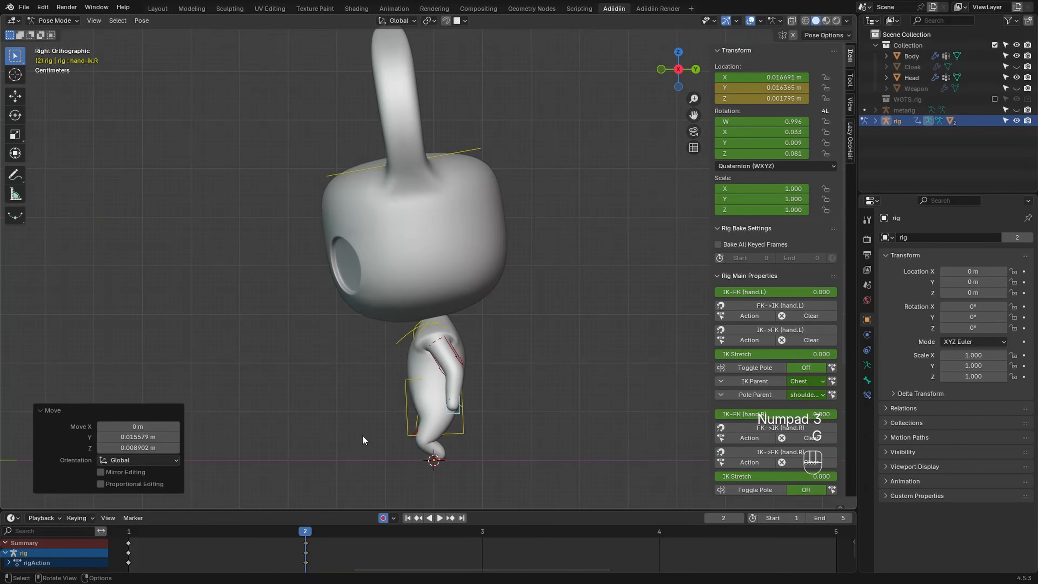
Refine the rotation and position of both hands, ending with a rotation of about -2.4°, and keyframe all rig controls at frame 2
key("r")
left_click(337, 415)
key("g")
left_click(344, 417)
key("r")
left_click(285, 299)
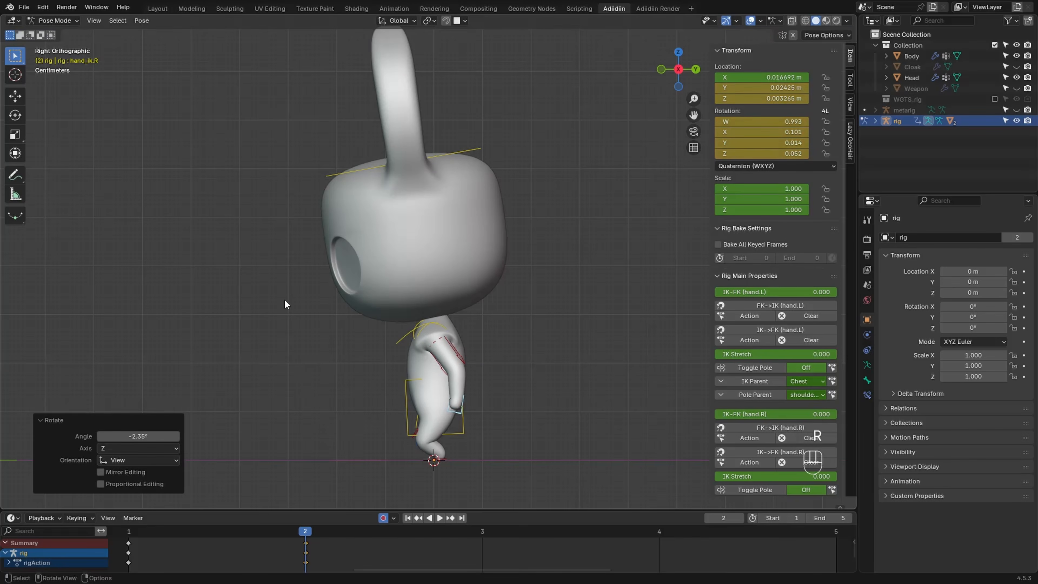
key("a")
At frame 3, clear the rotation of the torso and head controls
key("Right")
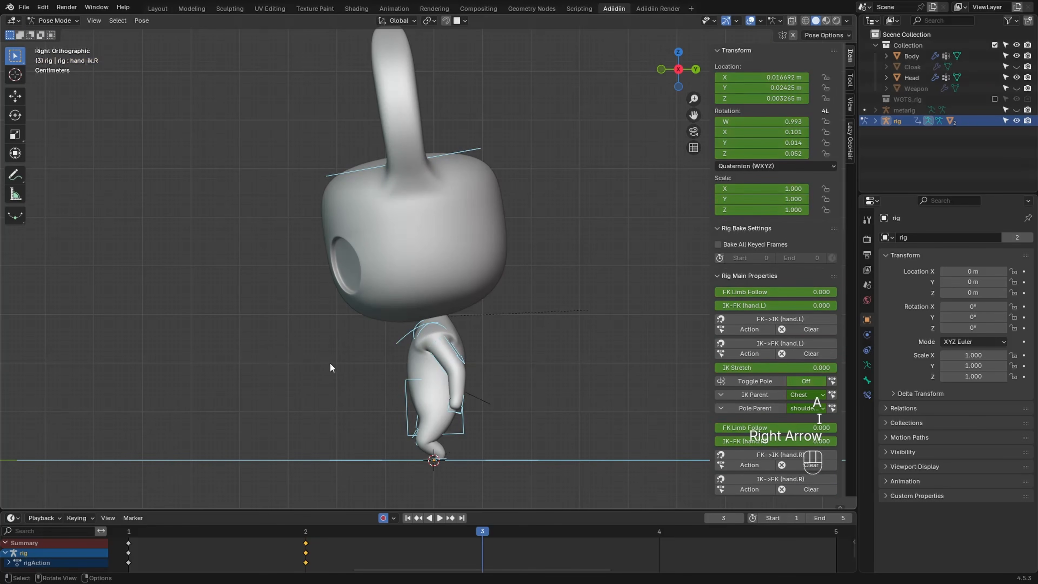
middle_click_drag(304, 259, 304, 373, "ctrl")
middle_click_drag(313, 369, 319, 387, "ctrl")
left_click(398, 365)
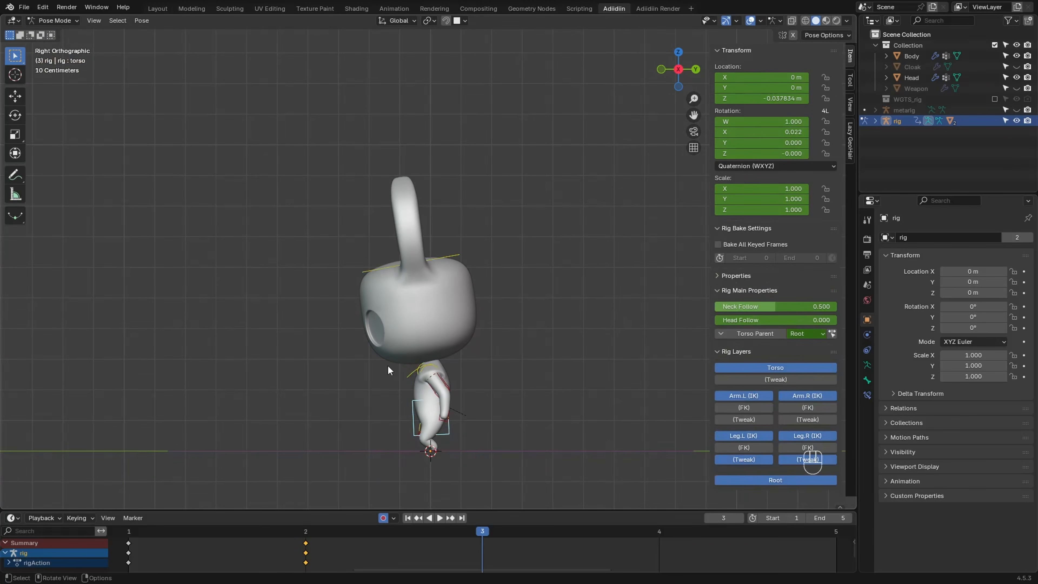
key("alt+r")
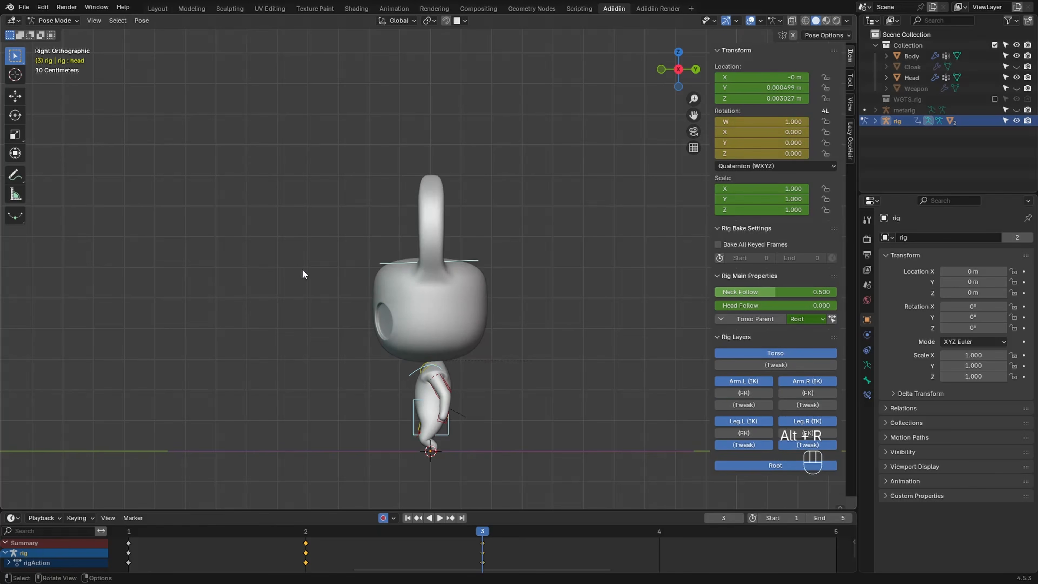
Raise the torso control about 0.26 m along Z at frame 3
left_click(409, 419)
key("g")
key("z")
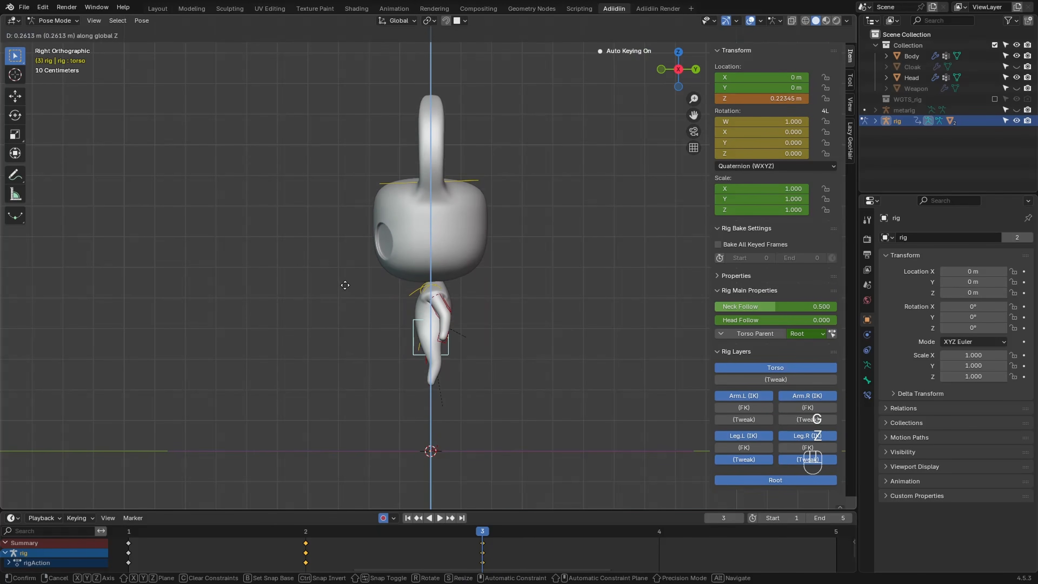
left_click(401, 294)
In right view, tilt the torso and head controls slightly backward, then tilt the head alone a little further
left_click(380, 185, "shift")
key("r")
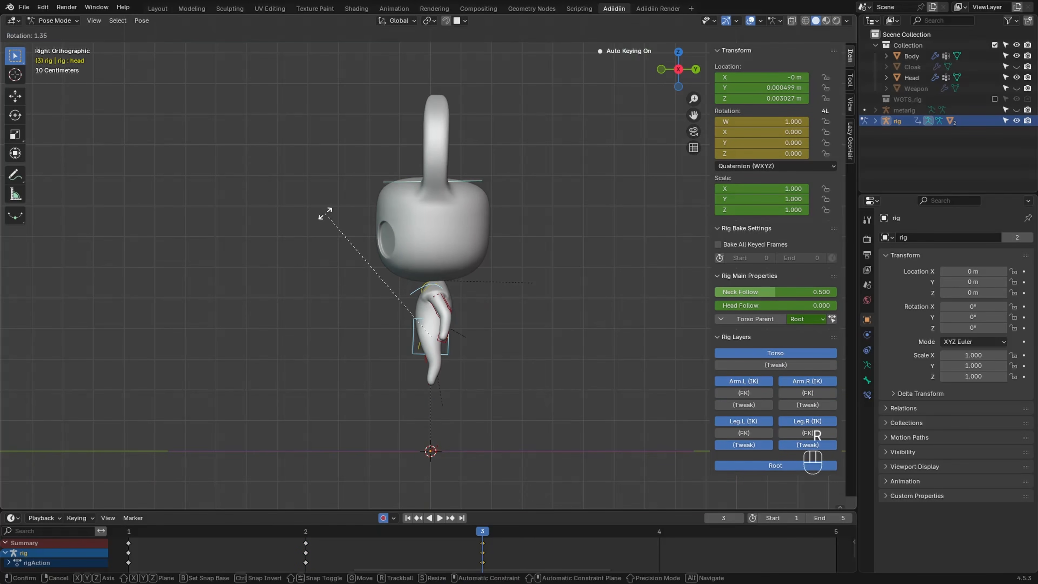
left_click(324, 209)
key("r")
left_click(376, 194)
key("r")
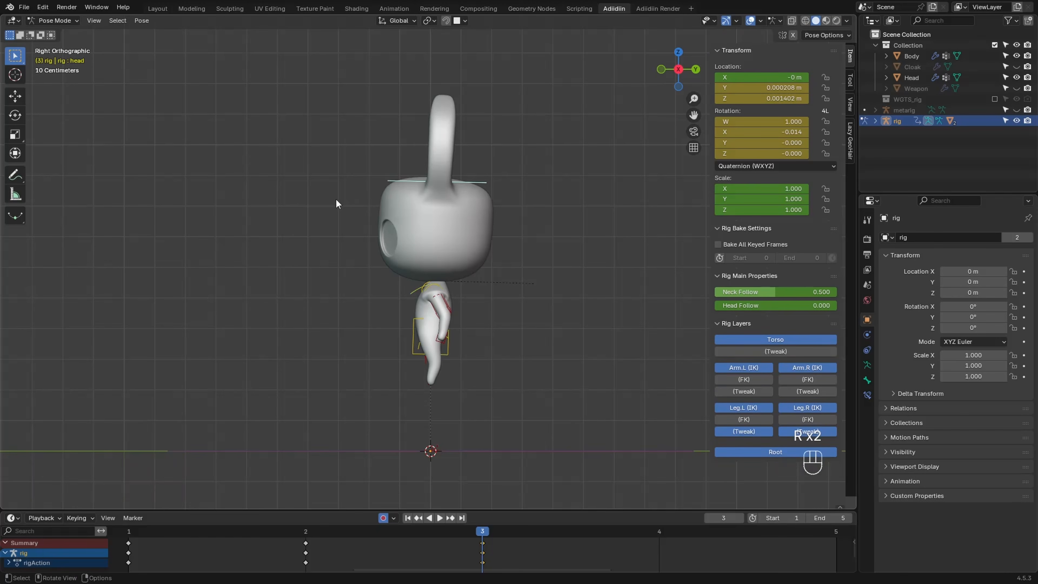
left_click(338, 198)
Raise both foot IK controls along Z so the feet follow the lifted body at frame 3
middle_click_drag(338, 198, 346, 378)
left_click(420, 446)
key("g")
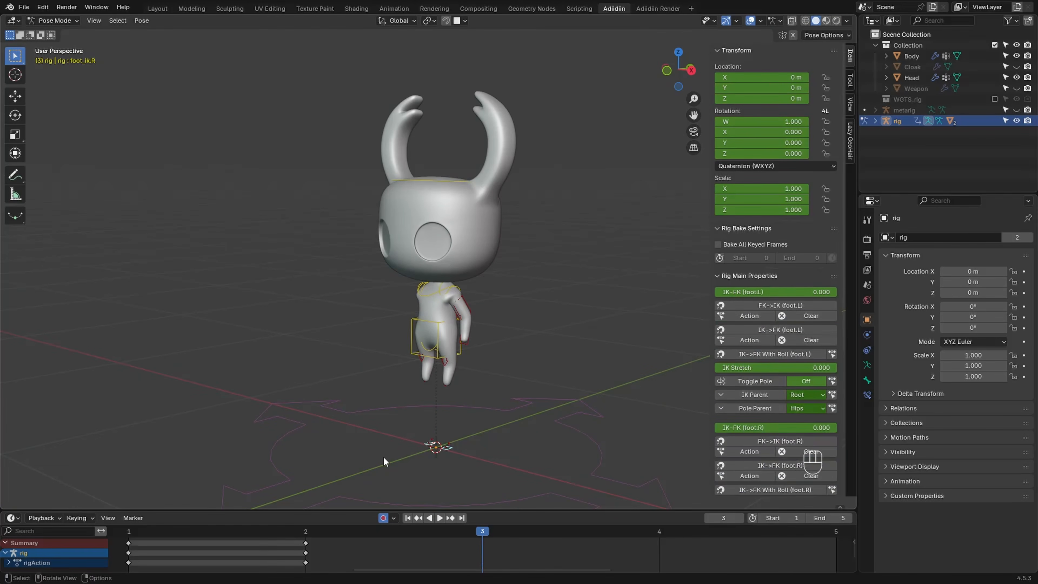
key("z")
left_click(391, 389)
In right view, move both hand IK controls forward about 0.01 m along Y and down about 0.003 m
left_click(467, 343)
middle_click_drag(467, 343, 489, 355)
left_click(412, 343, "shift")
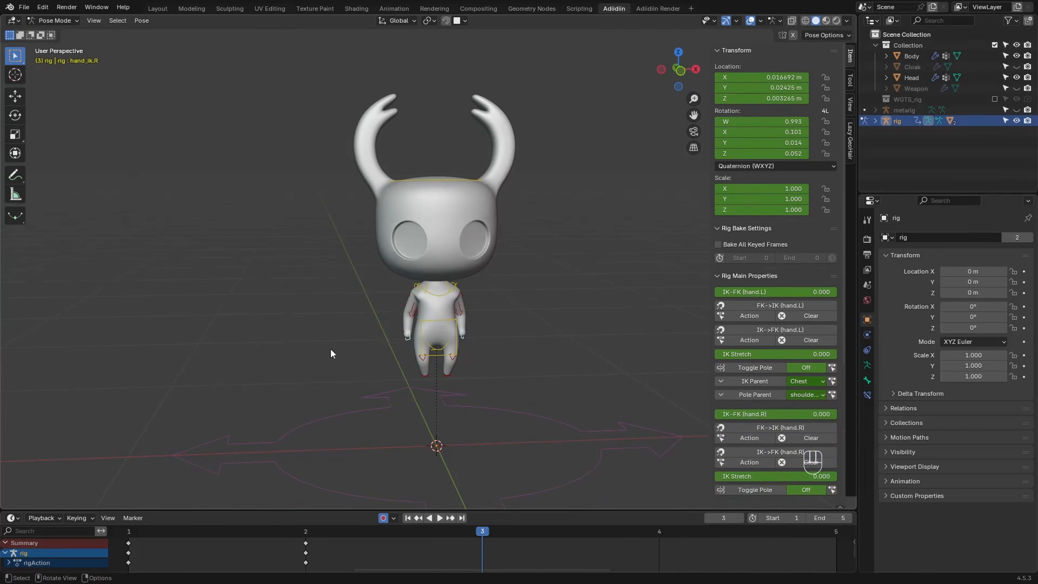
key("KP_3")
scroll(335, 327, "up", 3)
middle_click_drag(402, 438, 389, 350, "shift")
key("g")
left_click(377, 355)
In front view, nudge each hand IK control slightly outward, moving the left one about 0.003 m along X
key("KP_1")
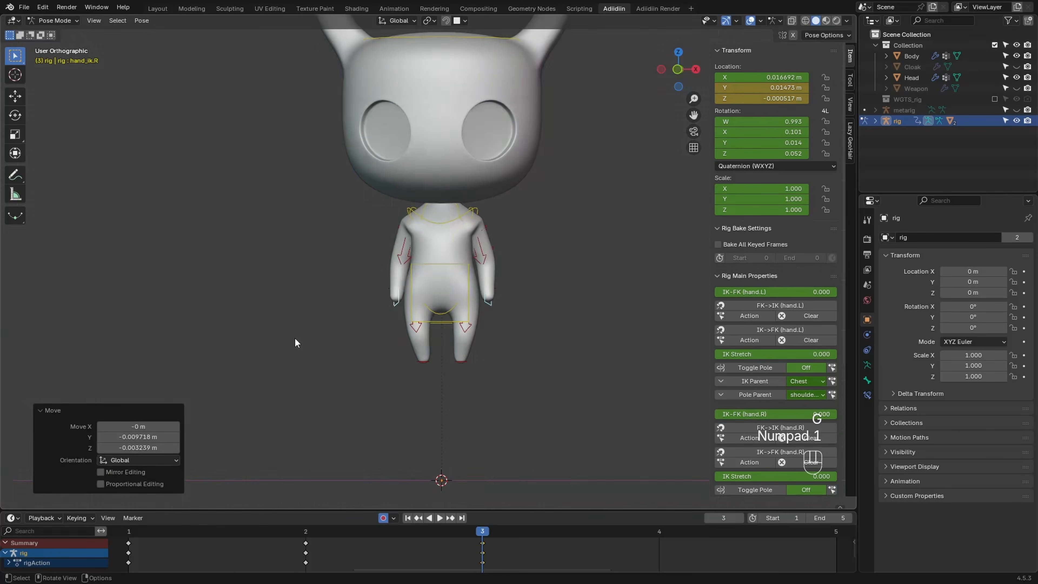
left_click(391, 305)
key("g")
left_click(381, 311)
left_click(489, 305)
key("g")
left_click(492, 326)
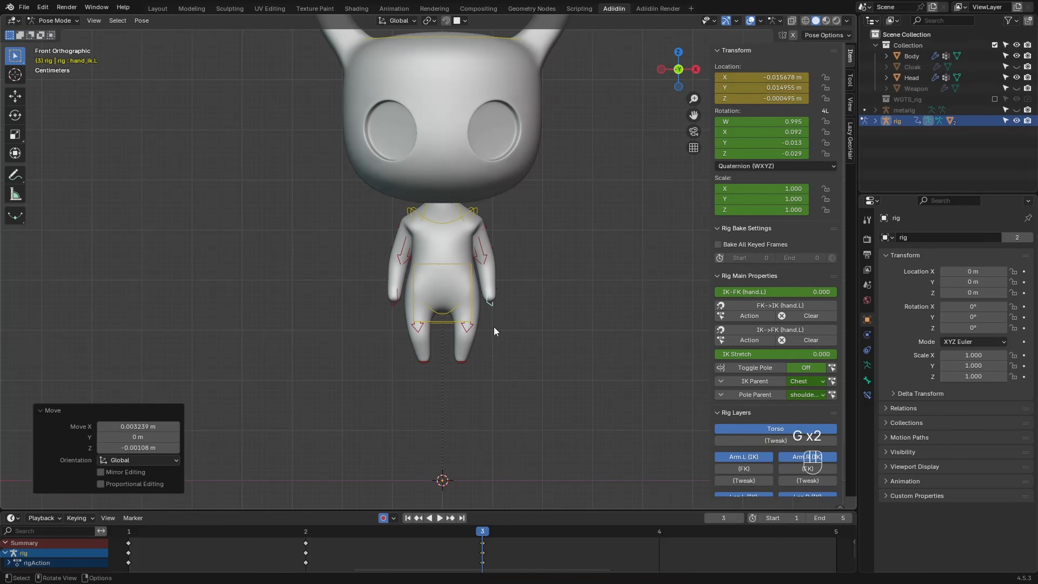
Select all visible rig controls and insert keyframes for them at frame 3
scroll(474, 378, "down", 2)
key("a")
key("i")
mouse_move(282, 292)
middle_mouse_down()
mouse_move(297, 313)
mouse_move(314, 301)
mouse_move(278, 286)
middle_mouse_up()
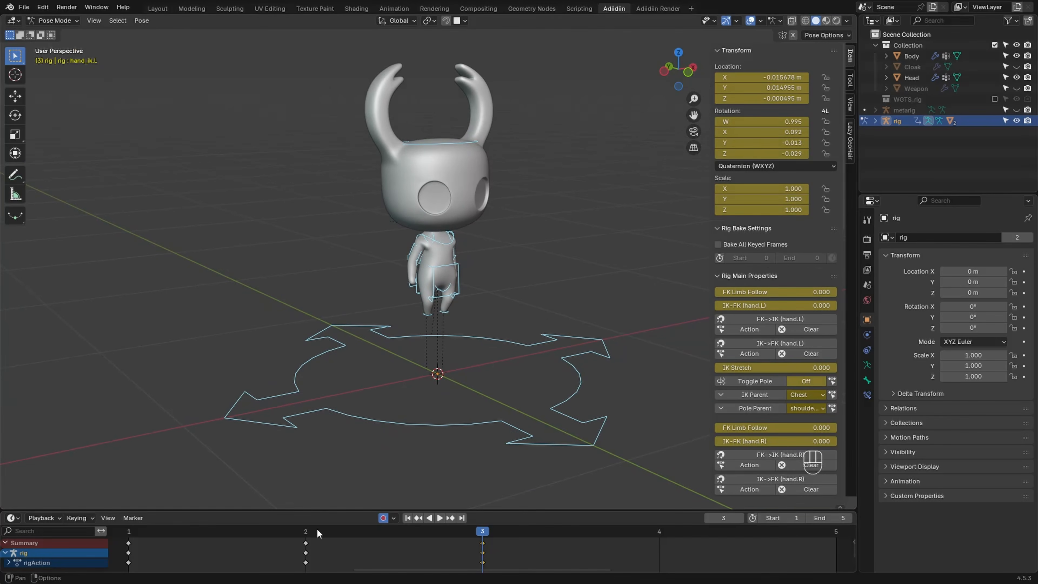
Duplicate the frame 2 keyframes to frame 4 and the frame 1 keyframes to frame 5, and step through the poses
left_click(306, 543)
key("shift+d")
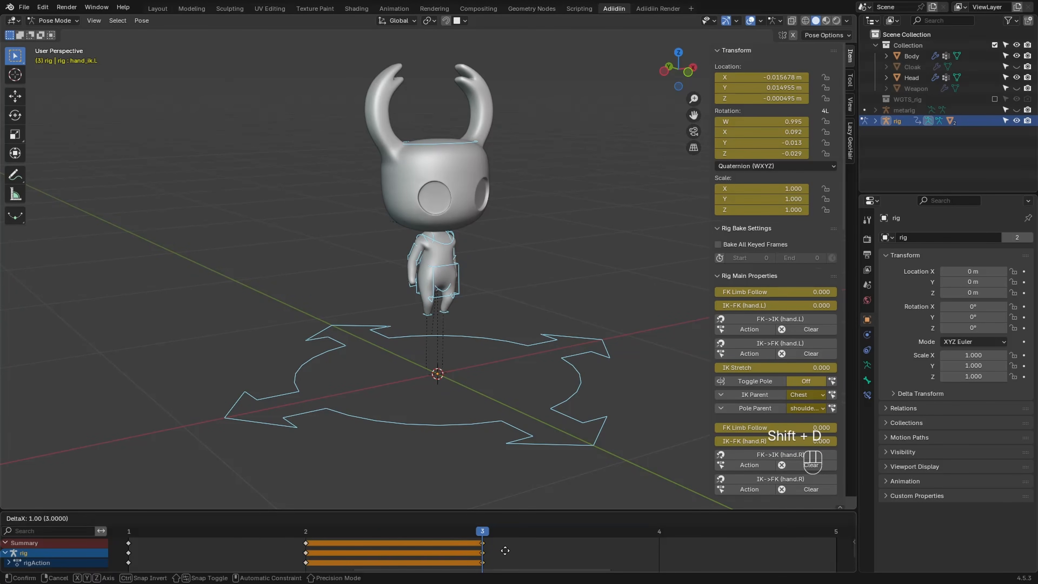
left_click(653, 558)
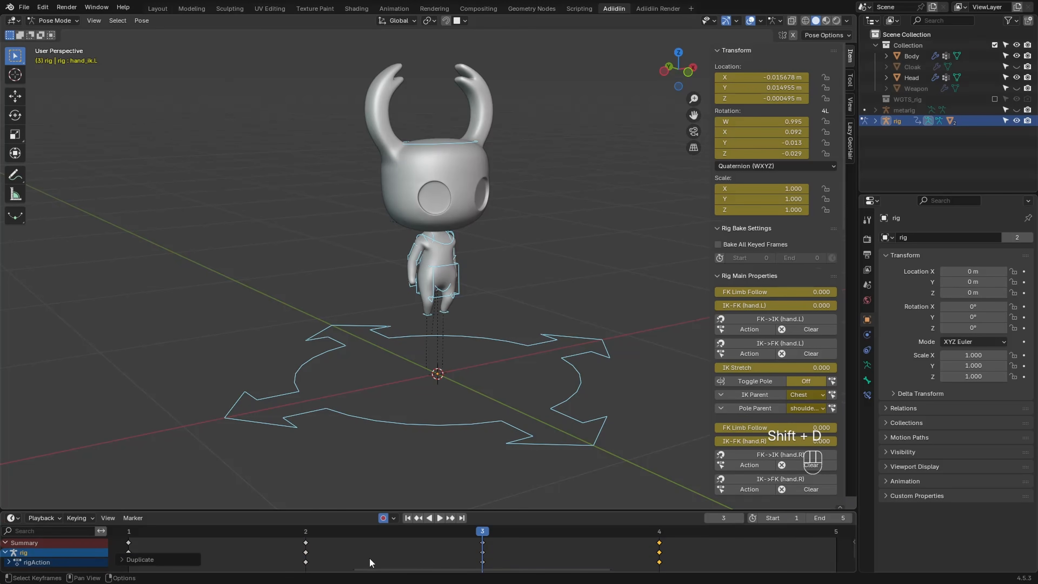
left_click(129, 544)
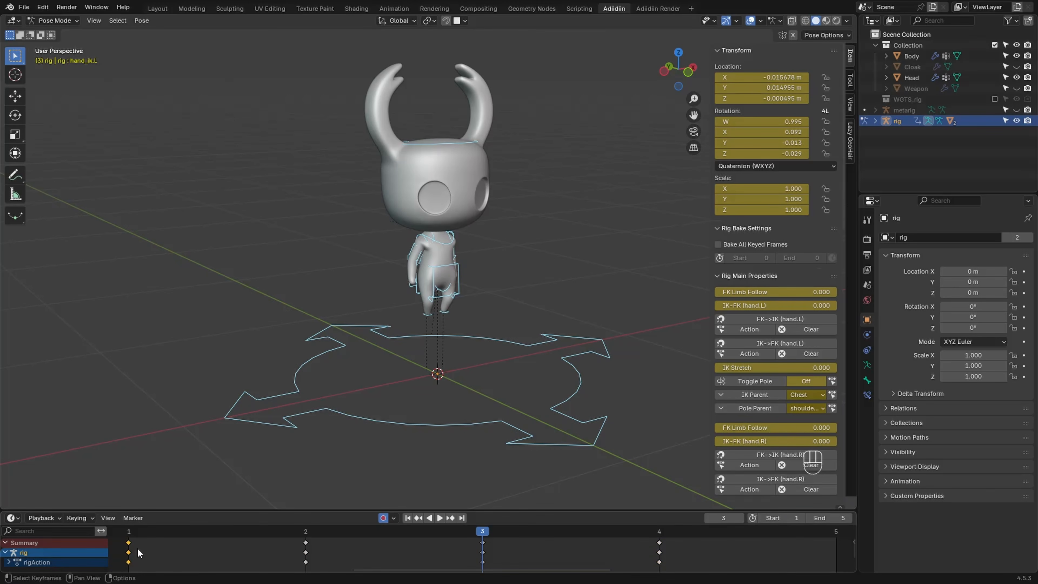
key("shift+d")
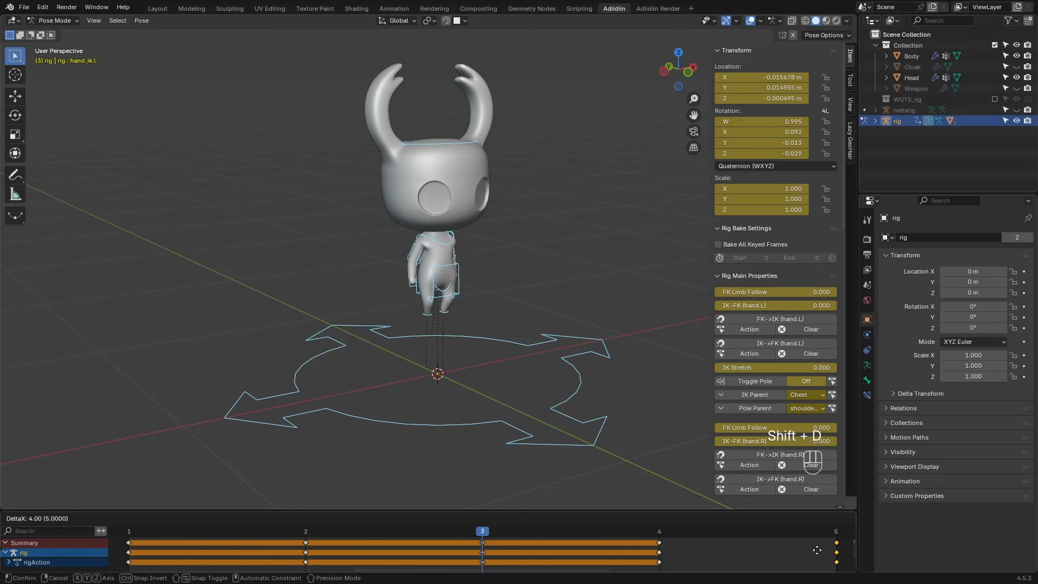
left_click(817, 550)
left_click(128, 531)
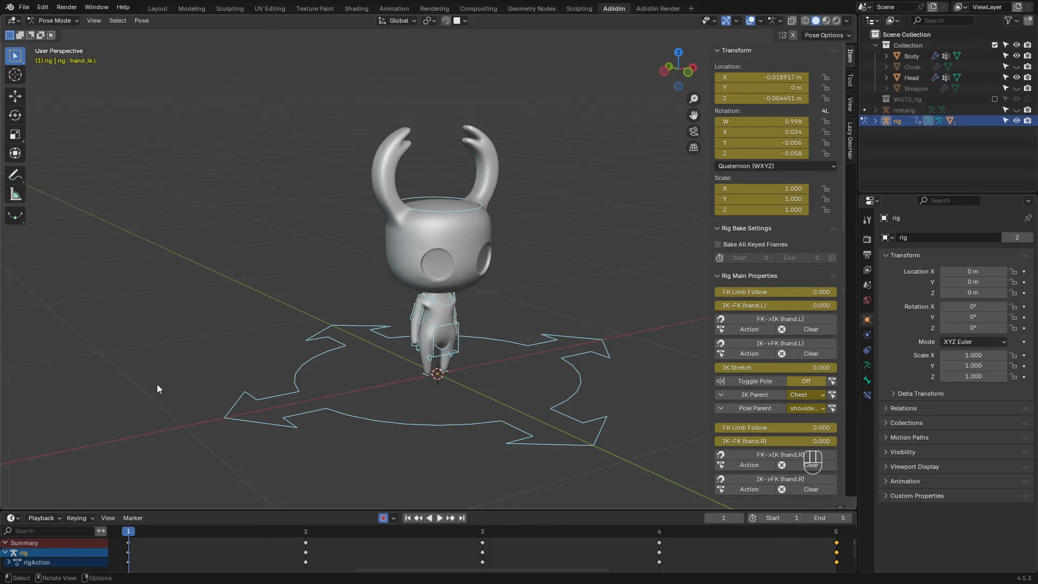
key("Right")
key("Right")
key("Right")
key("Right")
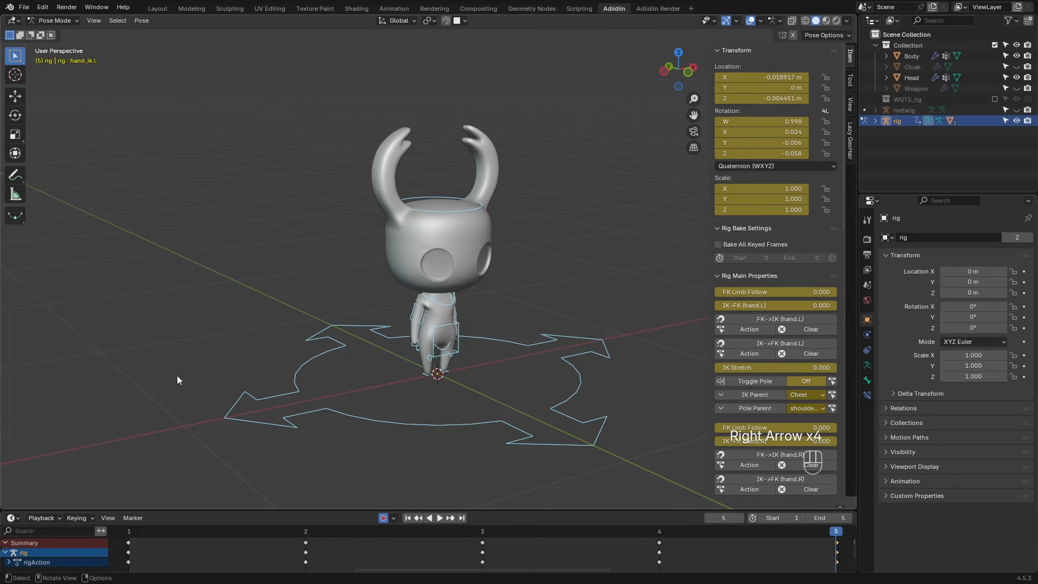
At frame 4, lower the torso control about 0.01 m along Z
key("Left")
key("KP_3")
scroll(309, 304, "up", 2)
left_click(395, 387)
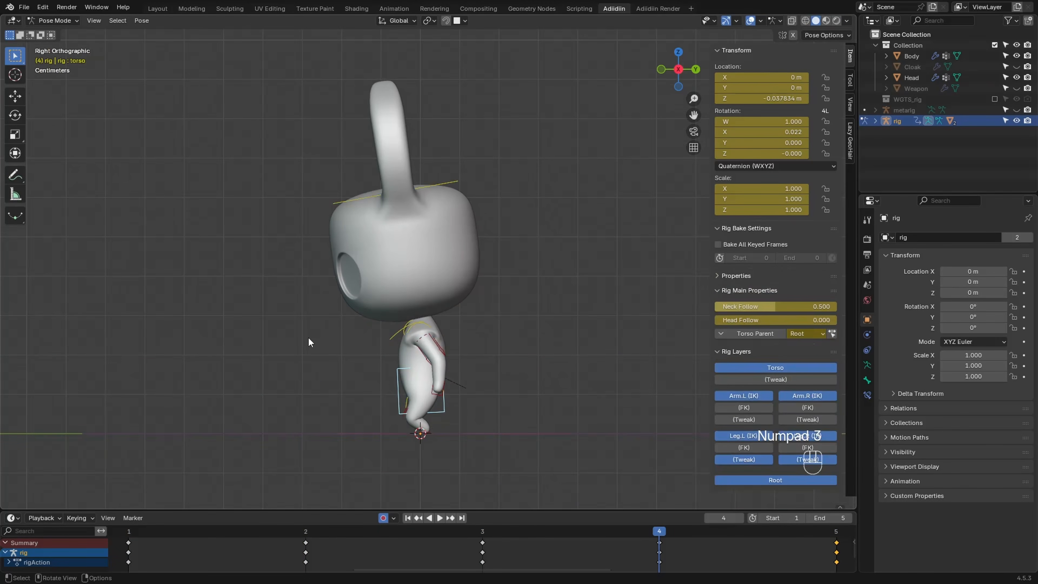
key("g")
key("z")
left_click(304, 343)
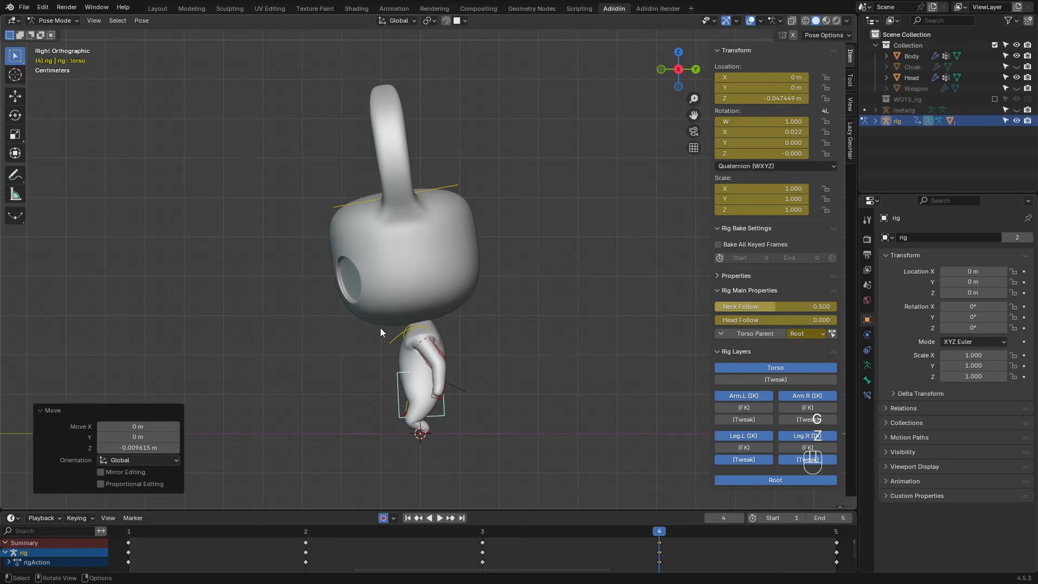
In right view, lean the torso, chest and head controls further forward at frame 4, tilting the head the most
left_click(389, 341, "shift")
left_click(336, 206, "shift")
key("r")
left_click(296, 258)
left_click(314, 206, "shift")
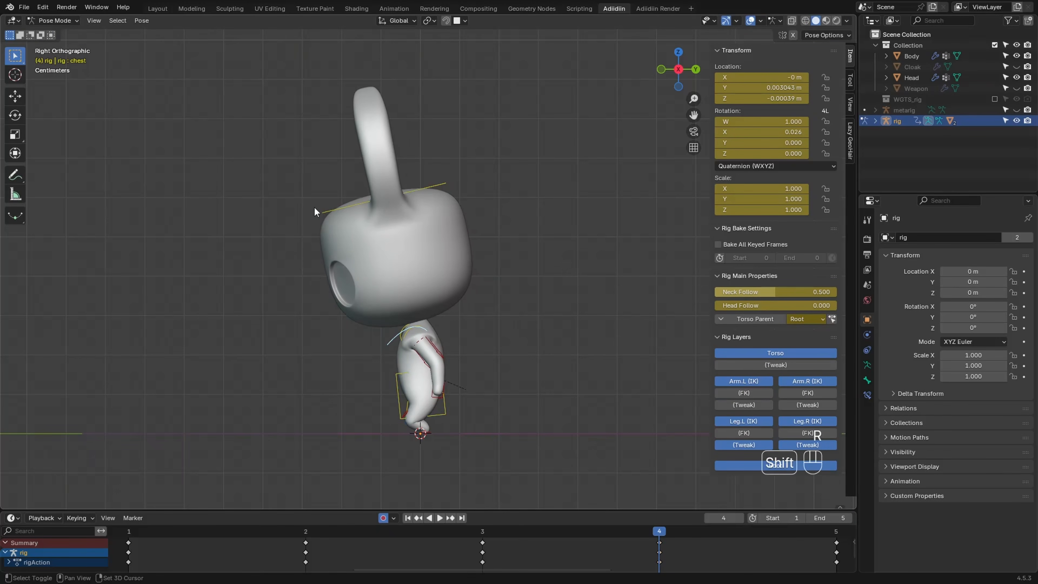
key("Left")
In front view, spread both hand IK controls outward at frame 4, moving the right one about -0.014 m along X and 0.008 m up
key("KP_1")
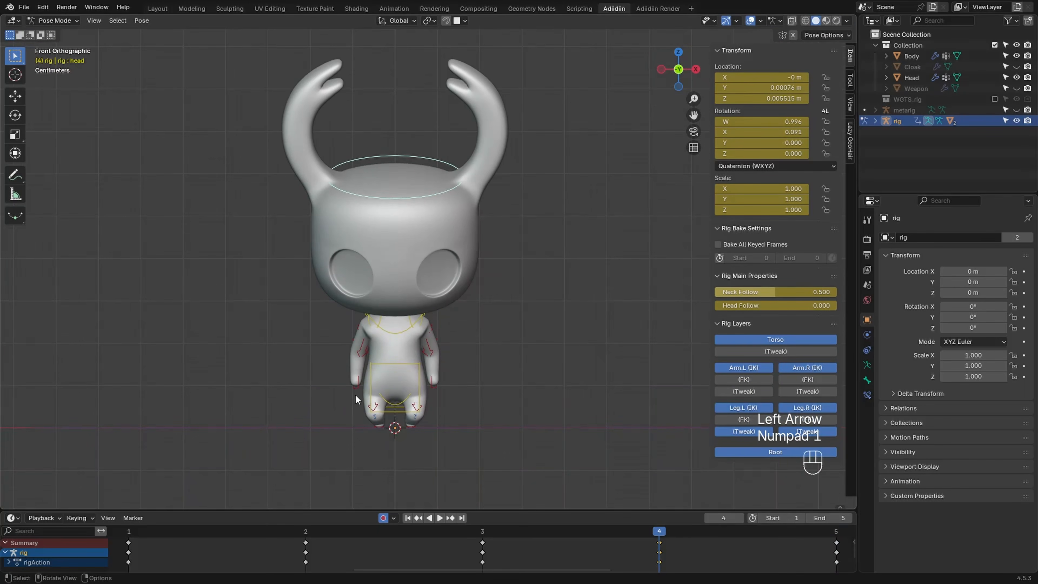
left_click(356, 390)
key("g")
left_click(330, 386)
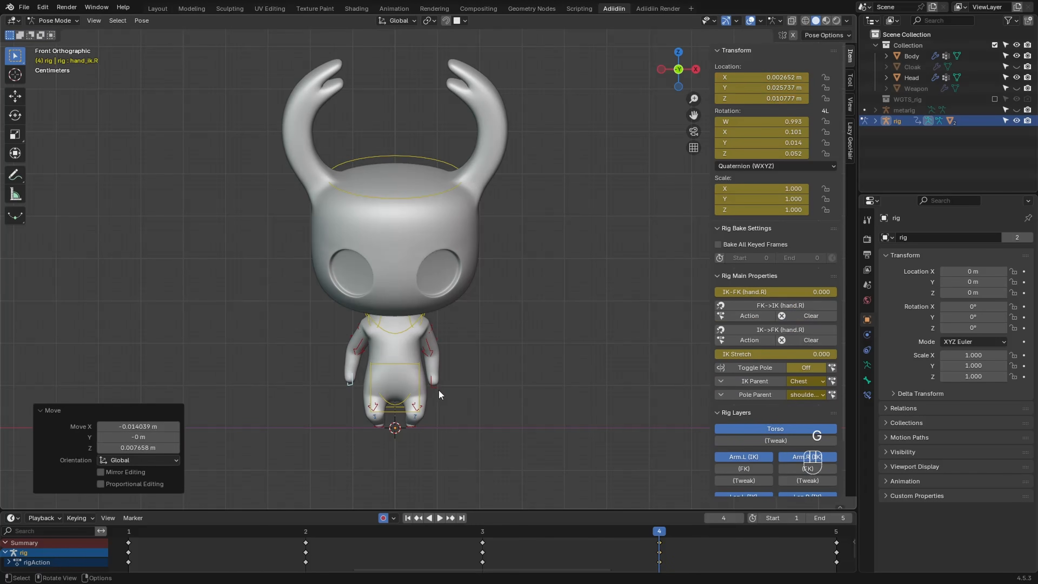
left_click(437, 390)
key("g")
left_click(446, 394)
Step back and forth between frames 3, 4 and 5 to compare the landing pose with its neighbouring poses
middle_click_drag(378, 284, 345, 326, "ctrl")
key("Left")
key("Right")
key("Right")
key("Left")
key("Left")
key("Right")
key("Right")
middle_click_drag(234, 330, 232, 293)
Set the end frame to 40 and scale all keyframes from frame 1 so the last ones land on frame 40
double_click(830, 518)
type("40")
key("Return")
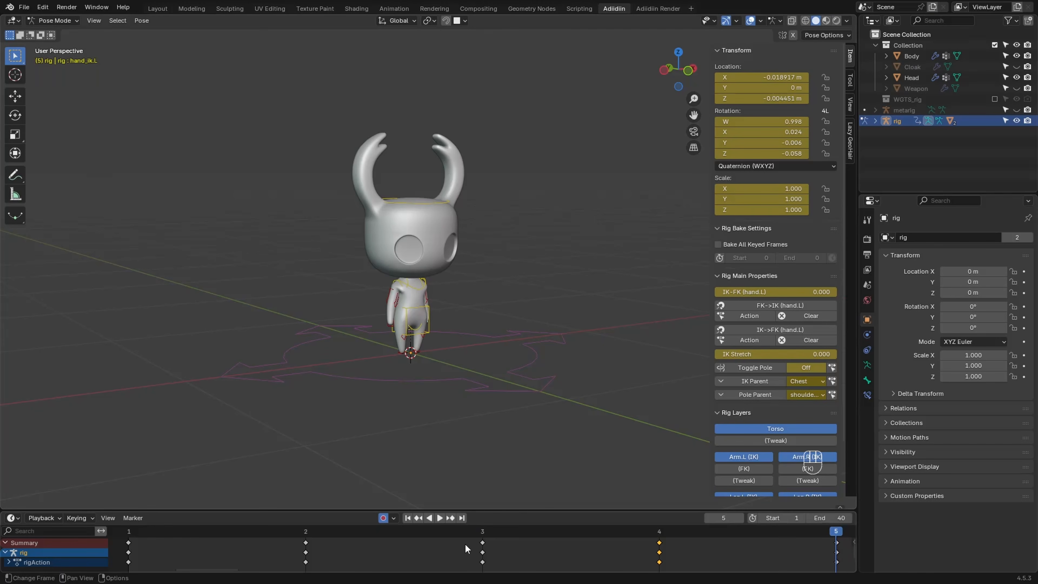
key("Home")
scroll(480, 552, "down", 1)
key("a")
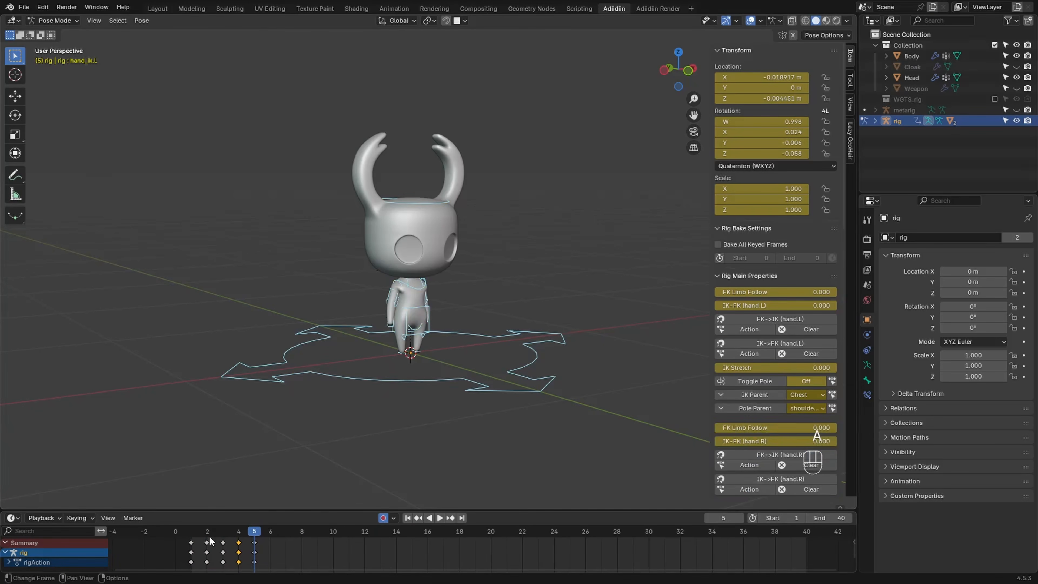
key("s")
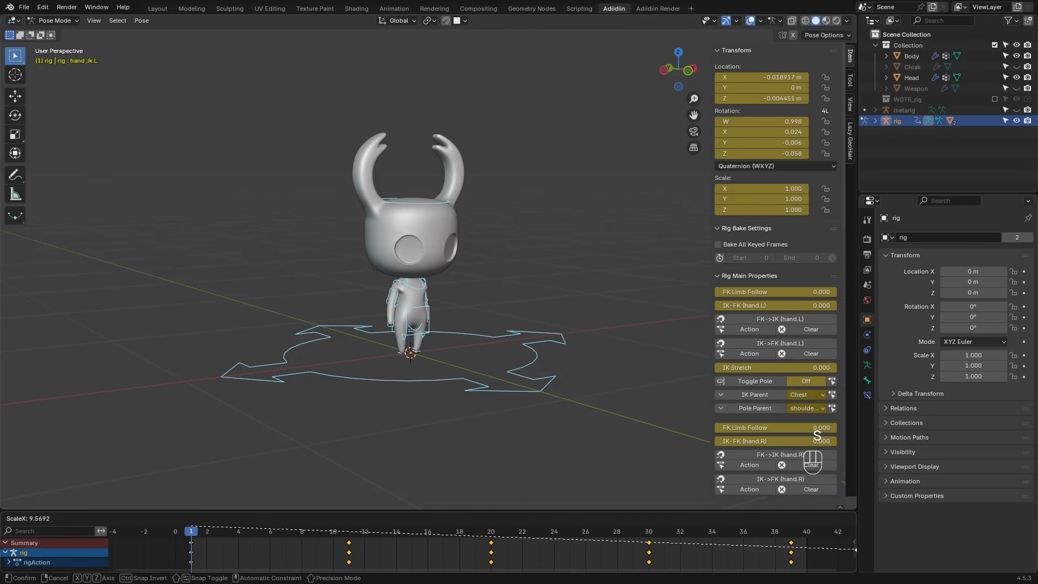
left_click(520, 560)
Move the keyframes at frame 20 to frame 21 and play the animation
left_click(492, 552)
left_click(507, 531)
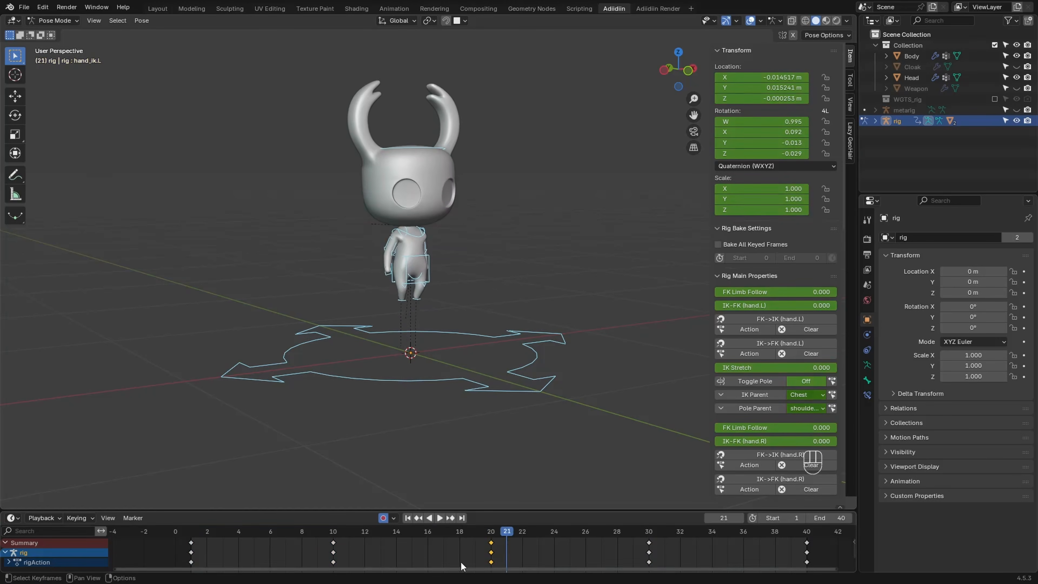
key("g")
key("x")
left_click(477, 560)
left_click_drag(508, 532, 633, 536)
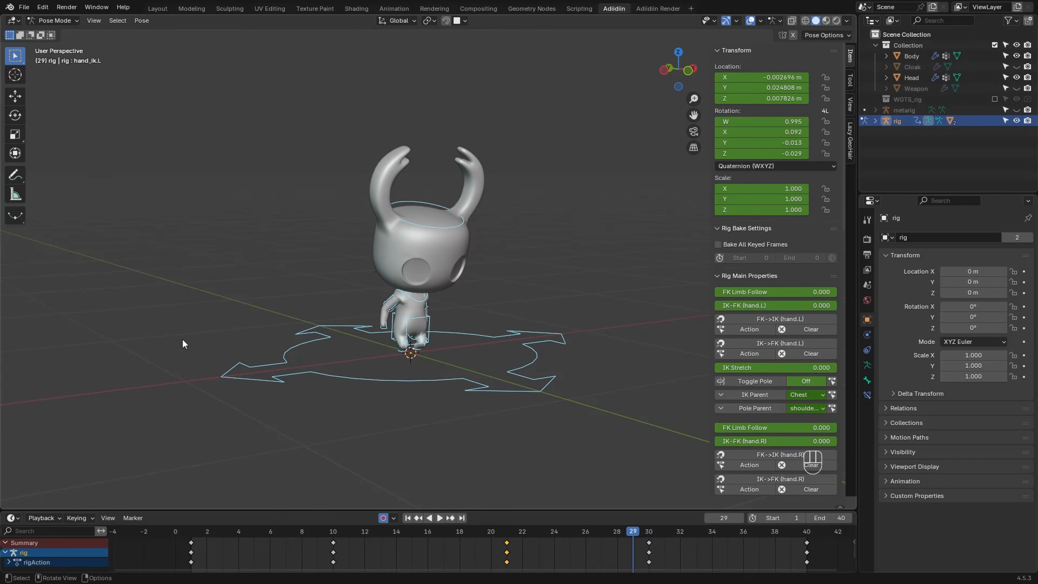
key("shift+space")
key("shift+space")
Switch the timeline area to the Graph Editor and enlarge it upward
left_click(13, 518)
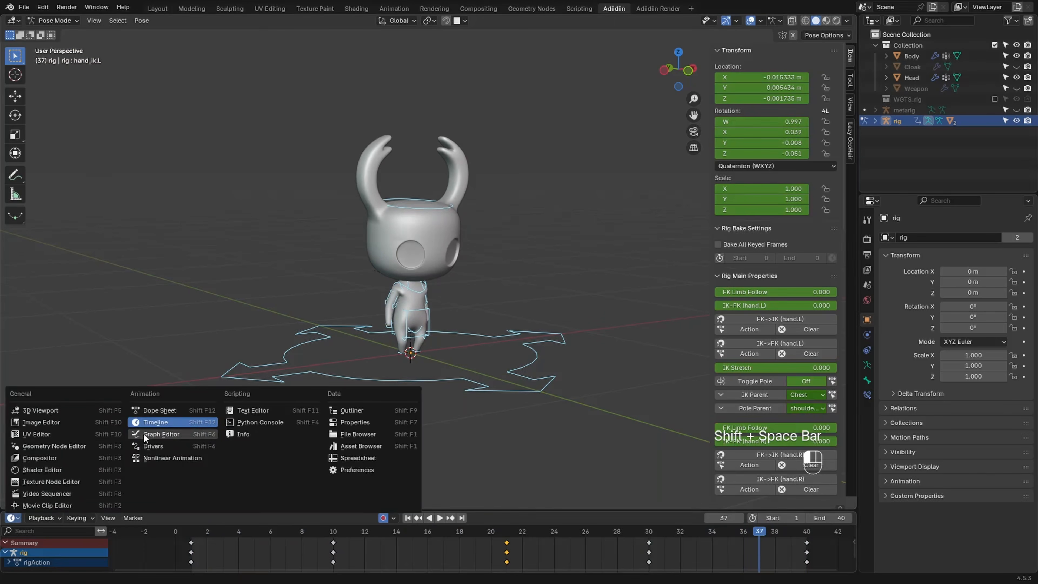
left_click(145, 436)
left_click_drag(286, 510, 290, 408)
key("n")
Isolate the torso control's Z Location curve and frame it in the Graph Editor
left_click(429, 272)
left_click(8, 450)
left_click(12, 460)
left_click(42, 491)
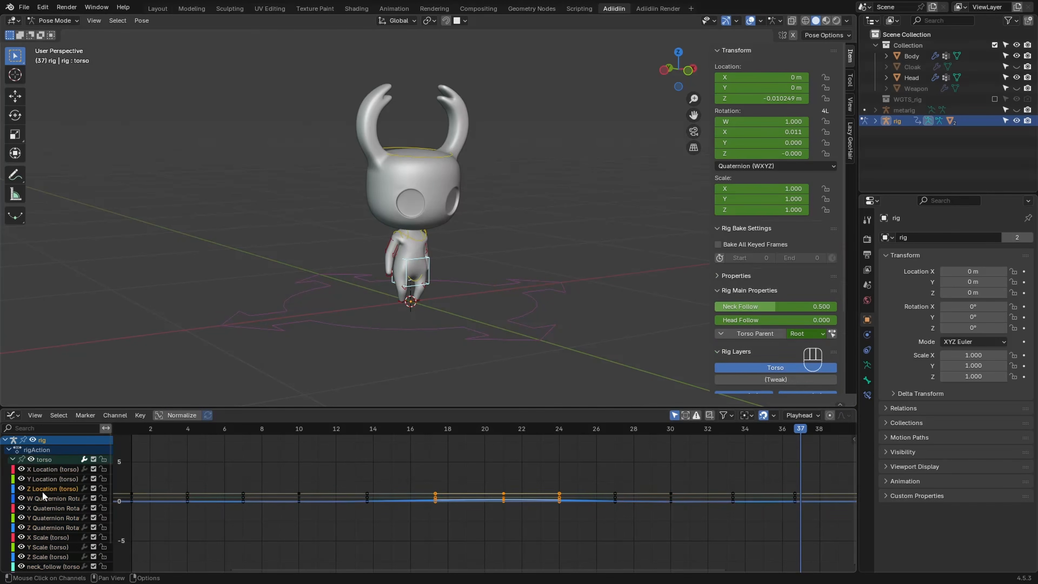
key("shift+h")
key("KP_Decimal")
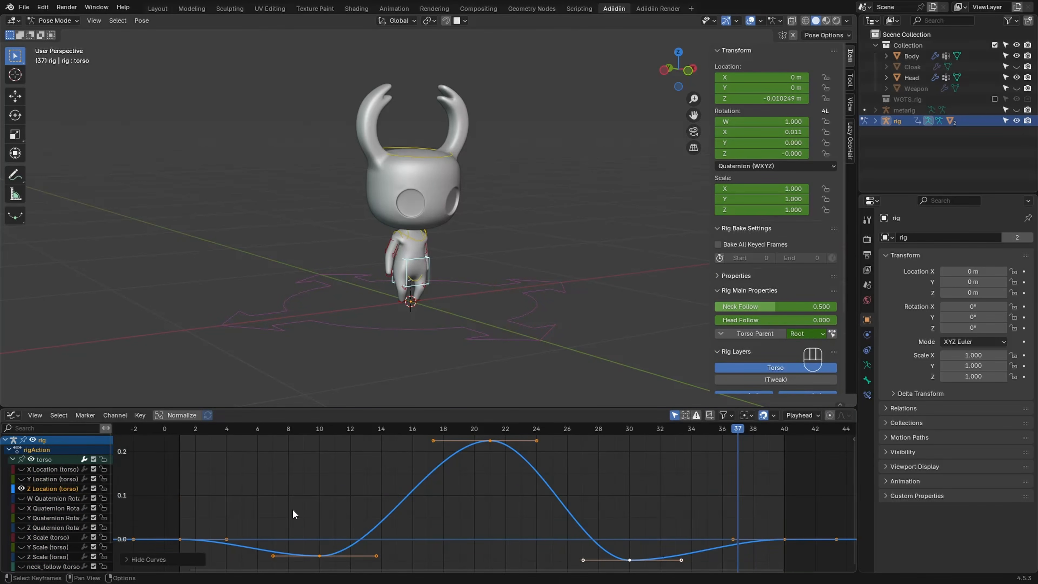
Set the outgoing handle of the torso's Z Location key at frame 10 to Vector
left_click_drag(319, 429, 446, 434)
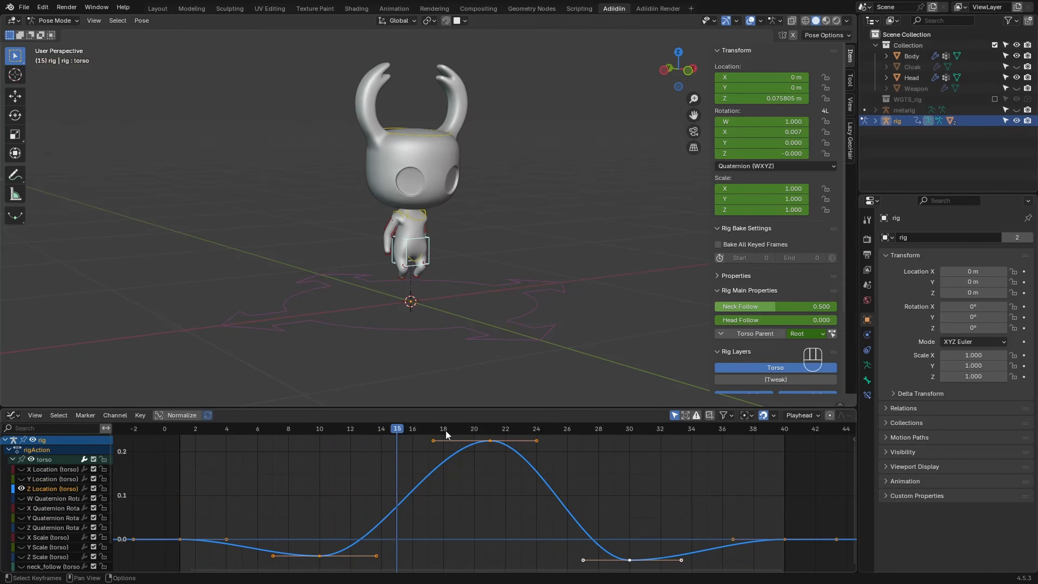
left_click(369, 547)
key("v")
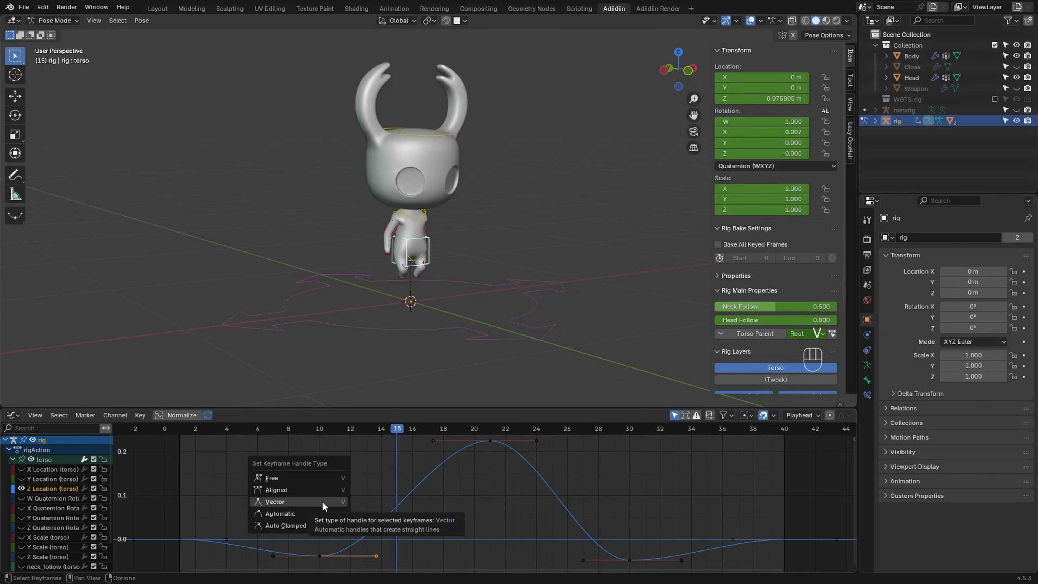
left_click(323, 502)
Set the incoming handle of the torso's Z Location key at frame 30 to Vector
left_click_drag(518, 428, 629, 436)
left_click(583, 559)
key("v")
left_click(486, 502)
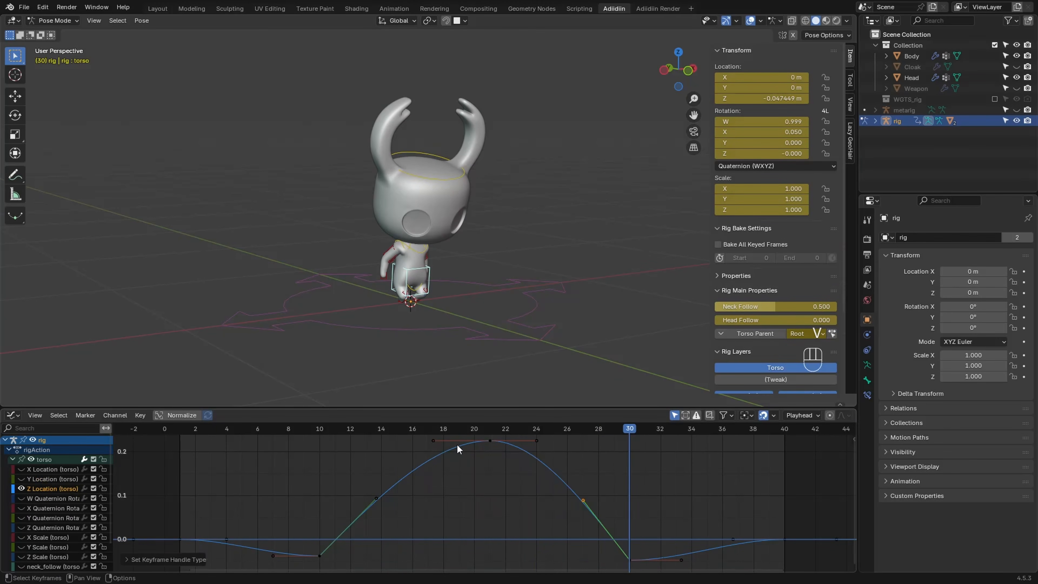
Lengthen both handles of the torso's Z Location key at frame 21 by scaling them
left_click_drag(485, 432, 514, 434)
left_click(489, 441)
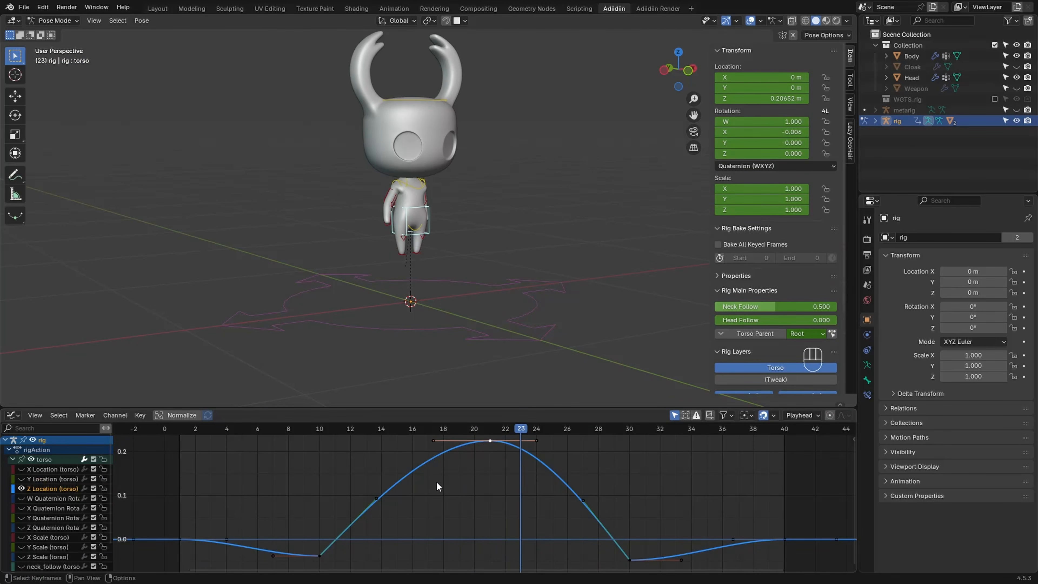
key("s")
left_click(363, 497)
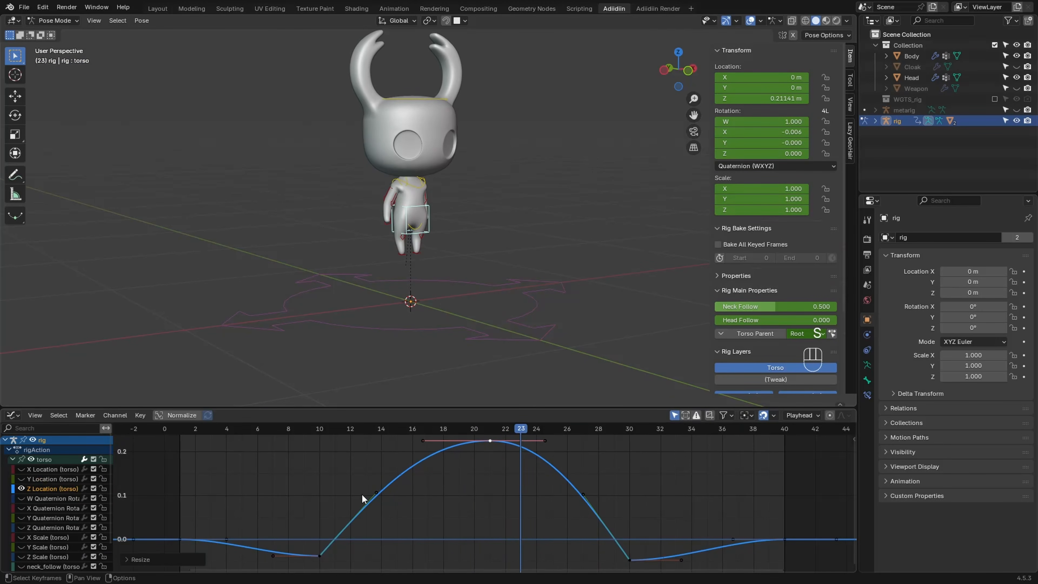
Move the torso's Z Location handles, outgoing at frame 10 and incoming at frame 30, close to their keys for a steeper takeoff and landing
left_click(376, 494)
key("g")
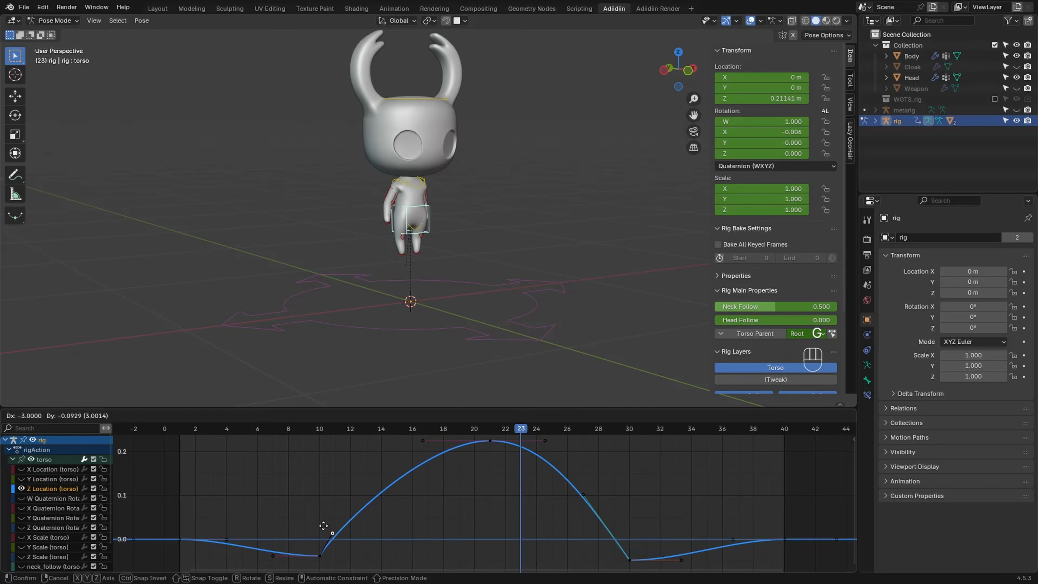
left_click(324, 525)
left_click(583, 494)
key("g")
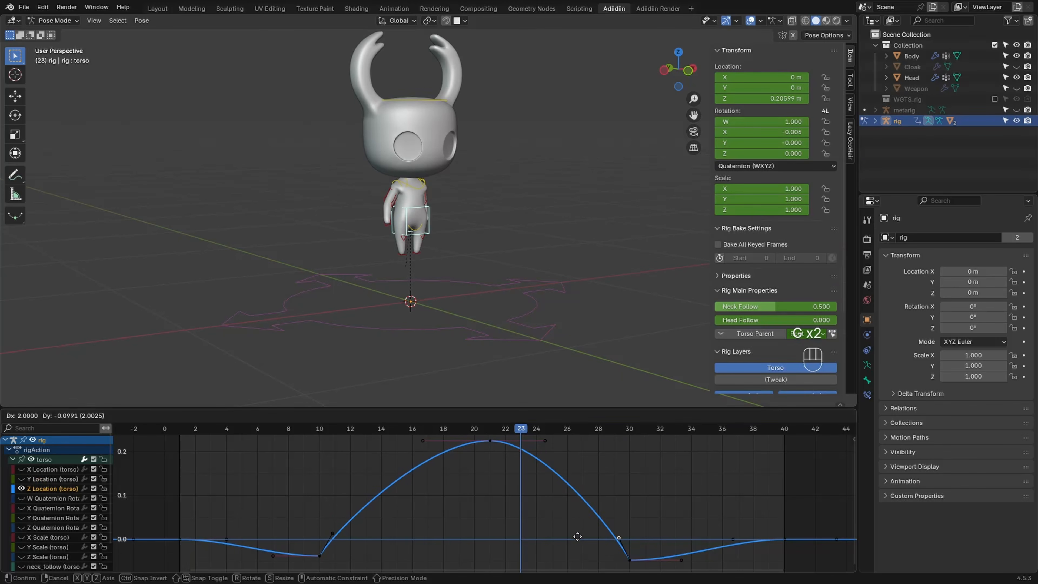
left_click(579, 539)
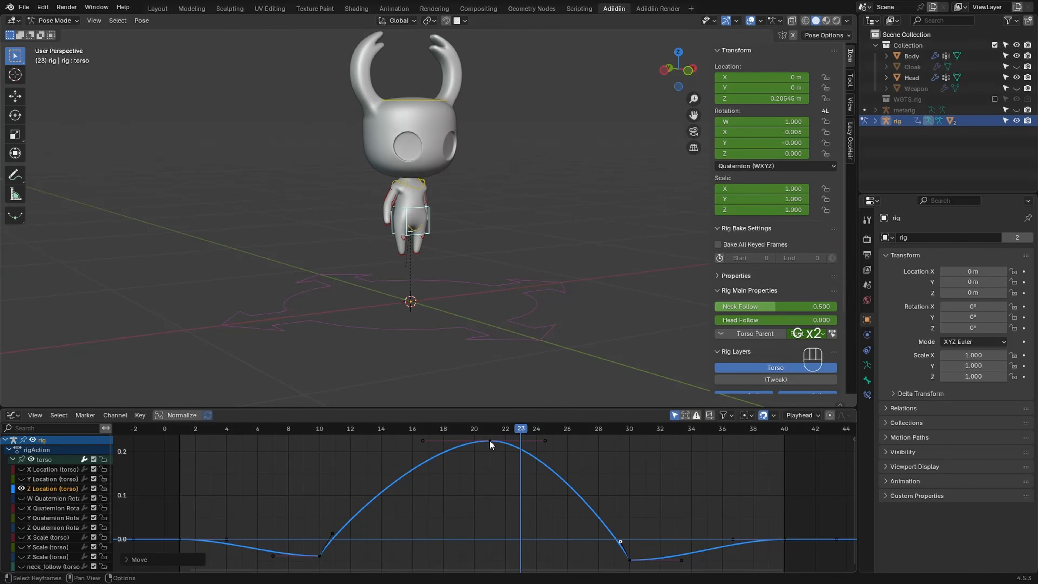
Refine the handles of the torso's peak key at frame 21, extending the incoming handle to about frame 16
left_click(490, 440)
key("s")
left_click(438, 476)
key("g")
key("x")
left_click(352, 445)
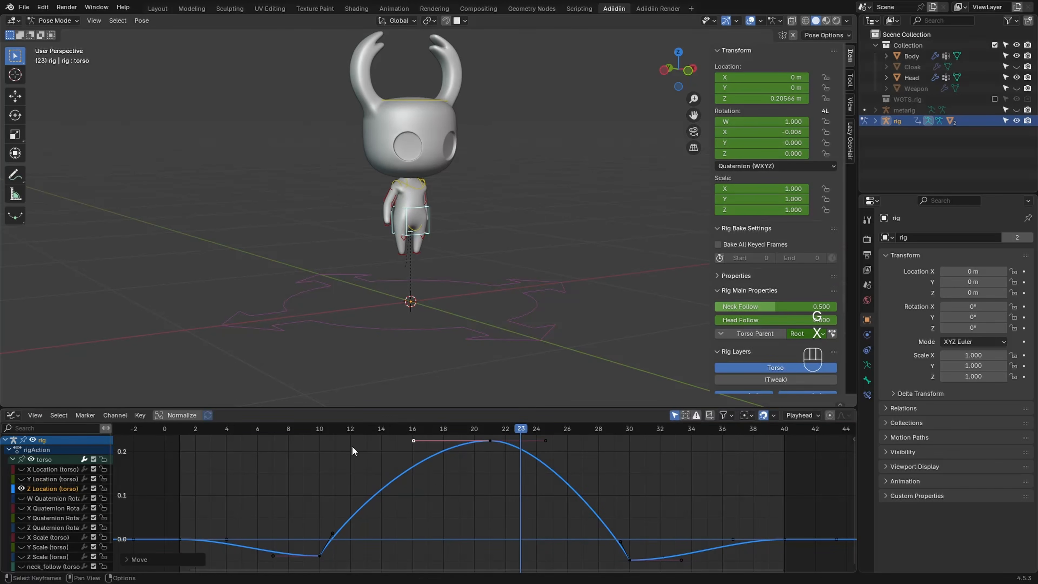
Play back the jump and readjust the outgoing handle of the torso's Z Location key at frame 10
key("shift+space")
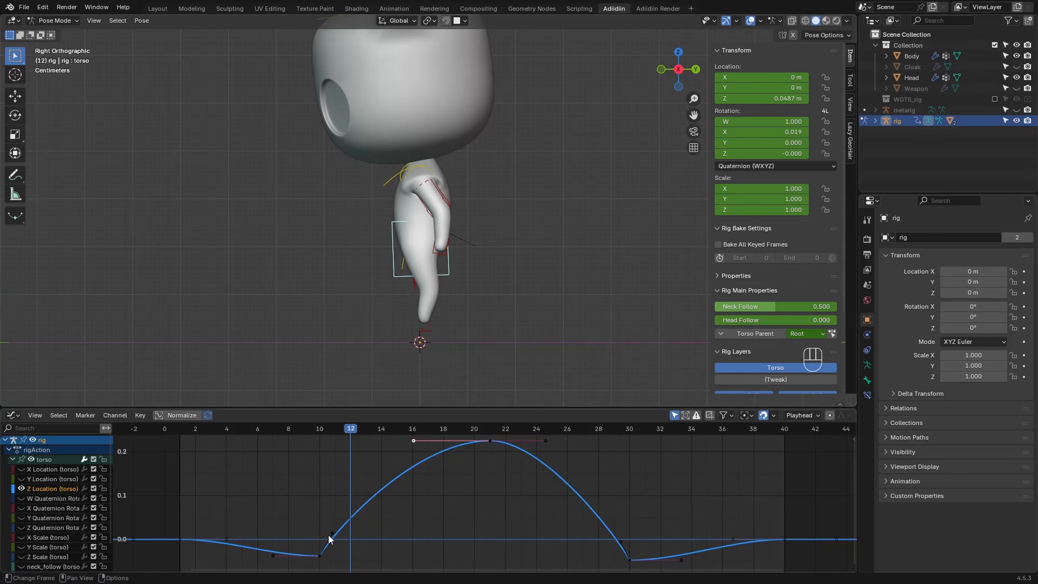
left_click(330, 534)
key("g")
left_click(313, 515)
Lower the torso control along Z to about 0.035 m at frame 12
key("g")
key("z")
left_click(323, 305)
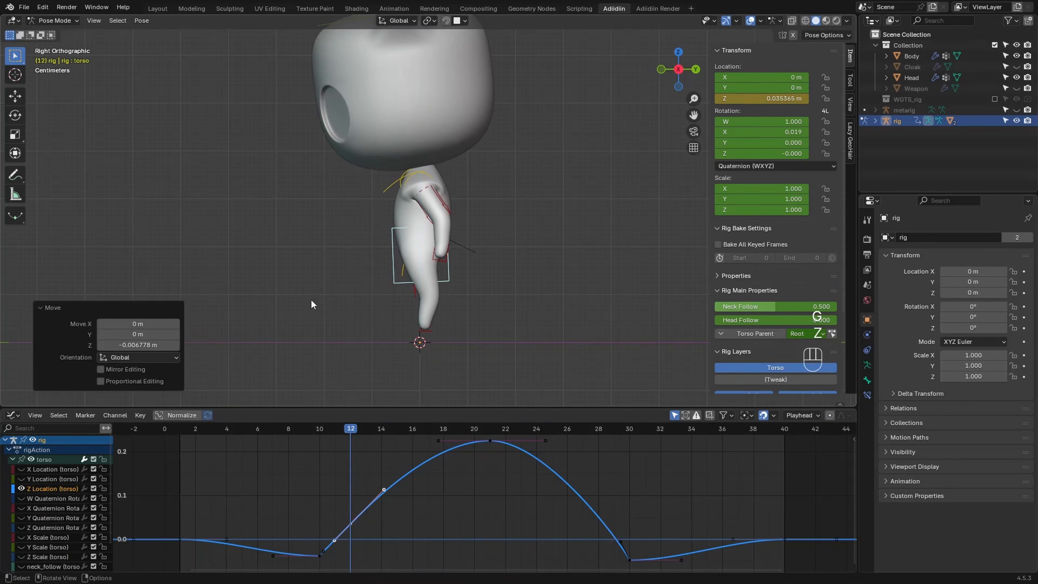
Shift the outgoing Z Location handles at frame 10 to the right in time for the left and right foot IK controls
left_click(427, 331)
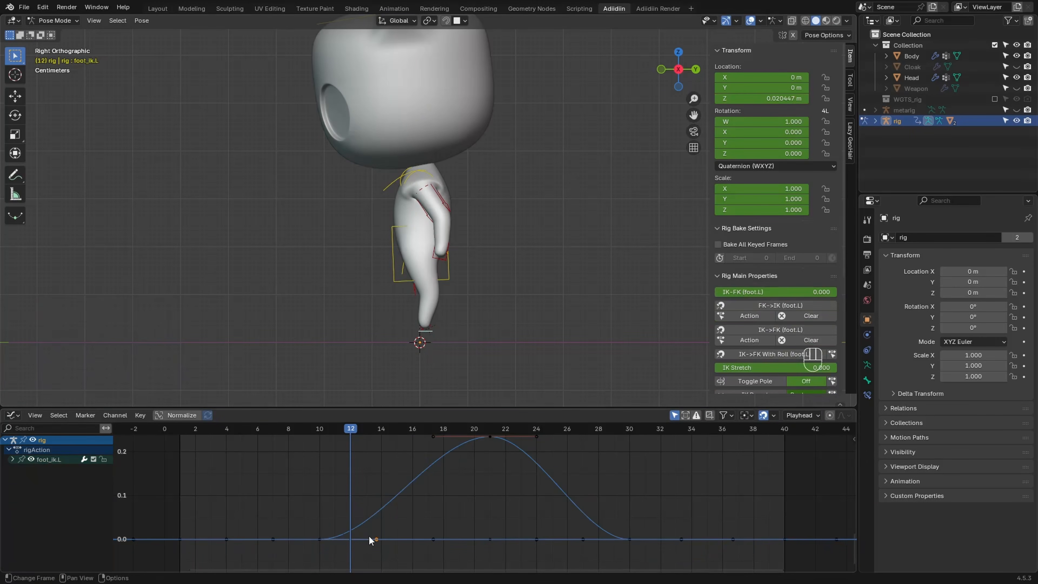
key("g")
key("x")
left_click(417, 517)
scroll(425, 330, "up", 5)
left_click(425, 331)
left_click(373, 538)
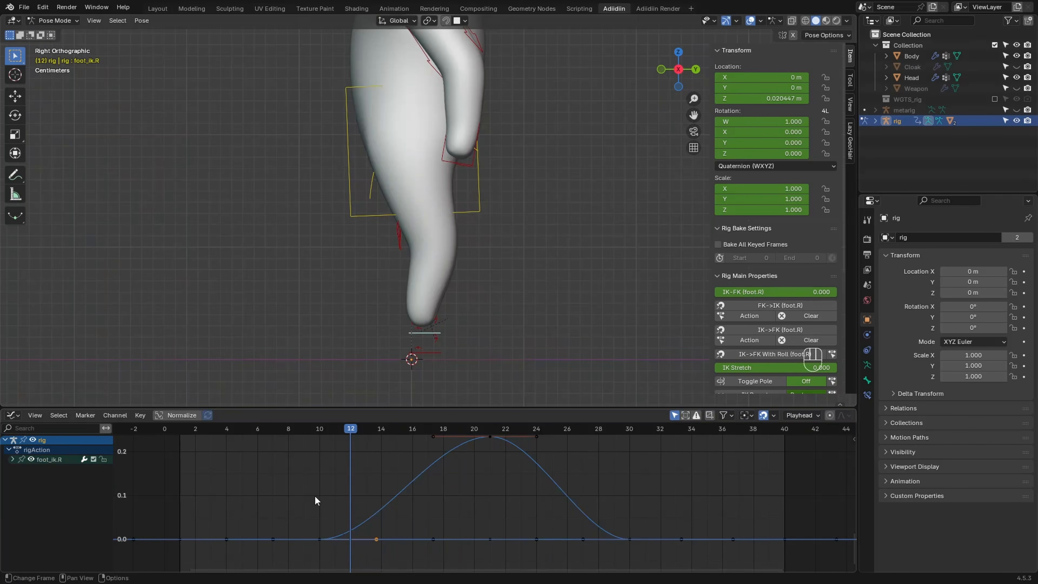
key("g")
key("x")
left_click(420, 510)
Select both foot IK controls and extend their outgoing frame 10 handles along the time axis to about frame 21
left_click_drag(392, 329, 449, 392)
key("g")
key("x")
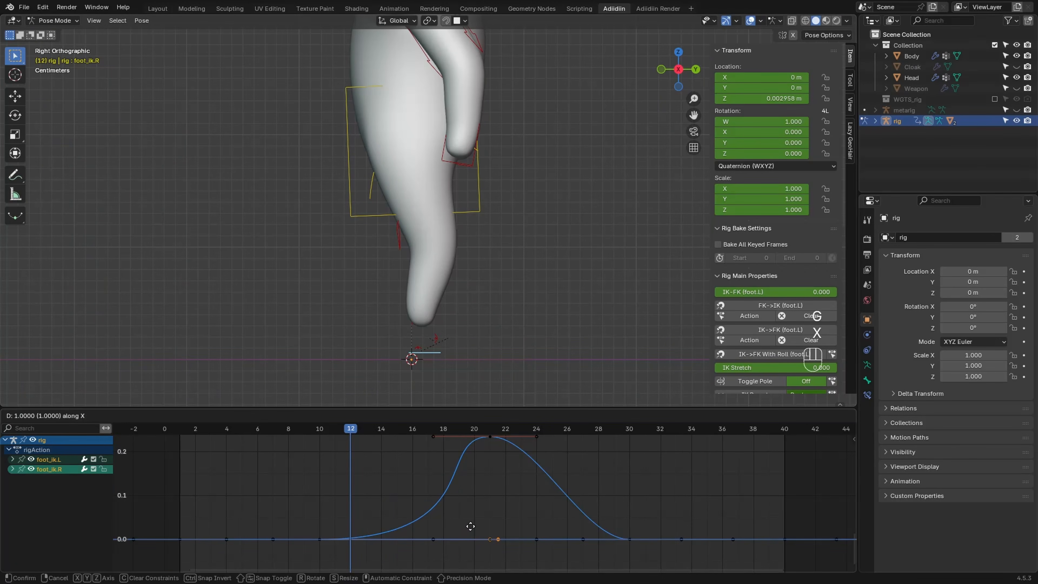
left_click(474, 526)
Set IK Stretch to 1.000 for the left and right foot IK controls at frame 12
middle_click_drag(282, 178, 347, 271, "ctrl")
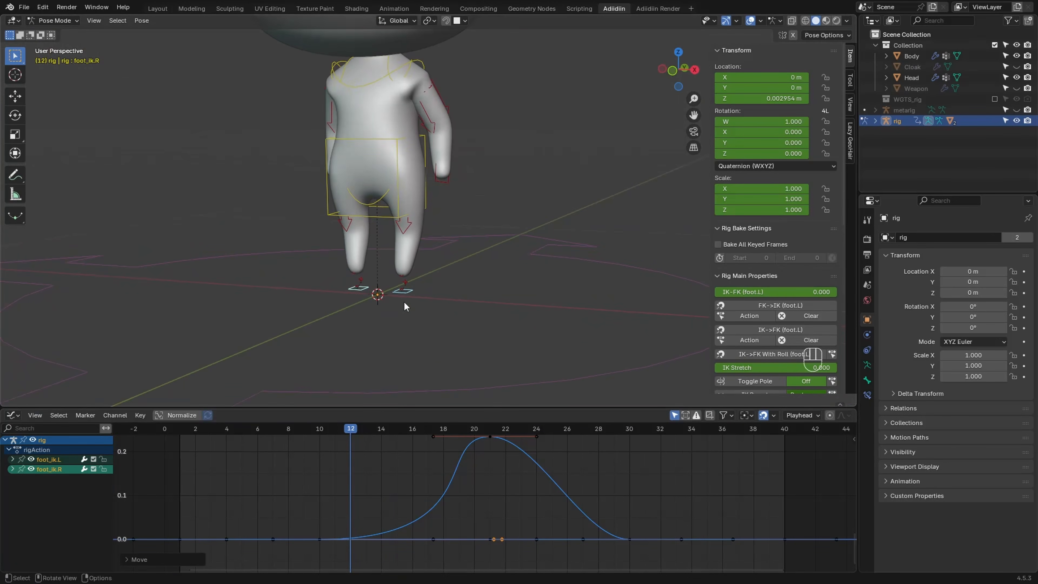
left_click(403, 292)
middle_click_drag(391, 321, 395, 387, "shift")
left_click_drag(726, 367, 920, 377)
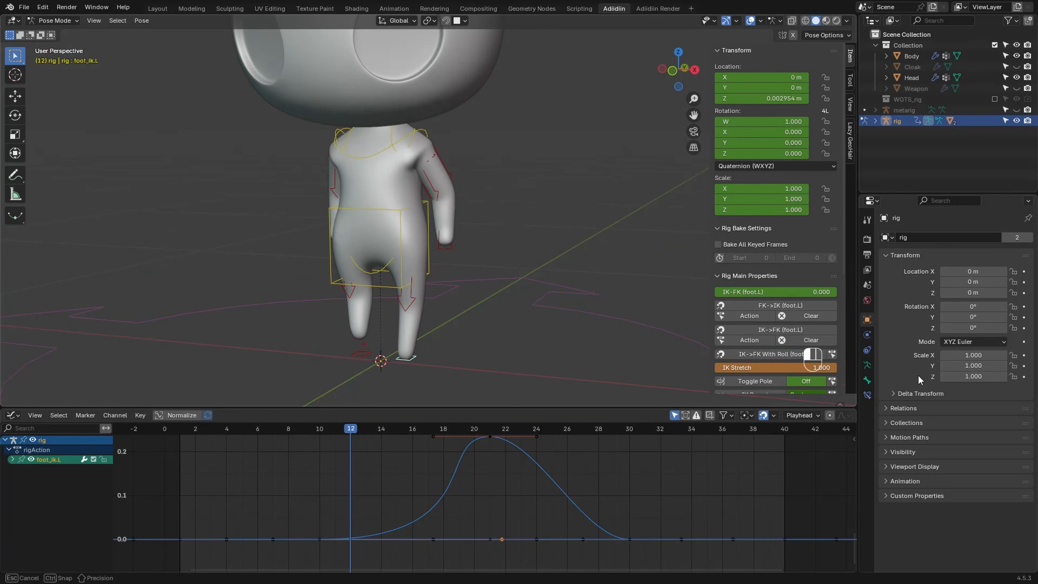
left_click(355, 352)
left_click_drag(723, 368, 917, 381)
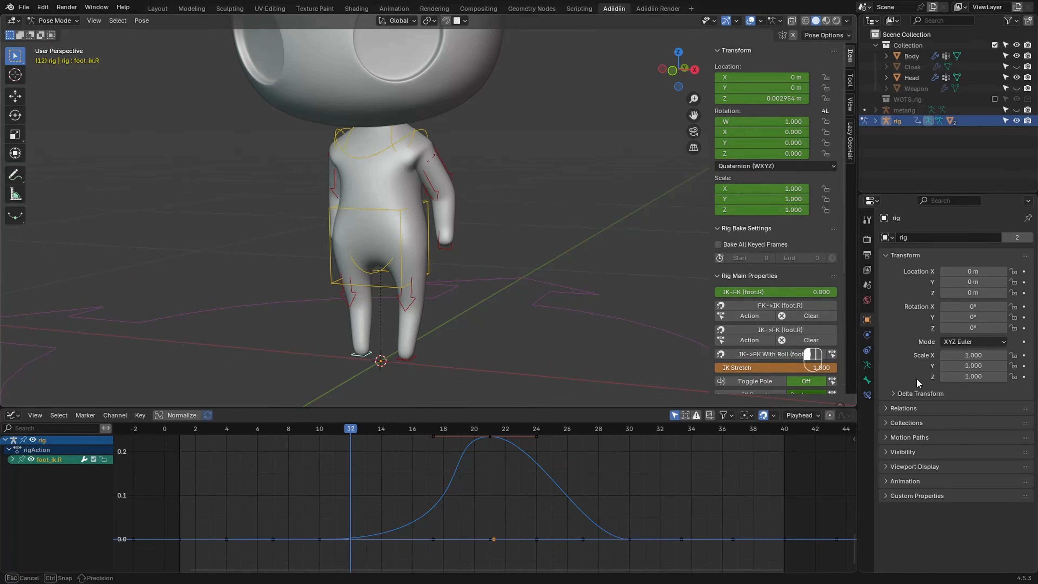
Set IK Stretch to 0.000 for both foot IK controls at frame 17
middle_click_drag(251, 152, 245, 173, "ctrl")
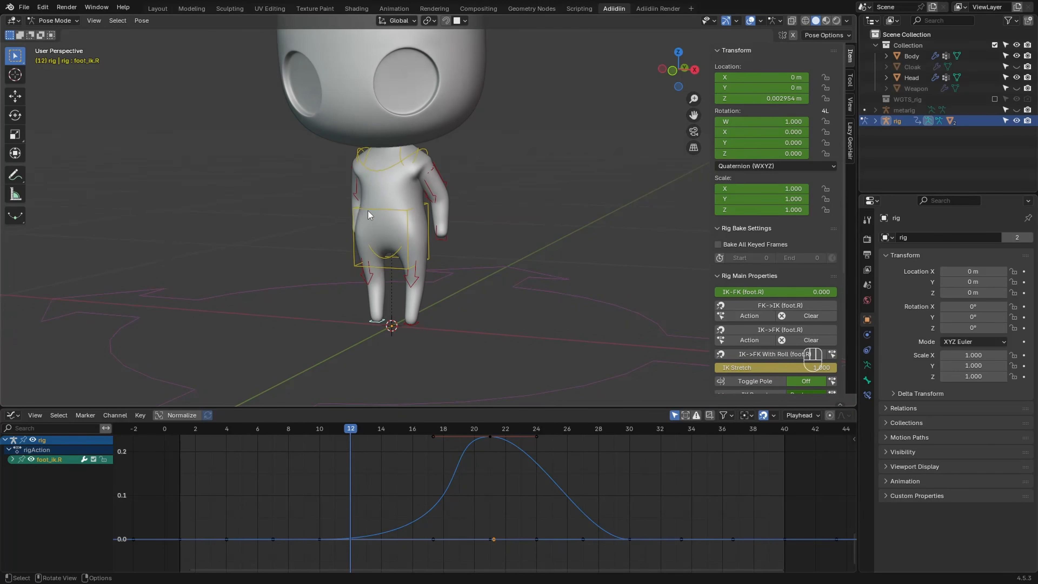
middle_click_drag(315, 180, 294, 240, "shift")
middle_click_drag(295, 240, 299, 276, "ctrl")
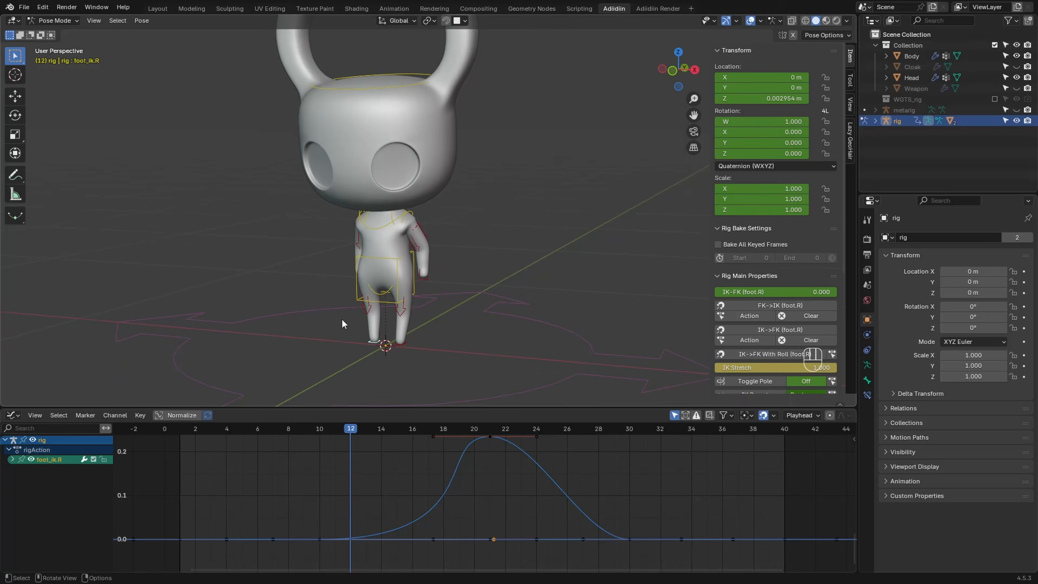
left_click(421, 432)
left_click_drag(754, 367, 400, 325)
left_click(400, 320)
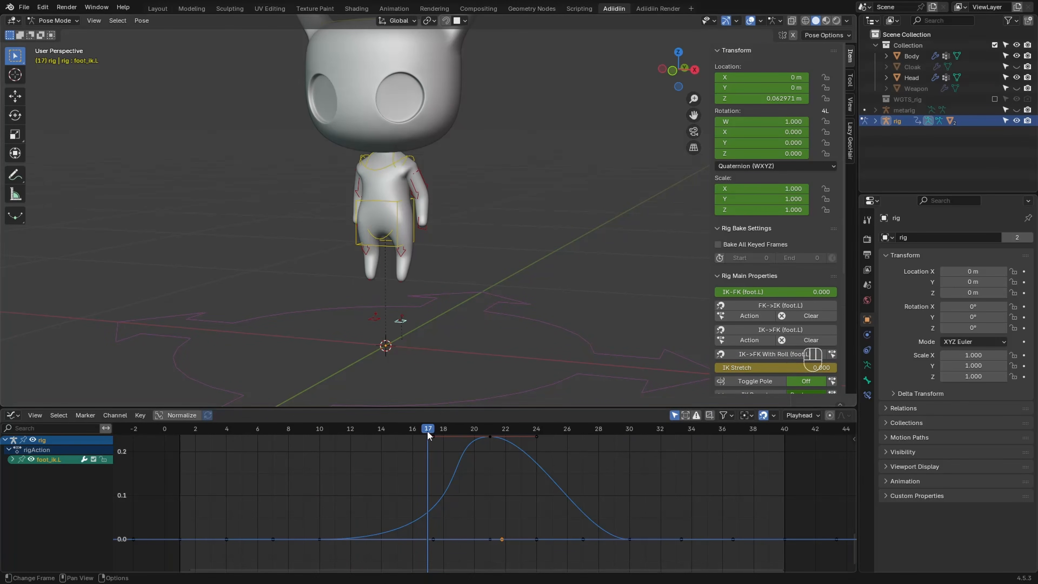
Raise both foot IK controls about 0.122 m along Z at frame 17 so they meet the legs
mouse_move(427, 433)
left_mouse_down()
mouse_move(348, 434)
mouse_move(478, 441)
mouse_move(430, 430)
left_mouse_up()
left_click(374, 318, "shift")
key("g")
key("z")
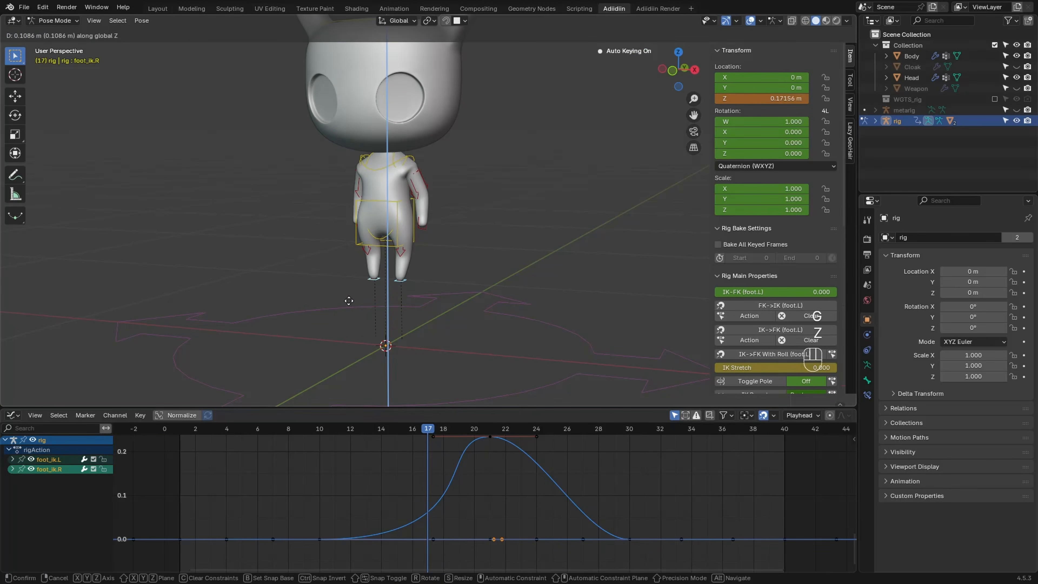
left_click(349, 301)
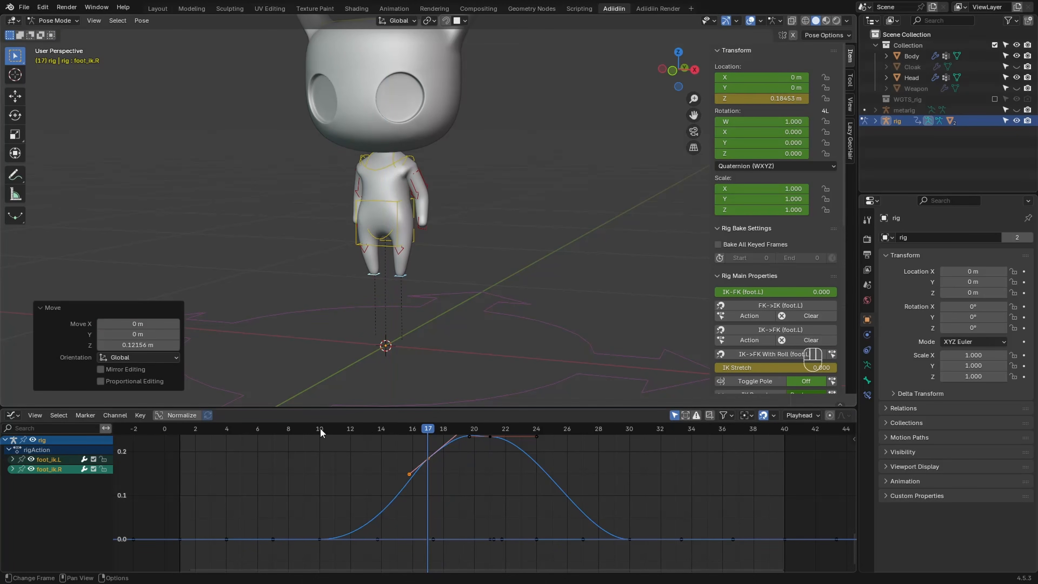
Move the torso control along Z to about 0.035 m at frame 28 and tighten the incoming handle of its frame 30 key
left_click_drag(408, 437, 602, 436)
key("KP_3")
left_click(360, 279)
key("g")
key("z")
left_click(313, 295)
left_click_drag(599, 532, 614, 552)
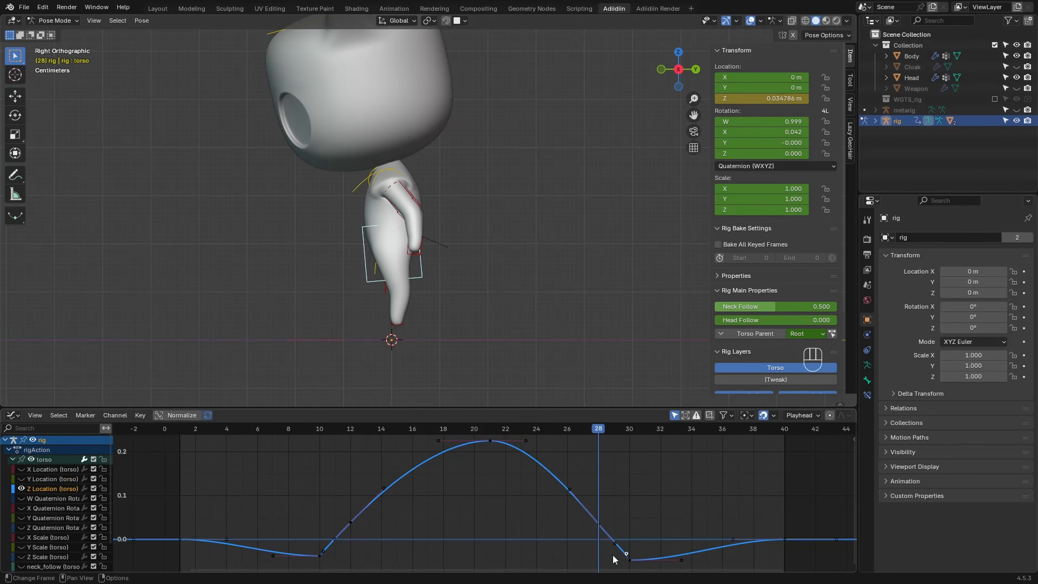
Extend the incoming Z Location handles of both foot IK controls' frame 30 keys back to about frame 19
middle_click_drag(401, 301, 402, 235, "ctrl")
left_click_drag(378, 333, 412, 350)
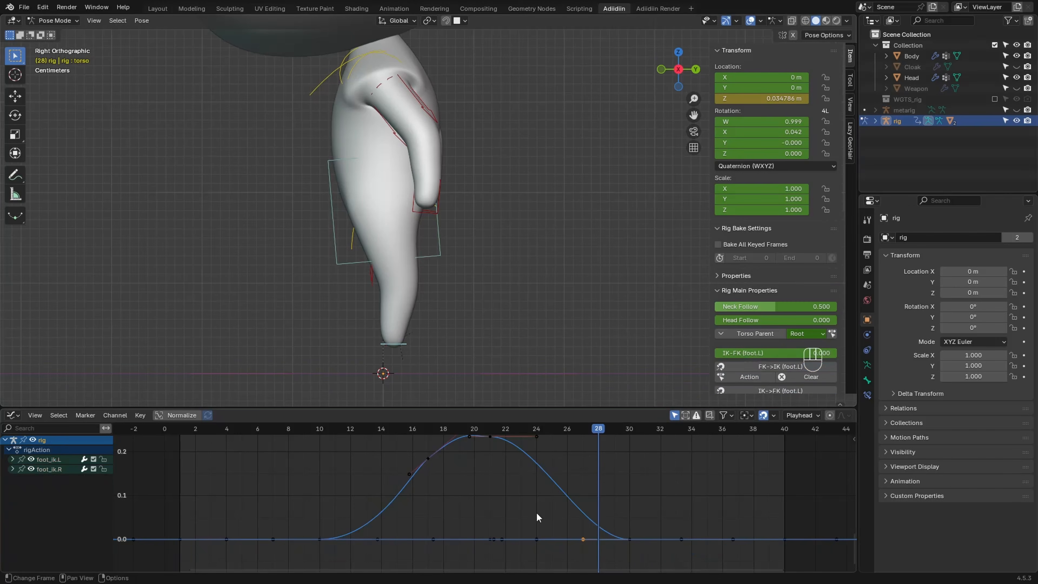
key("g")
key("x")
left_click(438, 498)
key("g")
key("x")
left_click(504, 500)
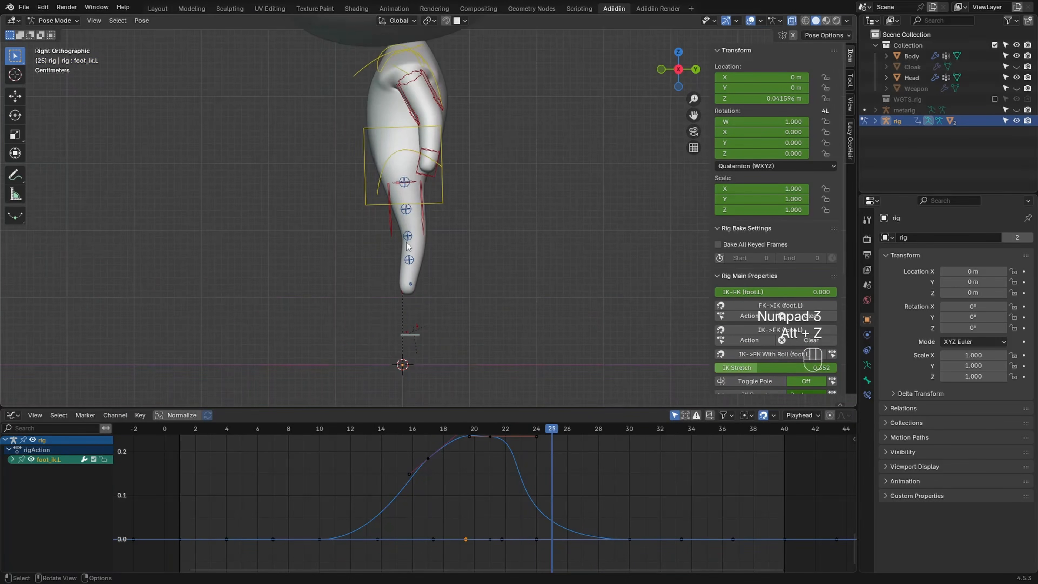
Select the left and right shin tweak controls and move them along Y at frame 12 to straighten the legs
left_click_drag(399, 231, 416, 244)
left_click_drag(327, 430, 346, 434)
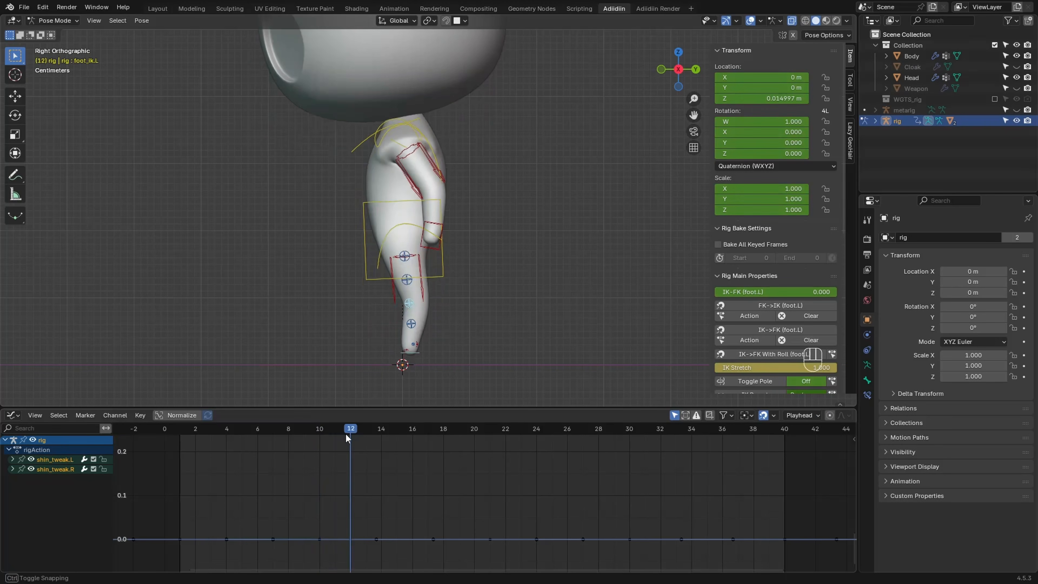
key("g")
key("y")
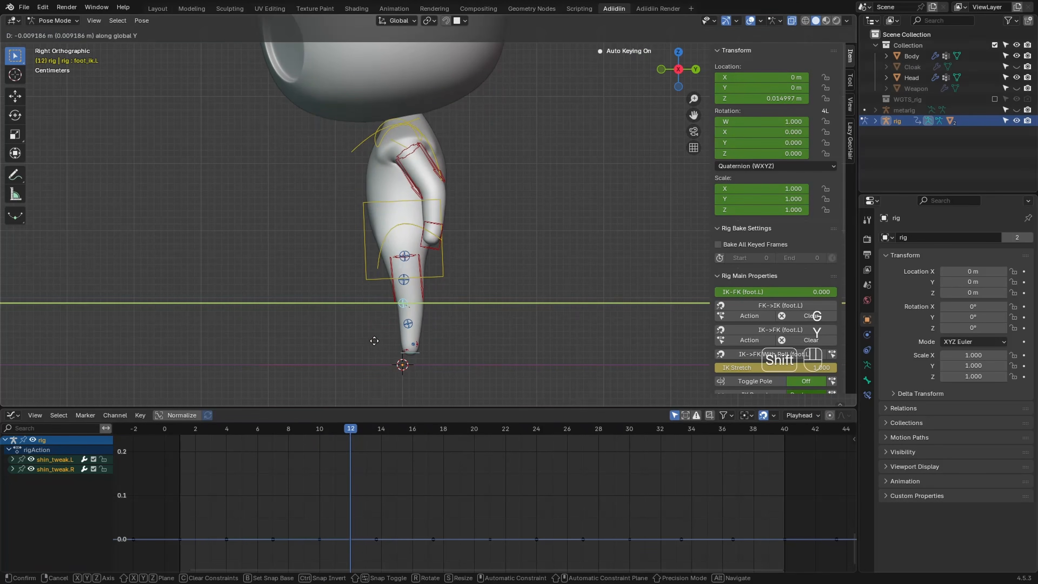
left_click(352, 344)
Duplicate the shin tweak keys along the time axis to frame 16
left_click_drag(350, 432, 420, 437)
key("shift+d")
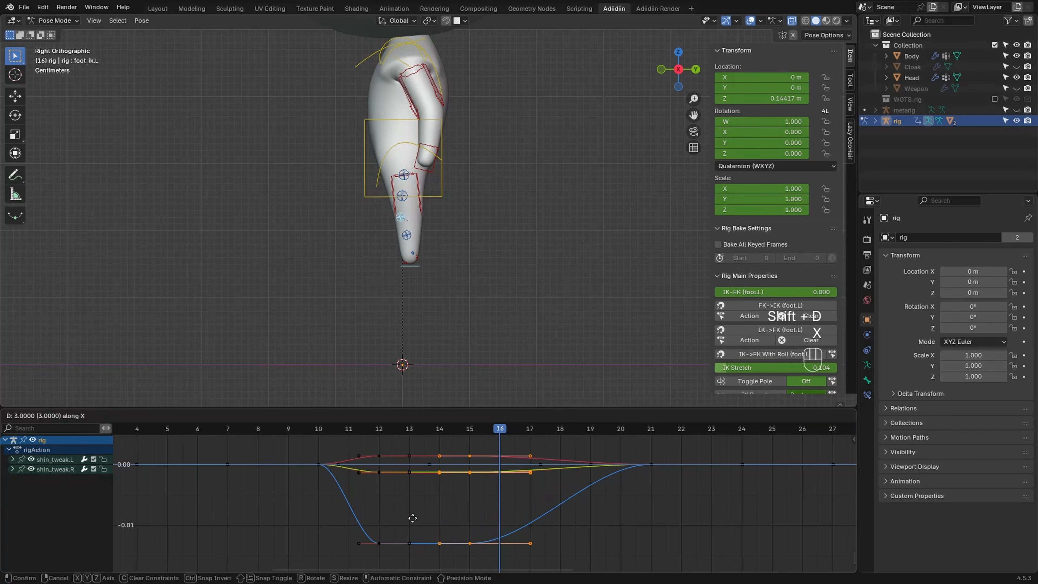
left_click(431, 517)
Move the foot IK control along Z at frame 16 to match the end of the leg
left_click_drag(339, 429, 502, 446)
left_click(410, 262)
key("g")
key("z")
left_click(355, 262)
Duplicate the shin tweak keys to frames 23 and 28, and play back the jump
key("KP_Decimal")
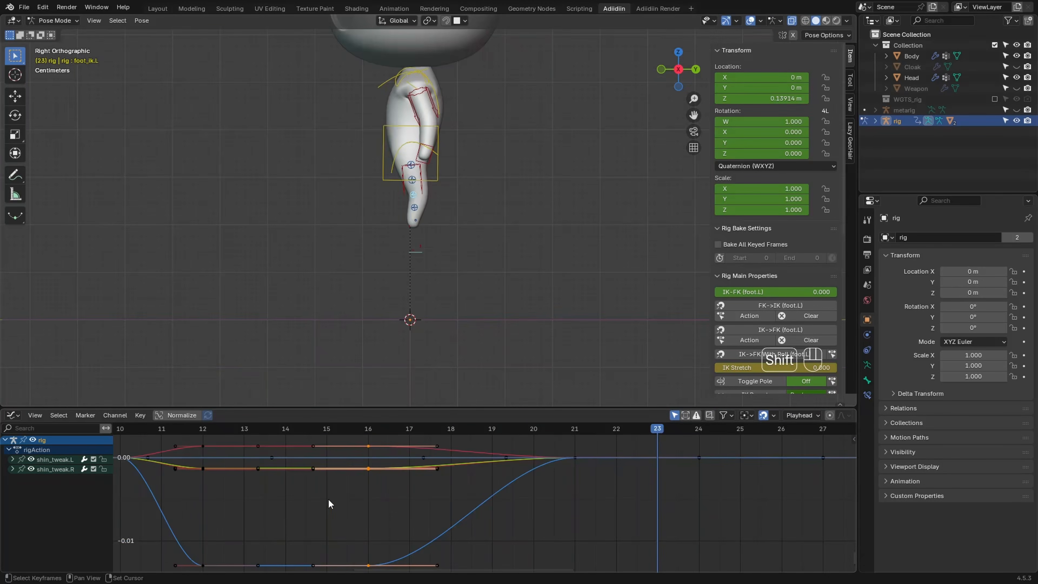
key("shift+d")
key("x")
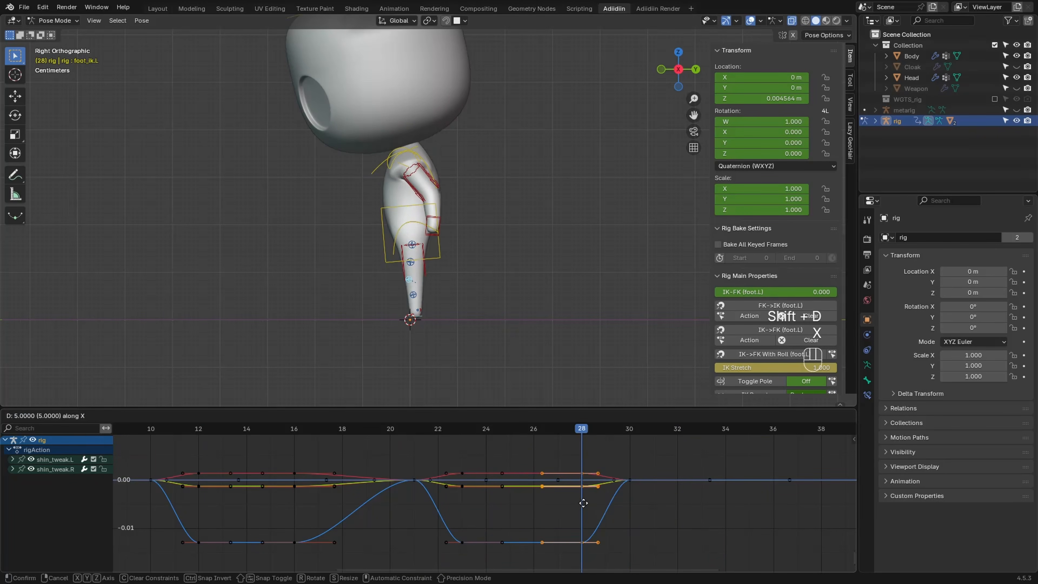
left_click(581, 502)
key("shift+space")
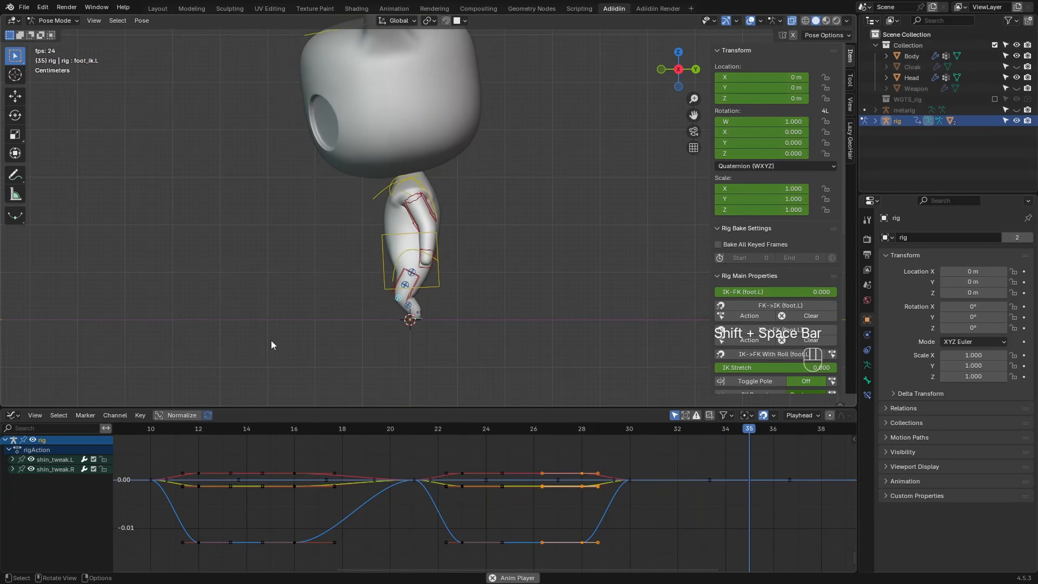
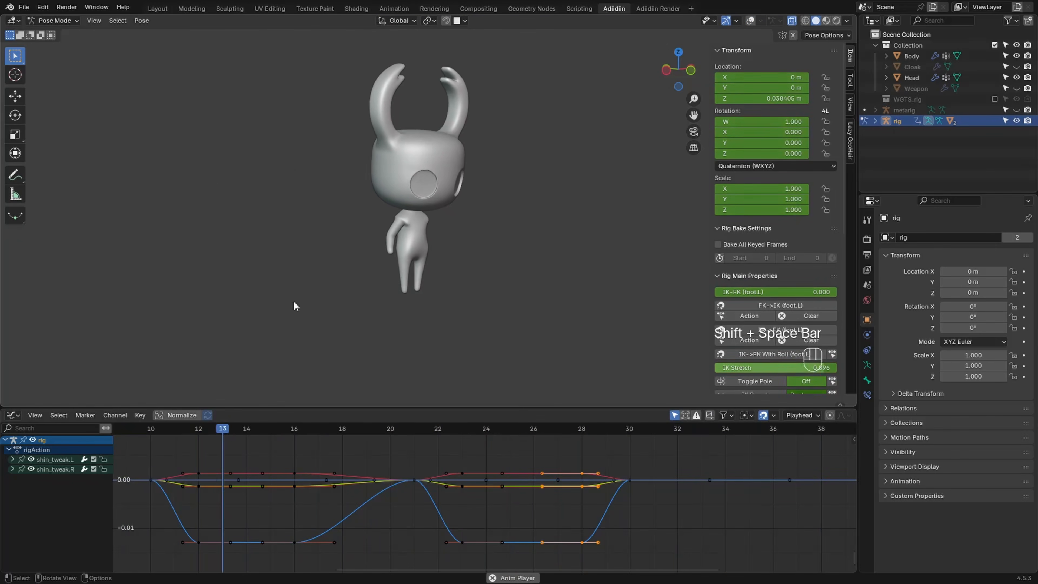
key("shift+space")
Duplicate the torso, chest and head X Quaternion Rotation keys from frame 10 to frame 14 with slightly higher values
left_click_drag(304, 427, 382, 434)
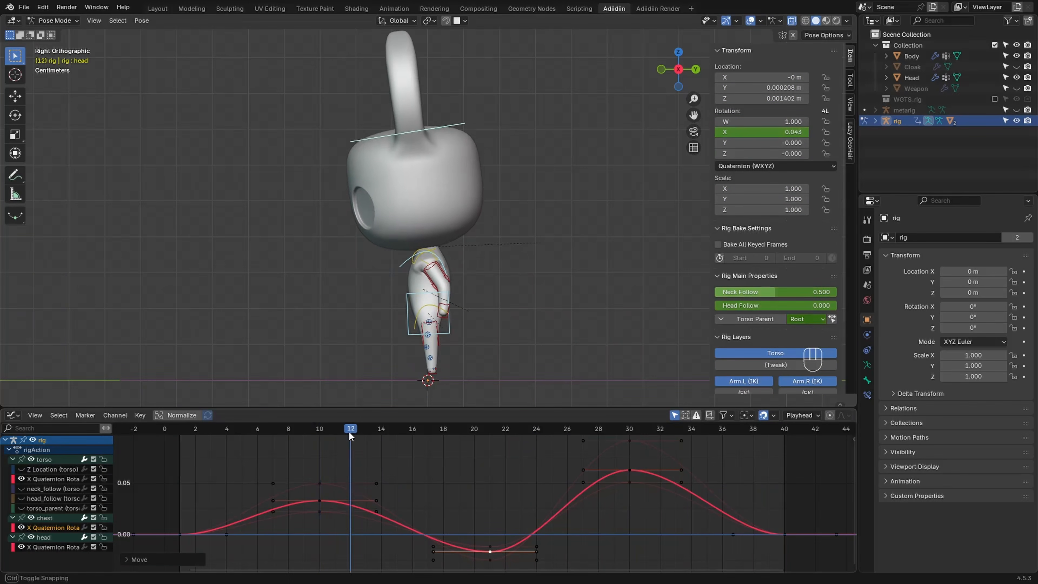
left_click_drag(307, 476, 333, 519)
key("shift+d")
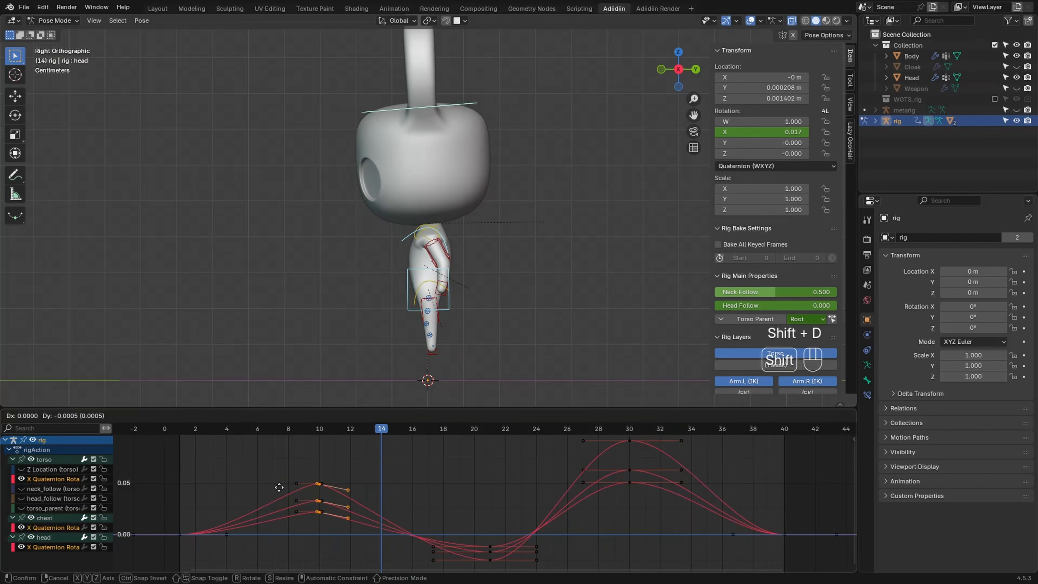
left_click(327, 481)
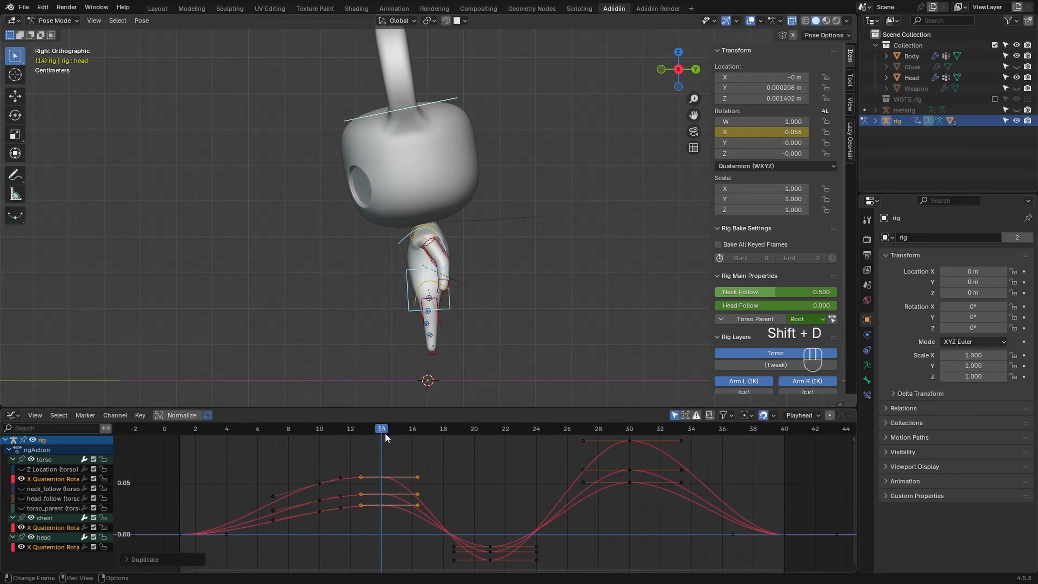
Play back the motion and move the duplicated X Quaternion Rotation keys to frame 15 and slightly higher
left_click_drag(385, 437, 412, 432)
key("shift+space")
key("shift+space")
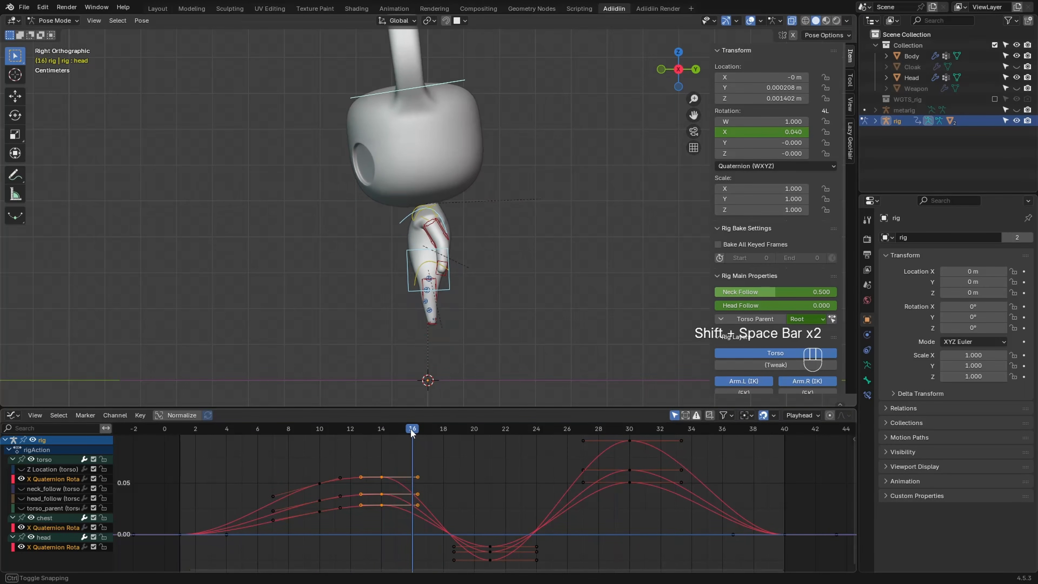
key("g")
left_click(372, 462)
Duplicate the torso, chest and head X Quaternion Rotation keys from frame 21 to frame 25 with slightly lower values
left_click_drag(275, 432, 490, 453)
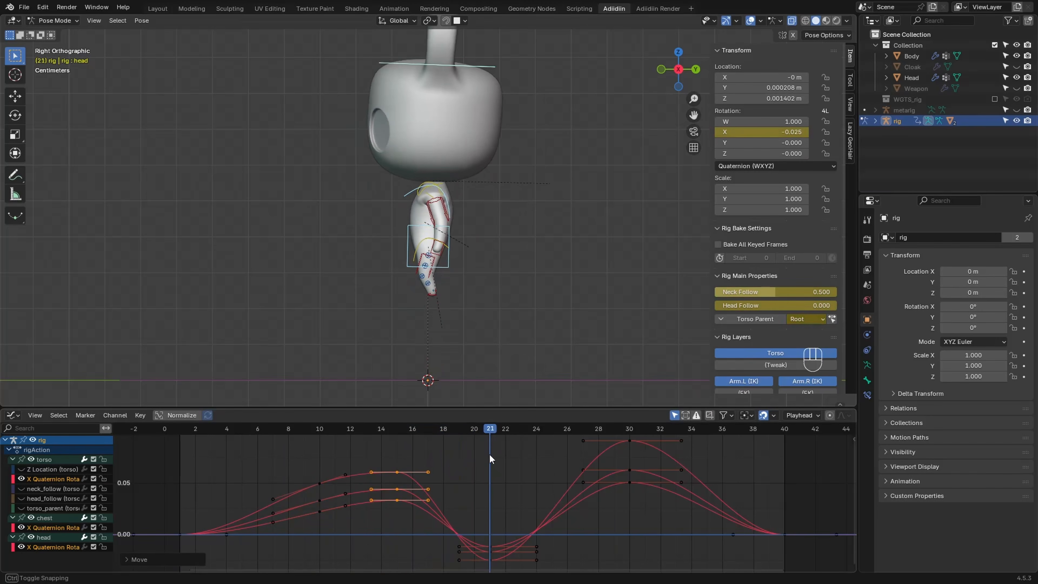
middle_click_drag(490, 453, 430, 424)
left_click_drag(420, 508, 436, 531)
left_click_drag(439, 431, 492, 435)
key("shift+d")
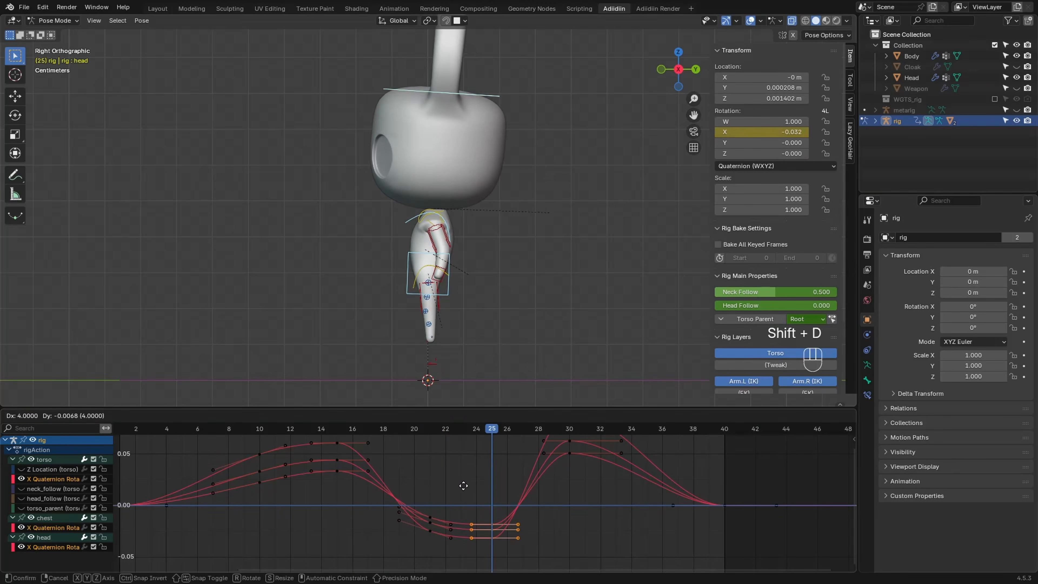
left_click(463, 484)
Lower the head's X Quaternion Rotation key at frame 30 along the value axis
middle_click_drag(452, 465, 341, 514)
left_click(459, 461)
key("g")
key("y")
left_click(404, 479)
Duplicate the frame 30 rotation keys to frame 34 with slightly higher values, and move the frame 25 keys to frame 26
left_click_drag(420, 459, 471, 516)
left_click_drag(486, 431, 499, 441)
key("shift+d")
left_click(396, 428)
middle_click_drag(358, 496, 405, 491)
key("g")
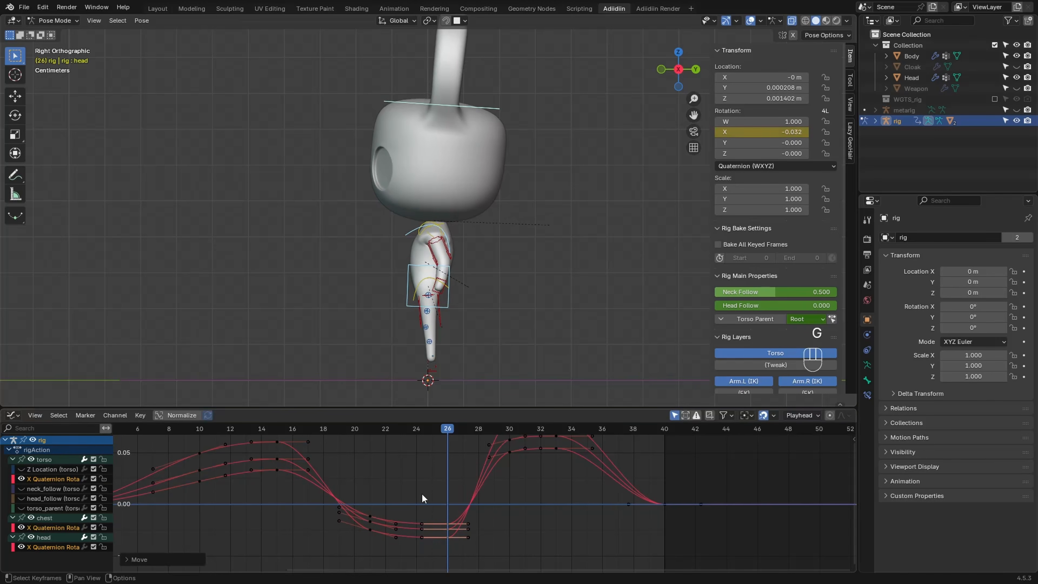
Select the chest's entire X Quaternion Rotation curve and shift it one frame later
left_click(541, 464)
key("l")
key("l")
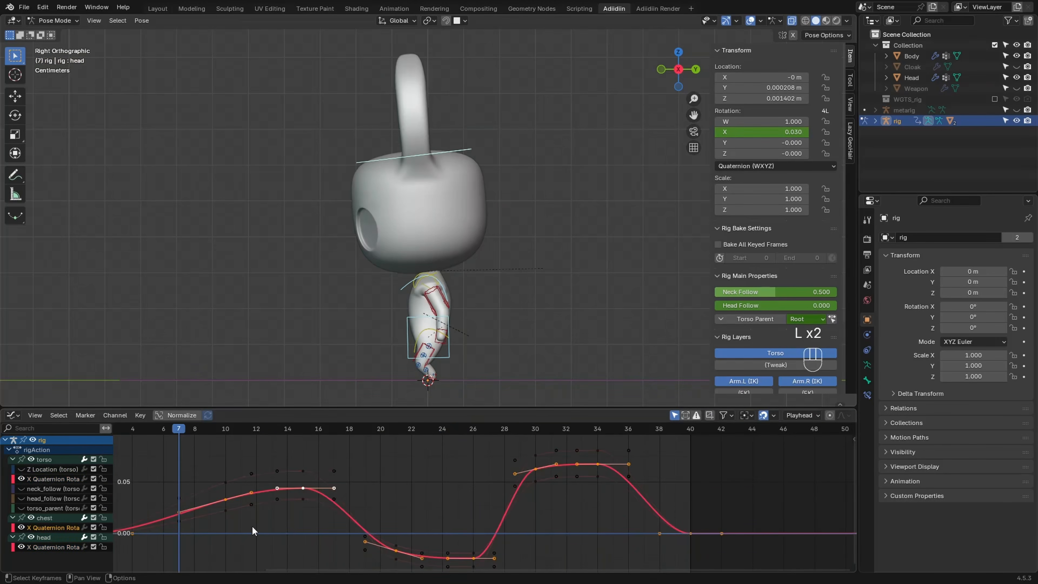
key("g")
key("x")
left_click(262, 522)
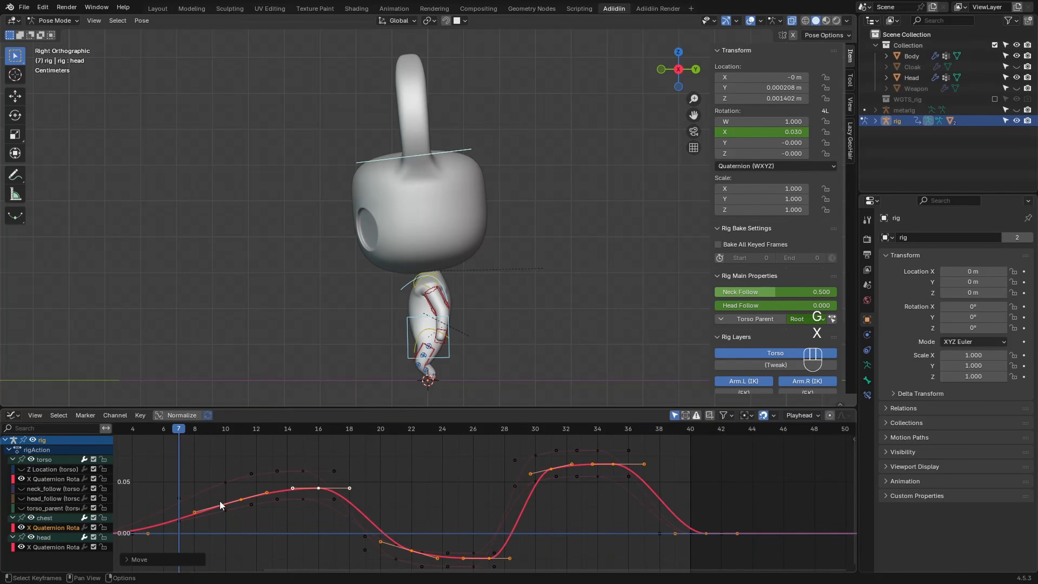
Select the head's entire X Quaternion Rotation curve, shift it later in time, and play back the jump
middle_click_drag(243, 508, 277, 509)
left_click(311, 471)
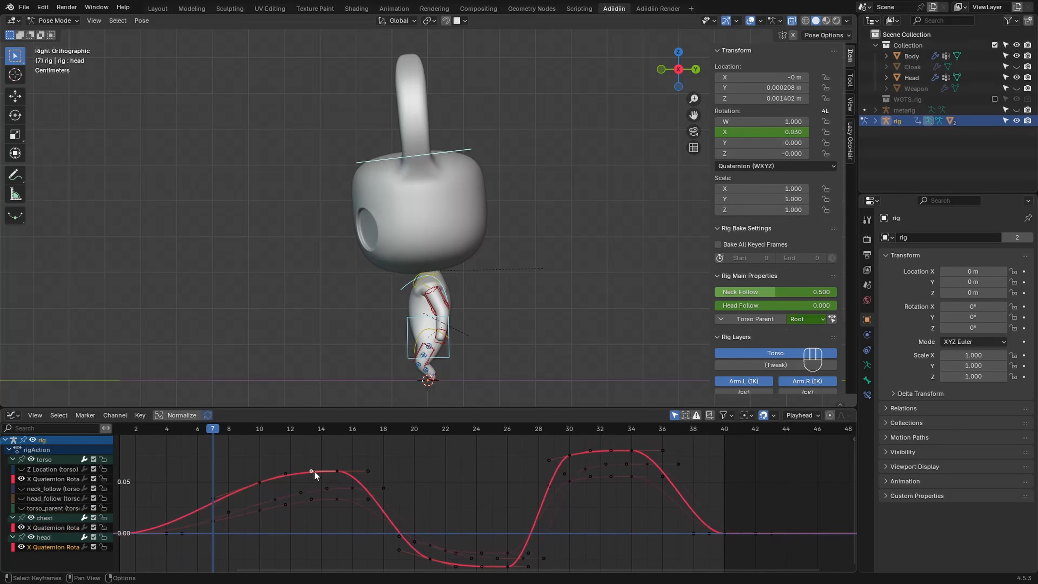
key("l")
key("g")
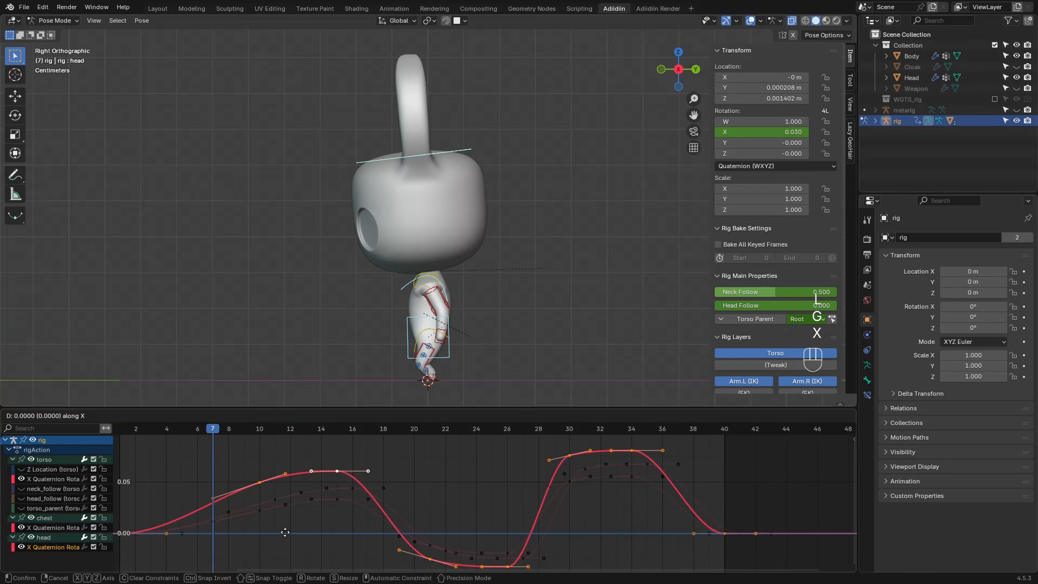
key("x")
left_click(301, 530)
left_click_drag(313, 458, 581, 460)
key("shift+space")
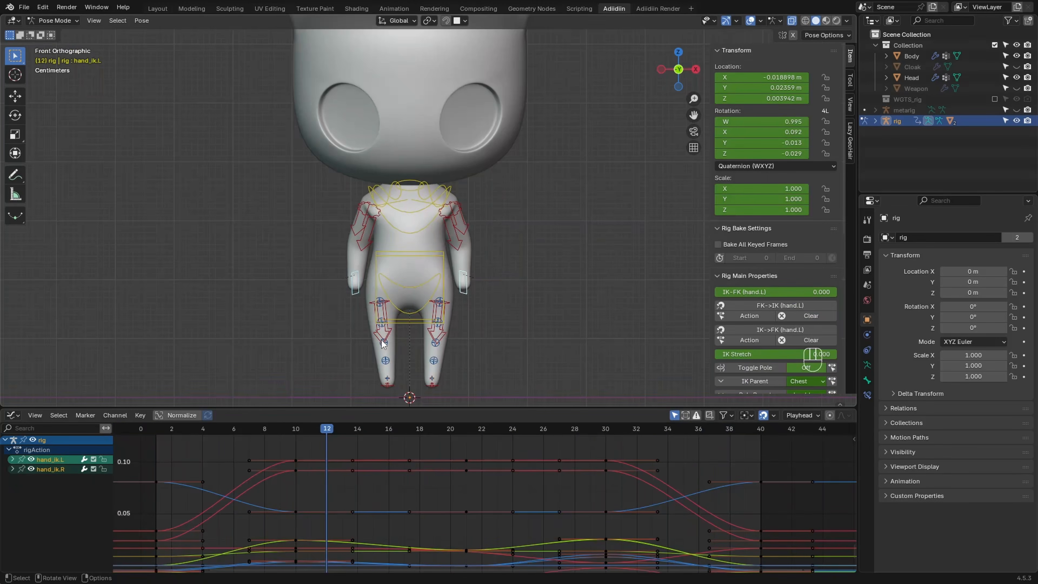
Move both hand IK controls about -0.019 m along Y and rotate them about -16° at frame 12, then scrub through the motion
key("g")
left_click(380, 351)
key("KP_3")
key("r")
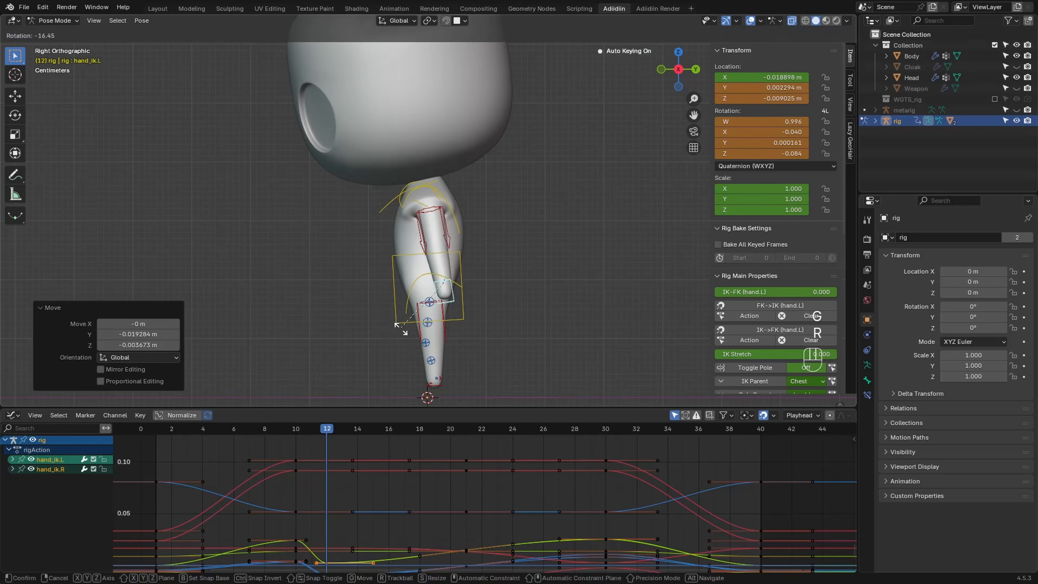
left_click(394, 323)
middle_click_drag(394, 323, 410, 297)
left_click_drag(297, 429, 577, 429)
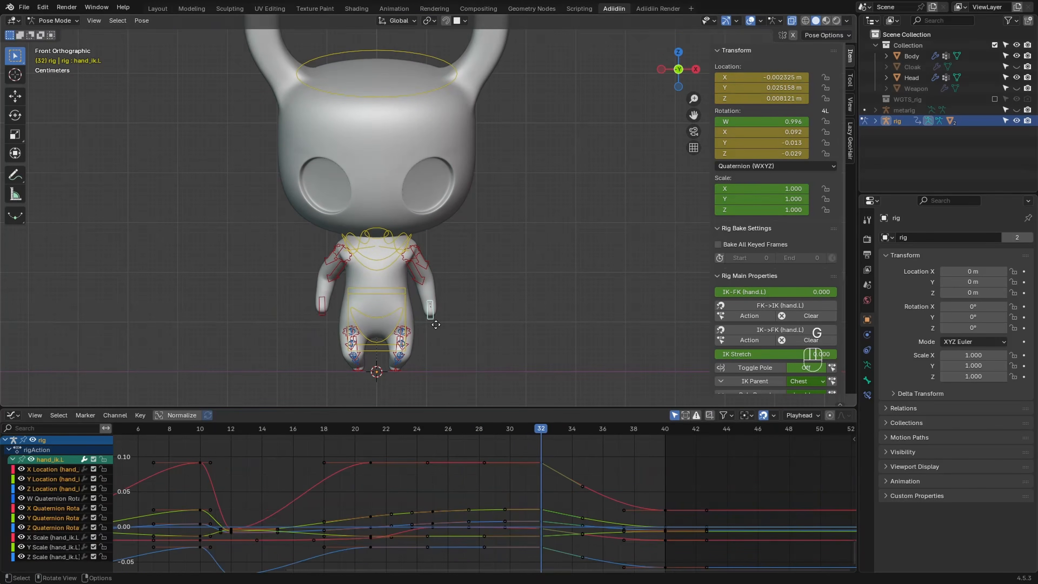
key("g")
key("x")
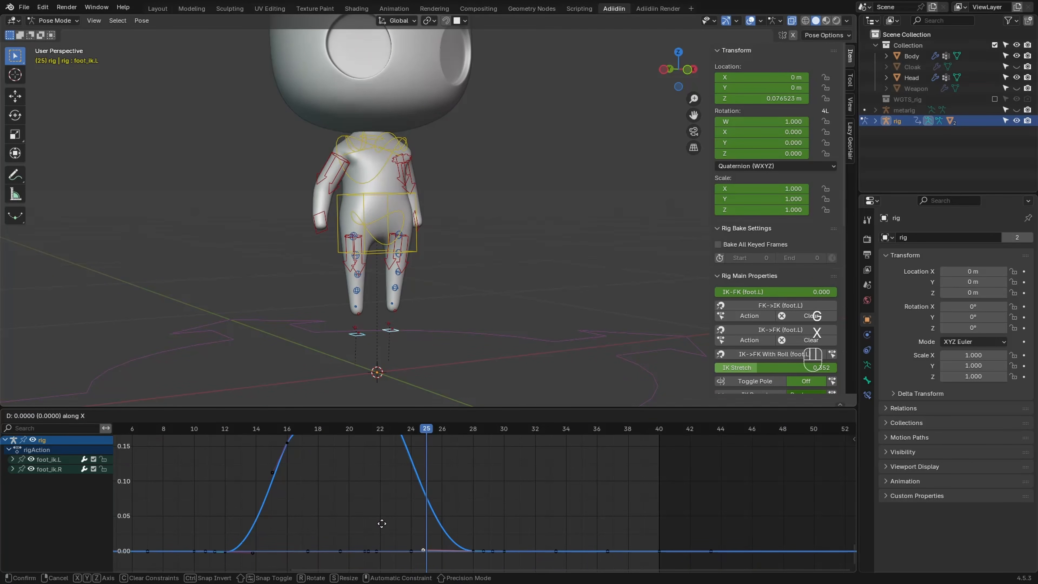
right_click(376, 523)
Move the left handle of the left foot IK's Z Location key at frame 28 onto frame 25, and play back the jump
middle_click_drag(377, 492, 375, 555)
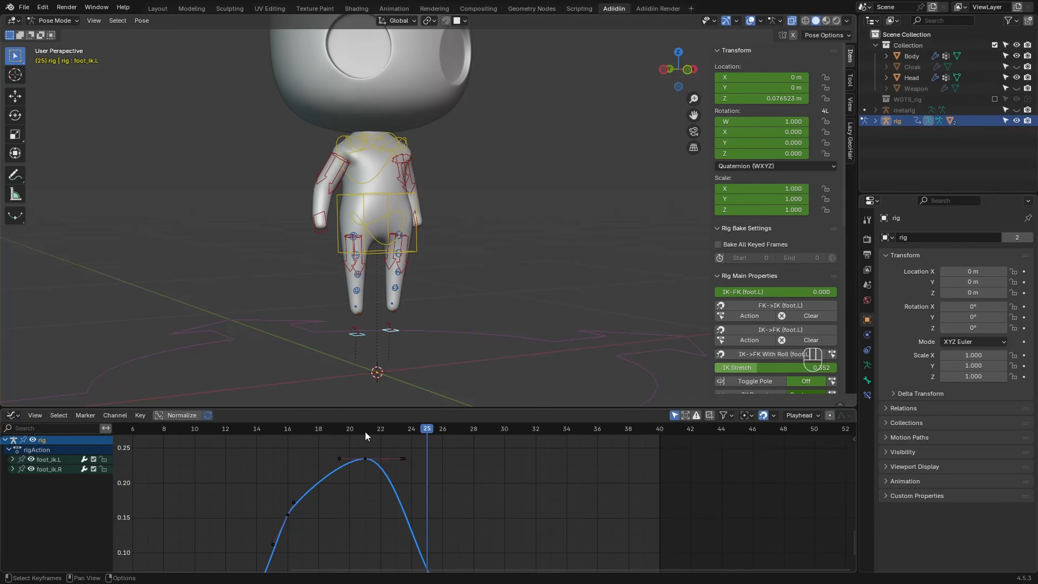
left_click_drag(364, 430, 387, 431)
middle_click_drag(417, 548, 398, 464)
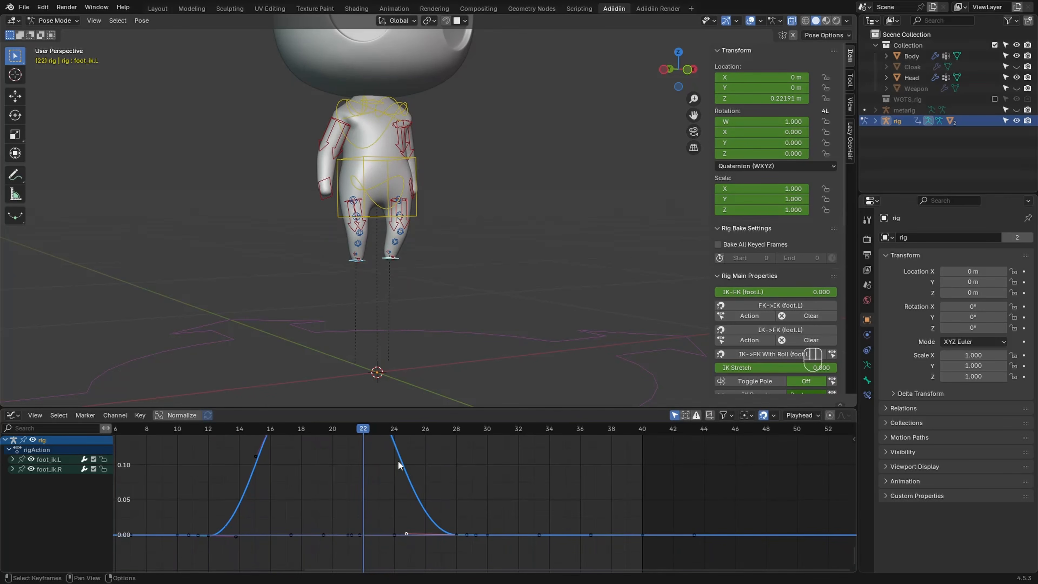
left_click_drag(391, 432, 407, 434)
key("g")
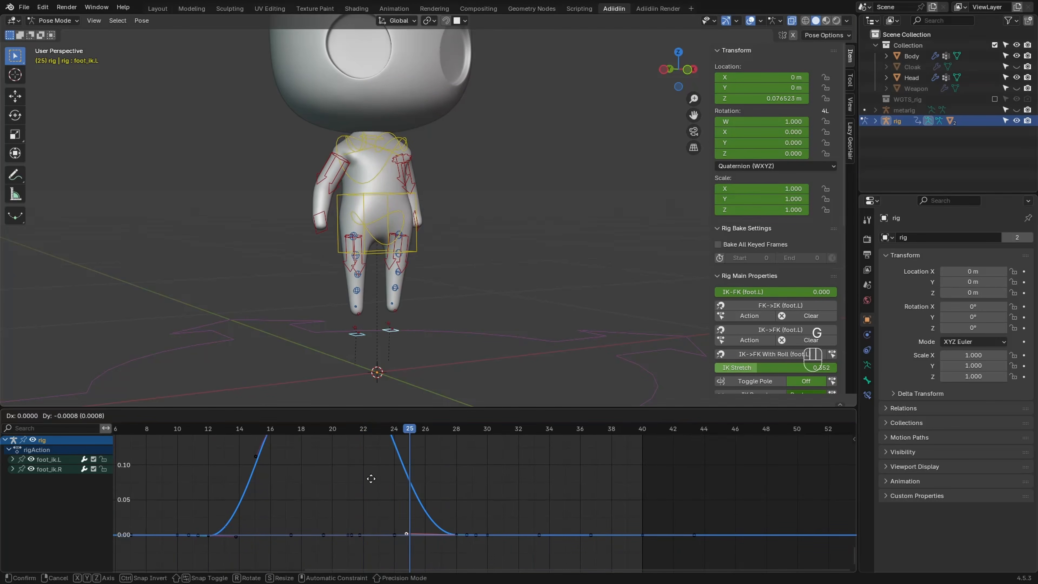
key("x")
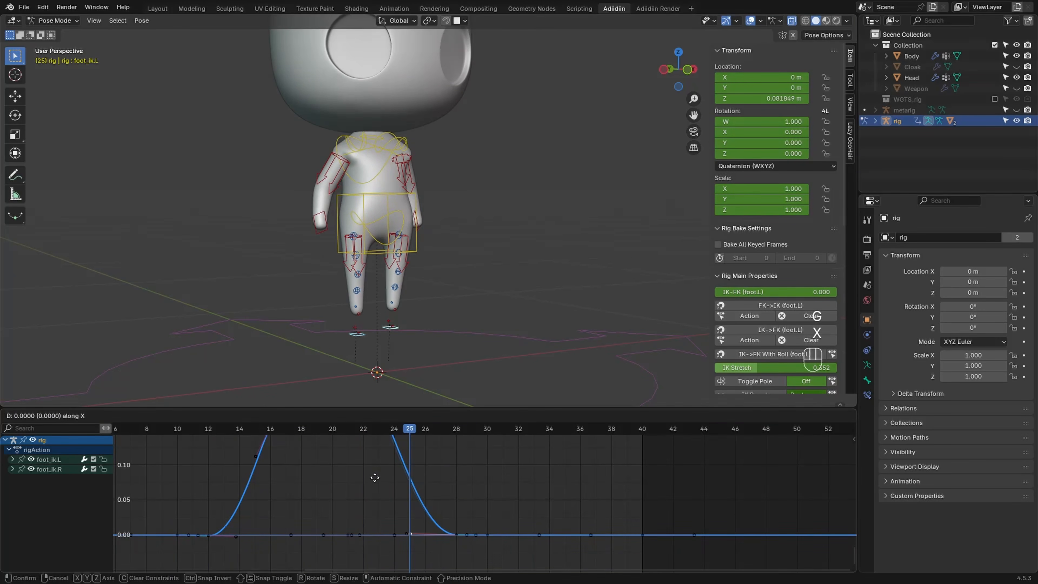
left_click(375, 477)
key("shift+space")
key("shift+space")
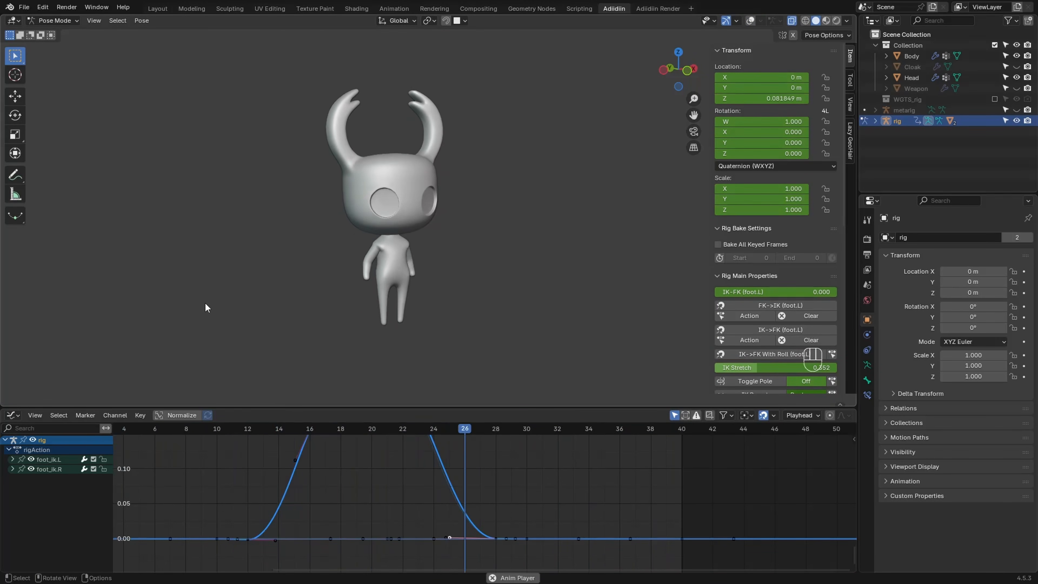
key("shift+space")
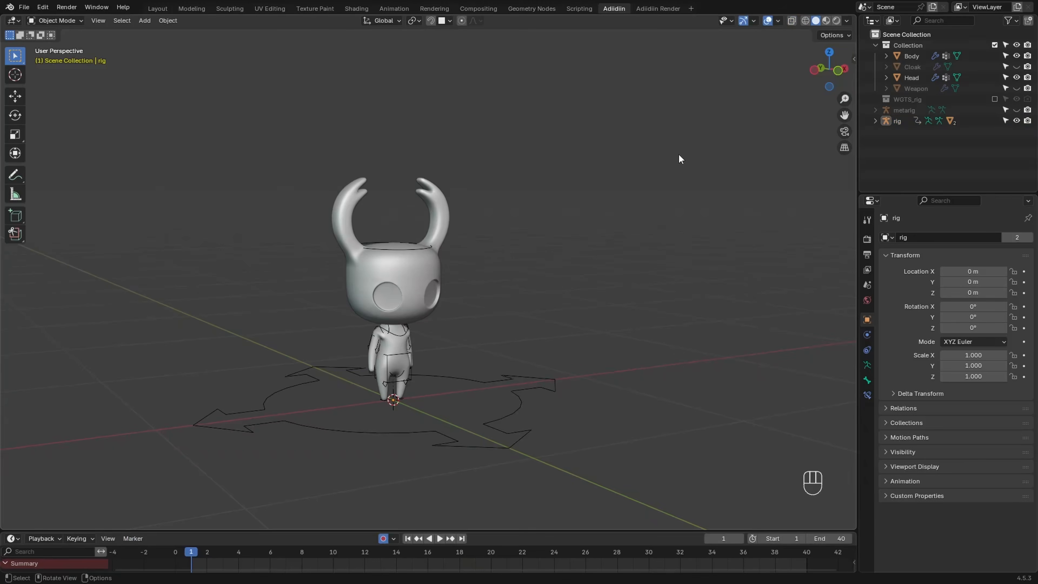
Hide the rig and show the Cloak mesh in a side view
left_click(1016, 120)
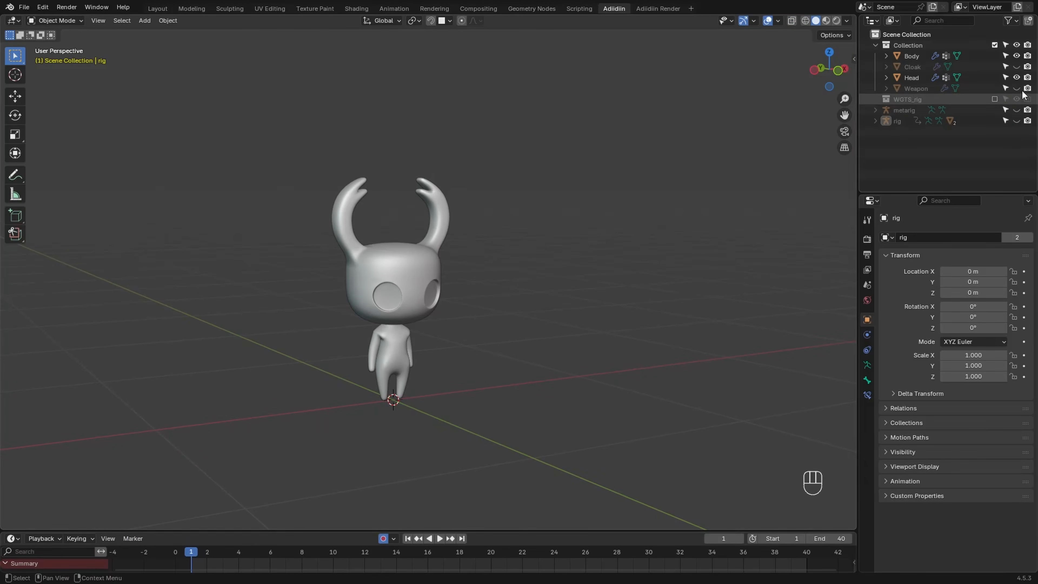
left_click(1016, 66)
key("KP_3")
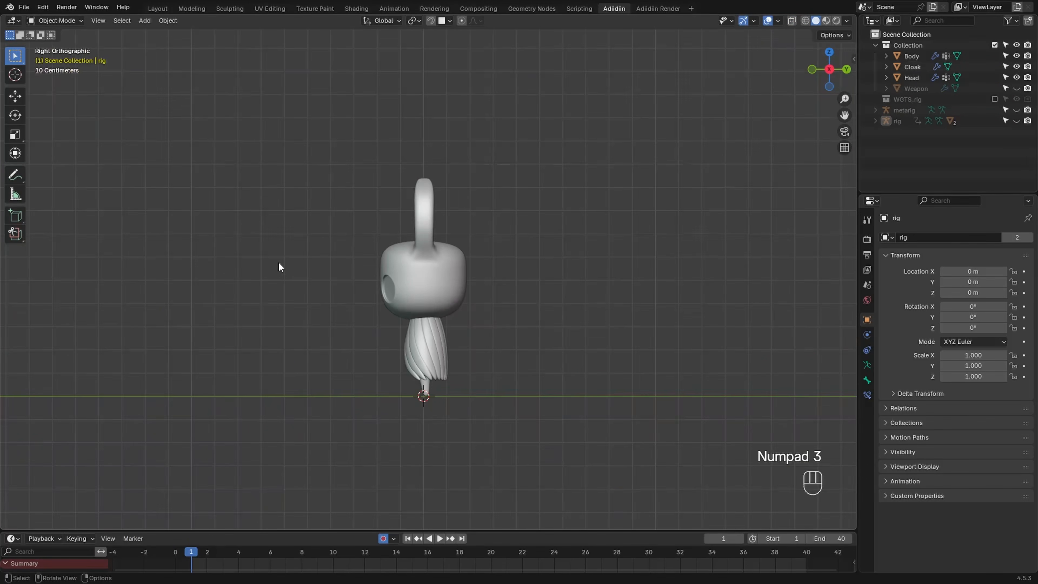
Add a single-bone armature and open it in Edit Mode with X-ray enabled
key("shift+a")
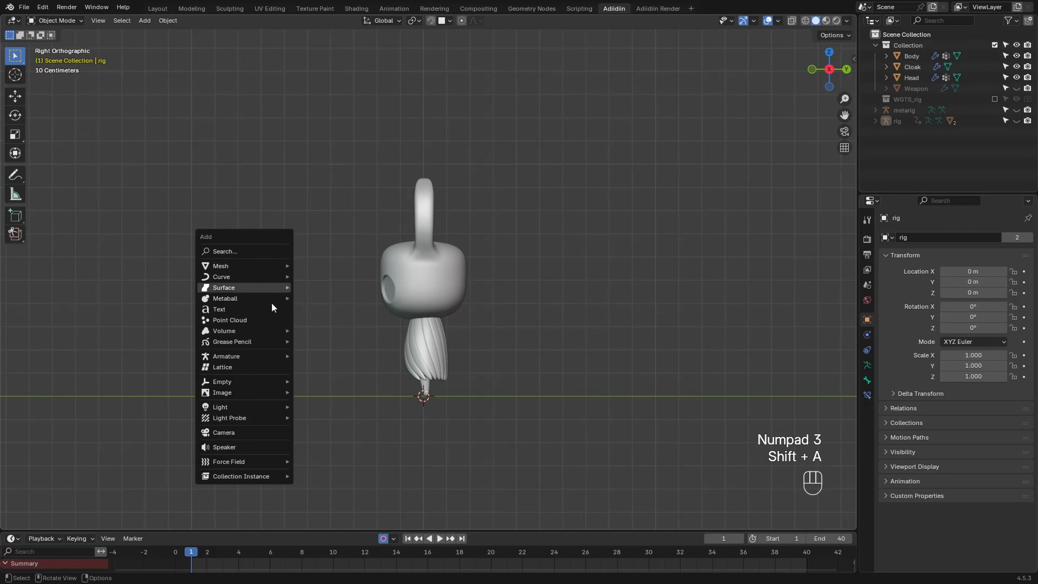
mouse_move(277, 355)
left_click(321, 356)
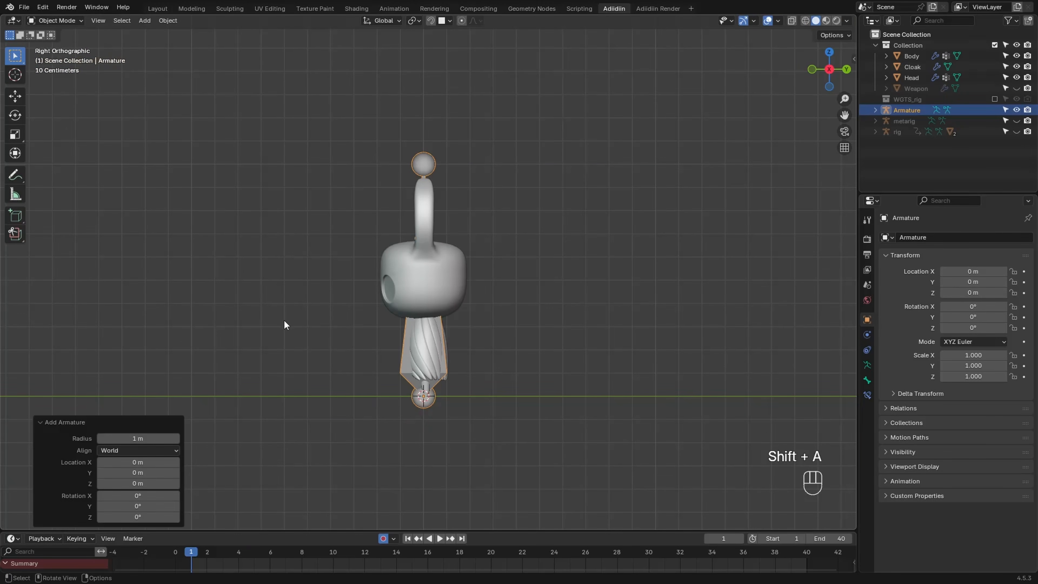
key("Tab")
key("alt+z")
Rotate the whole bone 180° about the X axis so it points downward
key("a")
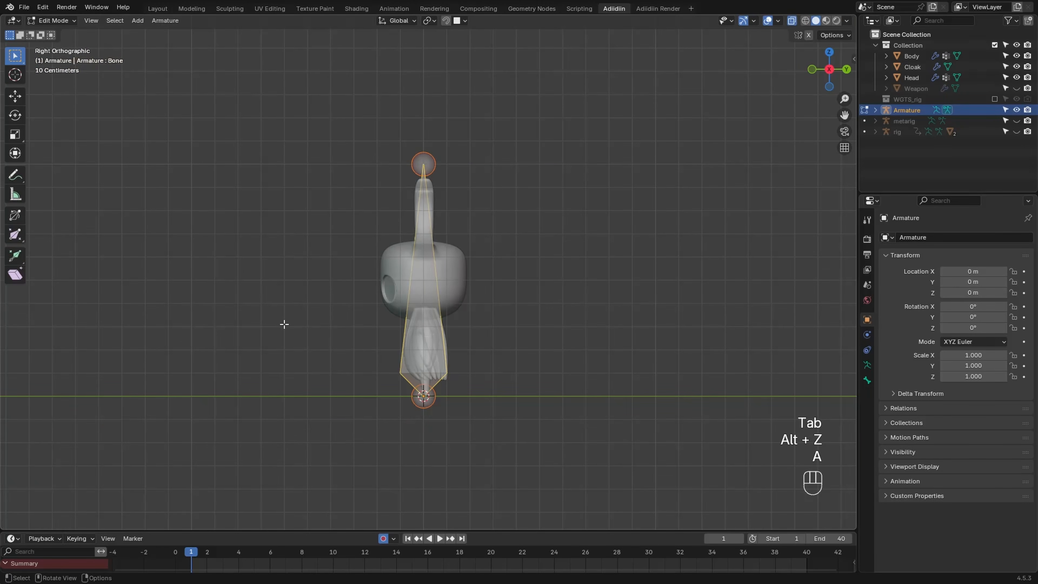
key("r")
key("x")
key("KP_1")
key("KP_8")
key("KP_0")
key("KP_Enter")
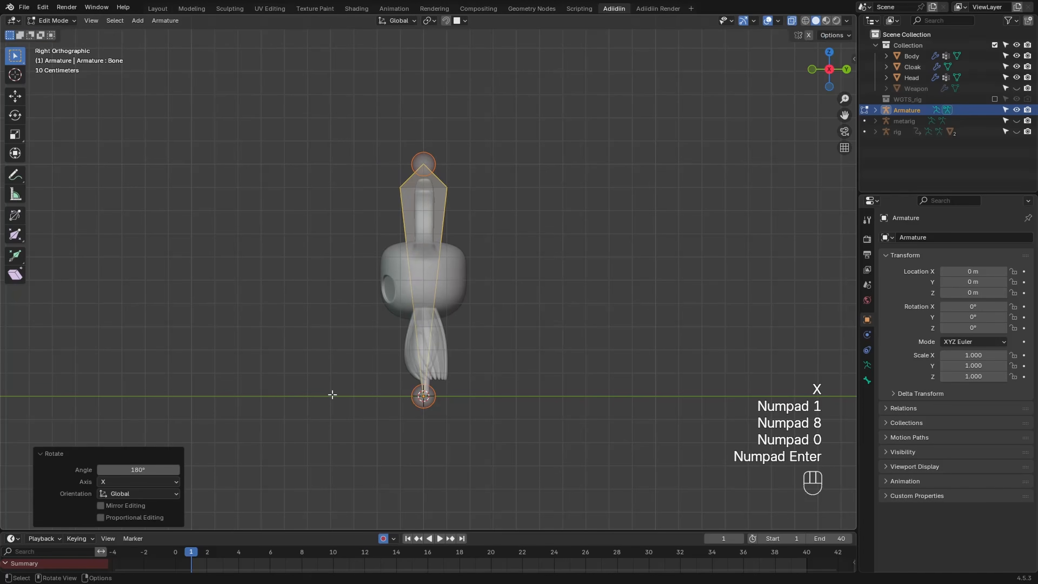
Scale the bone down to about 0.17, move it about -0.149 m along Z to the cloak's neckline, and shrink it slightly more
key("s")
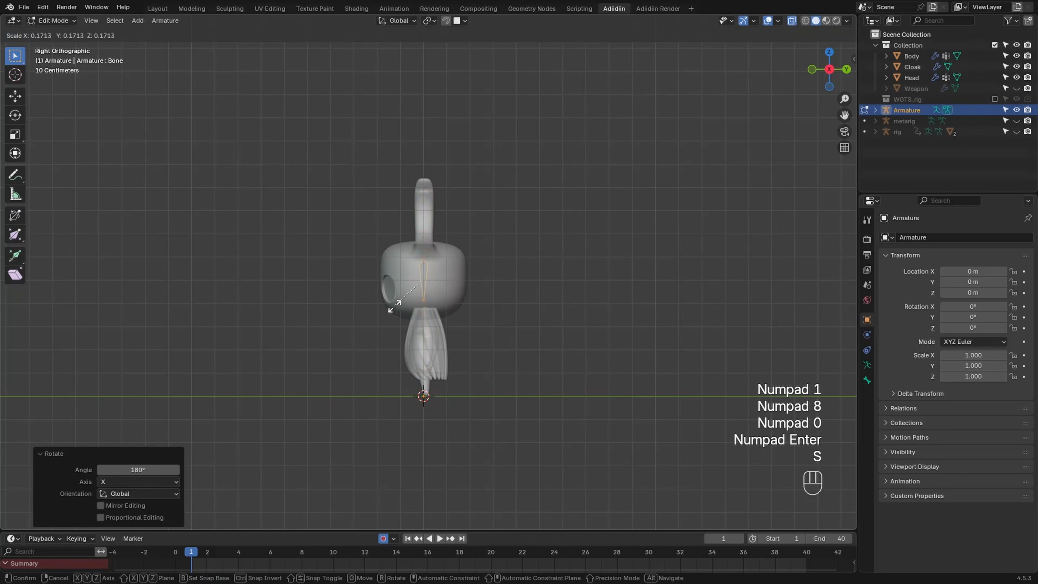
left_click(397, 300)
middle_click_drag(396, 302, 355, 371, "ctrl")
middle_click_drag(355, 371, 336, 276, "shift")
key("g")
key("z")
left_click(339, 377)
key("s")
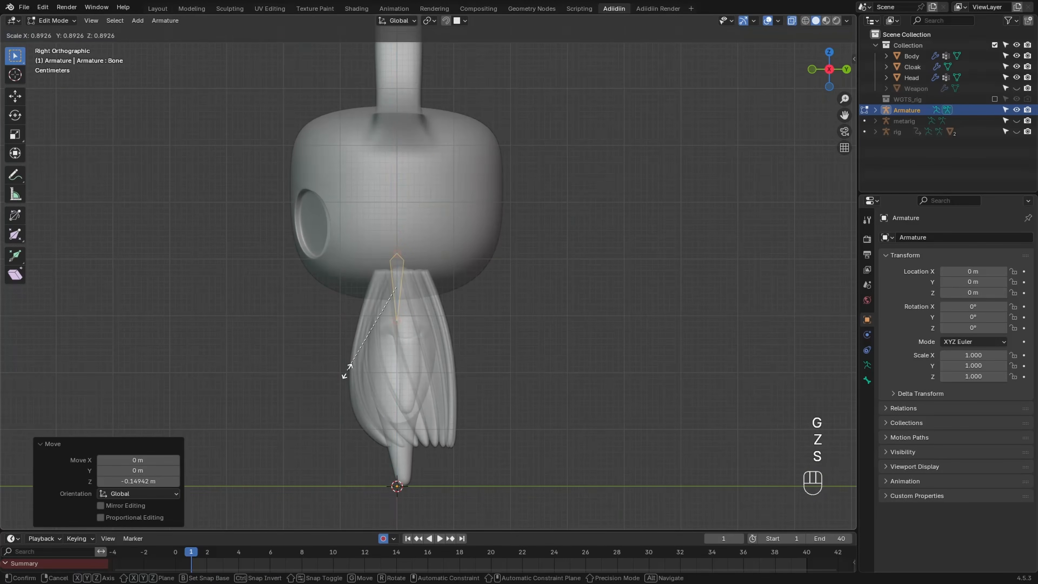
left_click(355, 356)
Raise the bone's lower tip about 0.013 m along Z and extrude a bone about 0.075 m toward the cloak's back
left_click(391, 330)
key("g")
key("z")
left_click(391, 325)
key("e")
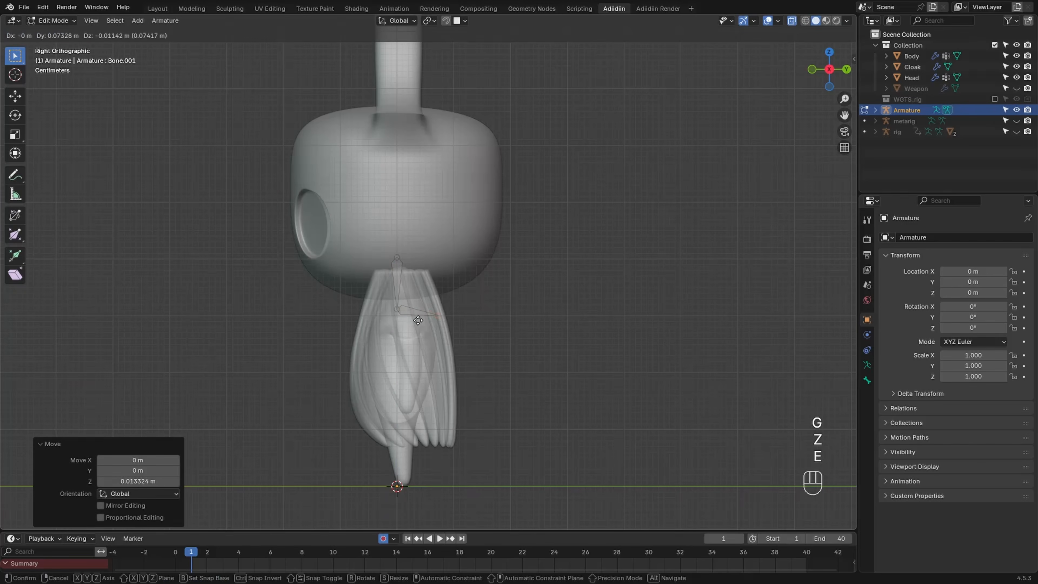
left_click(420, 321)
Set snapping to Volume and place the extruded bone's tip inside the upper part of the cloak's central back strand
key("alt+z")
middle_click_drag(326, 290, 350, 311)
middle_click_drag(349, 311, 413, 186, "shift")
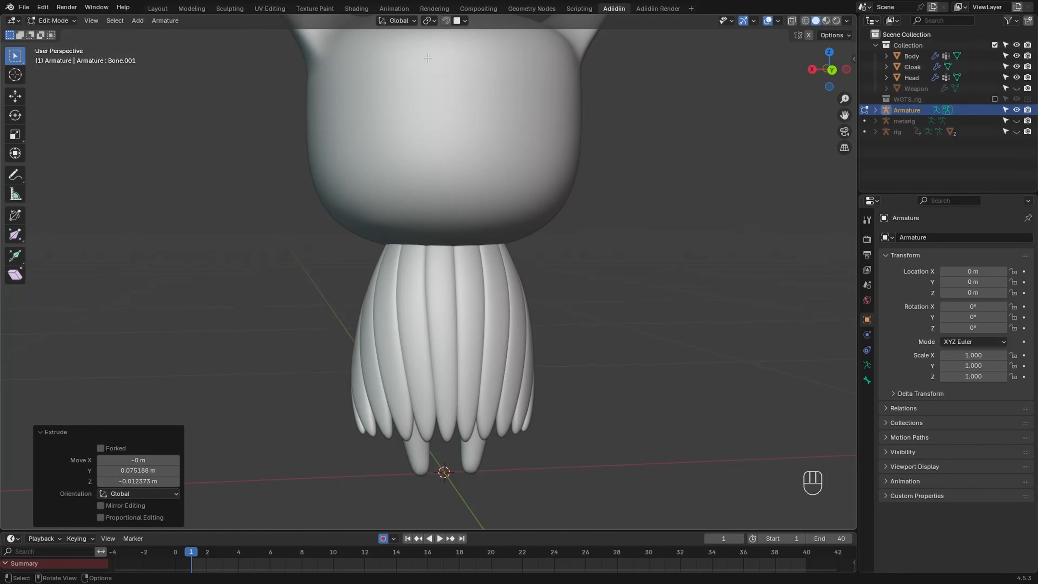
left_click(465, 21)
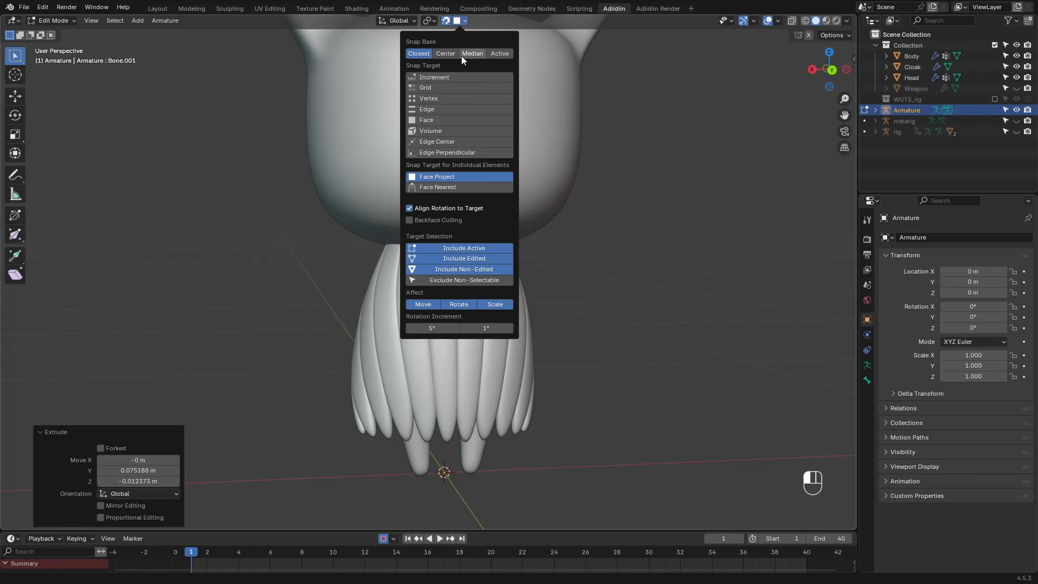
left_click(455, 130)
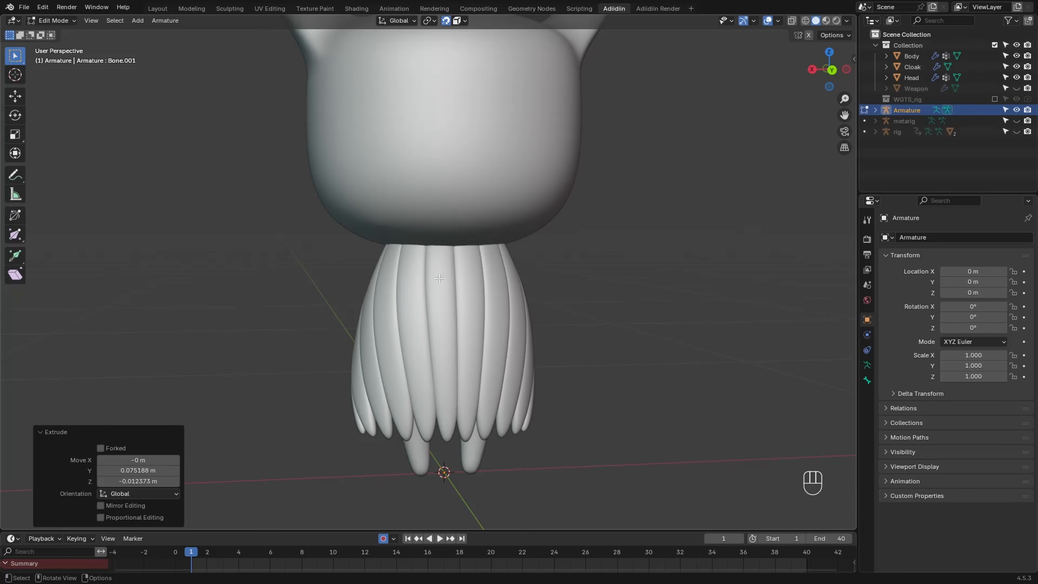
key("g")
left_click(440, 282)
Extrude a chain of four bones down the cloak's central back strand to its end
key("alt+z")
key("e")
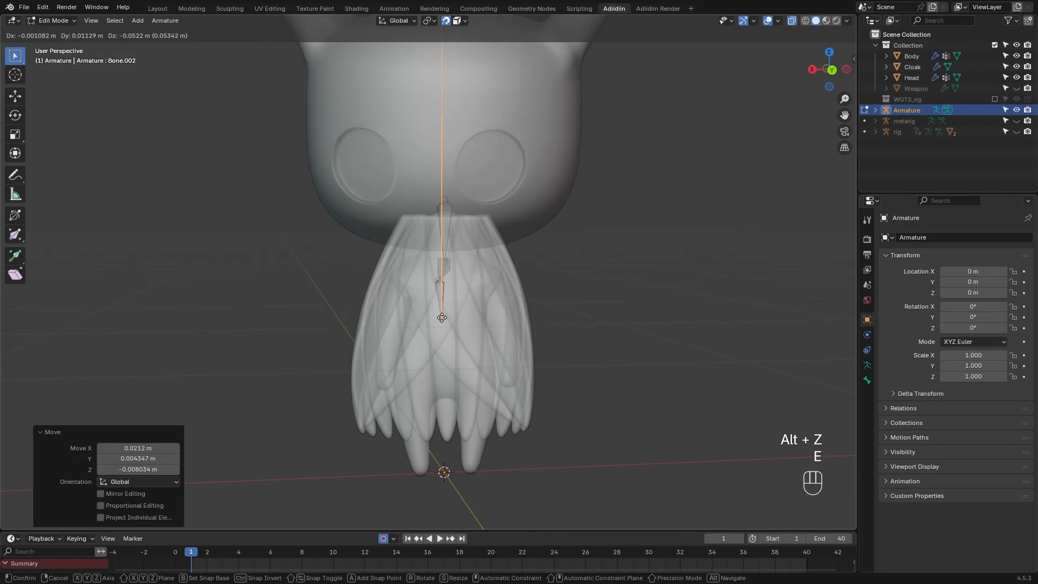
left_click(442, 318)
key("e")
left_click(447, 434)
middle_click_drag(446, 429, 403, 423)
Extrude a five-bone chain from the root bone's lower tip down the strand beside the central back one, on the character's left
left_click(400, 259)
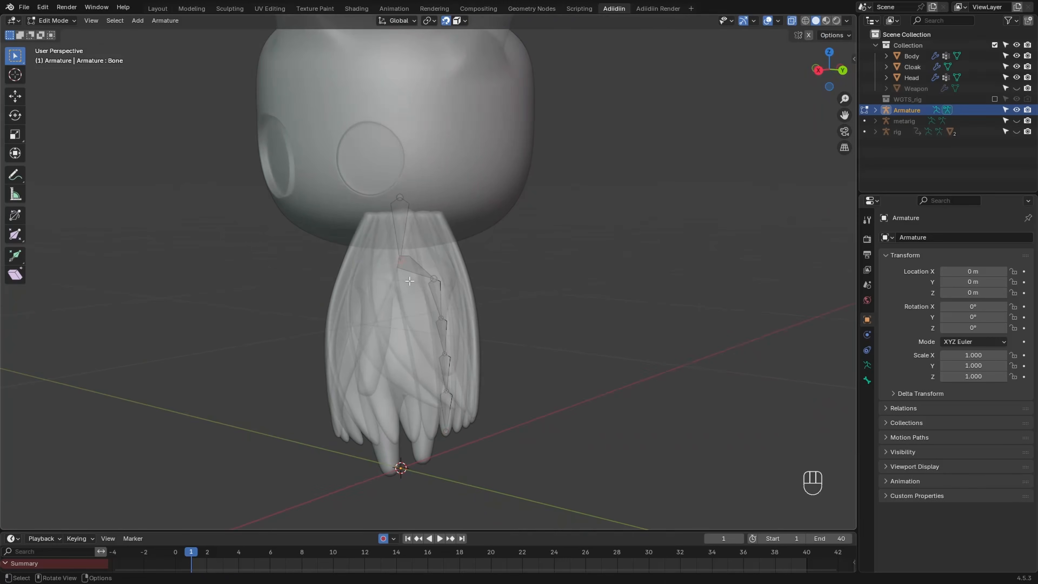
key("e")
left_click(410, 282)
key("e")
left_click(418, 322)
left_click(424, 357)
key("e")
left_click(428, 394)
key("e")
left_click(431, 435)
Extrude another bone chain from the root bone's lower tip down the second strand from the back centre
left_click(398, 262)
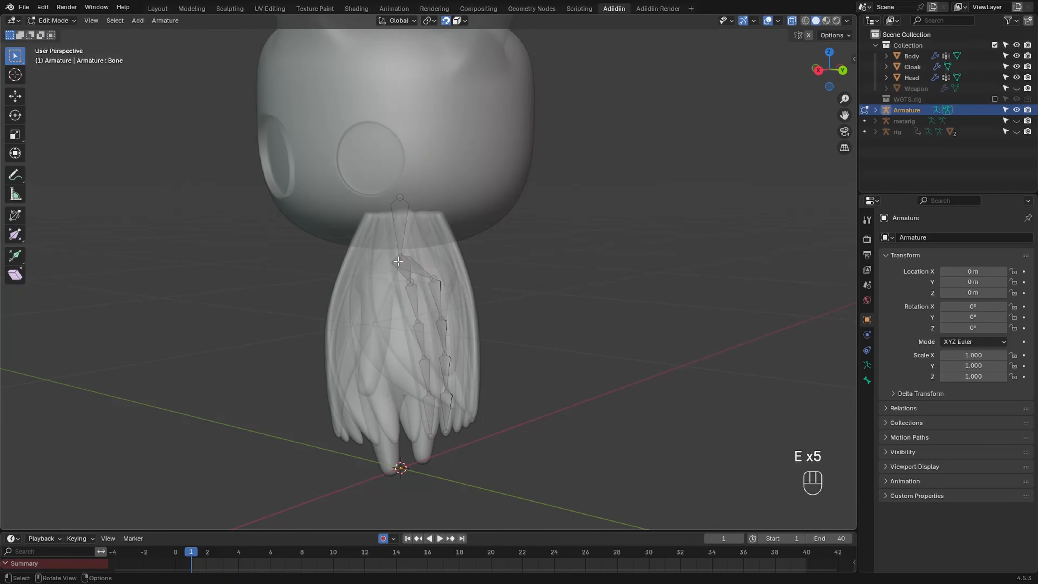
key("e")
left_click(386, 287)
key("e")
left_click(391, 325)
key("e")
left_click(398, 361)
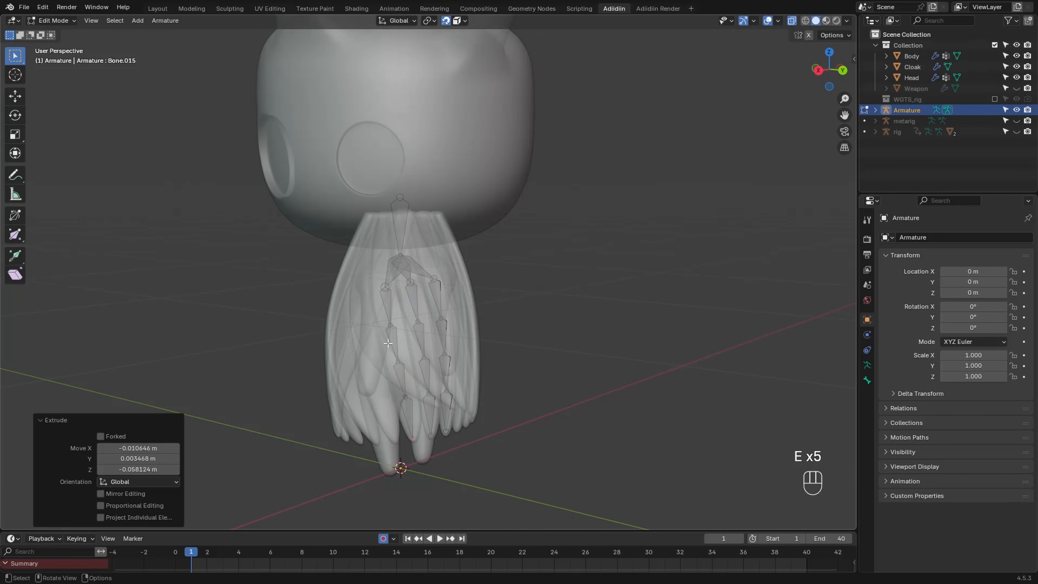
Extrude a bone chain from the root bone's lower tip down the third strand from the back centre to its end
middle_click_drag(386, 337, 416, 330)
left_click(375, 261)
key("e")
left_click(371, 290)
key("e")
left_click(399, 403)
key("e")
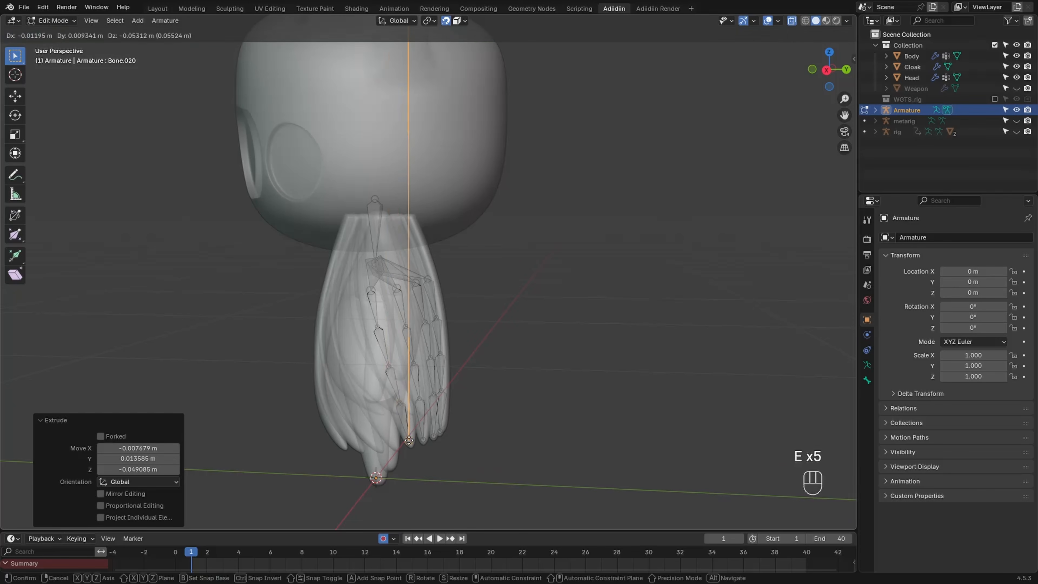
left_click(410, 442)
Extrude a five-bone chain from the root bone's lower tip down the fourth strand from the back centre to its end
middle_click_drag(398, 392, 420, 388)
left_click(365, 262)
key("e")
left_click(361, 290)
key("e")
left_click(385, 371)
key("e")
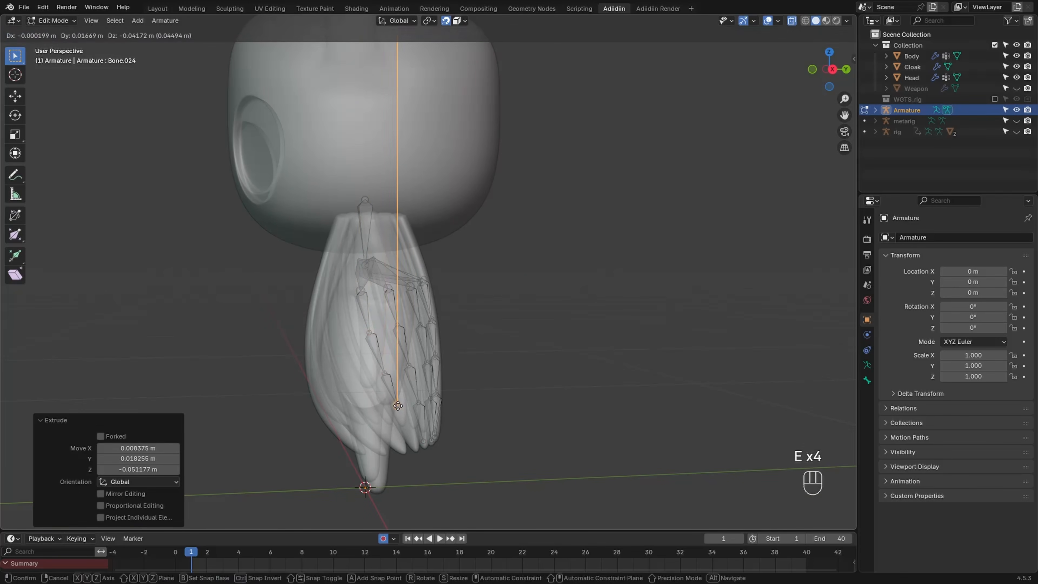
left_click(398, 408)
key("e")
left_click(405, 437)
Extrude another bone chain from the root bone's lower tip down the next side strand toward the front of the cloak
left_click(367, 264)
middle_click_drag(404, 423, 461, 434)
left_click(396, 333)
key("e")
left_click(418, 371)
key("e")
left_click(439, 403)
key("e")
left_click(414, 444)
Extrude a five-bone chain from the root bone's lower tip down the overlapping front strand to its end on the character's left
left_click(368, 261)
key("e")
left_click(349, 293)
key("e")
left_click(361, 340)
key("e")
left_click(385, 378)
key("e")
left_click(409, 414)
key("e")
left_click(424, 448)
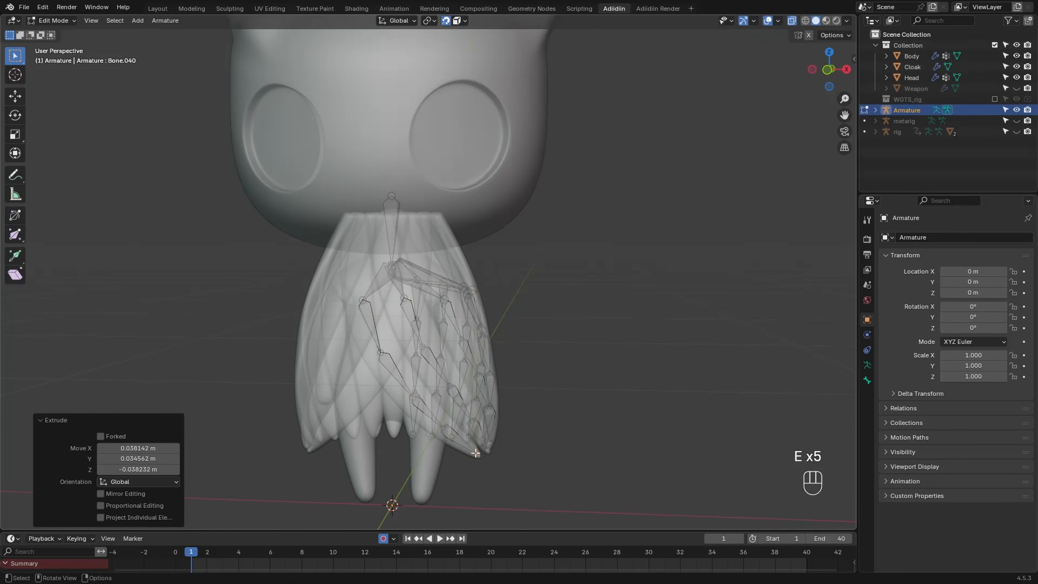
Adjust the position of the second joint from the top of the front strand's bone chain
left_click(379, 353)
key("g")
left_click(377, 349)
Duplicate all strand chains on the character's left in place and mirror the copy along global X about the 3D cursor
middle_click_drag(412, 286, 273, 277)
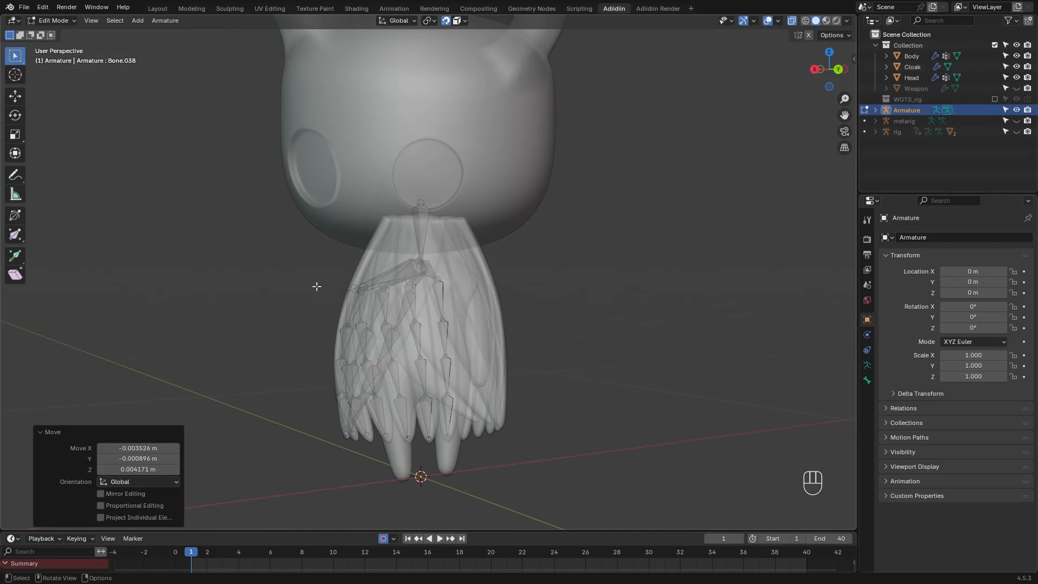
left_click_drag(319, 273, 493, 434)
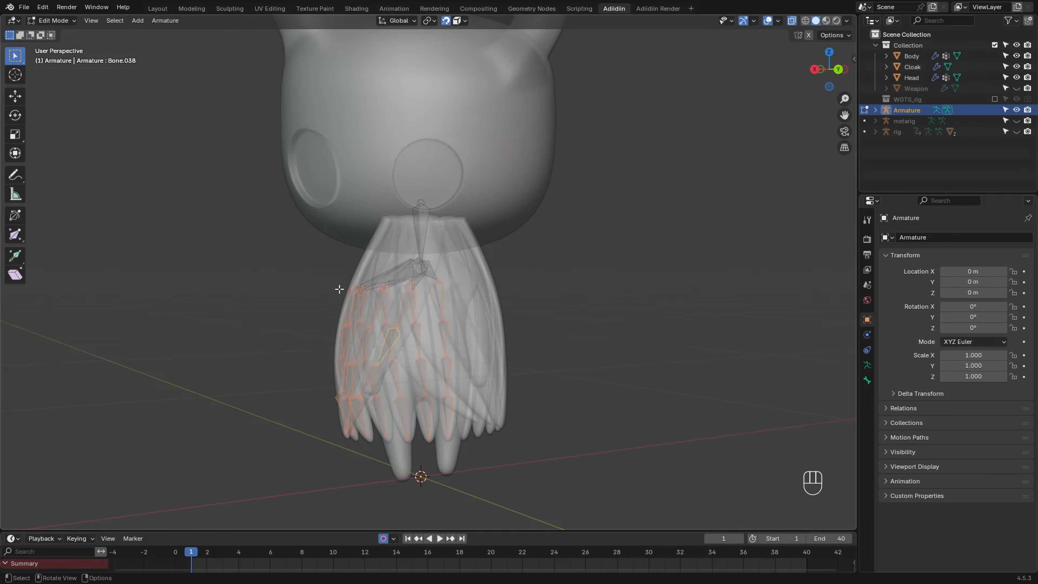
left_click_drag(339, 265, 497, 305, "shift")
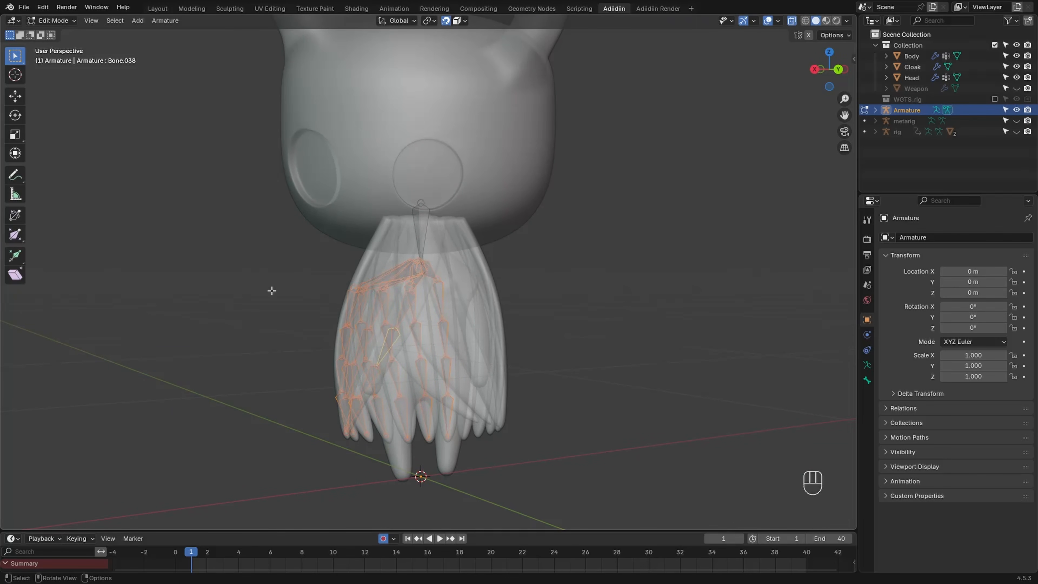
key("period")
left_click(285, 290)
key("shift+d")
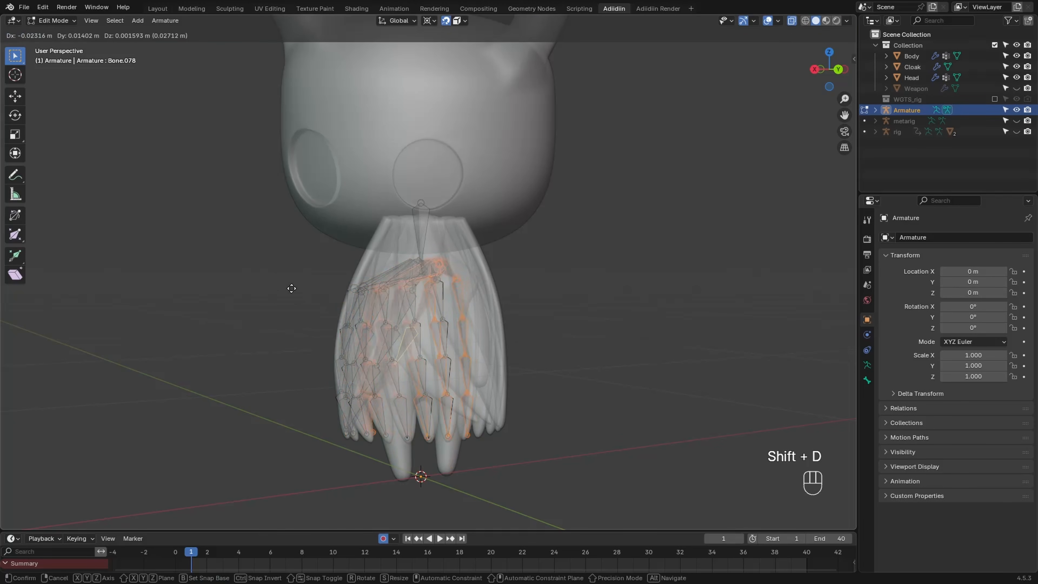
right_click(283, 280)
key("ctrl+m")
key("x")
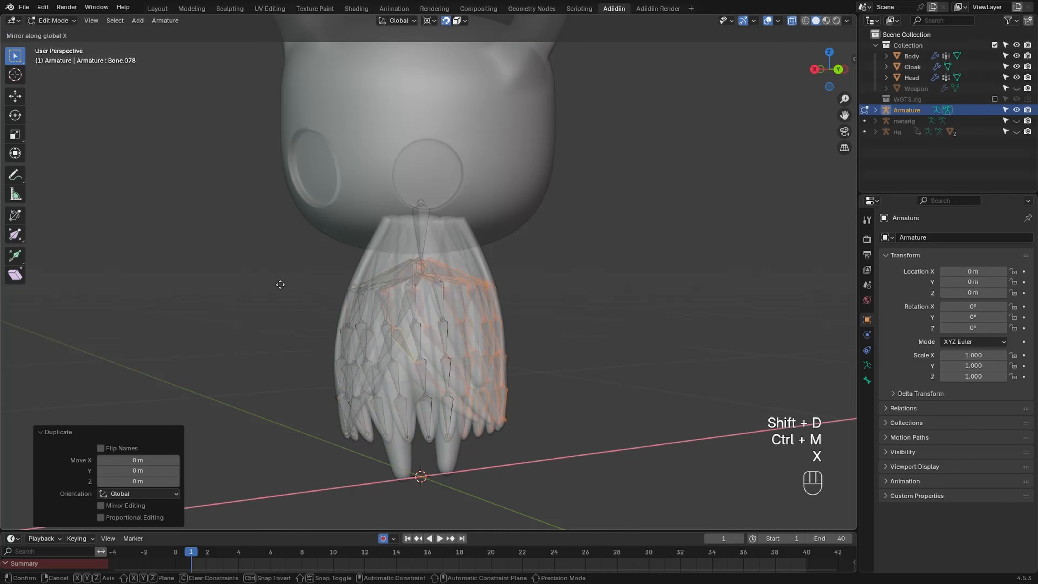
left_click(279, 283)
Turn off X-ray and snap the tip and lowest joint of the mirrored side chain on the character's right into its strand
middle_click_drag(234, 288, 271, 257)
key("alt+z")
middle_click_drag(278, 308, 318, 280, "shift")
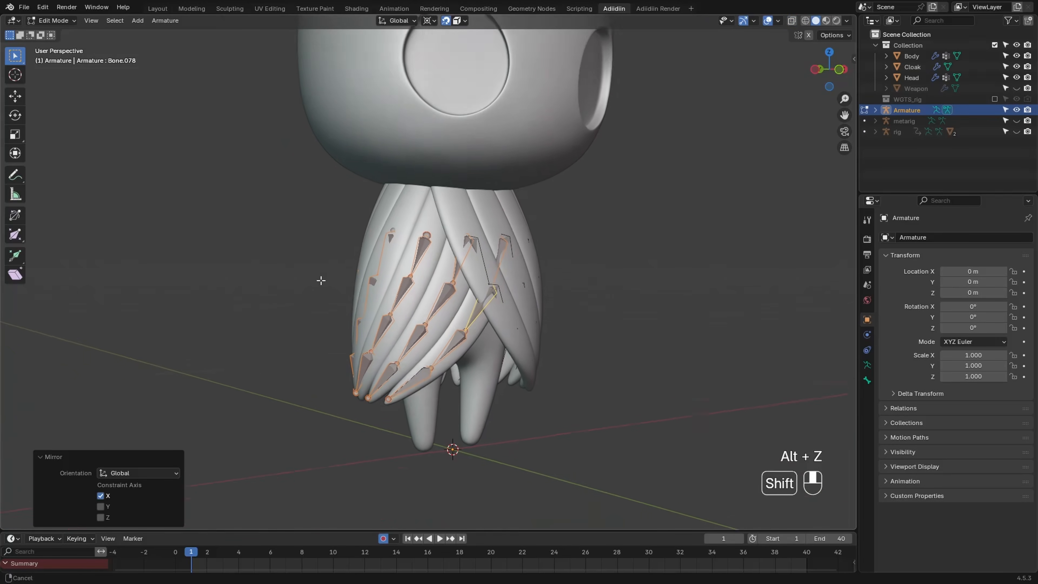
scroll(317, 360, "up", 4)
middle_click_drag(318, 359, 479, 360)
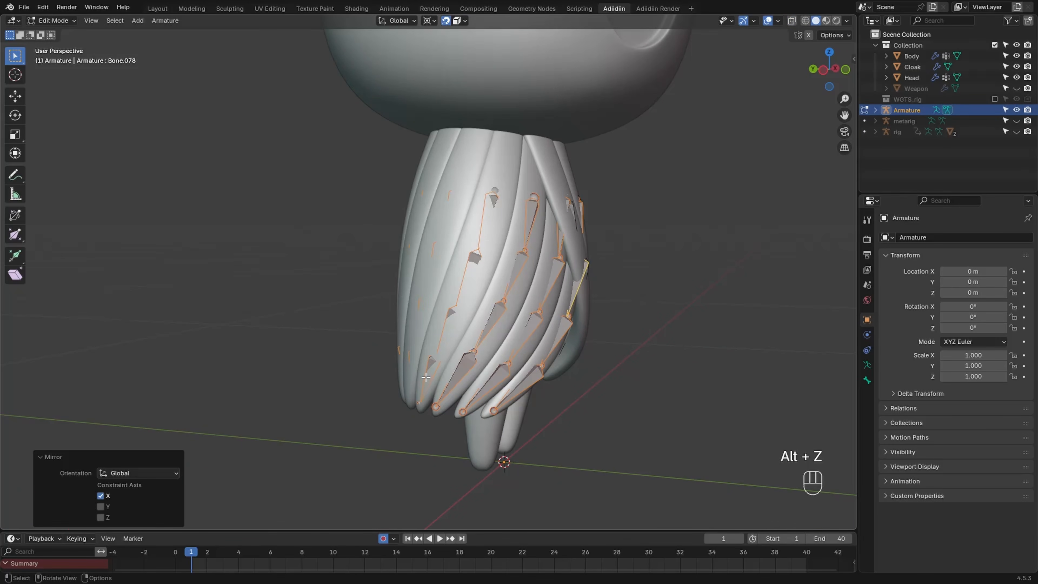
left_click(418, 404)
middle_click_drag(418, 403, 476, 395)
key("g")
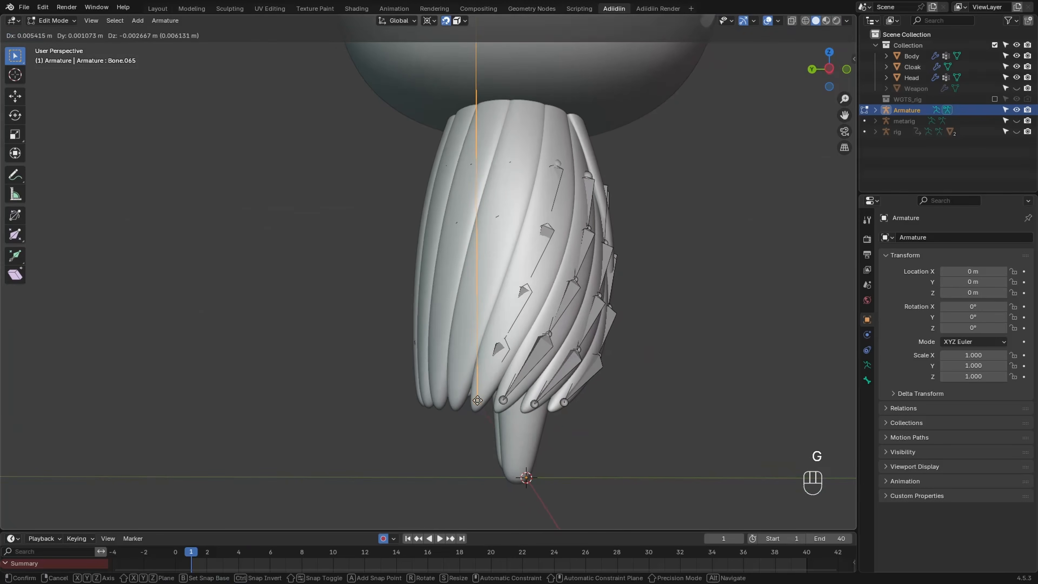
left_click(483, 393)
left_click(503, 337)
key("g")
left_click(505, 334)
Snap the middle and upper joints of the same mirrored side chain into its strand
middle_click_drag(505, 334, 478, 340)
left_click(453, 310)
key("g")
left_click(454, 307)
left_click(483, 248)
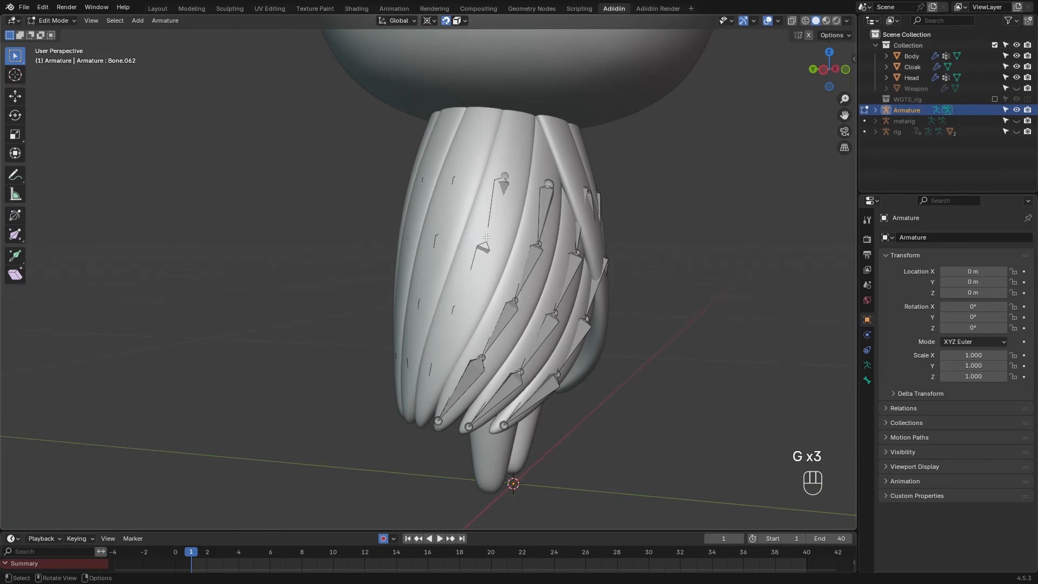
key("g")
left_click(506, 175)
key("g")
left_click(507, 177)
Snap the joints of the next mirrored chain toward the front, from its top joint to its tip, into its strand
middle_click_drag(507, 178, 444, 182)
left_click(441, 188)
key("g")
left_click(440, 190)
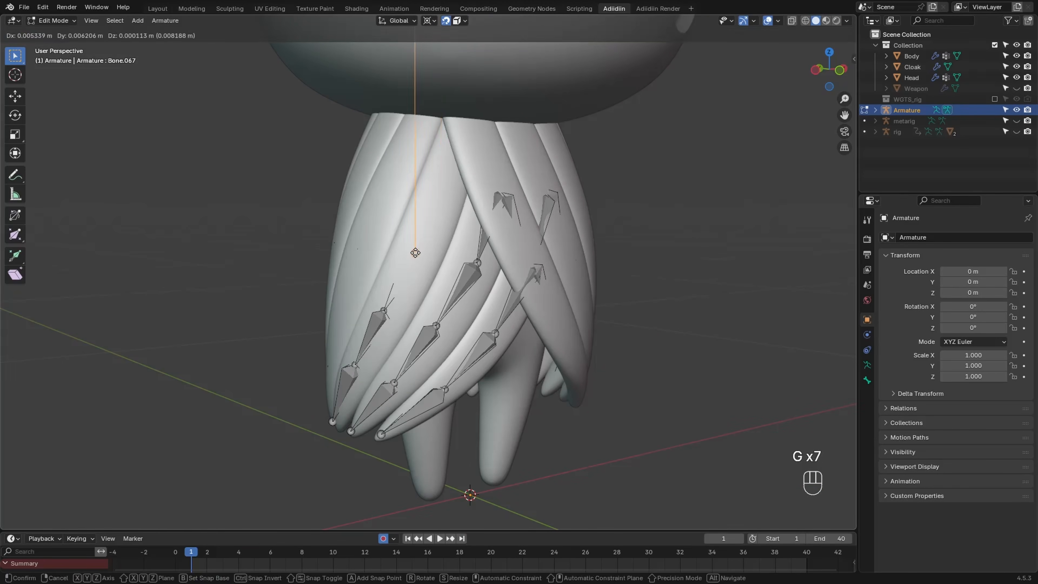
key("g")
left_click(389, 313)
middle_click_drag(389, 313, 431, 312)
left_click(425, 347)
key("g")
left_click(428, 348)
left_click(400, 408)
key("g")
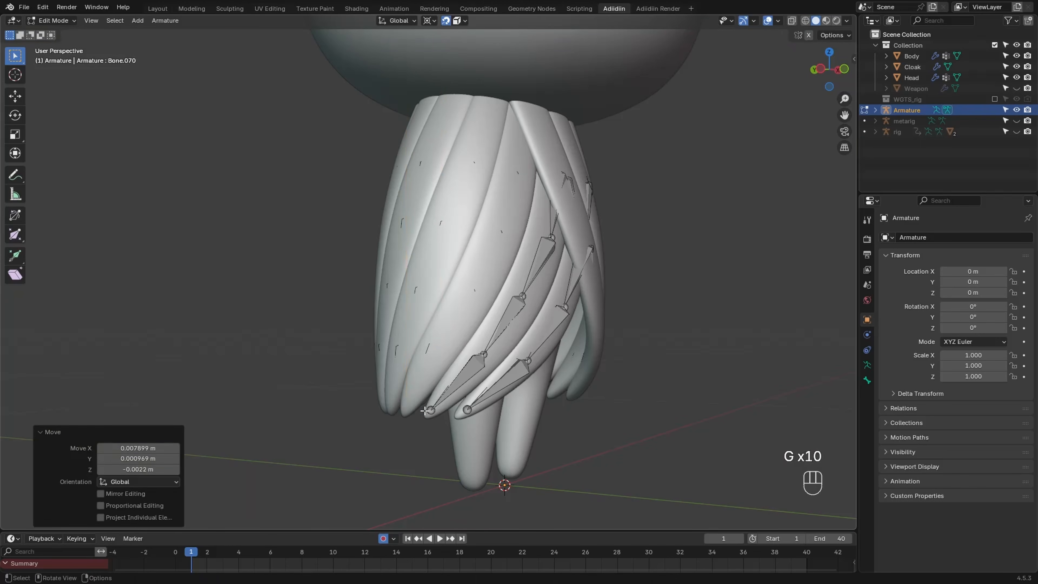
Snap the lower and middle joints of the mirrored chain beside the frontmost one into its strand
left_click(482, 355)
key("g")
left_click(481, 355)
middle_click_drag(482, 356, 436, 354)
left_click(413, 315)
key("g")
left_click(412, 315)
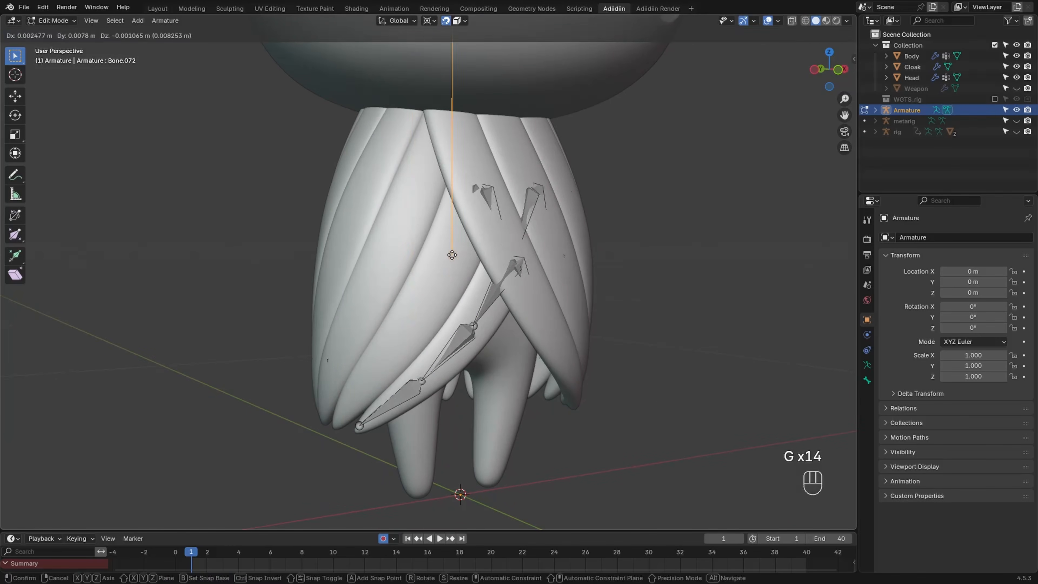
Snap the lower joints and tip of the frontmost mirrored chain into its strand
left_click(473, 324)
left_click(422, 381)
key("g")
left_click(359, 426)
key("g")
left_click(361, 428)
Turn off snapping and move the mirrored front chains' upper joints along Y back inside the cloak
key("shift+Tab")
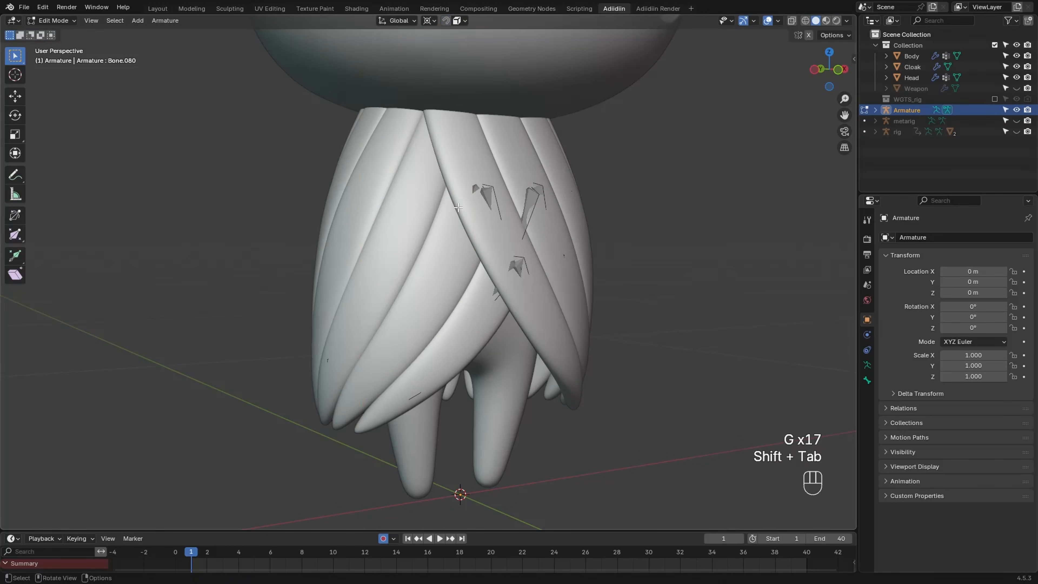
key("alt+z")
middle_click_drag(448, 242, 446, 250)
left_click(427, 275, "shift")
key("alt+z")
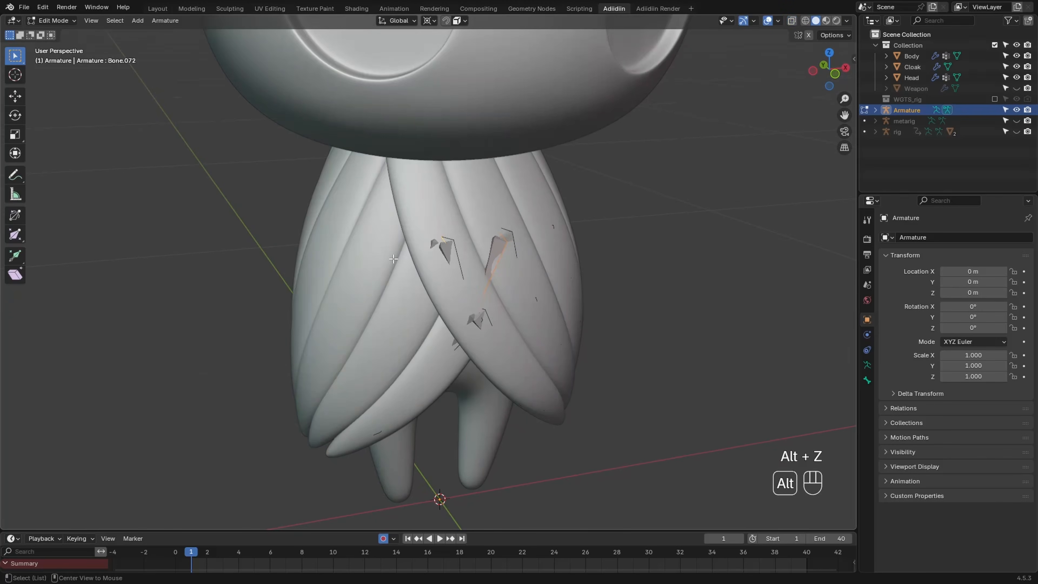
key("g")
key("y")
left_click(419, 283)
mouse_move(419, 284)
middle_mouse_down()
mouse_move(398, 157)
mouse_move(392, 177)
mouse_move(415, 300)
middle_mouse_up()
key("g")
key("y")
left_click(382, 176)
Move the upper joints of the two front chains on the character's left about 0.001 m along Y, and deselect everything
left_click(415, 196)
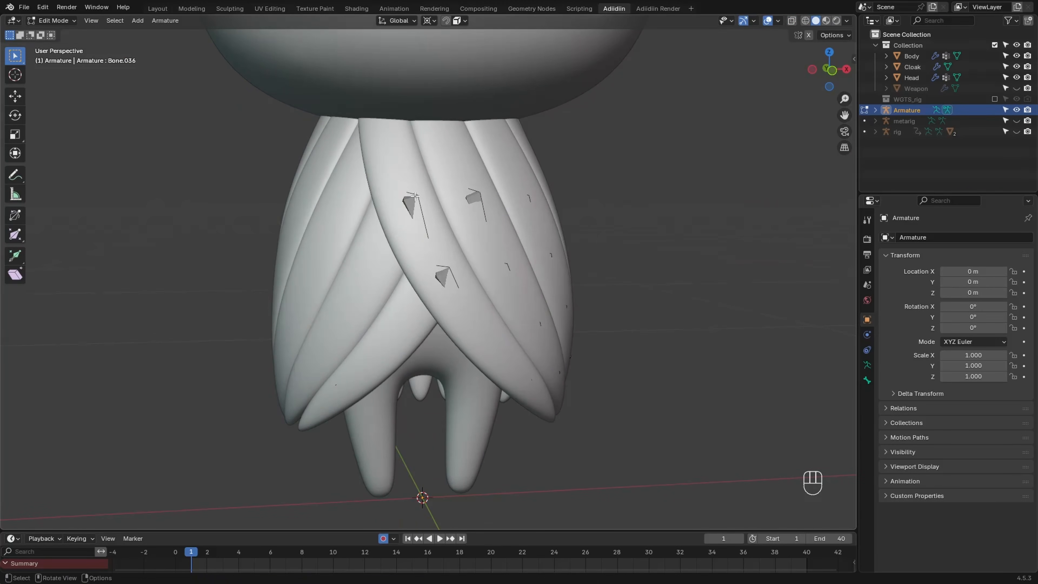
left_click(473, 197, "shift")
key("alt+z")
key("alt+z")
key("g")
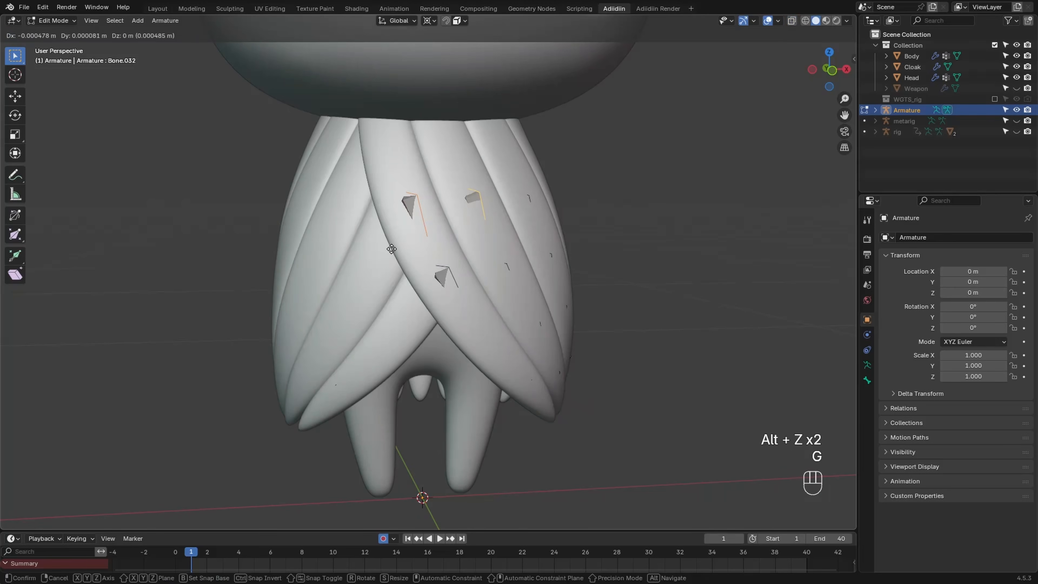
key("y")
left_click(394, 235)
middle_click_drag(395, 235, 317, 255, "ctrl")
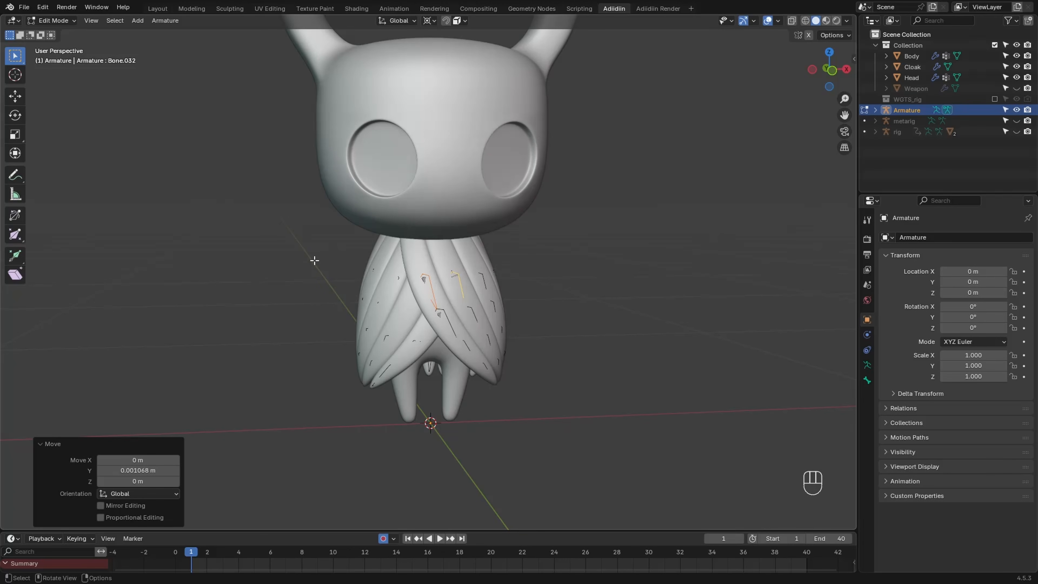
left_click(314, 259)
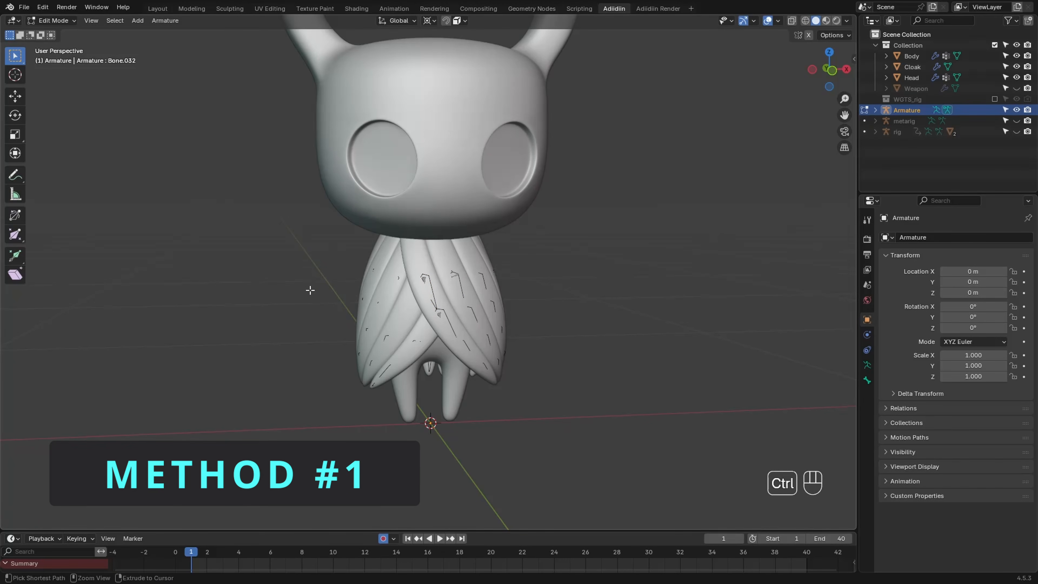
In Pose Mode, add a Child Of constraint to the root bone targeting the rig's DEF-spine.003 bone, and set its inverse
key("ctrl+Tab")
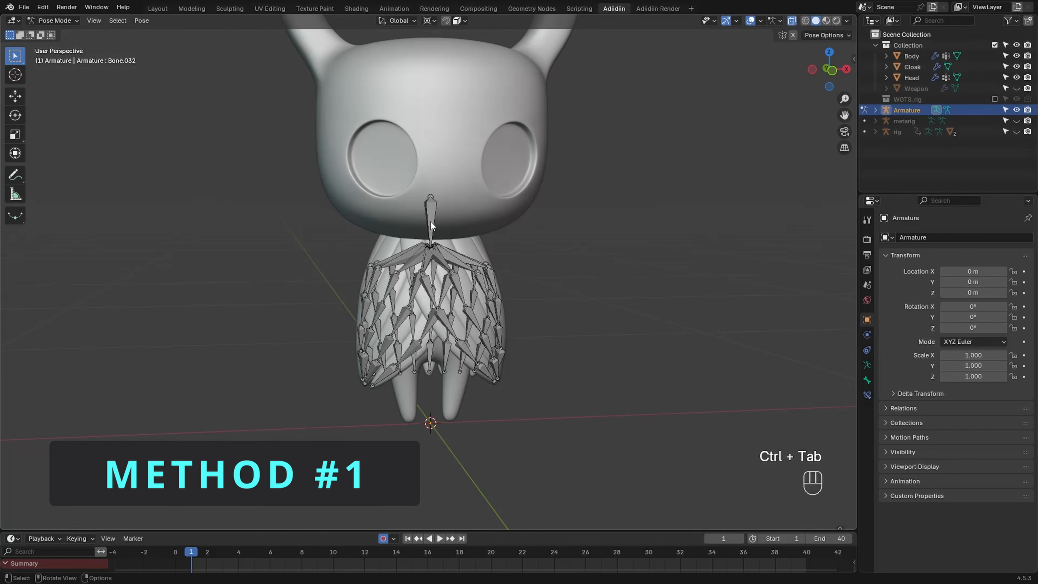
left_click(866, 395)
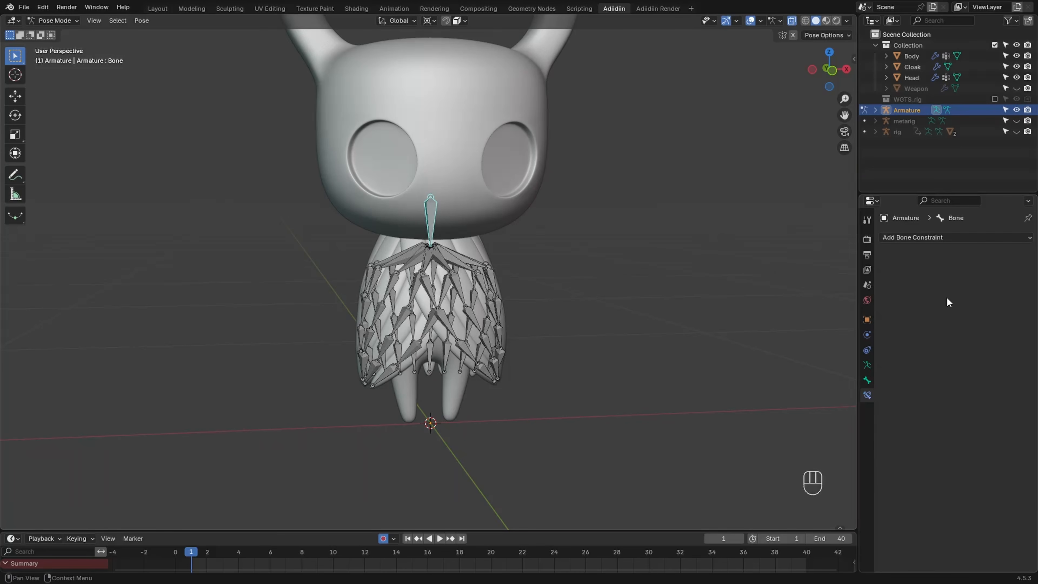
left_click(959, 239)
left_click(985, 288)
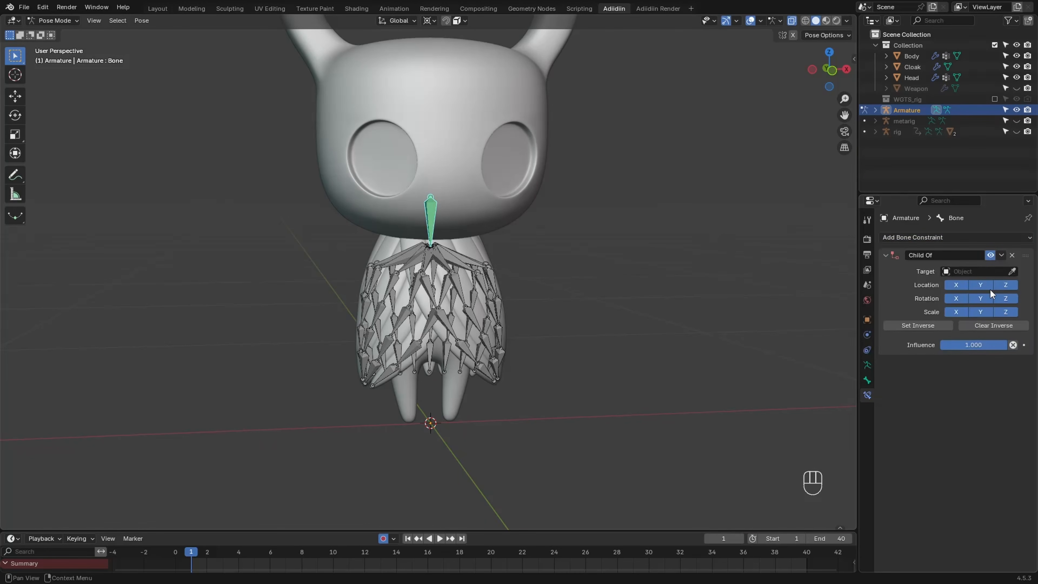
left_click(898, 131)
left_click(976, 284)
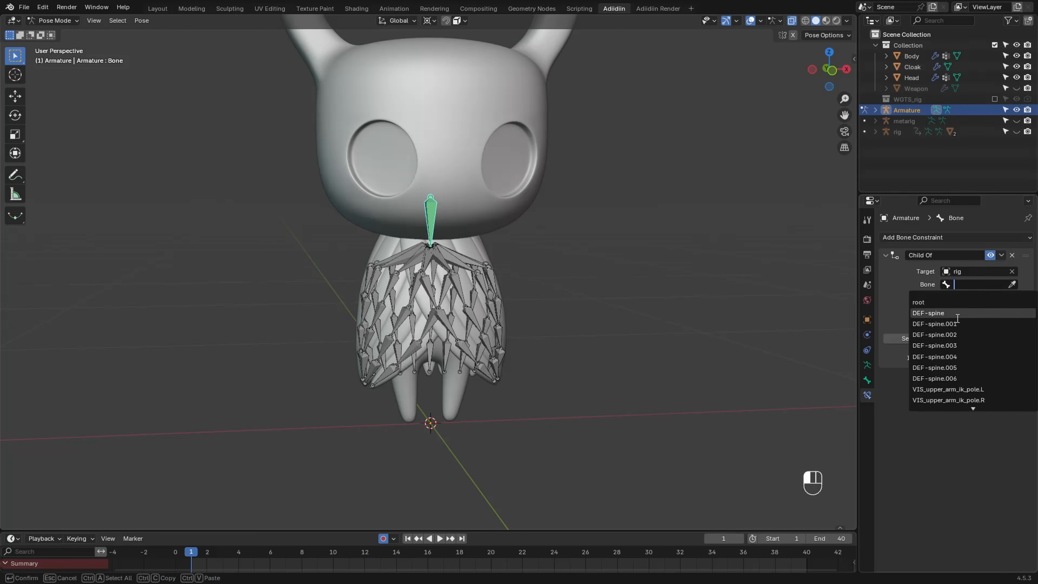
left_click(953, 343)
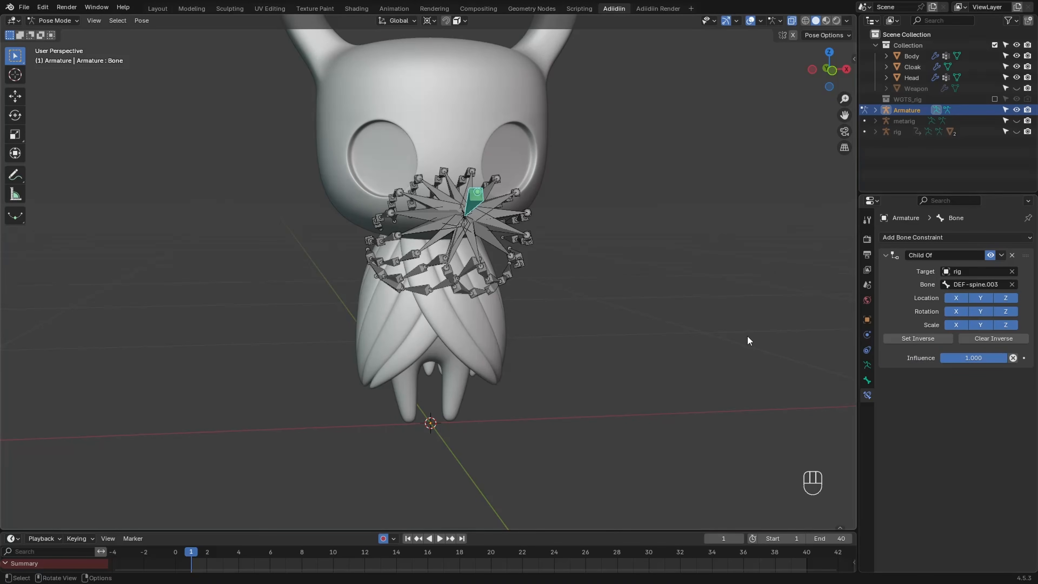
left_click(900, 338)
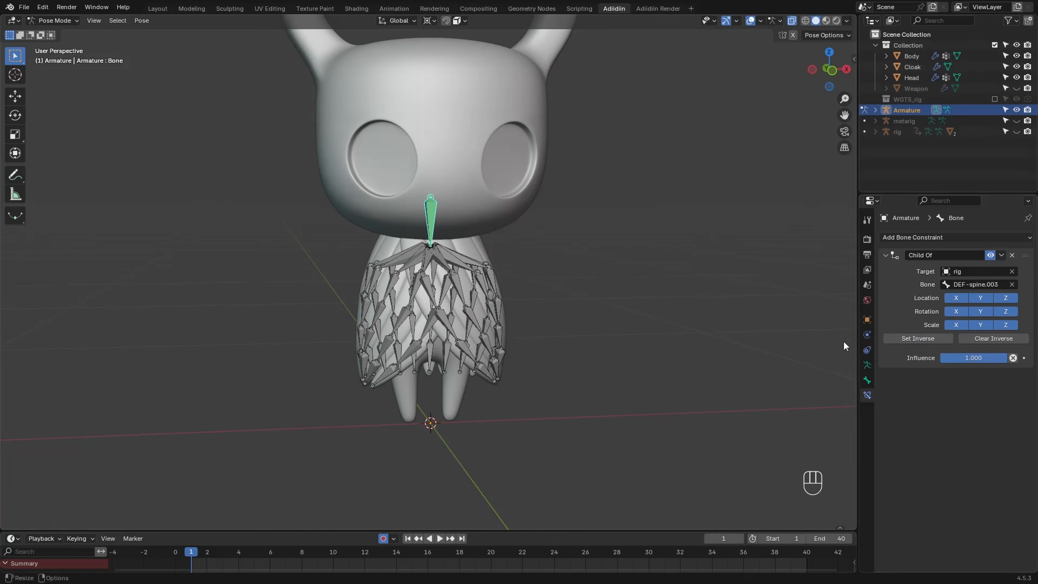
Isolate the armature and add a Damped Track constraint with 0.5 influence to the front chain's second-lowest bone, targeting its lowest bone
key("/")
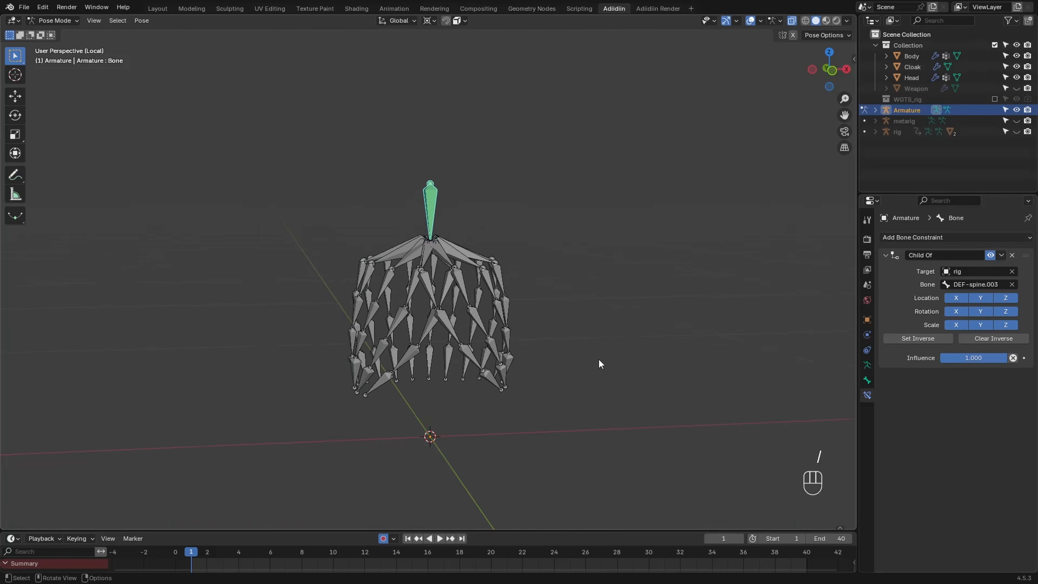
middle_click_drag(594, 373, 469, 387, "ctrl")
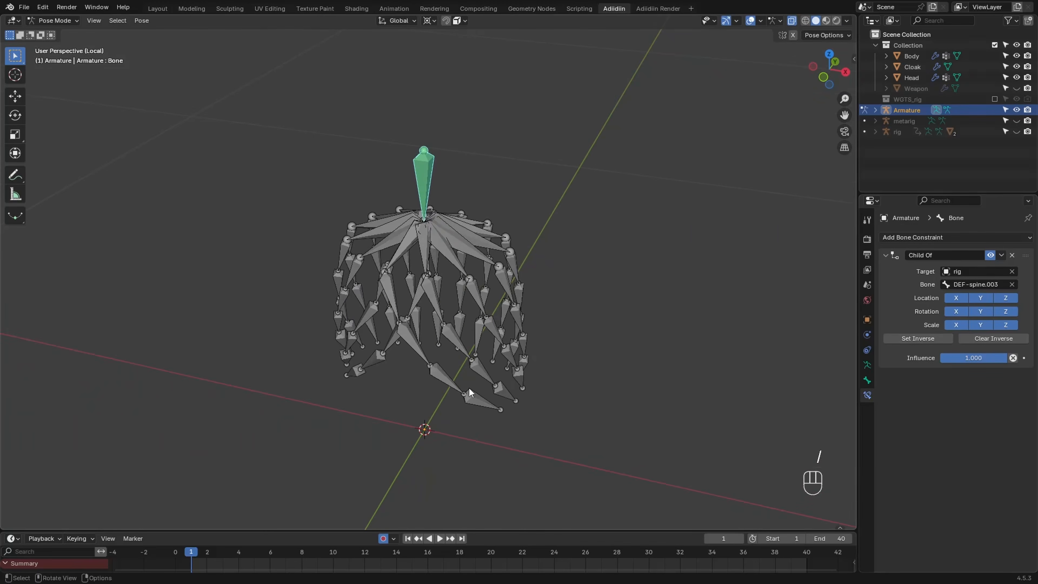
left_click(473, 402)
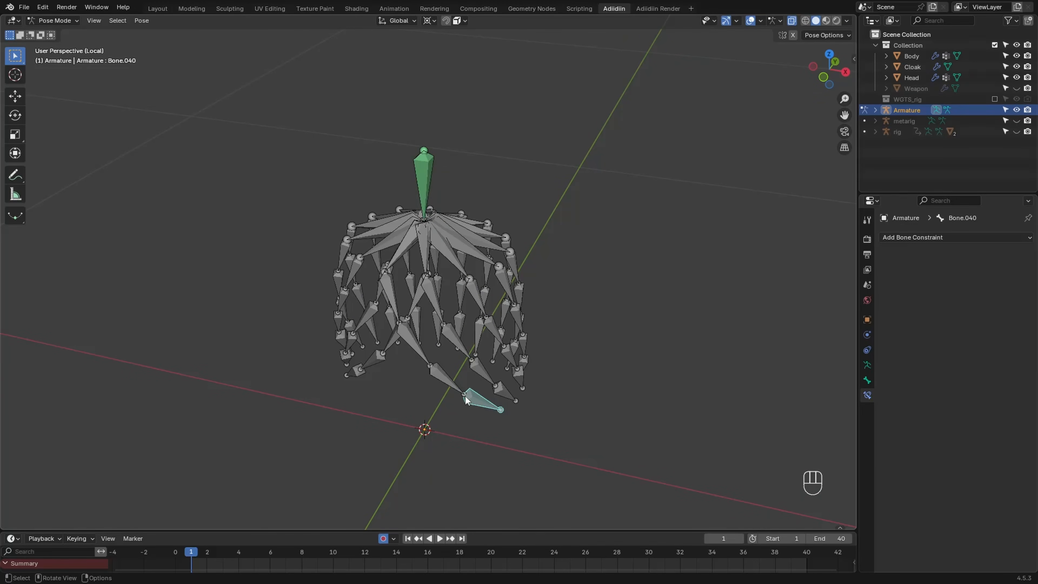
left_click(440, 379, "shift")
key("ctrl+shift+c")
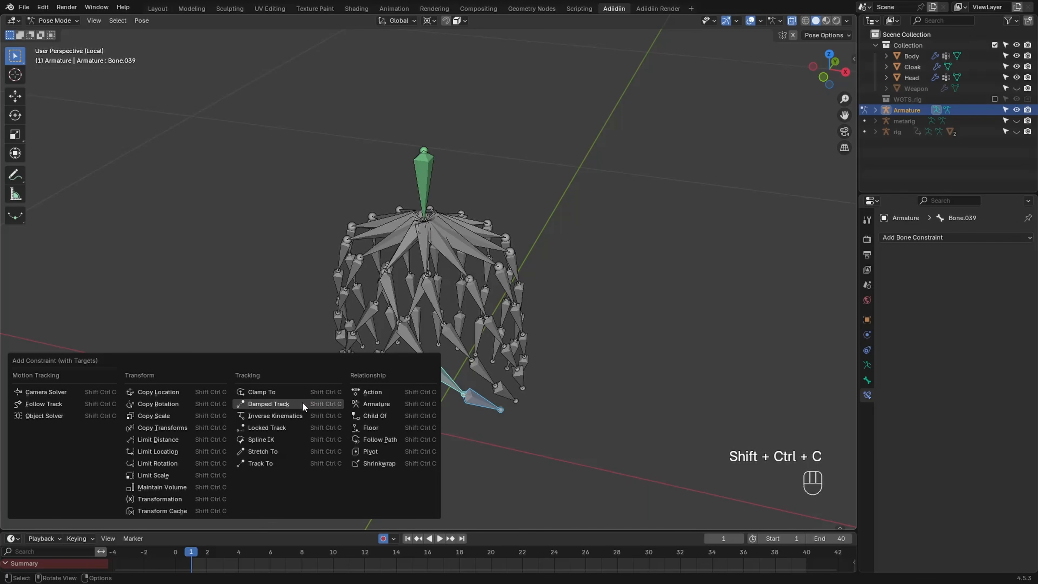
left_click(302, 403)
type("0.5")
key("Return")
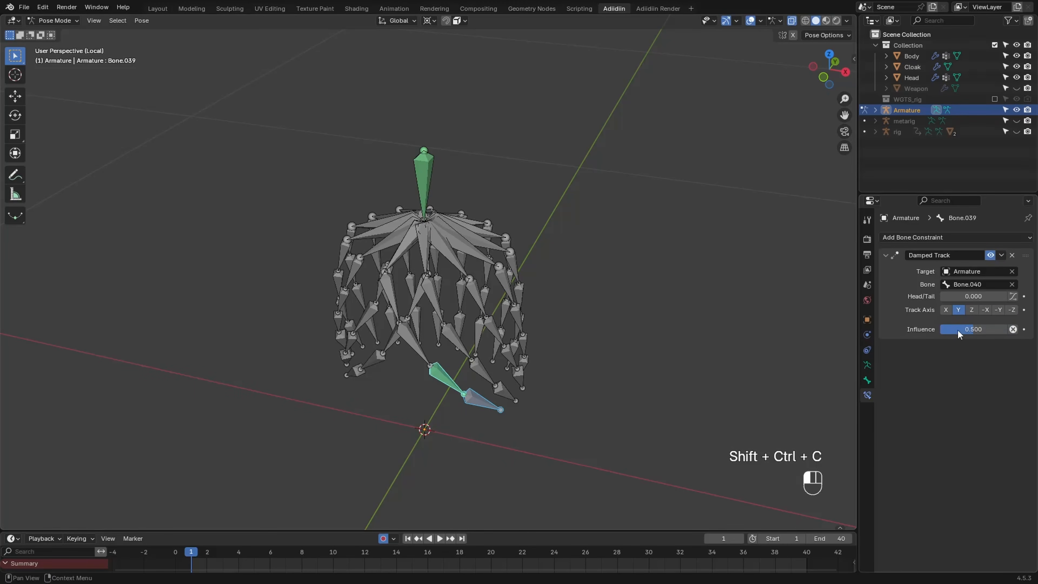
Add Damped Track constraints with 0.5 influence to the next two bones up the front chain, each targeting the bone below it
left_click(411, 365, "shift")
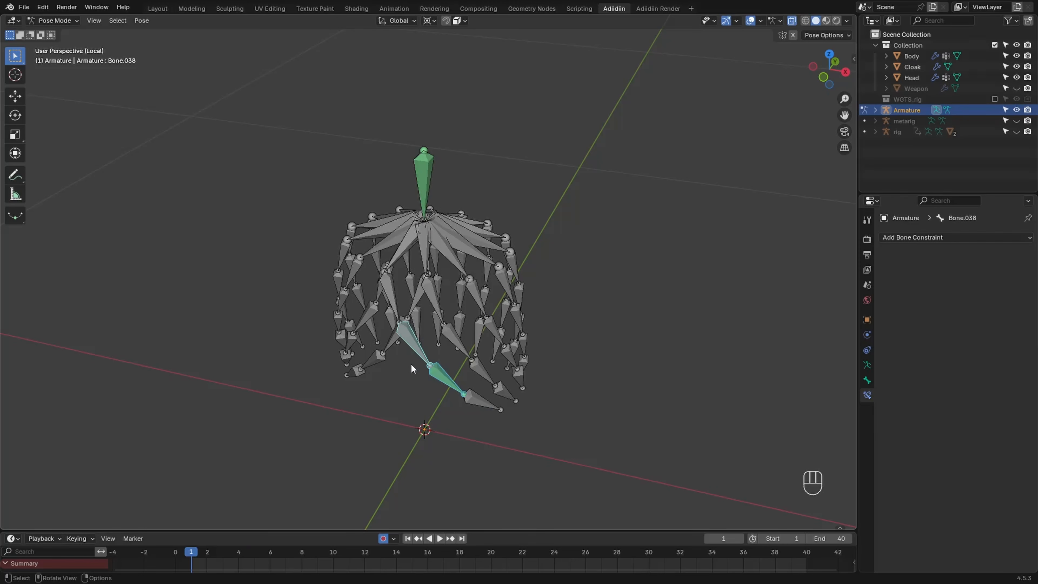
key("shift+ctrl+c")
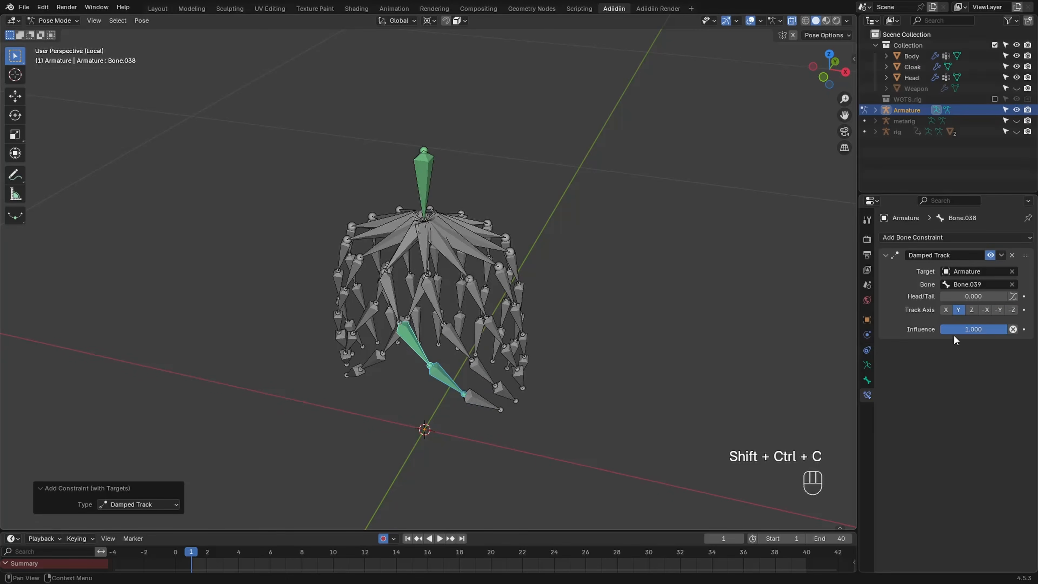
left_click(960, 330)
middle_click_drag(443, 359, 447, 385)
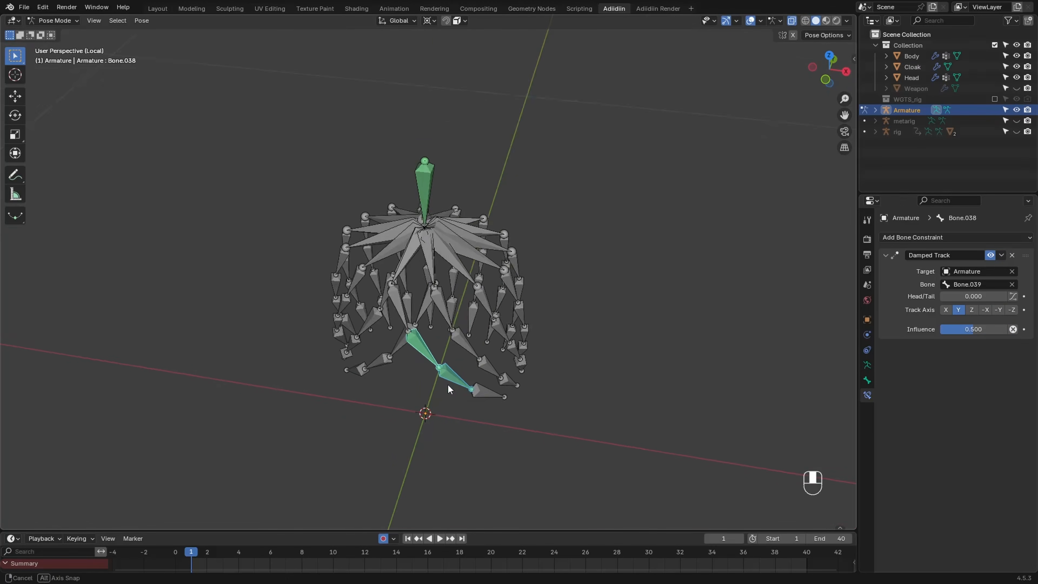
left_click(410, 327, "shift")
key("ctrl+shift+c")
left_click(960, 330)
type("0.5")
key("Return")
Add Damped Track constraints with 0.5 influence along the neighbouring front chain, each bone targeting the one below it
key("ctrl+shift+c")
key("ctrl+shift+c")
left_click(448, 376)
left_click(420, 335, "shift")
key("ctrl+shift+c")
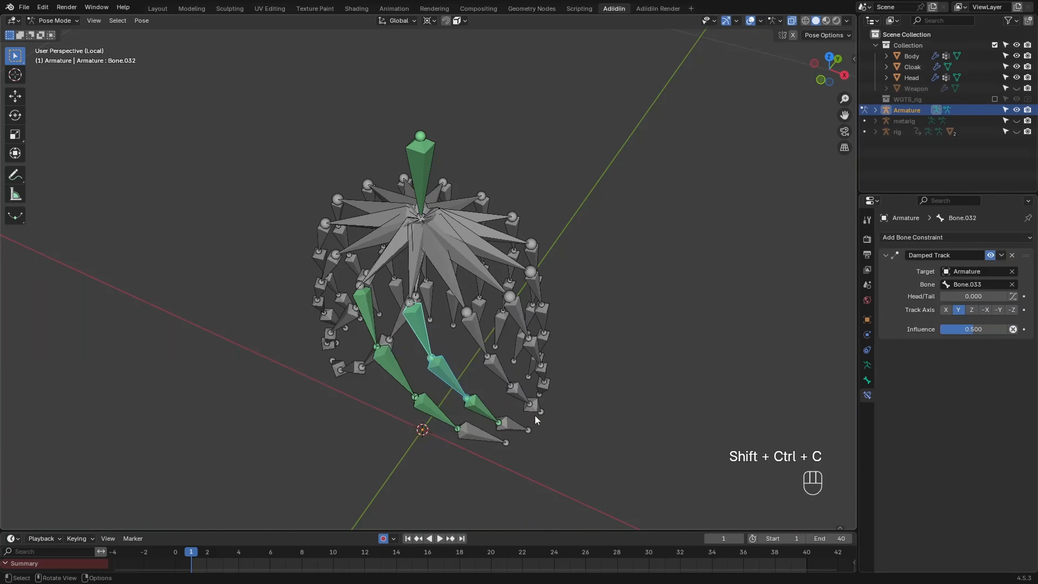
Add Damped Track constraints with 0.5 influence to the next unconstrained strands around the cloak's side, each bone targeting the one below it
middle_click_drag(539, 419, 409, 429)
left_click(425, 386, "shift")
key("ctrl+shift+c")
left_click(410, 456)
left_click(392, 425)
left_click(368, 382, "shift")
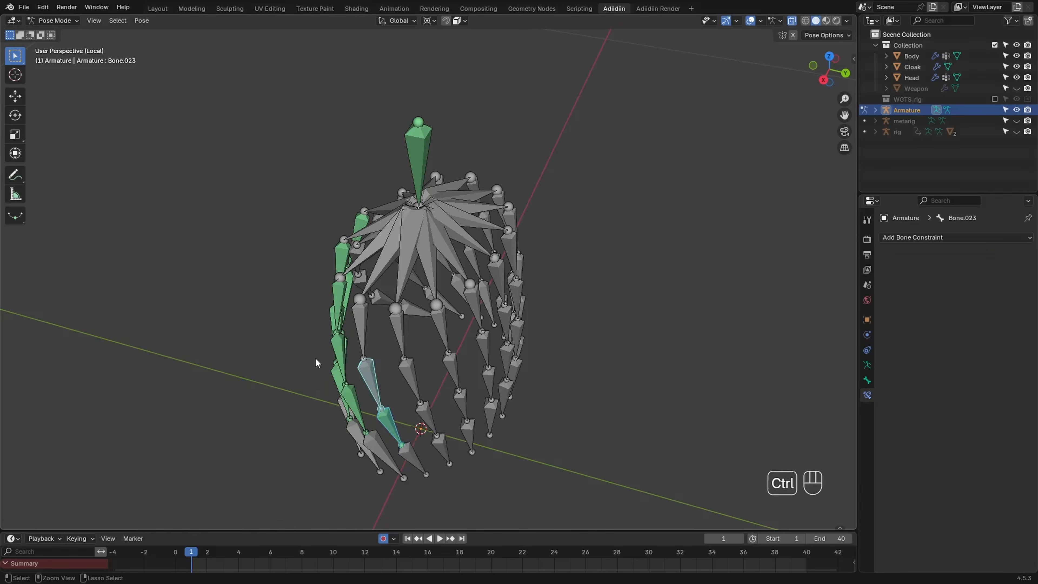
key("ctrl+shift+c")
left_click(412, 338)
middle_click_drag(412, 338, 727, 345)
left_click(962, 330)
type(".5")
key("Return")
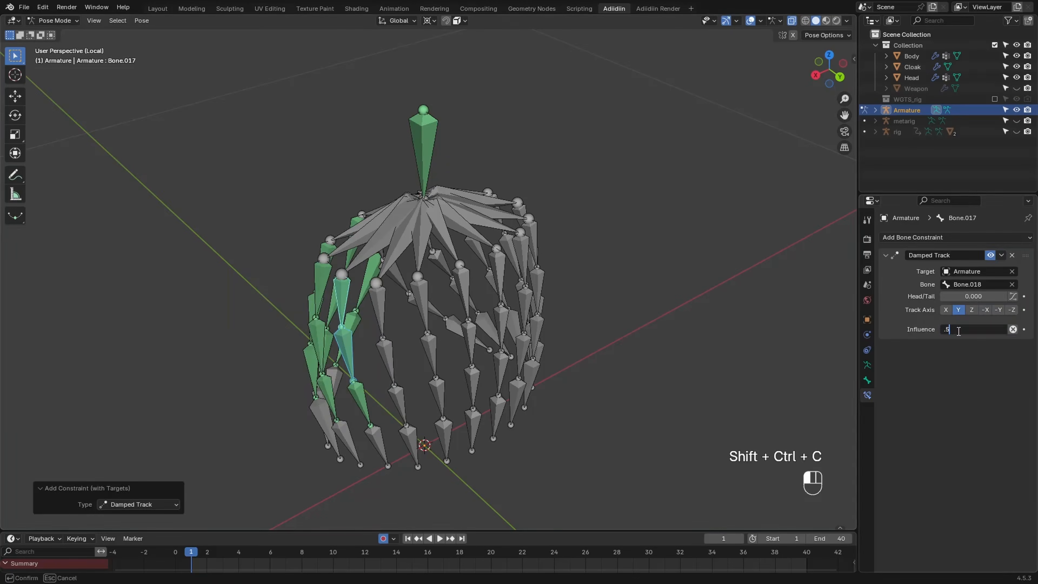
Add Damped Track constraints with 0.5 influence along the strands between the constrained side and the cloak's back, each bone targeting the one below
left_click(388, 362)
left_click(377, 311, "shift")
left_click(437, 398)
left_click(428, 354, "shift")
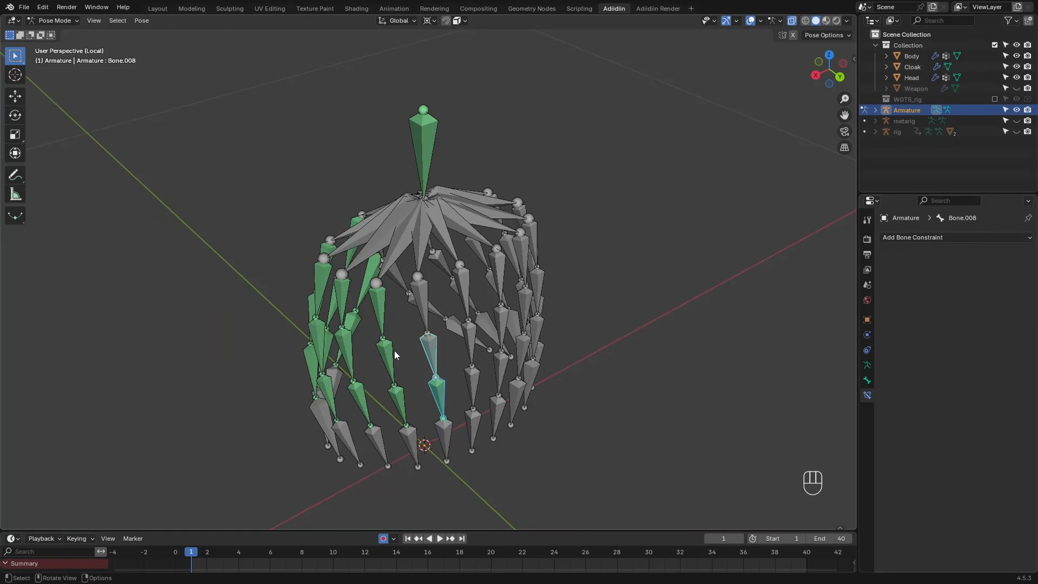
key("ctrl+shift+c")
left_click(359, 346)
left_click(421, 395)
left_click(419, 347, "shift")
key("ctrl+shift+c")
left_click(364, 369)
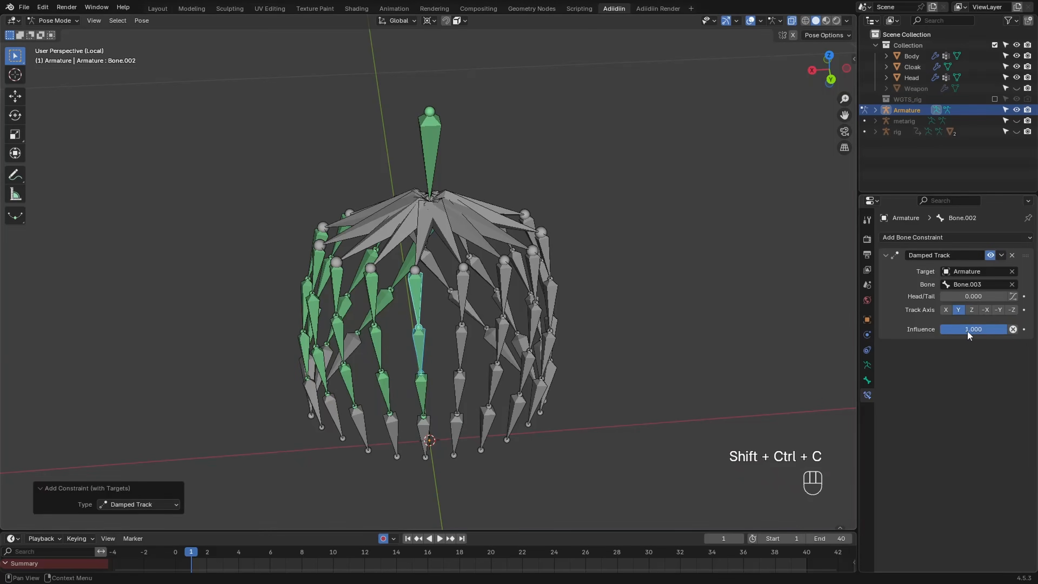
Add Damped Track constraints with 0.5 influence along the strand just past the middle of the back, each bone targeting the one below
left_click(458, 395)
left_click(461, 348, "shift")
key("ctrl+shift+c")
left_click(392, 348)
middle_click_drag(461, 347, 613, 352)
left_click(960, 330)
type(".5")
Continue around the back with the following strand, adding 0.5-influence Damped Track constraints that target each bone's lower neighbour
left_click(452, 439)
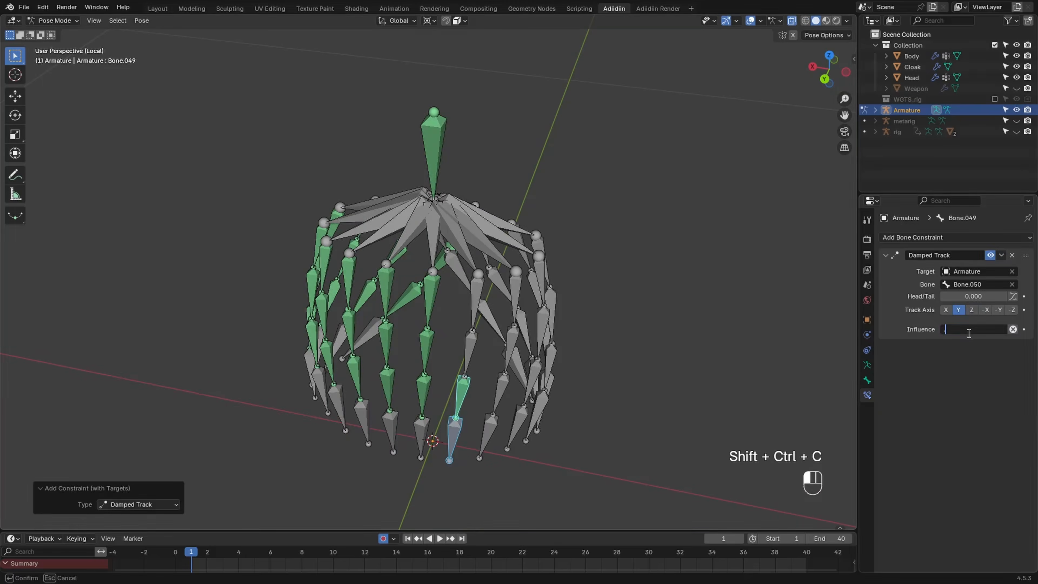
left_click(462, 392, "shift")
key("ctrl+shift+c")
left_click(408, 368)
middle_click_drag(746, 376, 837, 368)
left_click(960, 330)
type(".5")
key("Return")
left_click(449, 372)
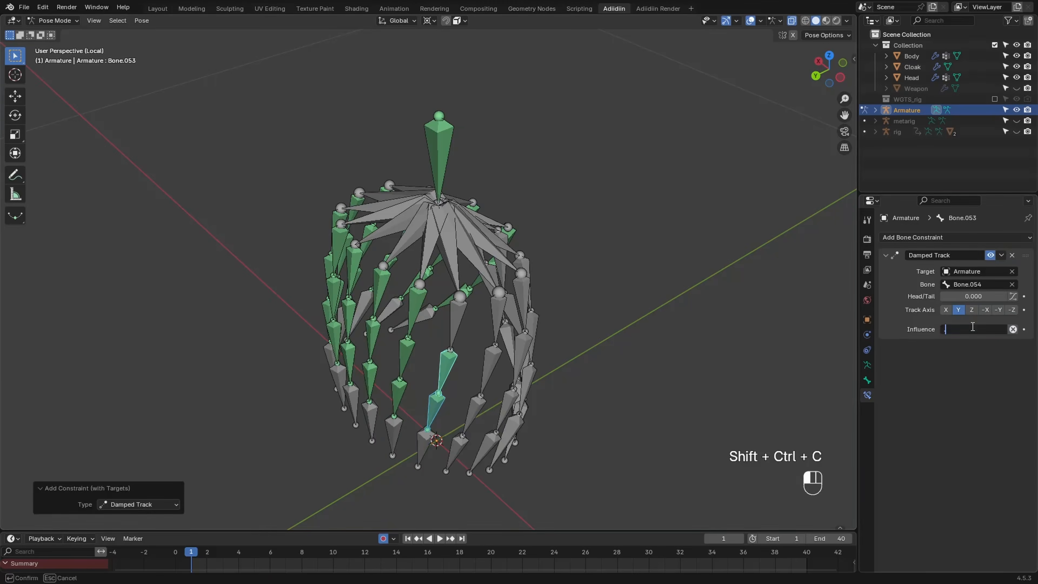
left_click(458, 323, "shift")
key("ctrl+shift+c")
left_click(409, 359)
Add Damped Track constraints with 0.5 influence to the strands along the cloak's opposite side, each bone targeting the one below it
left_click(474, 413)
left_click(486, 343, "shift")
middle_click_drag(487, 343, 399, 457)
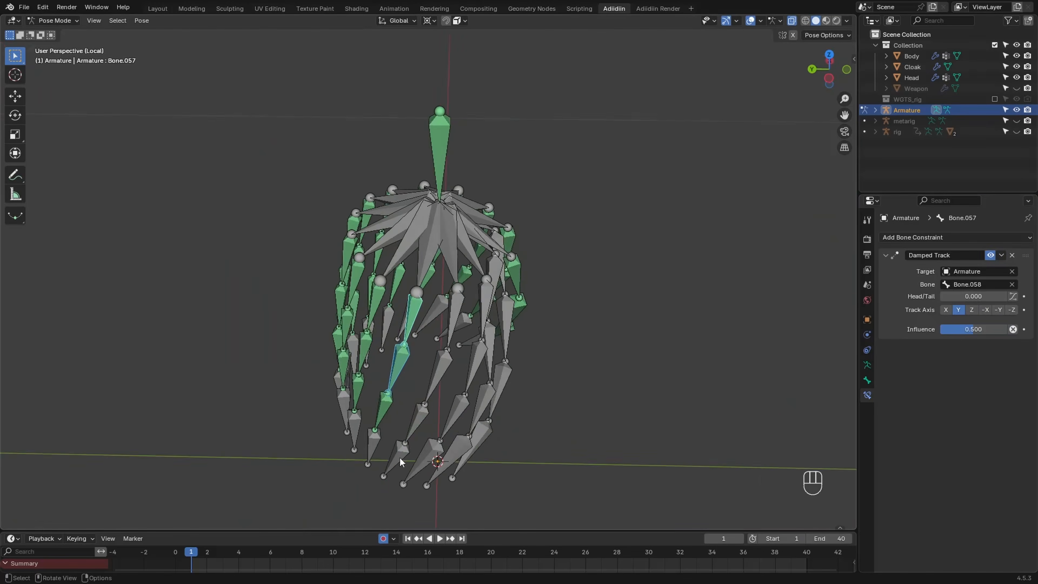
left_click(417, 413)
middle_click_drag(417, 413, 391, 406)
left_click(390, 407)
key("ctrl+shift+c")
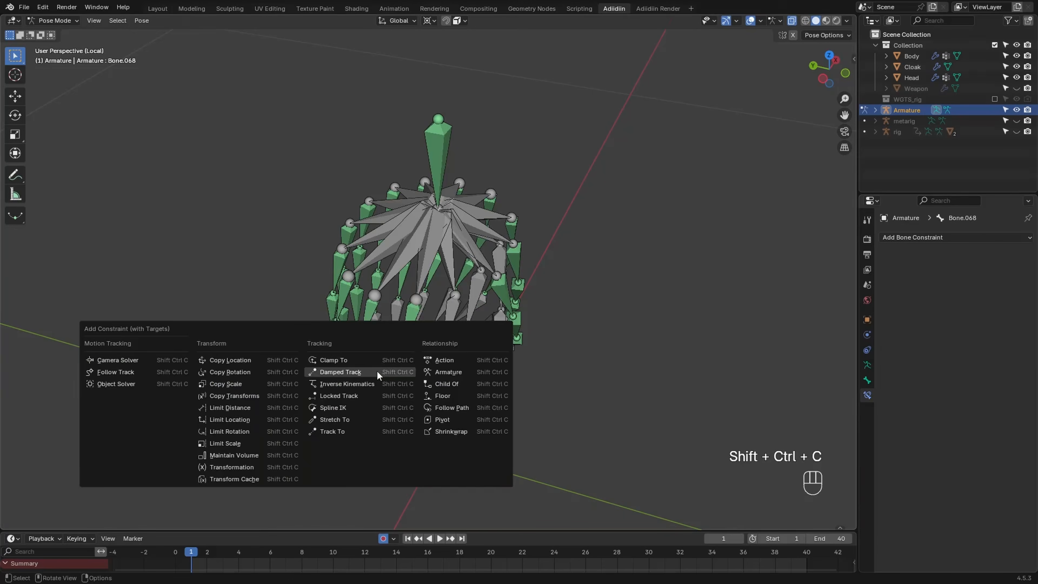
left_click(360, 369)
middle_click_drag(596, 344, 821, 370)
left_click(969, 329)
type(".5")
key("Return")
Constrain the remaining front strands with Damped Track at 0.5 influence, each bone targeting the one below it
key("ctrl+shift+c")
left_click(970, 329)
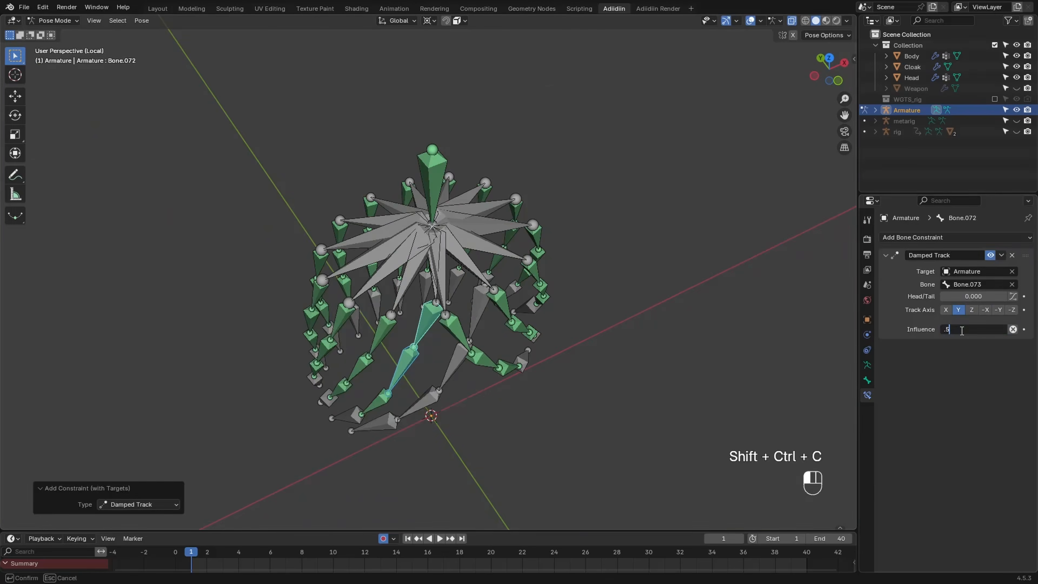
key("ctrl+shift+c")
left_click(952, 329)
key("ctrl+shift+c")
left_click(969, 329)
type(".5")
middle_click_drag(809, 346, 302, 193)
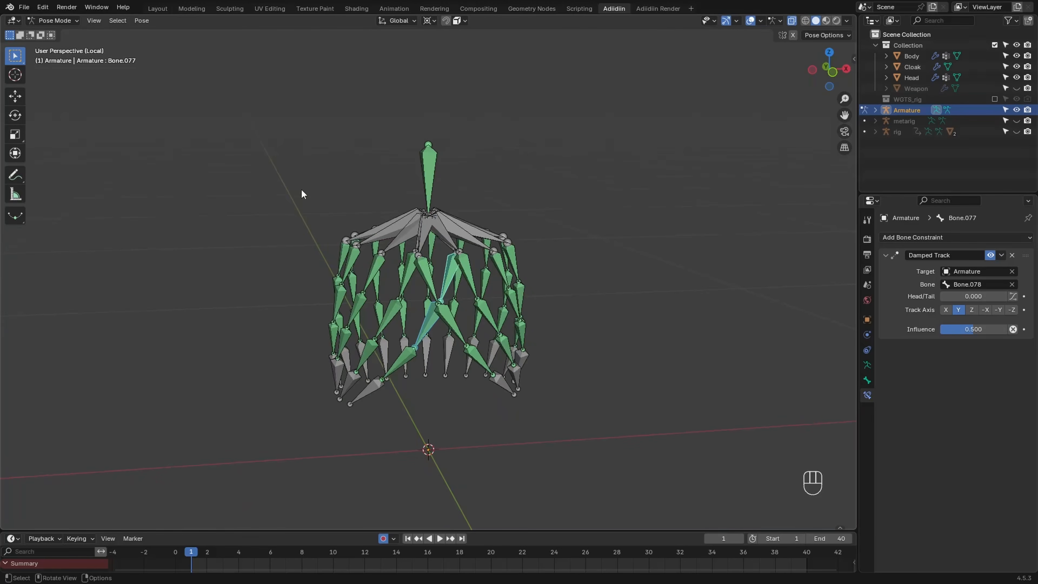
Test the strands' follow-through by moving the root bone freely and along the Z axis
left_click(411, 189)
key("g")
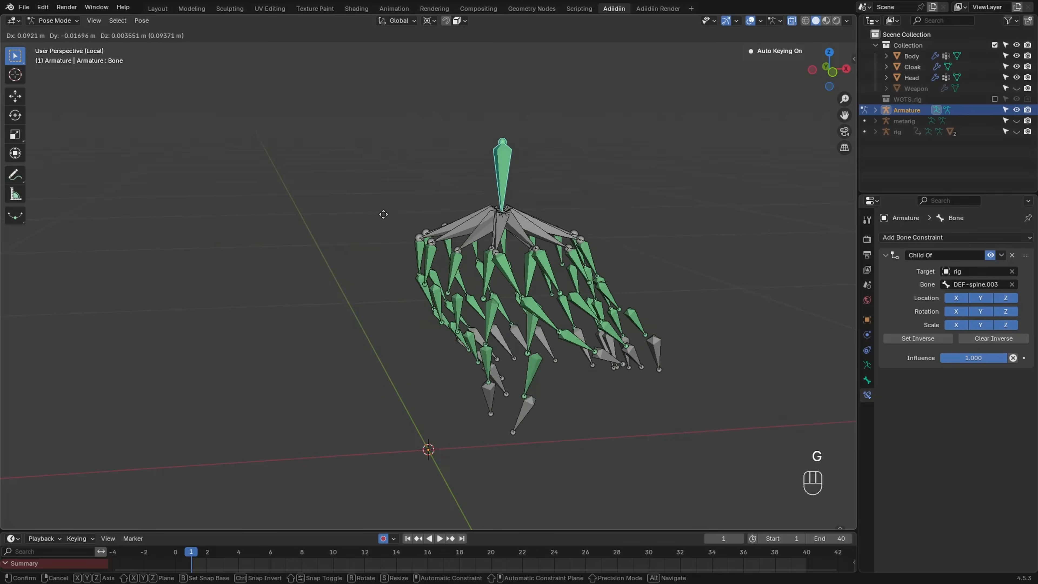
right_click(360, 217)
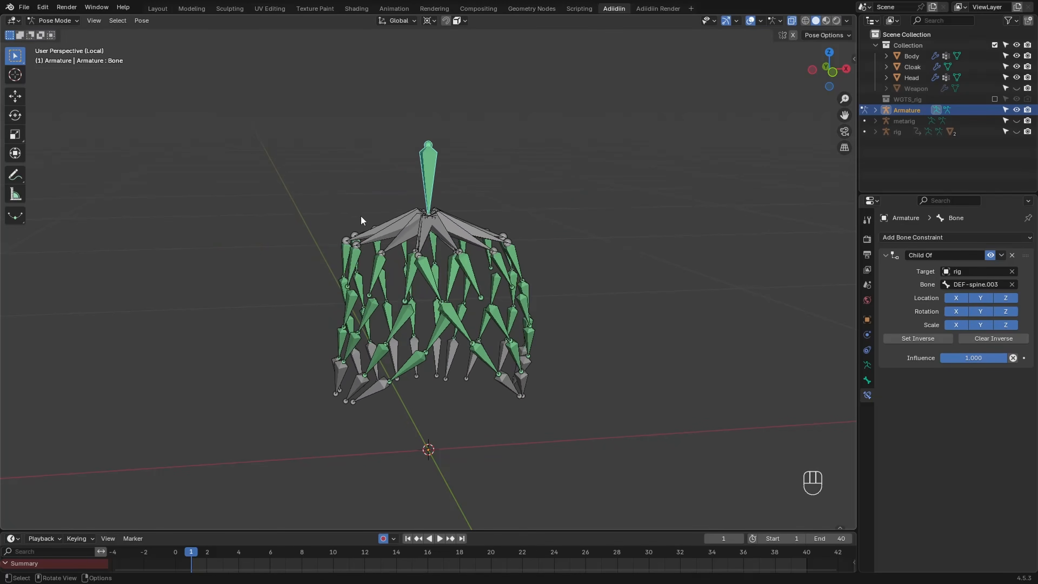
key("g")
key("z")
left_click(277, 291)
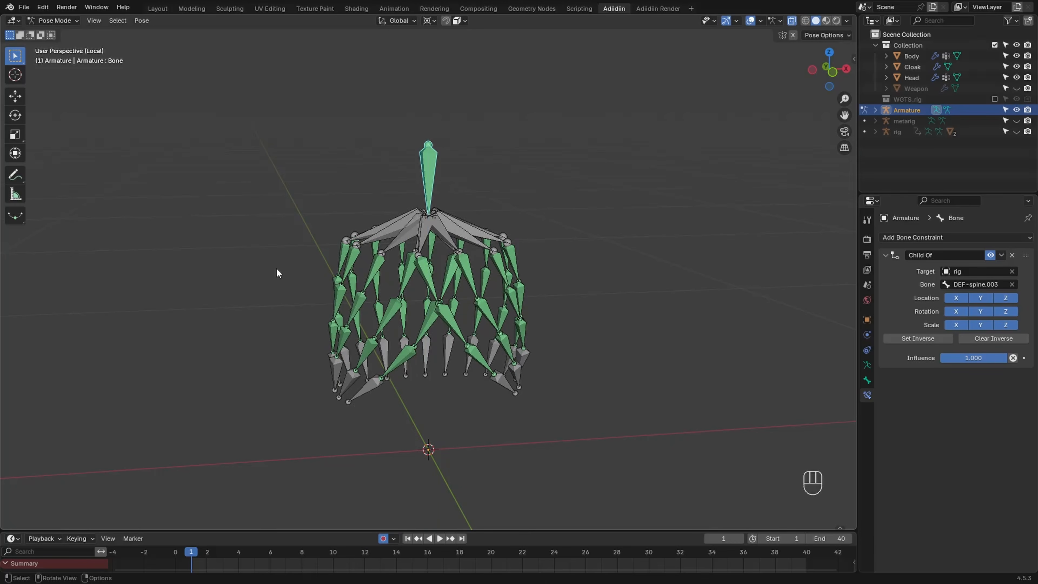
Switch the armature to Edit Mode, leave the isolated view and unhide the Weapon object
key("ctrl+Tab")
key("Tab")
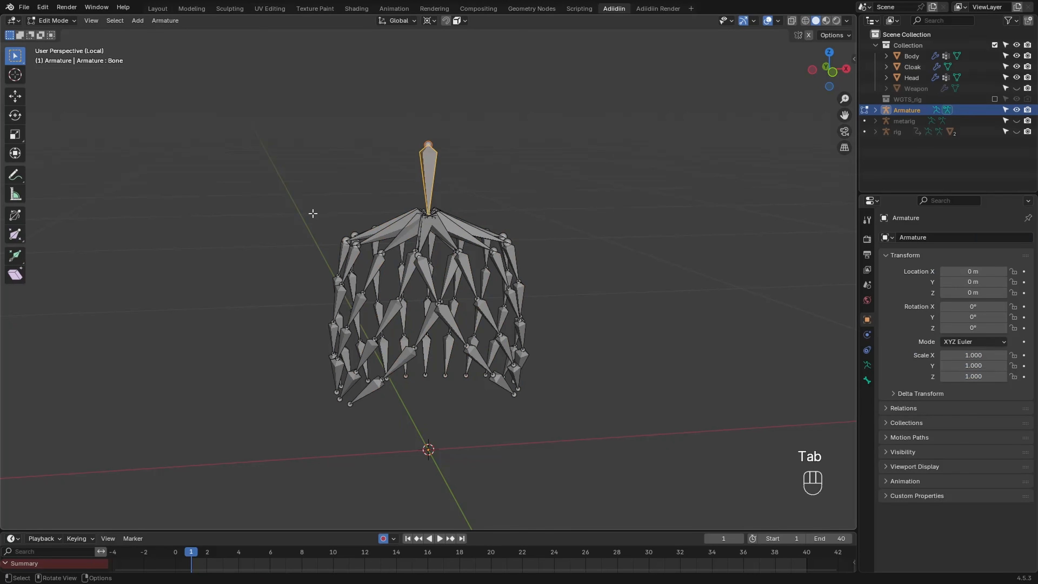
key("slash")
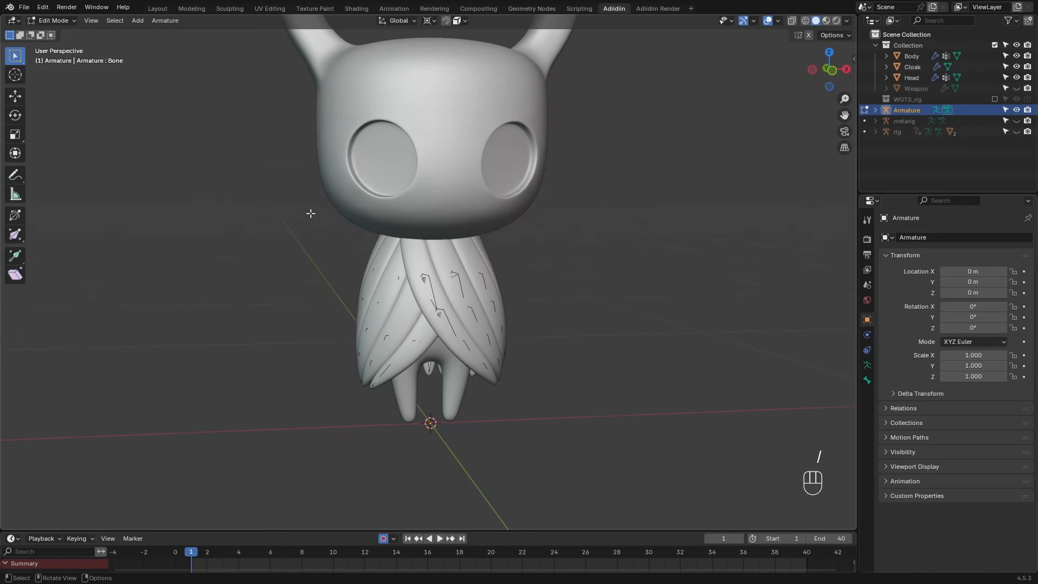
key("KP_3")
left_click(1016, 88)
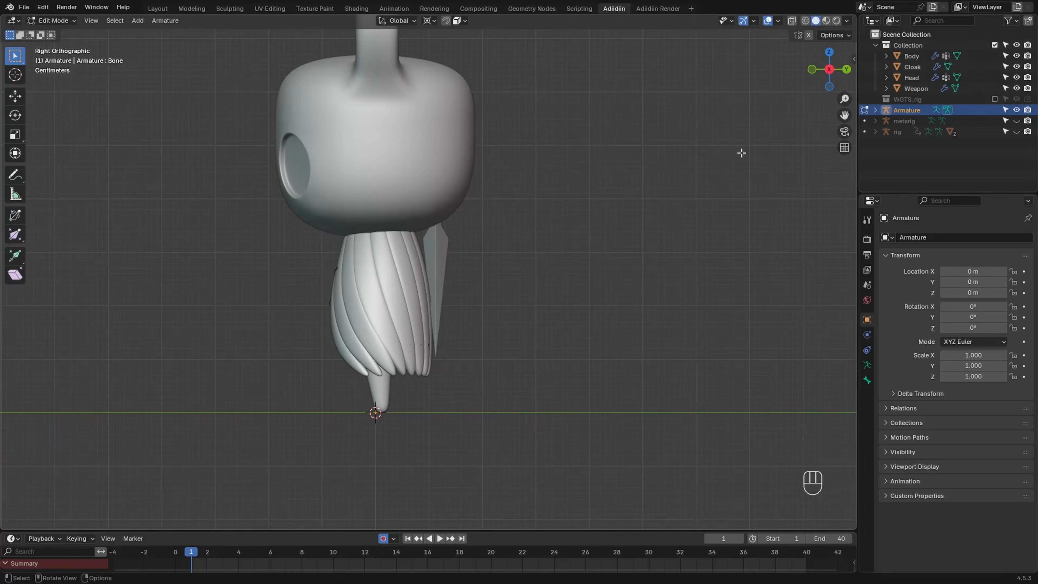
With X-ray on, extrude a three-bone chain from the central hub backwards through the cloak to the weapon
key("alt+z")
scroll(327, 223, "up", 4)
key("e")
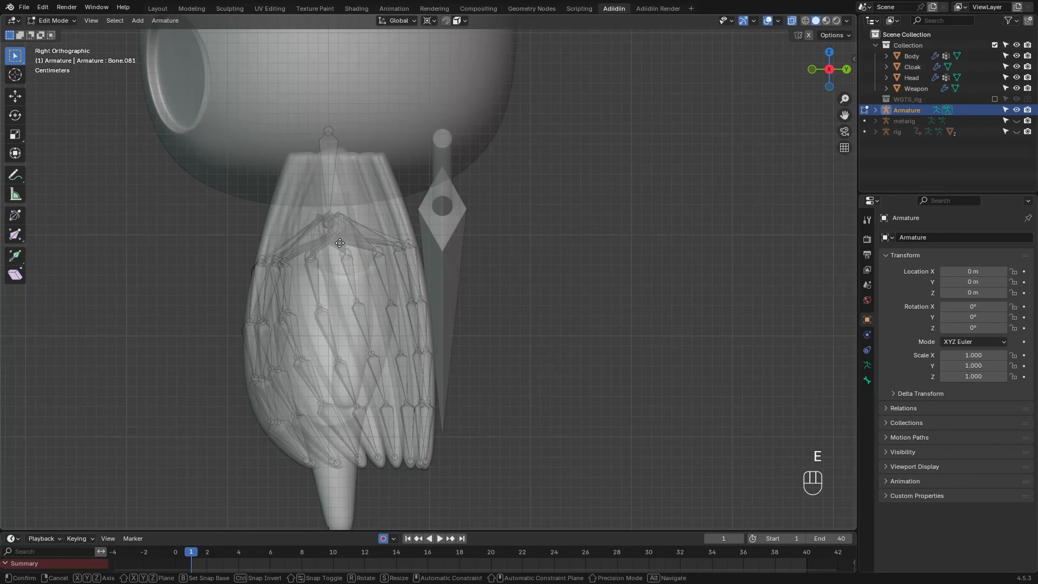
left_click(400, 277)
key("e")
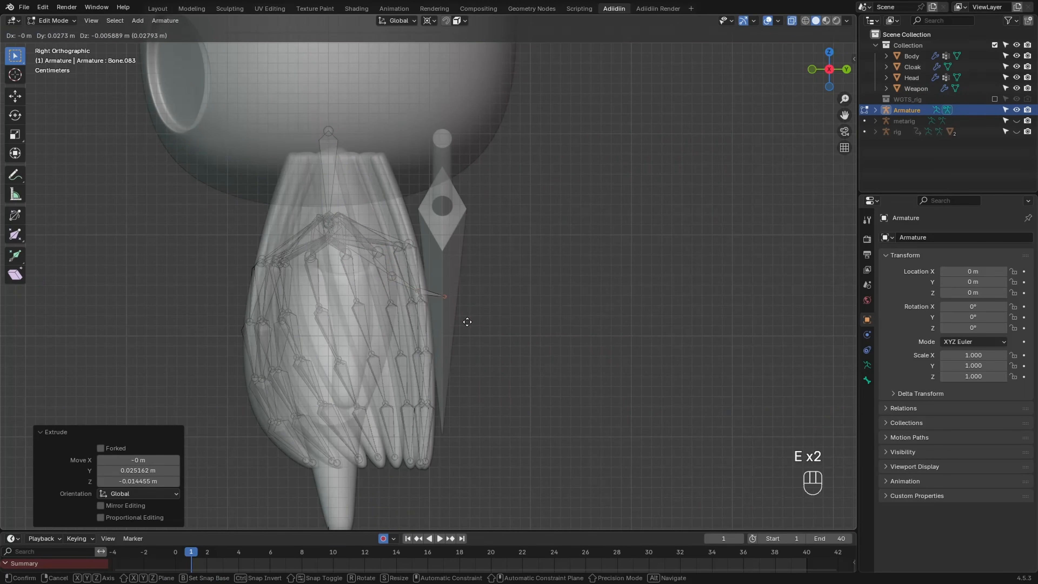
left_click(447, 298)
In Pose Mode, add a Damped Track constraint with 0.25 influence to the weapon chain's middle bone, targeting its last bone
key("ctrl+Tab")
middle_click_drag(375, 313, 463, 363)
left_click(445, 290)
middle_click_drag(444, 289, 332, 293)
left_click(376, 269, "shift")
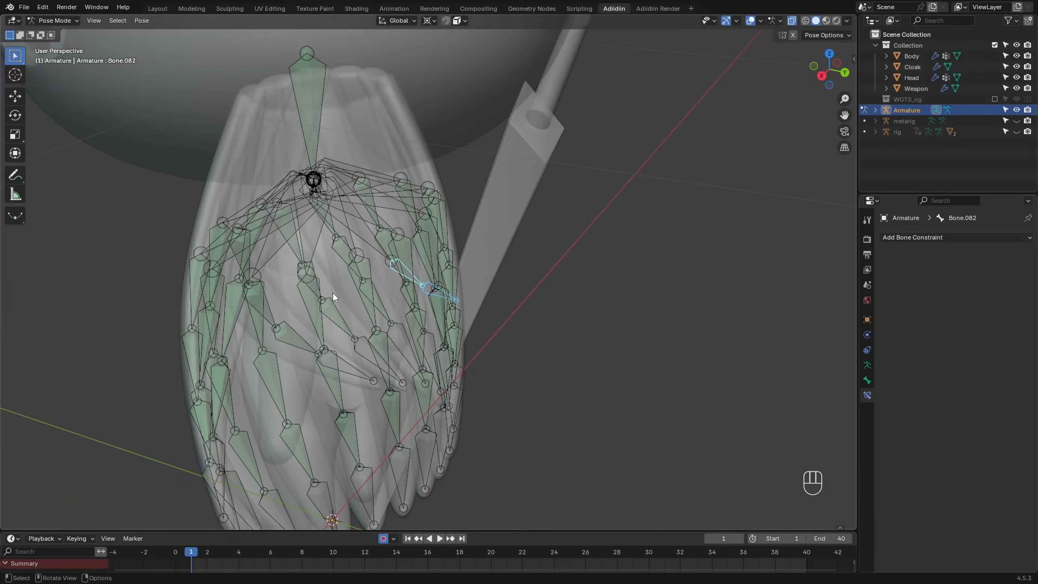
key("shift+ctrl+c")
left_click(292, 299)
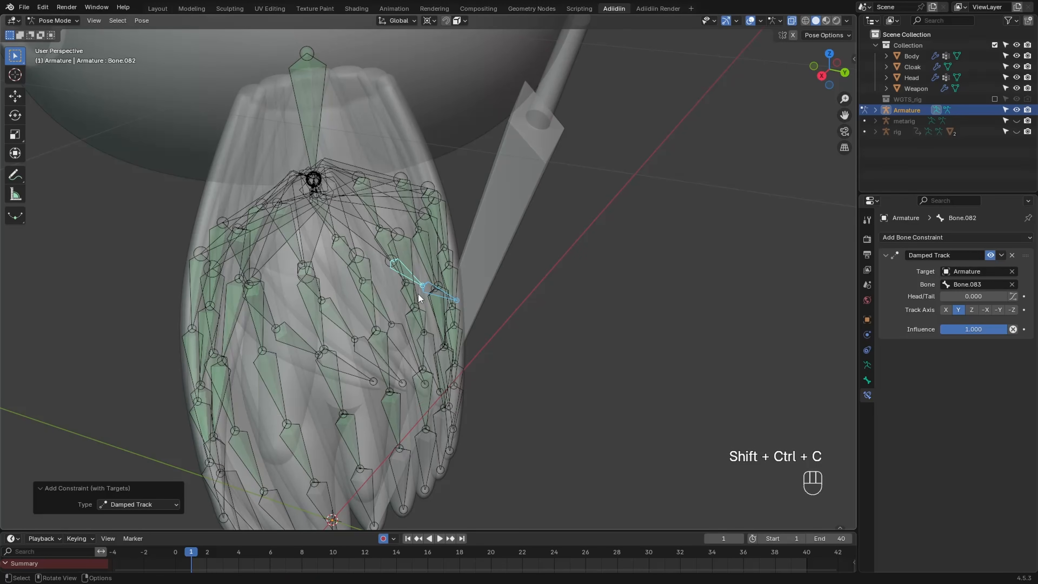
left_click(972, 329)
type(".2")
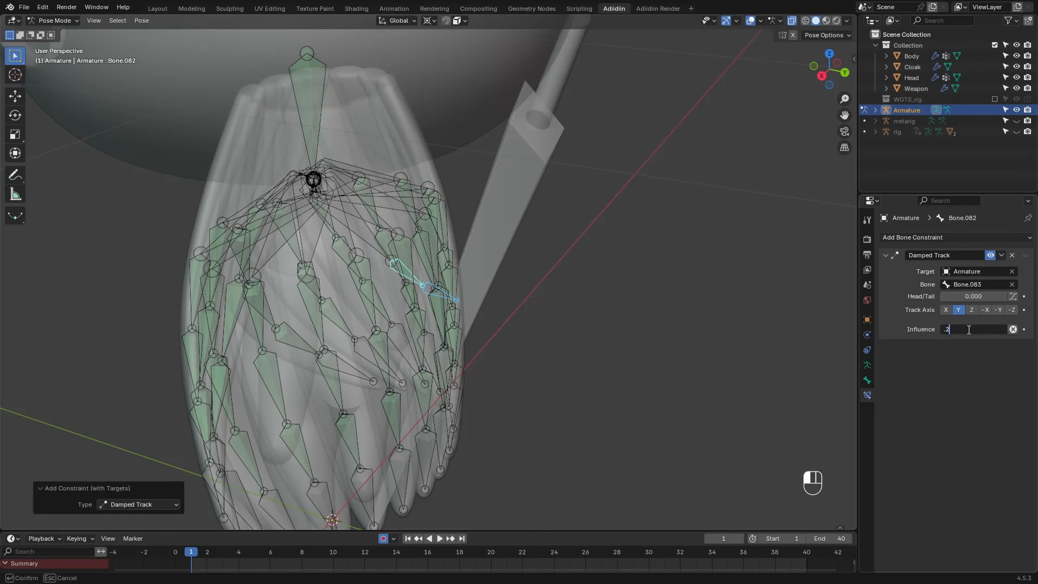
type("5")
key("Return")
Parent the Weapon object to the last bone of the weapon chain using the Bone parent type
middle_click_drag(339, 313, 281, 285, "ctrl")
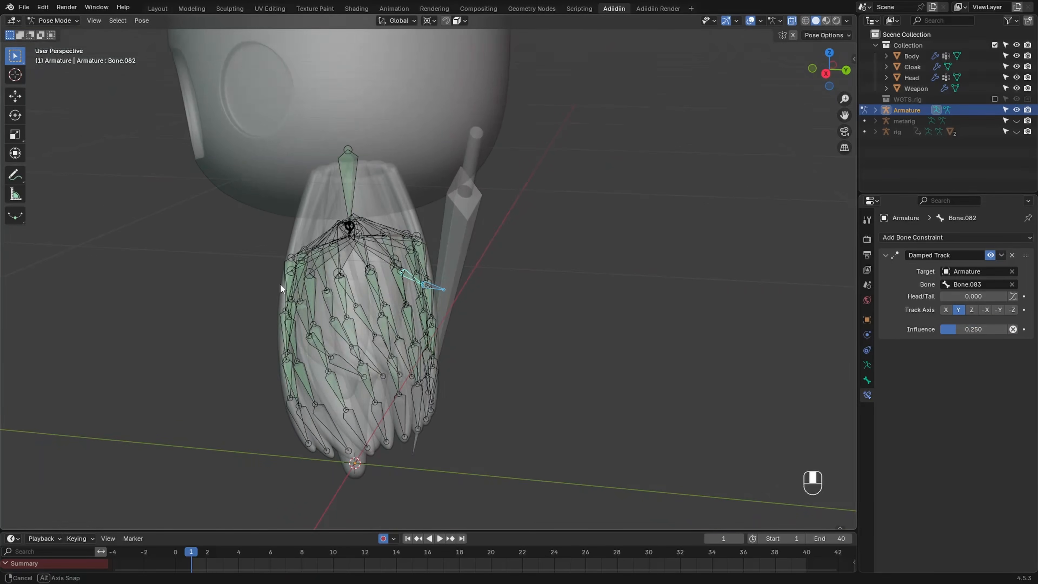
key("ctrl+Tab")
key("alt+z")
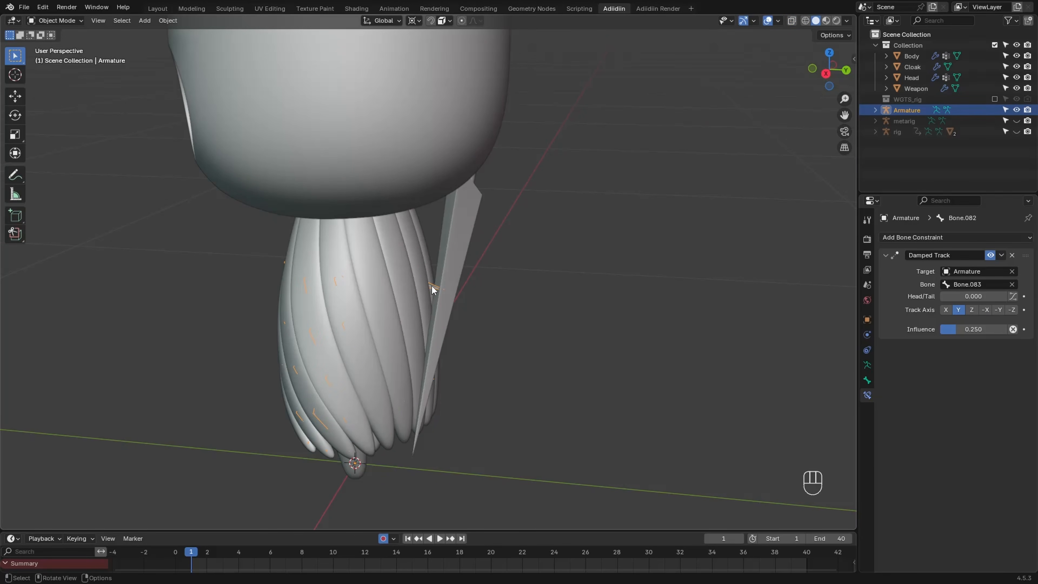
key("Tab")
key("alt+z")
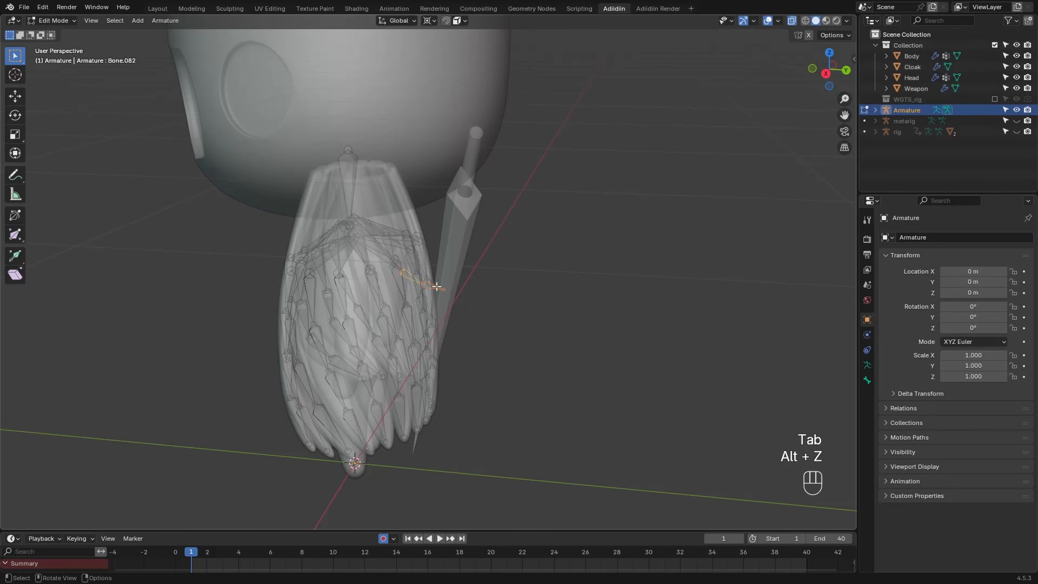
key("ctrl+Tab")
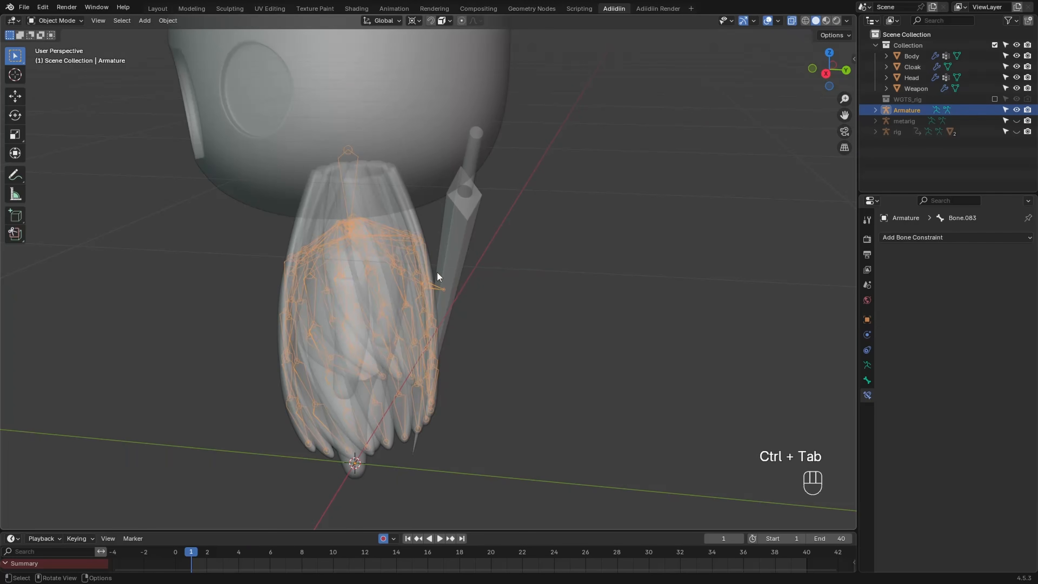
left_click(457, 264)
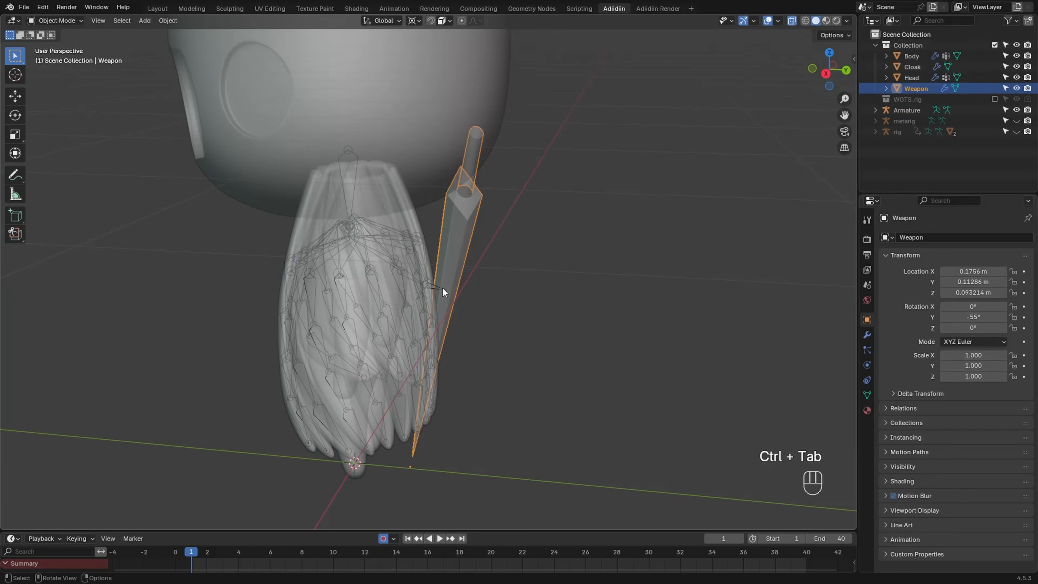
left_click(443, 288, "shift")
key("ctrl+p")
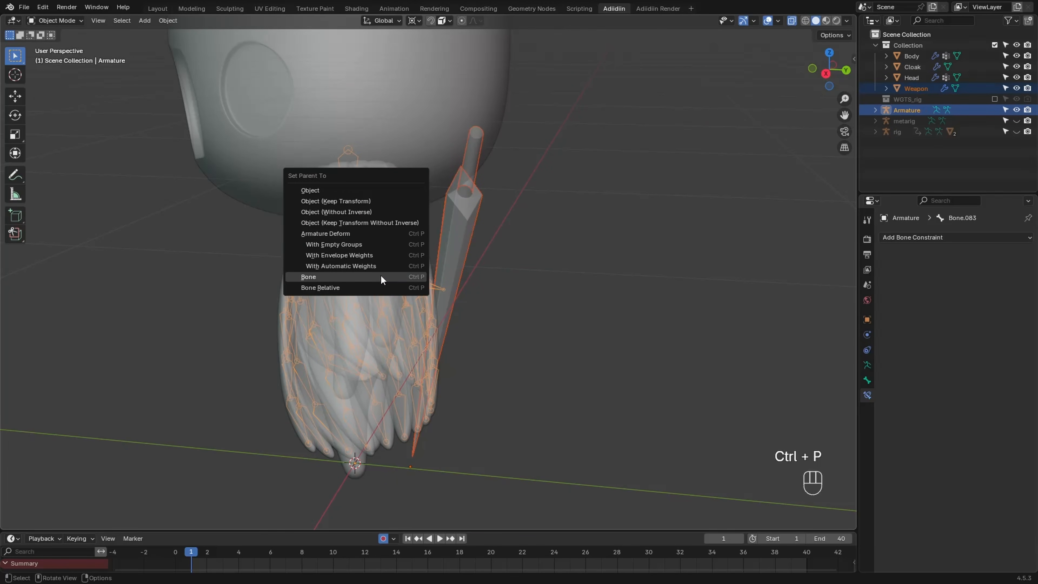
left_click(380, 275)
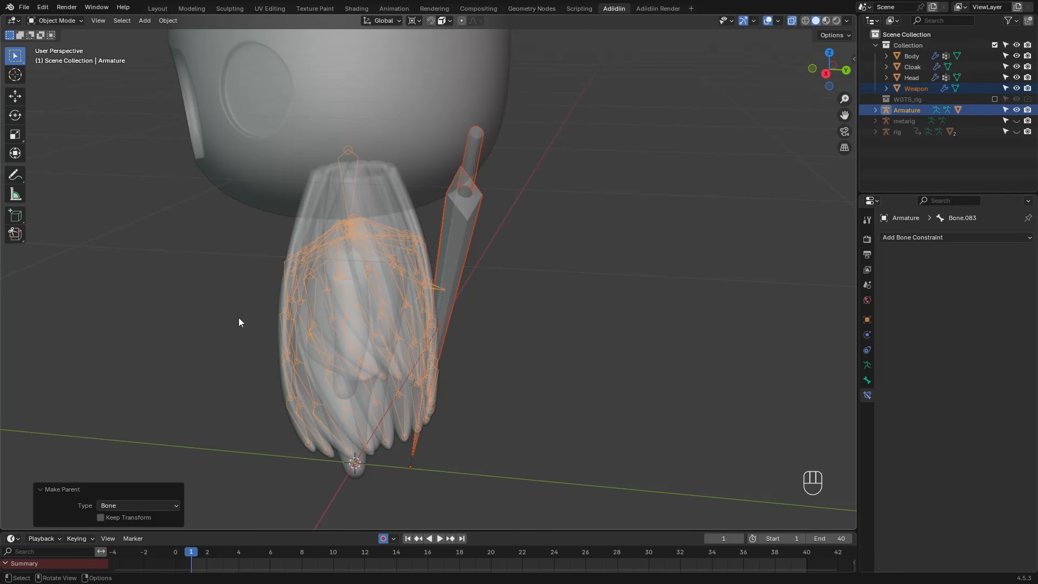
Parent the Cloak mesh to the cloak armature with automatic weights
middle_click_drag(241, 322, 361, 284)
key("alt+z")
left_click(384, 319)
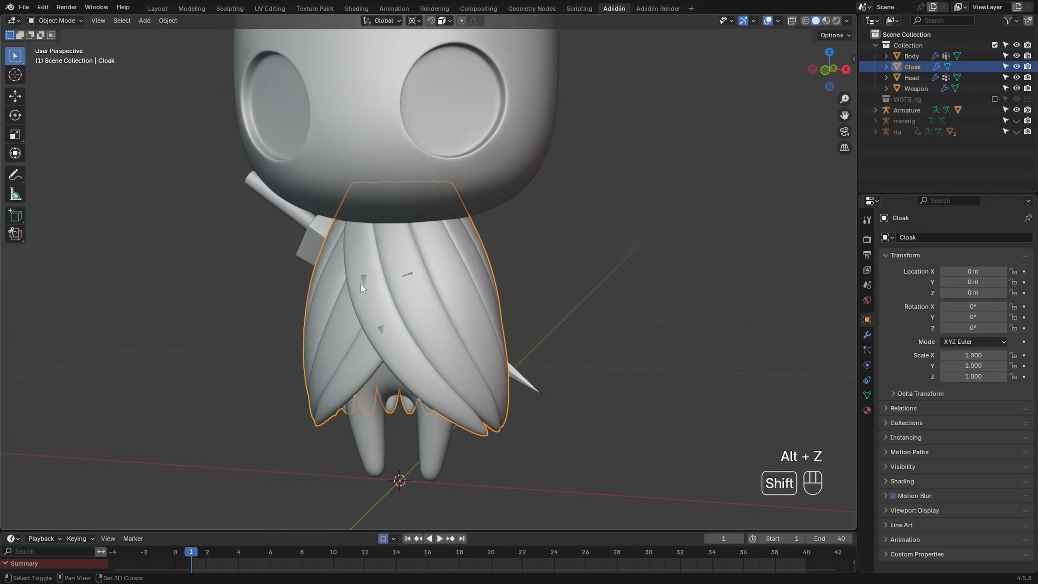
left_click(361, 277, "shift")
key("ctrl+p")
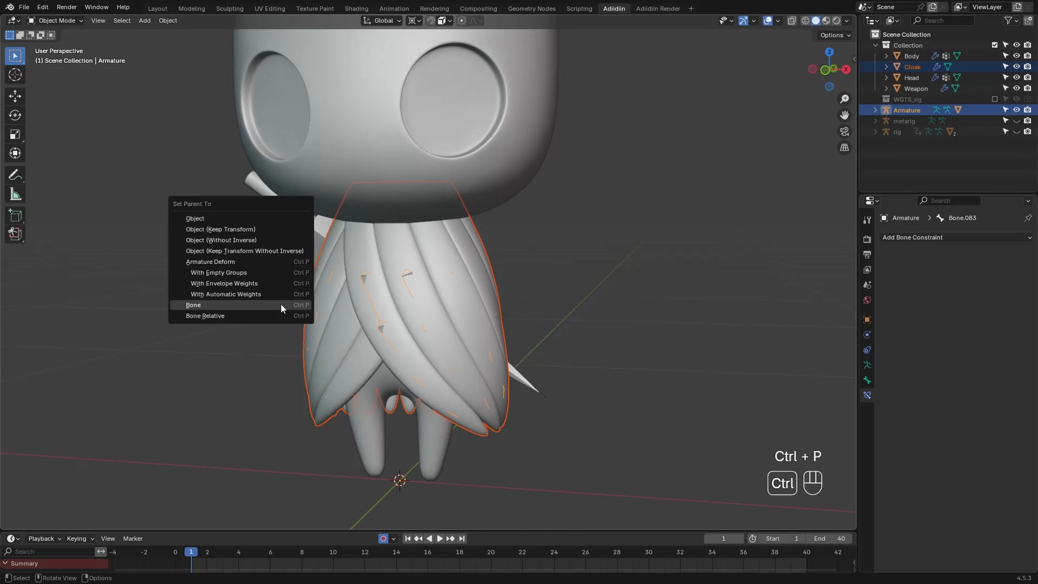
left_click(274, 294)
Hide the viewport overlays and play the jump animation to check the motion of the cloak and weapon
scroll(247, 339, "down", 8)
key("shift+alt+z")
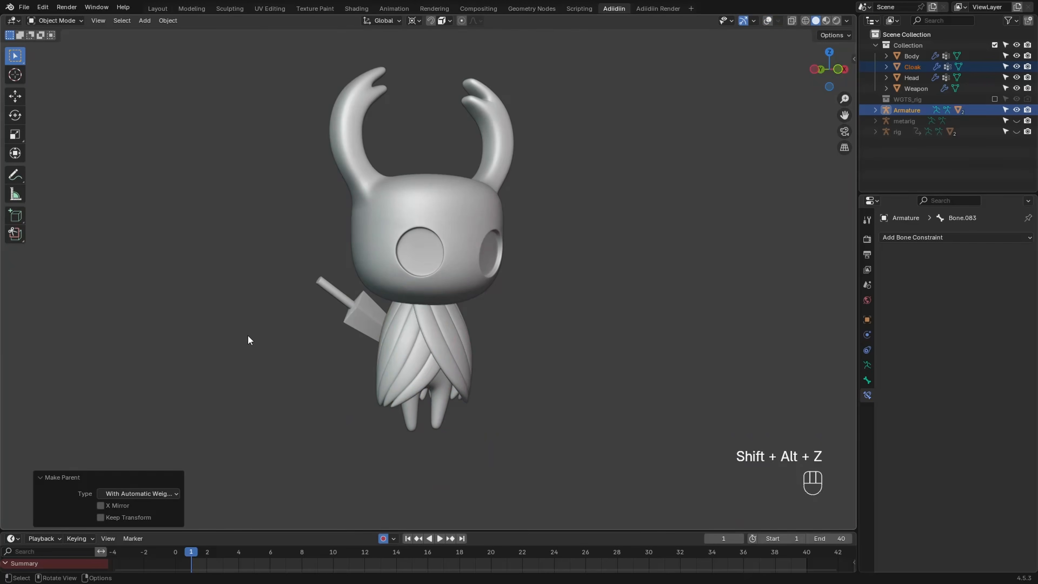
key("shift+space")
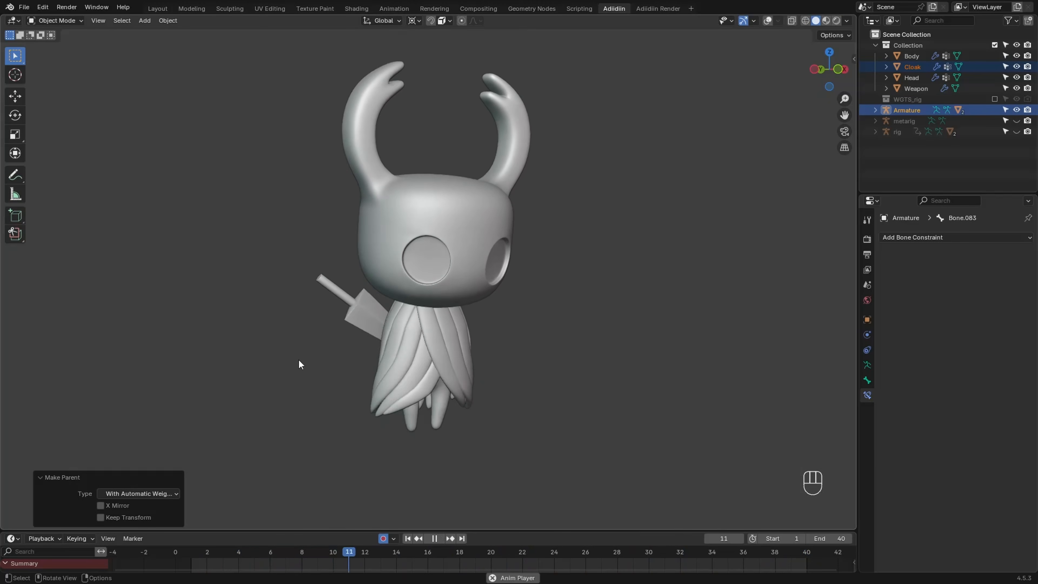
key("shift+space")
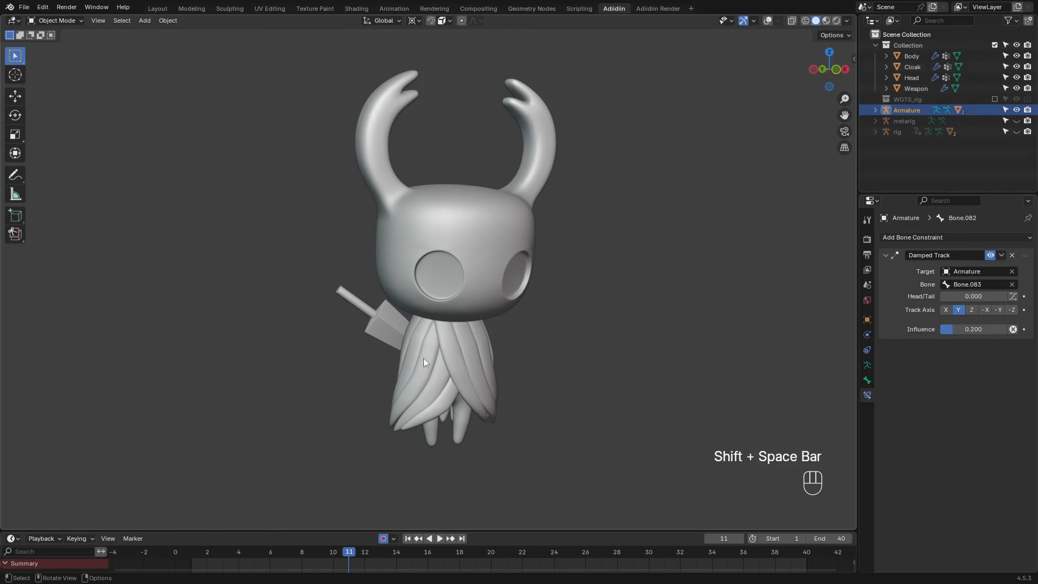
Move the Cloak's Armature modifier above its Subdivision modifier, and play the jump animation to check the cloak's deformation
left_click(424, 359)
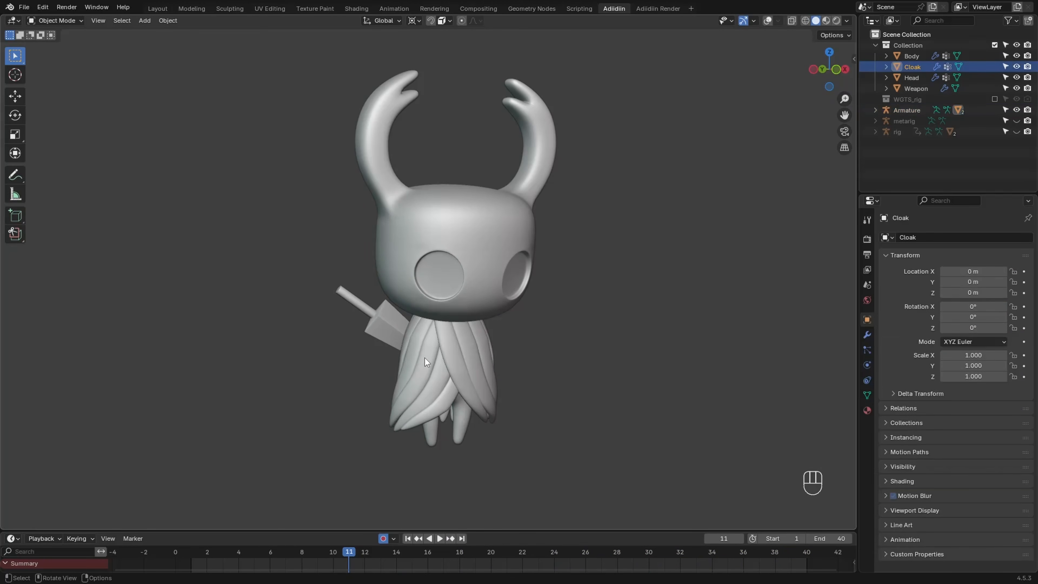
key("shift+alt+z")
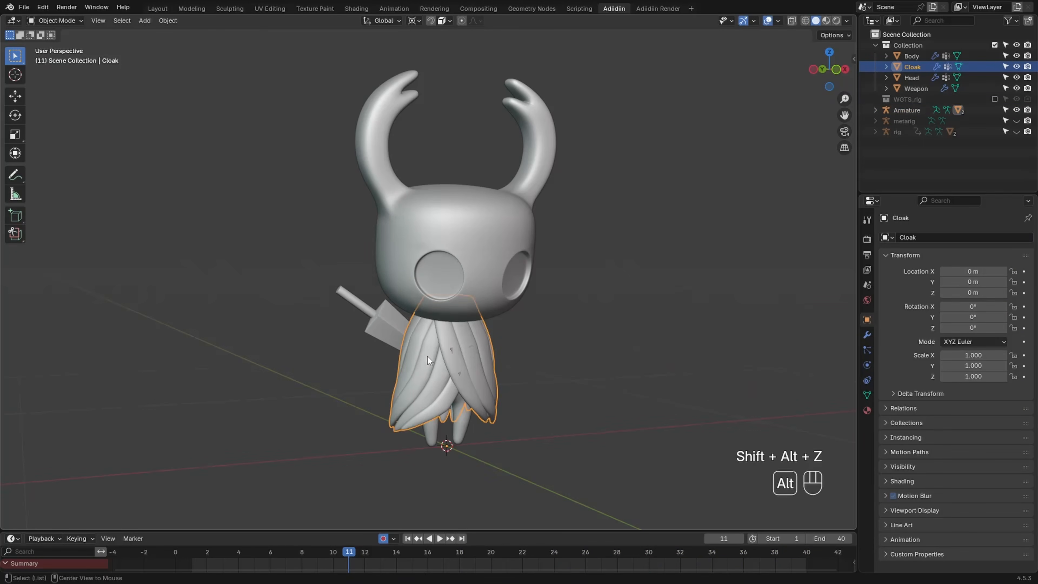
left_click(867, 335)
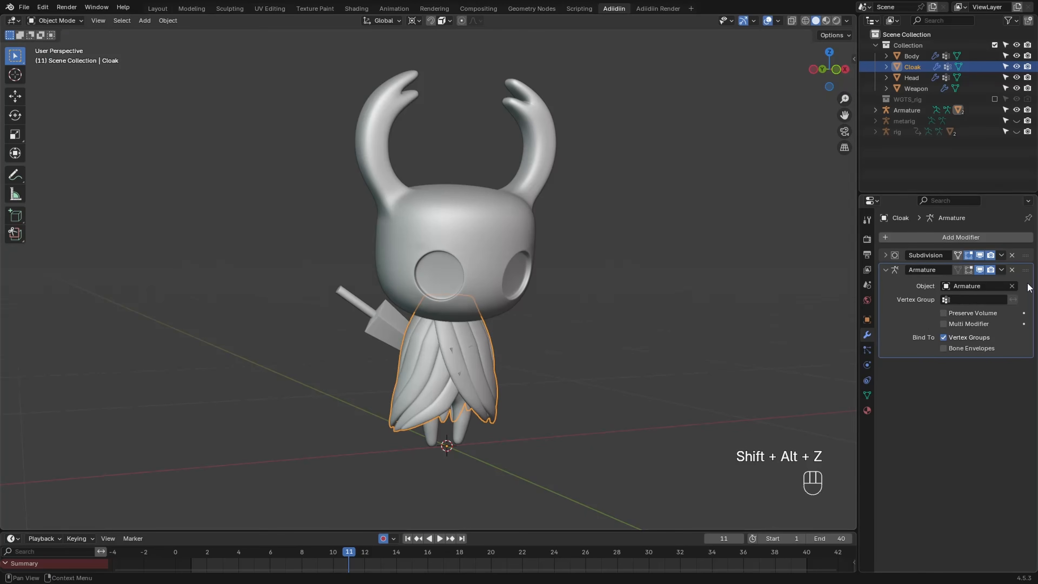
left_click_drag(1025, 270, 1025, 251)
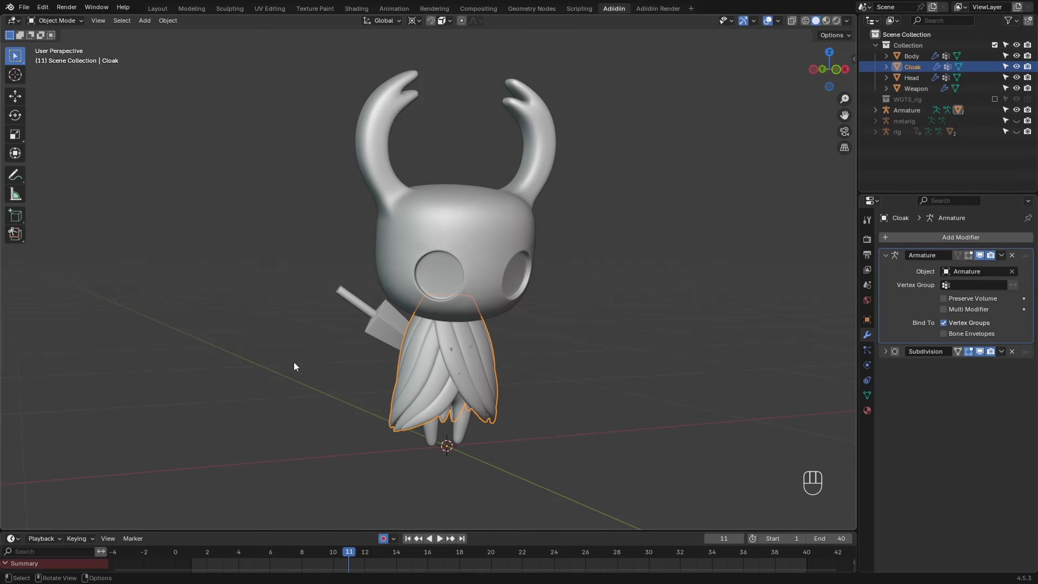
key("shift+space")
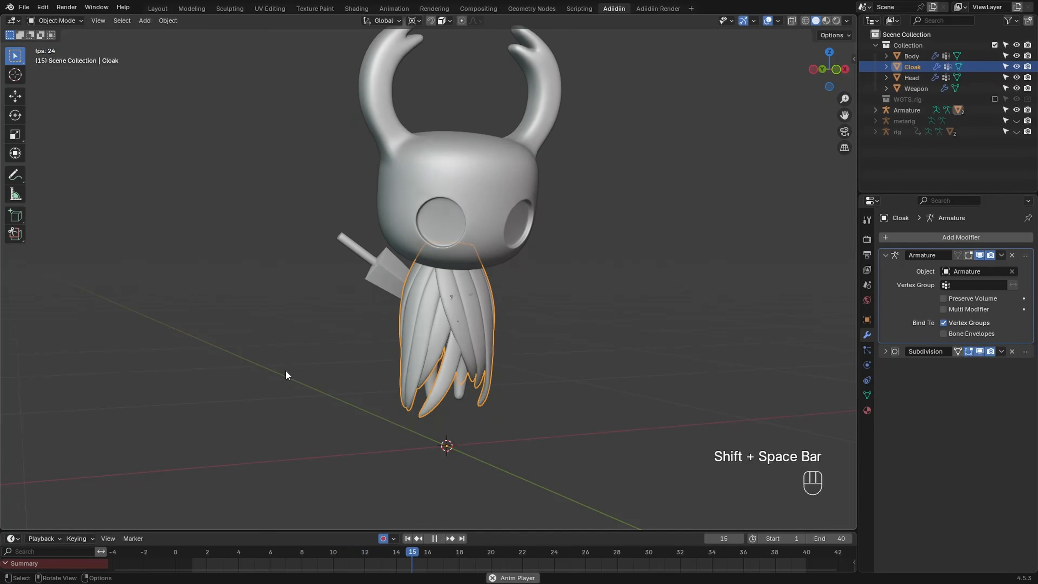
left_click(273, 368)
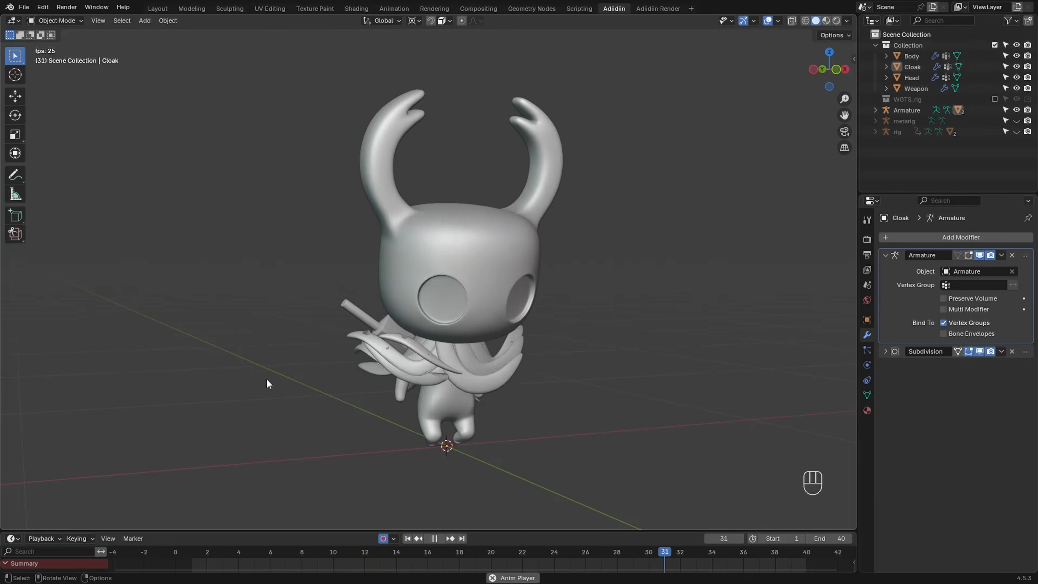
key("Escape")
Bake the lower cloak bones' pose over frames 1 to 40 with Visual Keying and Clear Constraints, and play it back without overlays
key("ctrl+Tab")
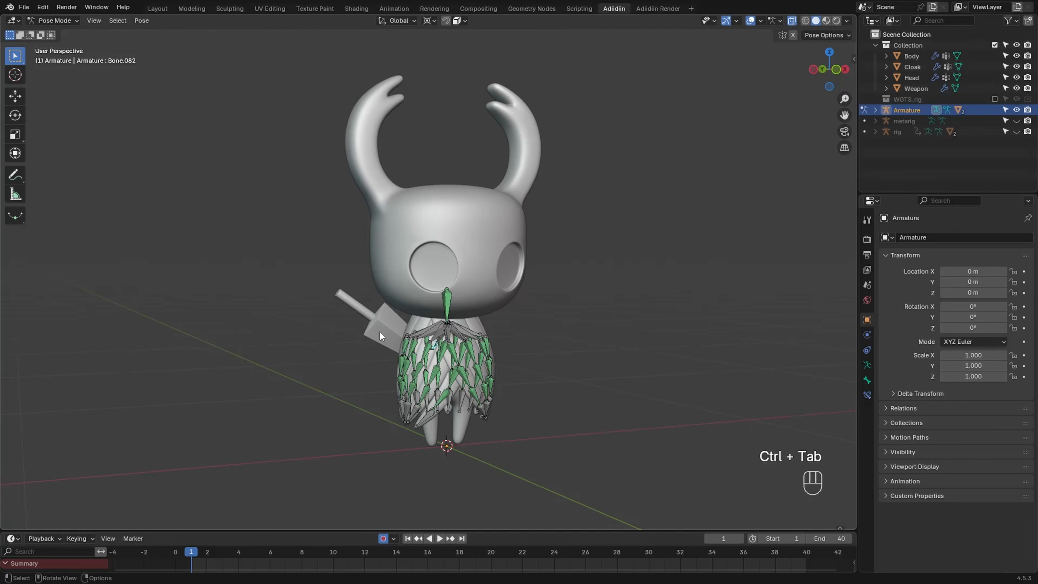
left_click_drag(380, 332, 531, 408)
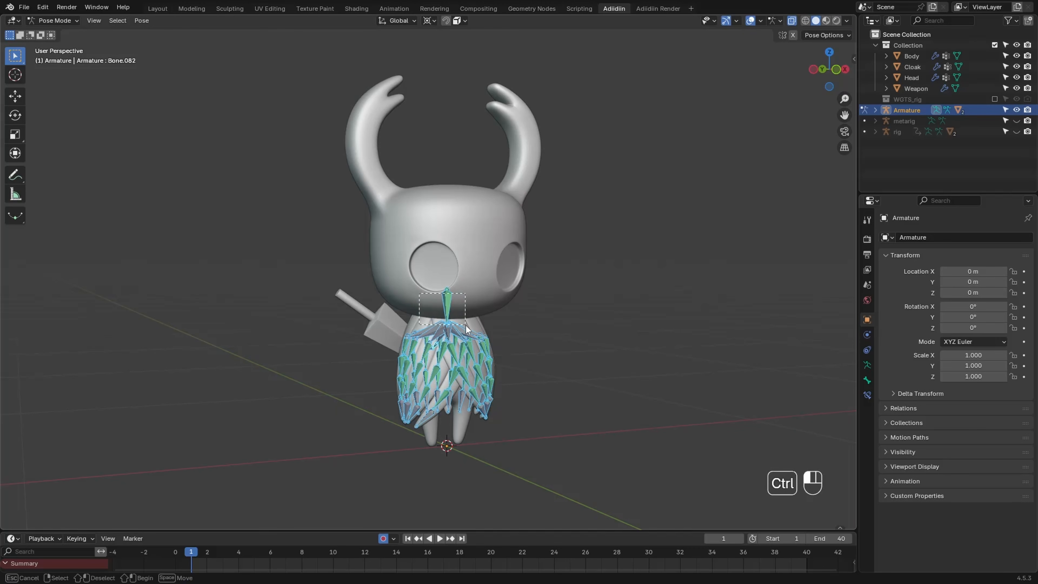
key("space")
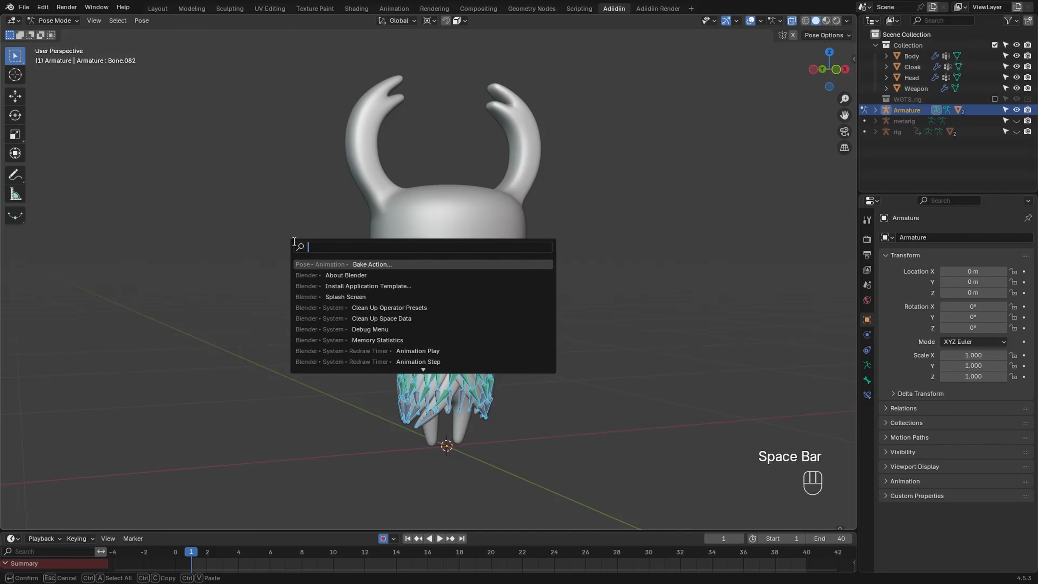
left_click(325, 264)
left_click(329, 321)
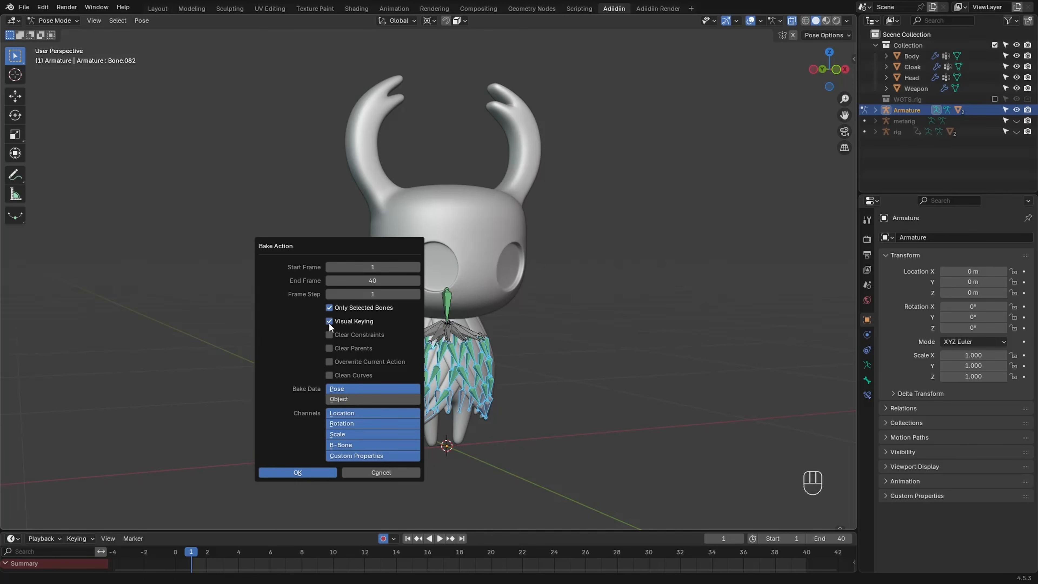
left_click(328, 334)
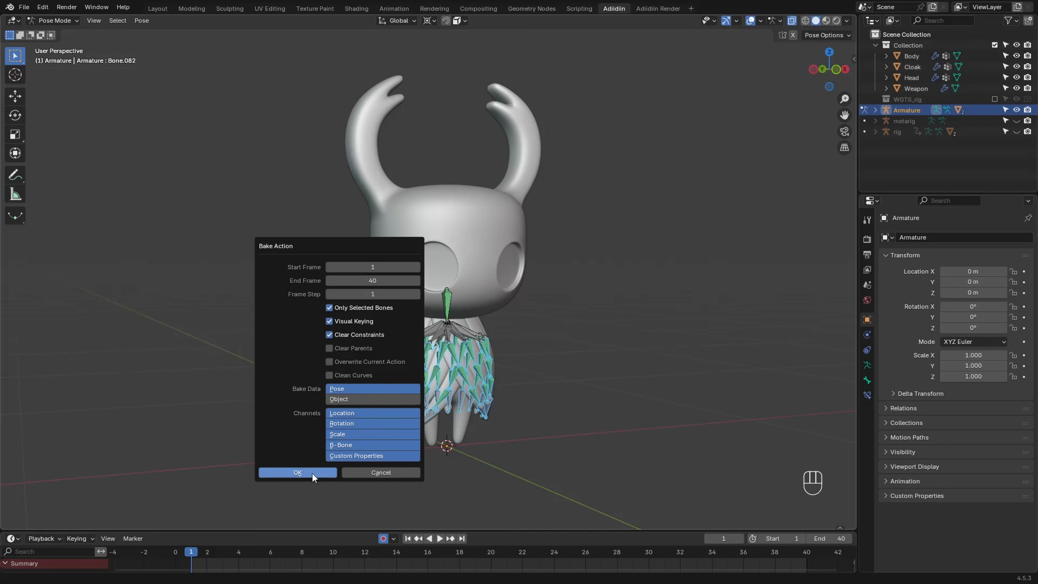
key("Return")
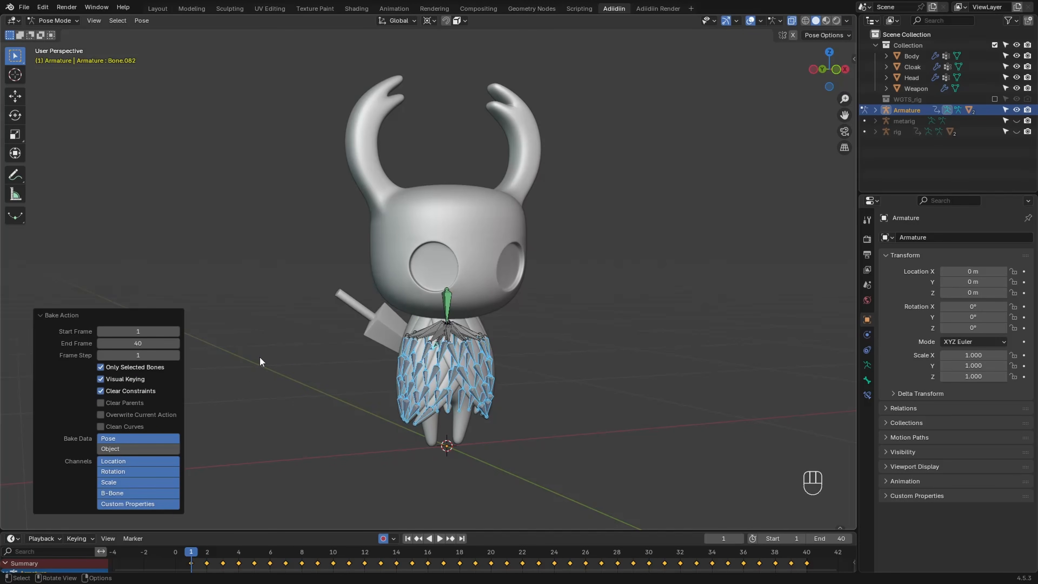
key("shift+alt+z")
key("shift+space")
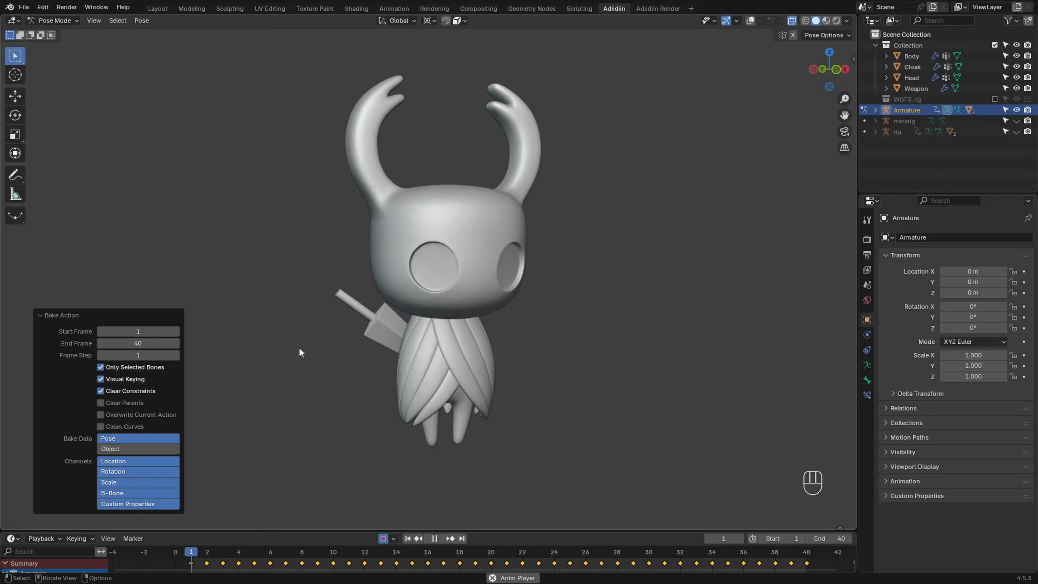
key("shift+space")
At frame 28, trackball-rotate the bone of the raised front cloak strand to lower the strand toward the body
left_click_drag(497, 552, 616, 551)
middle_click_drag(465, 426, 429, 294, "ctrl")
middle_click_drag(429, 293, 413, 301, "shift")
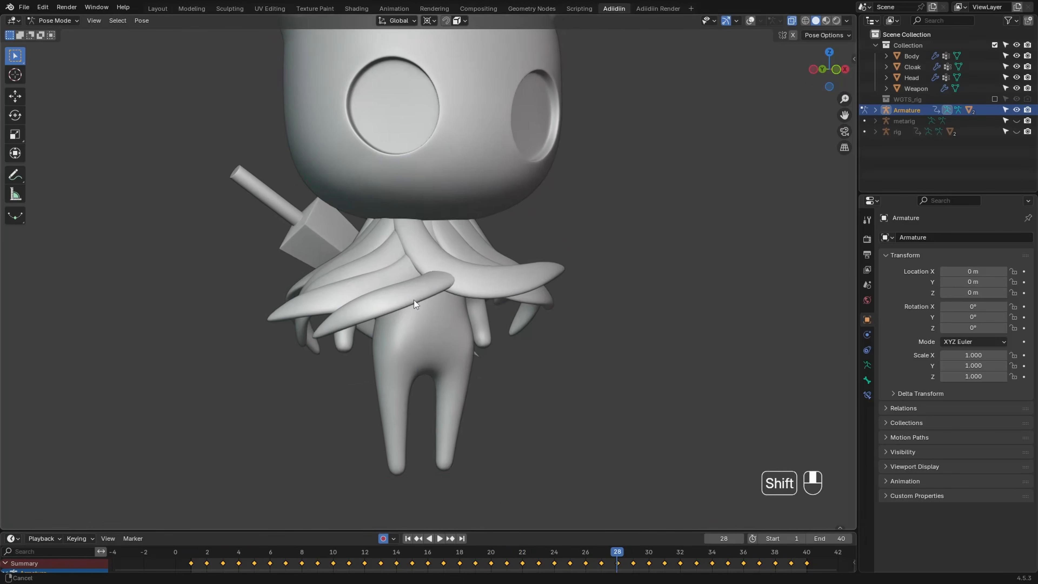
key("shift+alt+z")
left_click(435, 278)
key("shift+alt+z")
key("r")
key("r")
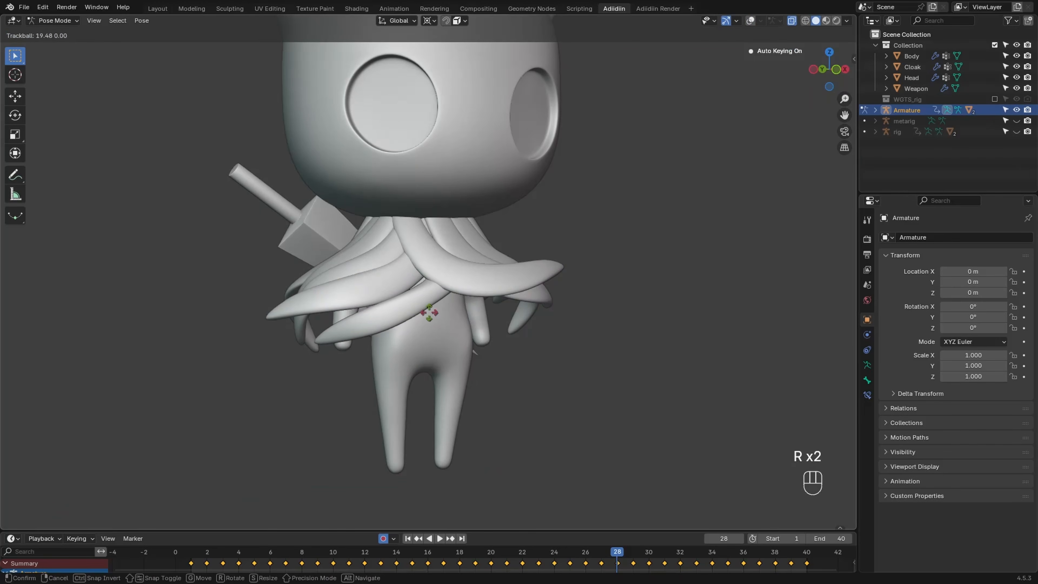
left_click(398, 318)
Trackball-rotate the same front strand bone at frame 27 by about 10°, and adjust it again at frame 26
key("Left")
key("r")
key("r")
left_click(412, 304)
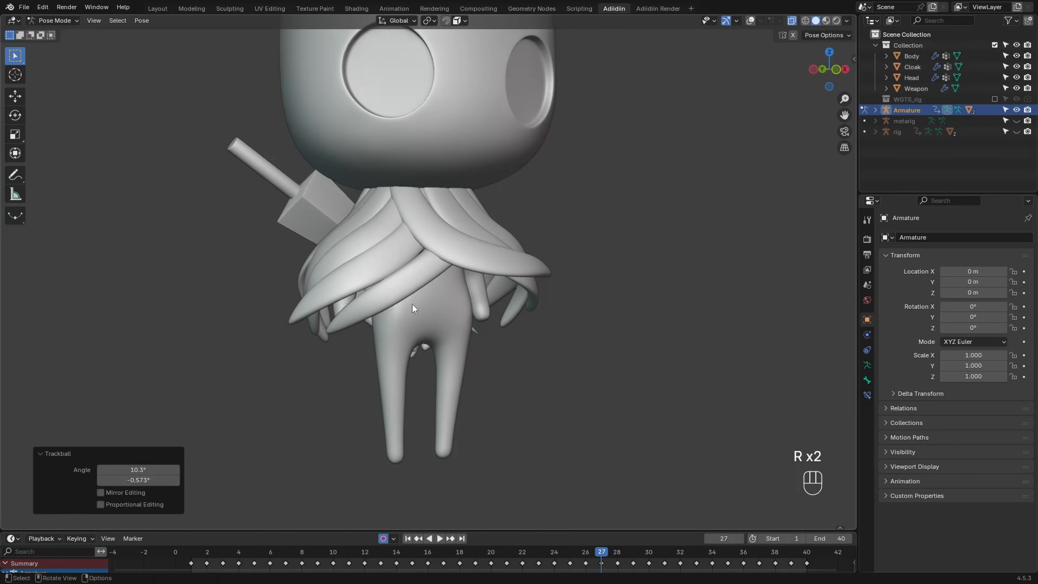
key("Left")
key("r")
key("r")
left_click(391, 338)
Step to frame 29 and trackball-rotate the front strand bone to correct the raised strand there
key("Left")
key("Right")
key("Right")
key("Right")
key("Right")
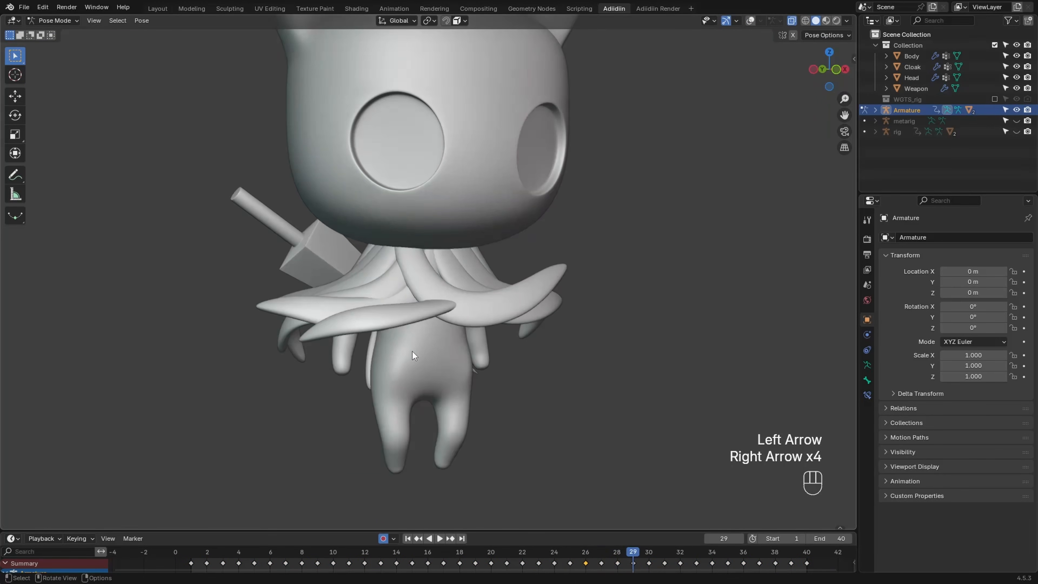
key("r")
key("r")
left_click(399, 350)
Compare the neighbouring frames and refine the front strand bone's rotation at frame 30 with two trackball rotations
key("Left")
key("Left")
key("Left")
key("Right")
key("Right")
key("Right")
key("Right")
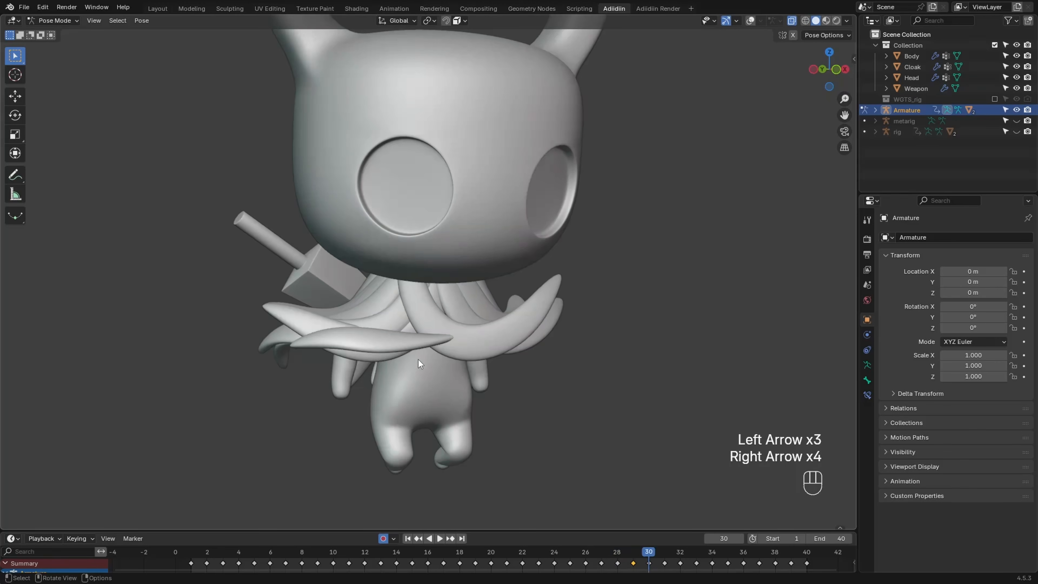
key("r")
key("r")
left_click(416, 386)
key("r")
key("r")
left_click(394, 364)
Trackball-rotate the front strand bone at frames 31 and 32 to continue the correction through the landing
key("Left")
key("Right")
key("Right")
key("Right")
key("Left")
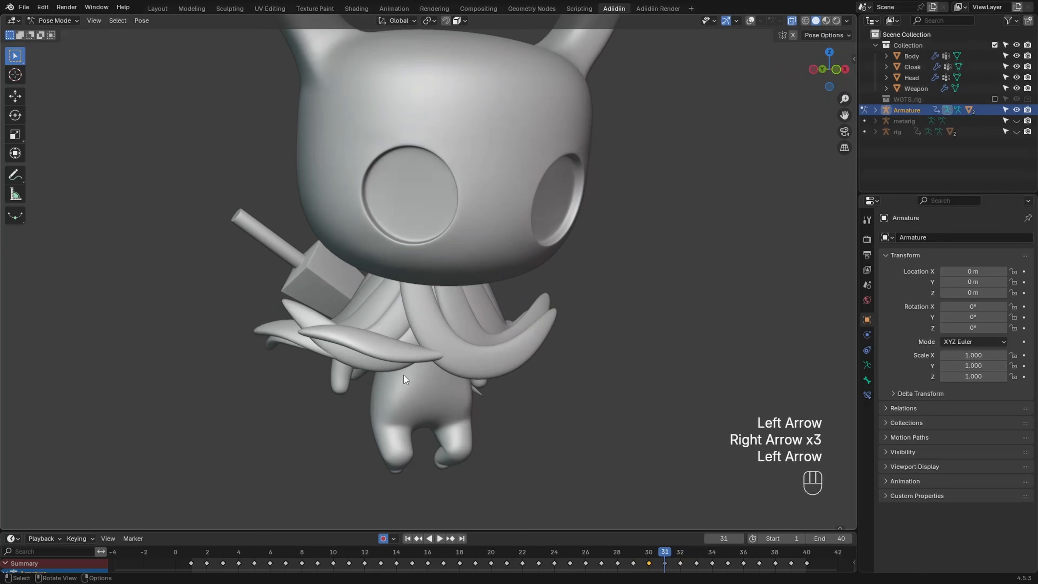
key("r")
key("r")
left_click(367, 376)
key("Right")
key("r")
key("r")
left_click(376, 402)
Step through the corrected frames and play the animation to check the front strand's motion
key("Right")
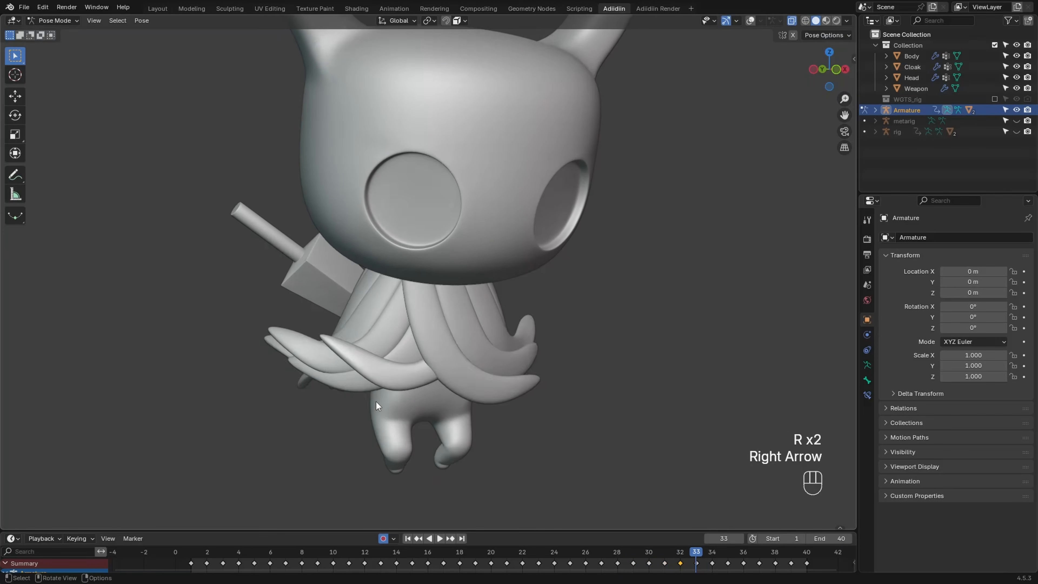
key("Right")
key("Left")
key("Left")
key("Left")
key("Left")
key("Left")
key("Left")
key("shift+space")
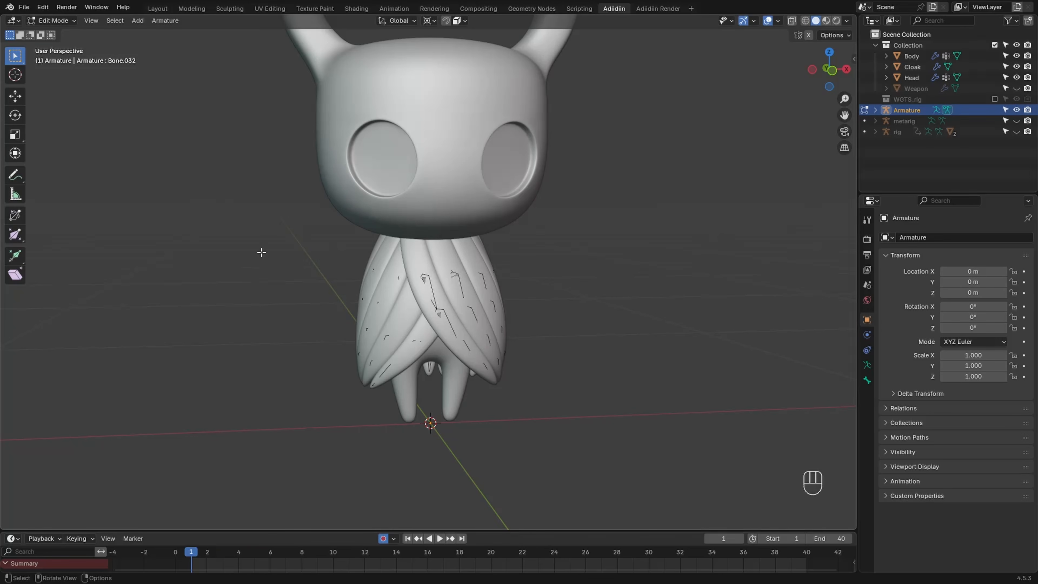
In Pose Mode, add a Child Of constraint to the armature's root bone, targeting DEF-spine.003 of the rig, and set its inverse
key("ctrl+Tab")
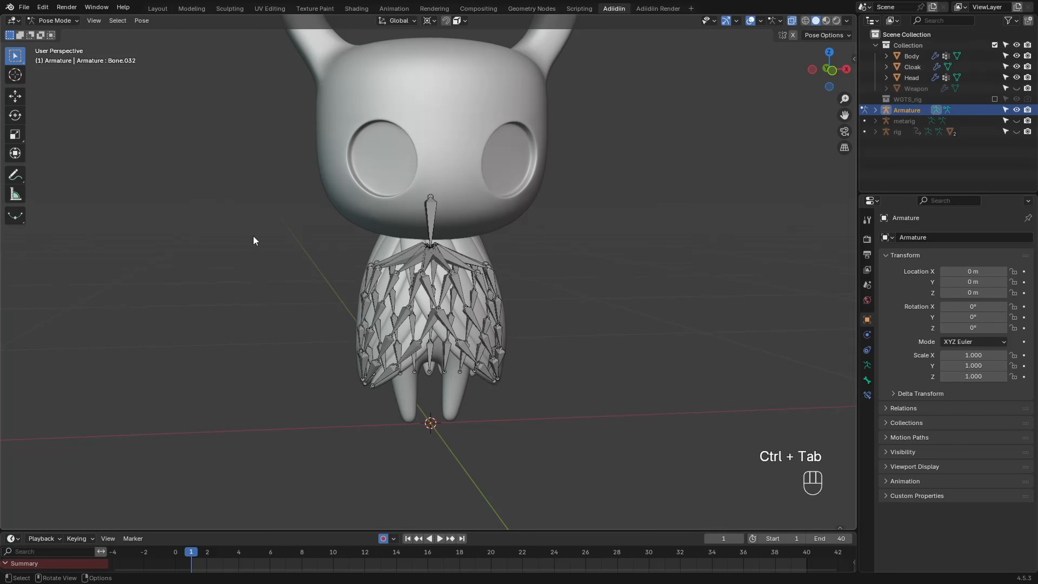
left_click(866, 394)
left_click(939, 237)
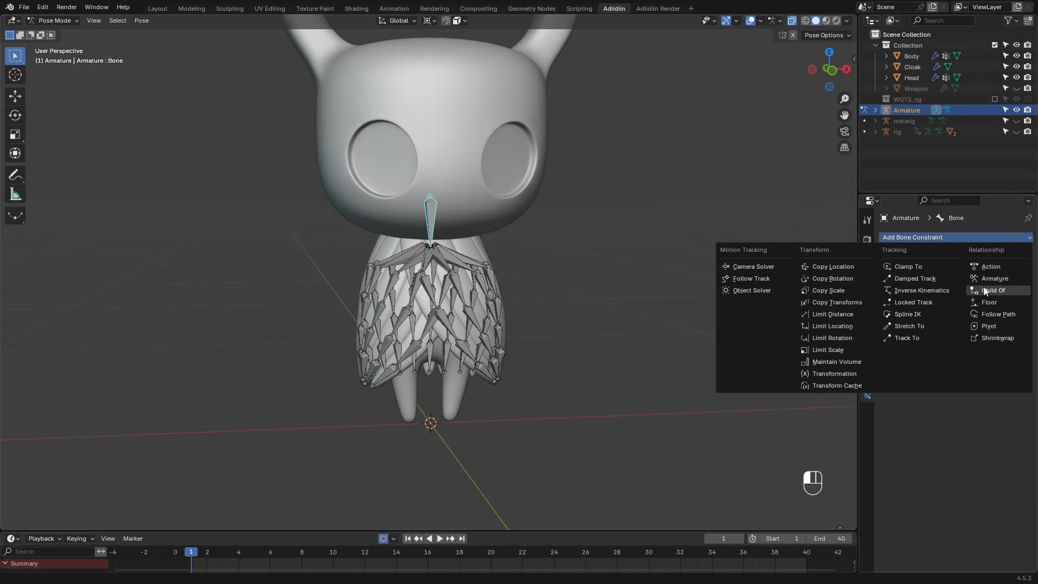
left_click(993, 290)
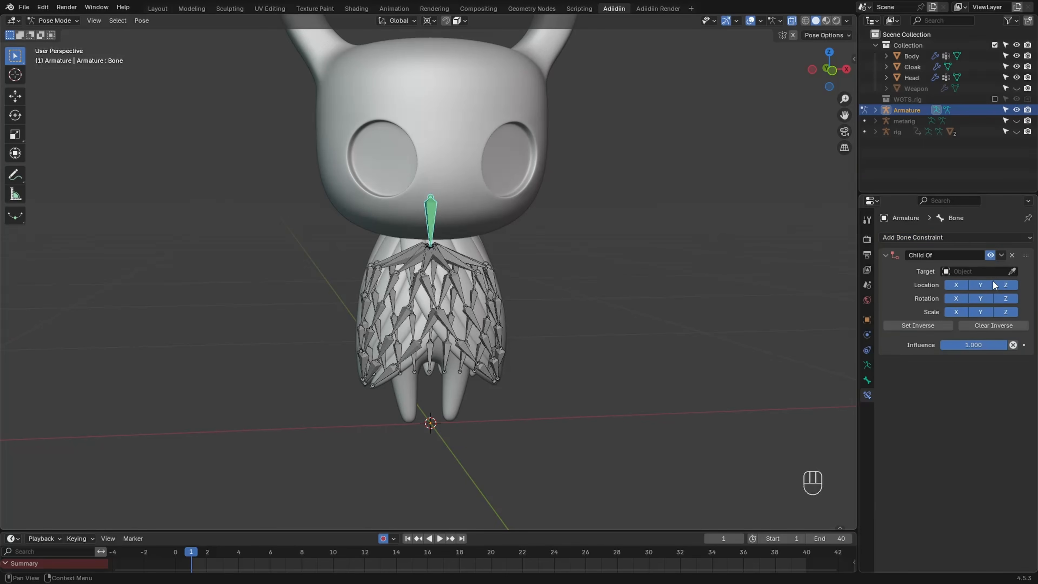
left_click(901, 132)
left_click(967, 282)
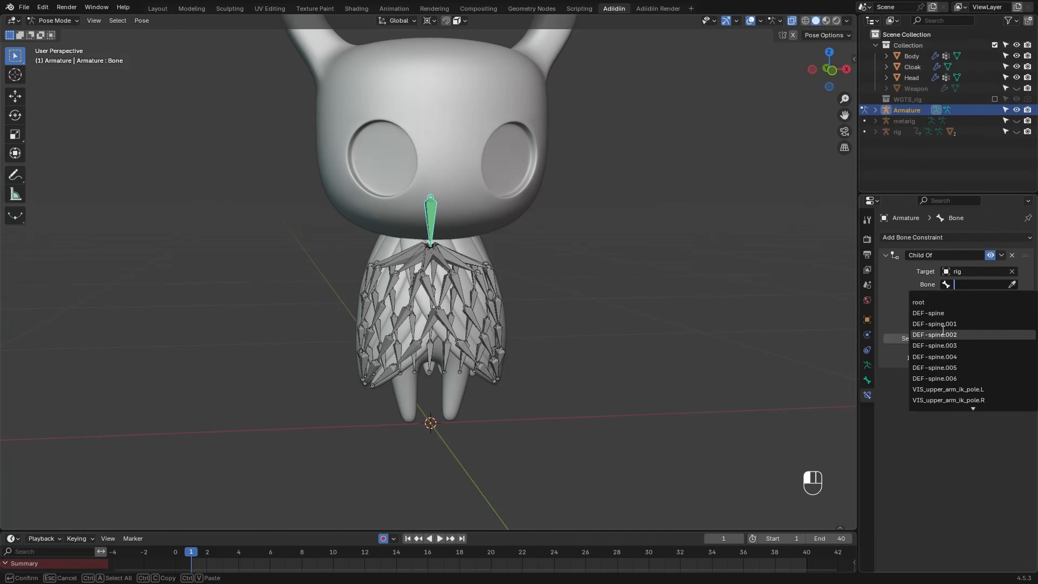
left_click(936, 341)
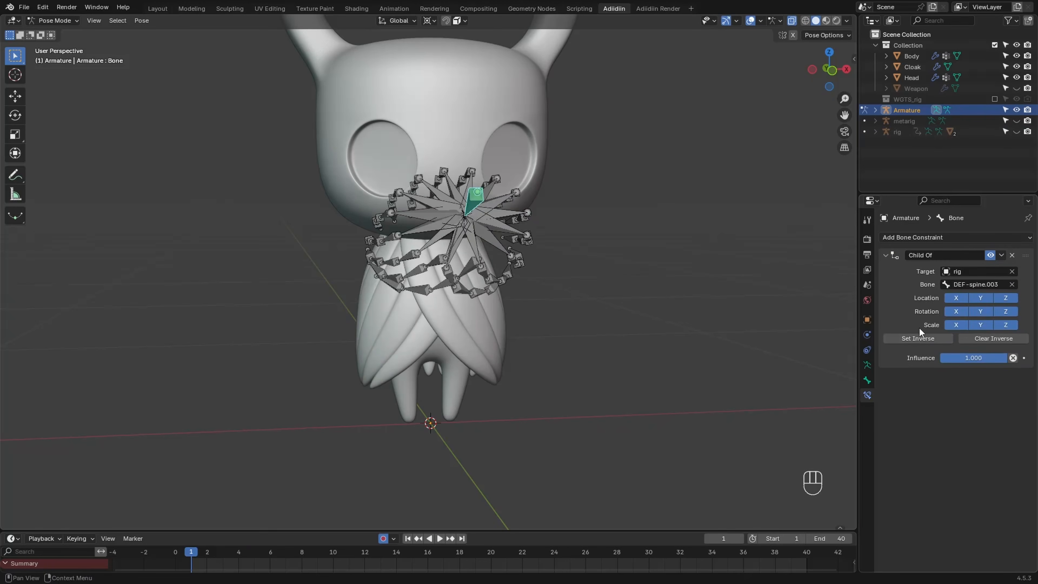
left_click(901, 339)
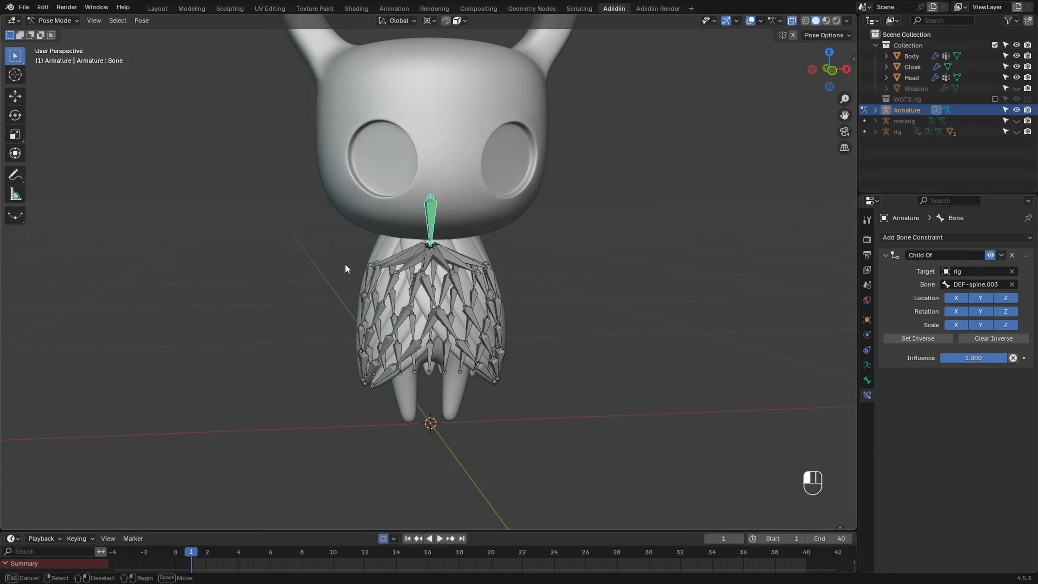
Select the cloak bones below the collar and add bone dynamics to them with the BoneDynamics Free Default preset
left_click_drag(333, 256, 548, 421)
left_click_drag(435, 248, 435, 248, "ctrl")
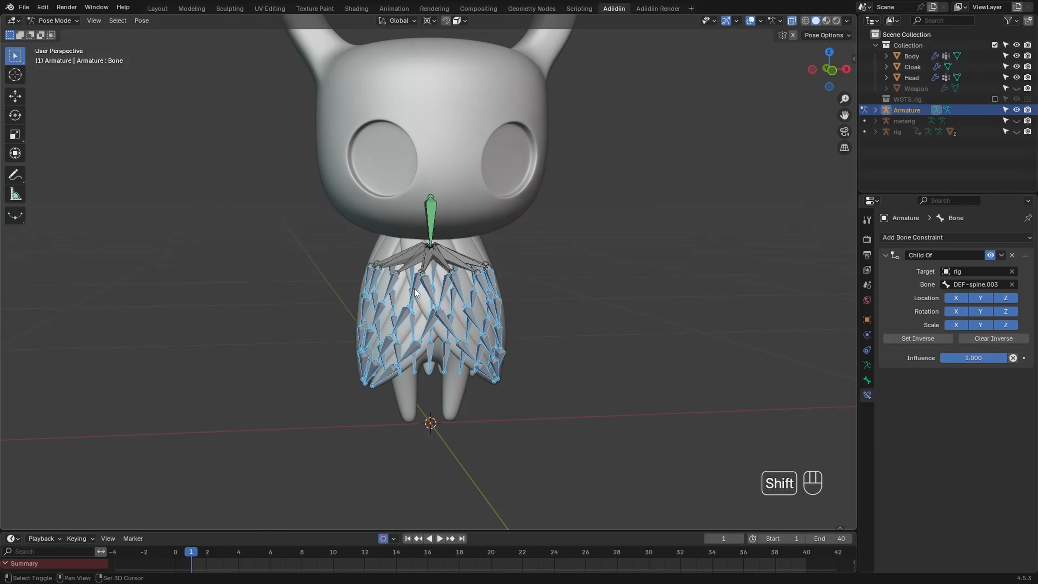
left_click(333, 255, "shift")
key("n")
left_click(850, 180)
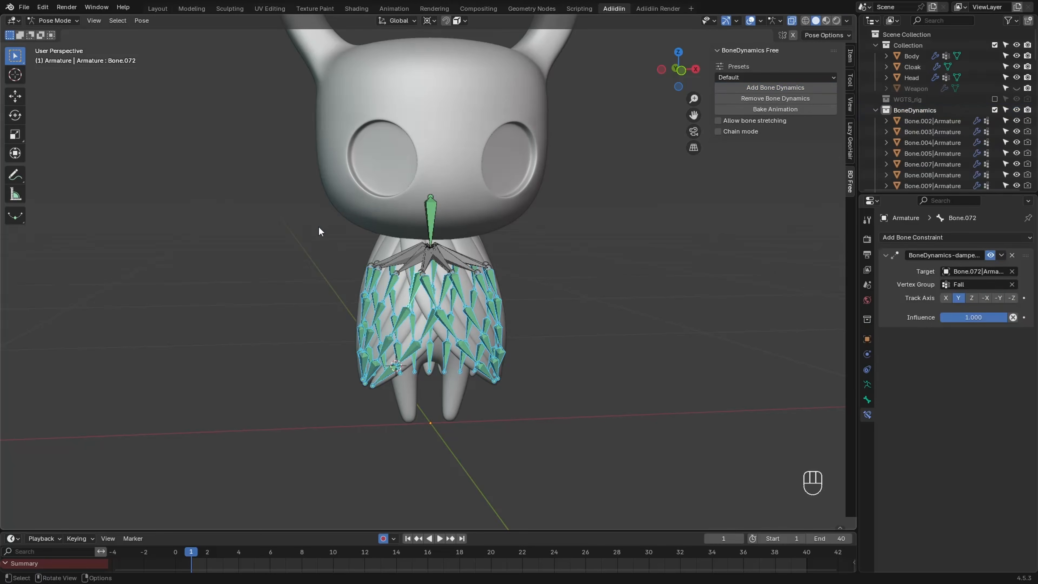
Return to Object Mode and parent the Cloak mesh to the cloak armature with automatic weights
key("ctrl+Tab")
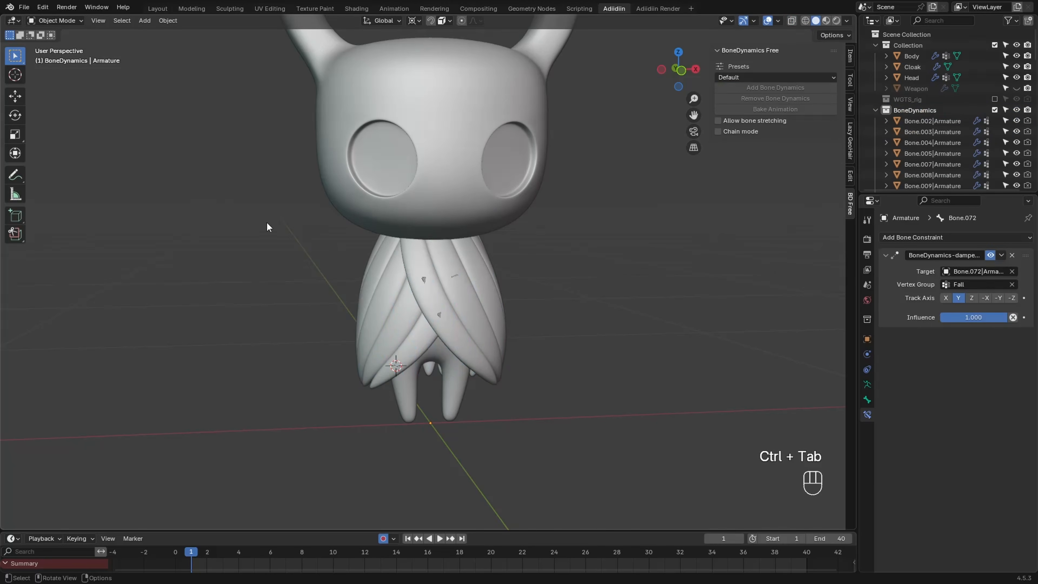
left_click(415, 258)
left_click(350, 271, "shift")
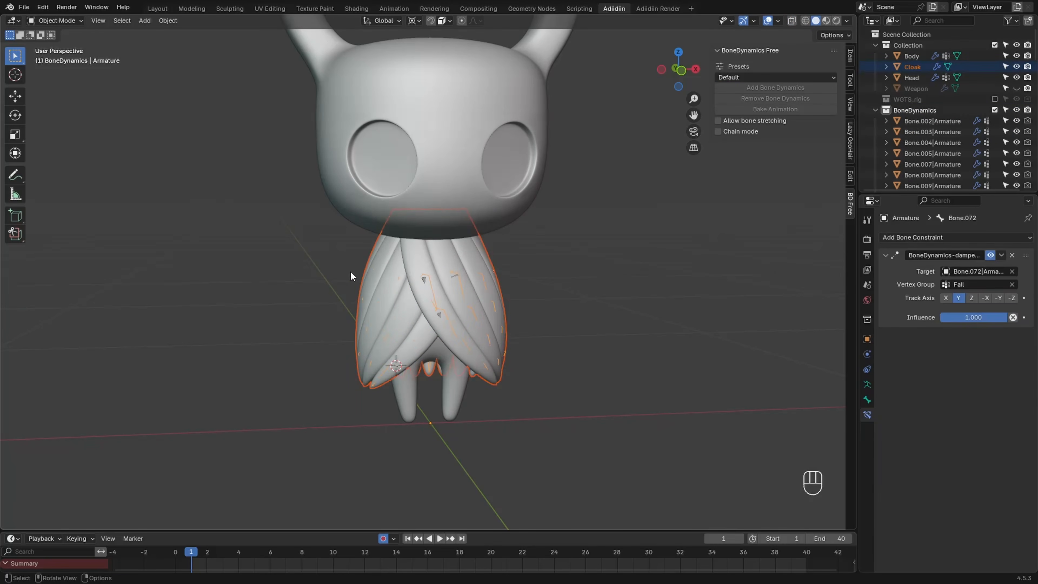
key("ctrl+p")
left_click(319, 272)
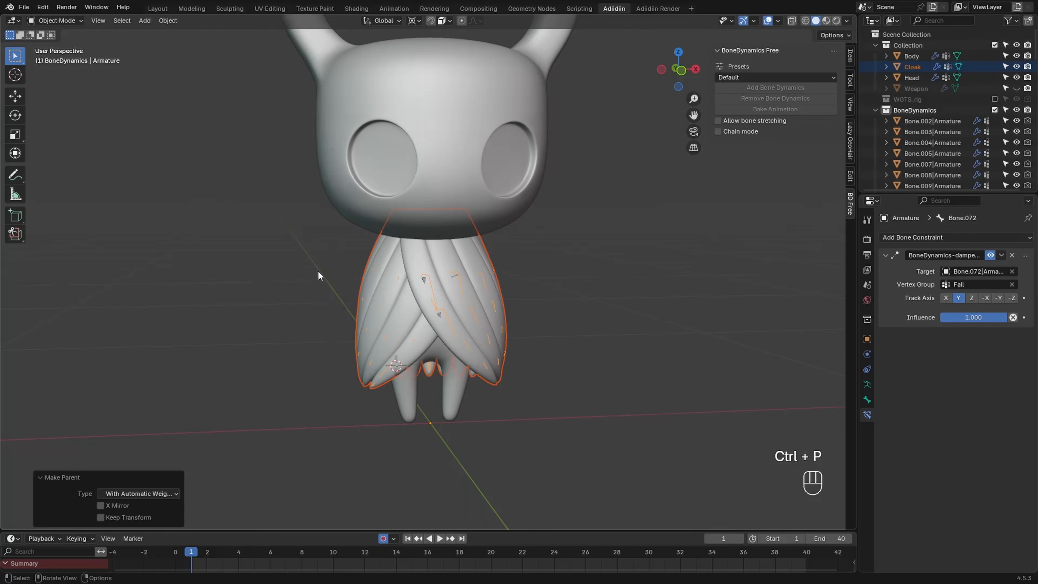
Place the Cloak's Armature modifier before Subdivision, and play the animation without overlays to check the simulated cloak
left_click(408, 258)
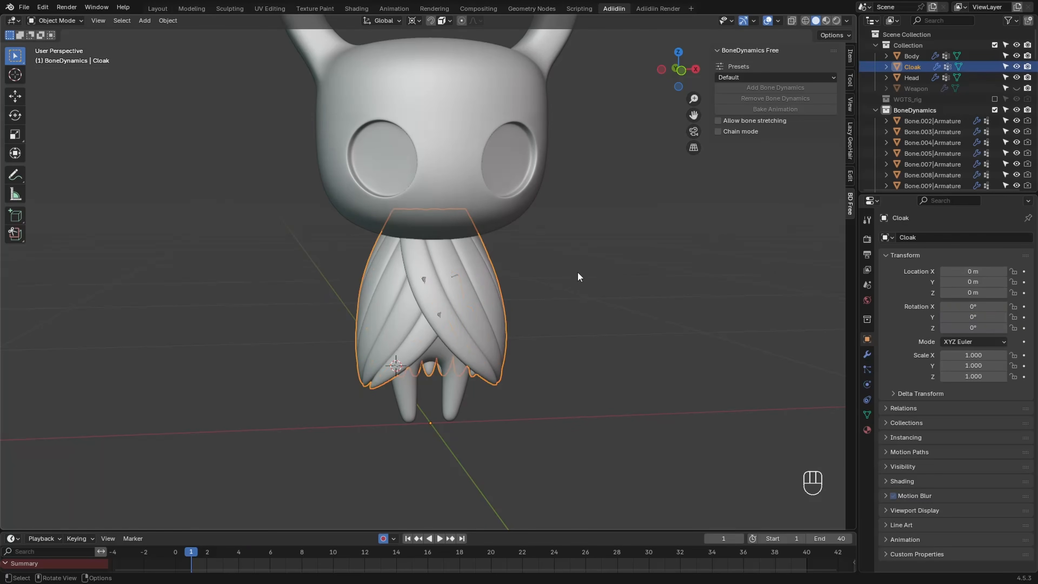
left_click(866, 354)
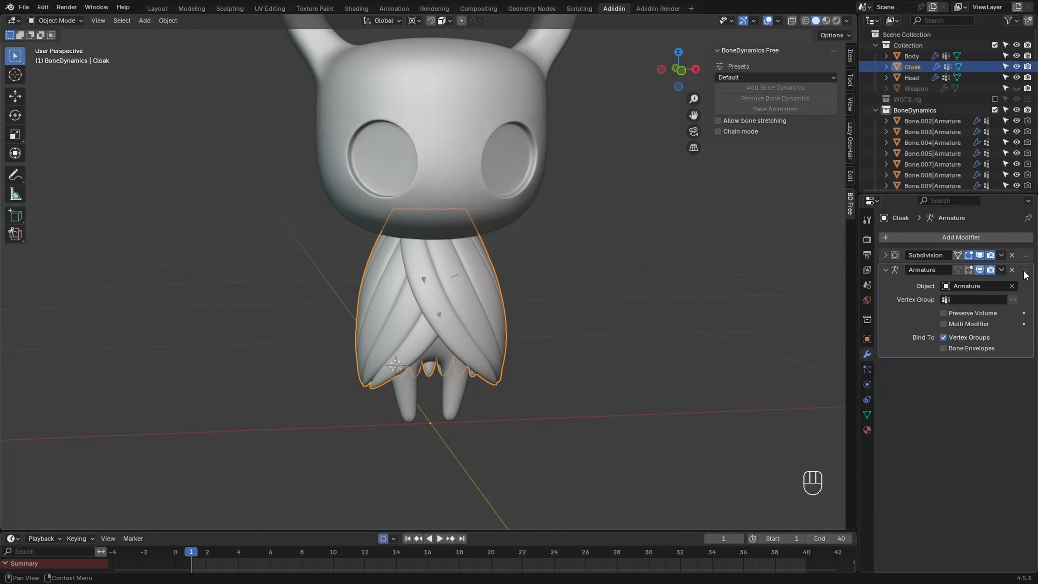
left_click_drag(1025, 270, 1025, 255)
scroll(264, 336, "down", 4)
key("shift+alt+z")
key("shift+space")
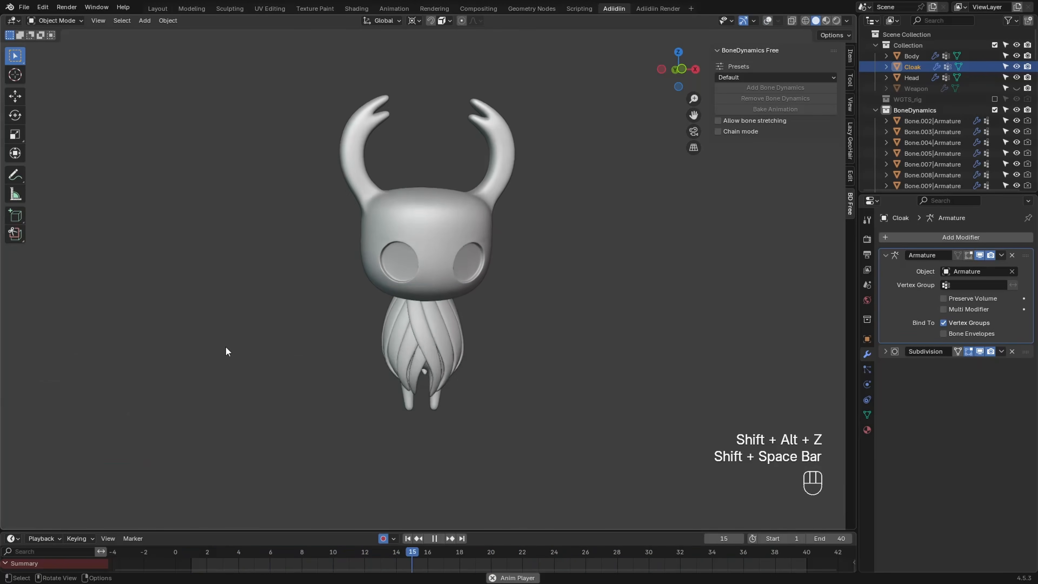
Duplicate the Body mesh in place, hide the duplicate in the viewport and remove its Subdivision modifier
middle_click_drag(249, 357, 359, 358)
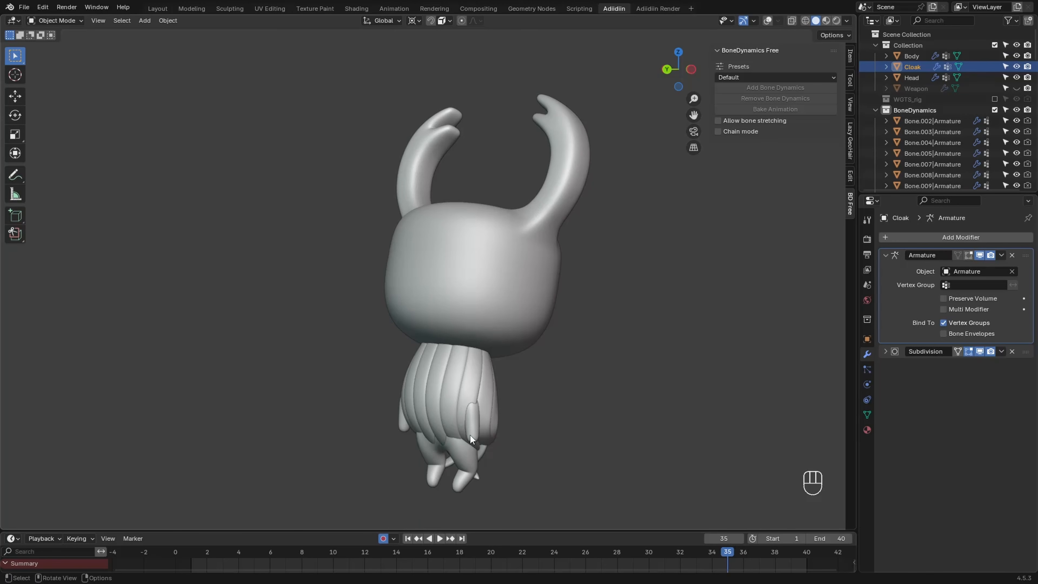
left_click(473, 450)
key("shift+alt+z")
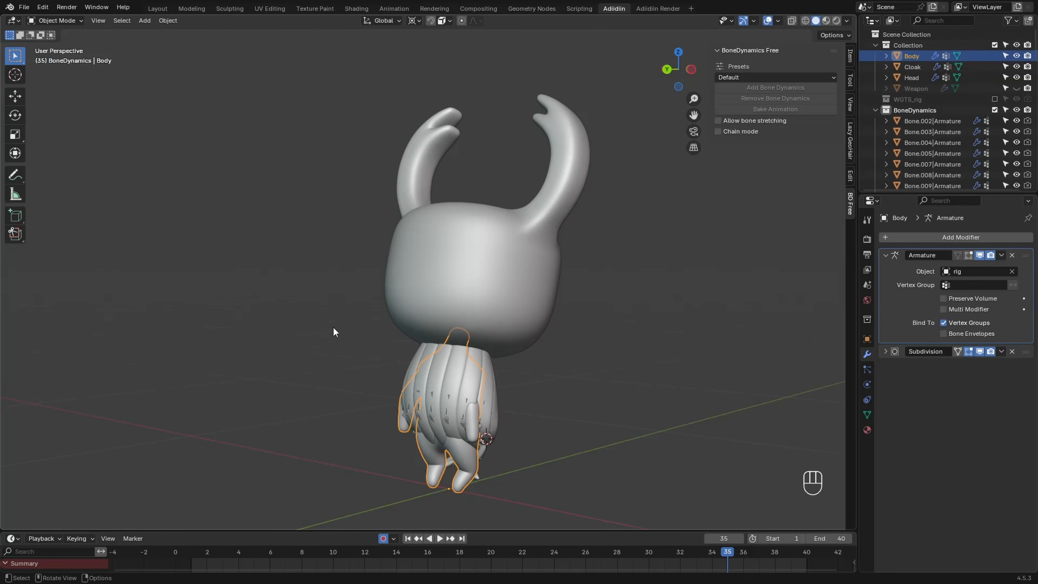
key("shift+d")
right_click(333, 317)
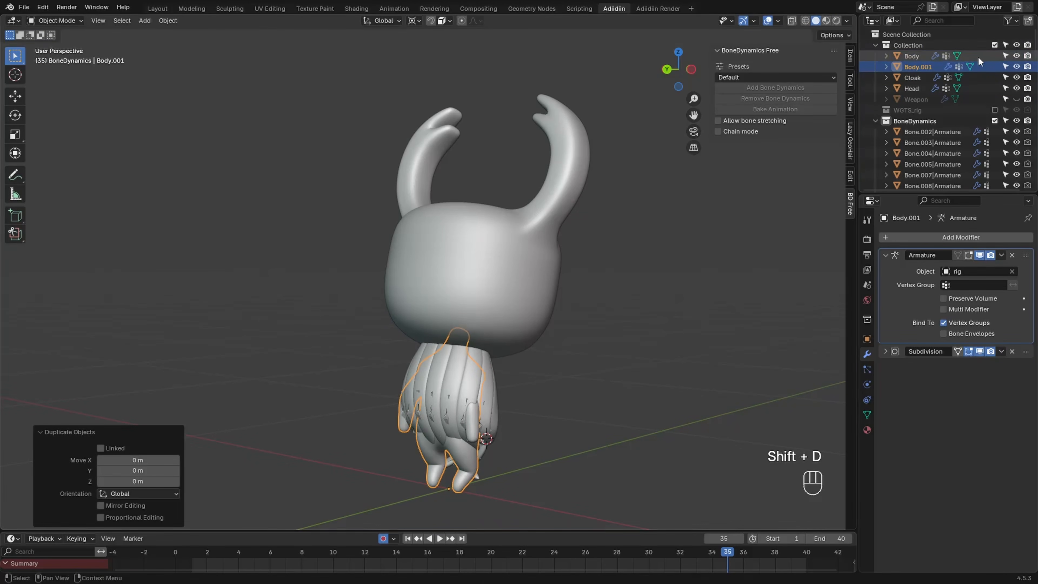
left_click(1016, 67)
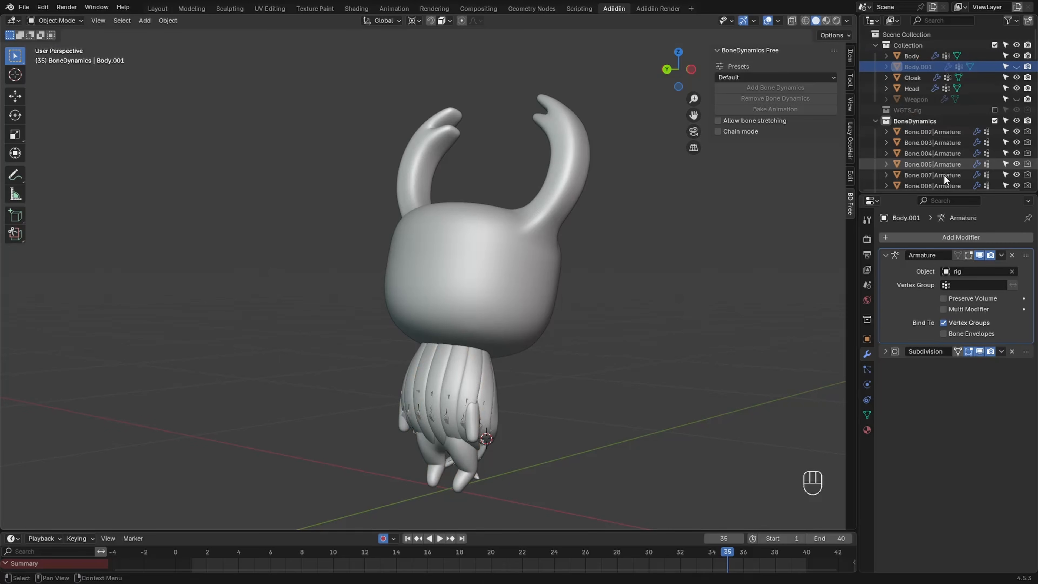
left_click(1012, 352)
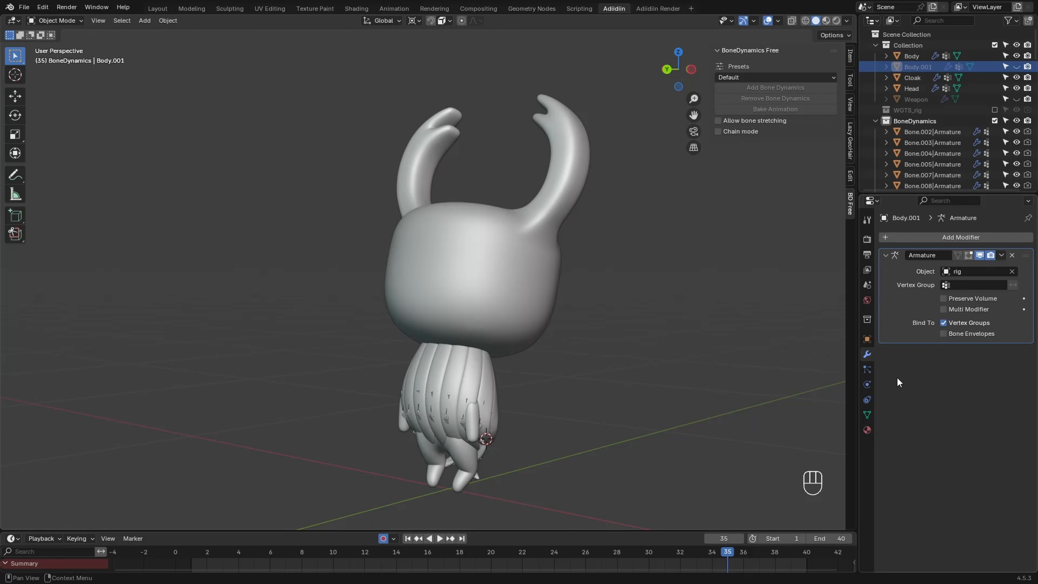
Give Body.001 Collision physics with softbody and cloth Damping 1, outer and inner thickness 0.005 and Friction 10, and play the animation
left_click(868, 384)
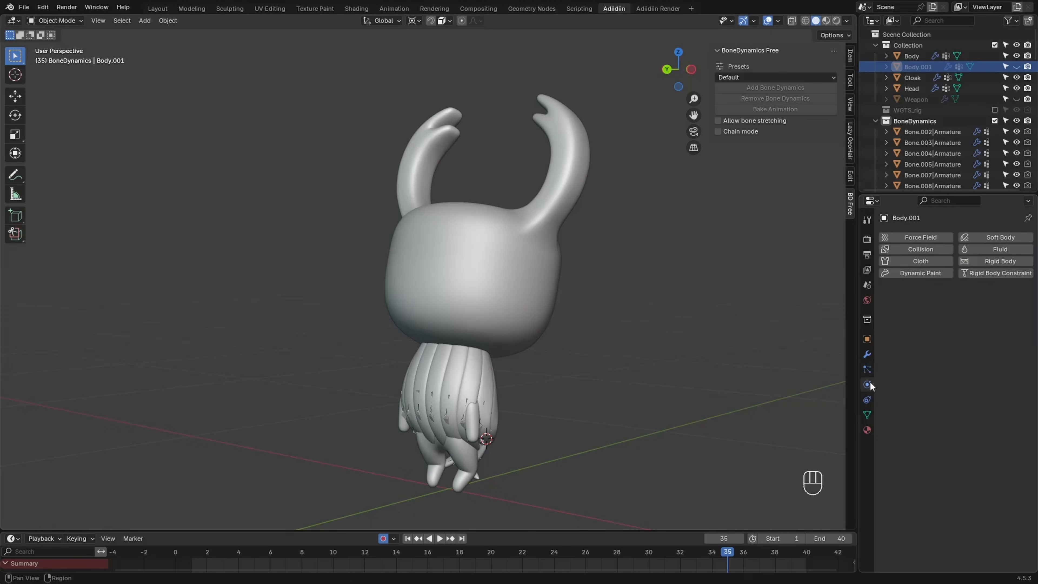
left_click(907, 250)
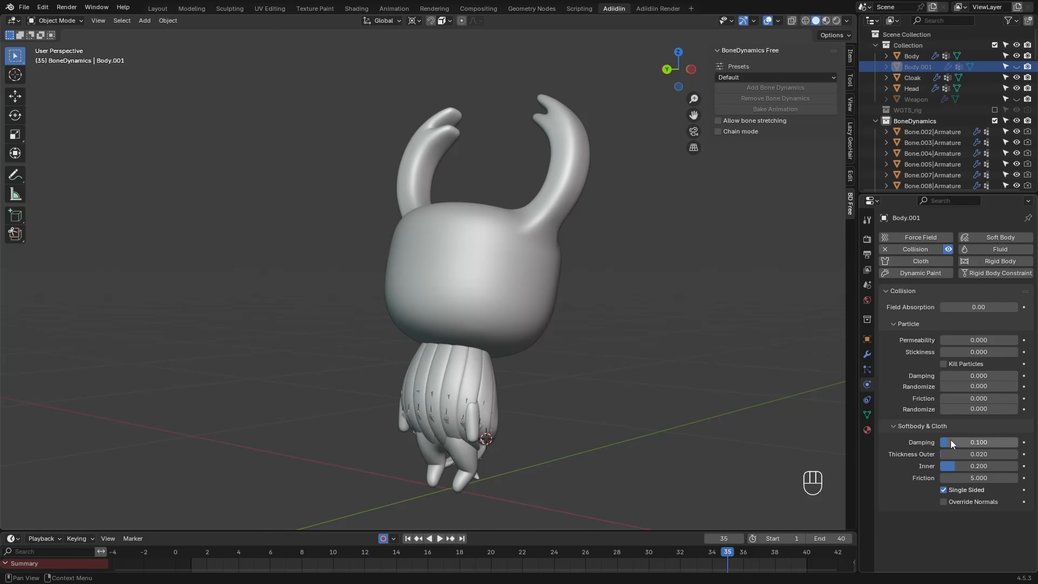
left_click_drag(951, 441, 1018, 442)
left_click(961, 454)
type("0")
double_click(966, 465)
type("0")
left_click(964, 476)
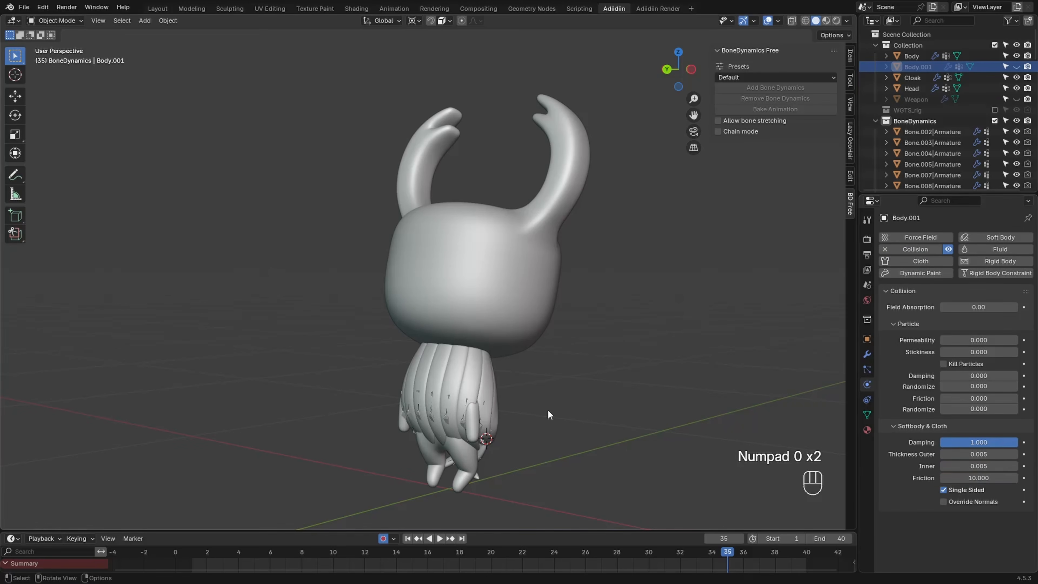
key("shift+space")
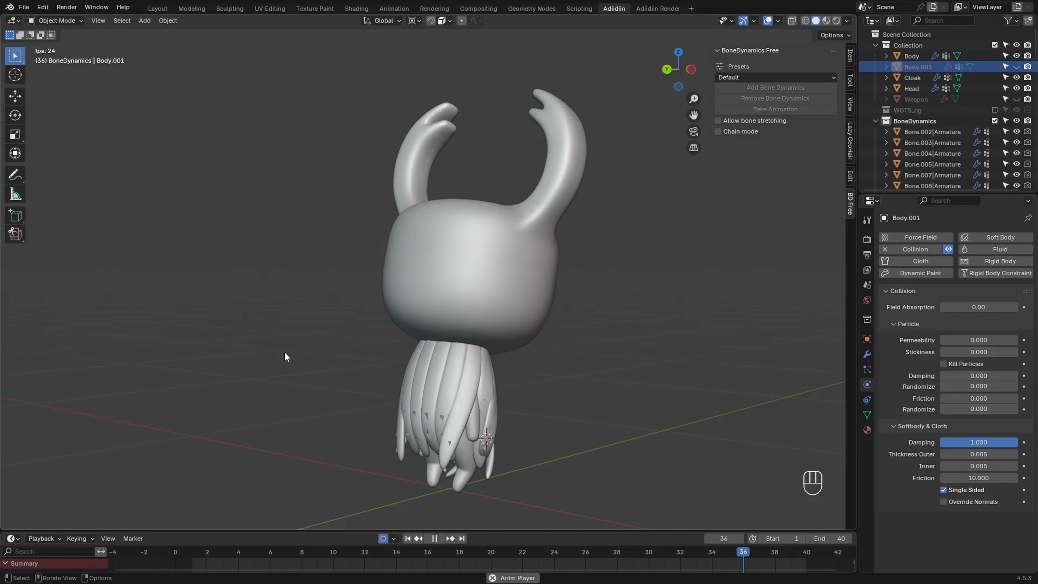
key("shift+space")
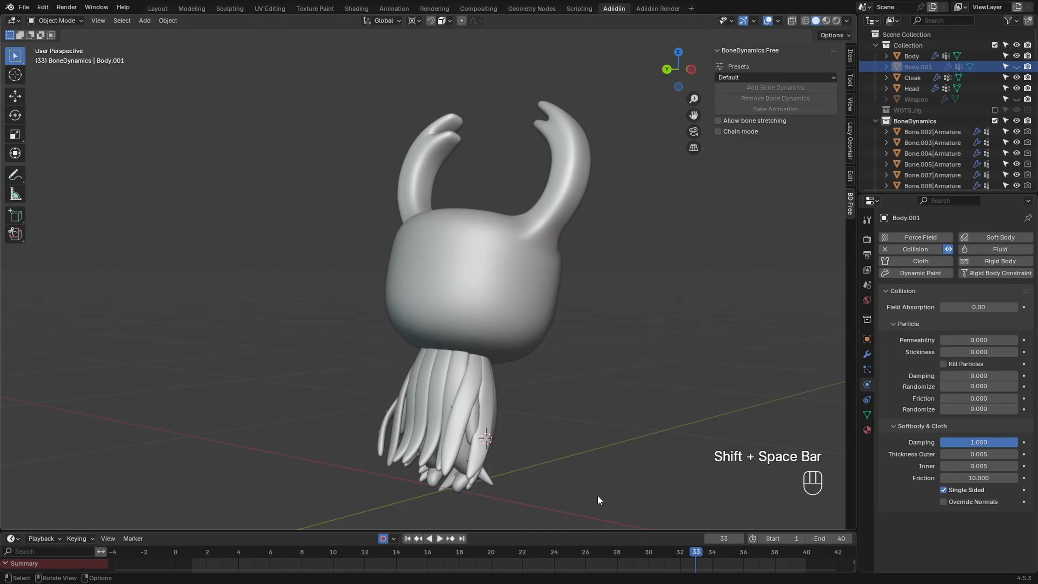
At frame 30, move the rig's foot_ik.L control about 0.037 m forward and slightly down, and adjust both hand IK controls
left_click_drag(686, 553, 753, 552)
key("g")
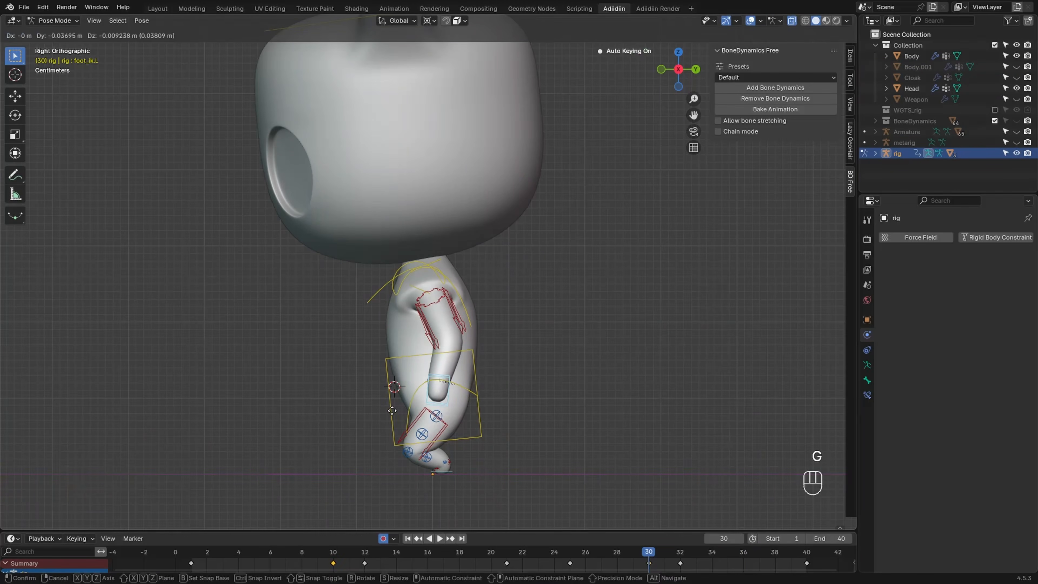
left_click(392, 410)
key("KP_1")
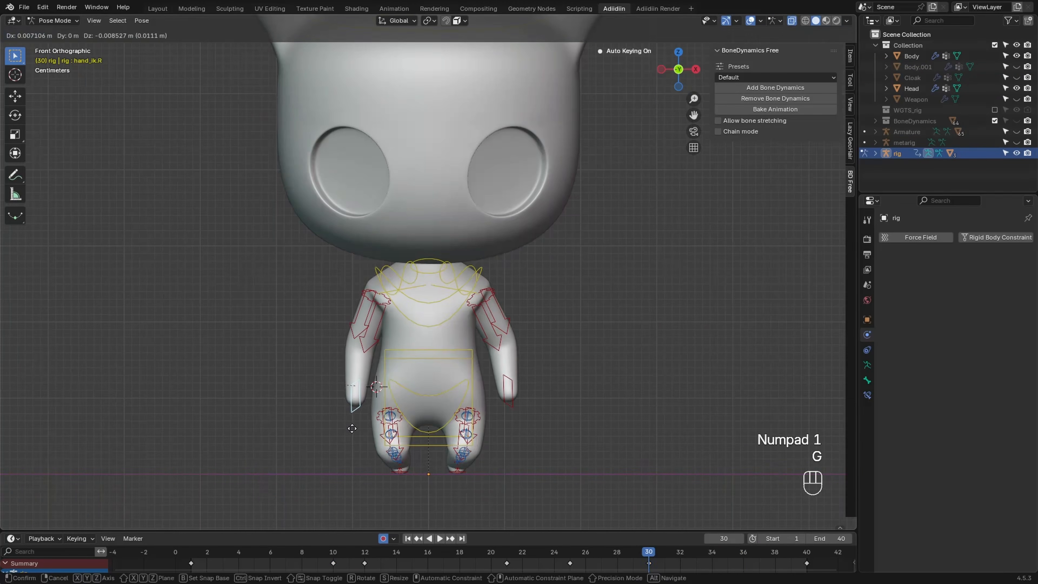
left_click(508, 408)
key("g")
key("r")
left_click(508, 411)
Play the animation in Object Mode without overlays and inspect the cloak's collision with the body
key("shift+alt+z")
key("shift+space")
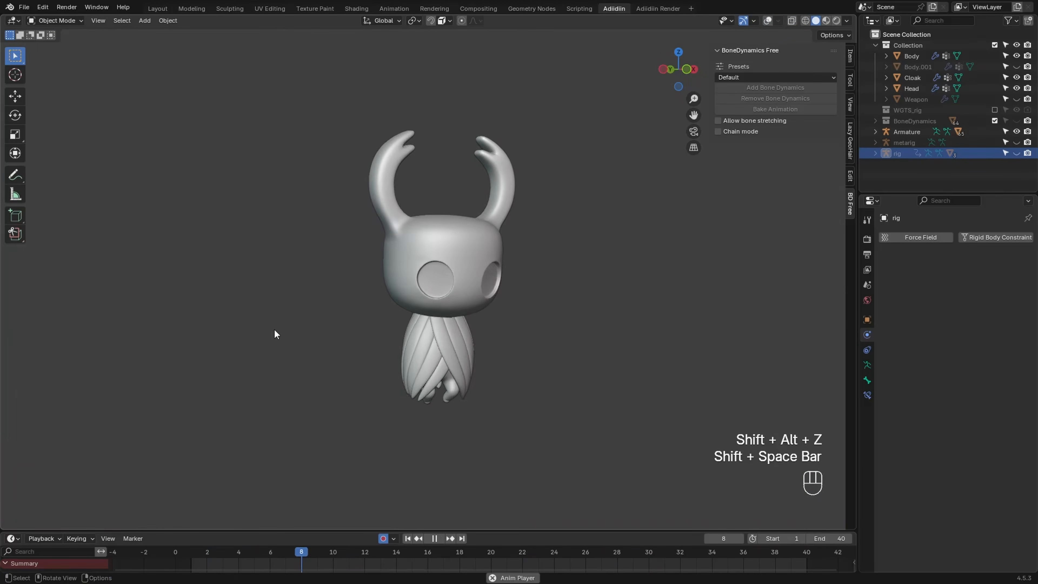
middle_click_drag(274, 329, 319, 376)
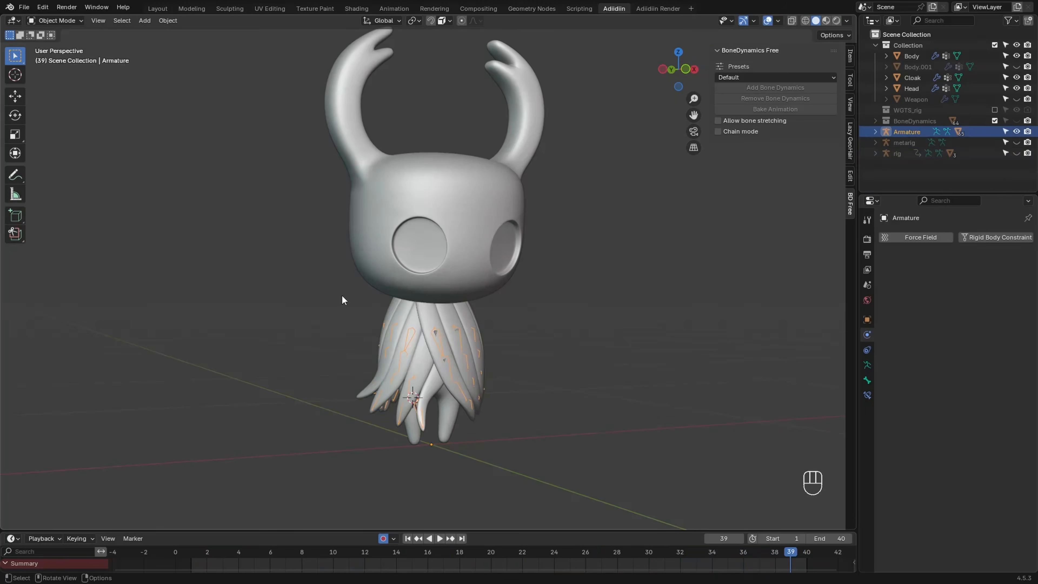
Bake the selected cloak bones' dynamics in Pose Mode and delete the baked keyframes from frame 38 to 40
key("ctrl+Tab")
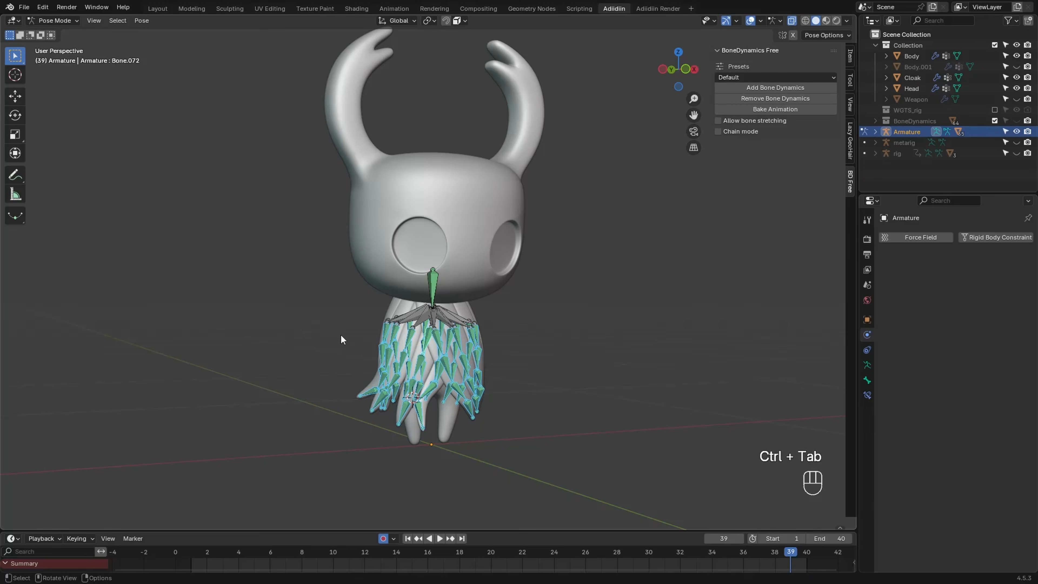
left_click(752, 107)
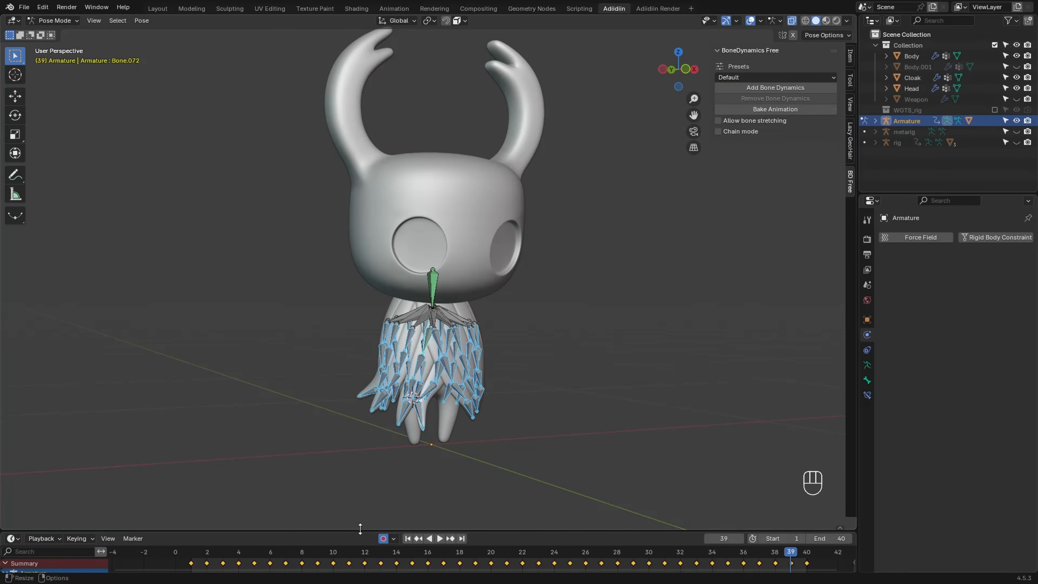
left_click_drag(360, 529, 359, 497)
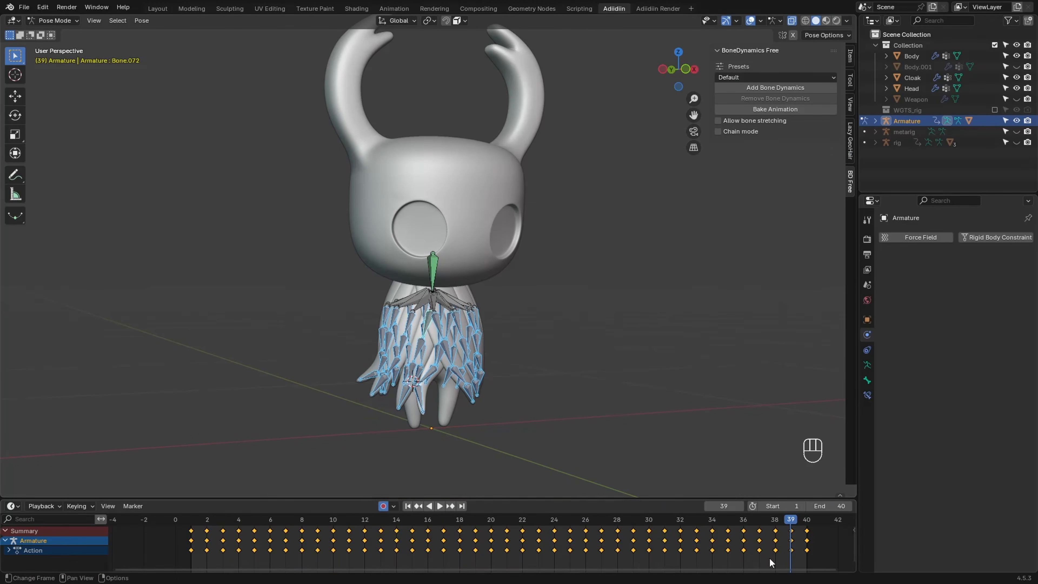
left_click_drag(770, 563, 815, 527)
key("x")
left_click(747, 546)
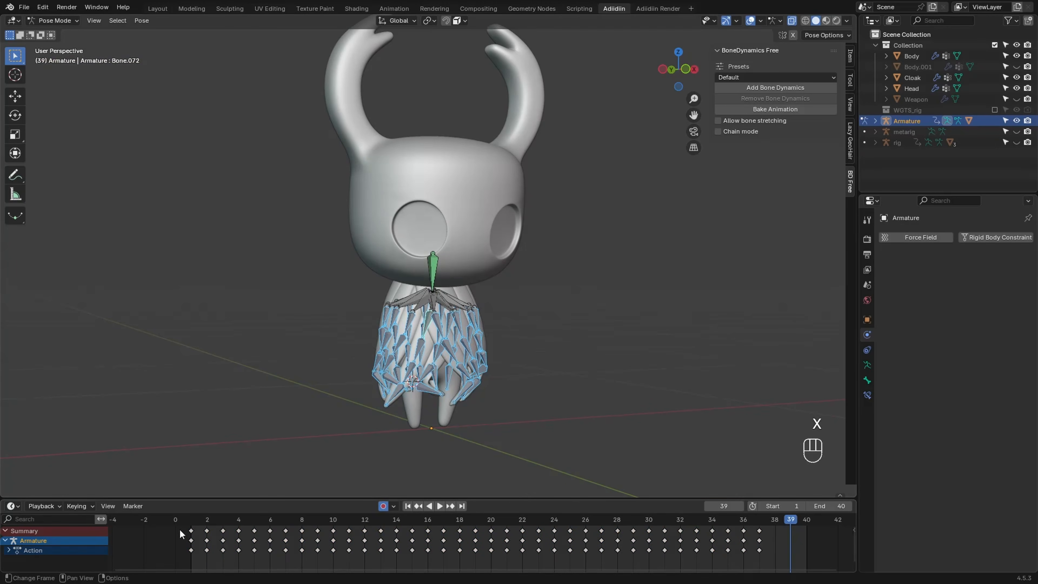
Duplicate the cloak bones' frame 1 keyframes to frame 40 and play the loop without overlays
left_click_drag(180, 534, 200, 563)
key("shift+d")
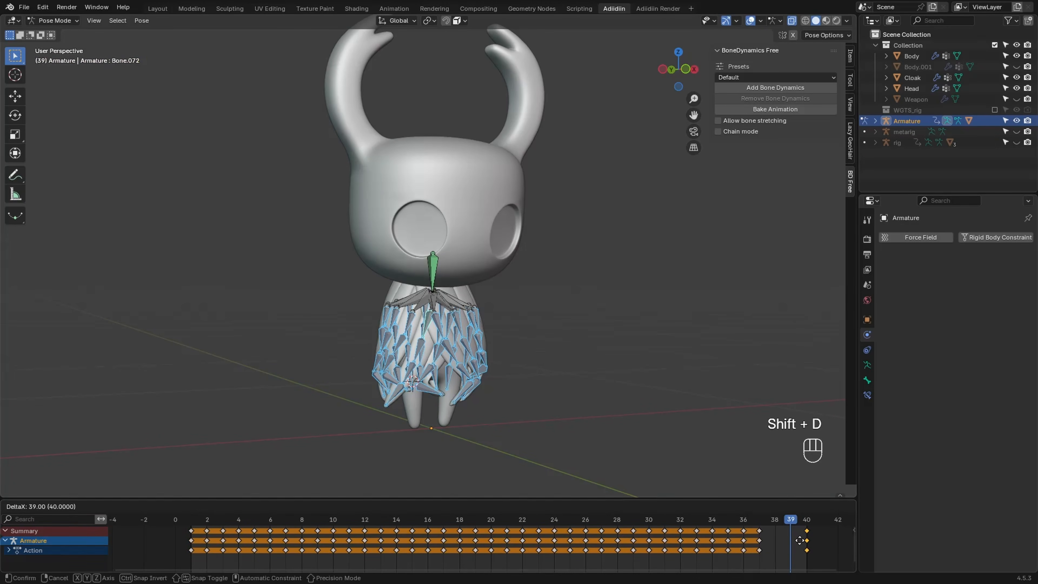
left_click(800, 540)
key("shift+alt+z")
key("shift+space")
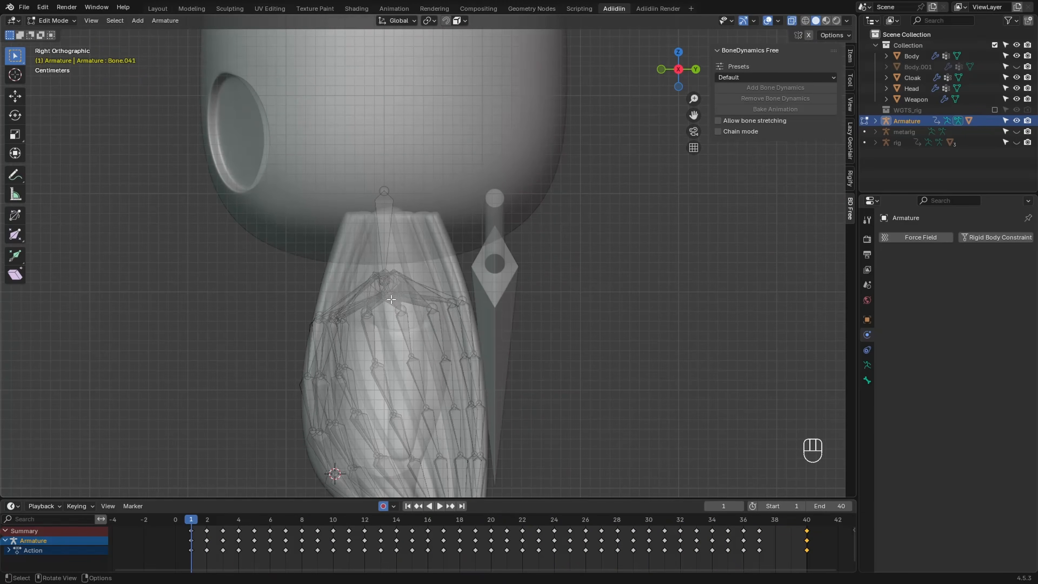
In the armature's Edit Mode, extrude two chained bones from the collar joint toward the back, ending at the weapon
key("e")
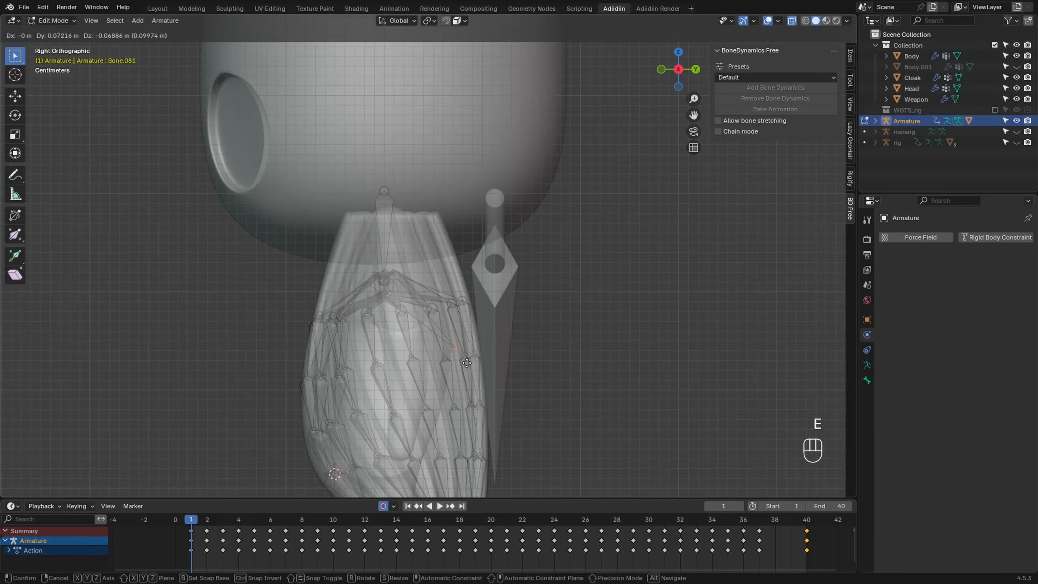
left_click(437, 281)
key("e")
left_click(437, 281)
left_click(488, 370)
middle_click_drag(487, 369, 467, 266)
scroll(467, 266, "up", 1)
Parent the Weapon mesh to the last extruded bone of the cloak armature with the Bone parent type
key("ctrl+Tab")
left_click(374, 273)
left_click(514, 272)
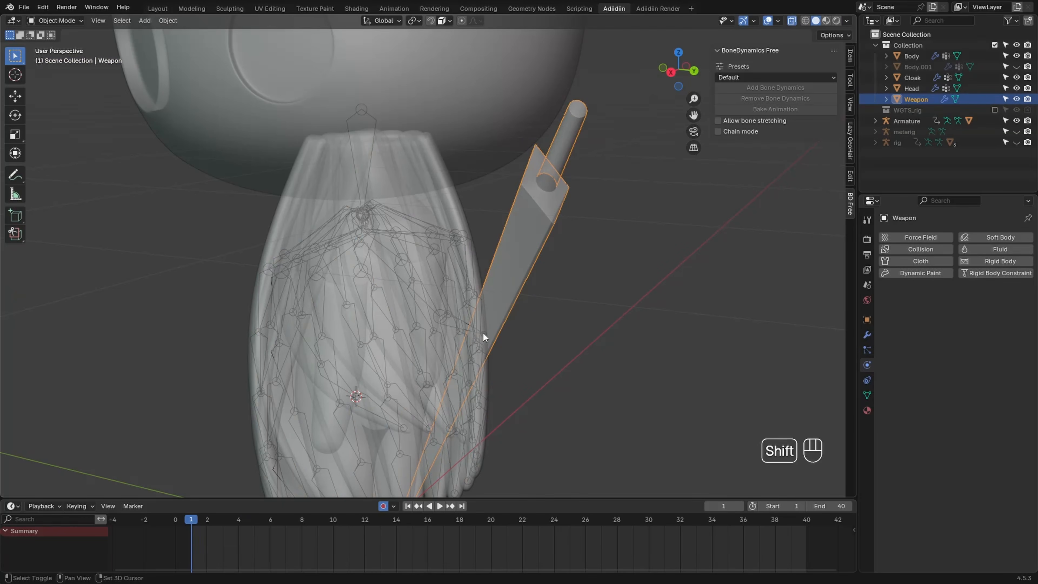
left_click(386, 257, "shift")
key("ctrl+p")
left_click(356, 269)
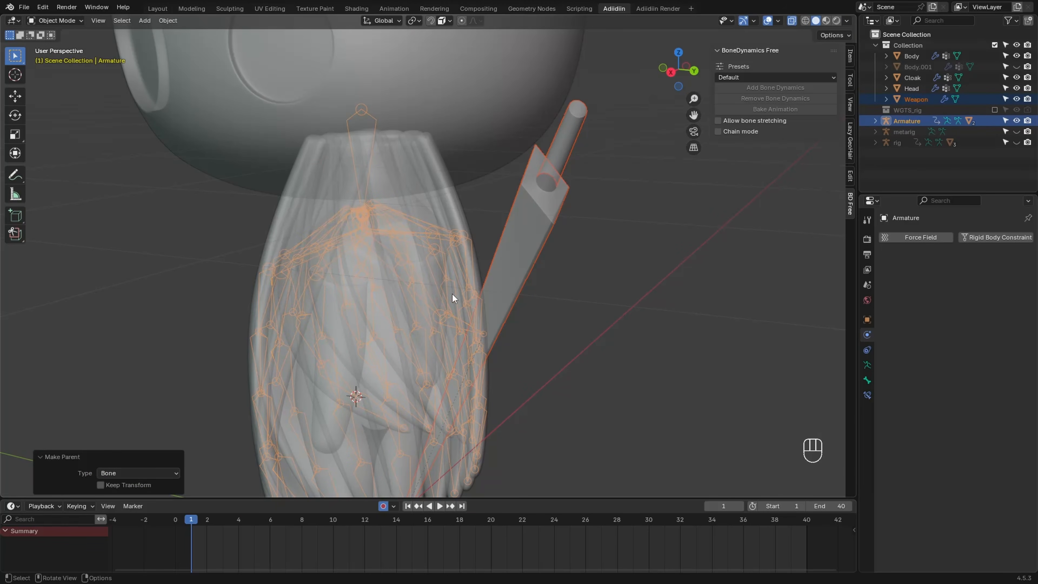
Add bone dynamics to the weapon bone with the Default preset and set its damped track constraint's influence to 0.2
key("ctrl+Tab")
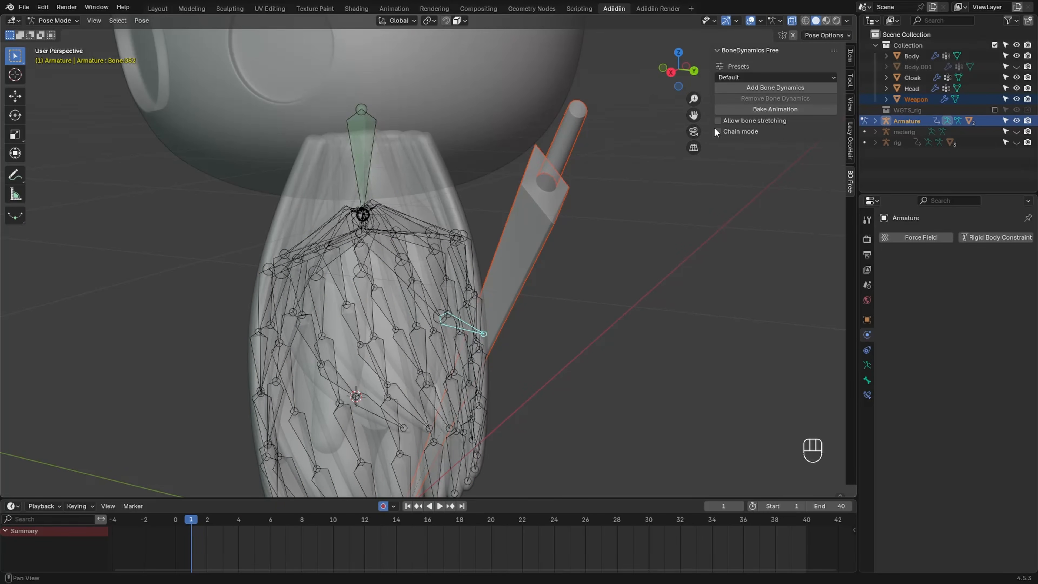
left_click(733, 87)
left_click(867, 414)
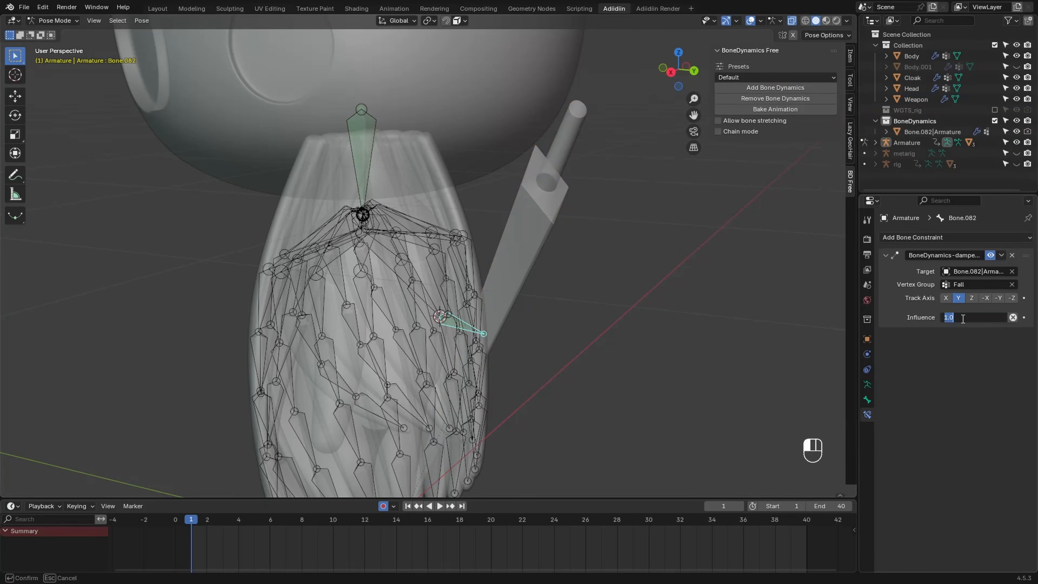
type("0.2")
key("Return")
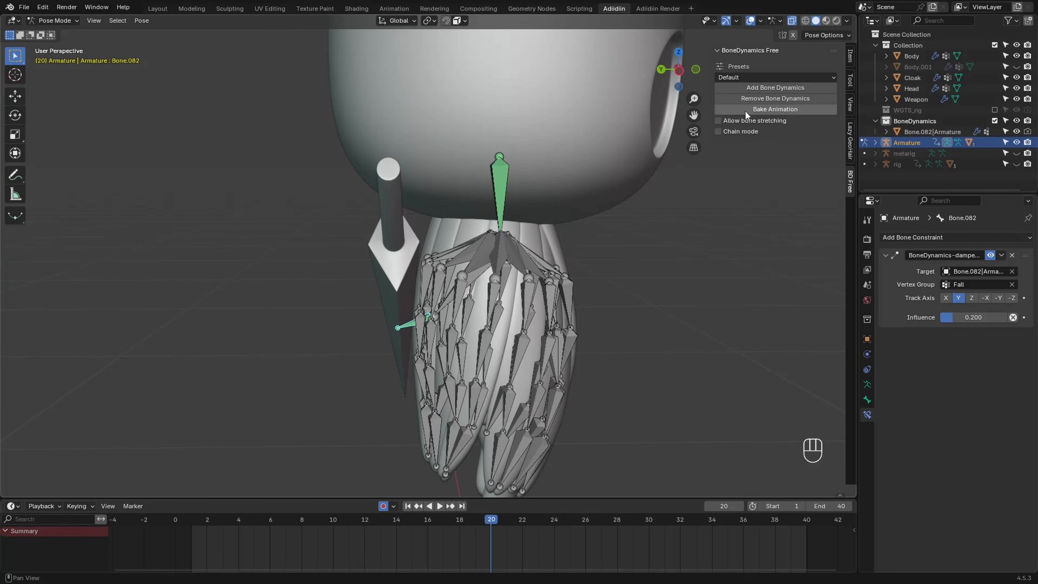
Bake the weapon bone's animation, clearing constraints and the physics object, and delete its keyframes from frame 38 to 40
left_click(744, 109)
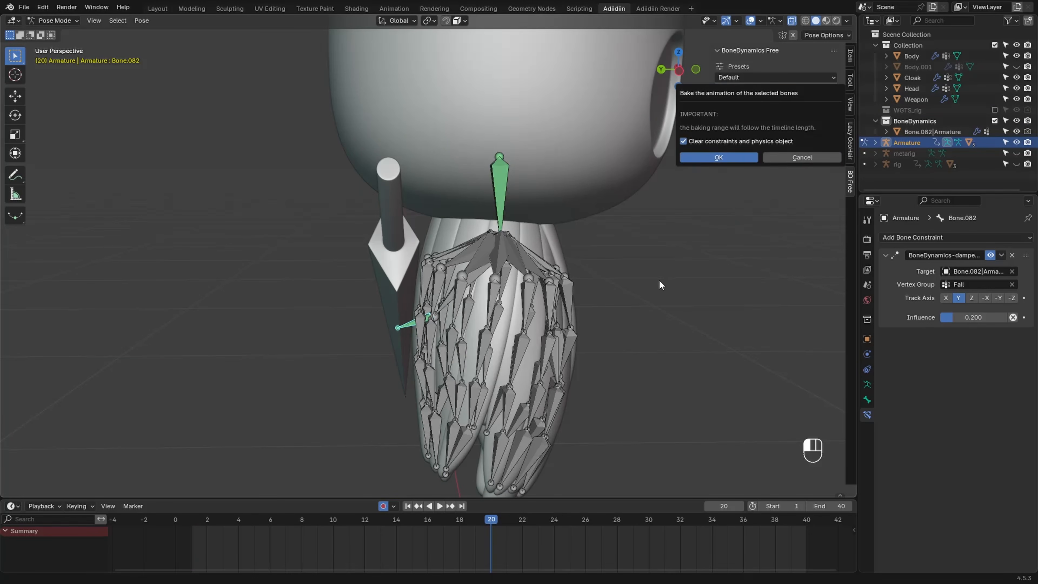
key("Return")
left_click_drag(768, 556, 809, 527)
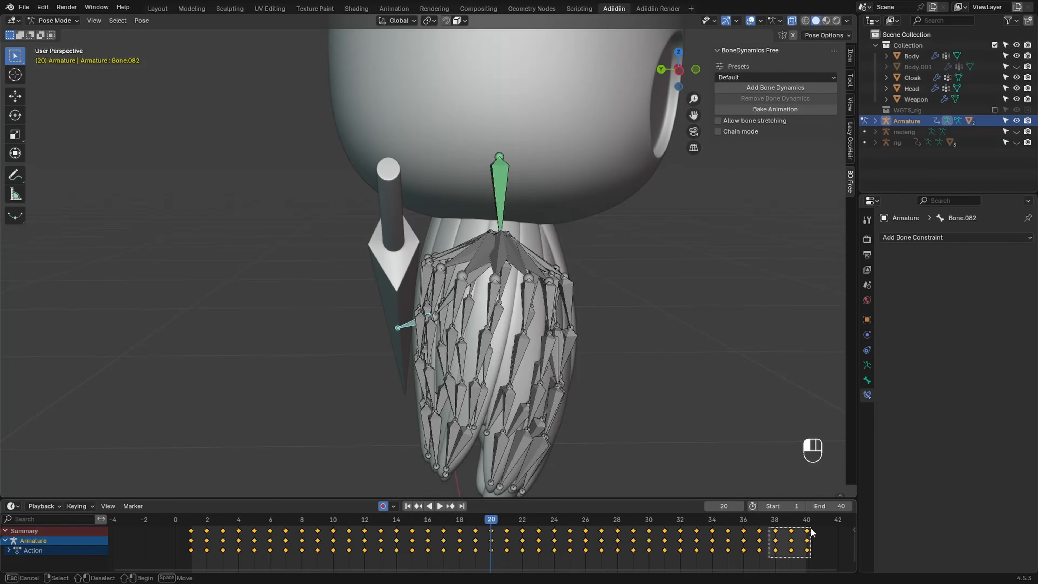
key("x")
left_click(802, 531)
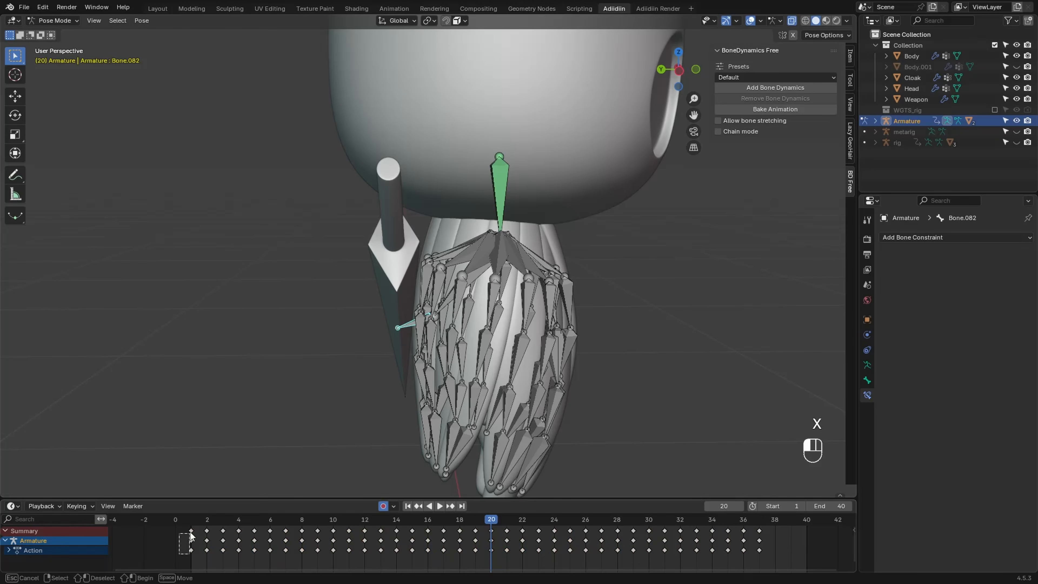
Duplicate the weapon bone's first keyframes to frame 40 to close the loop
left_click_drag(190, 532, 191, 531)
key("shift+d")
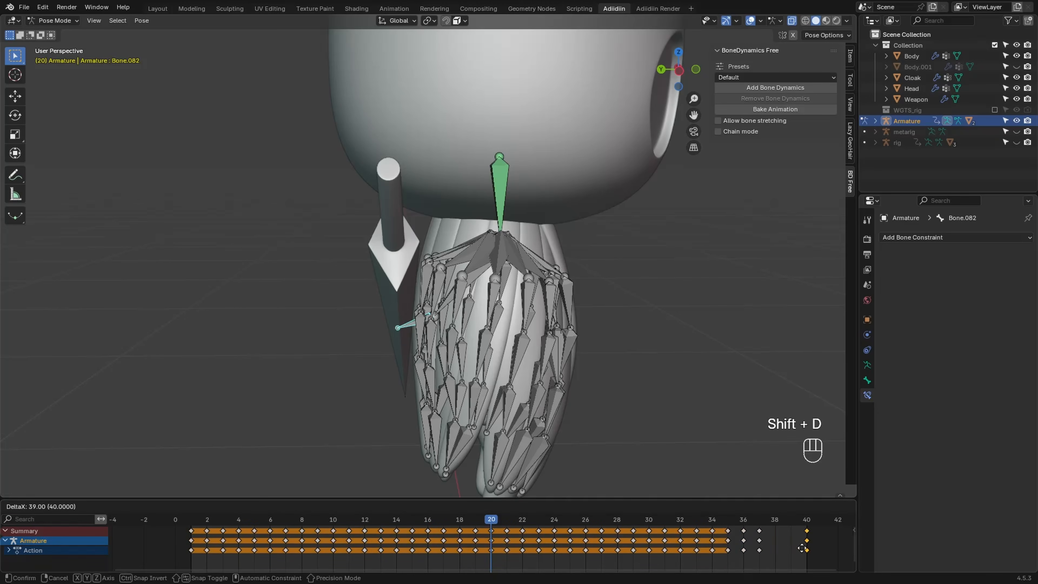